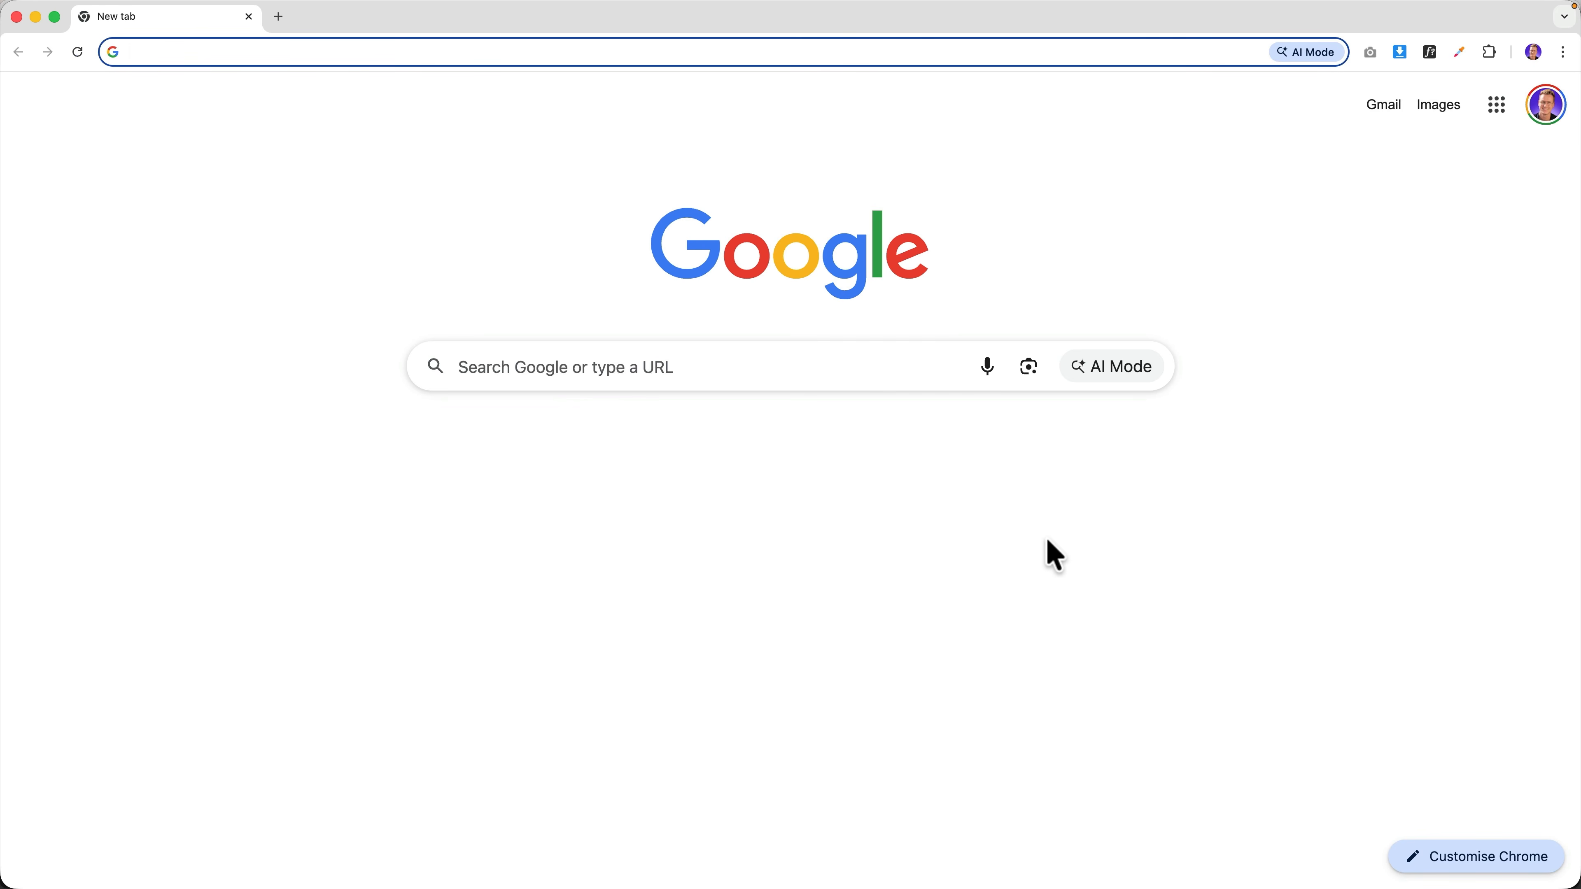
# Load the Omnisend homepage from its web address and start a free sign-up.
pyautogui.write('ferdy.com/om')
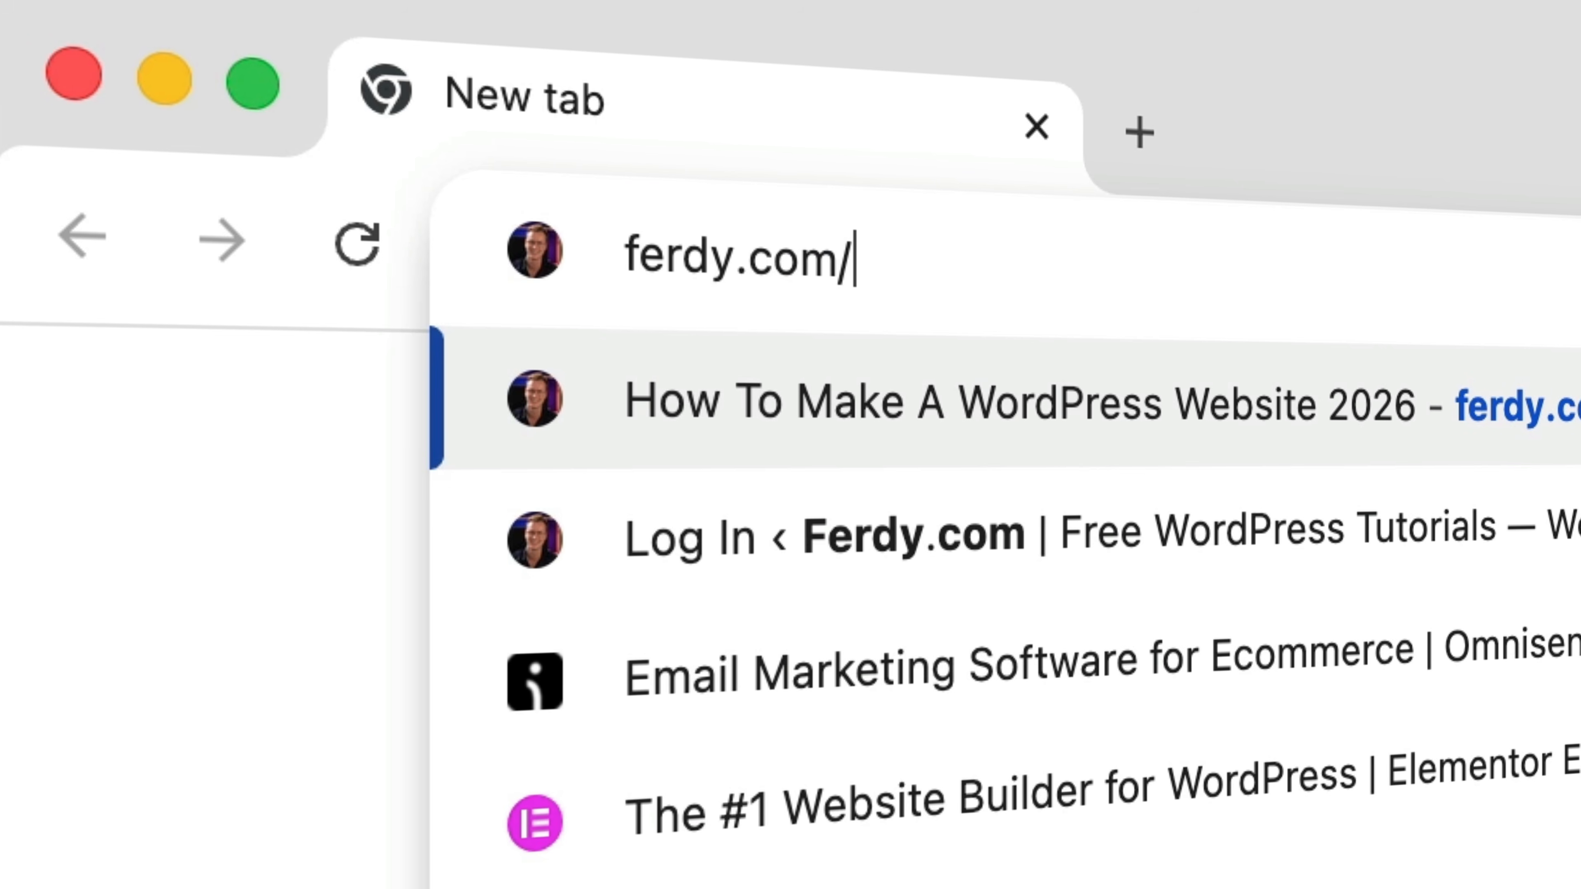
pyautogui.write('nisend')
pyautogui.press('Return')
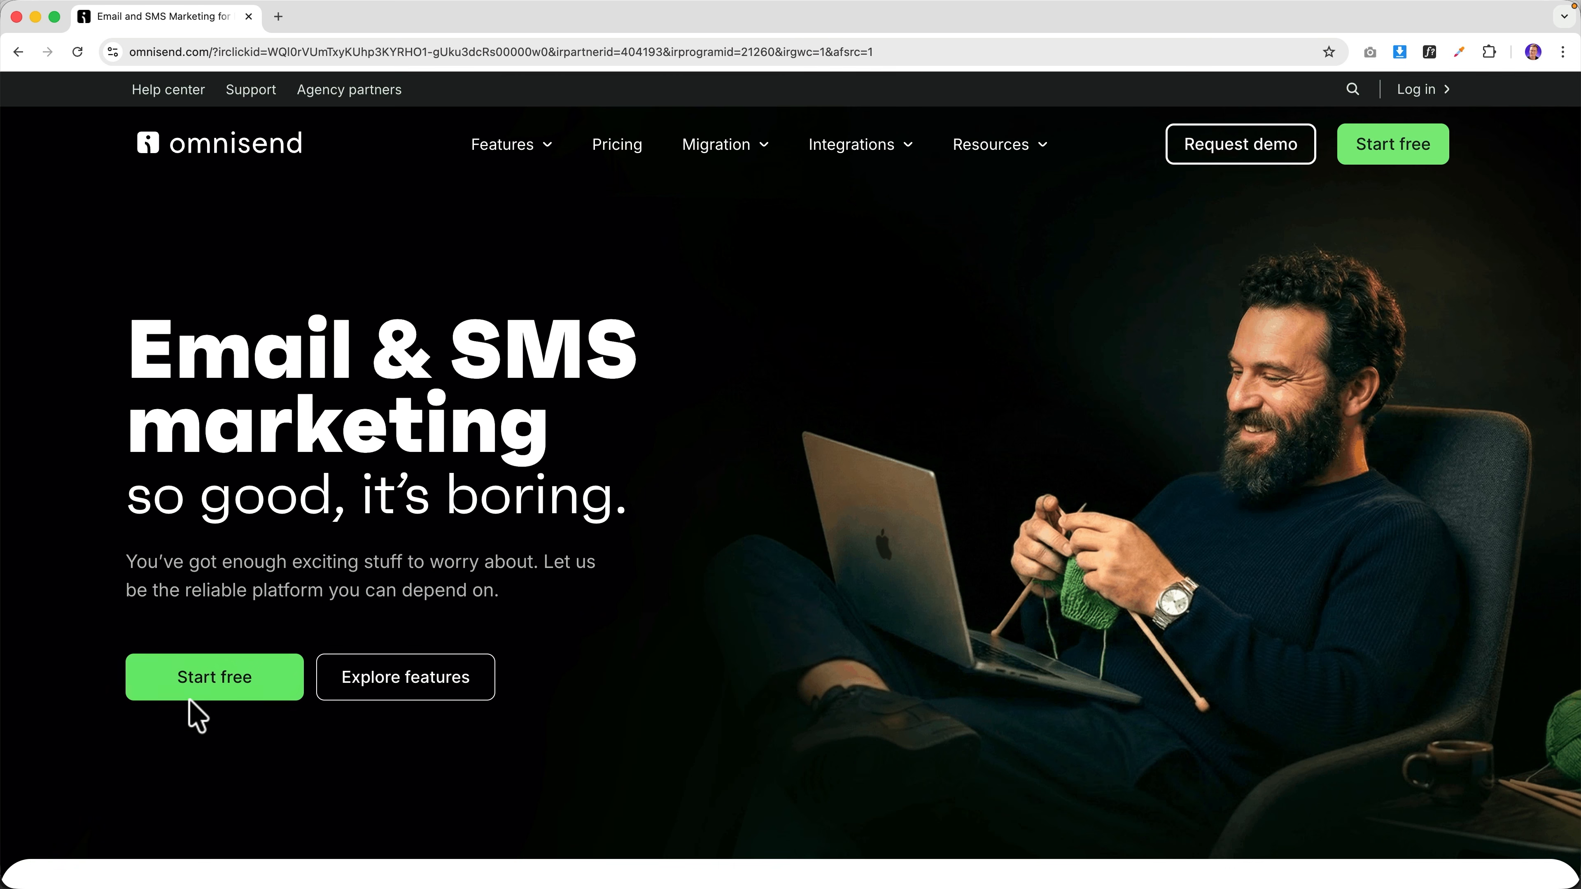
pyautogui.click(1401, 151)
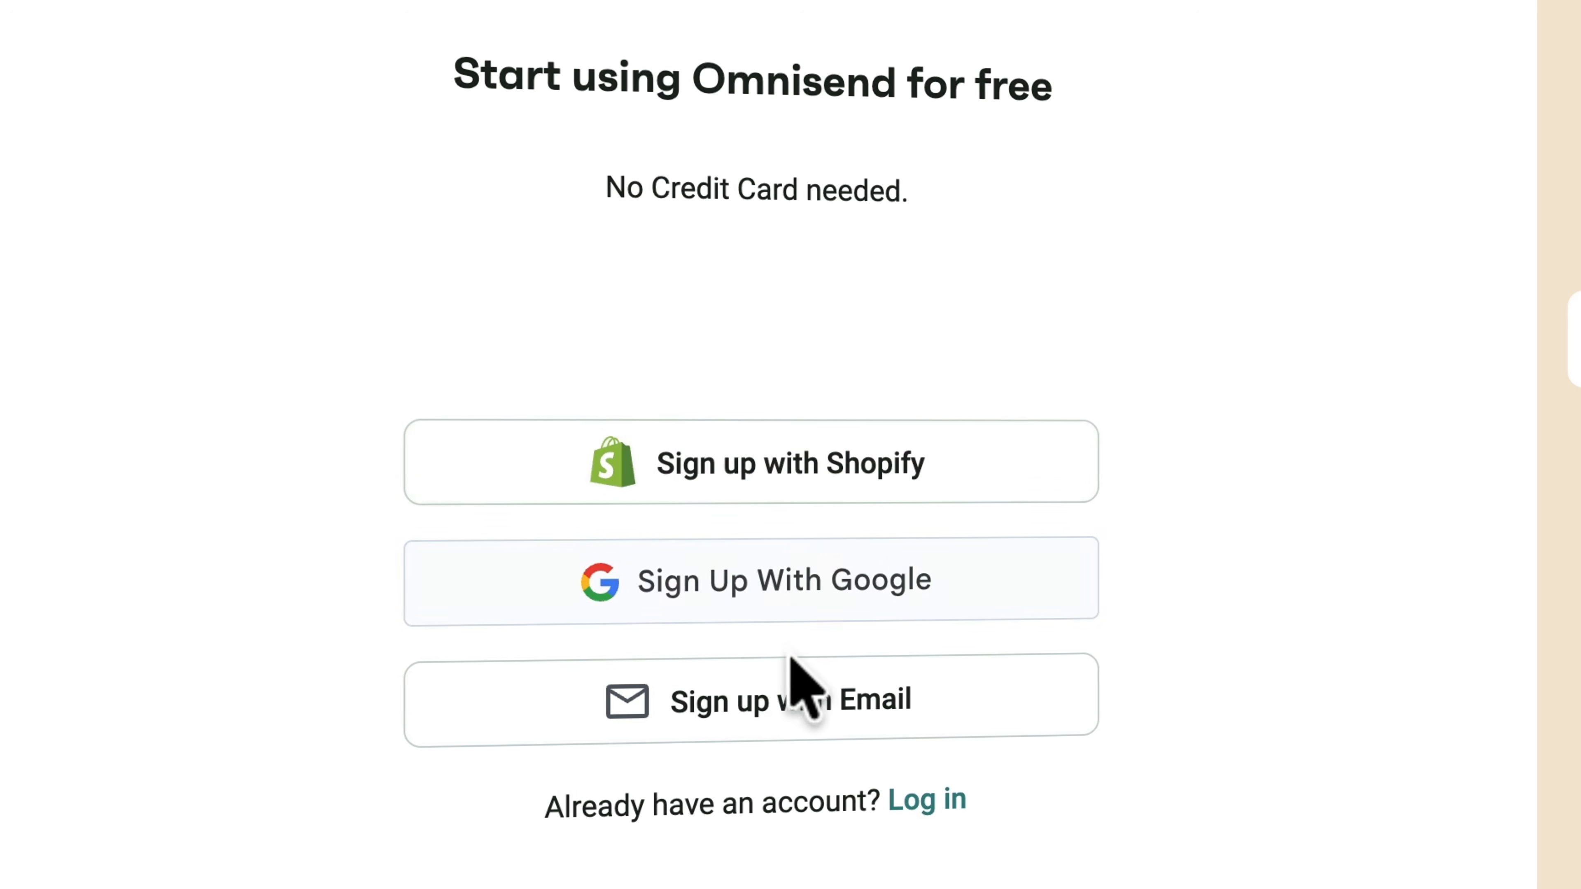
# Sign up by email with a business email and password, choosing Ecommerce and accepting both checkboxes.
pyautogui.click(803, 697)
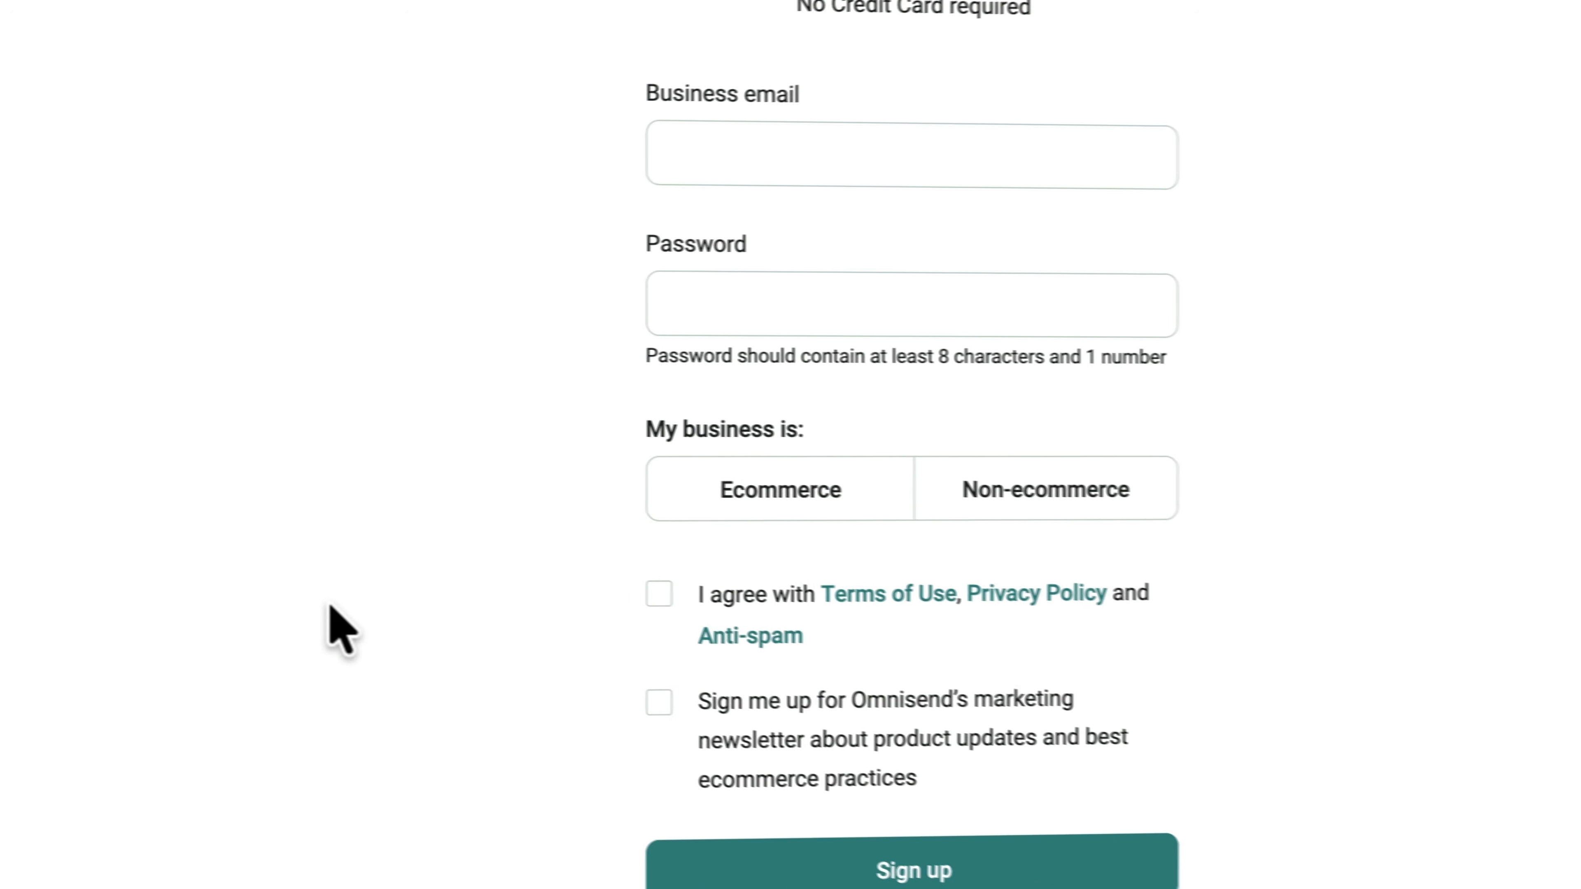
pyautogui.click(824, 167)
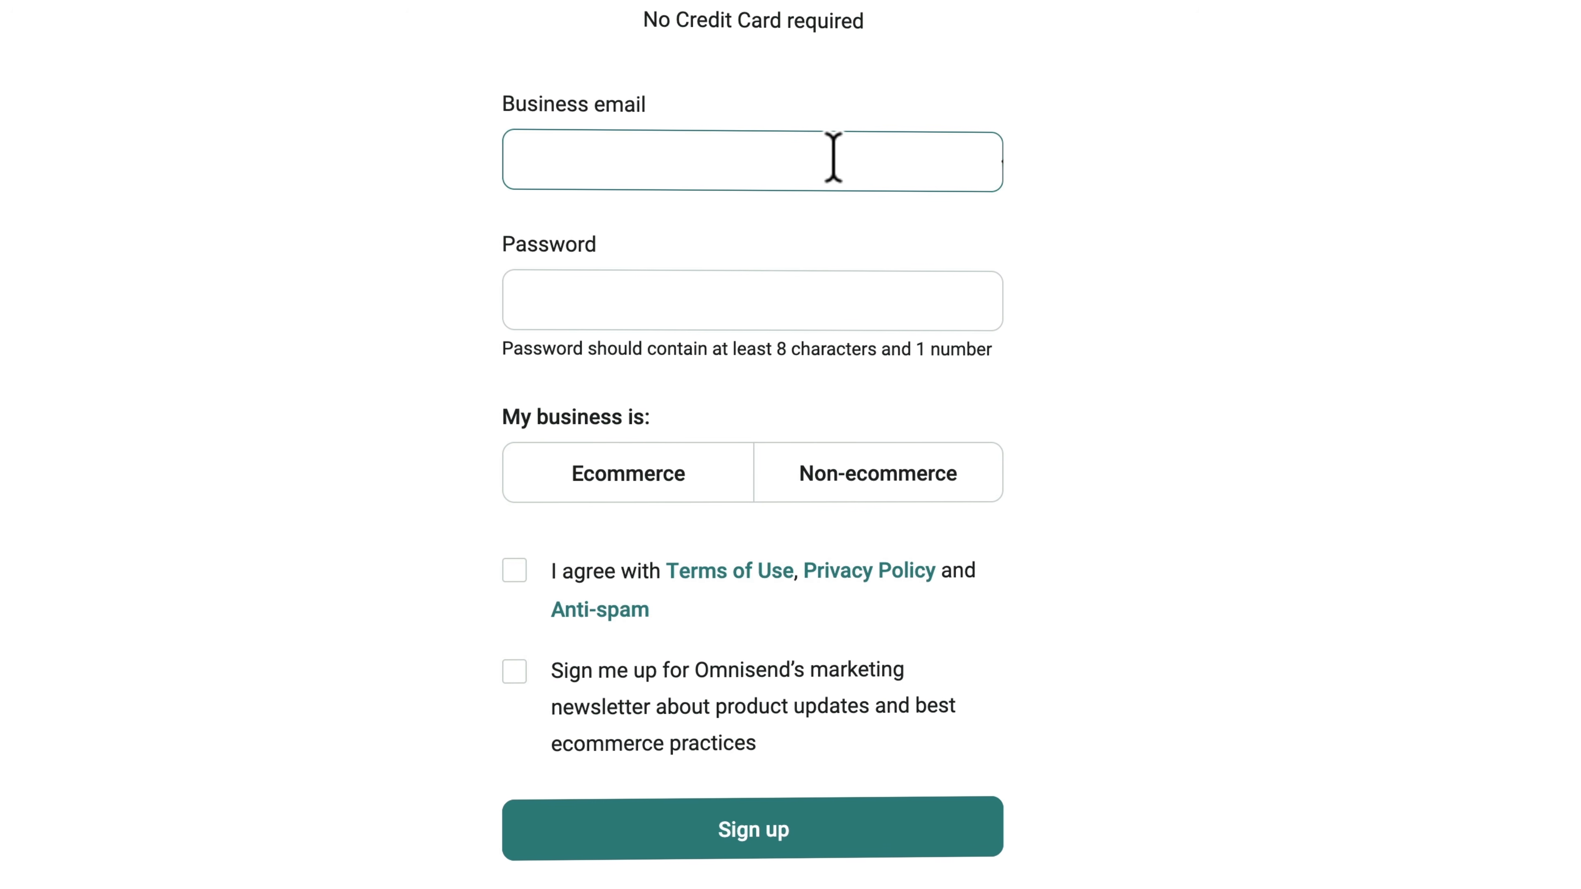
pyautogui.press('Tab')
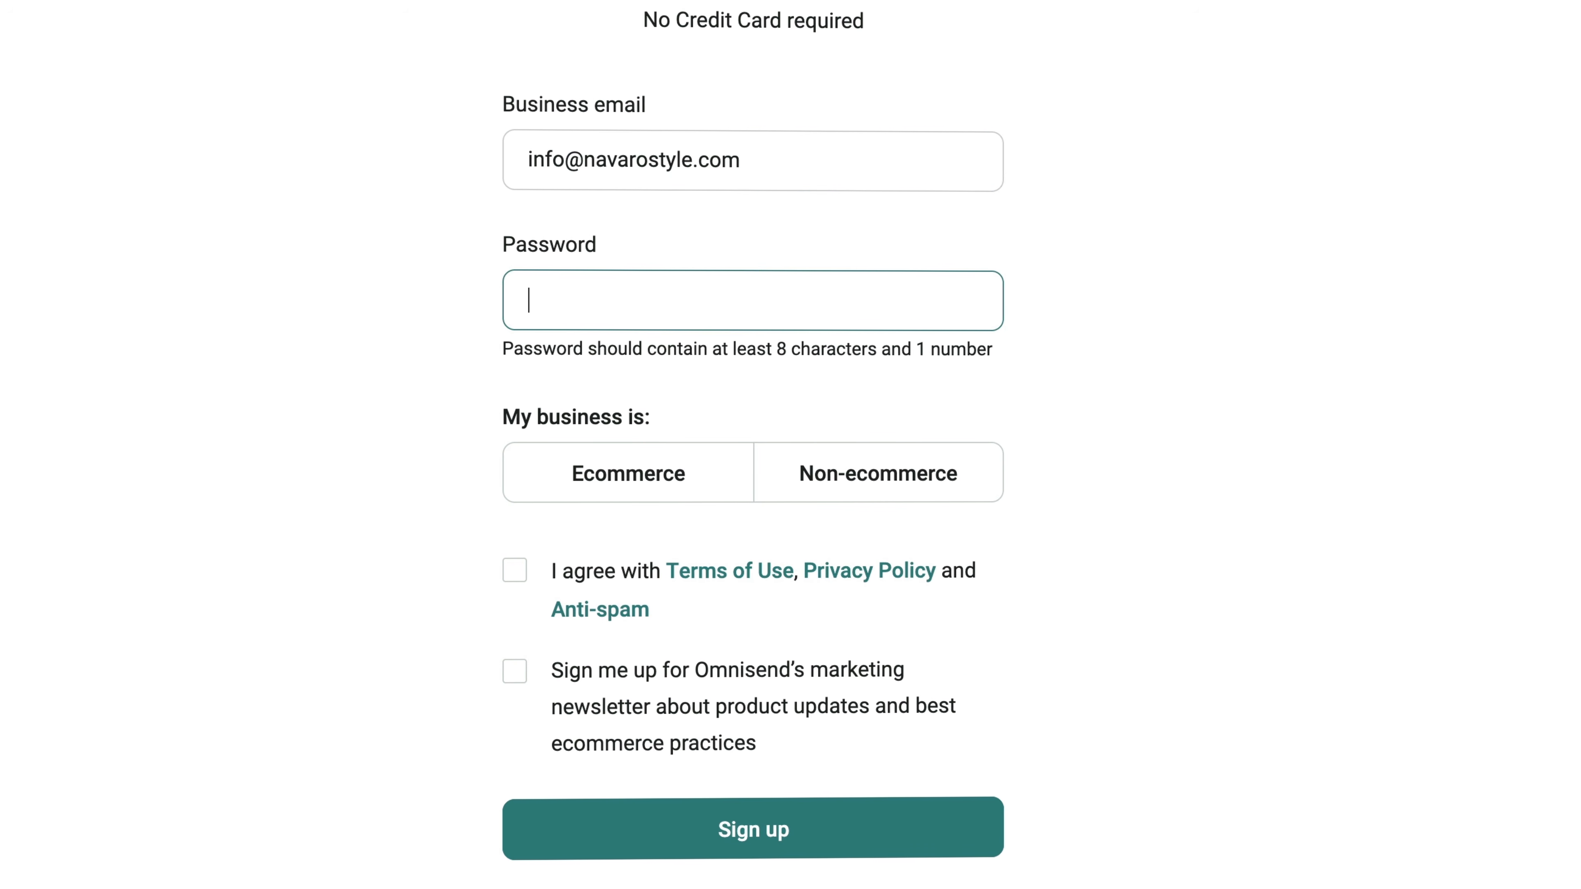
pyautogui.click(640, 466)
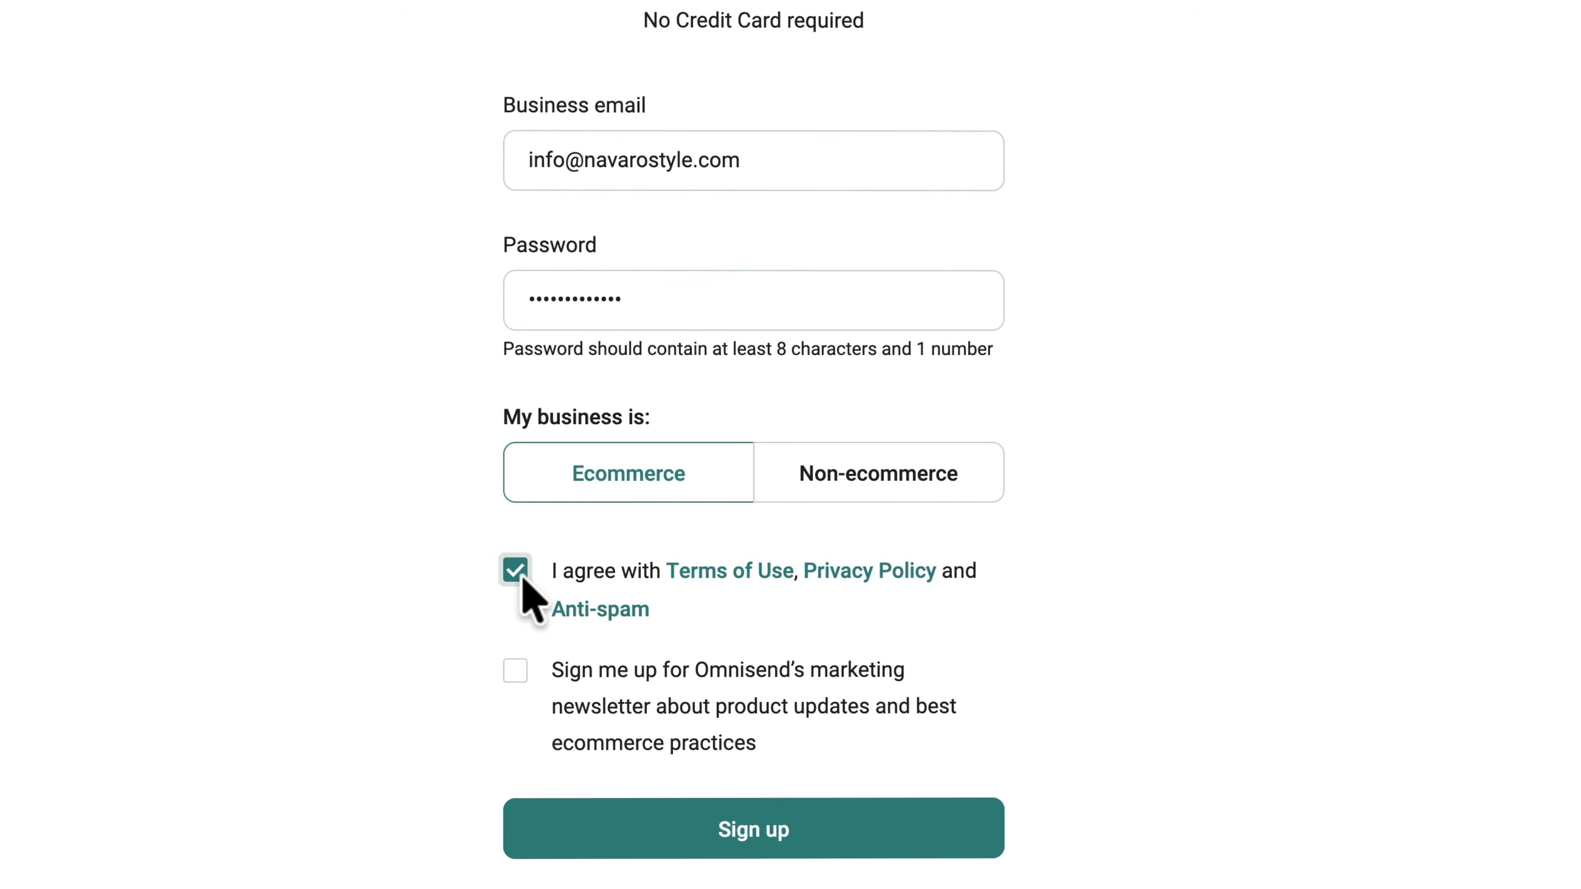
pyautogui.click(516, 670)
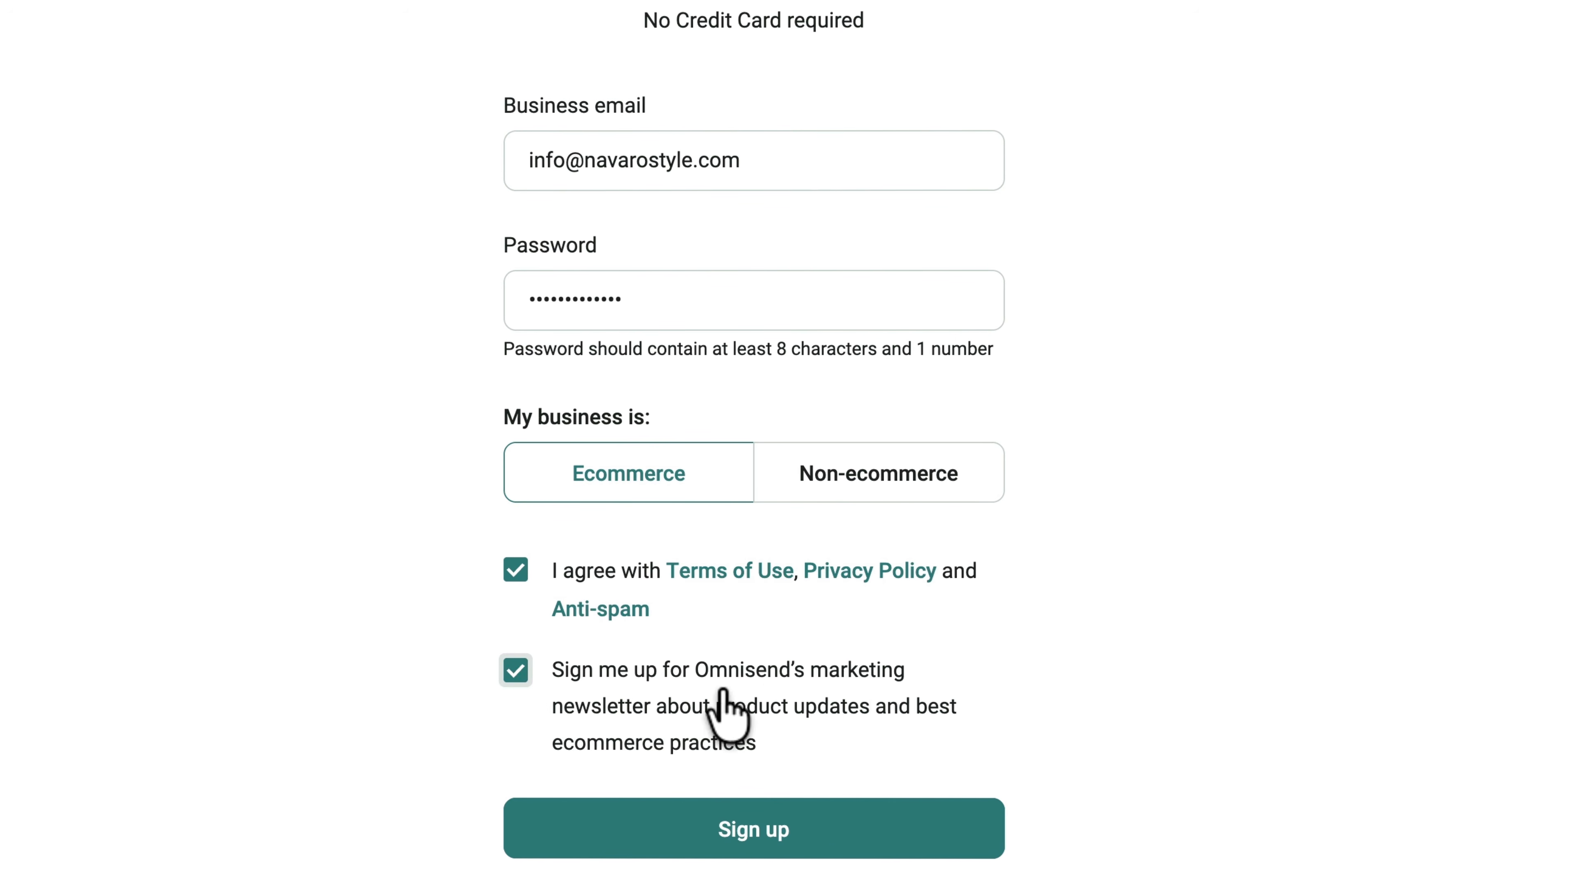
pyautogui.scroll(-2, 787, 670)
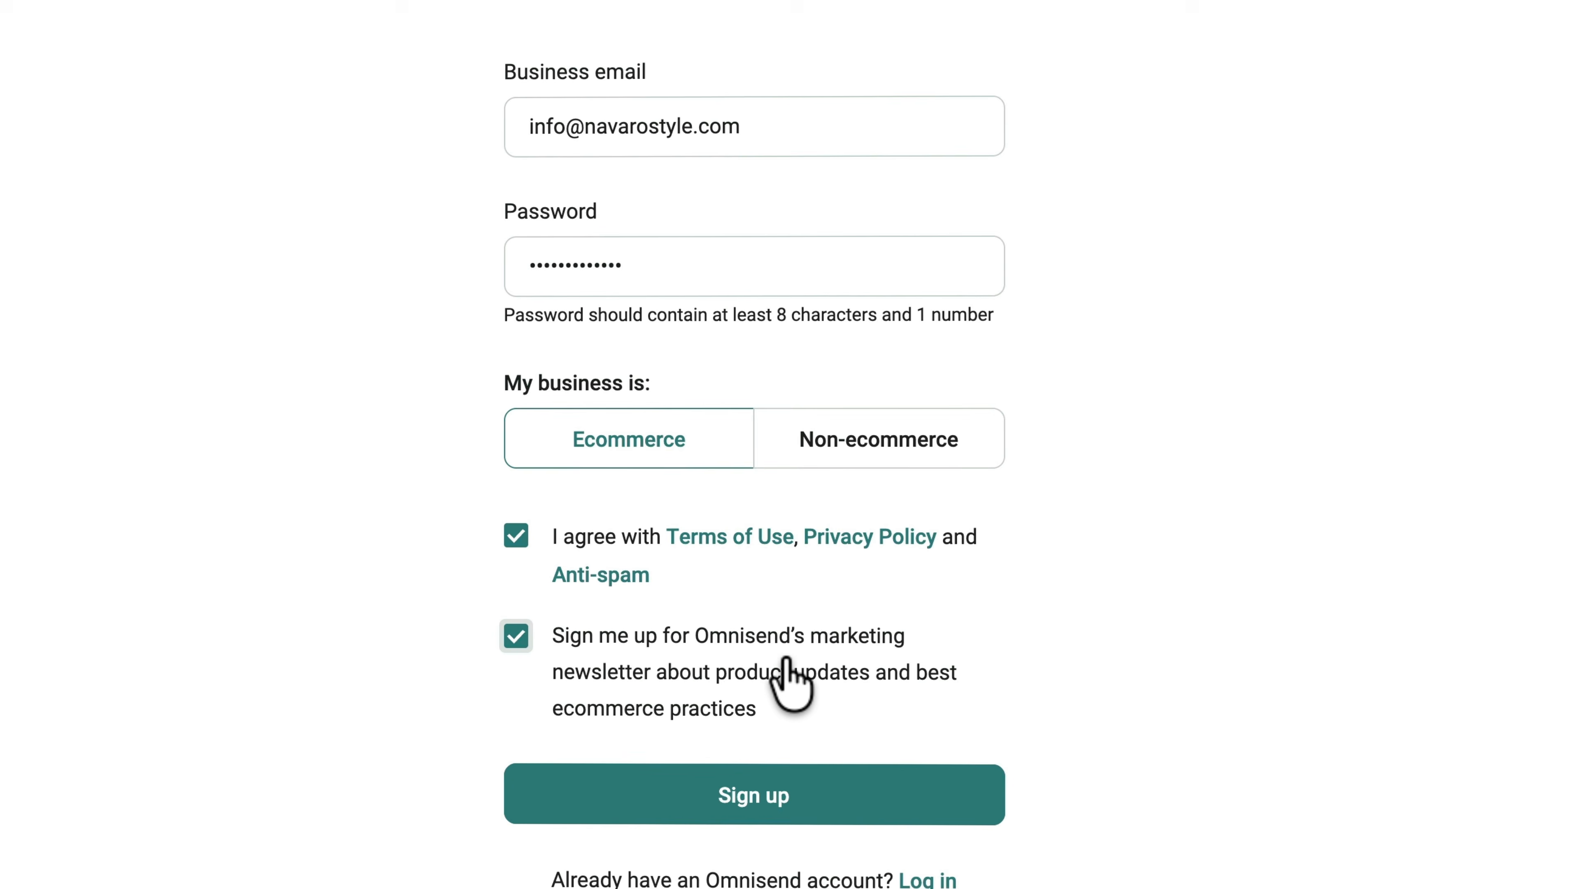
pyautogui.scroll(-2, 786, 661)
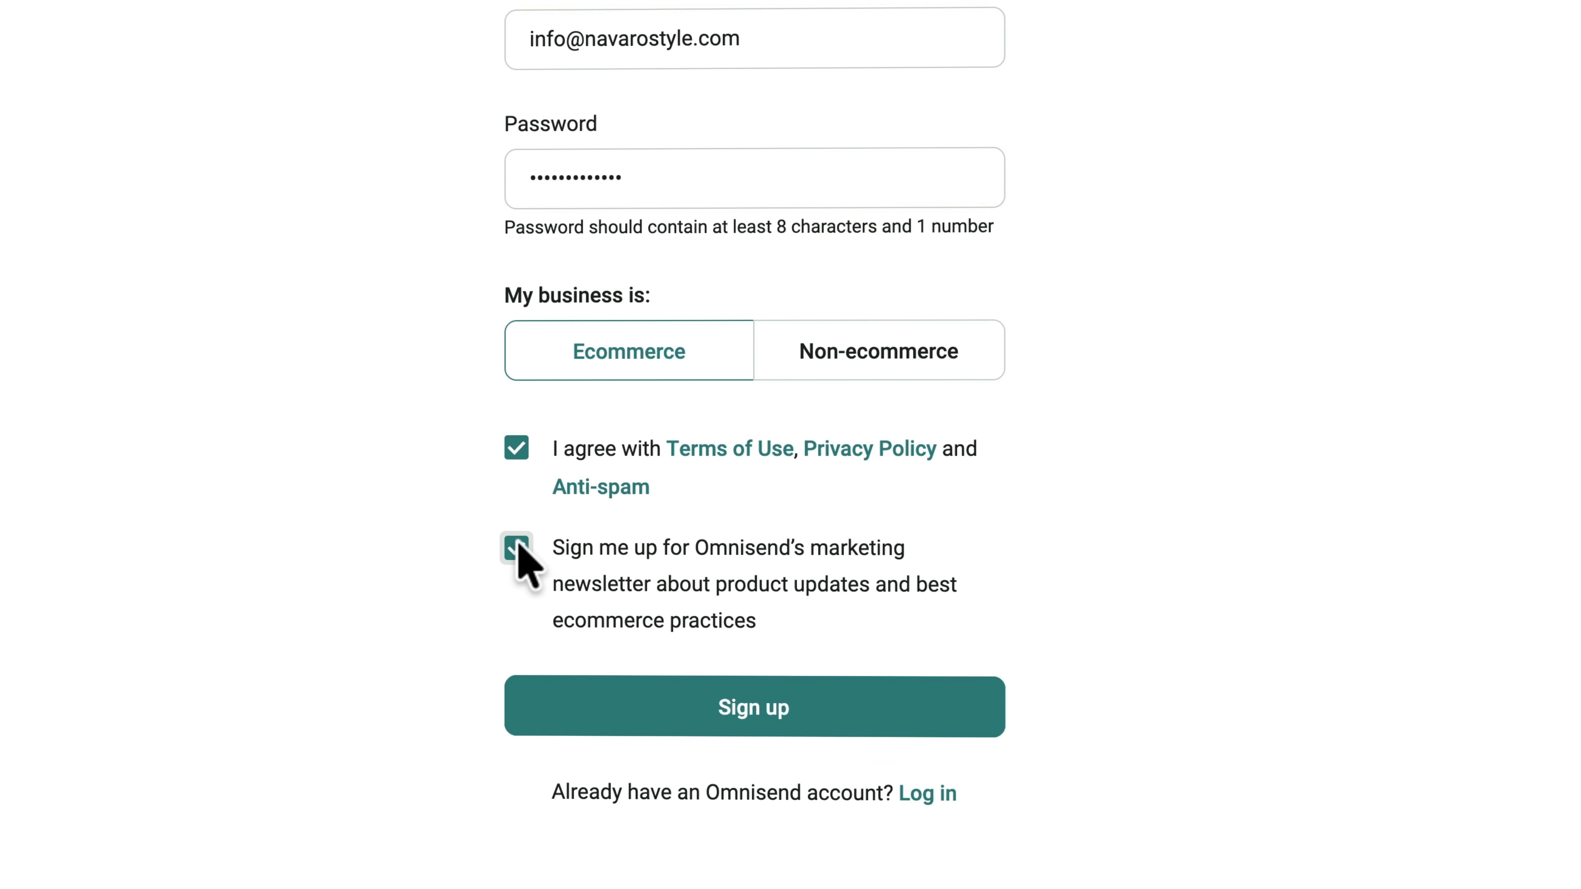
pyautogui.click(754, 710)
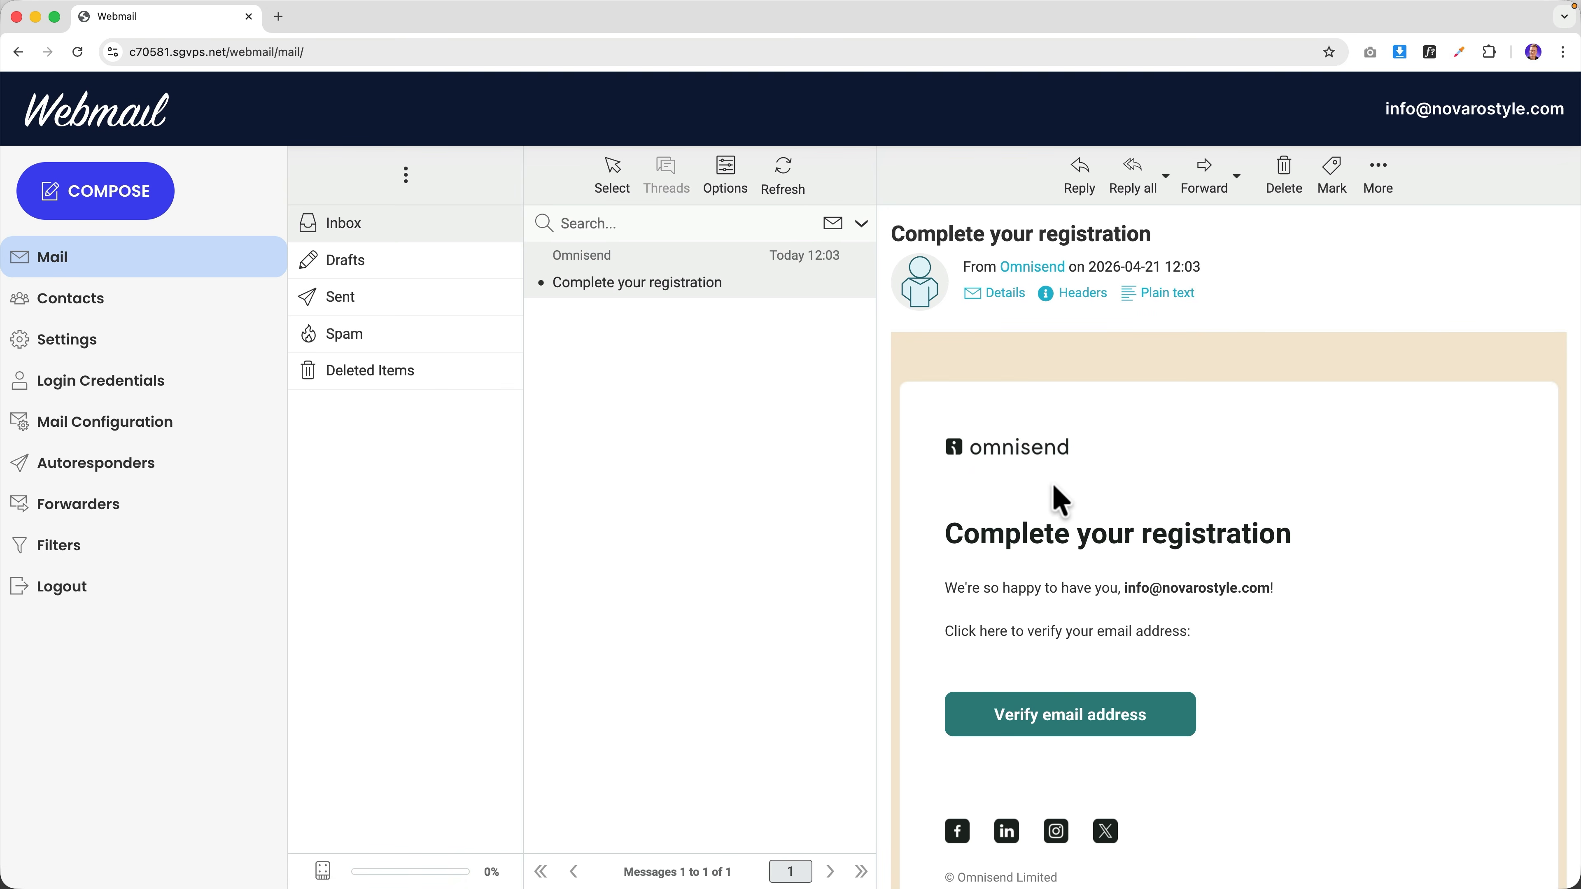
# Click Verify email address in Omnisend's 'Complete your registration' email.
pyautogui.click(1054, 716)
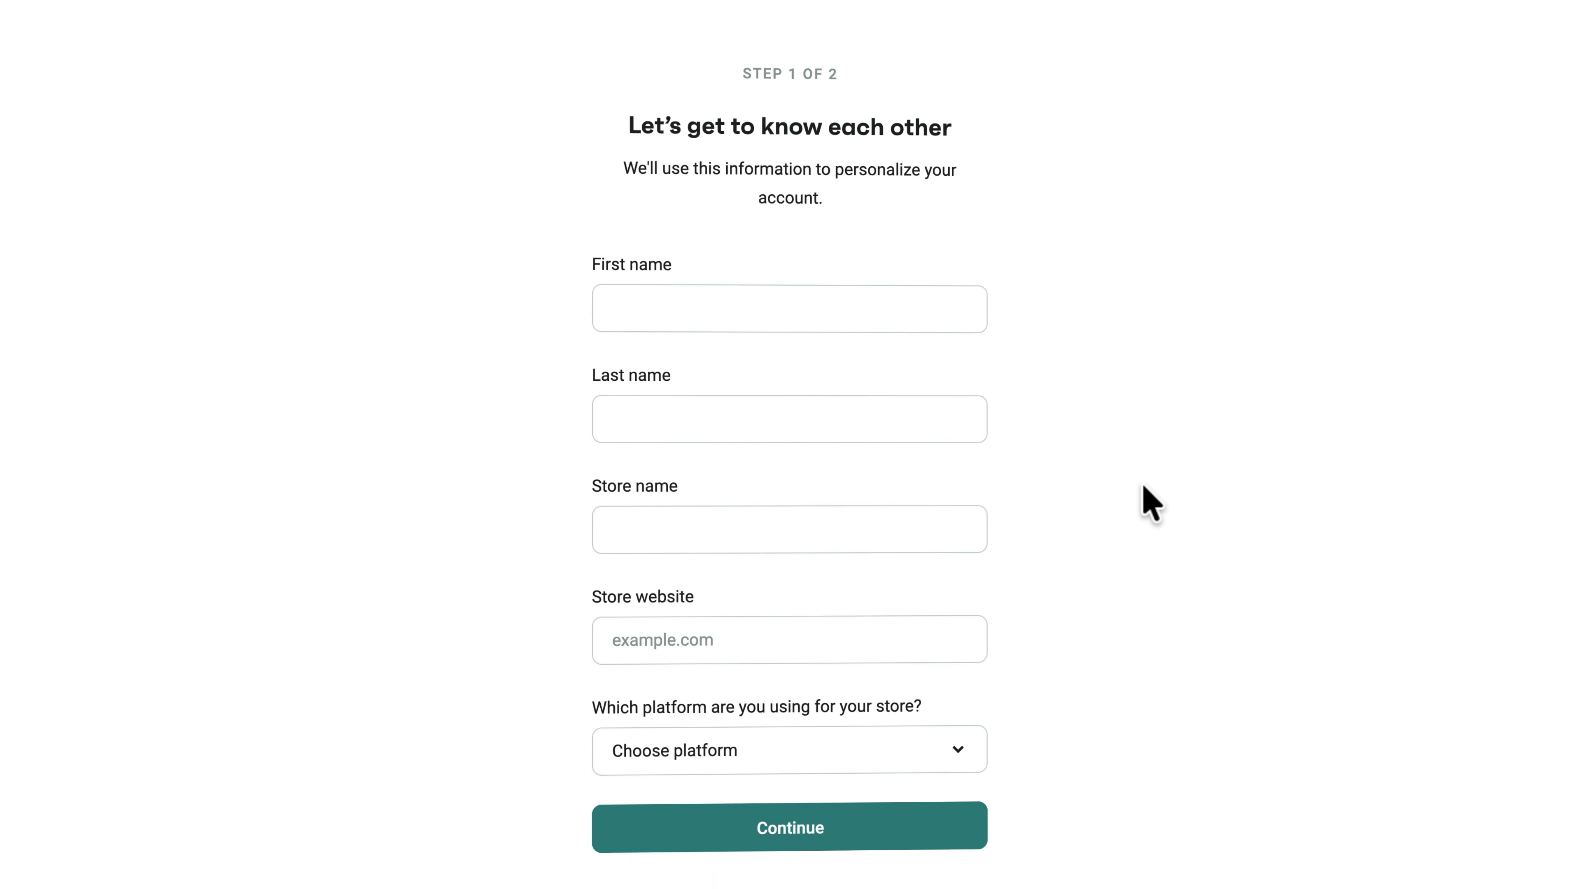
# Enter your first and last name and the store website novarostyle.com.
pyautogui.click(811, 239)
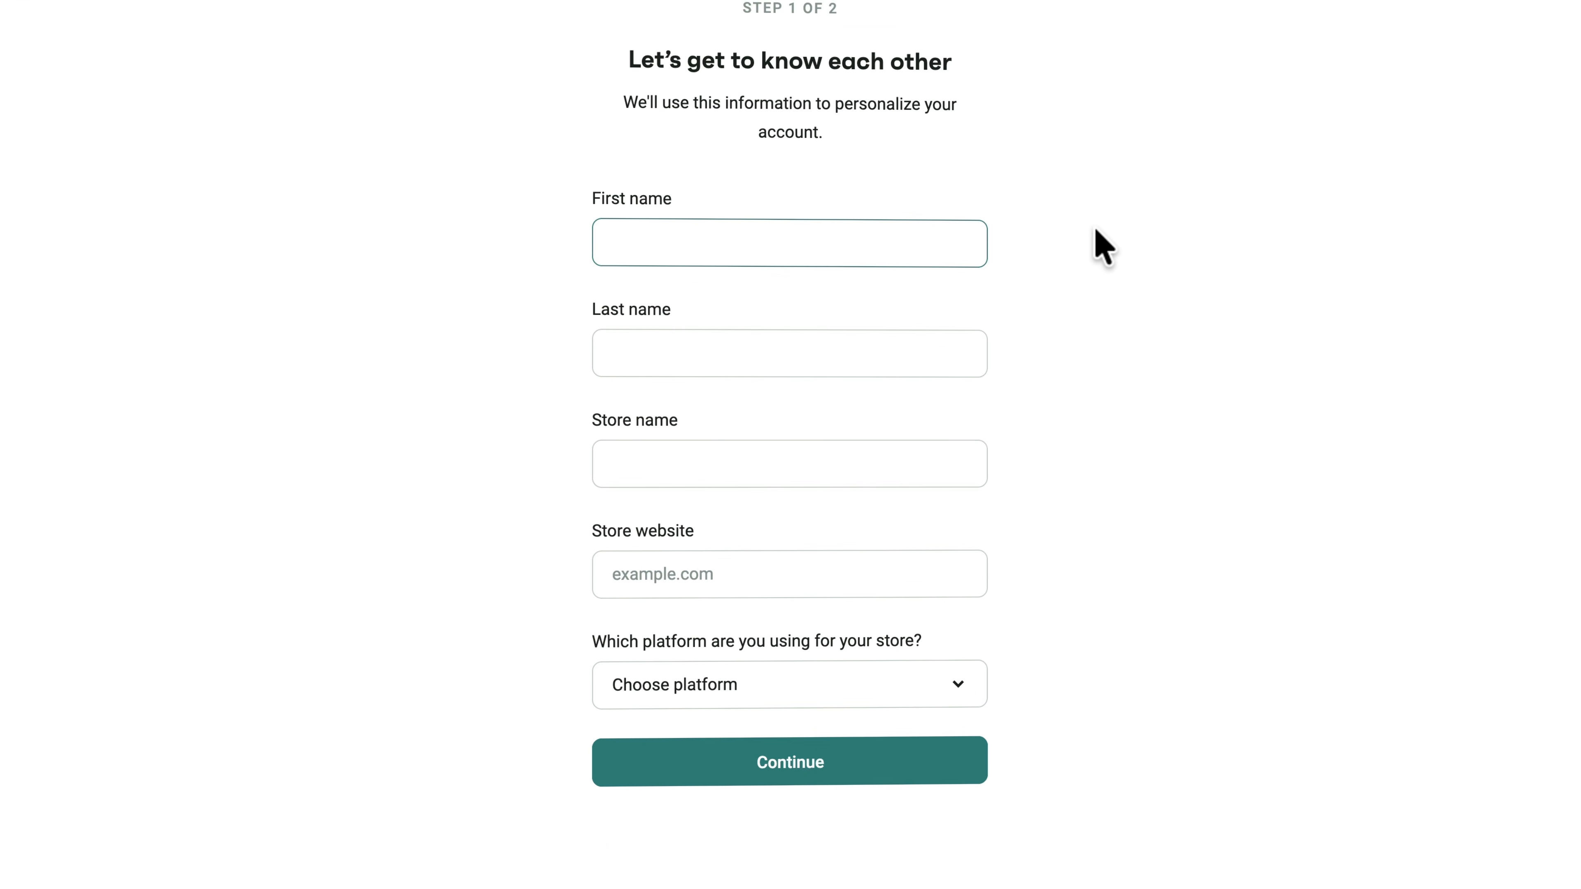
pyautogui.write('Ferdy')
pyautogui.press('Tab')
pyautogui.write('Korpershoe')
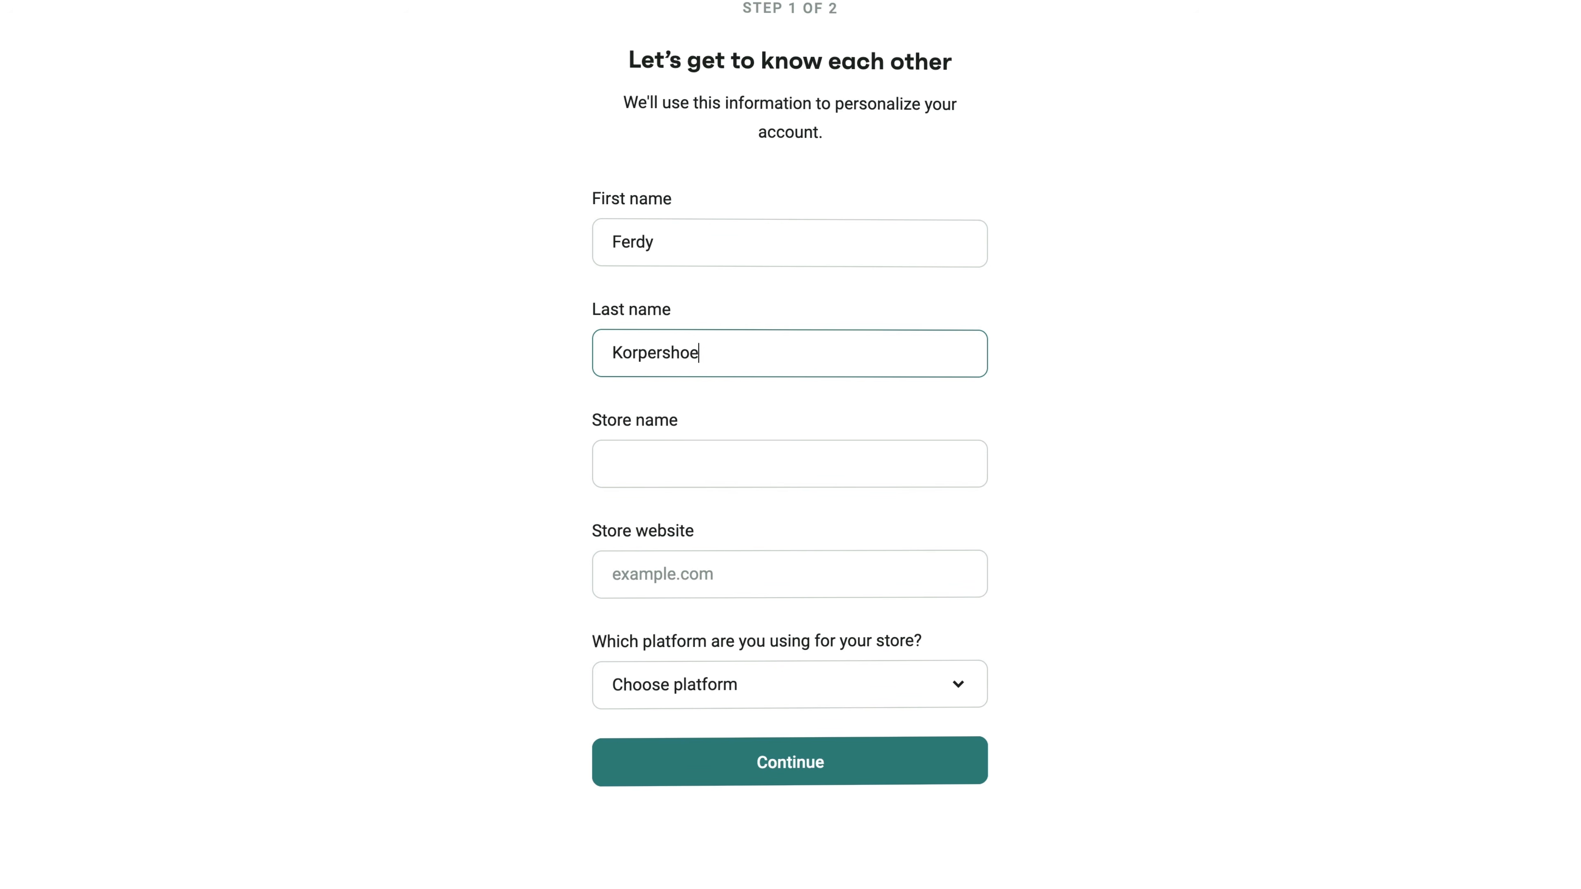
pyautogui.write('k')
pyautogui.press('Tab')
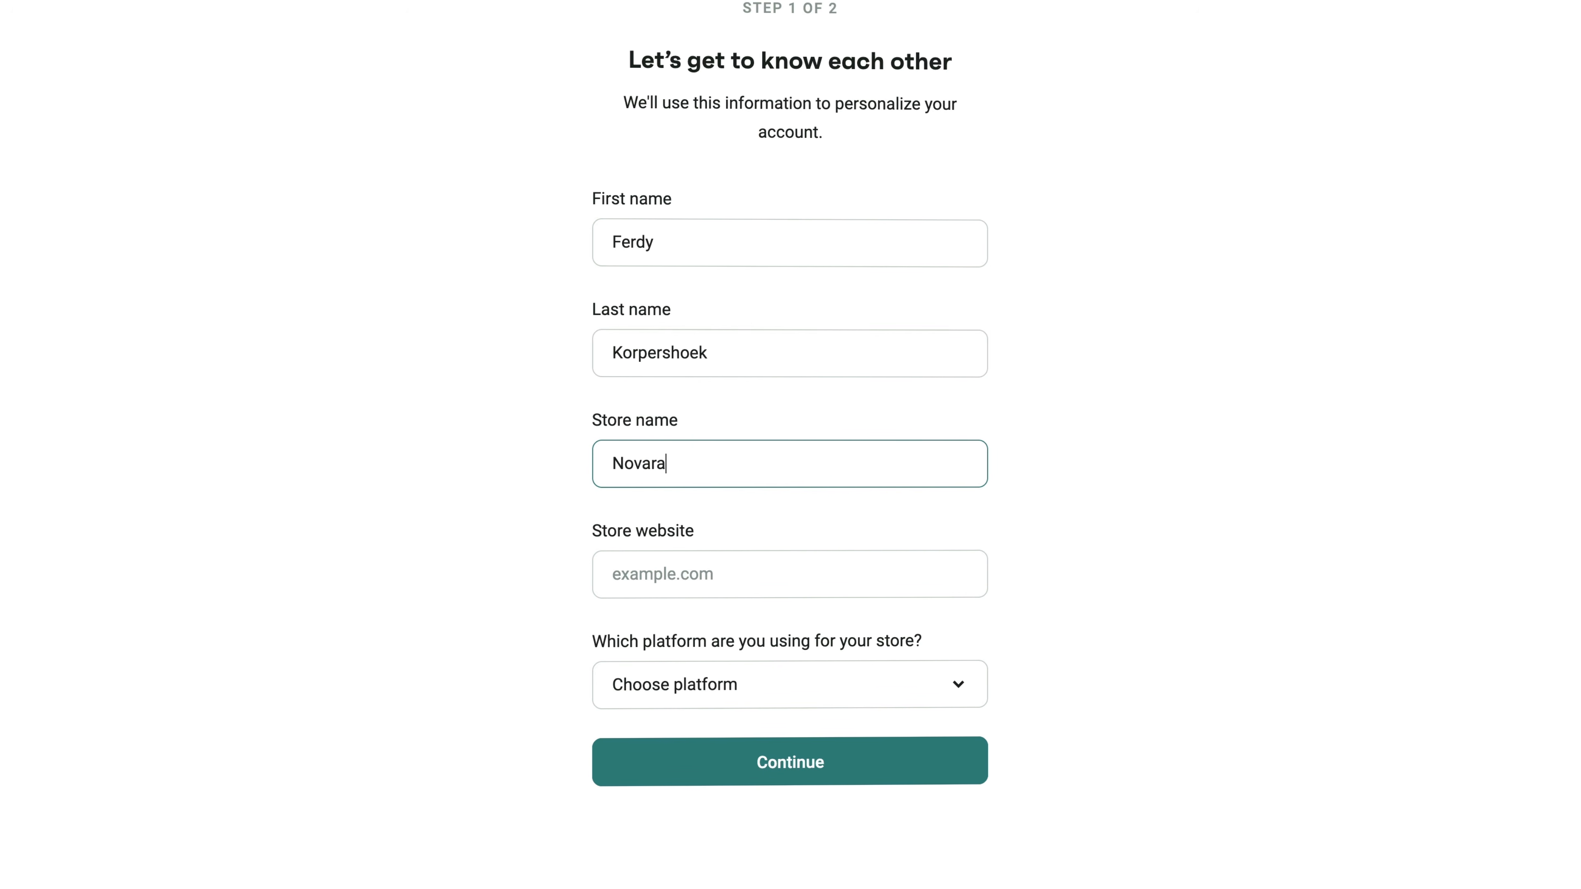
pyautogui.press('Tab')
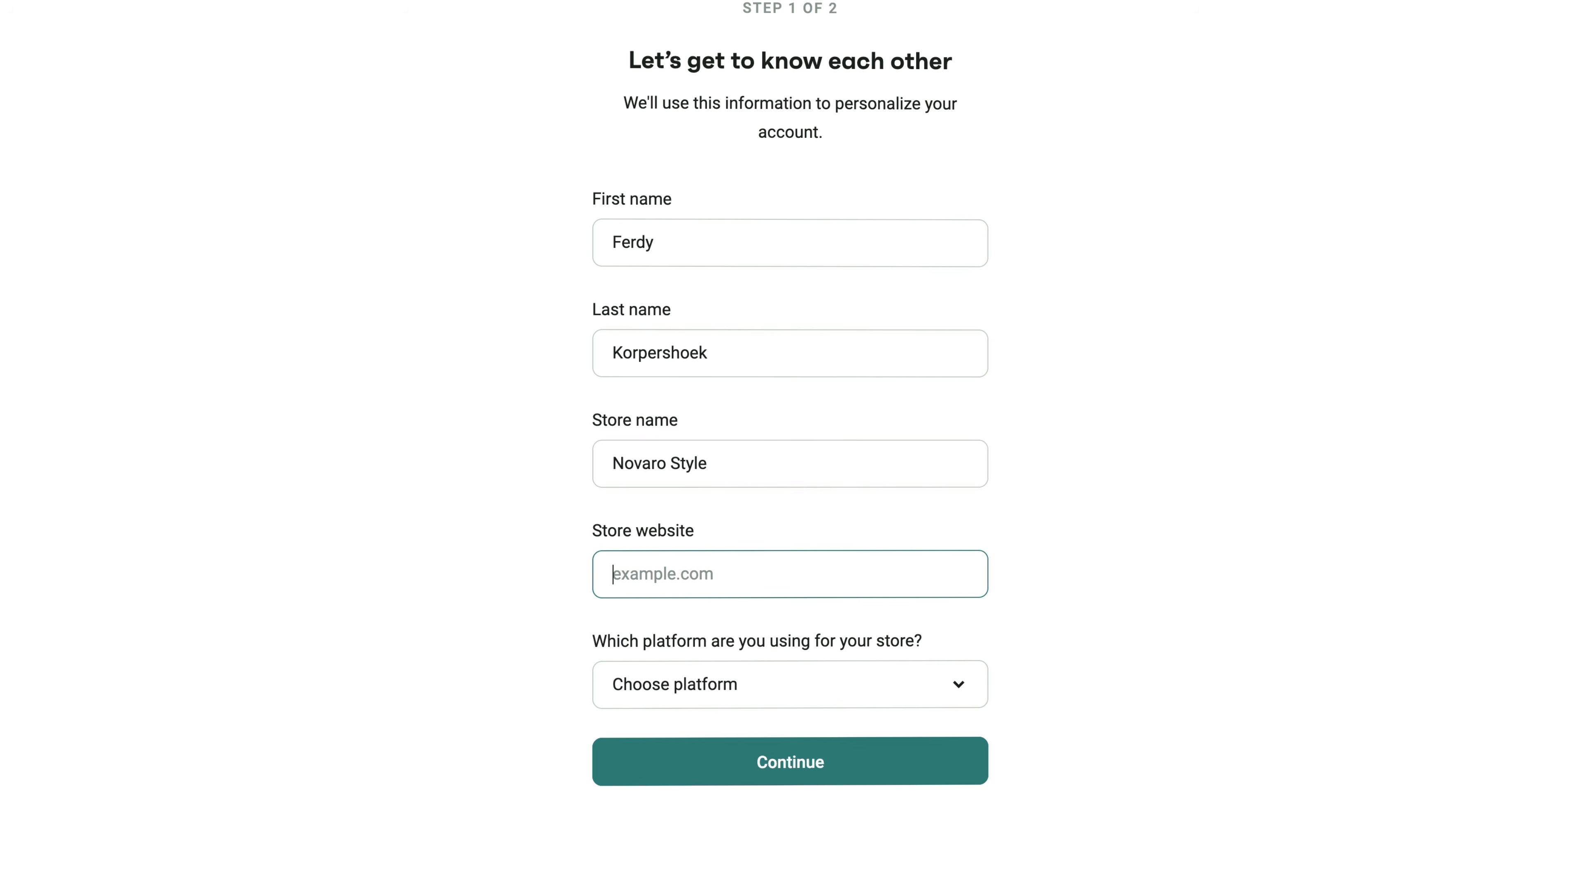
pyautogui.write('novarostyle.com')
pyautogui.press('Tab')
# Choose Shopify as store platform and None for current email software, then continue.
pyautogui.click(818, 662)
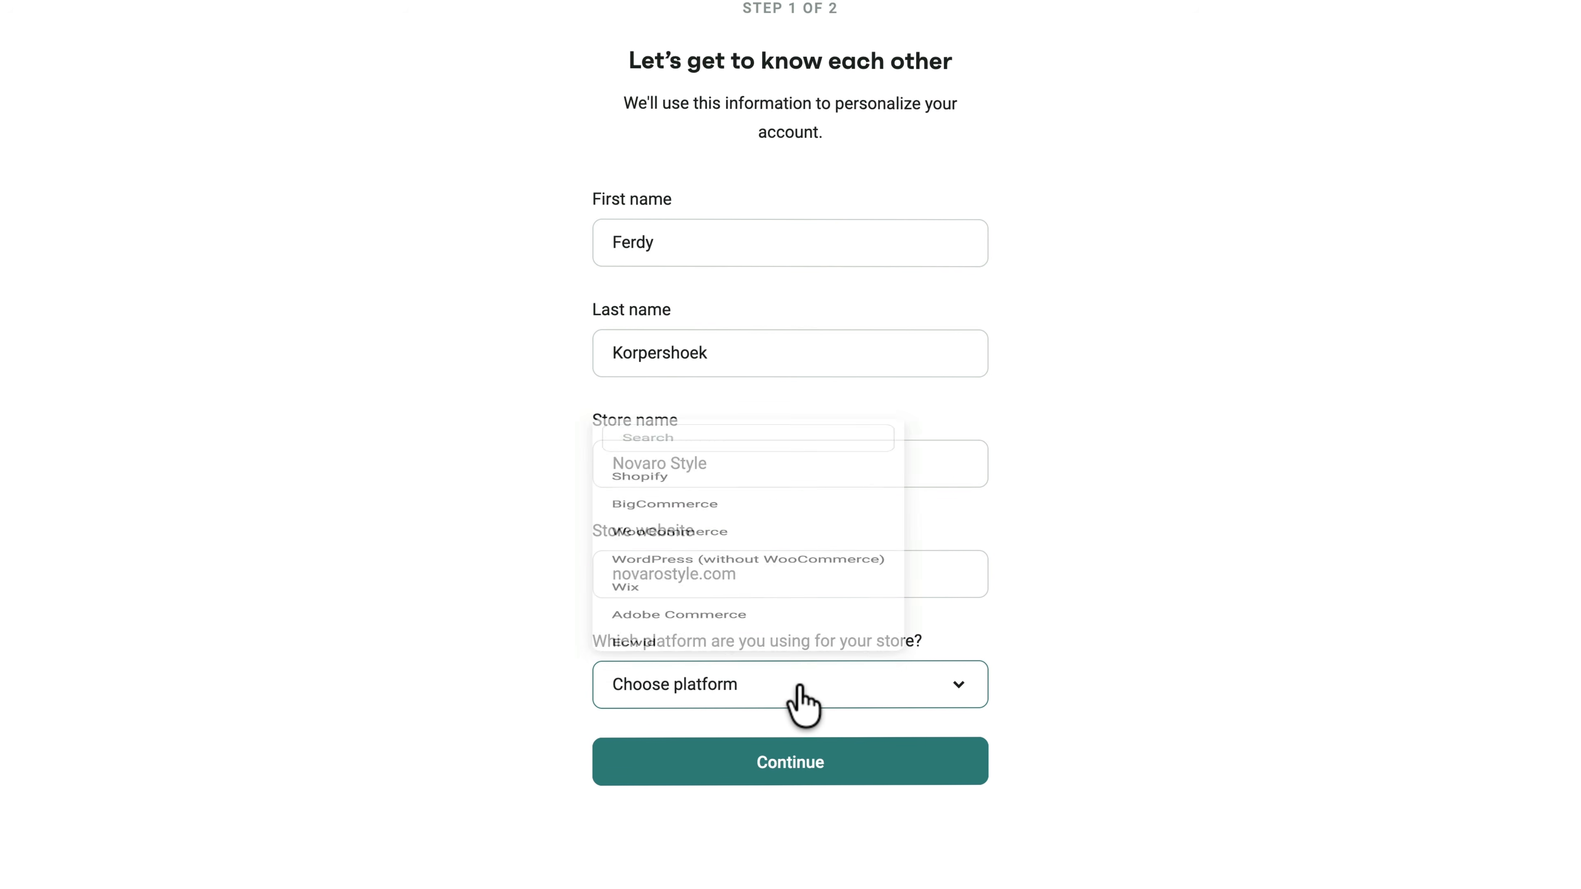
pyautogui.click(641, 348)
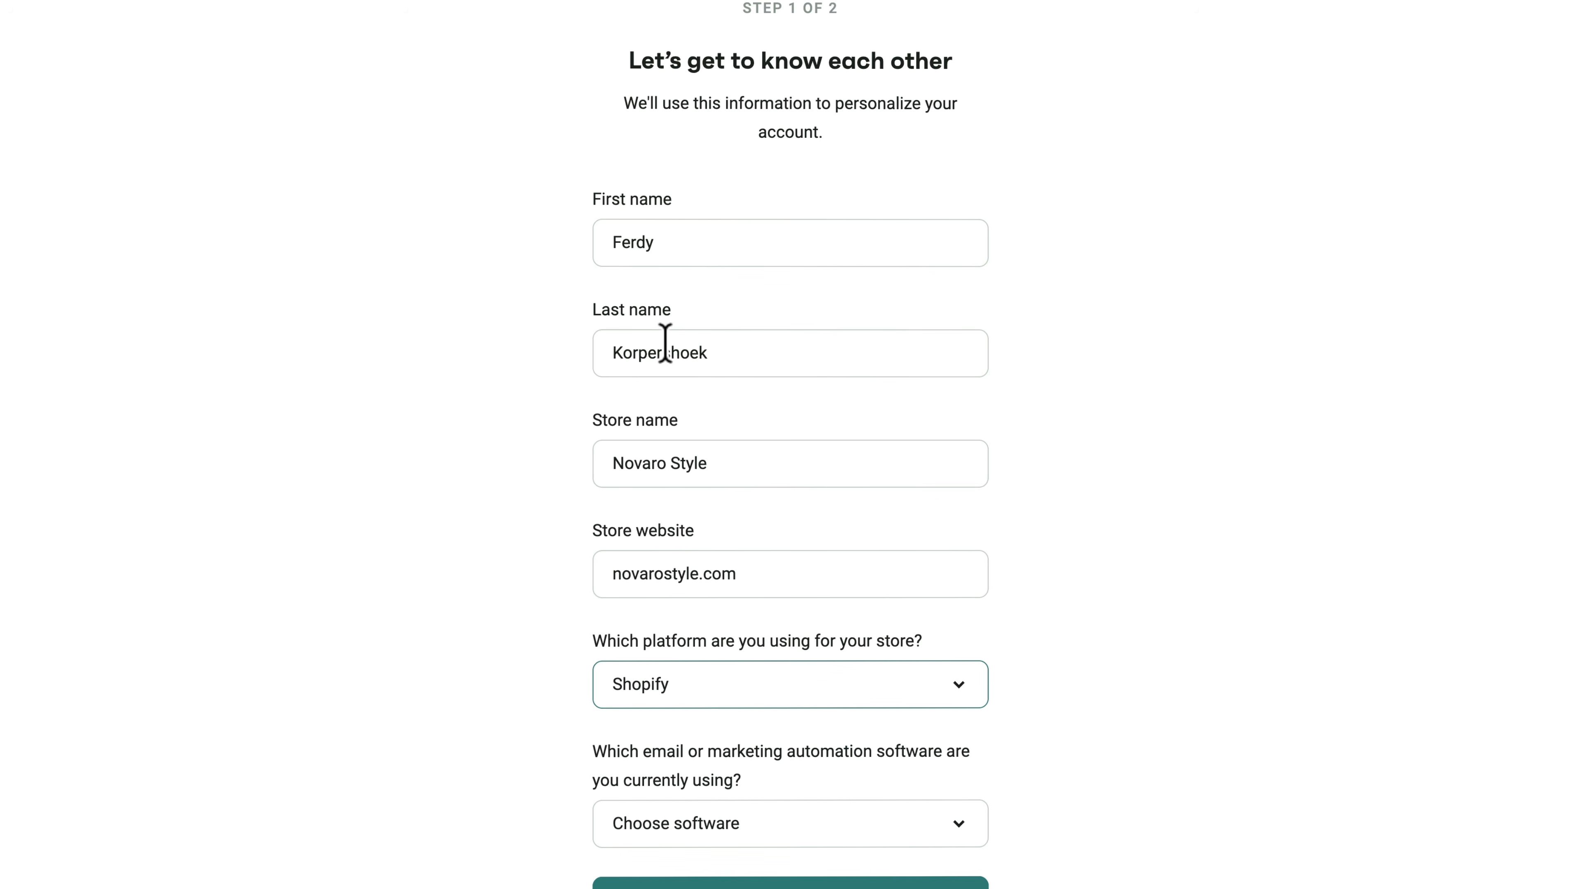
pyautogui.scroll(-3, 808, 511)
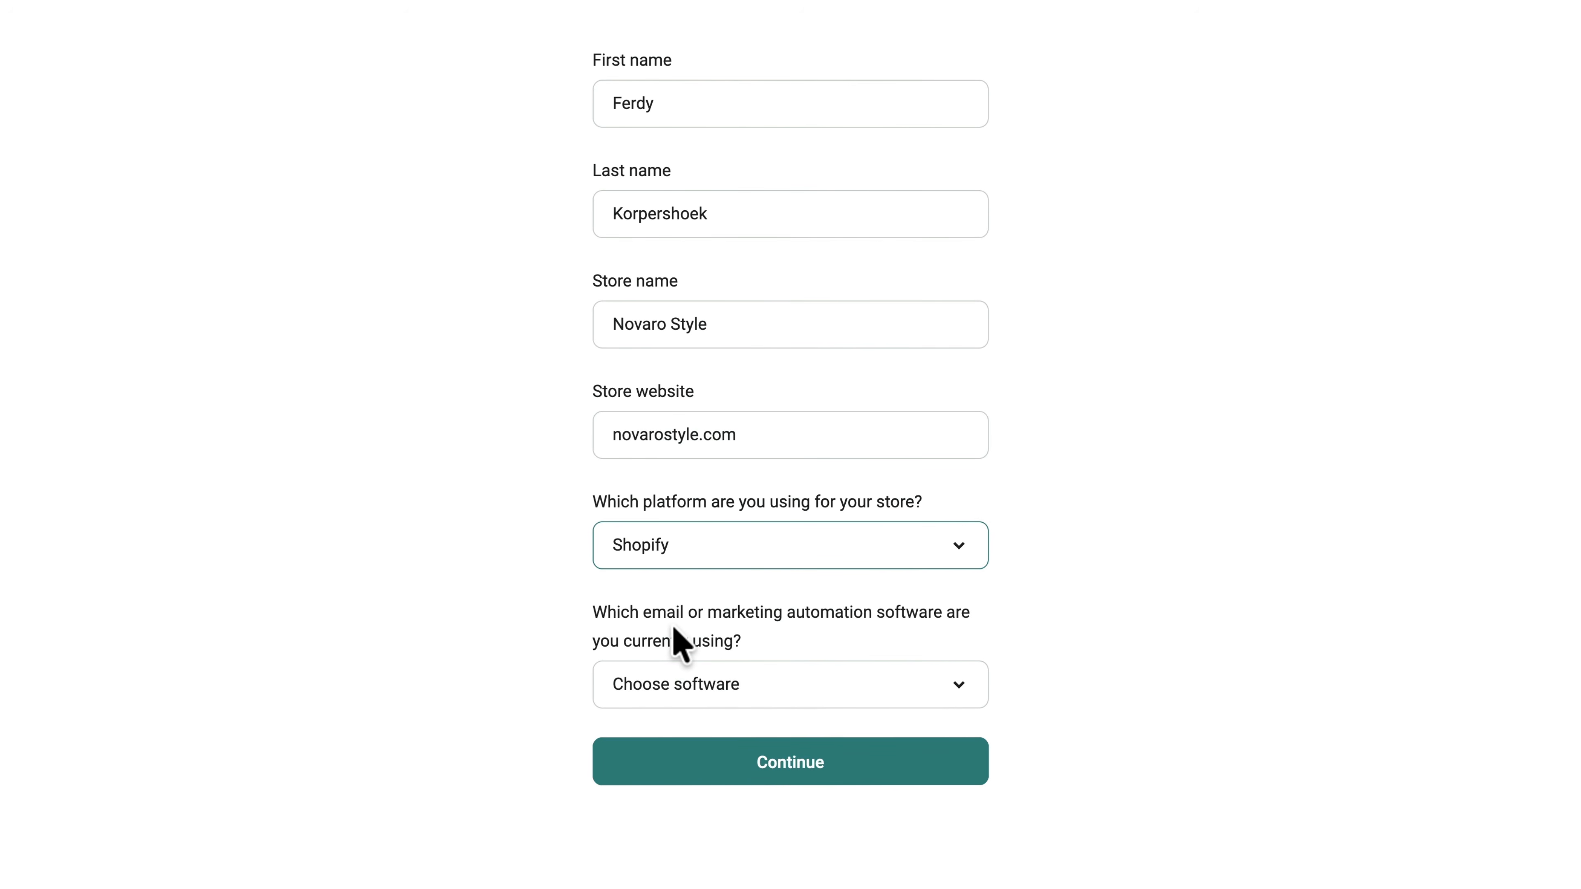
pyautogui.click(752, 679)
pyautogui.scroll(-1, 681, 607)
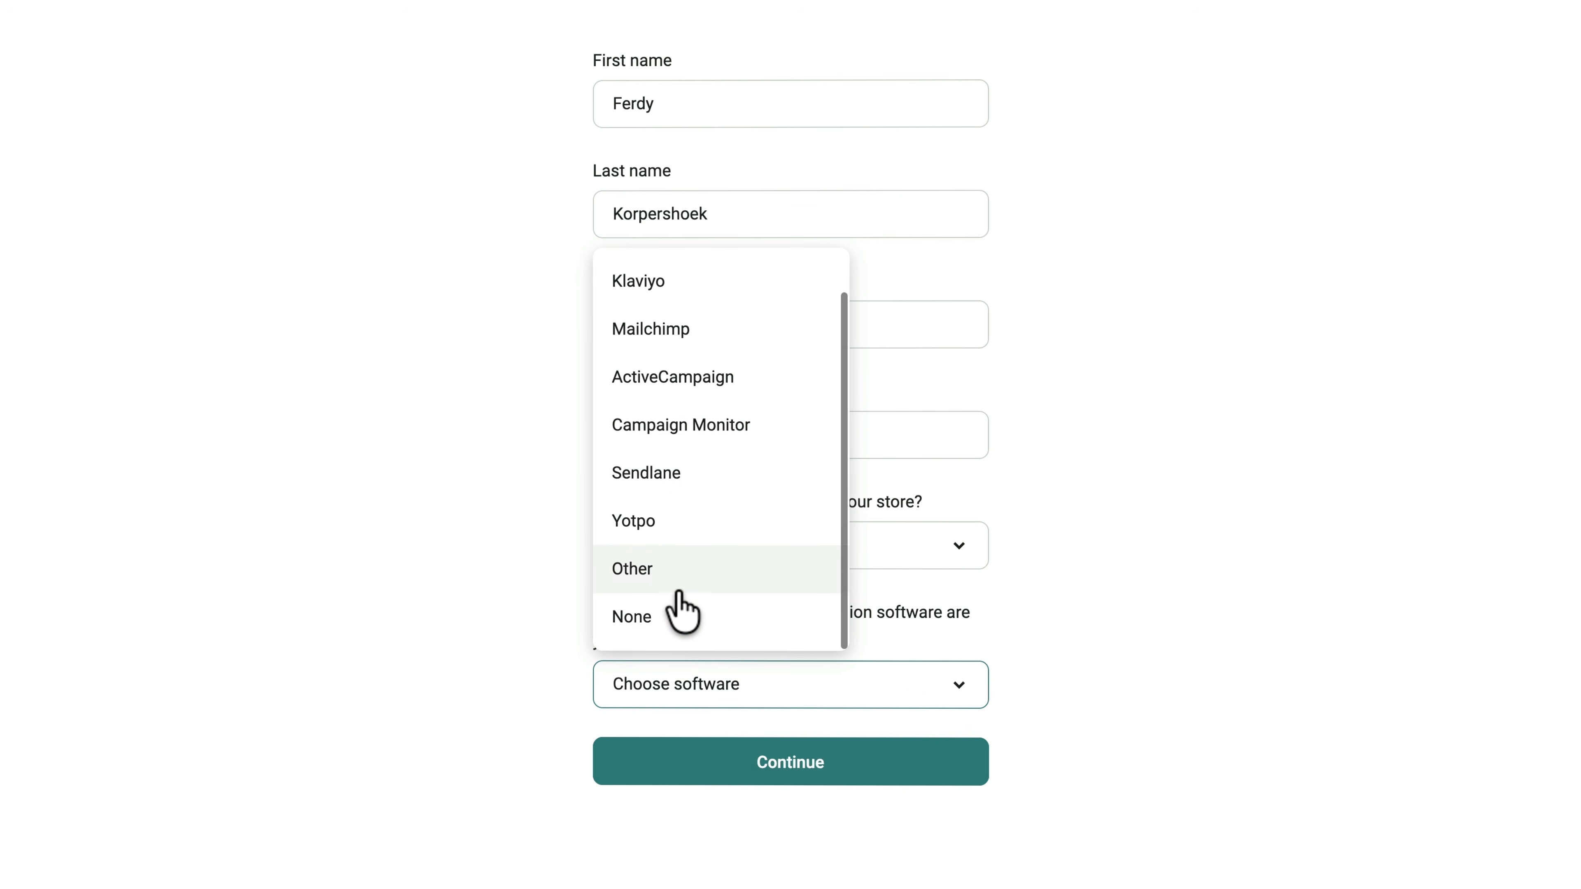
pyautogui.click(657, 614)
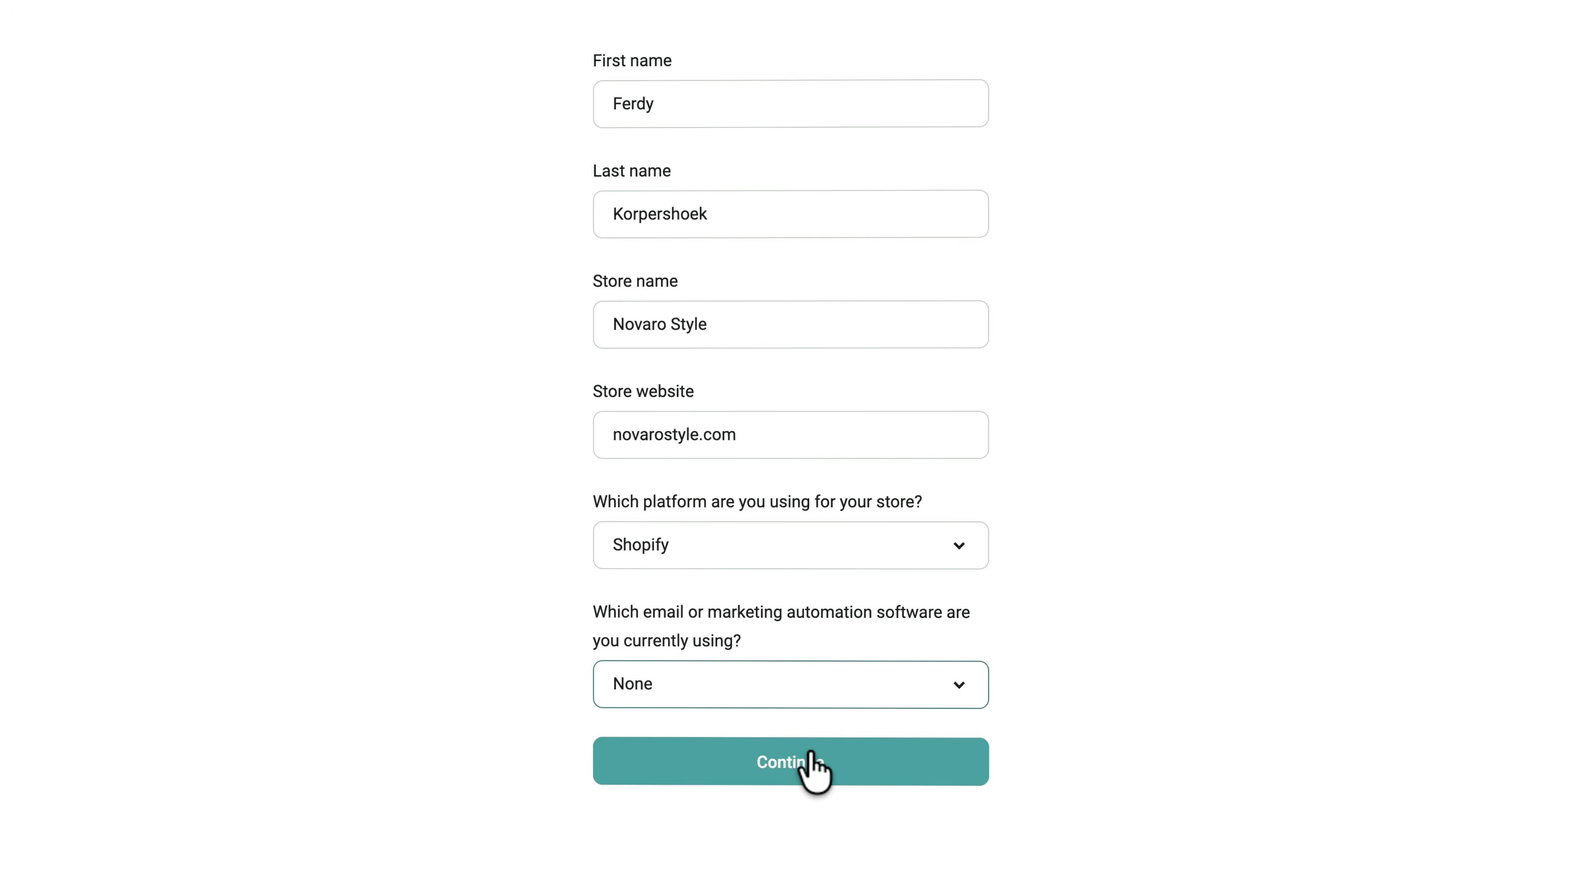
pyautogui.click(803, 762)
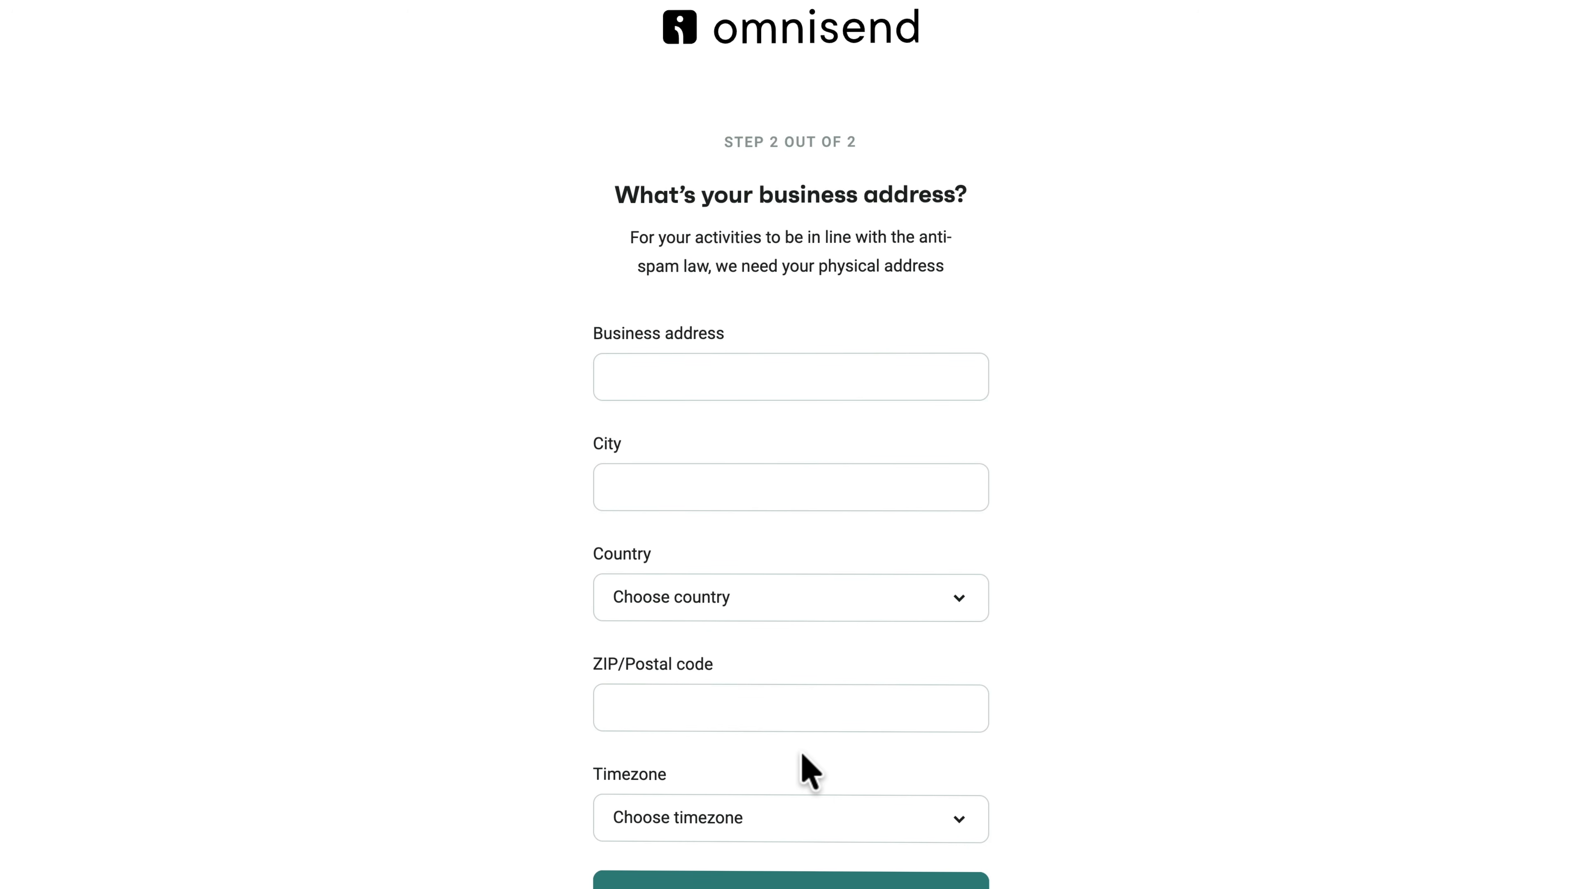
# Enter the Netherlands business address with Amsterdam timezone and finish setup.
pyautogui.scroll(-3, 1111, 580)
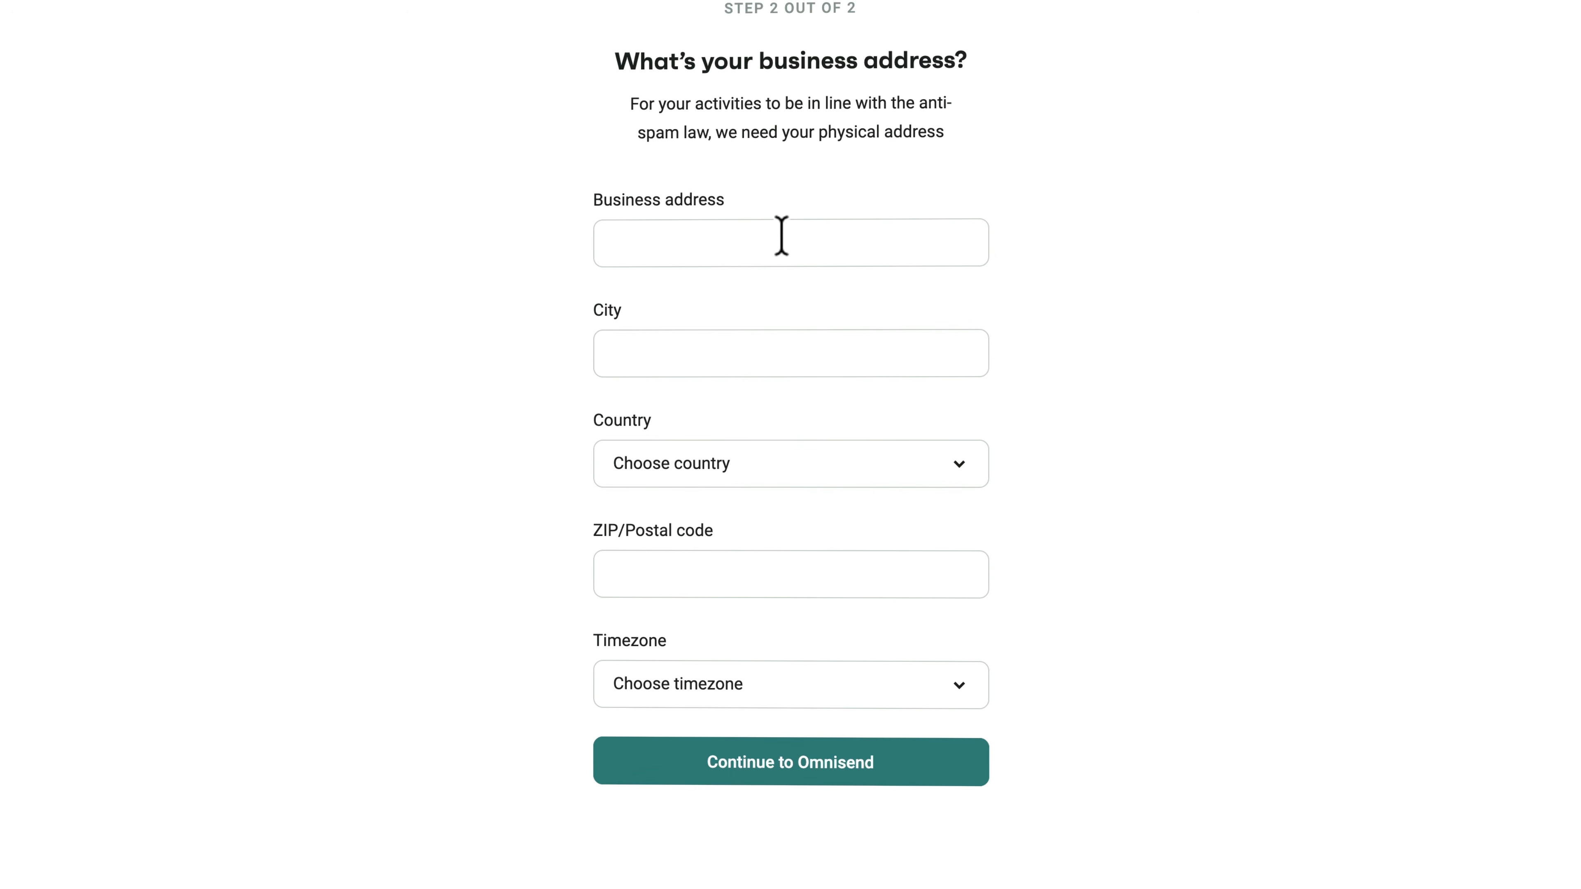
pyautogui.click(752, 231)
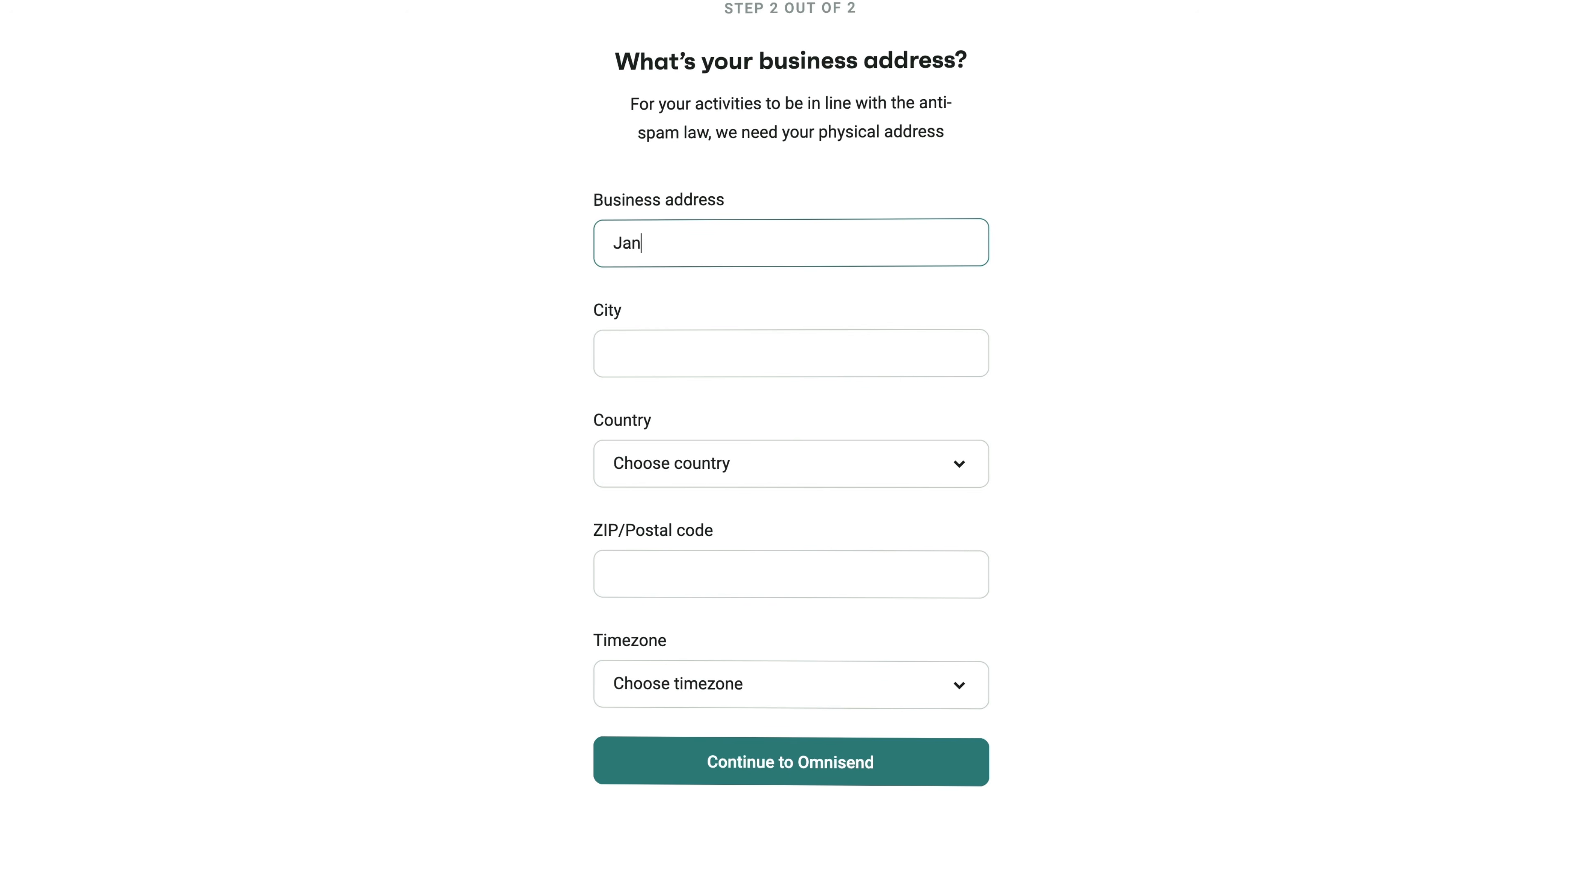
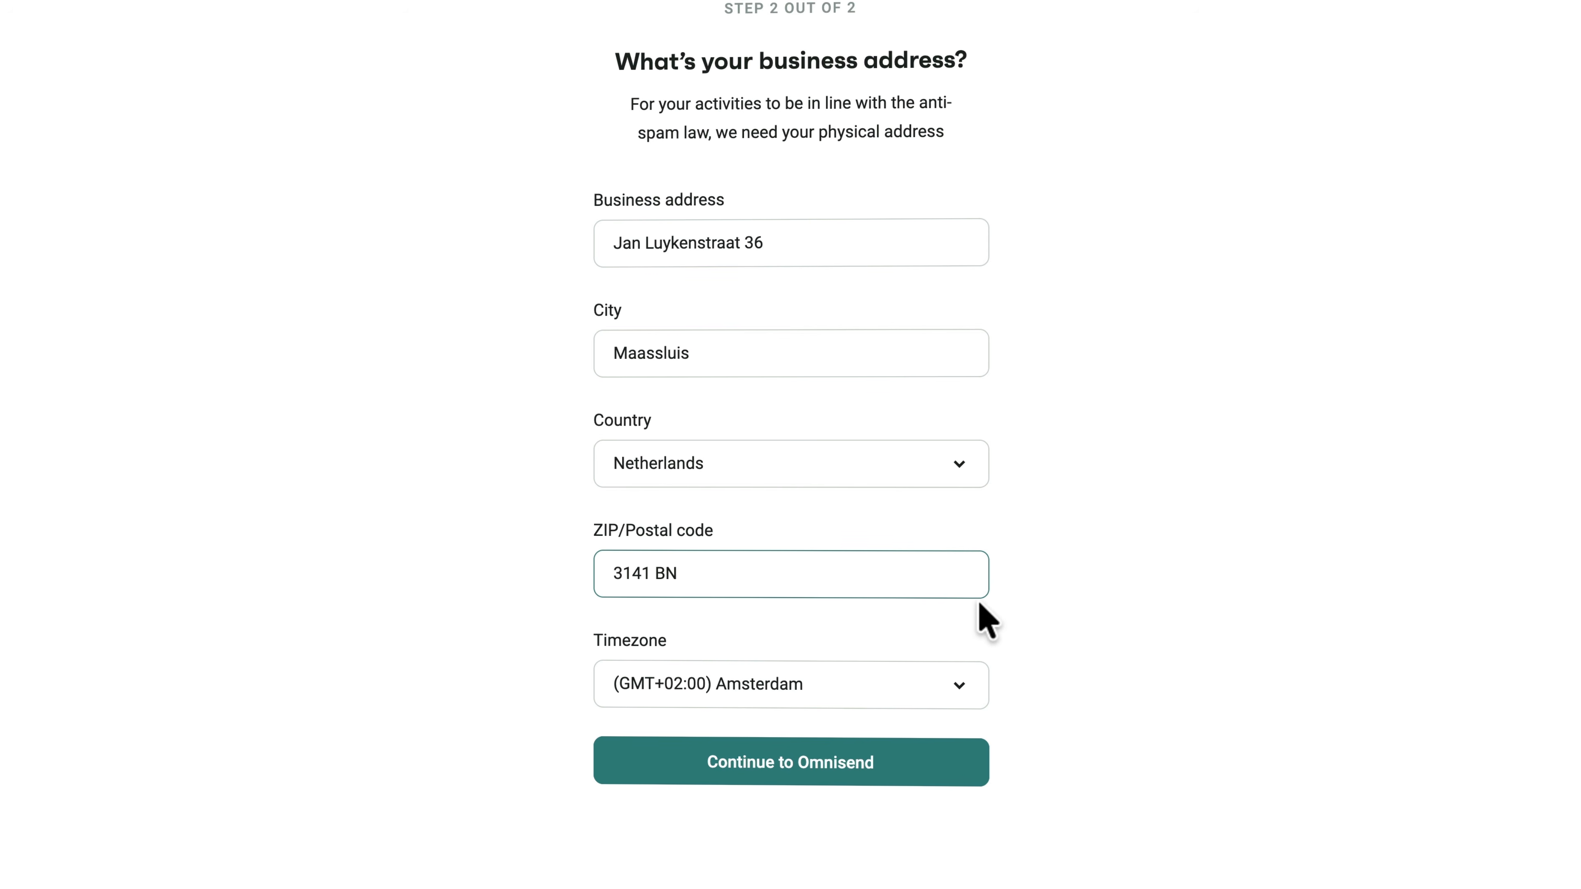
pyautogui.click(881, 644)
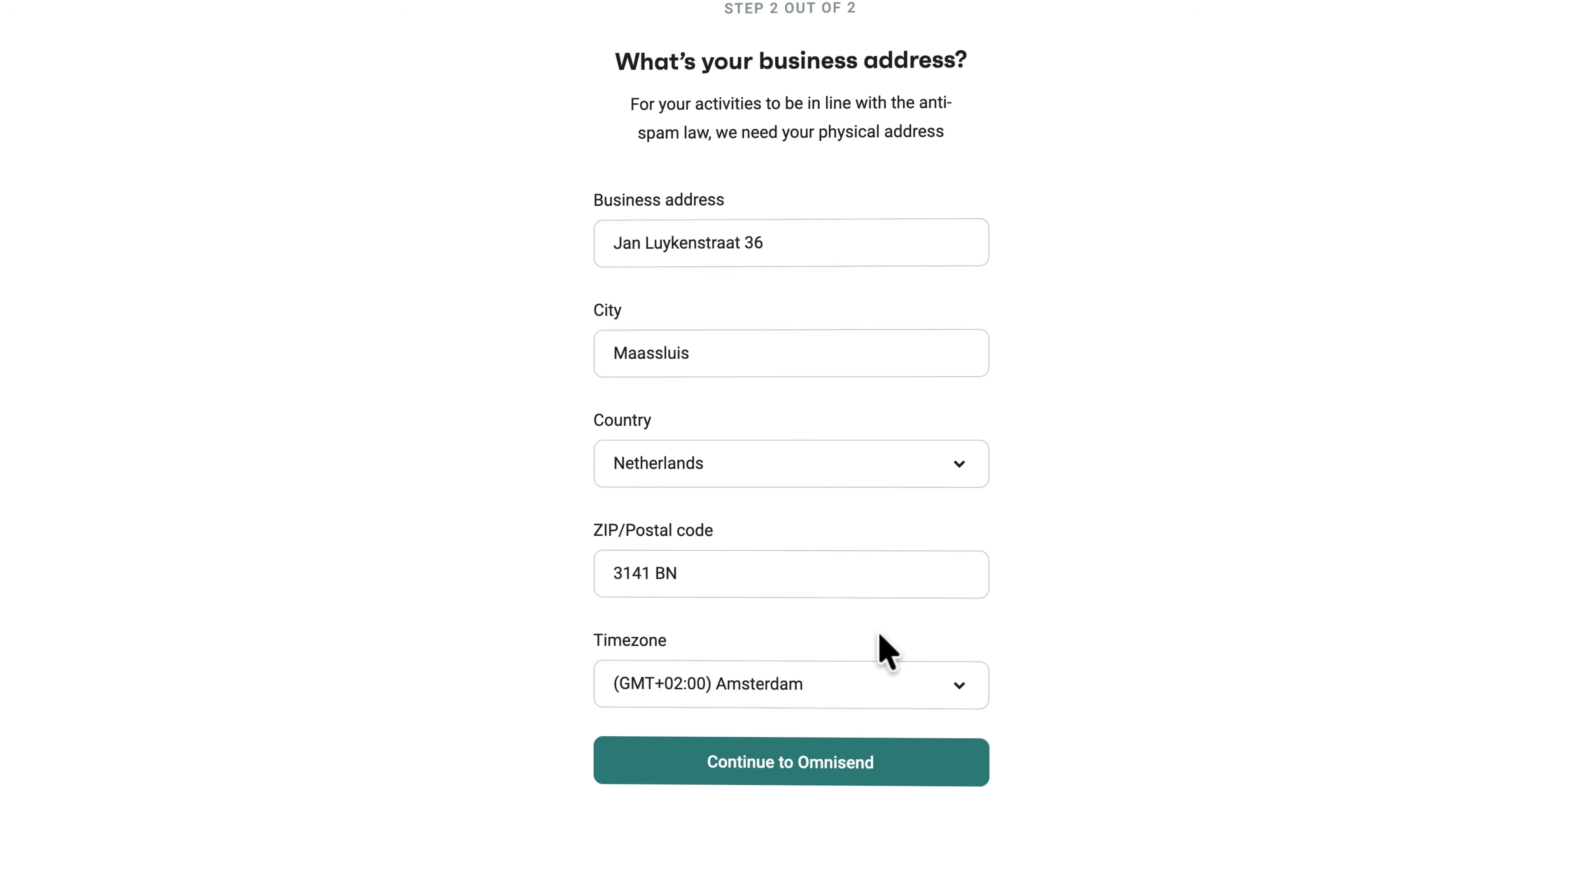
pyautogui.click(782, 764)
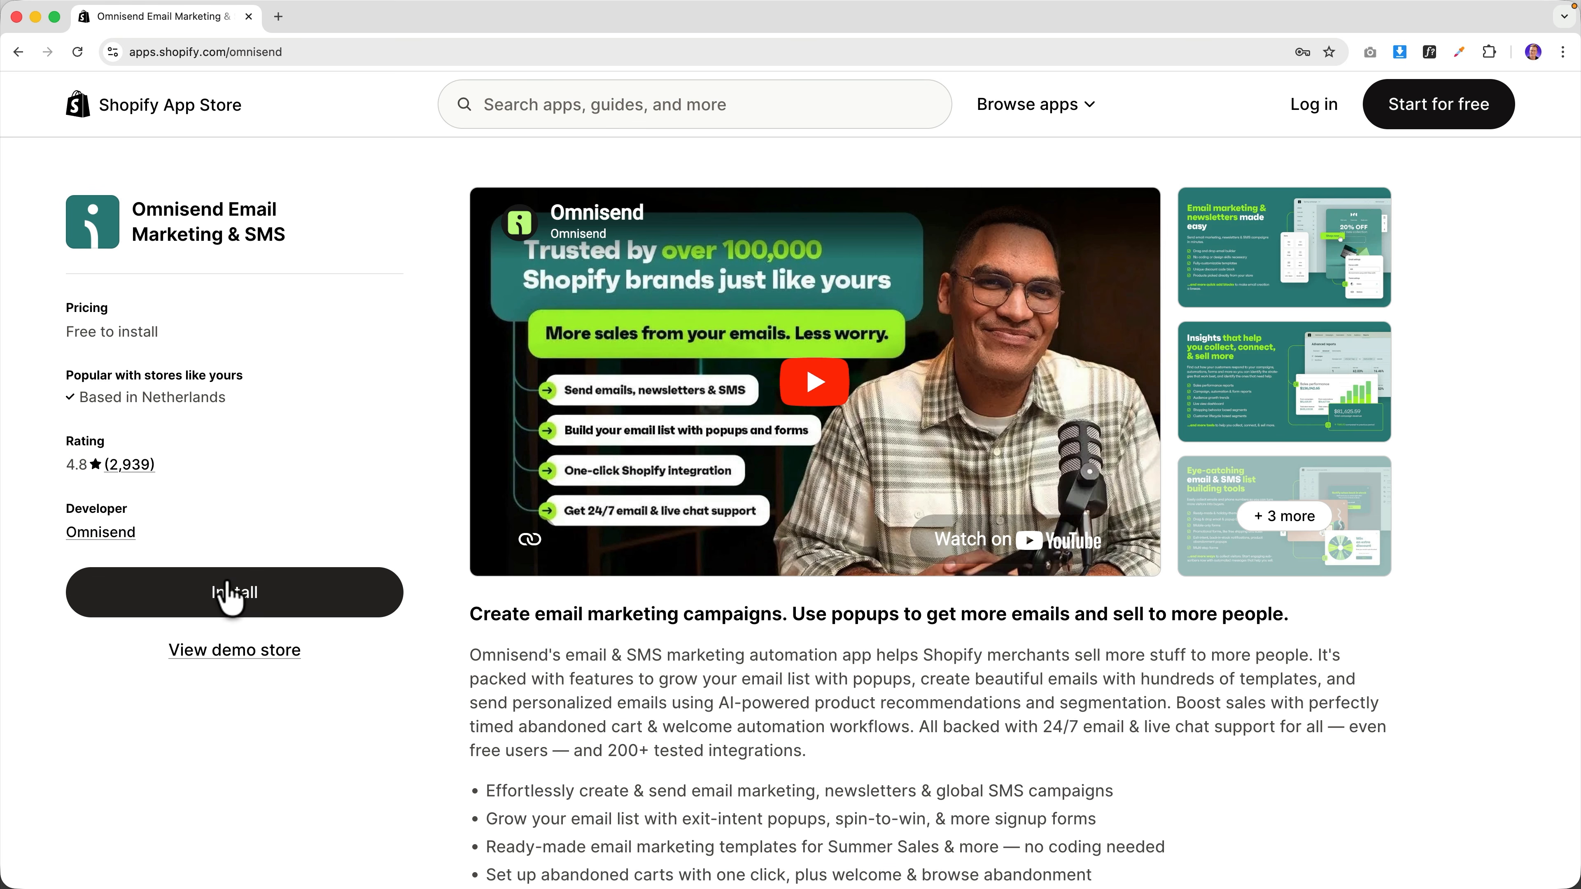
# Install Omnisend Email Marketing & SMS and approve its data access permissions.
pyautogui.click(227, 589)
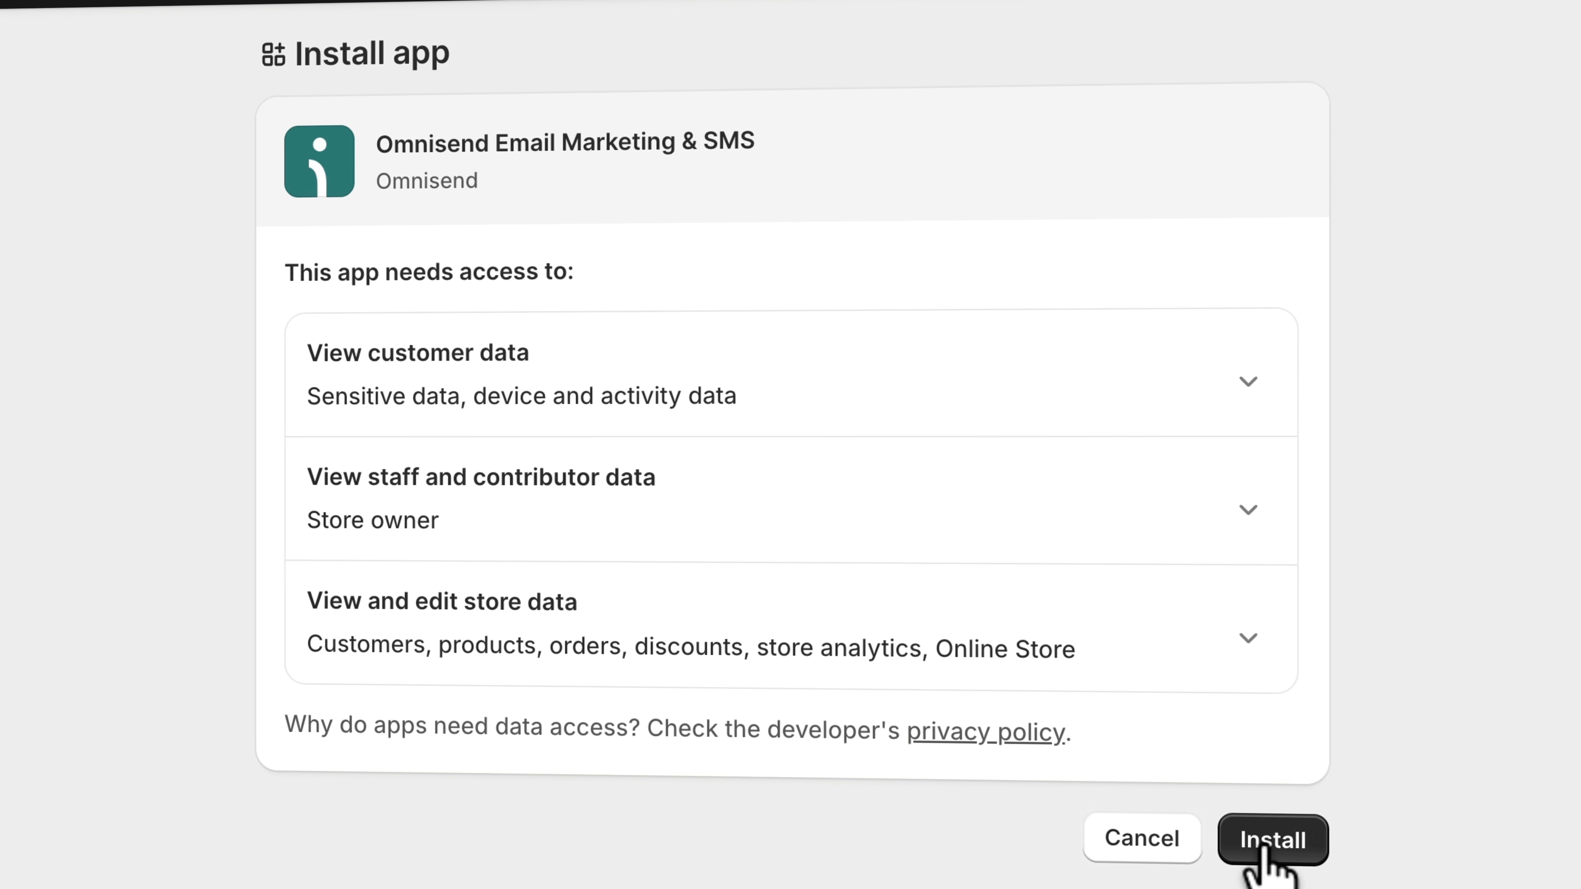
pyautogui.click(1262, 844)
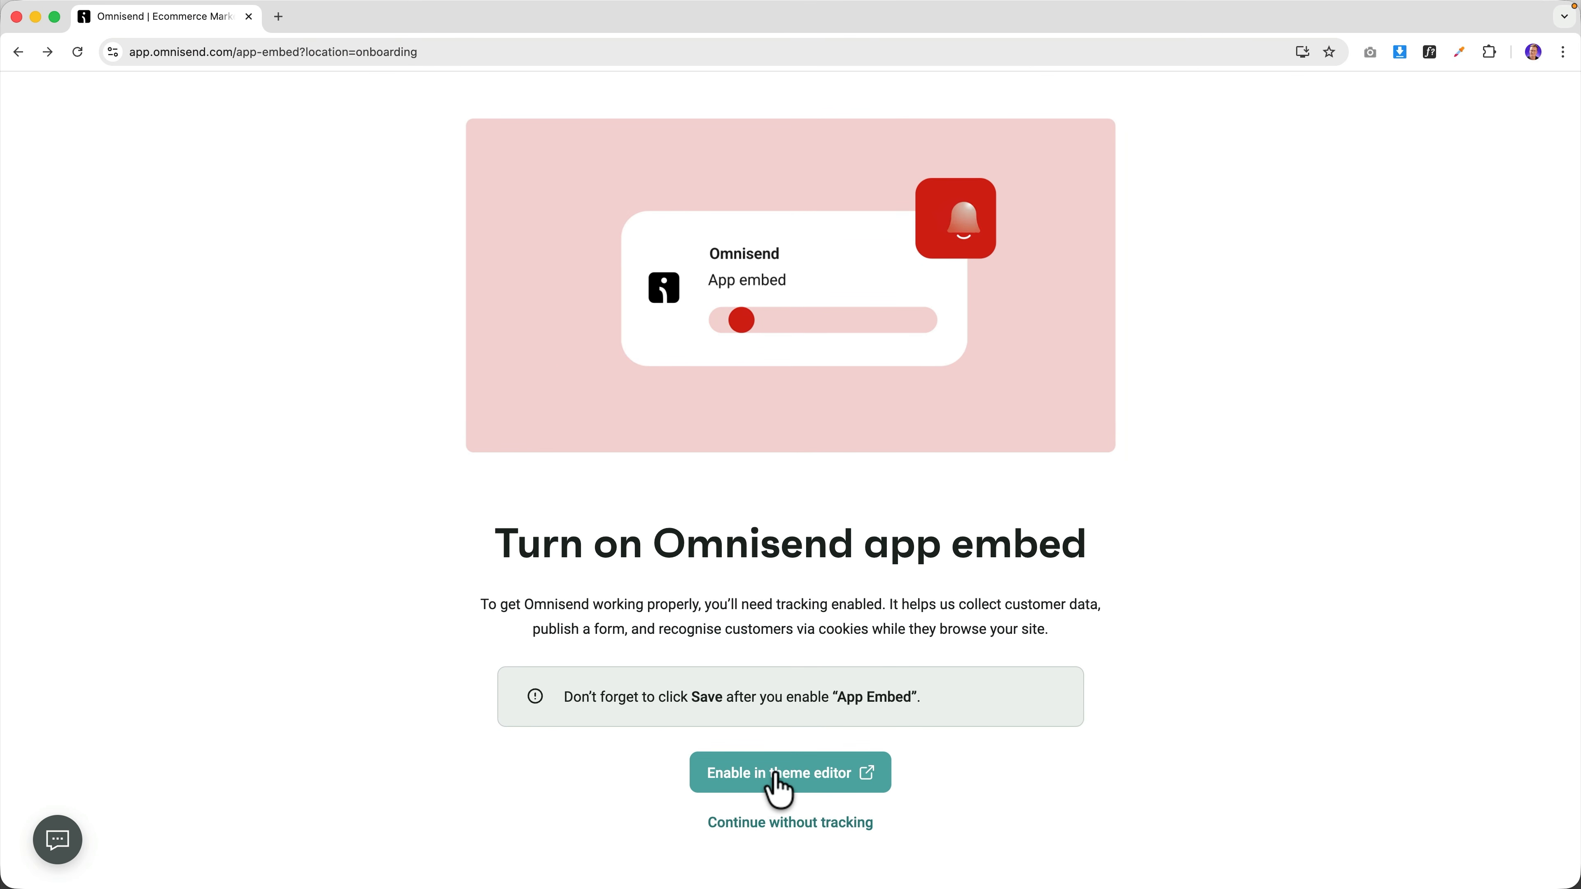
# Enable and save the Omnisend app embed in the theme editor, then return to Omnisend.
pyautogui.click(783, 774)
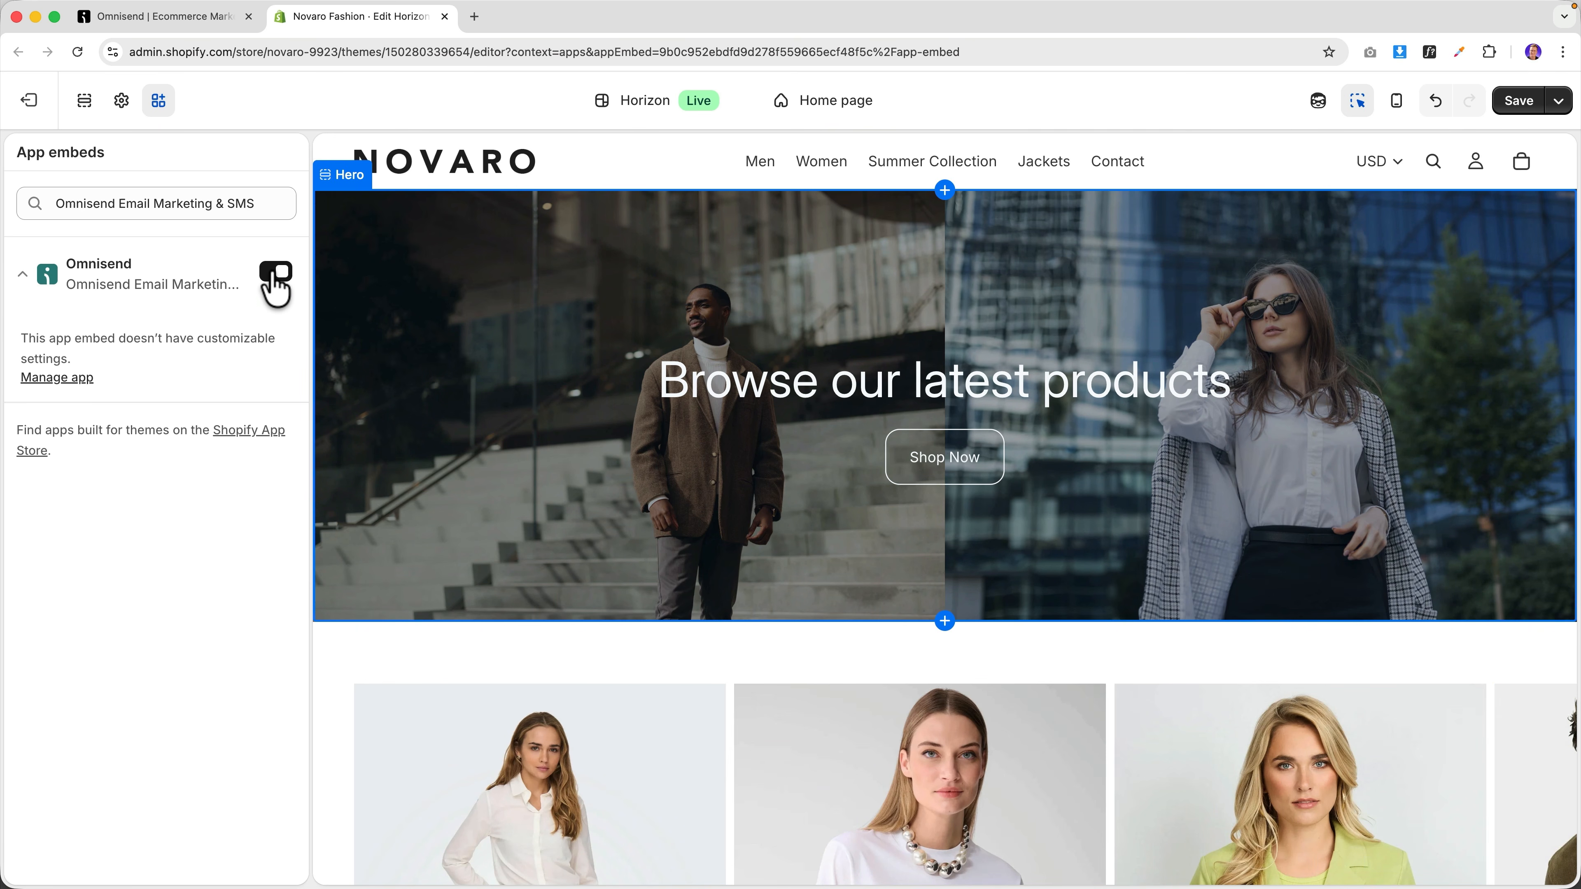
pyautogui.click(1543, 110)
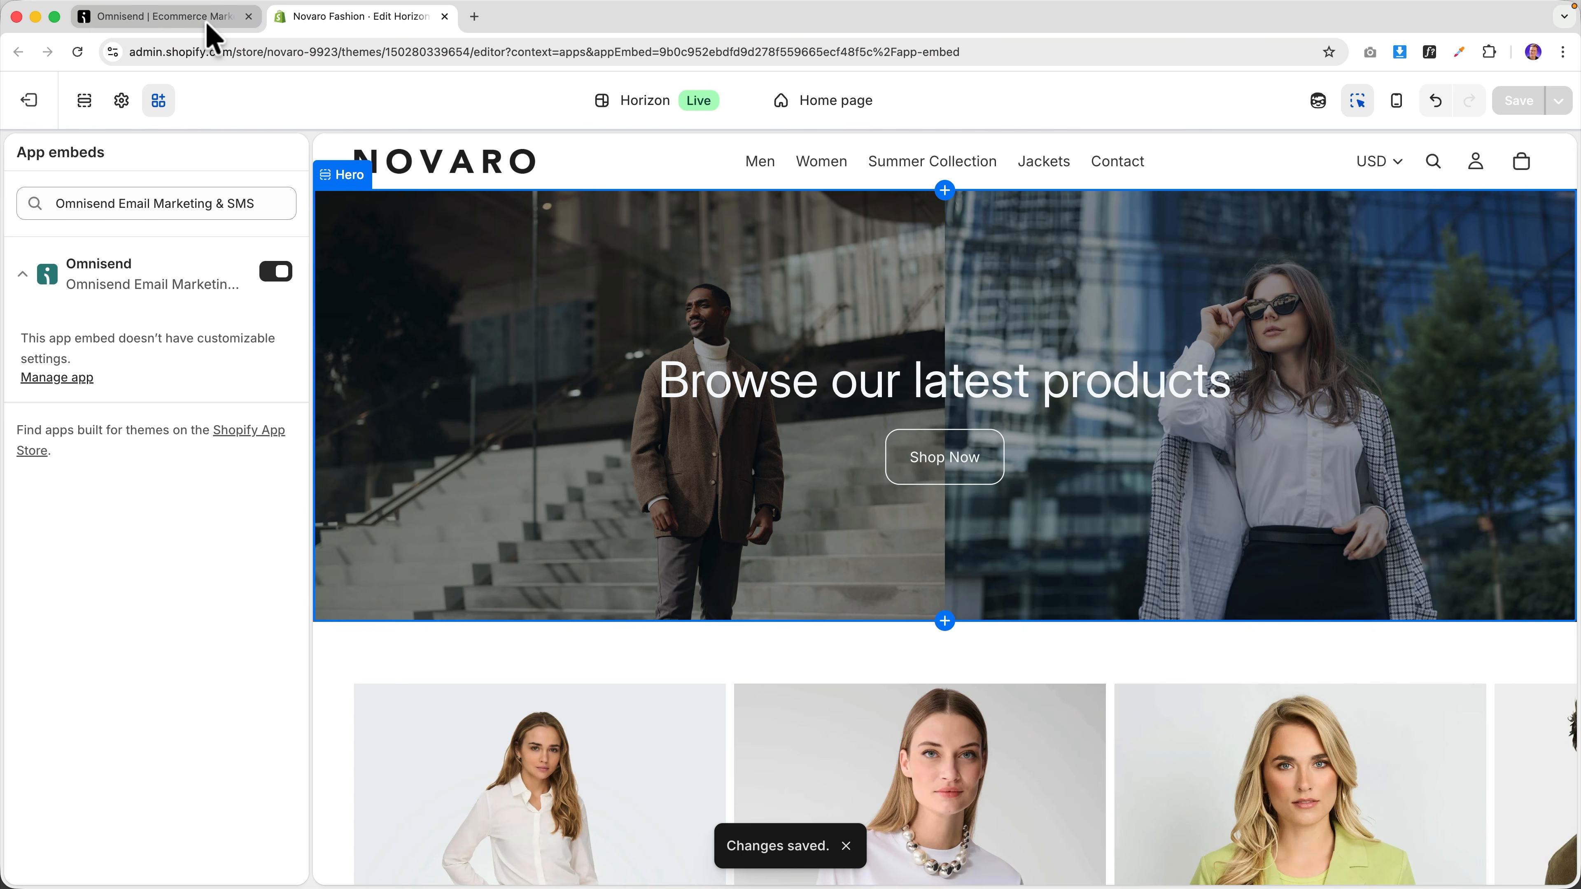
pyautogui.click(208, 23)
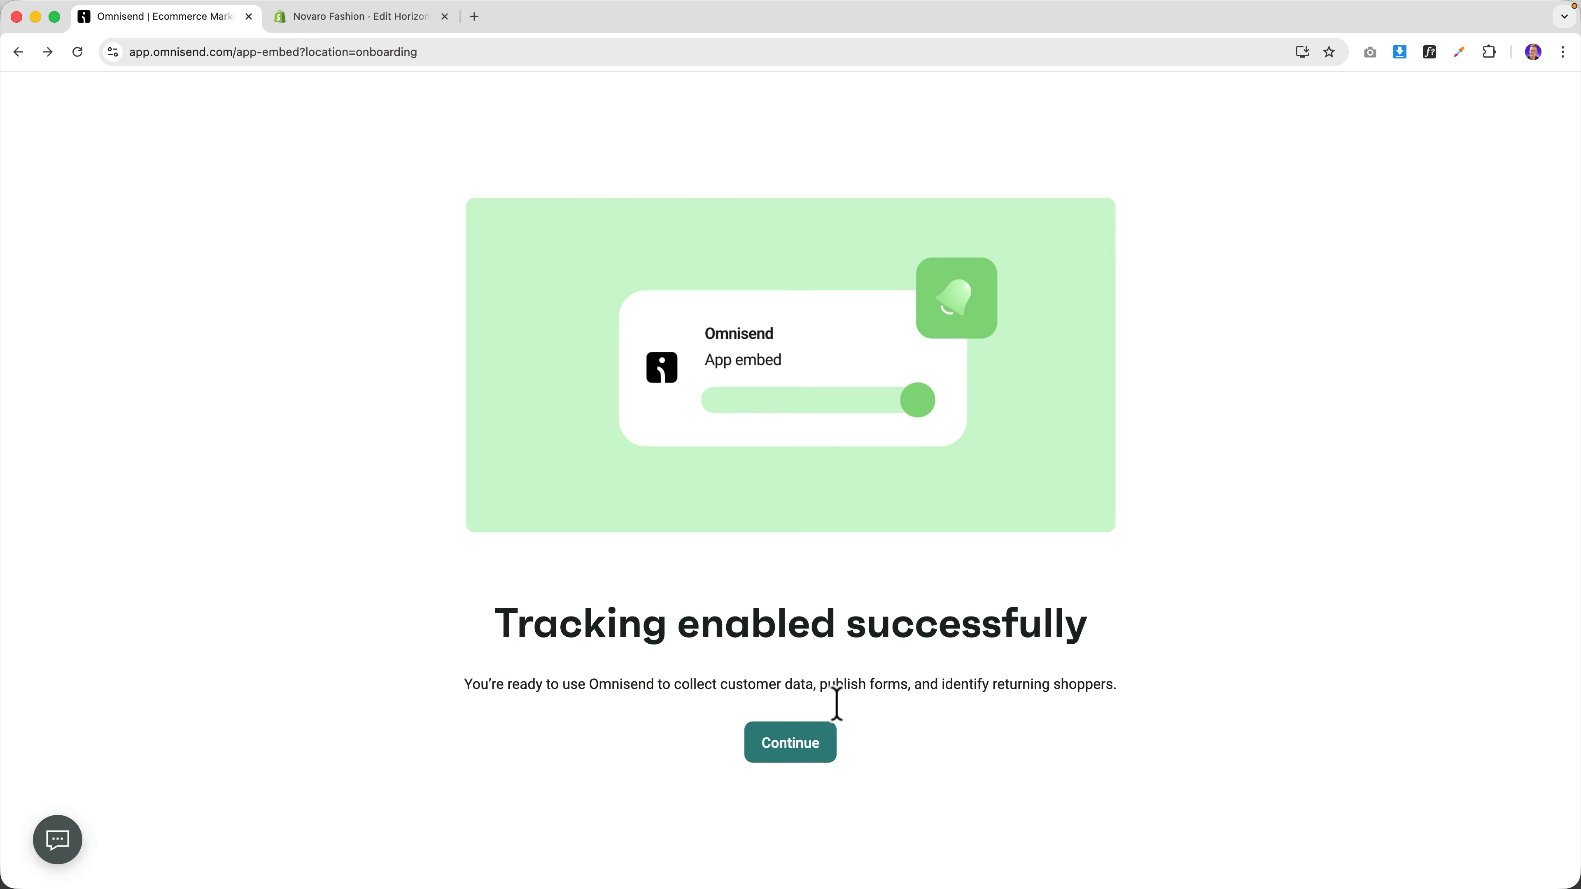
# Continue from the tracking confirmation to the brand assets setup.
pyautogui.click(791, 747)
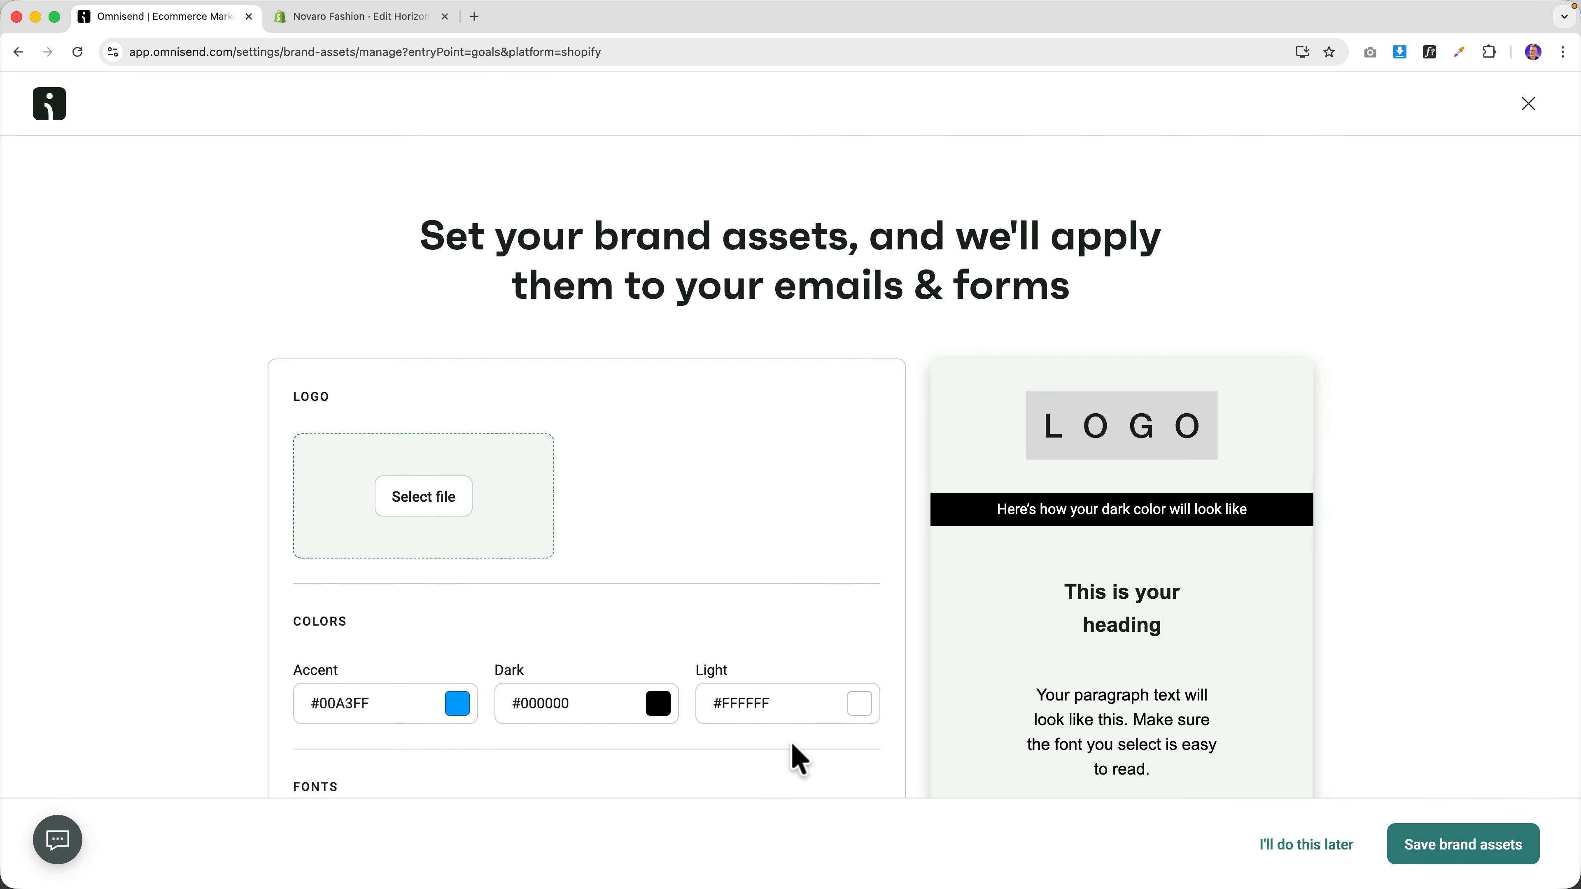
pyautogui.scroll(-5, 861, 781)
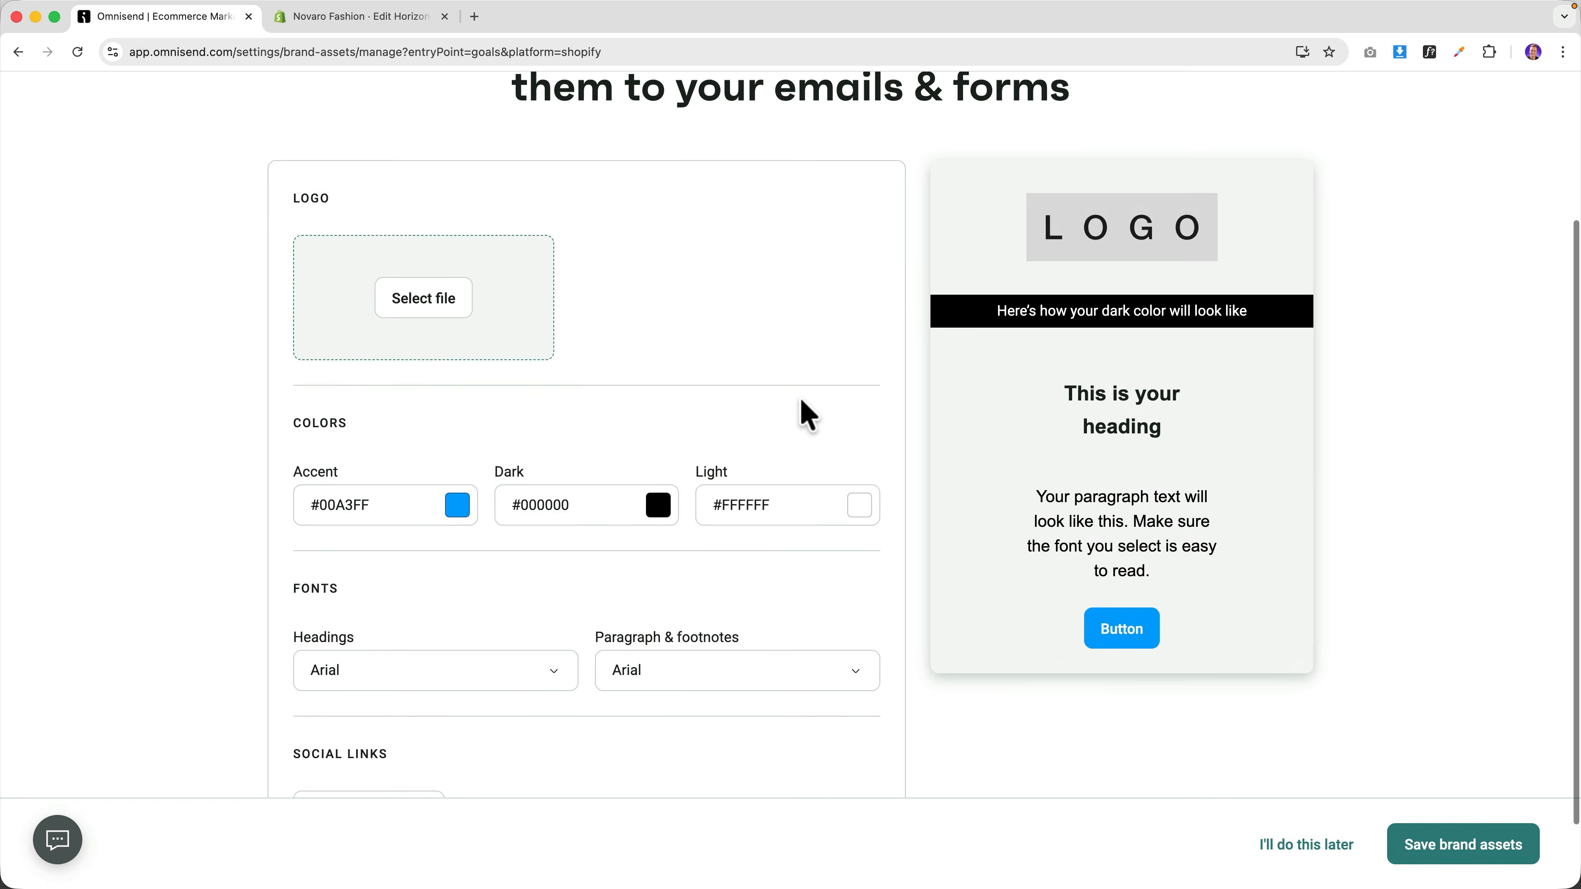
pyautogui.scroll(4, 798, 417)
pyautogui.scroll(-3, 798, 424)
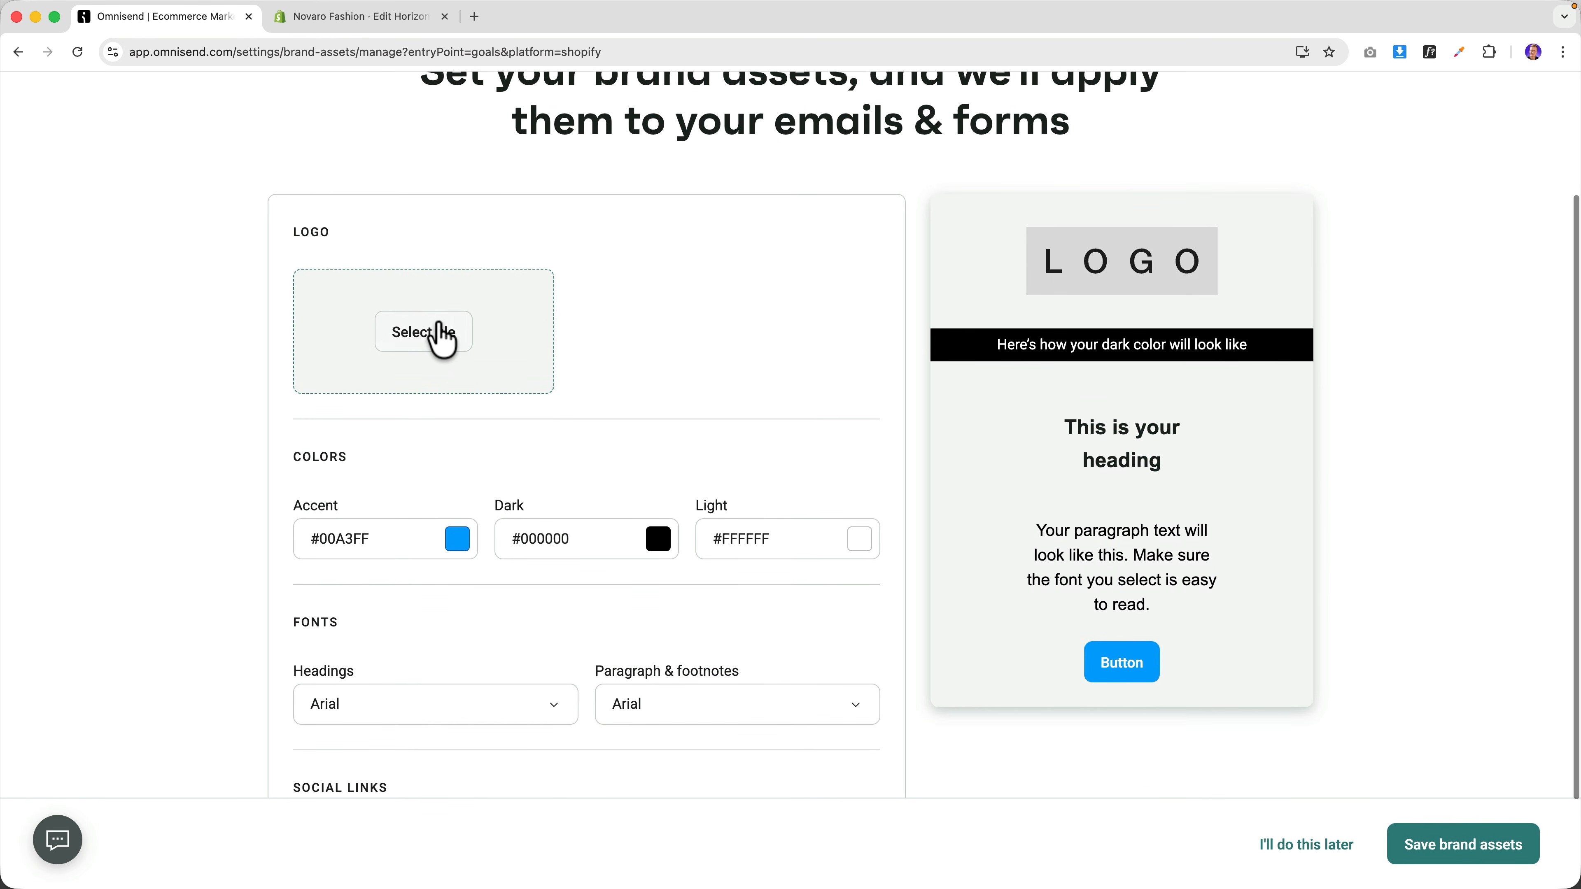
# Open the logo's upload-from-computer dialog, cancel the file picker, and enter an images address in a new tab.
pyautogui.click(439, 341)
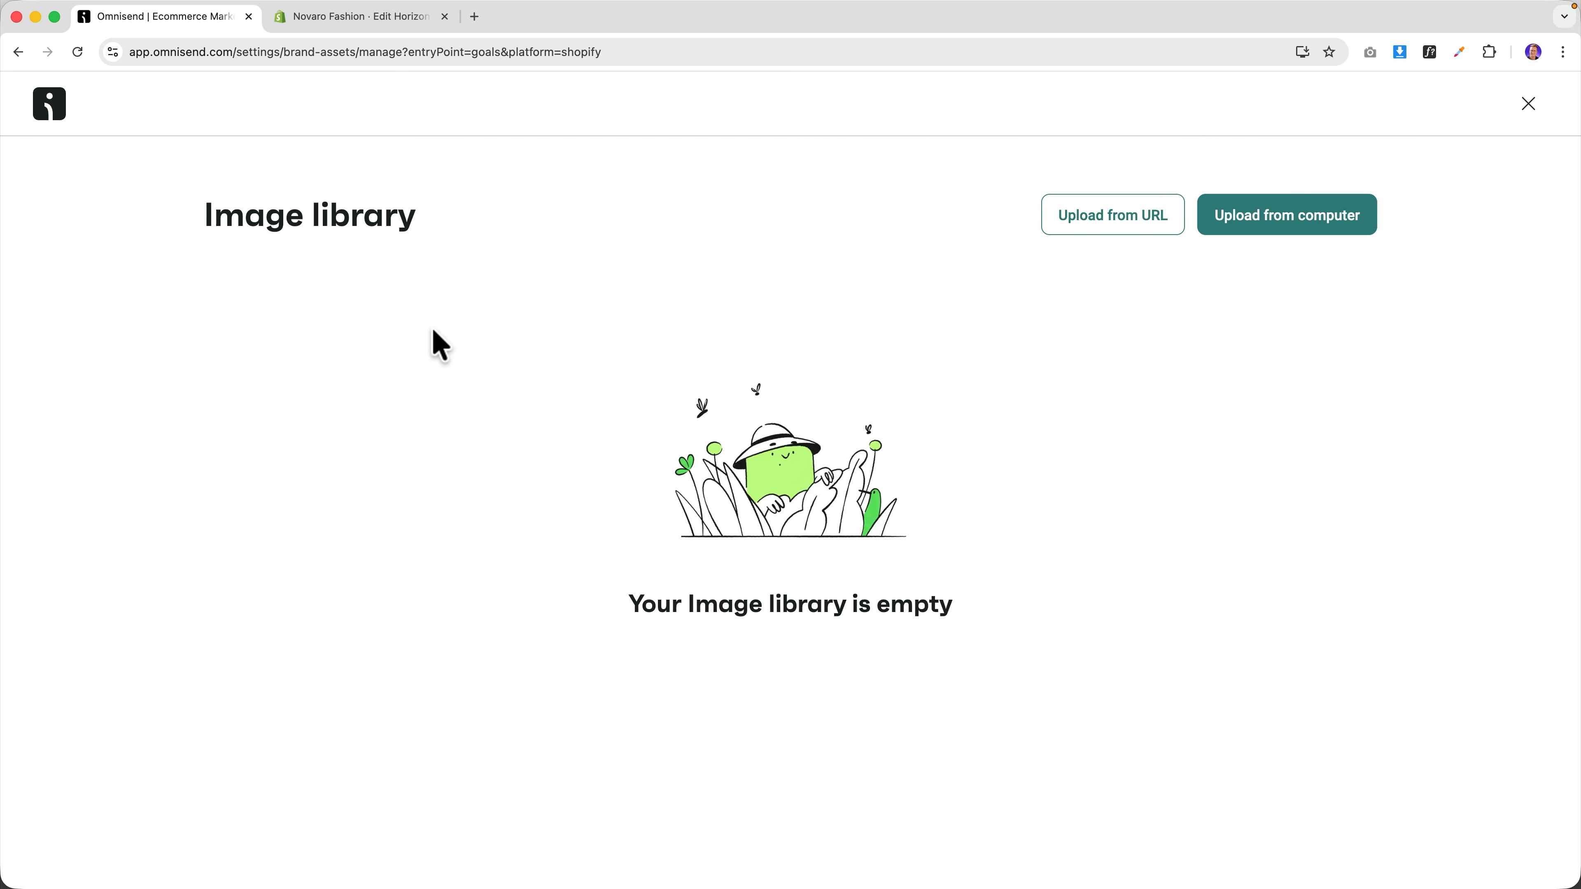
pyautogui.click(1273, 222)
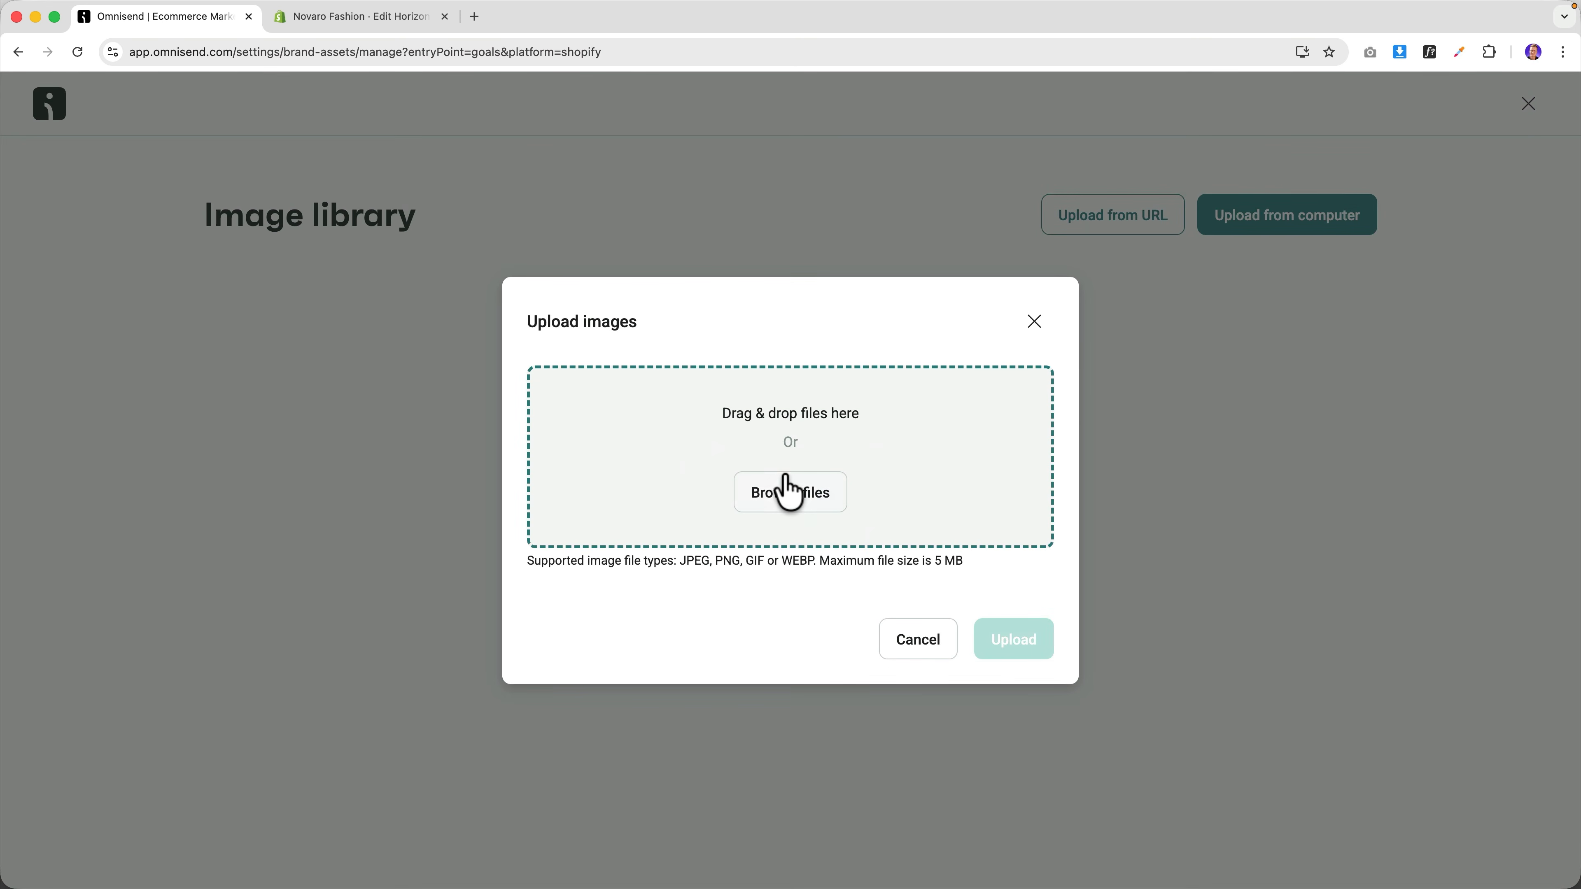
pyautogui.click(790, 493)
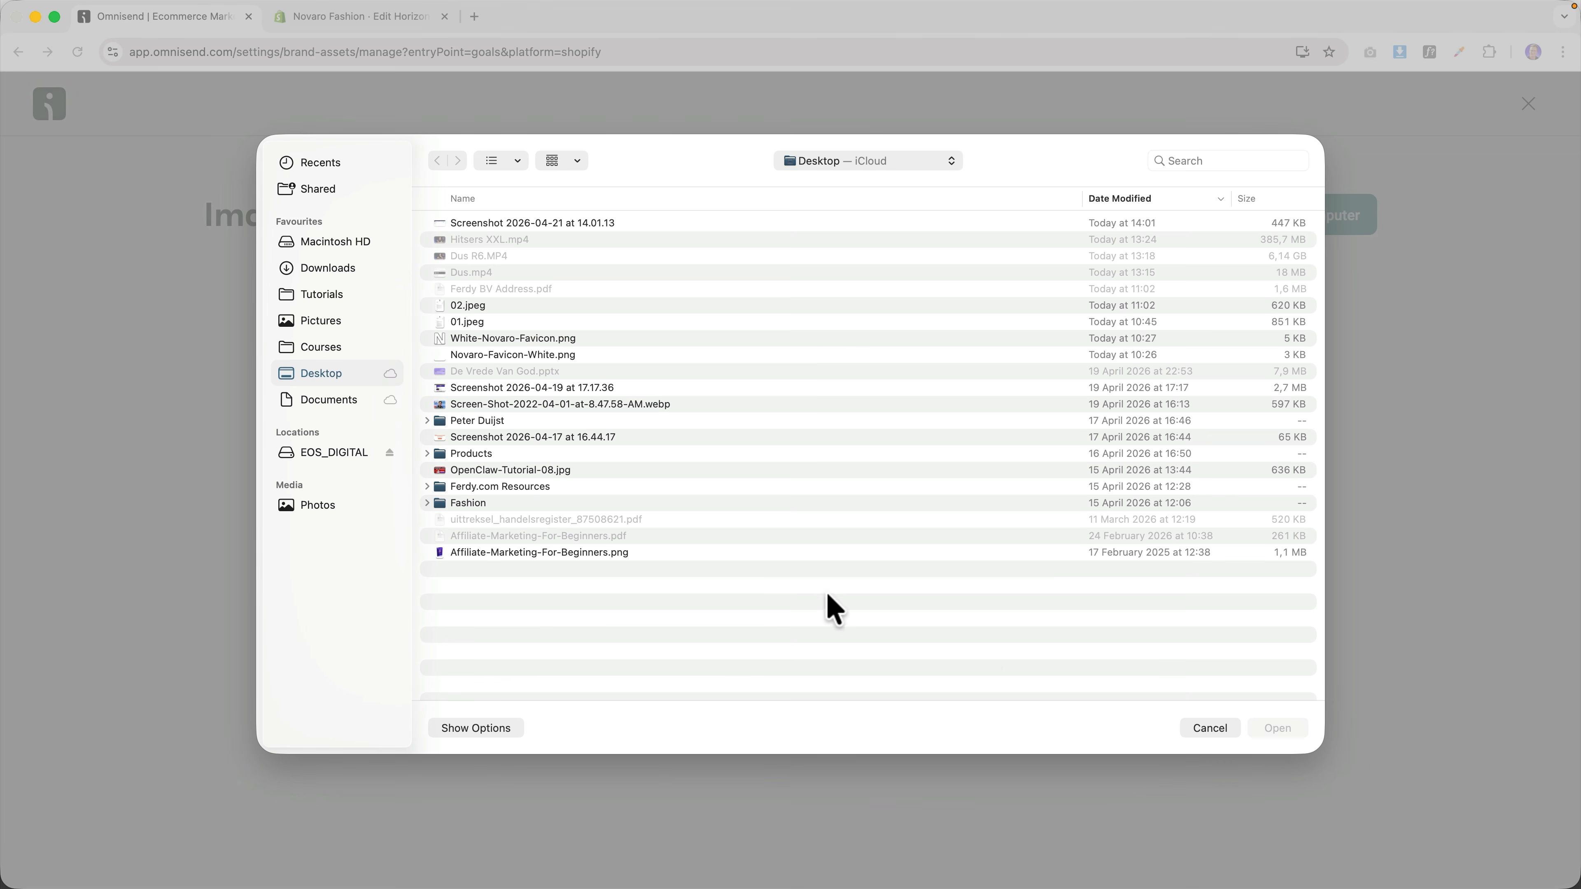
pyautogui.click(1210, 729)
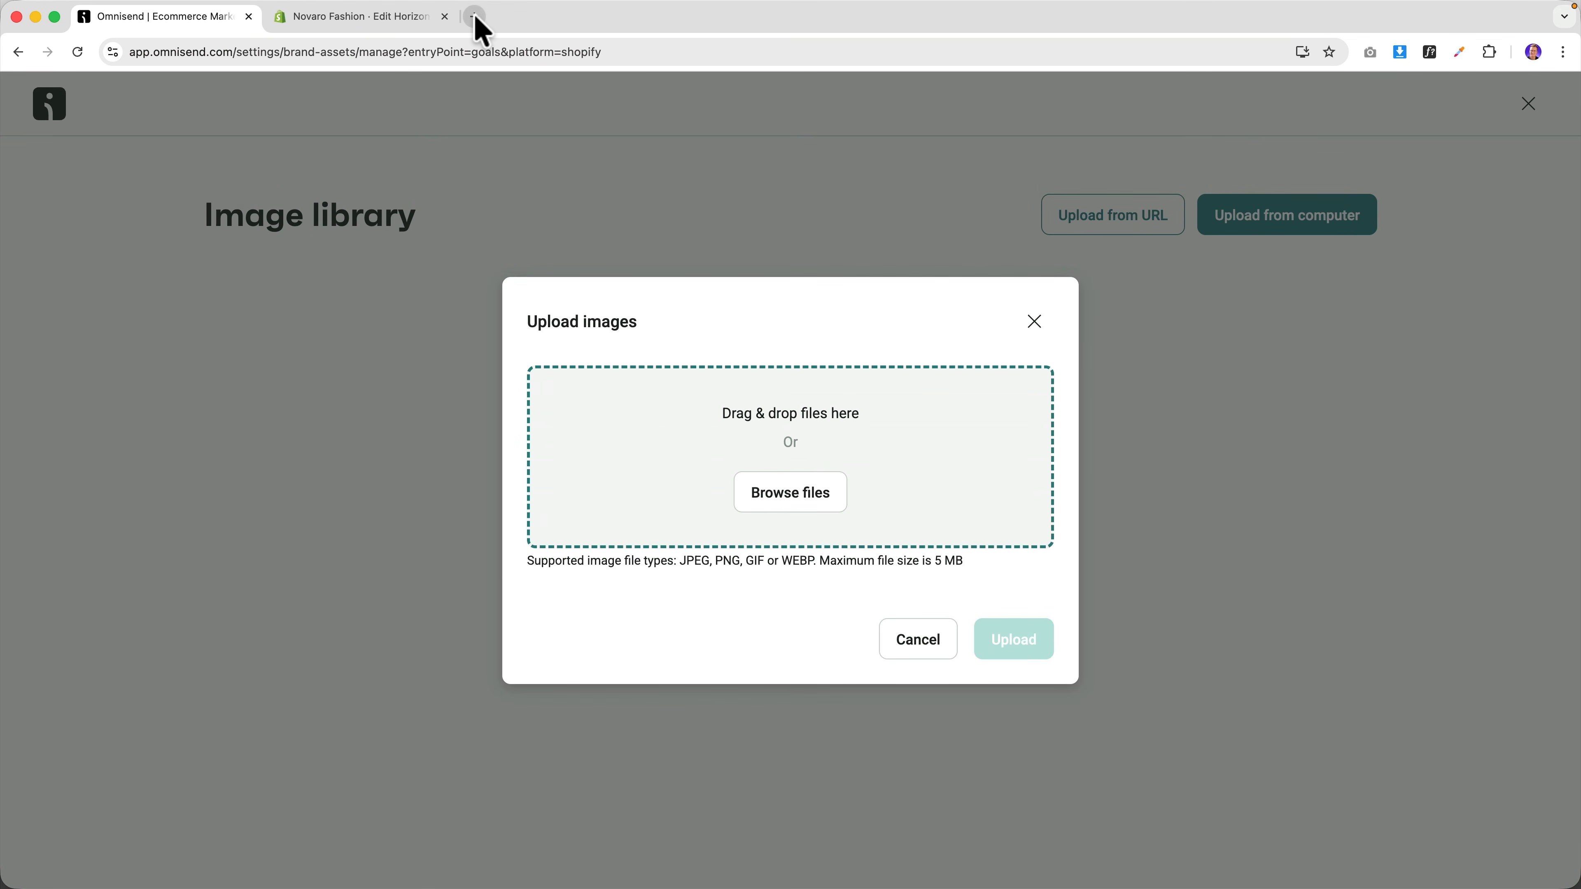
pyautogui.click(475, 17)
pyautogui.write('ferdykorp')
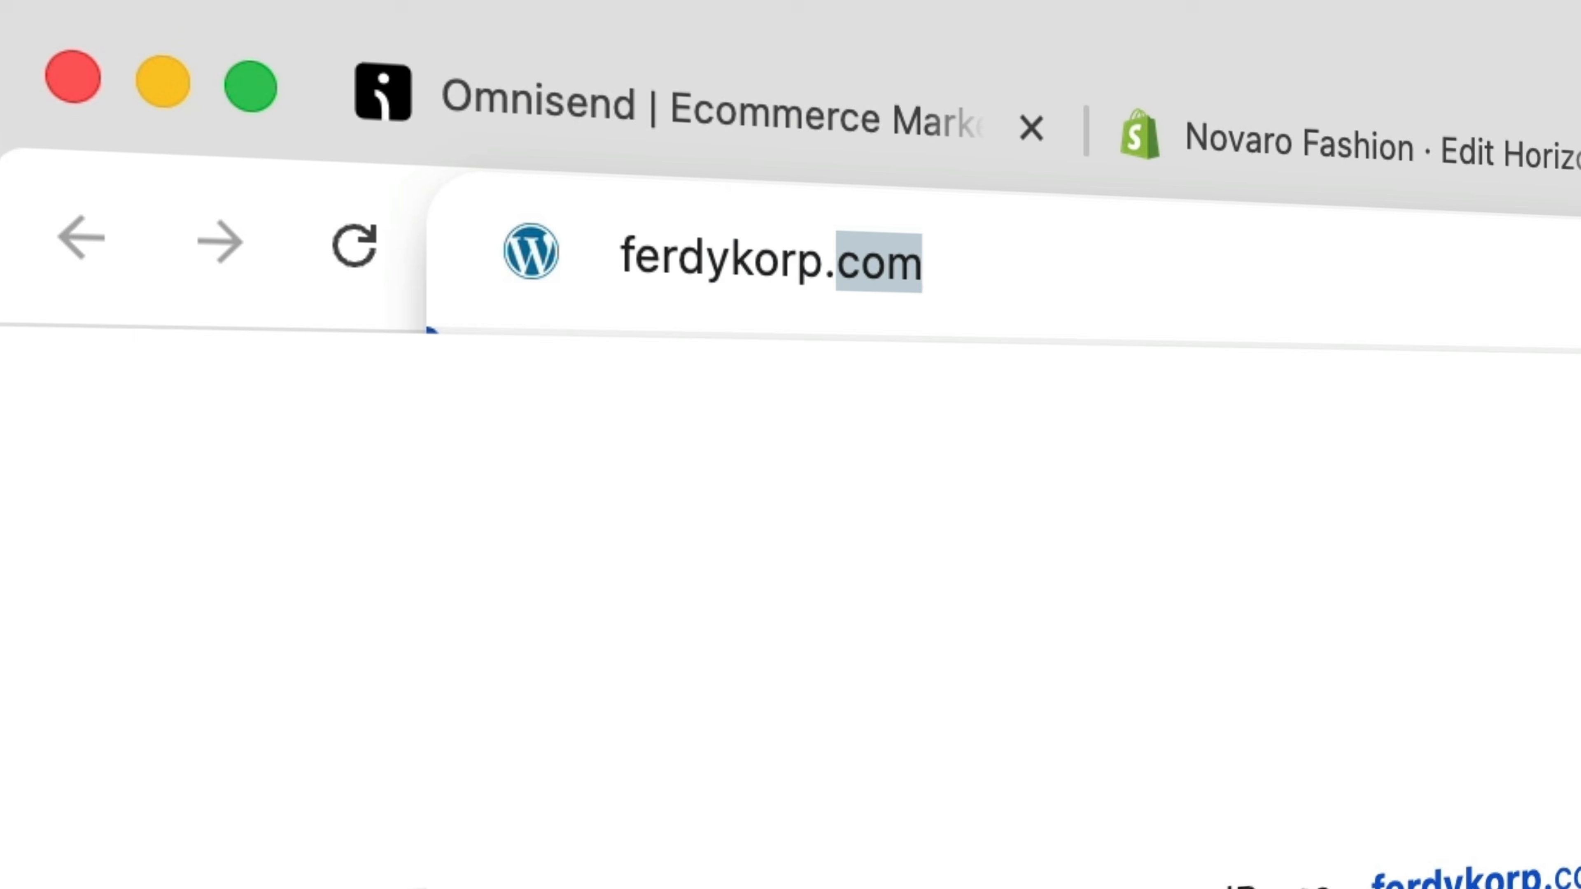
pyautogui.write('.com/ima')
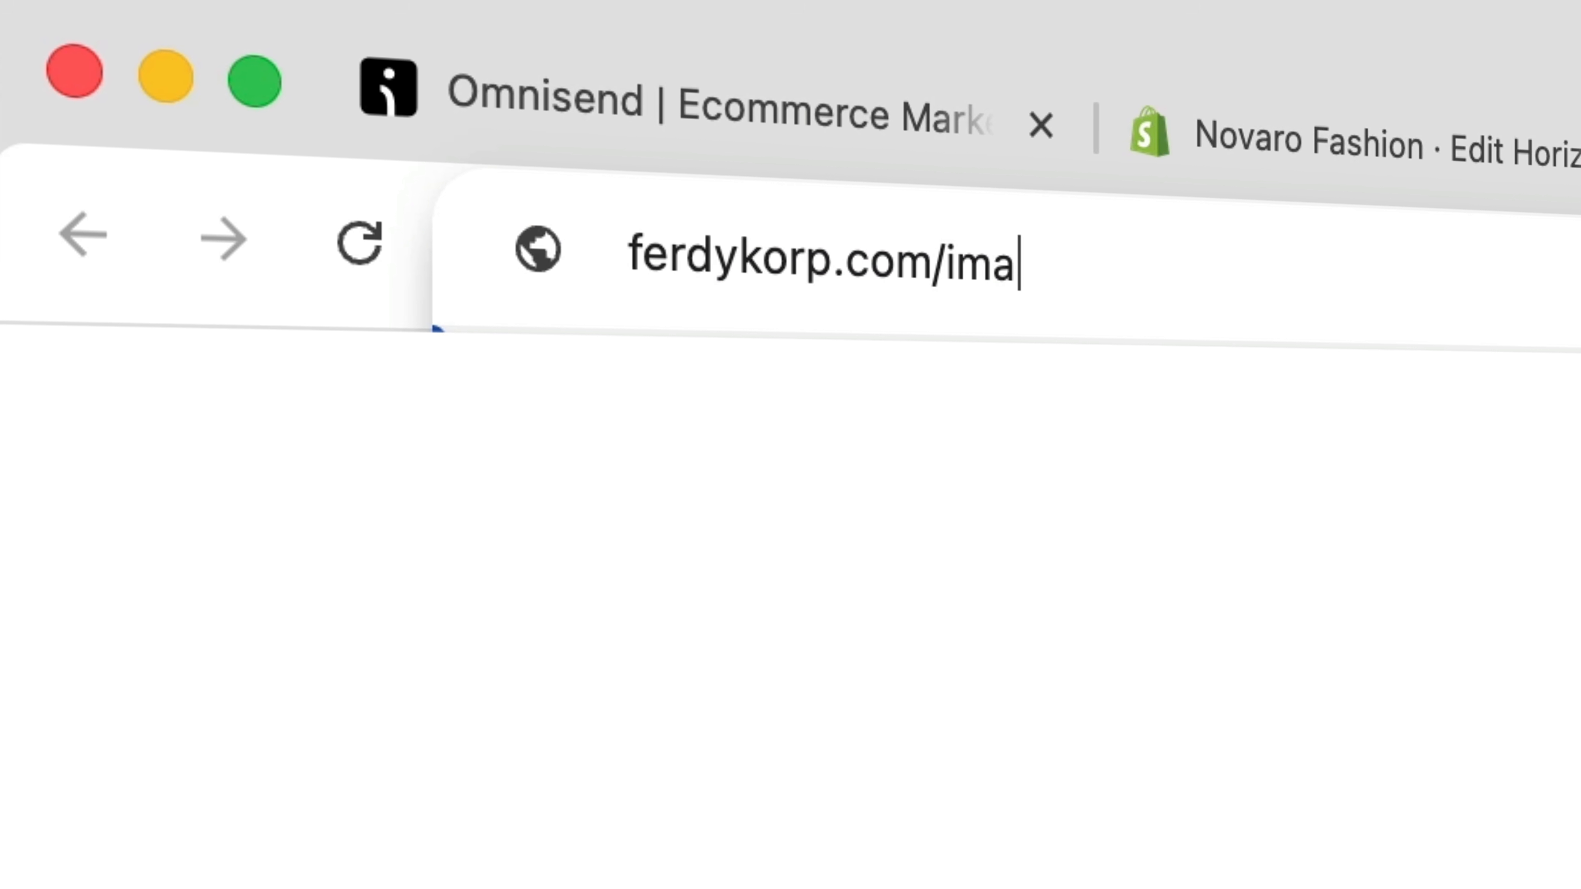
pyautogui.write('ges')
# Load the images address, which Chrome blocks, then close that tab and reopen the logo file picker.
pyautogui.press('Return')
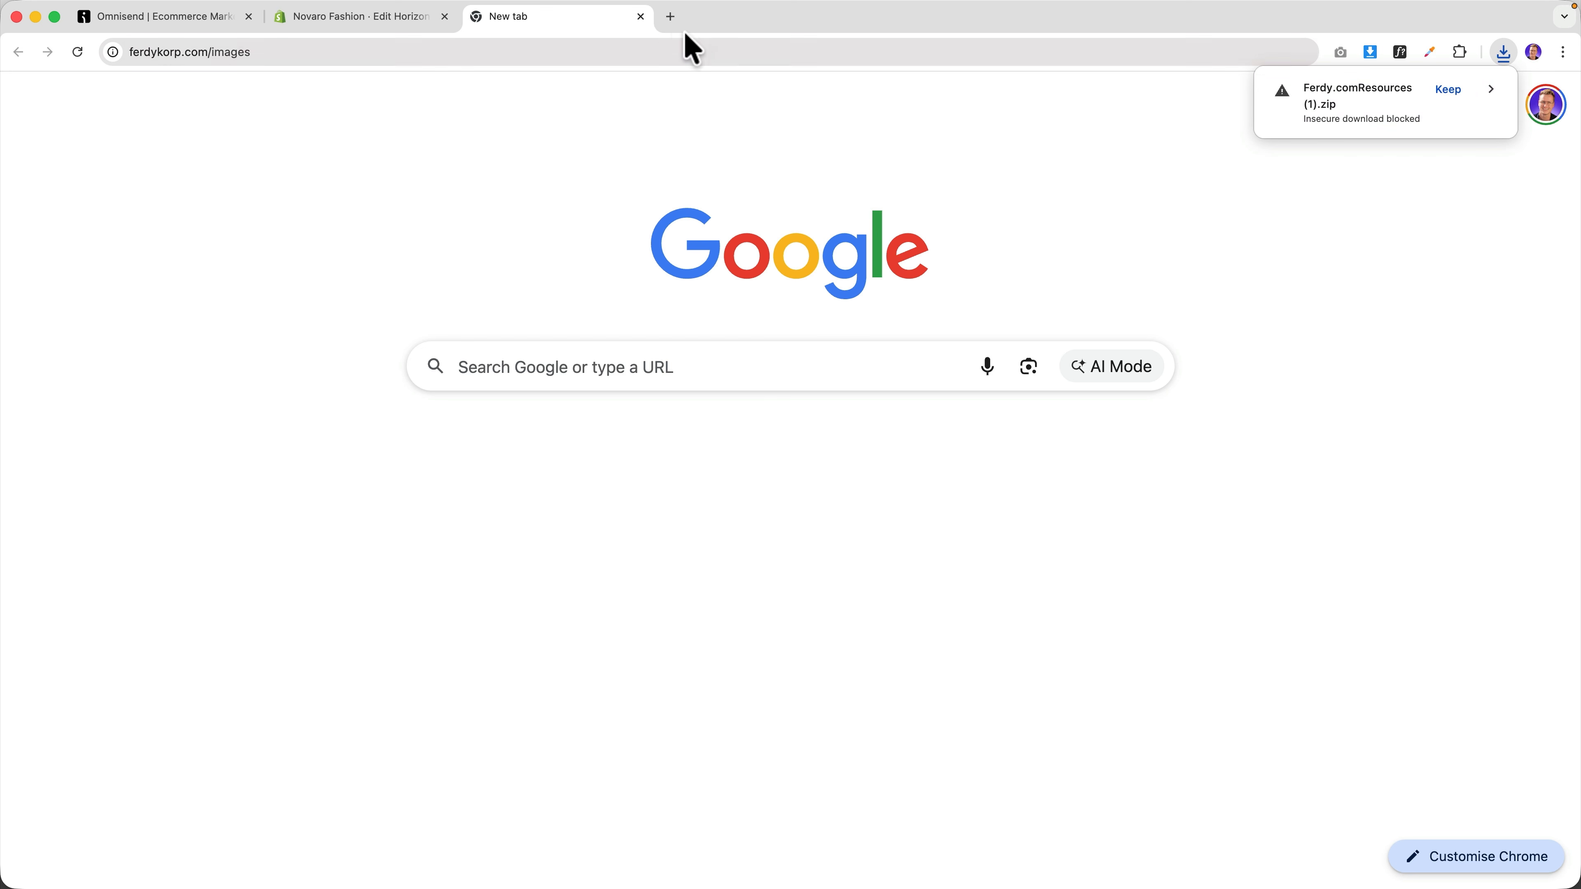
pyautogui.click(641, 18)
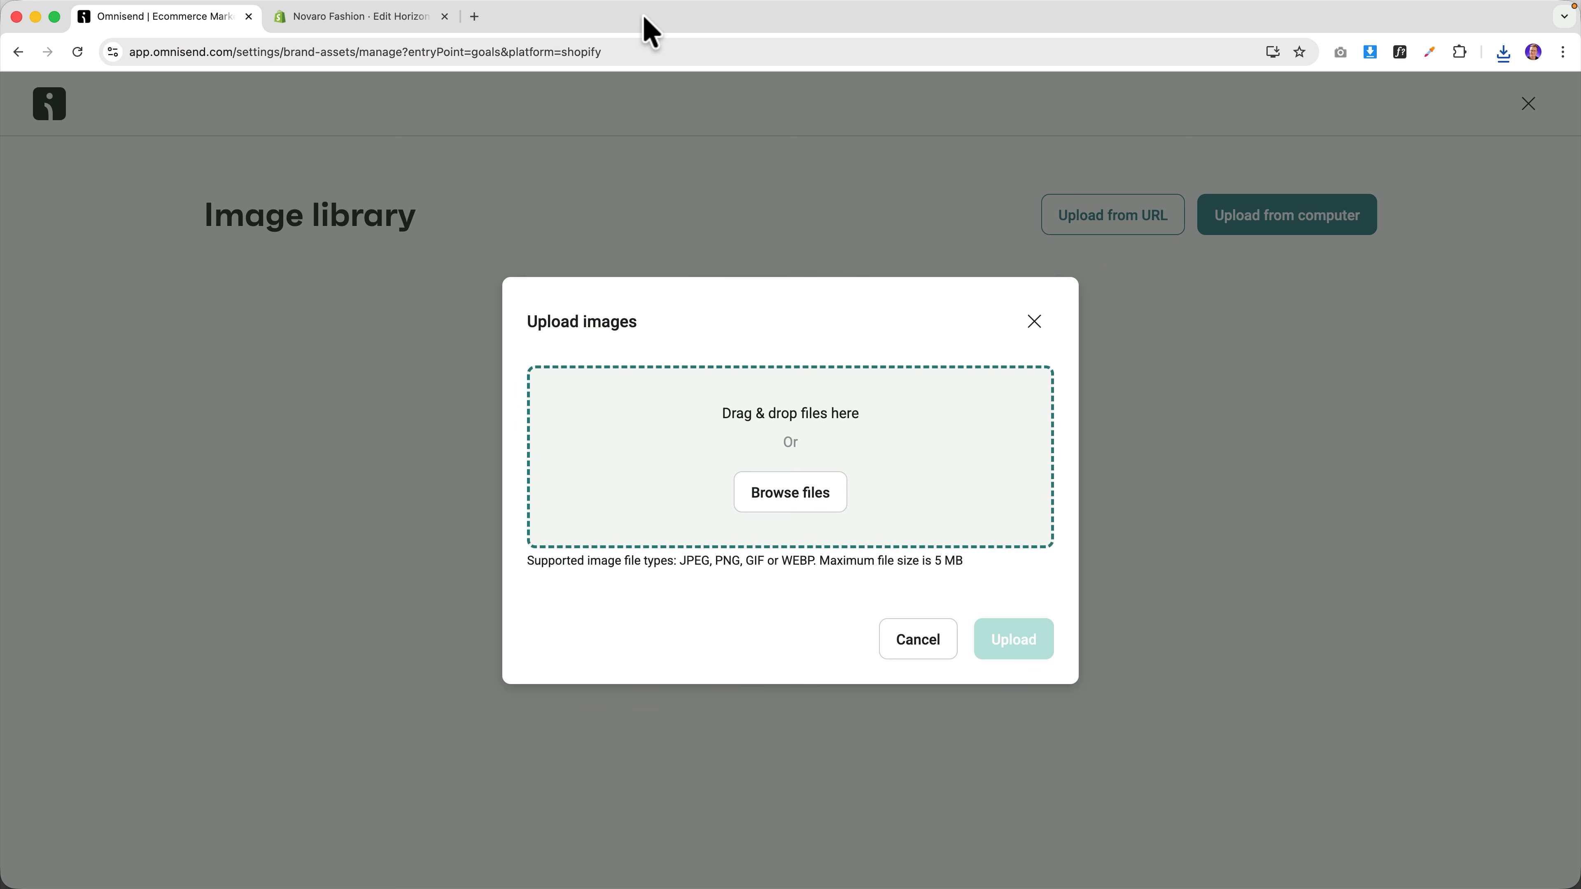
pyautogui.click(785, 498)
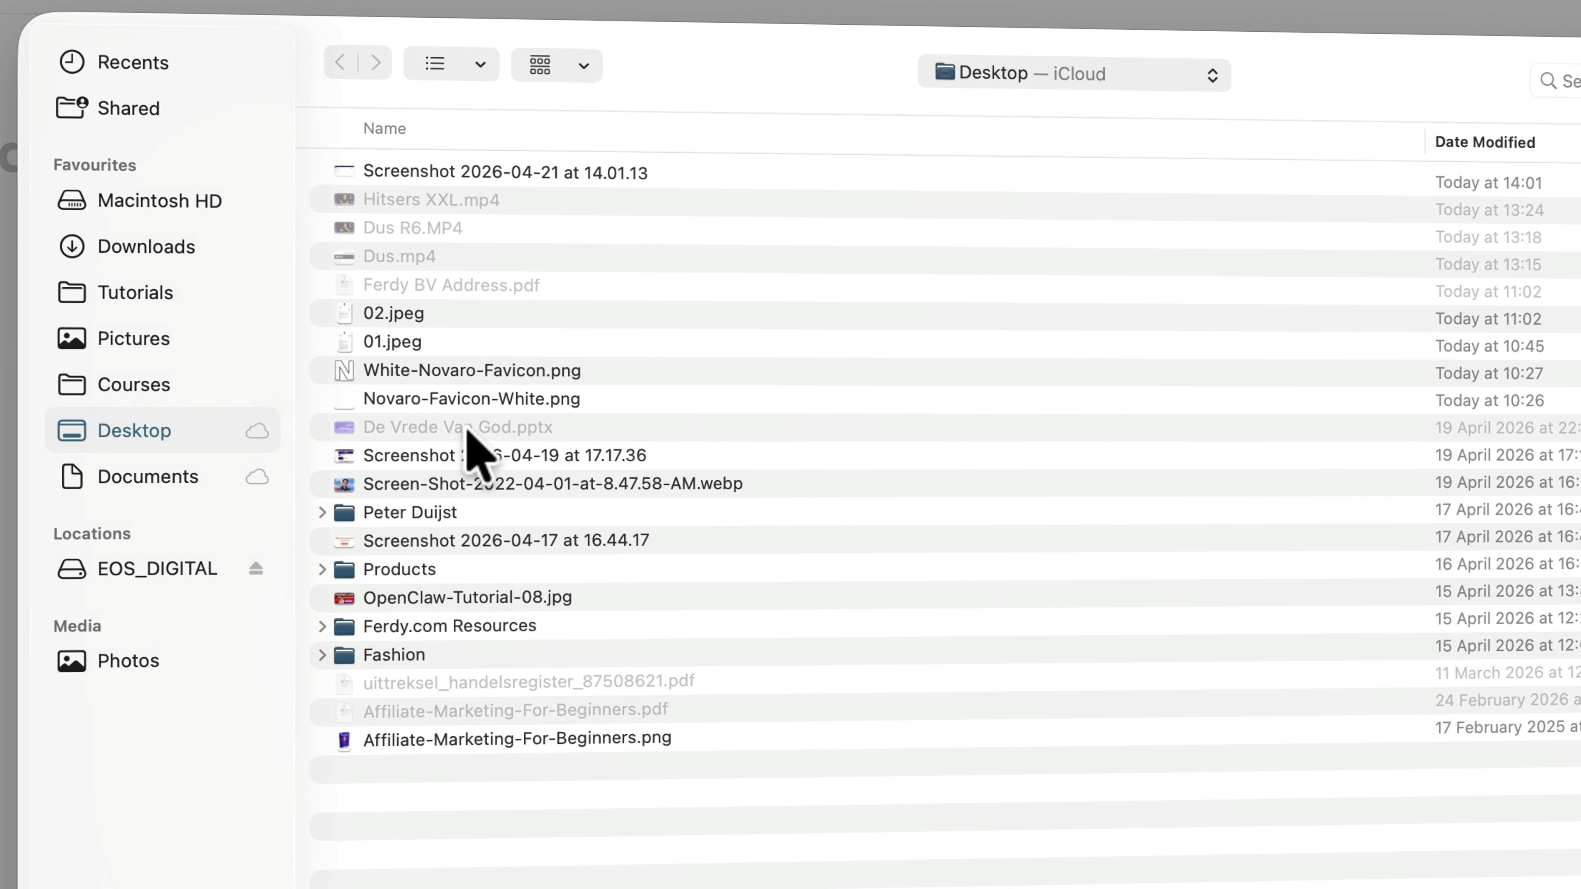
# Upload Novaro-Black.png from resources > 6. Miscellaneous to the image library.
pyautogui.doubleClick(461, 571)
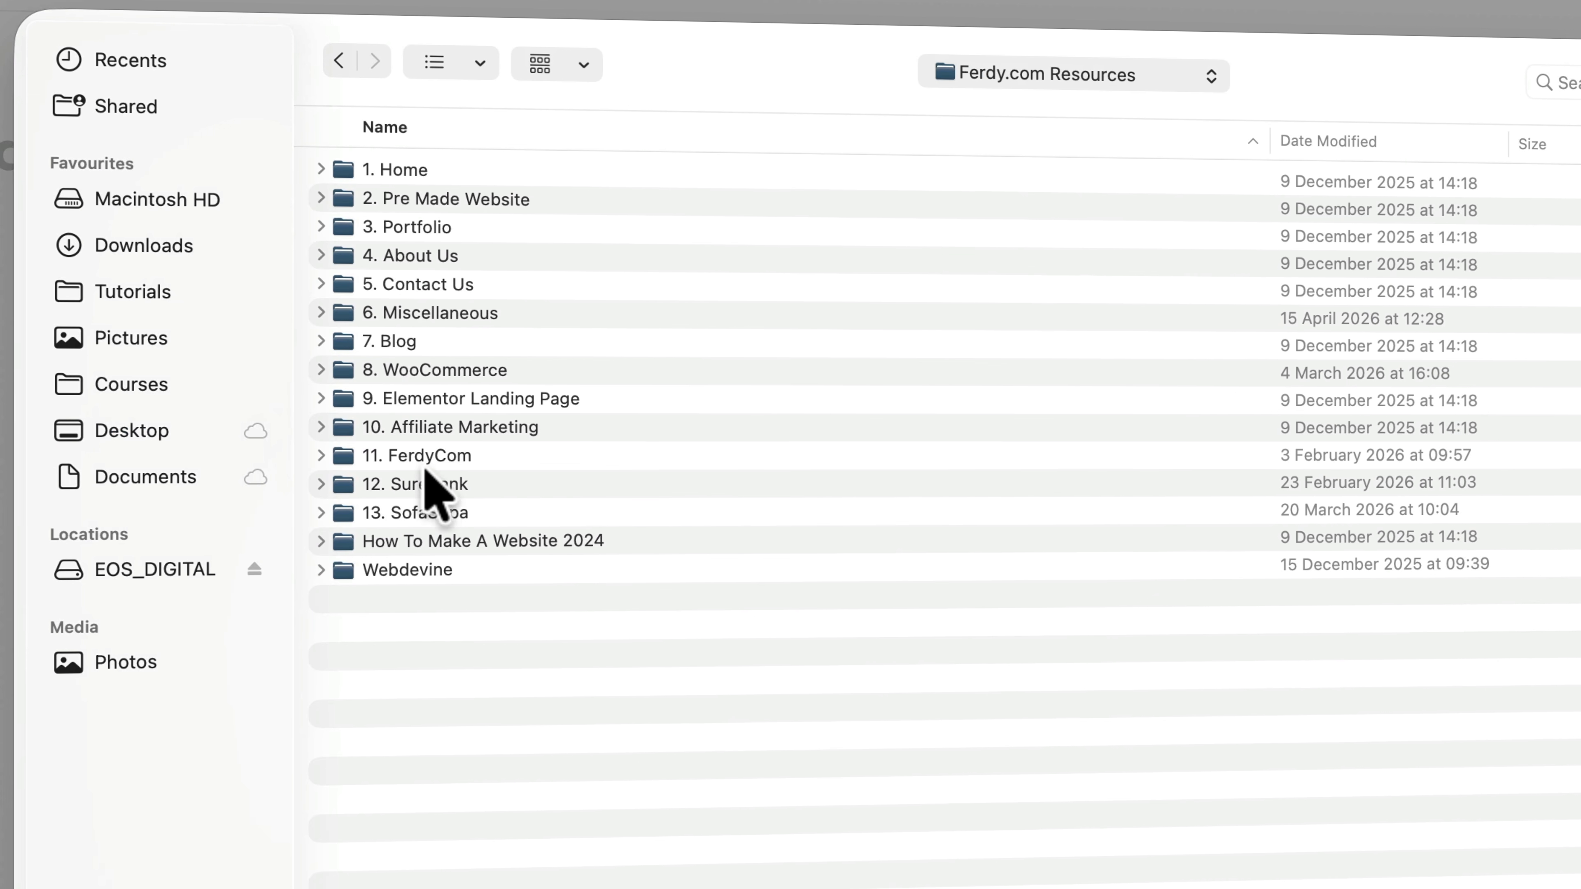
pyautogui.click(412, 311)
pyautogui.doubleClick(412, 312)
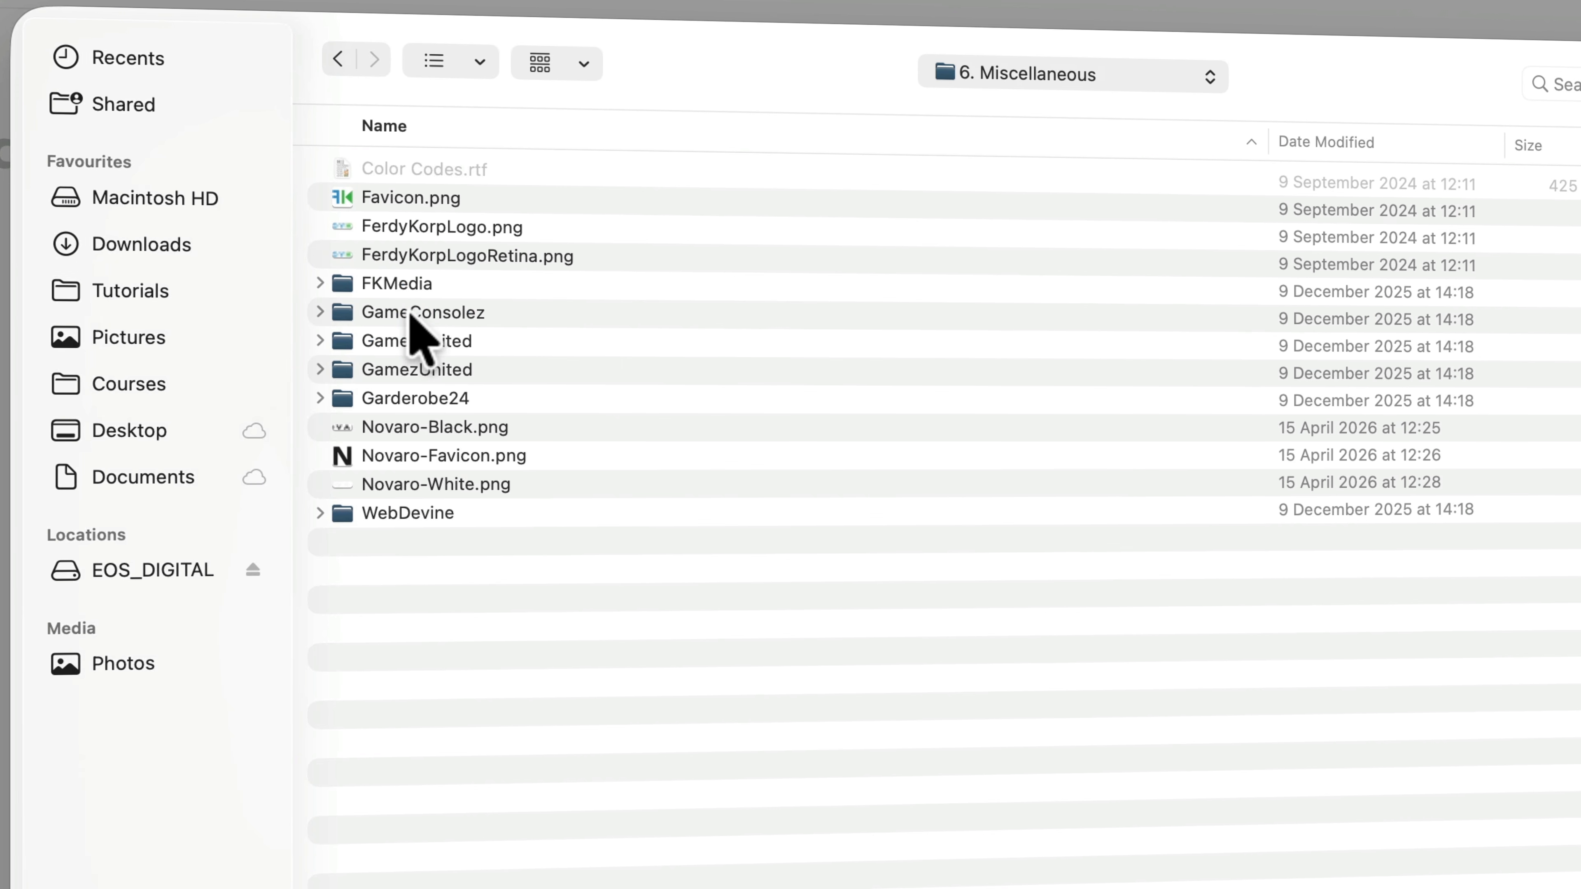
pyautogui.click(417, 430)
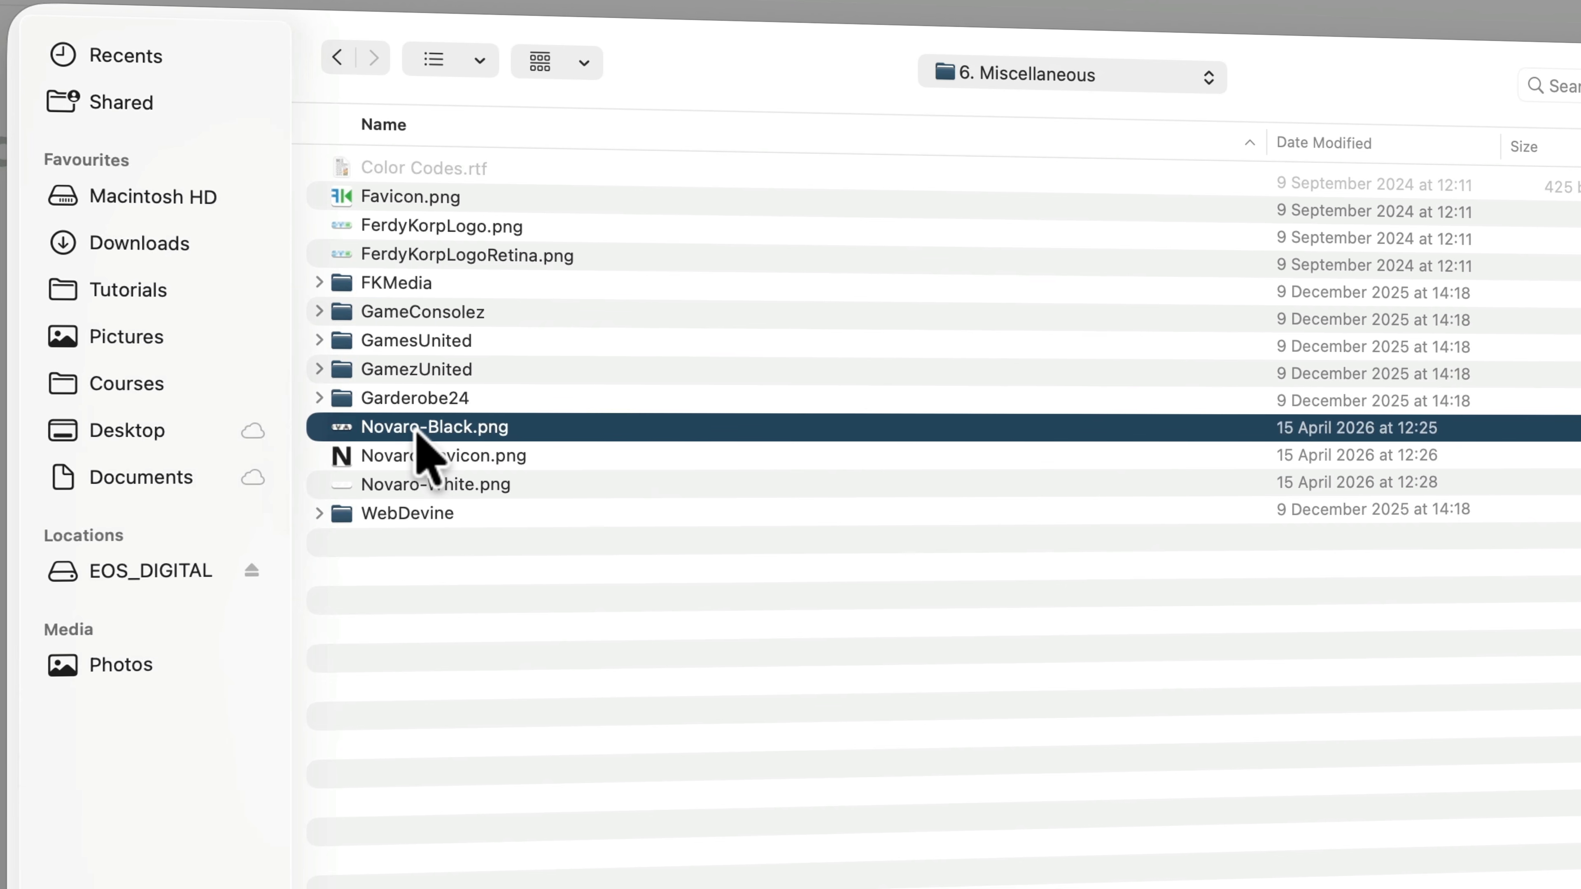
pyautogui.press('space')
pyautogui.press('space')
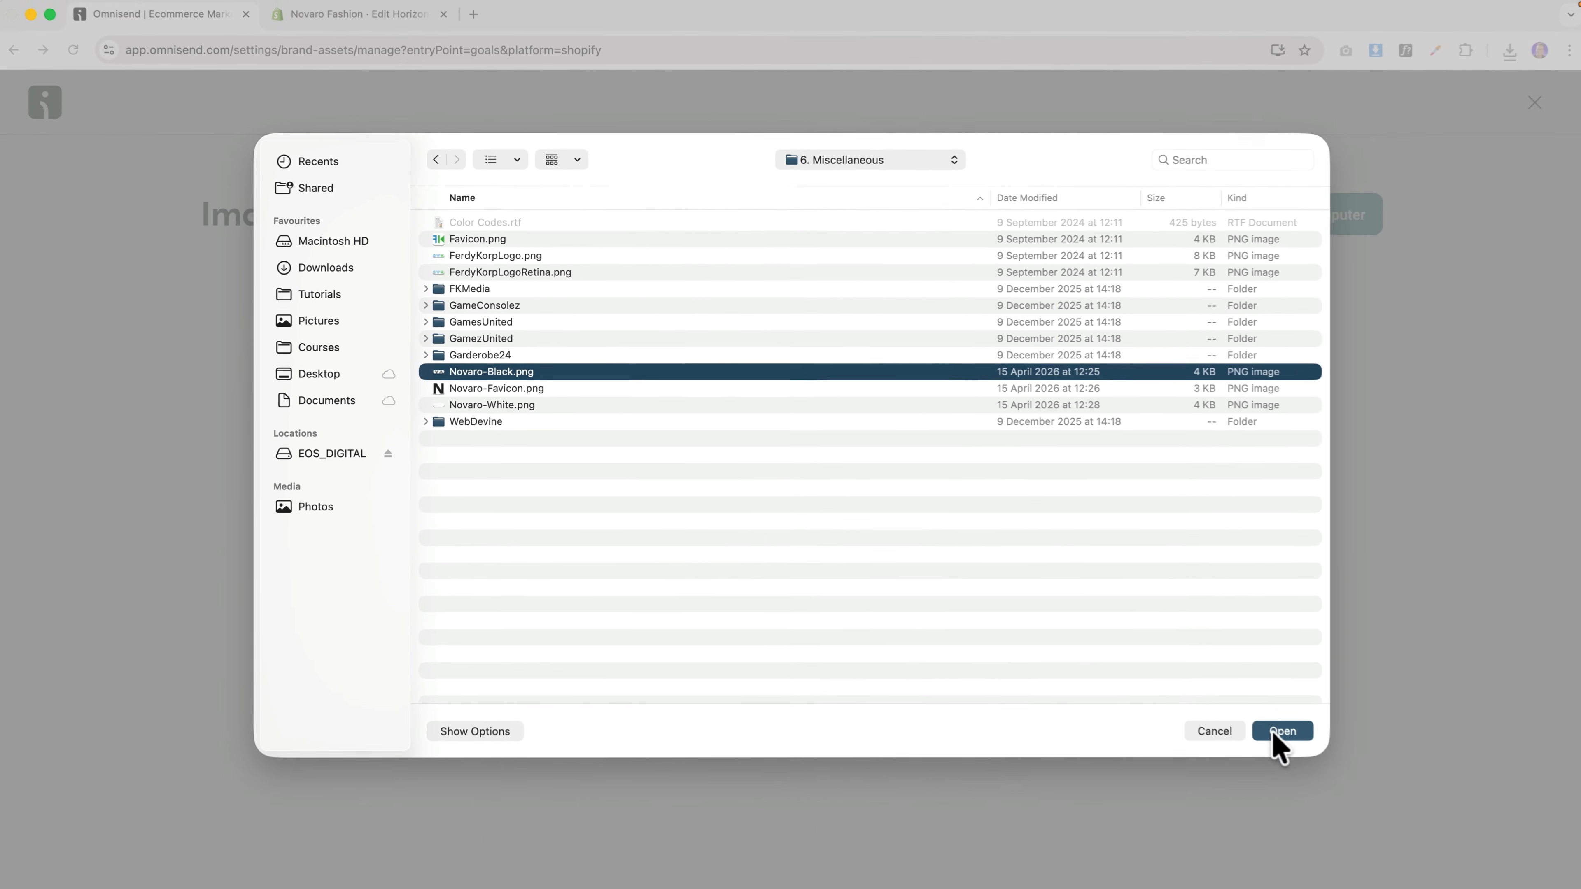
pyautogui.click(1273, 736)
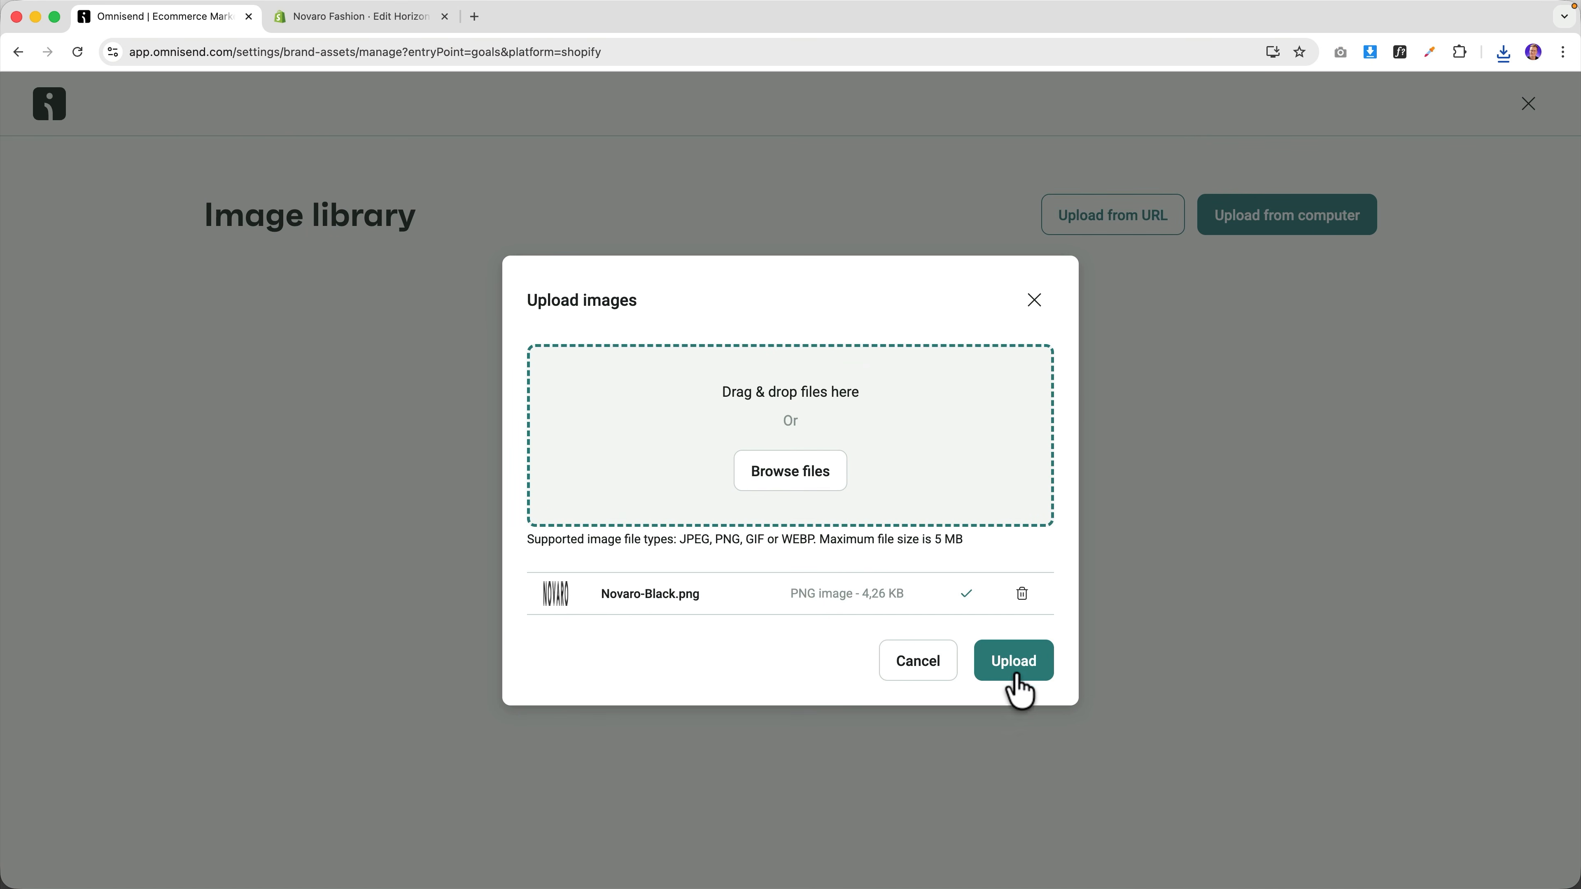
pyautogui.click(1015, 661)
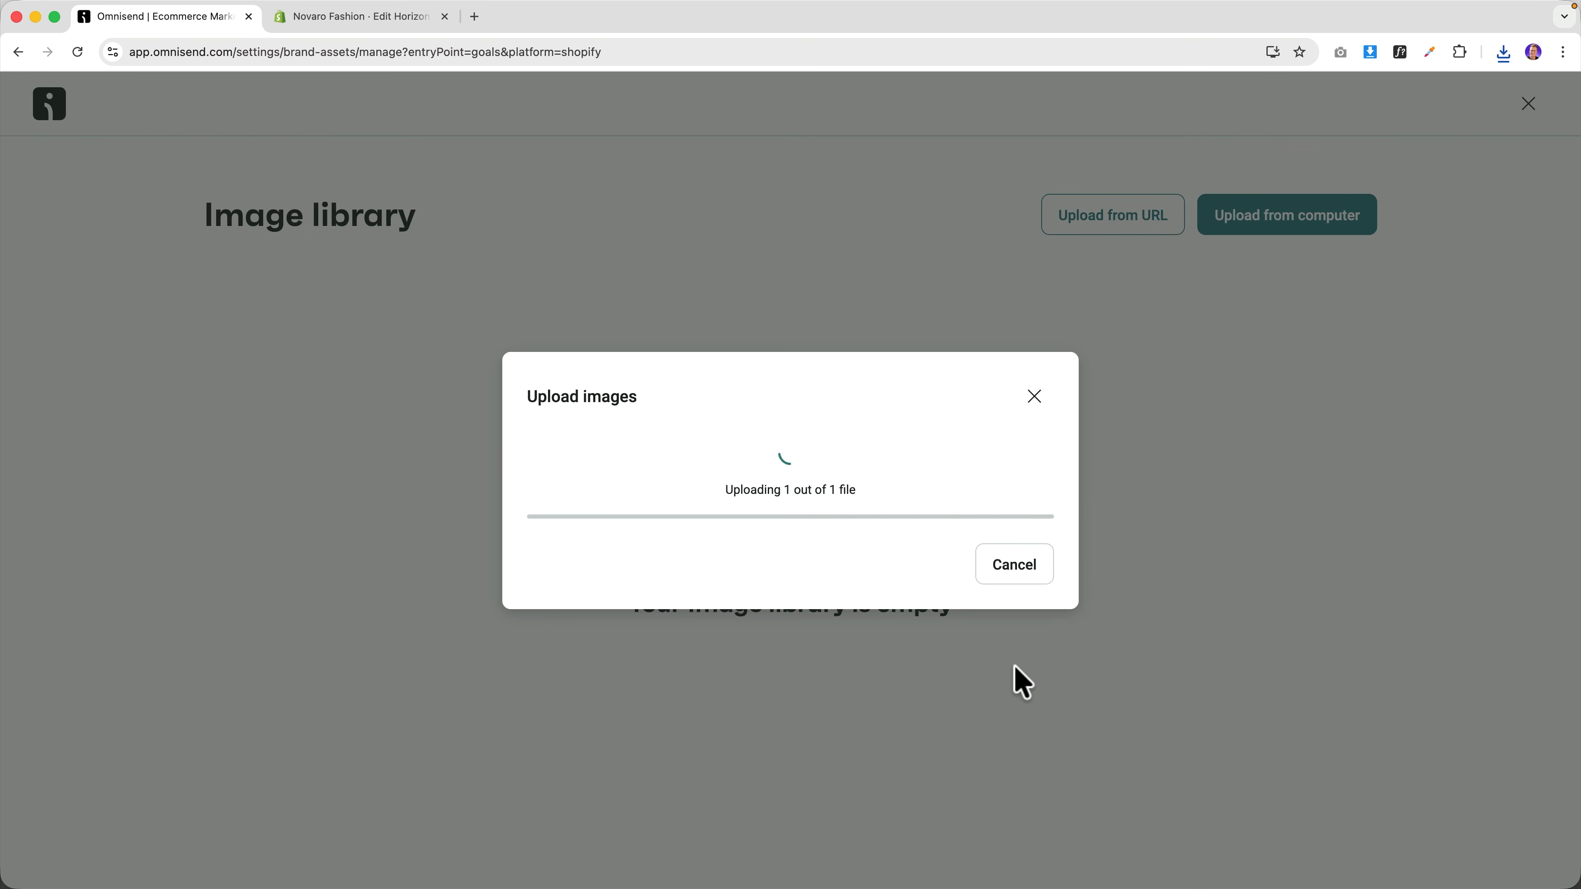
# Use Novaro-Black.png as the brand logo and dark grey #383838 as the accent colour.
pyautogui.moveTo(336, 504)
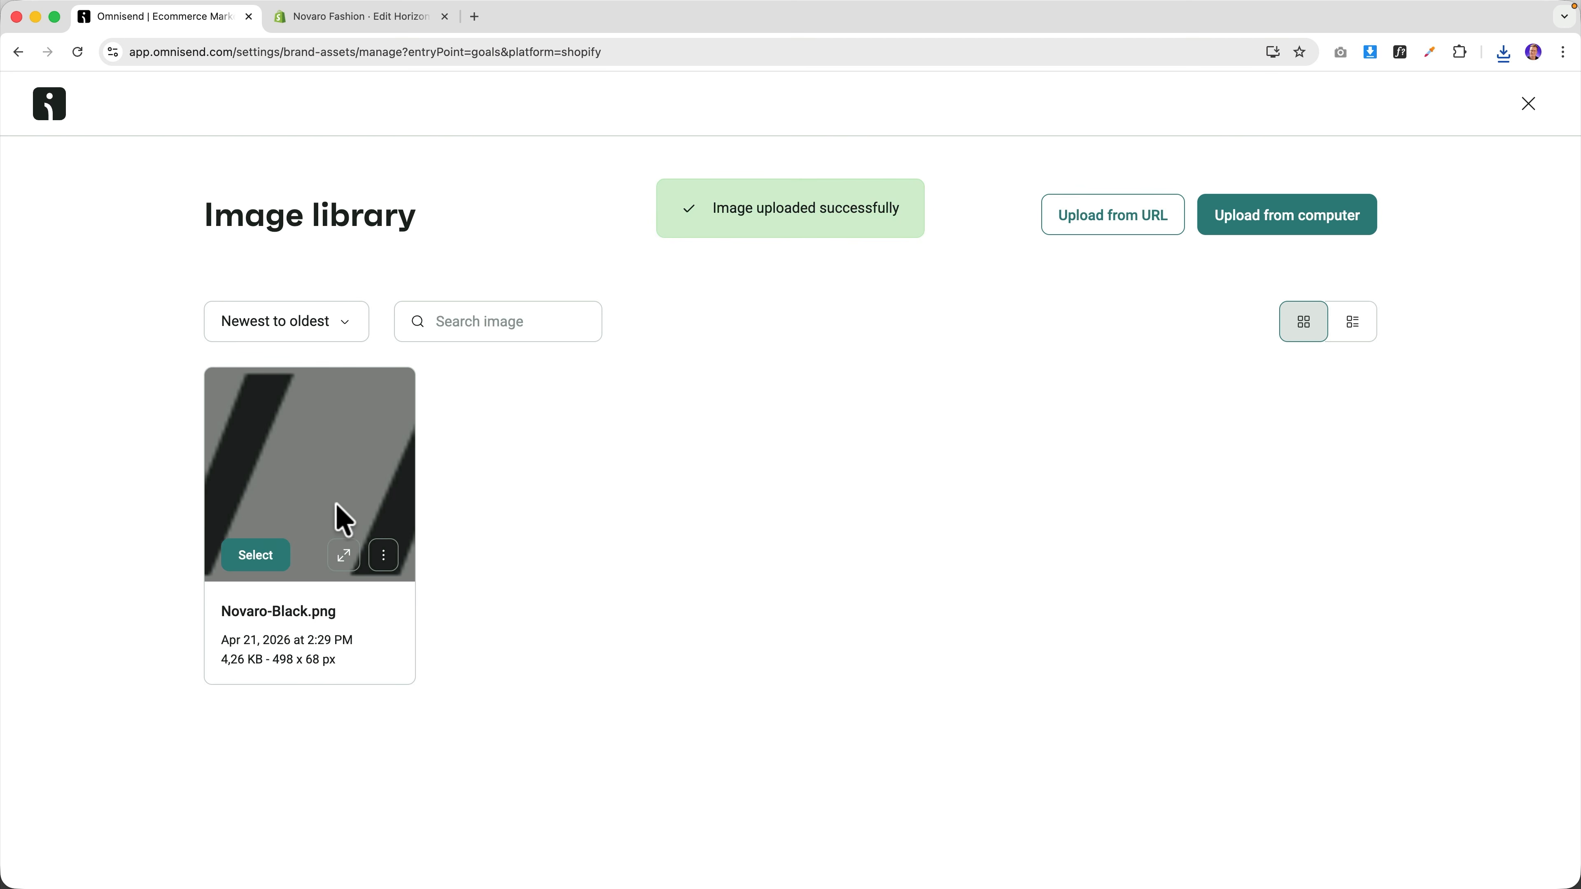
pyautogui.click(256, 555)
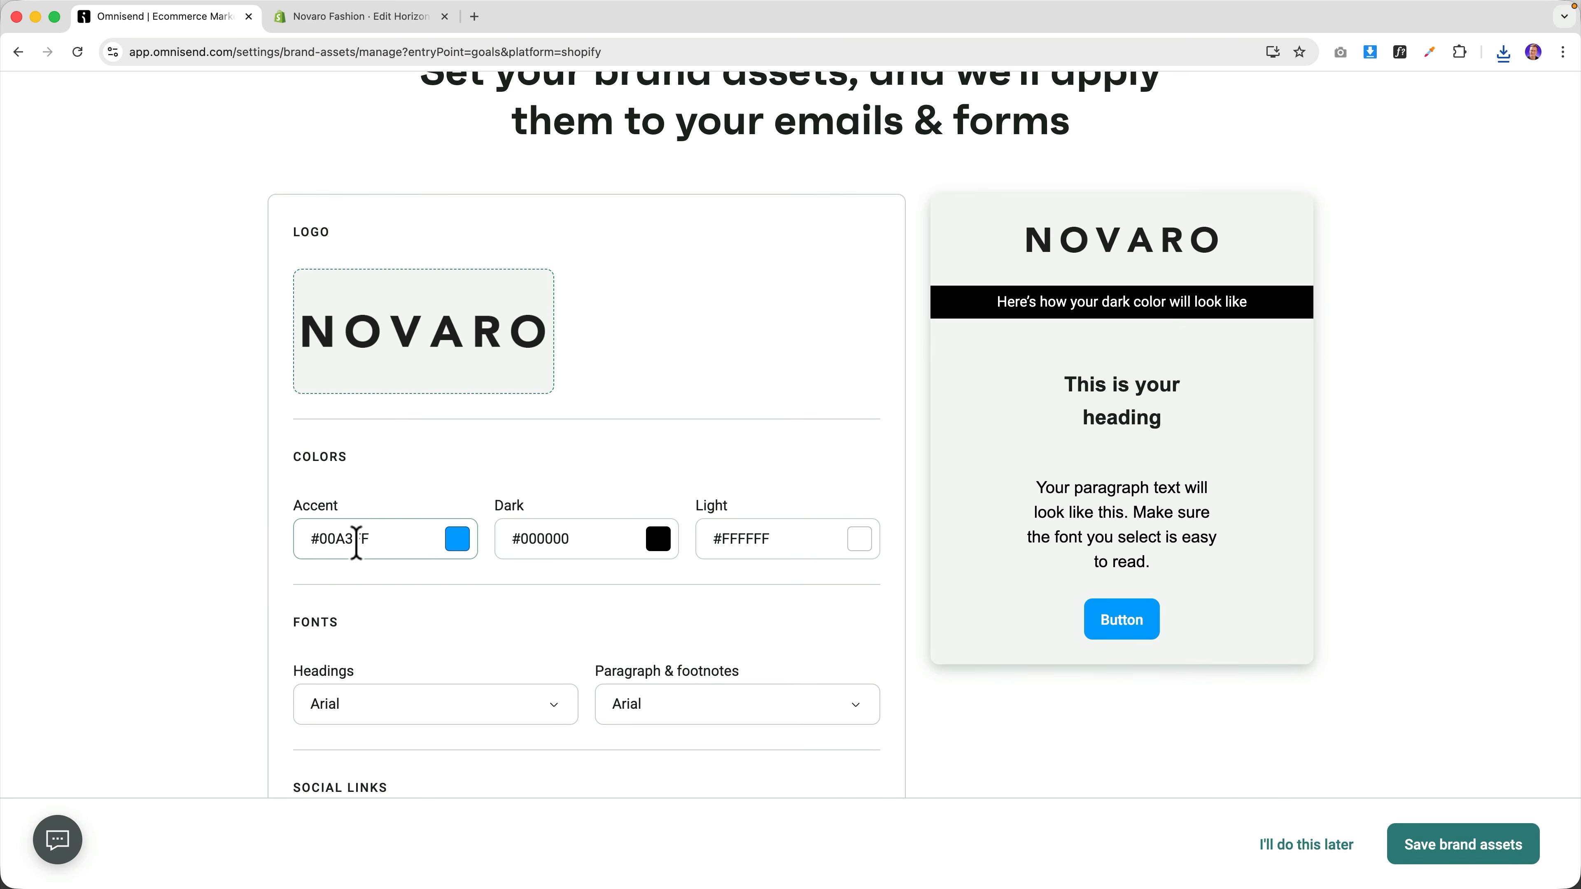
pyautogui.click(457, 539)
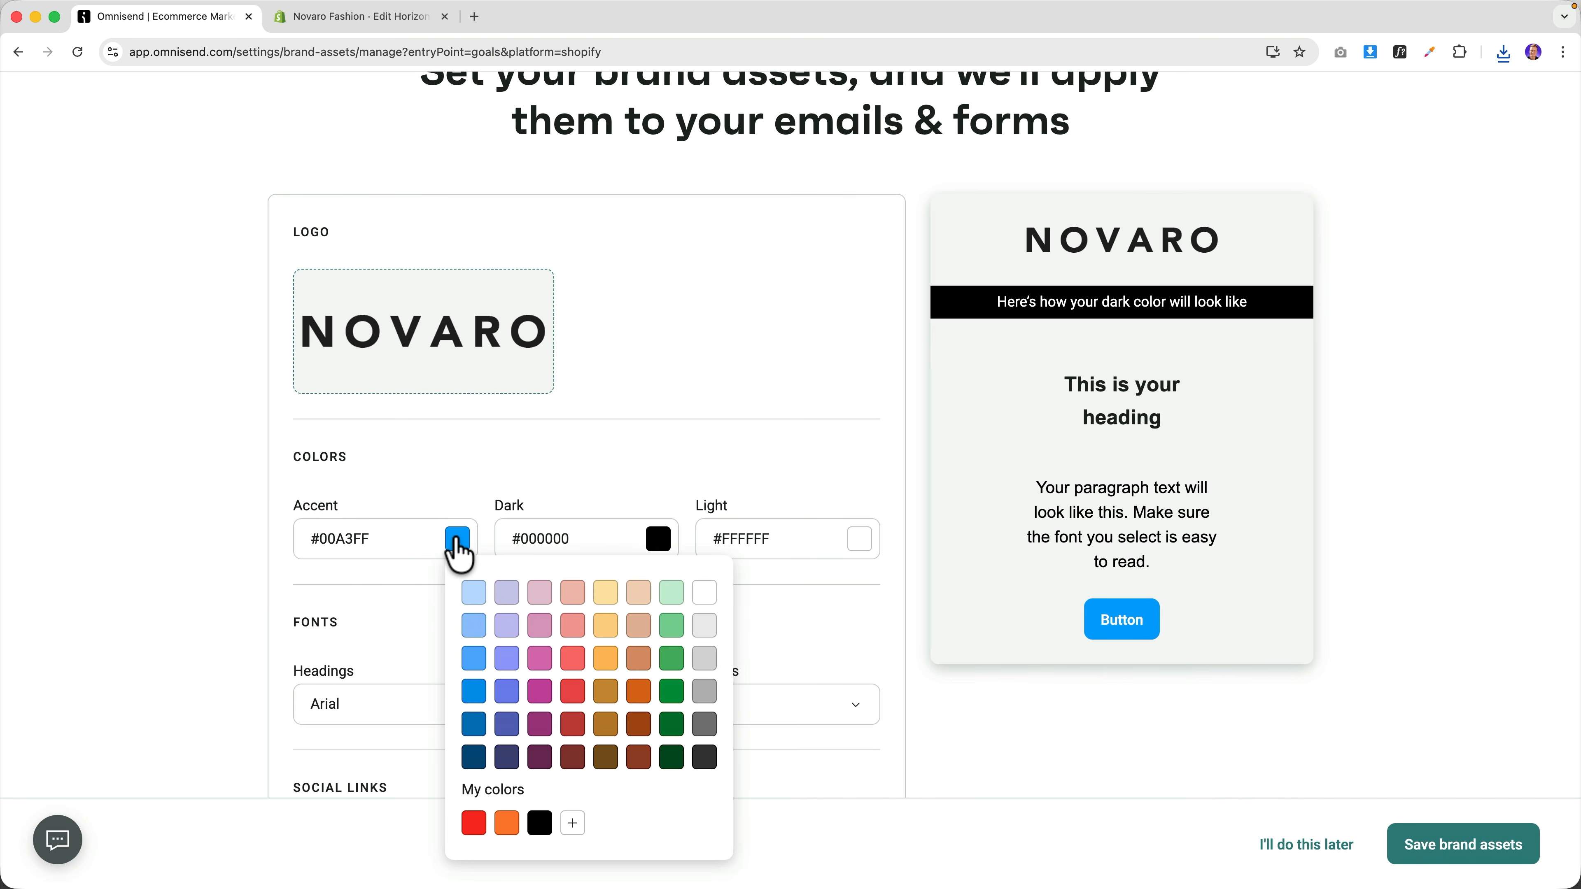
pyautogui.click(705, 759)
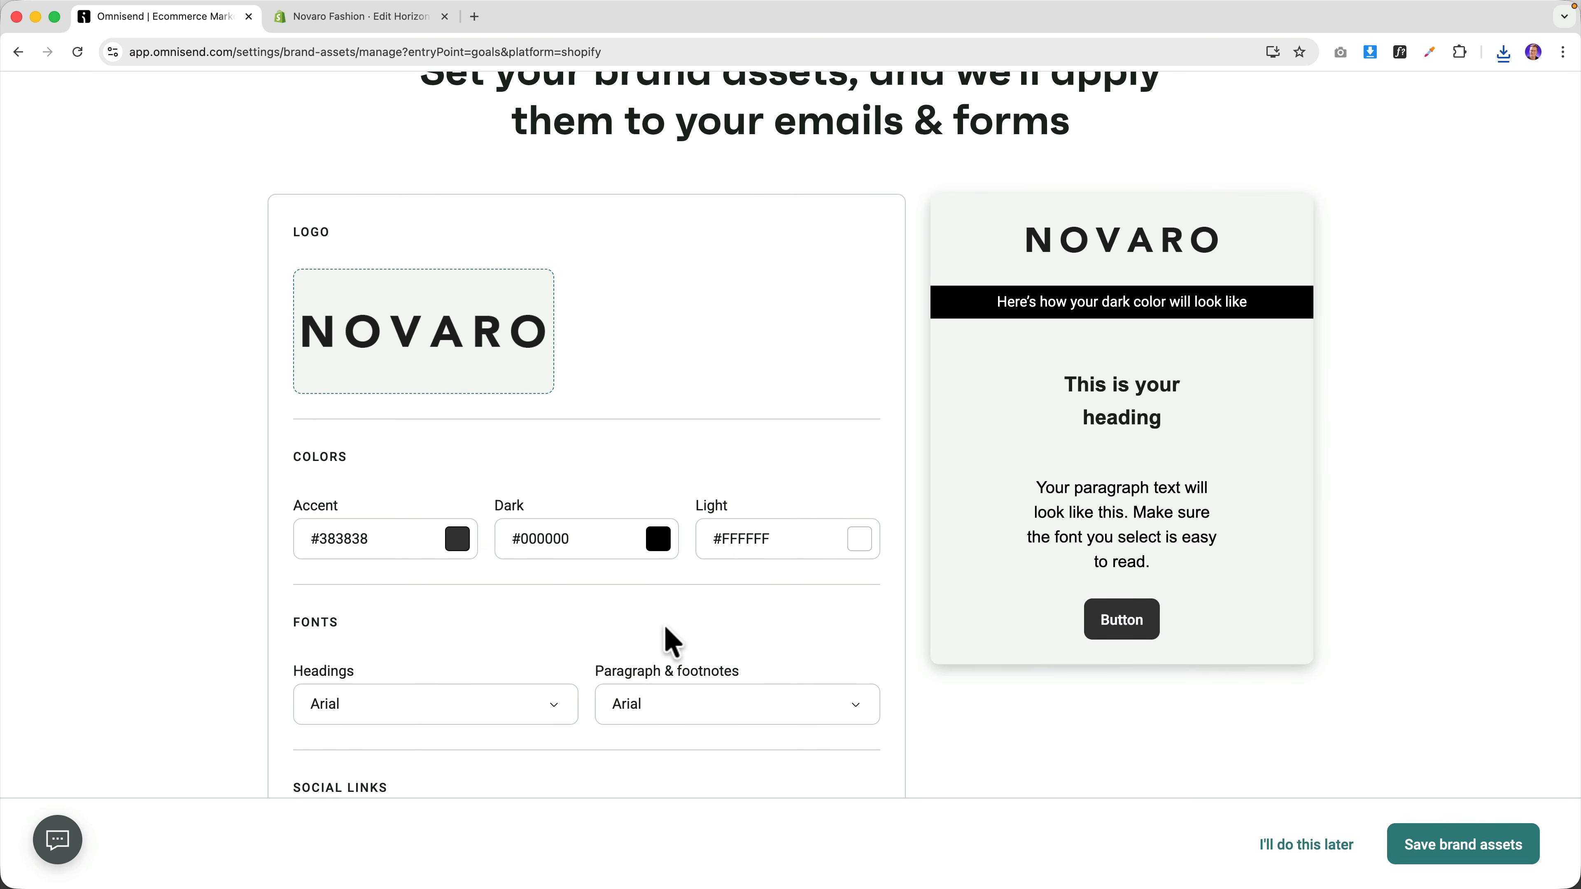
# Set both the headings font and the paragraph font to Inter.
pyautogui.scroll(-2, 609, 626)
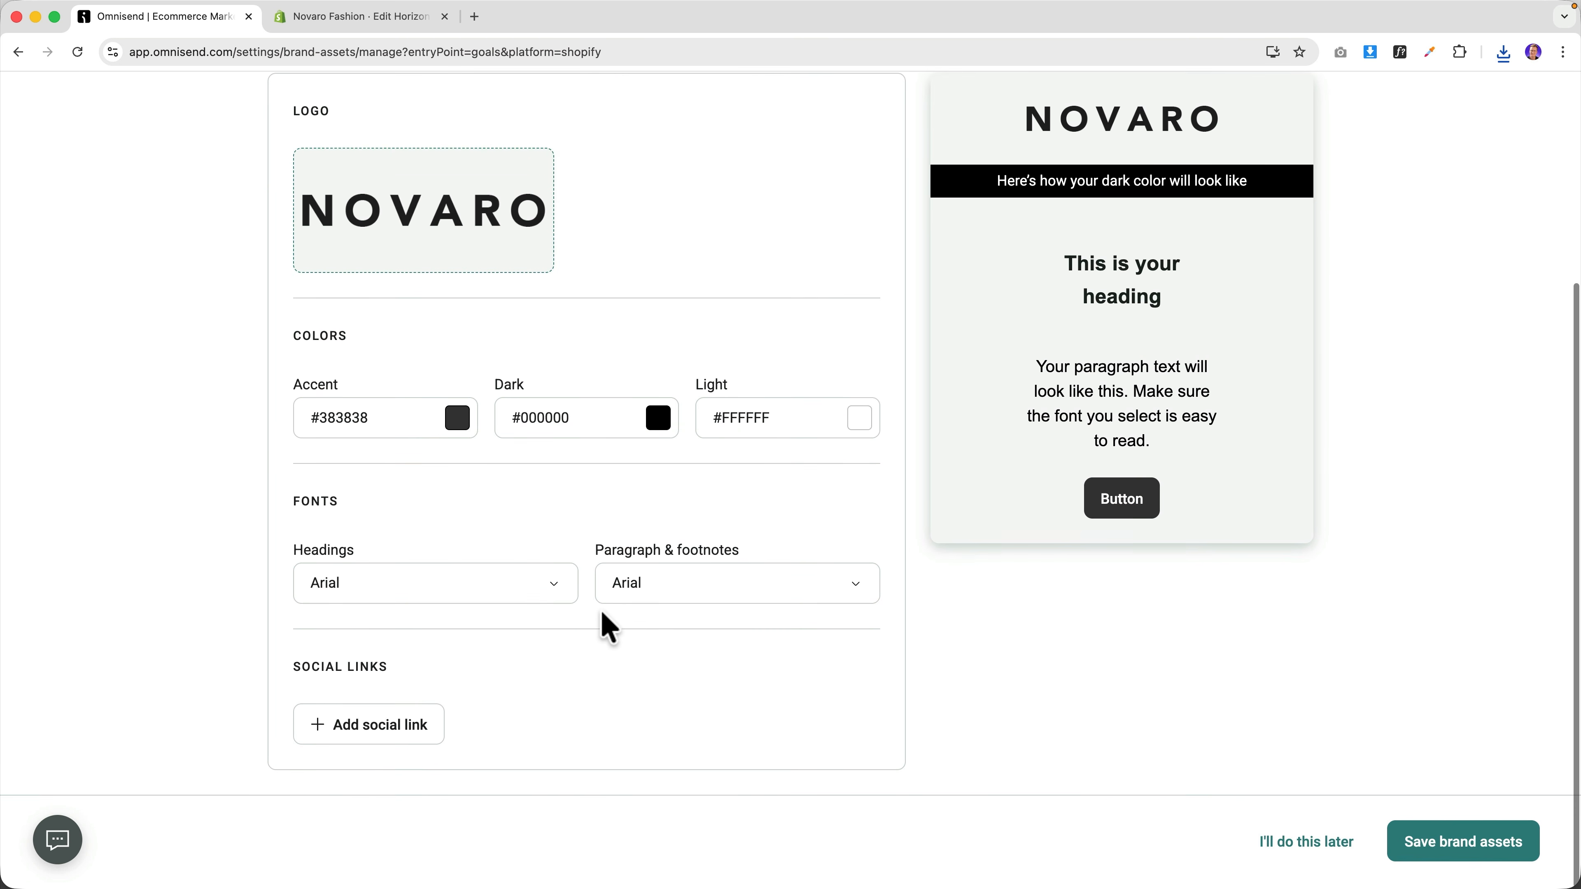
pyautogui.click(469, 589)
pyautogui.write('inter')
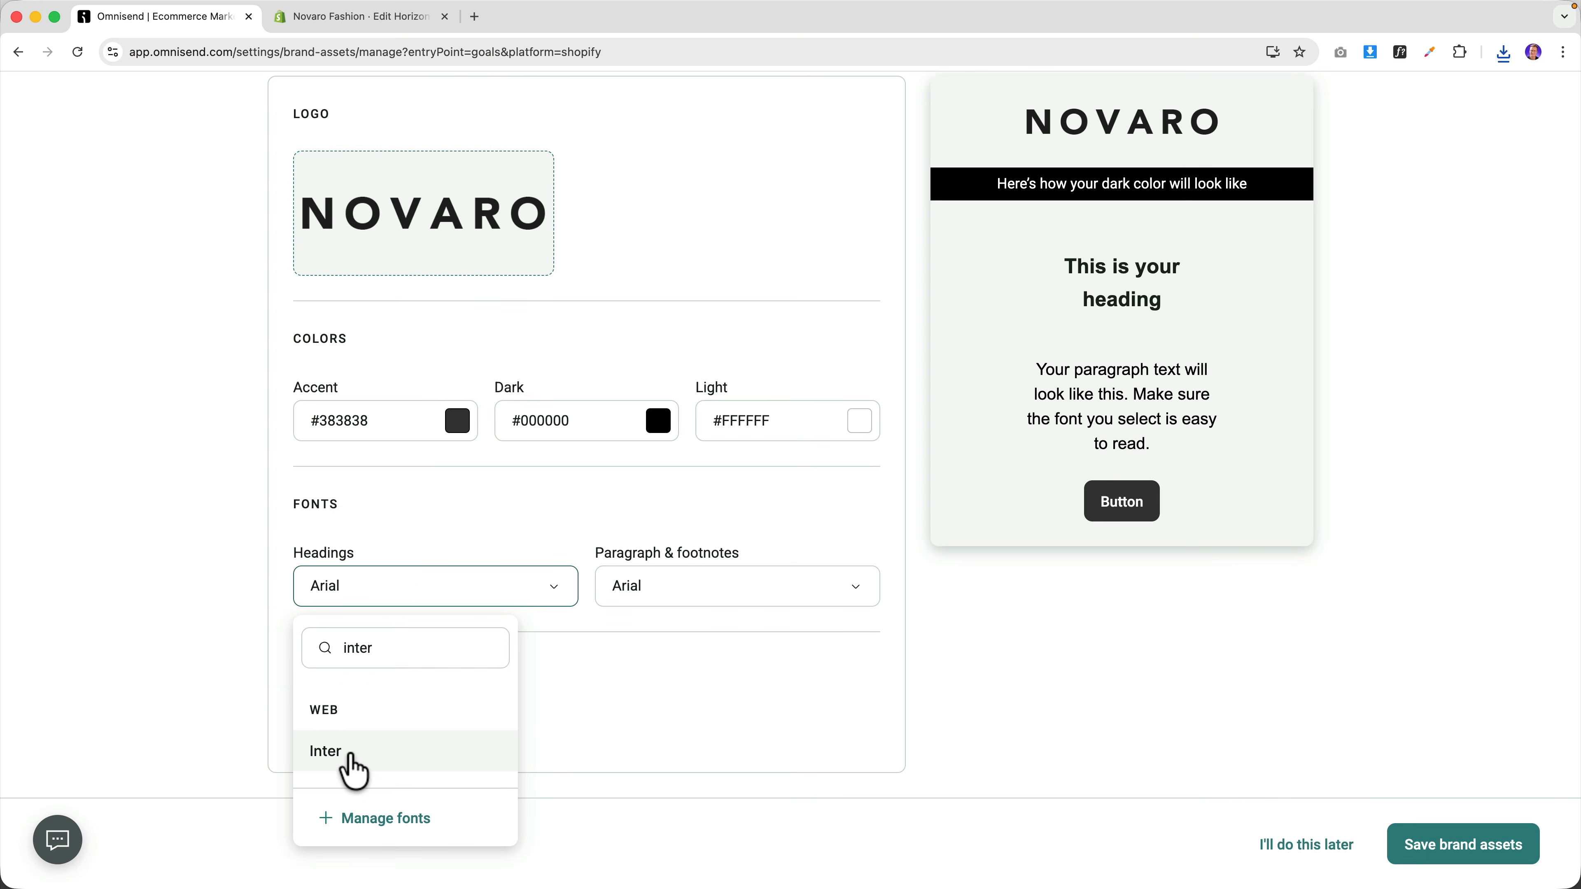
pyautogui.click(346, 763)
pyautogui.click(662, 591)
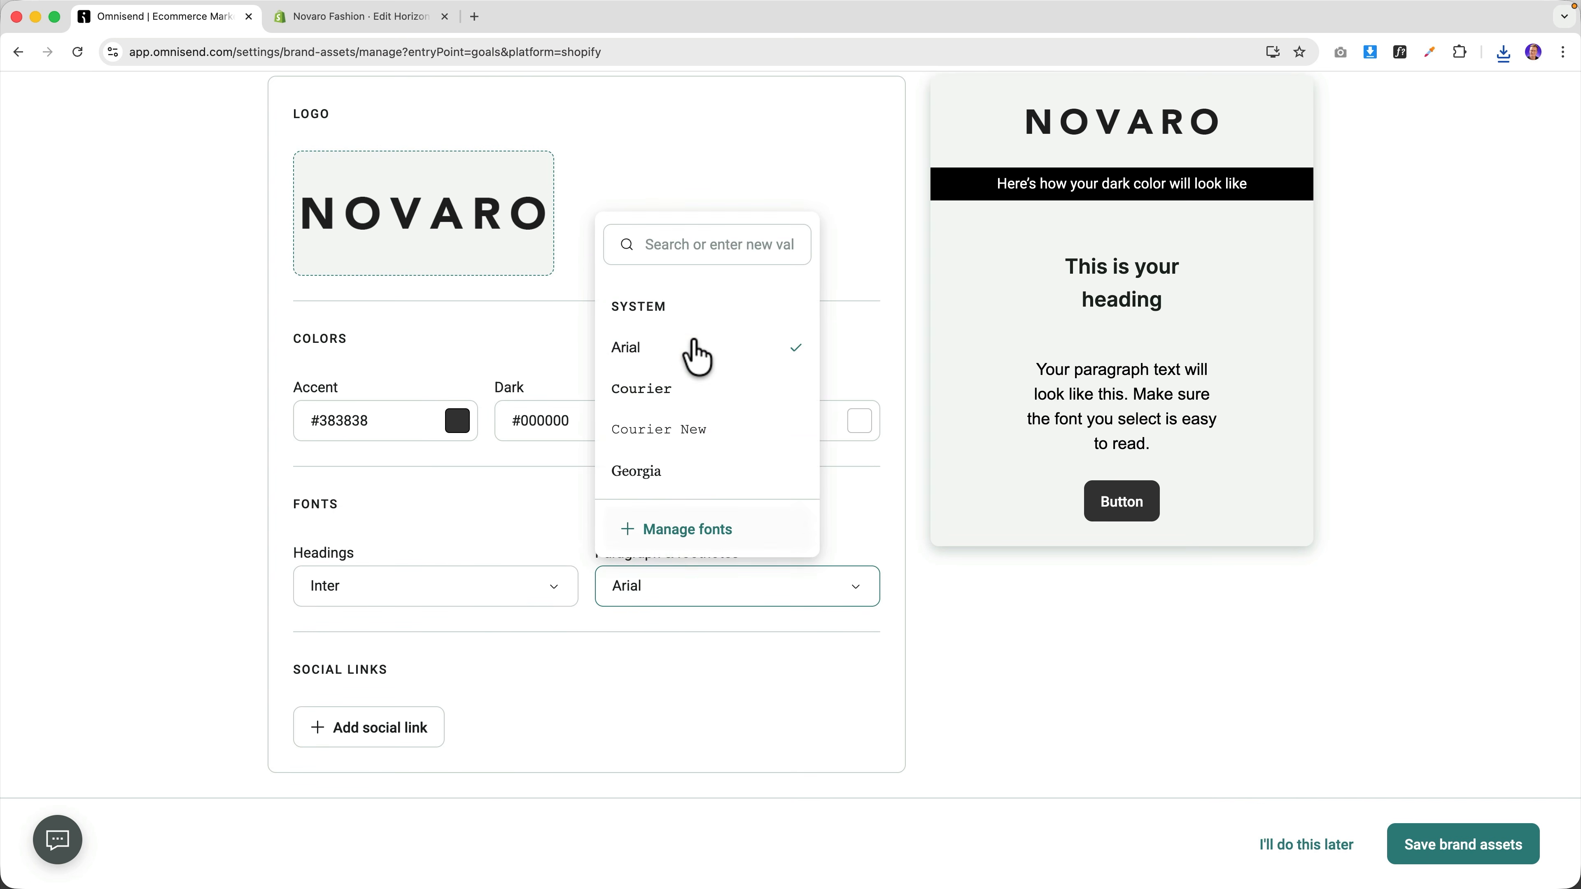
pyautogui.write('inter')
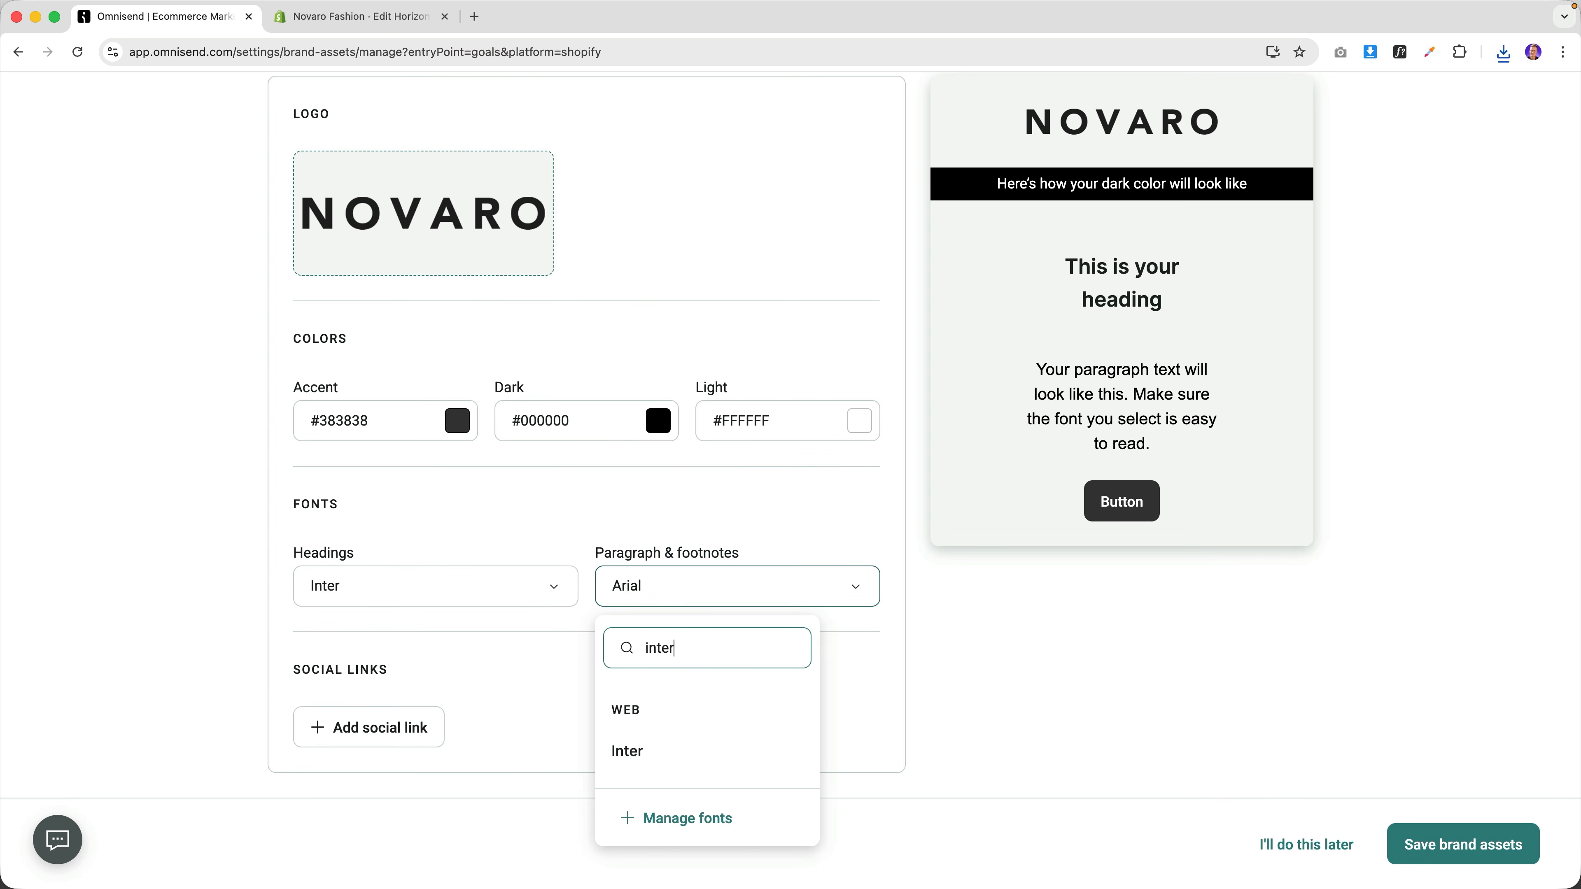
pyautogui.click(642, 773)
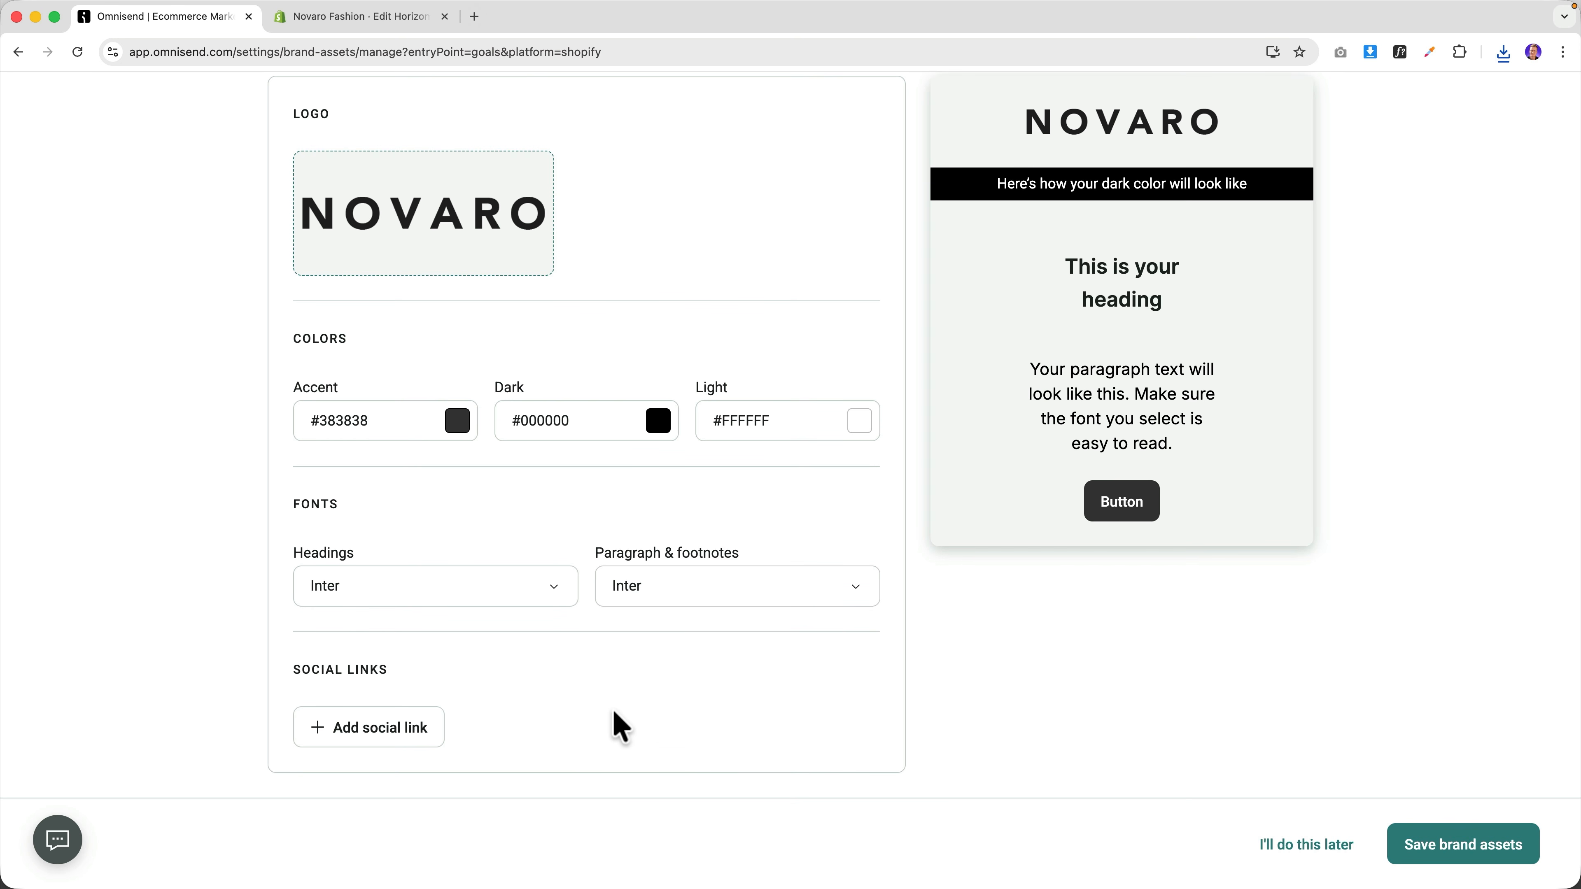
# Add an Instagram social link, delete the mistyped entry, and save the brand assets.
pyautogui.click(373, 727)
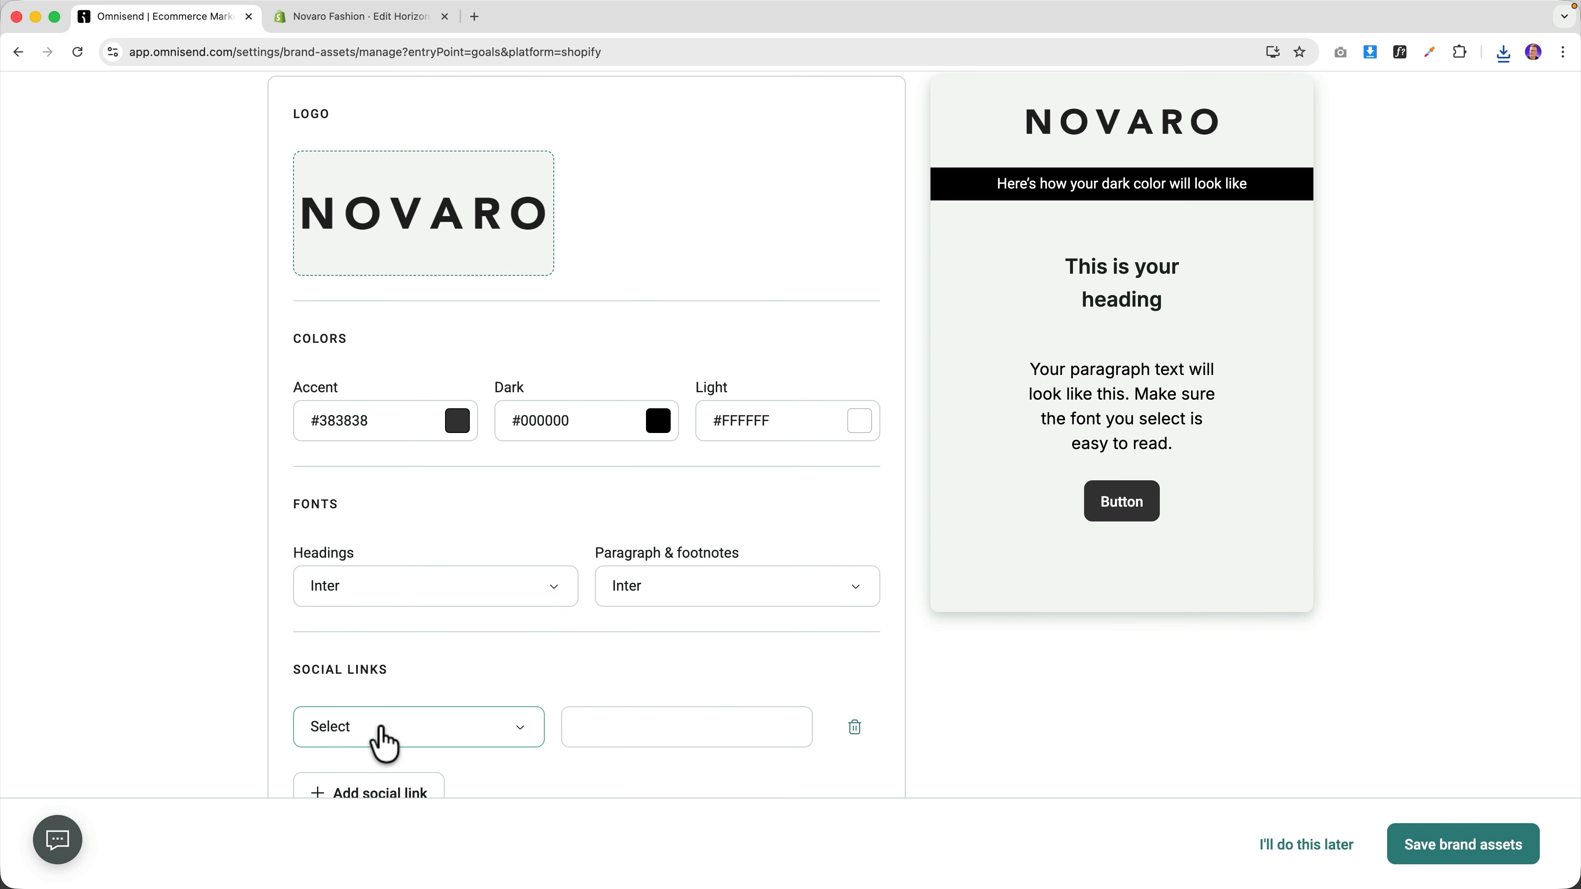
pyautogui.click(455, 728)
pyautogui.scroll(-1, 367, 474)
pyautogui.scroll(1, 361, 436)
pyautogui.click(372, 430)
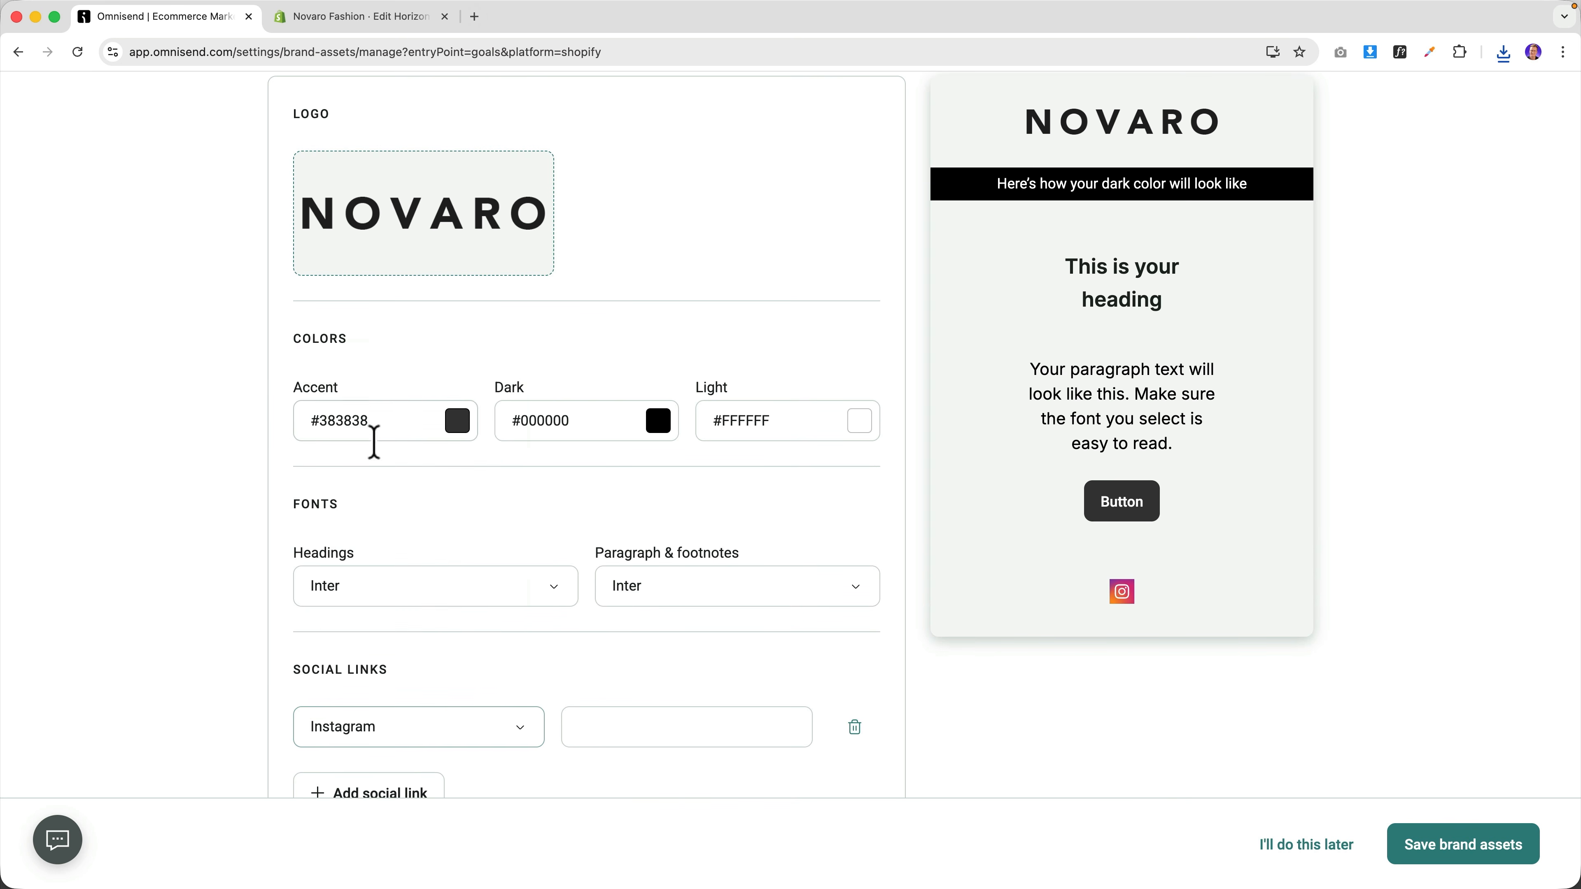
pyautogui.write('https://')
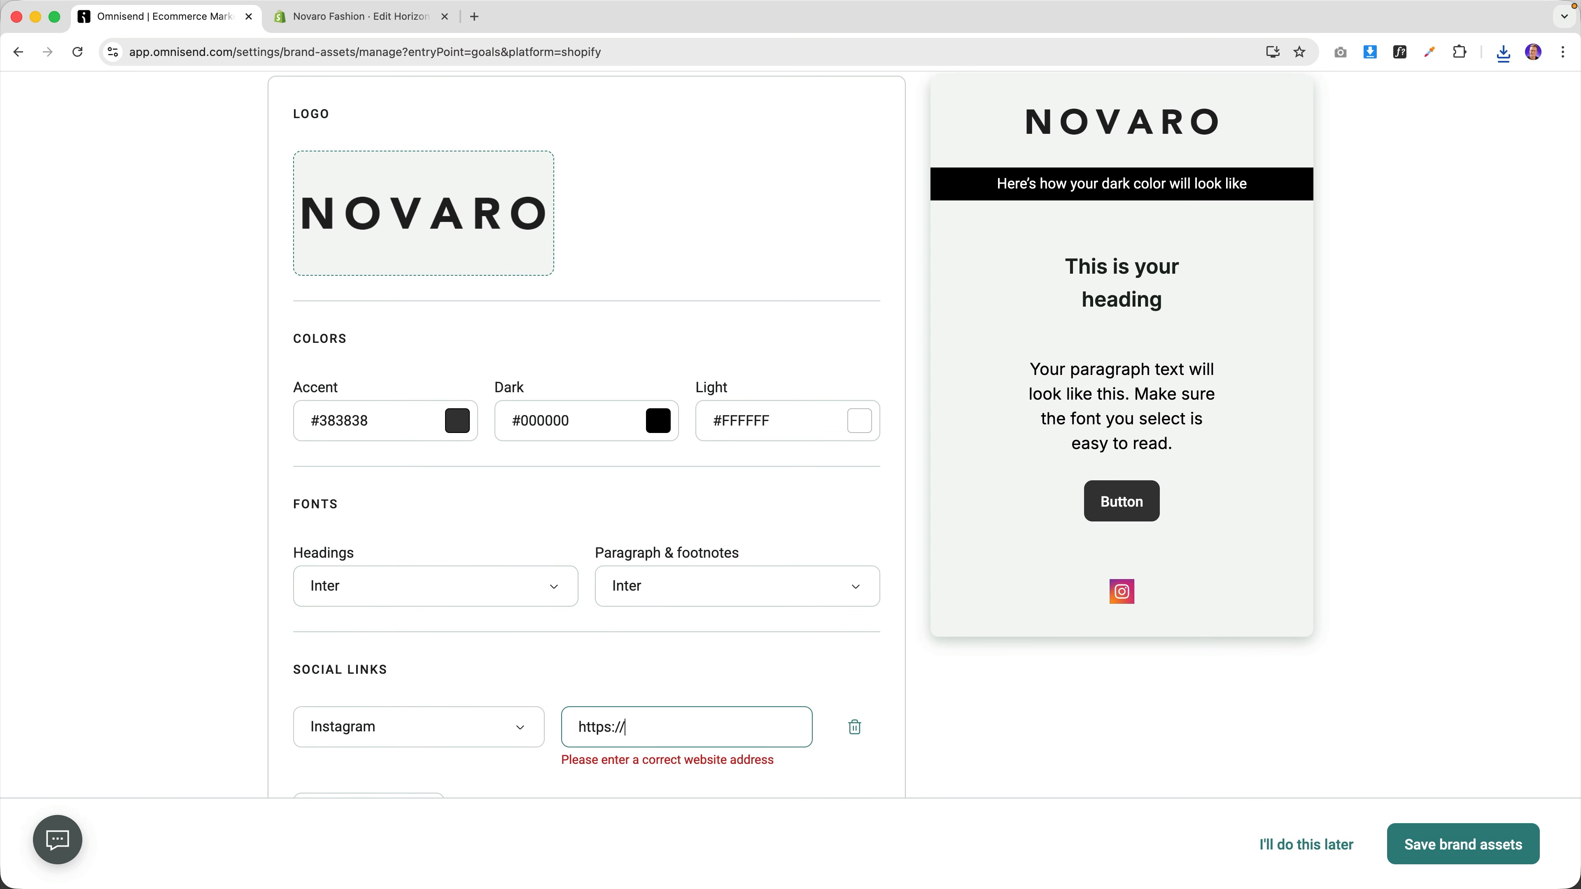
pyautogui.write('intagram.com')
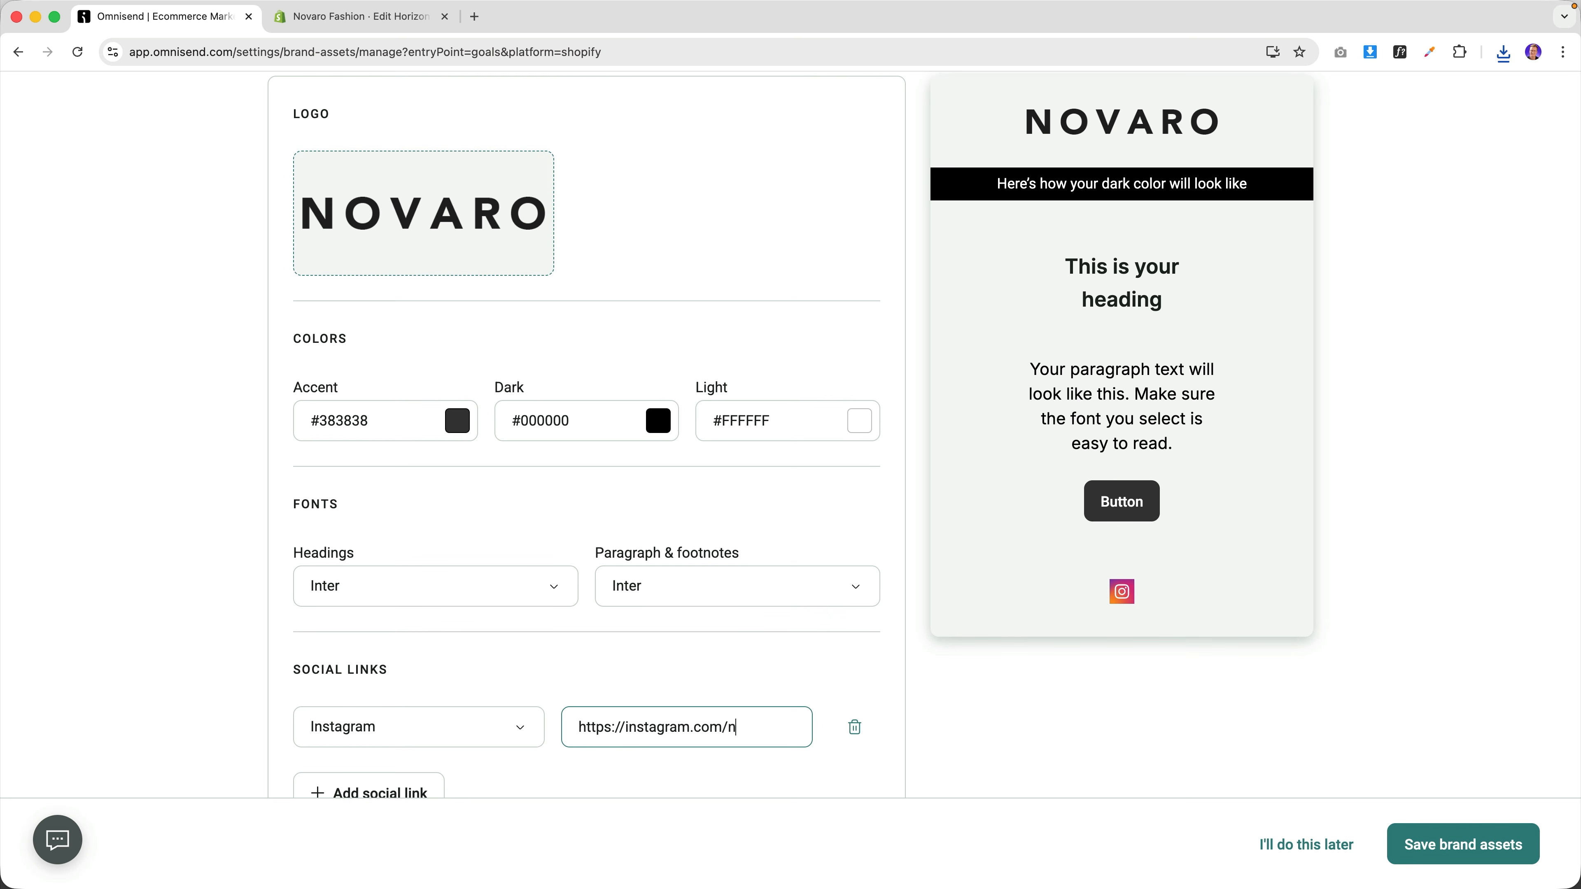
pyautogui.write('/novarostyle')
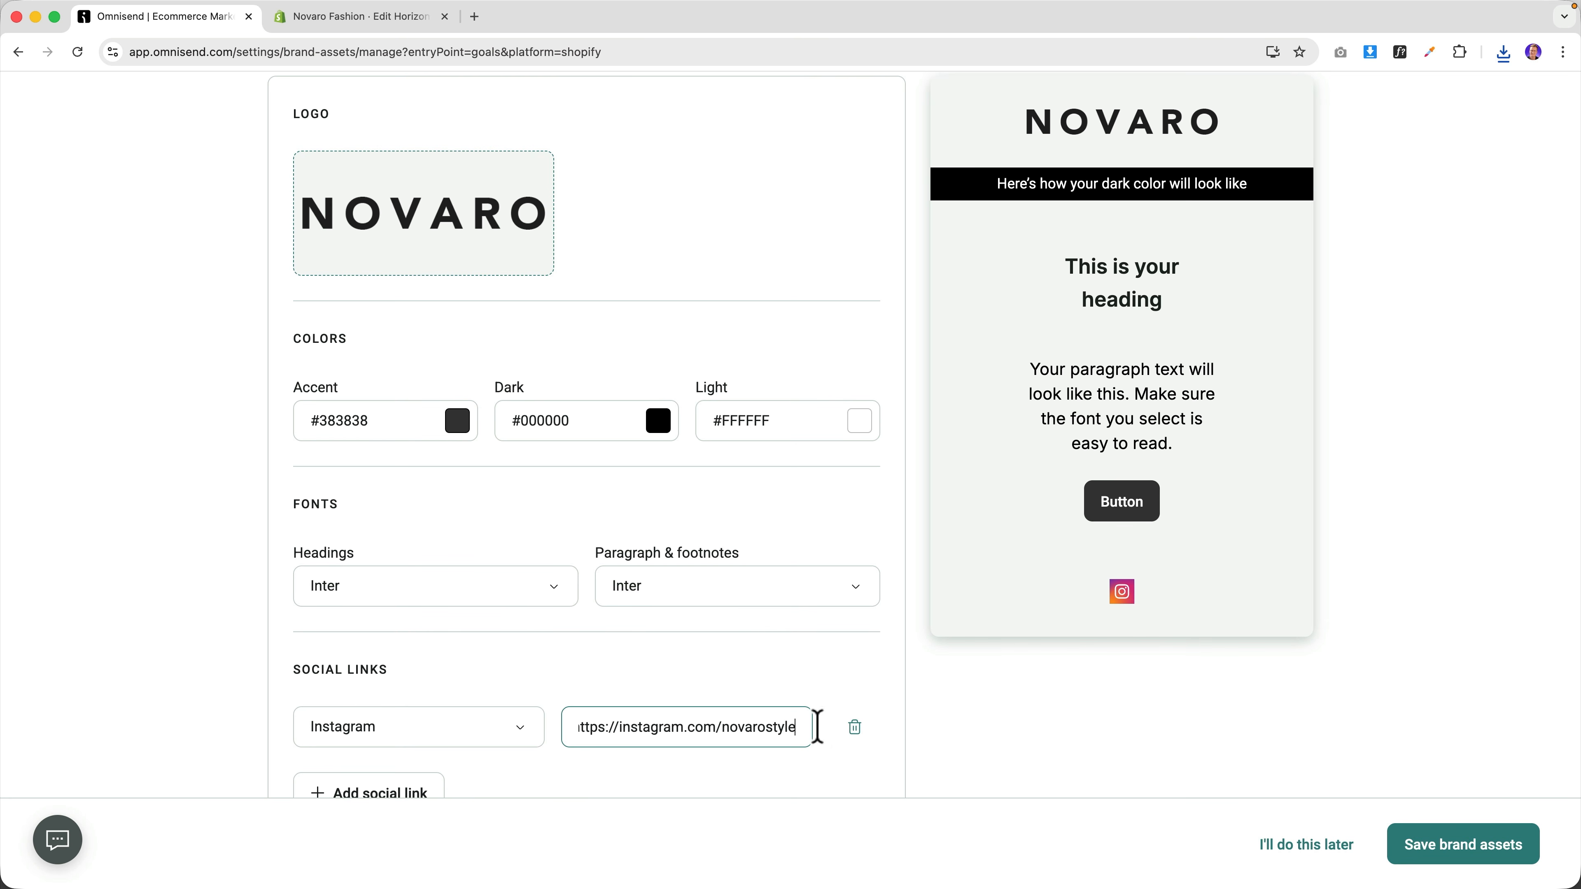
pyautogui.click(855, 729)
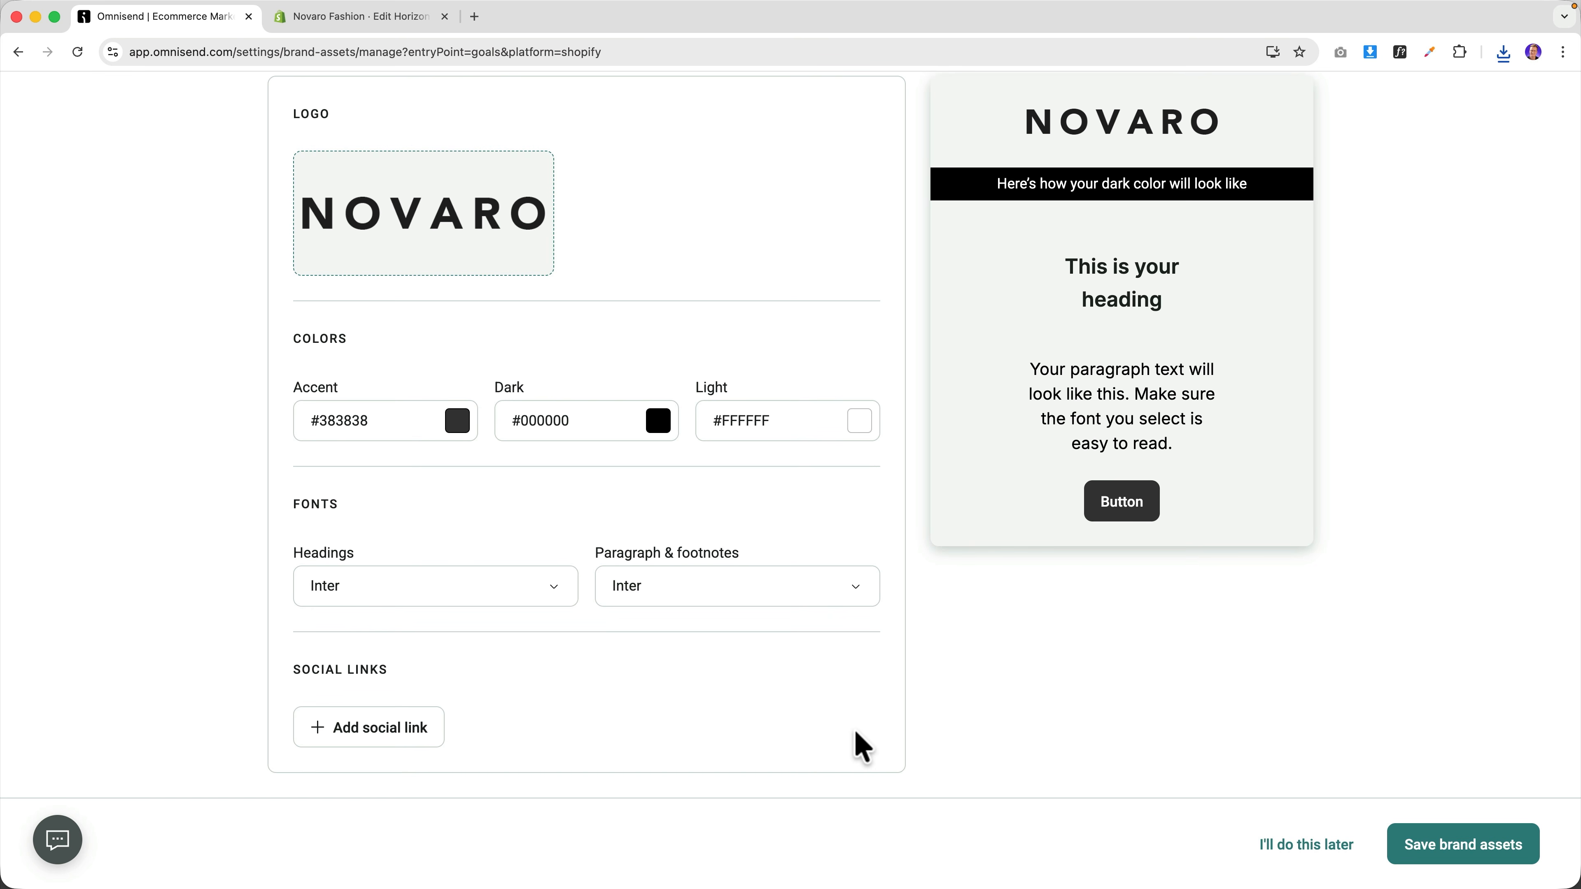
pyautogui.click(1443, 847)
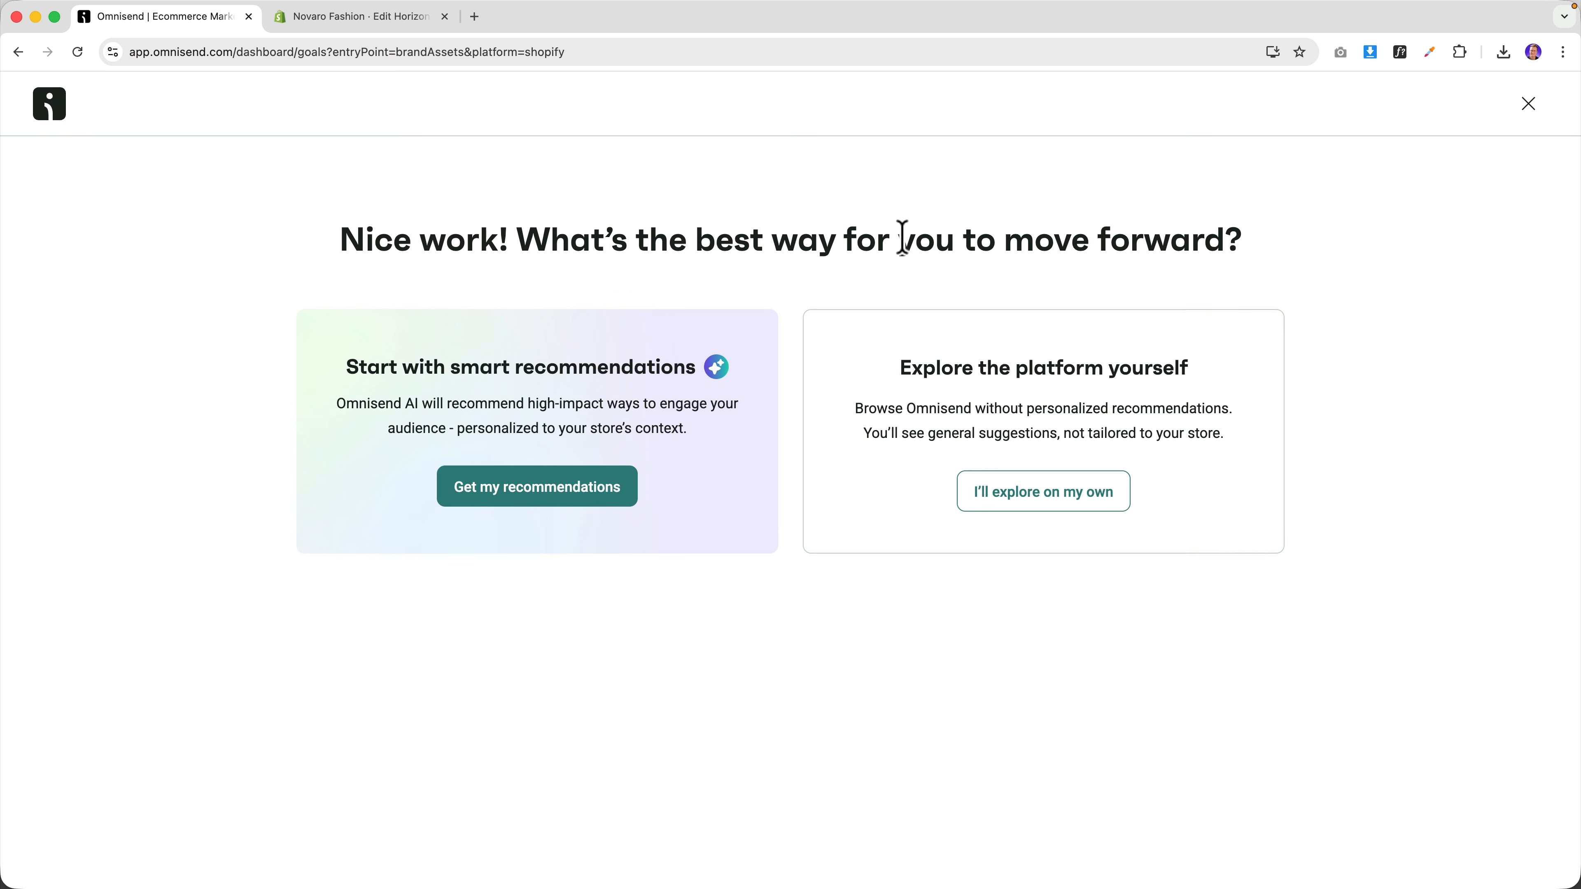
# Open the suggested 10%-off multi-step welcome popup from Forms and select its heading.
pyautogui.click(1049, 492)
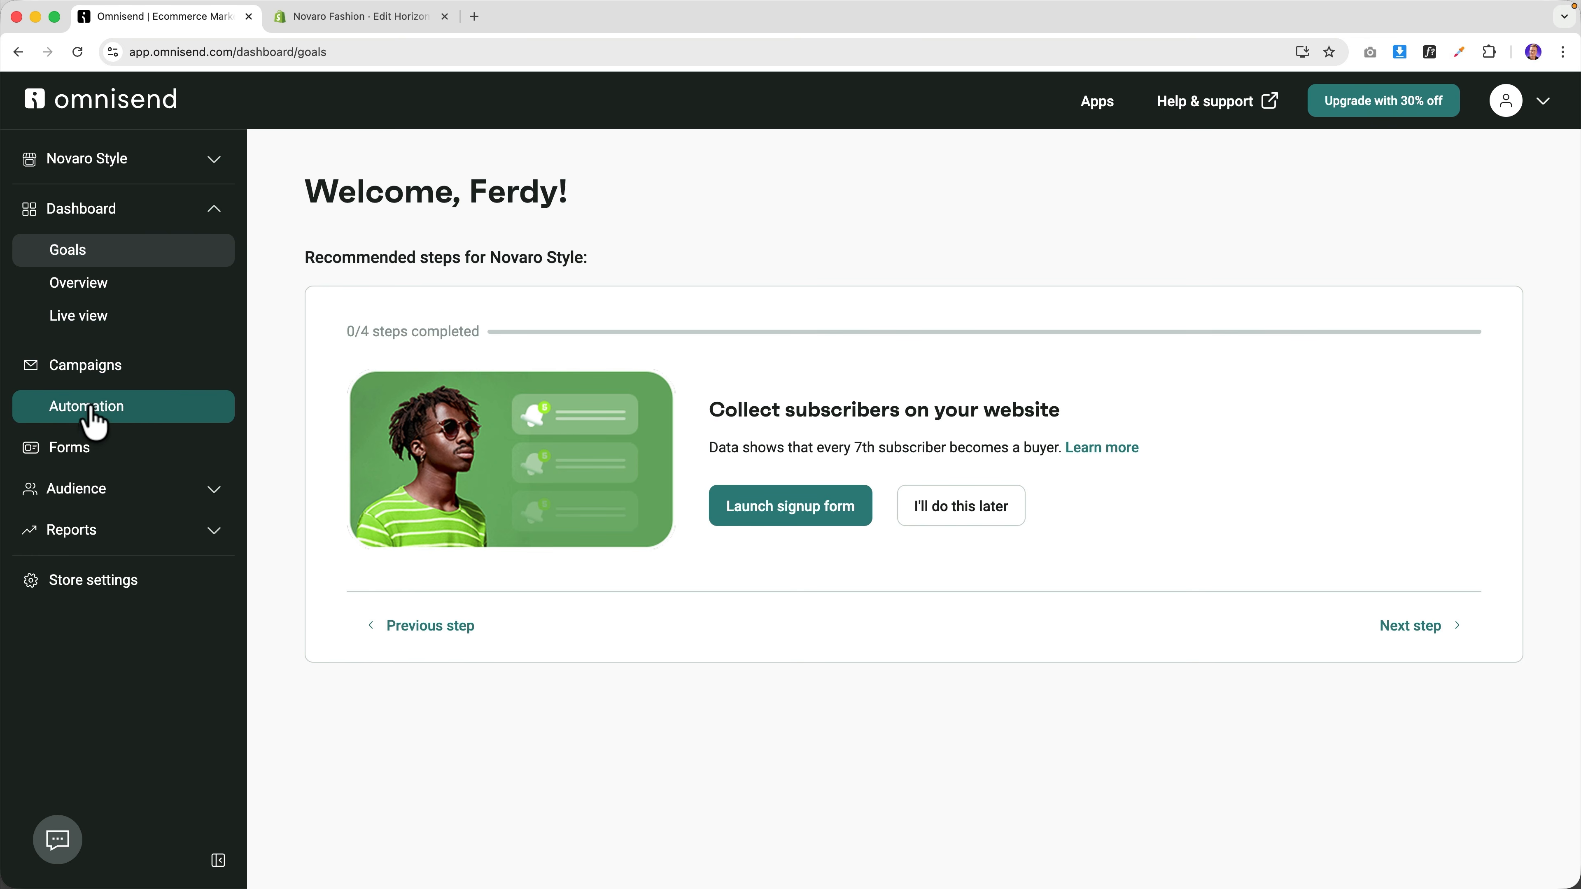
pyautogui.click(87, 456)
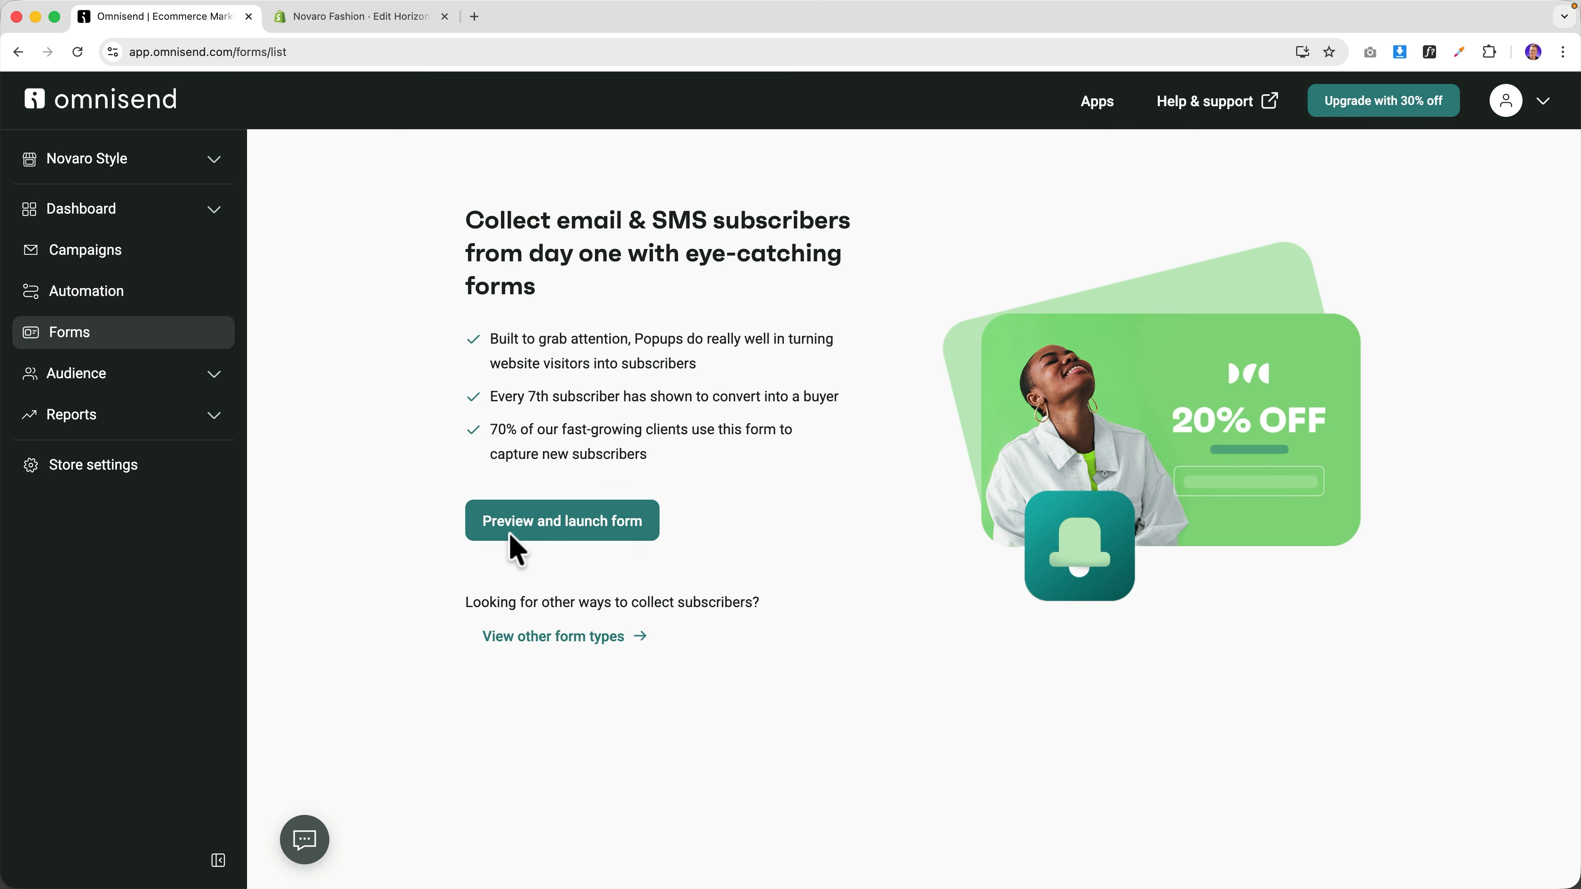
pyautogui.click(581, 537)
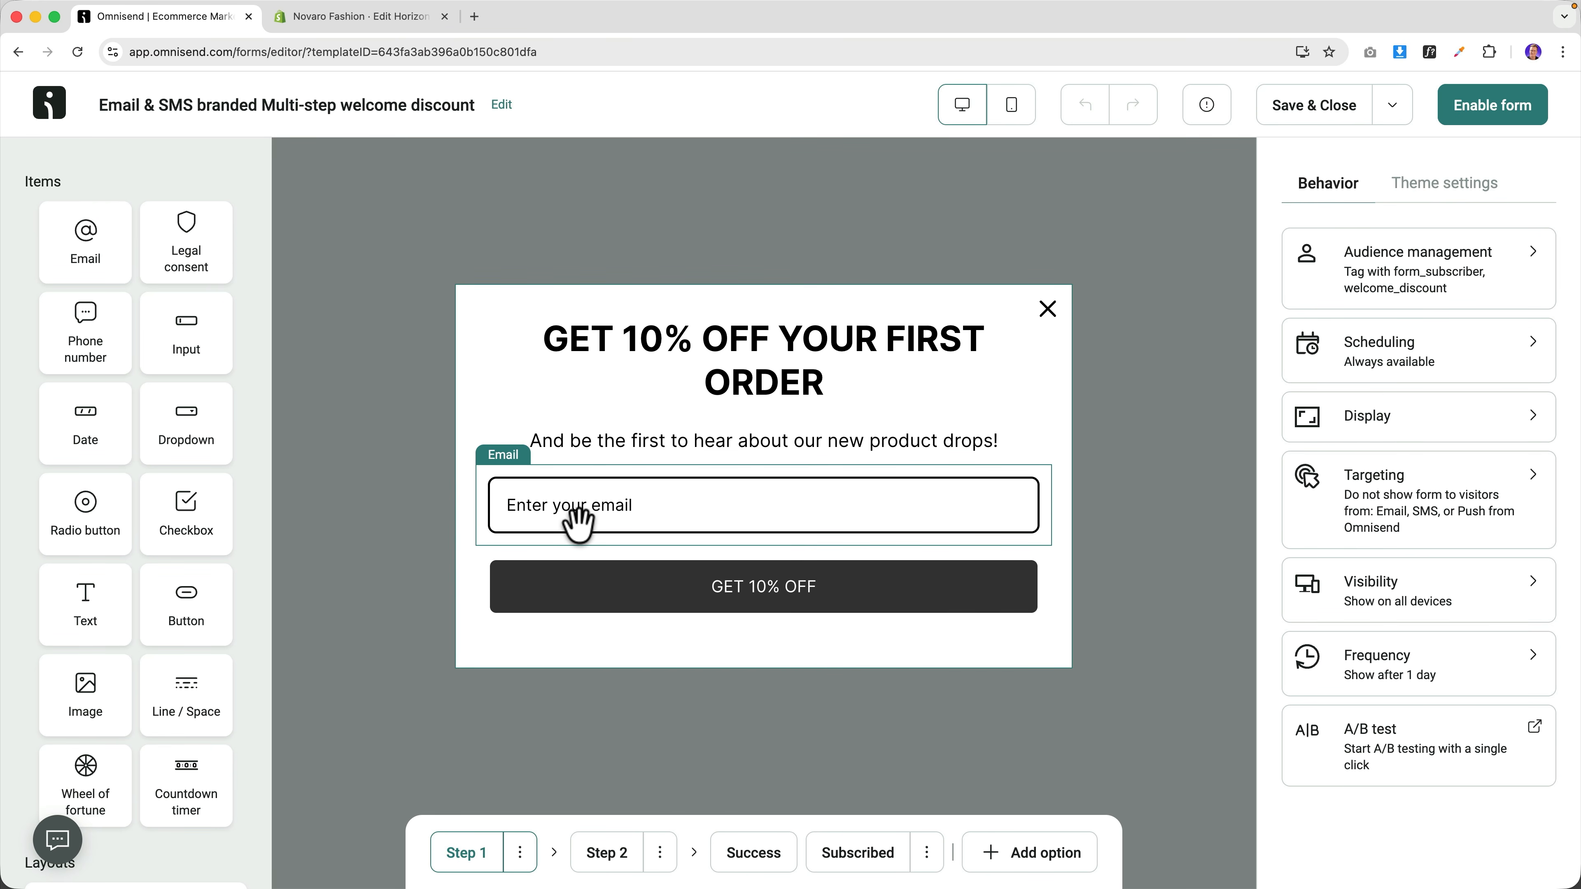
pyautogui.click(719, 347)
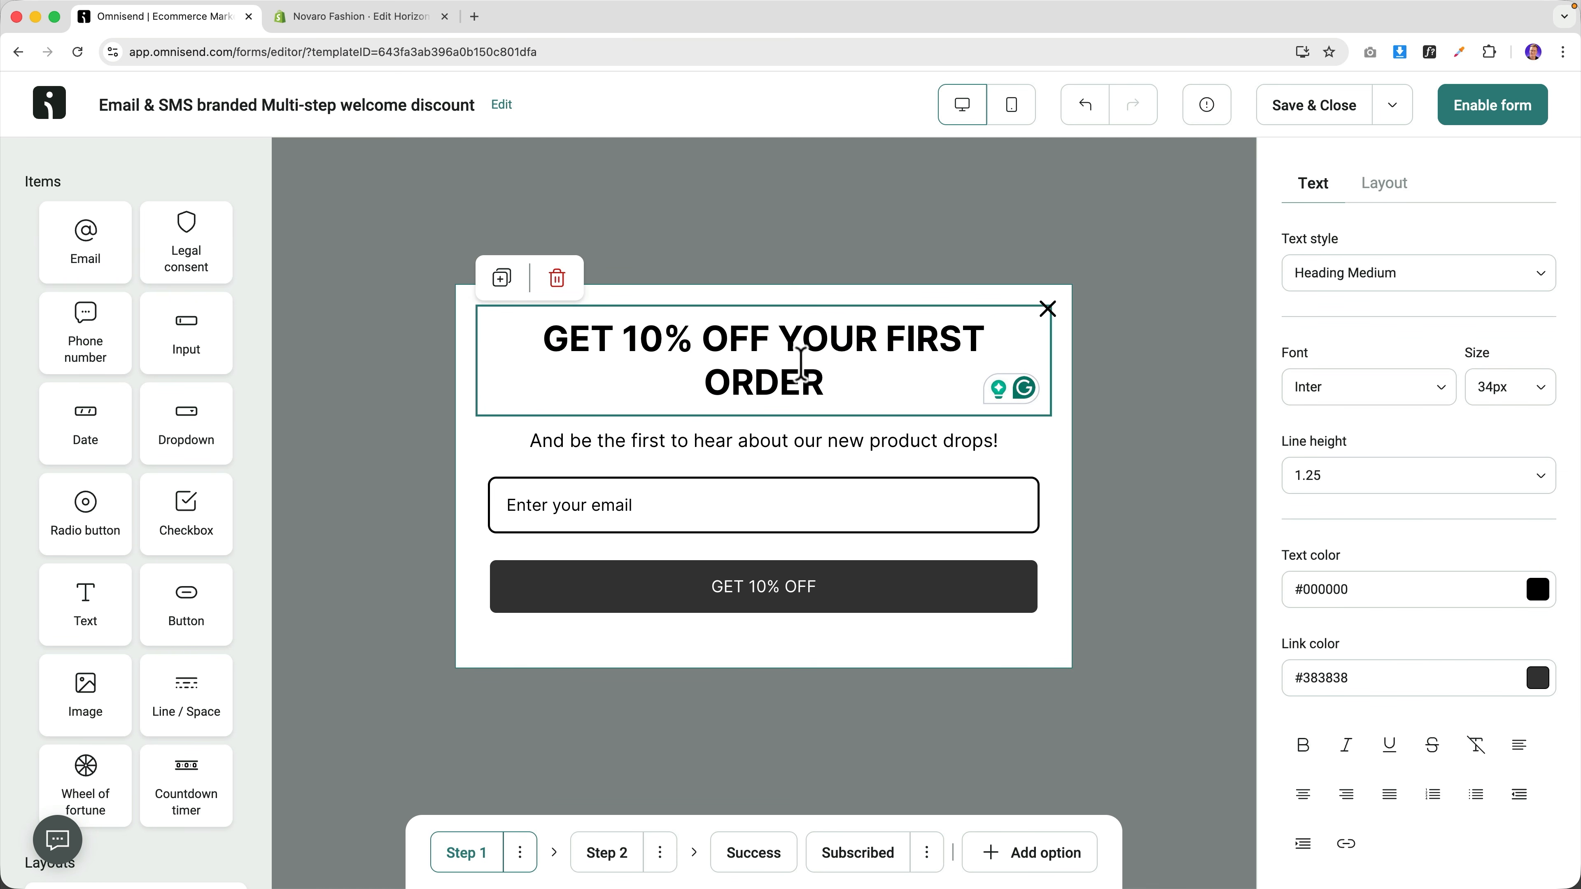
# Set the offer heading size to 28px.
pyautogui.click(1528, 389)
pyautogui.scroll(-5, 1404, 610)
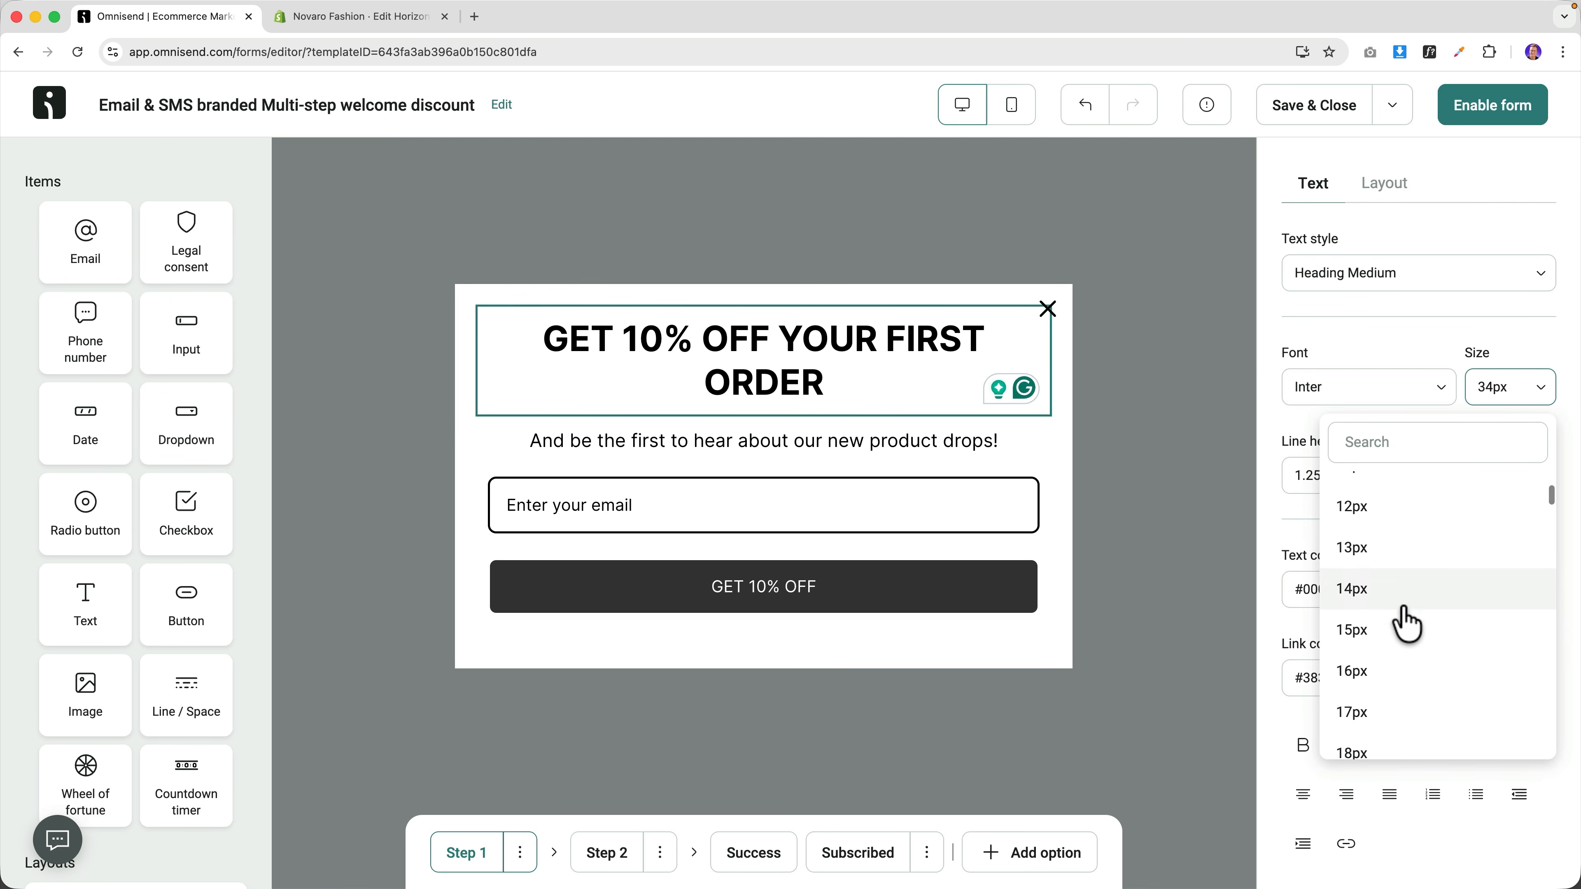
pyautogui.scroll(-6, 1394, 622)
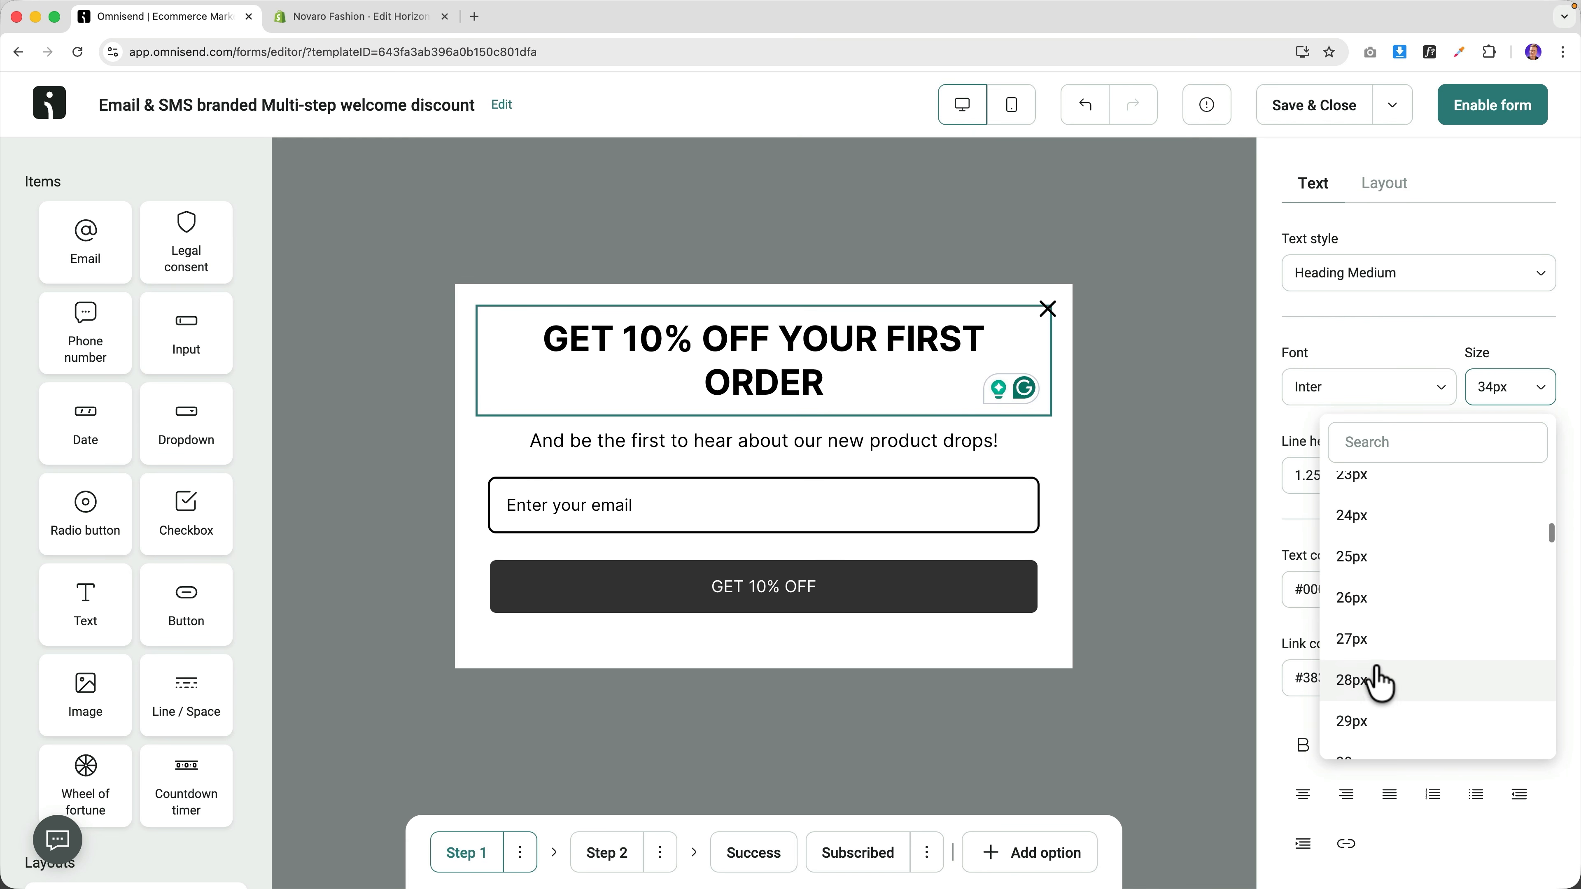
pyautogui.click(1374, 678)
# Add a First name input above the email field with its label removed.
pyautogui.click(891, 414)
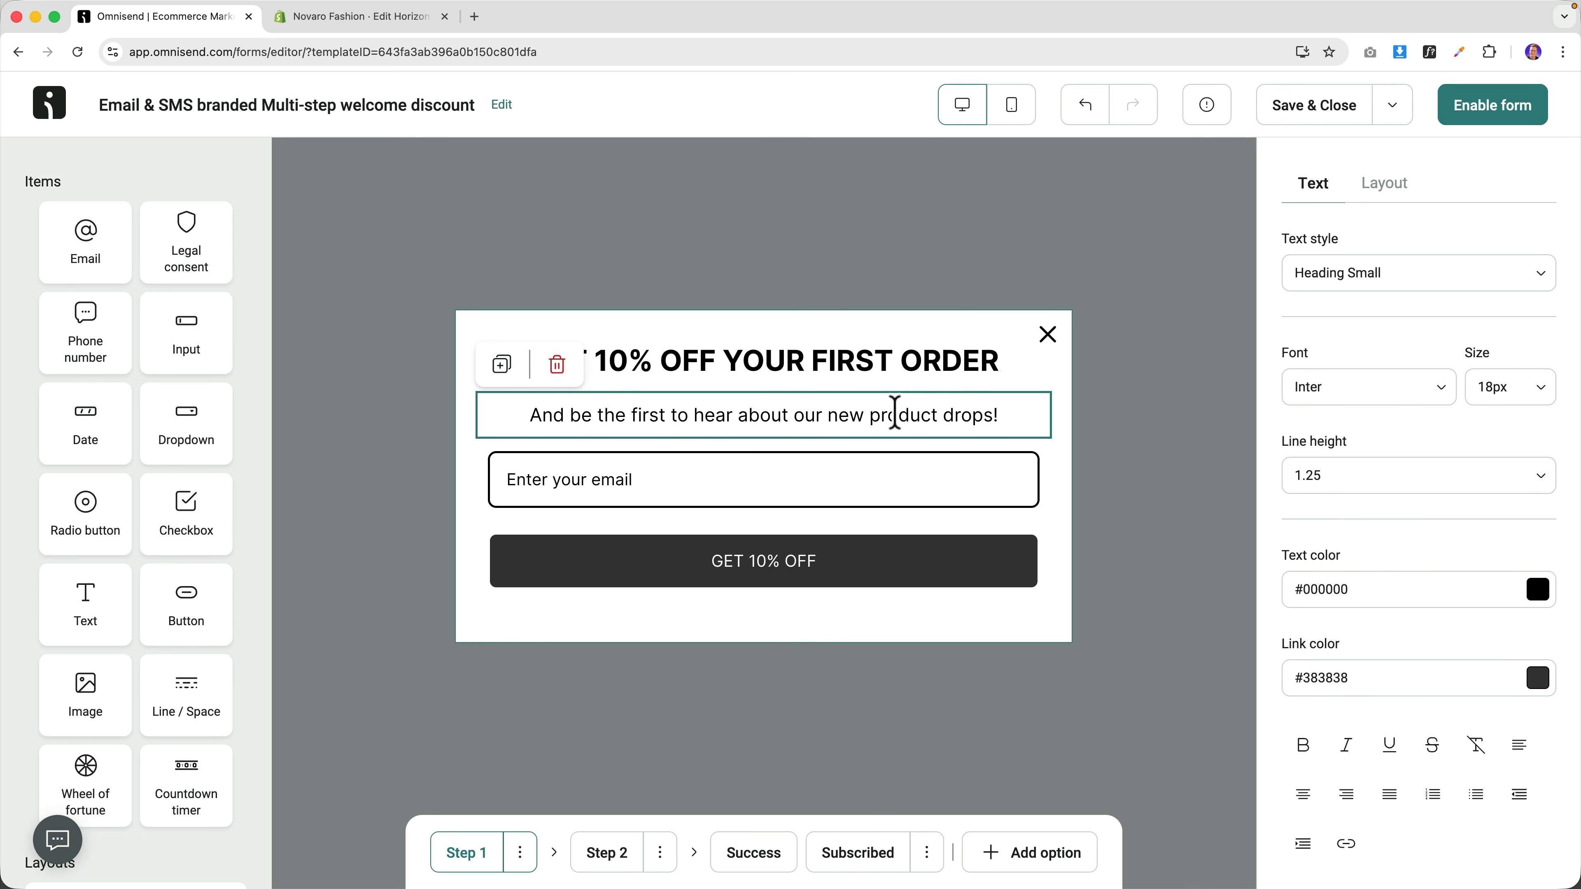
pyautogui.click(708, 495)
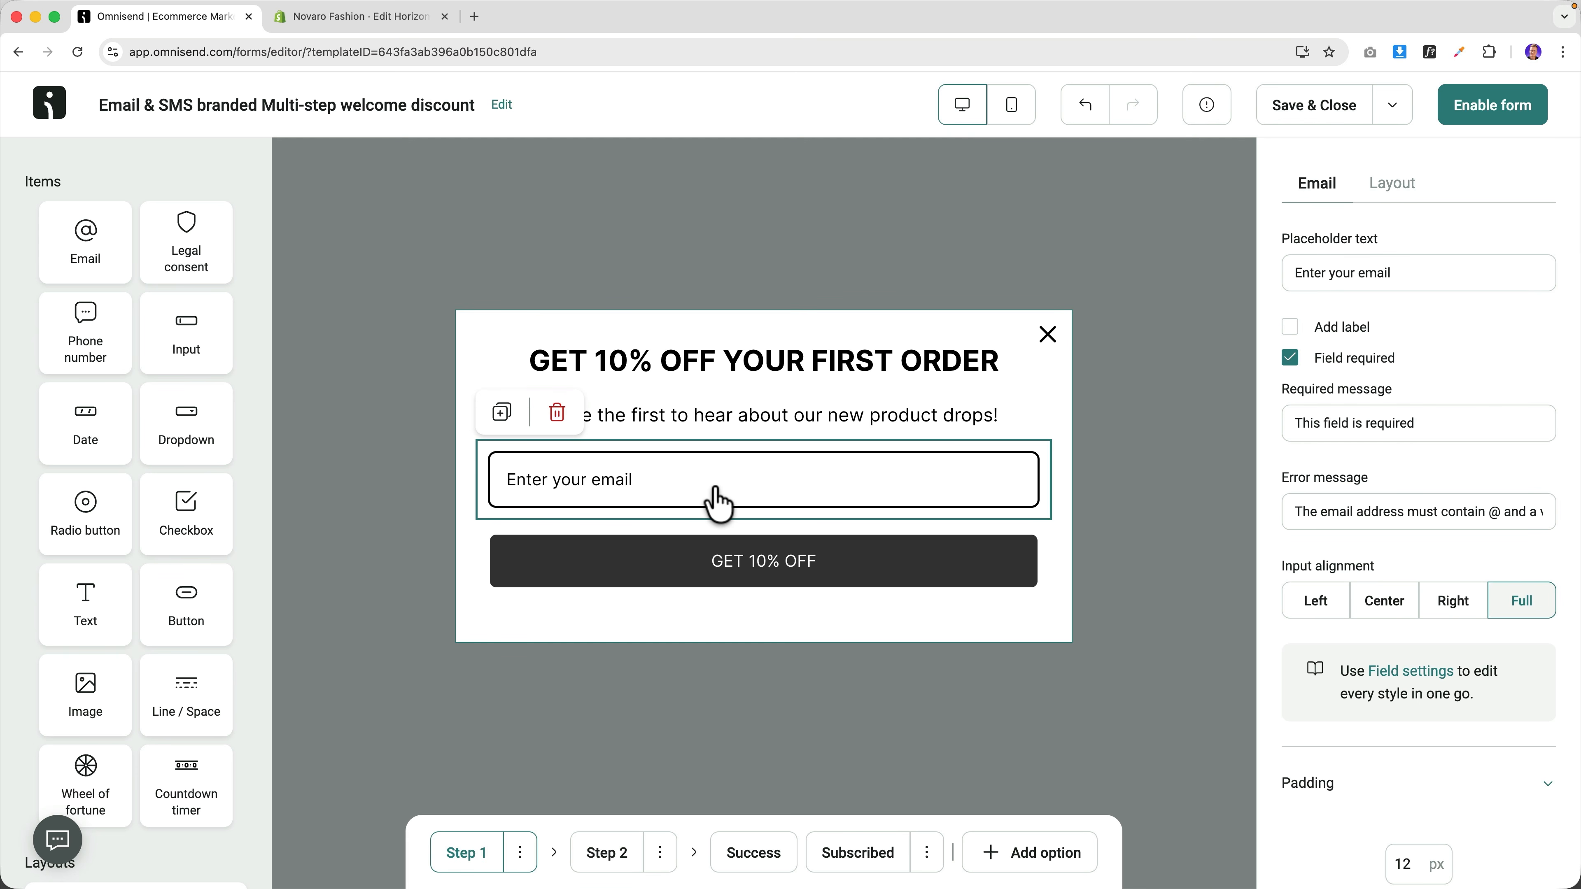
pyautogui.moveTo(173, 335); pyautogui.dragTo(560, 452)
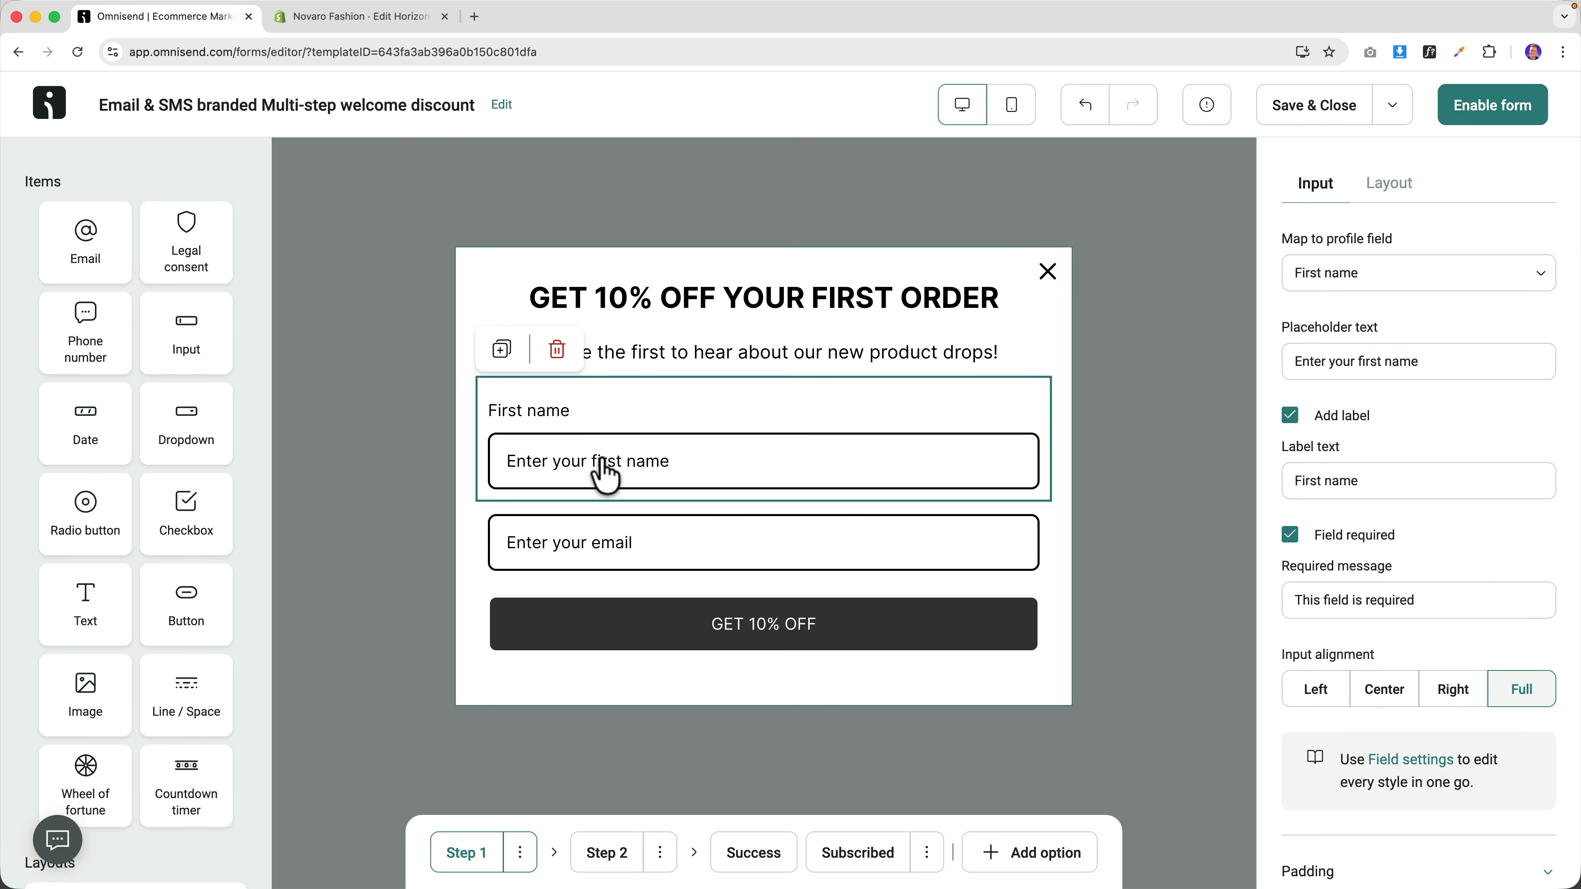
pyautogui.click(1291, 416)
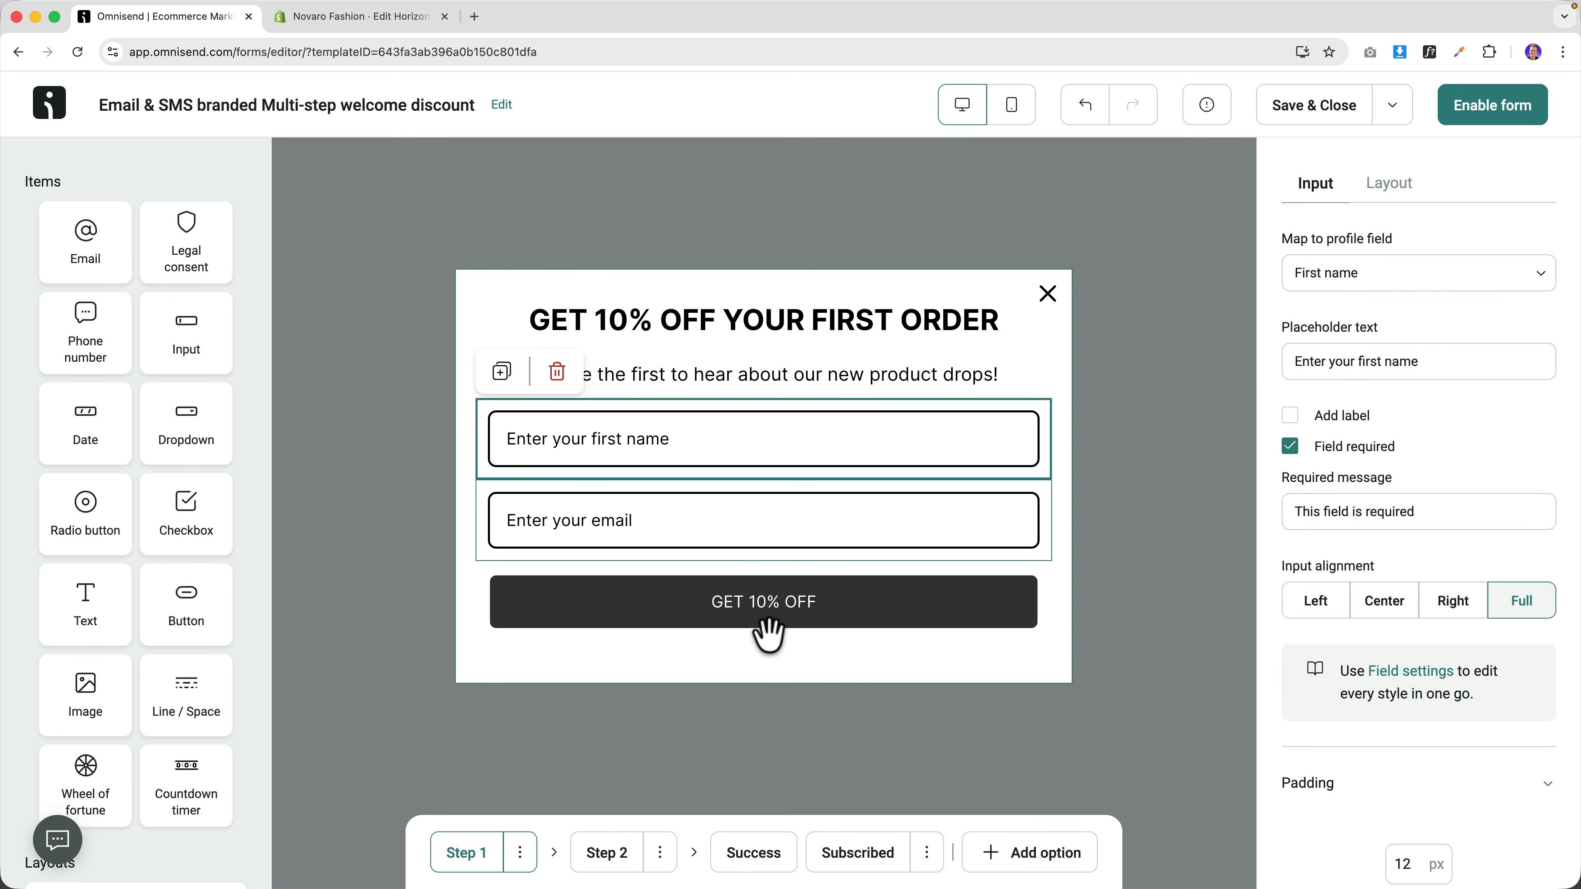
# Review the primary button style, keeping rounded corners, then view the VIP club Step 2.
pyautogui.click(770, 616)
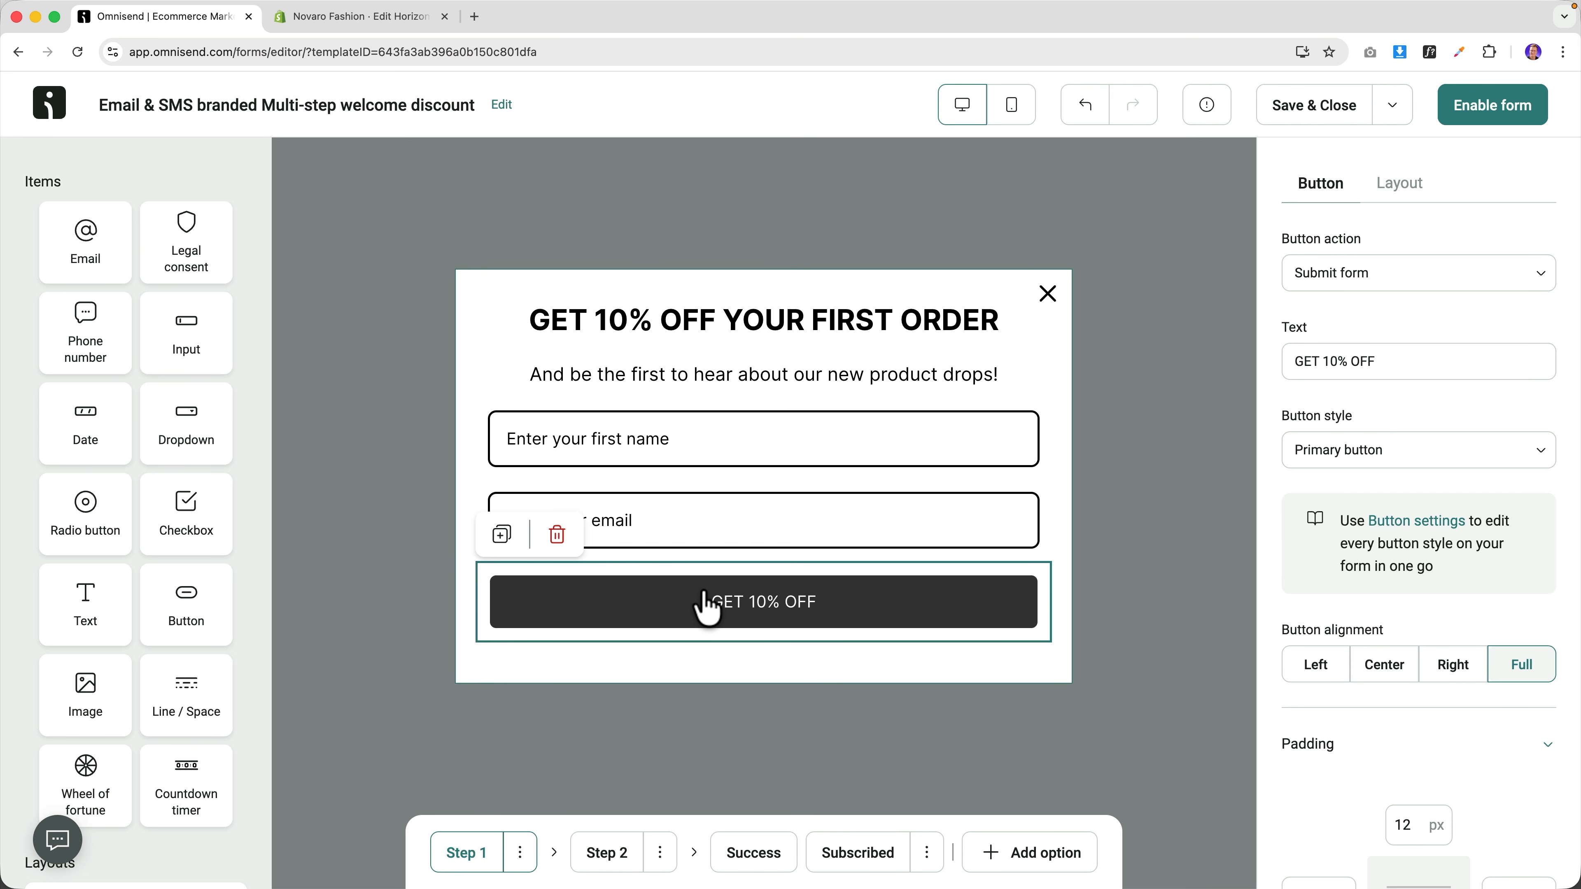
pyautogui.click(1406, 523)
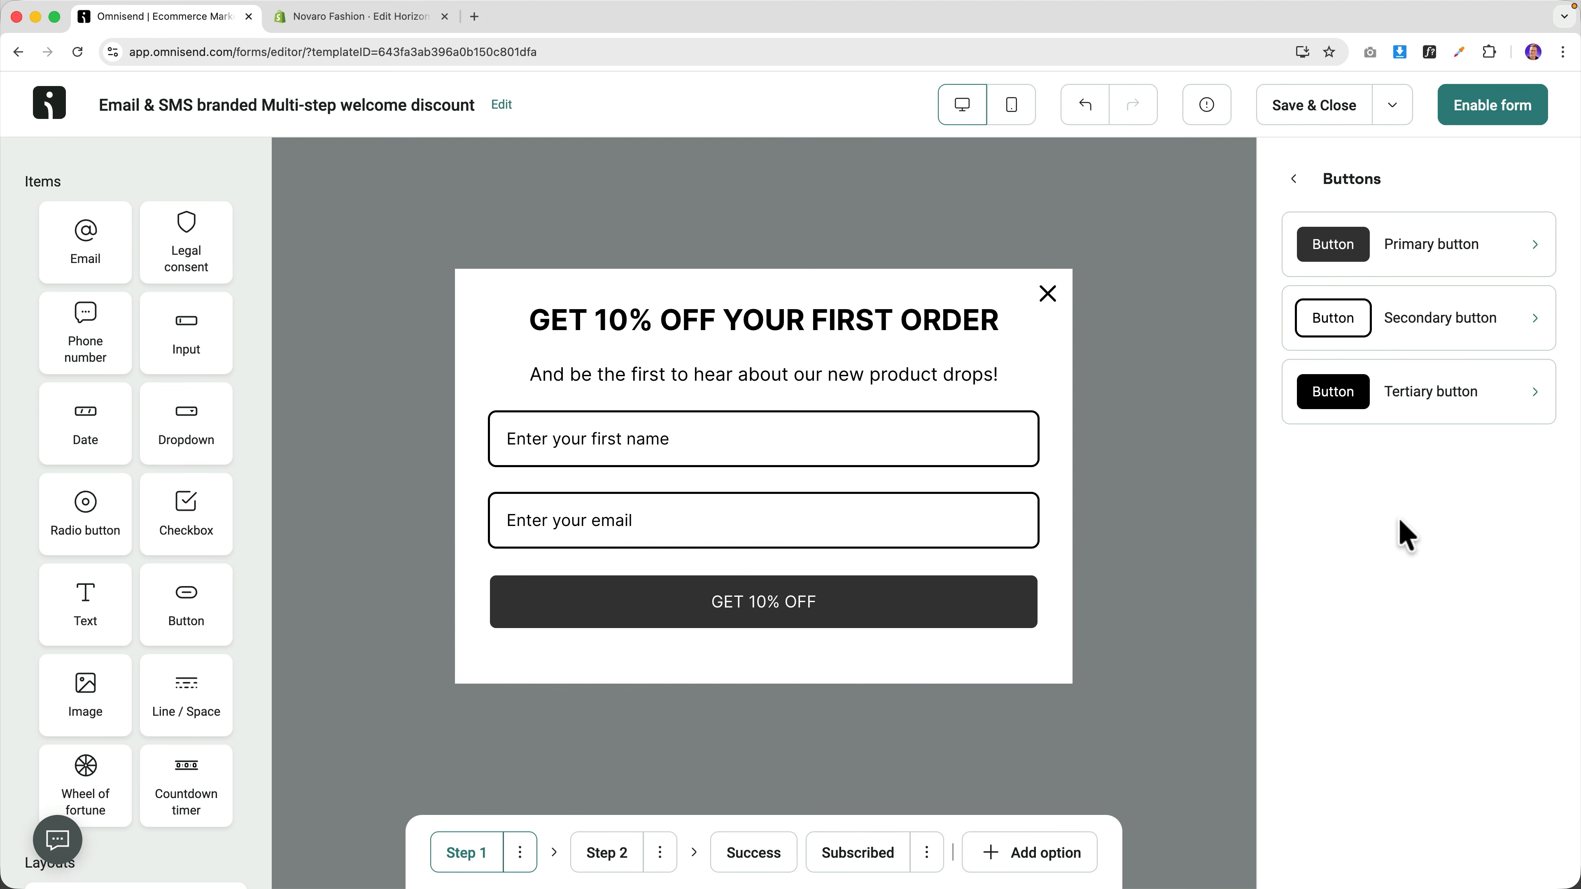
pyautogui.click(1411, 265)
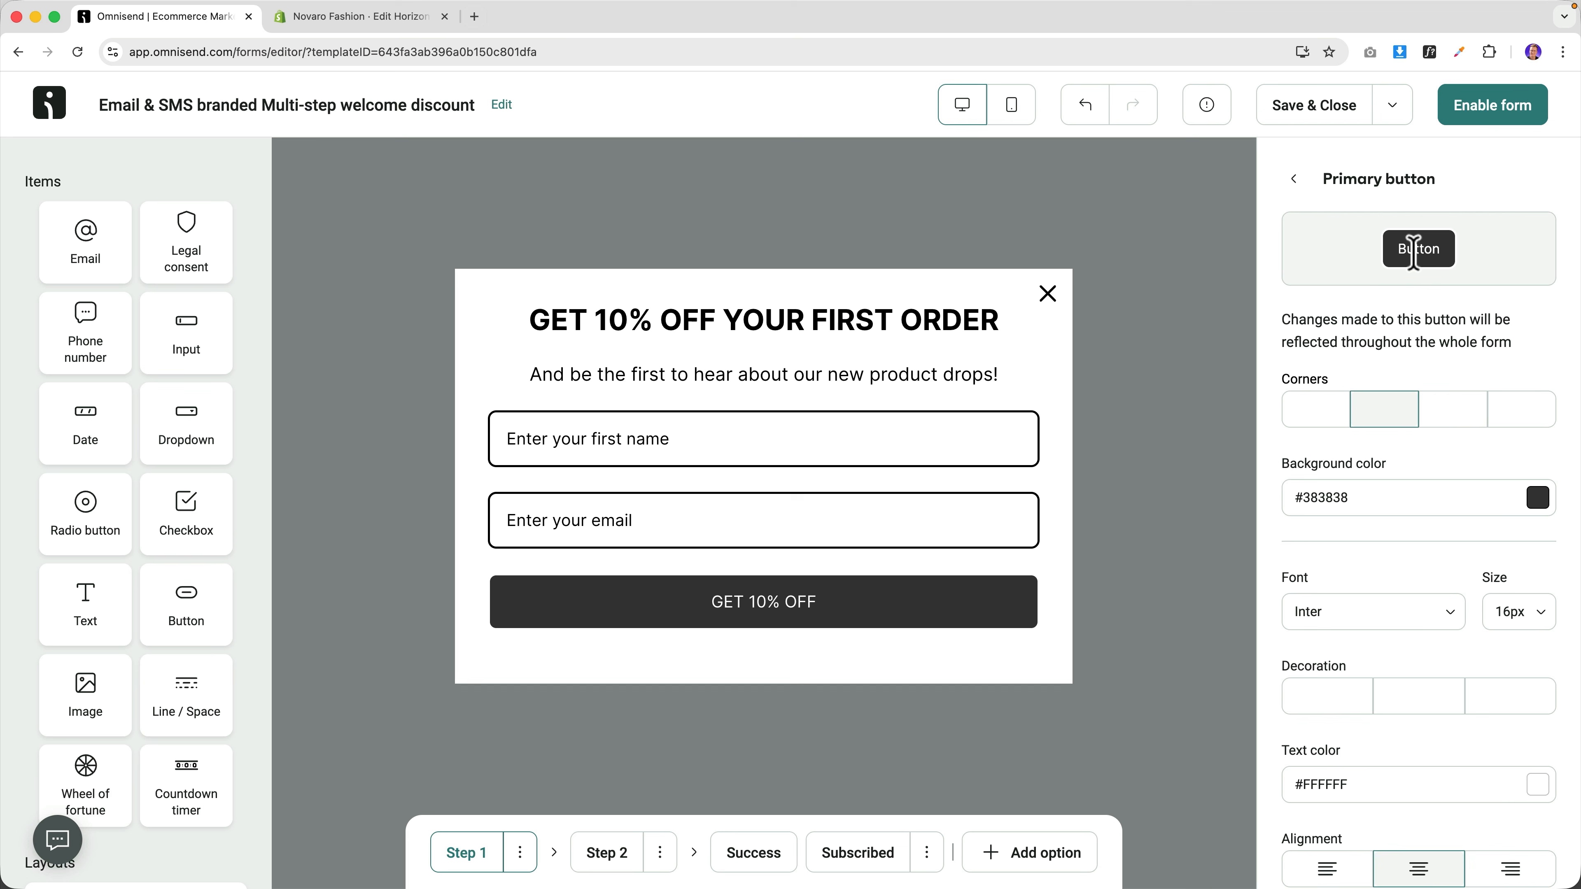
pyautogui.click(1452, 411)
pyautogui.click(1385, 414)
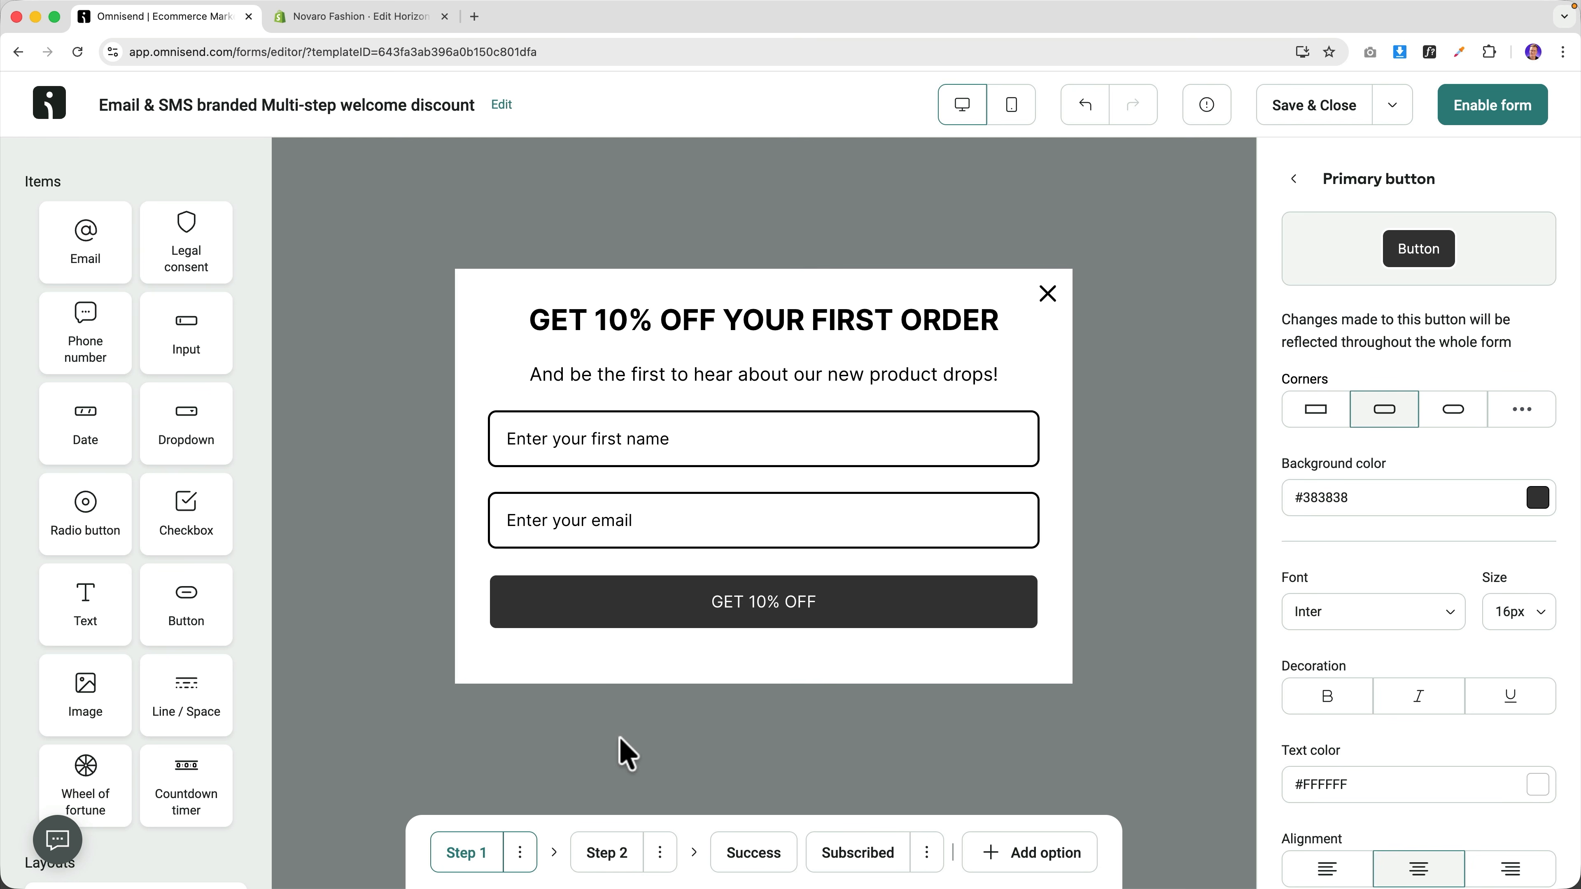
pyautogui.click(607, 854)
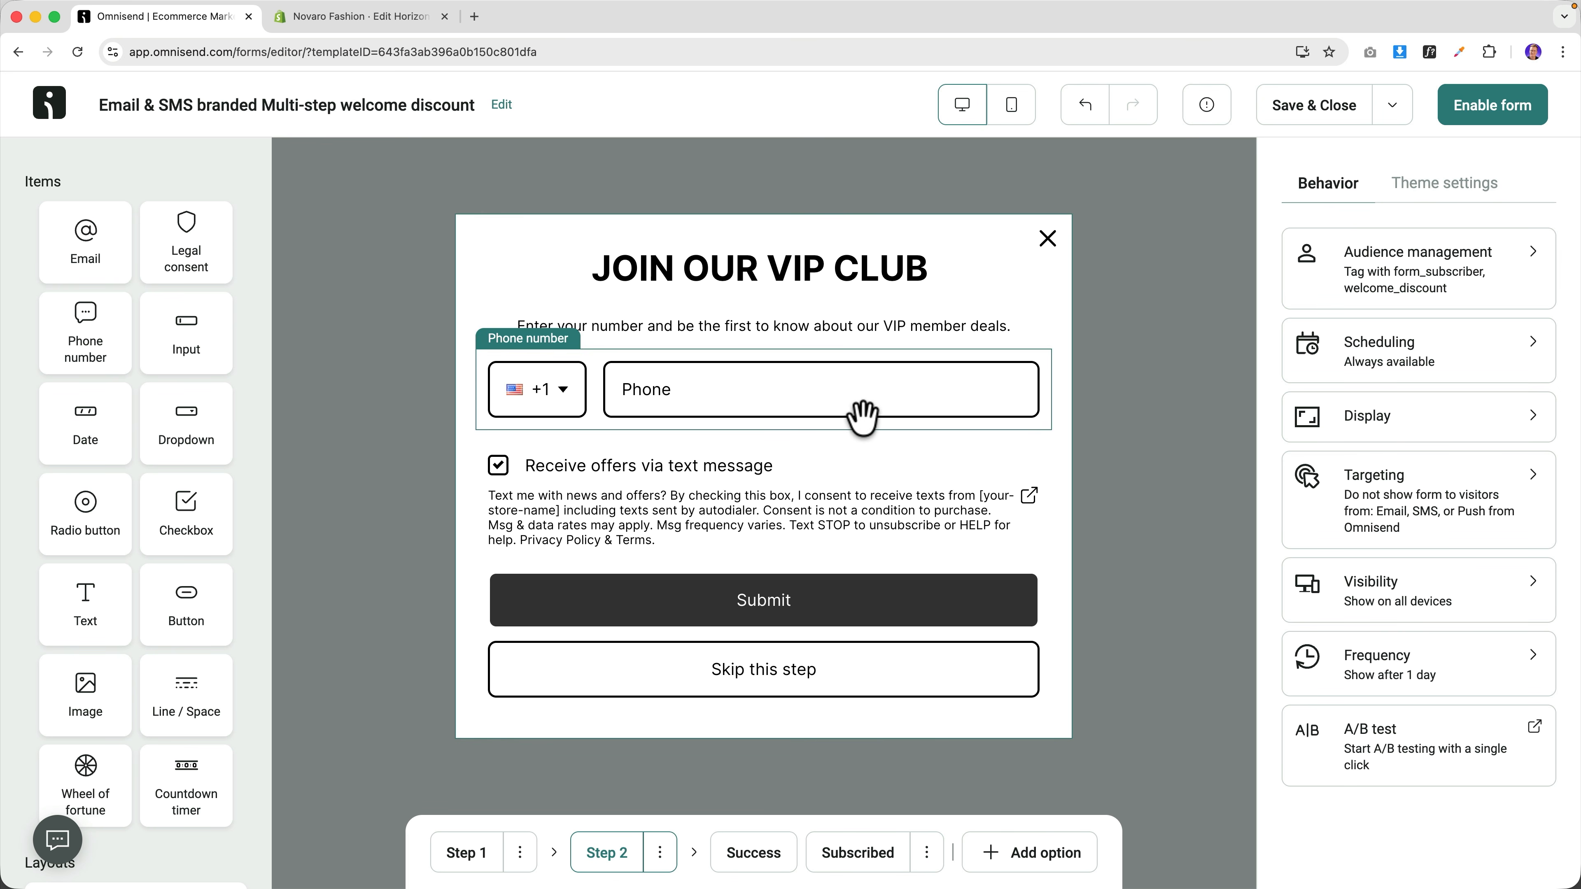
# Delete the VIP club phone step and move to the already-subscribed screen.
pyautogui.click(660, 852)
pyautogui.click(607, 749)
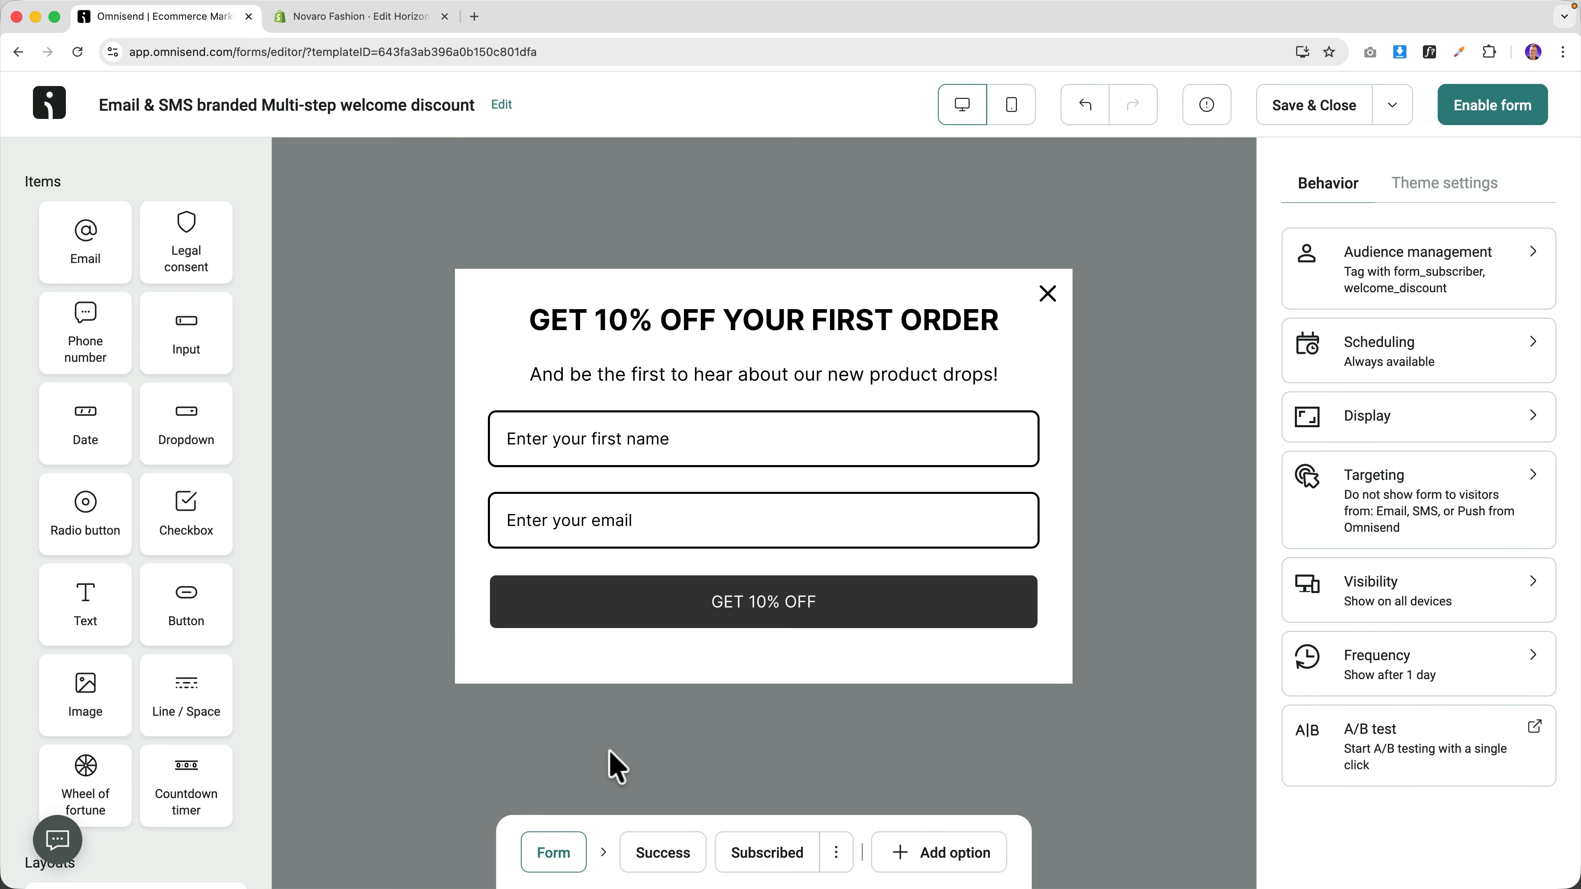
pyautogui.click(663, 852)
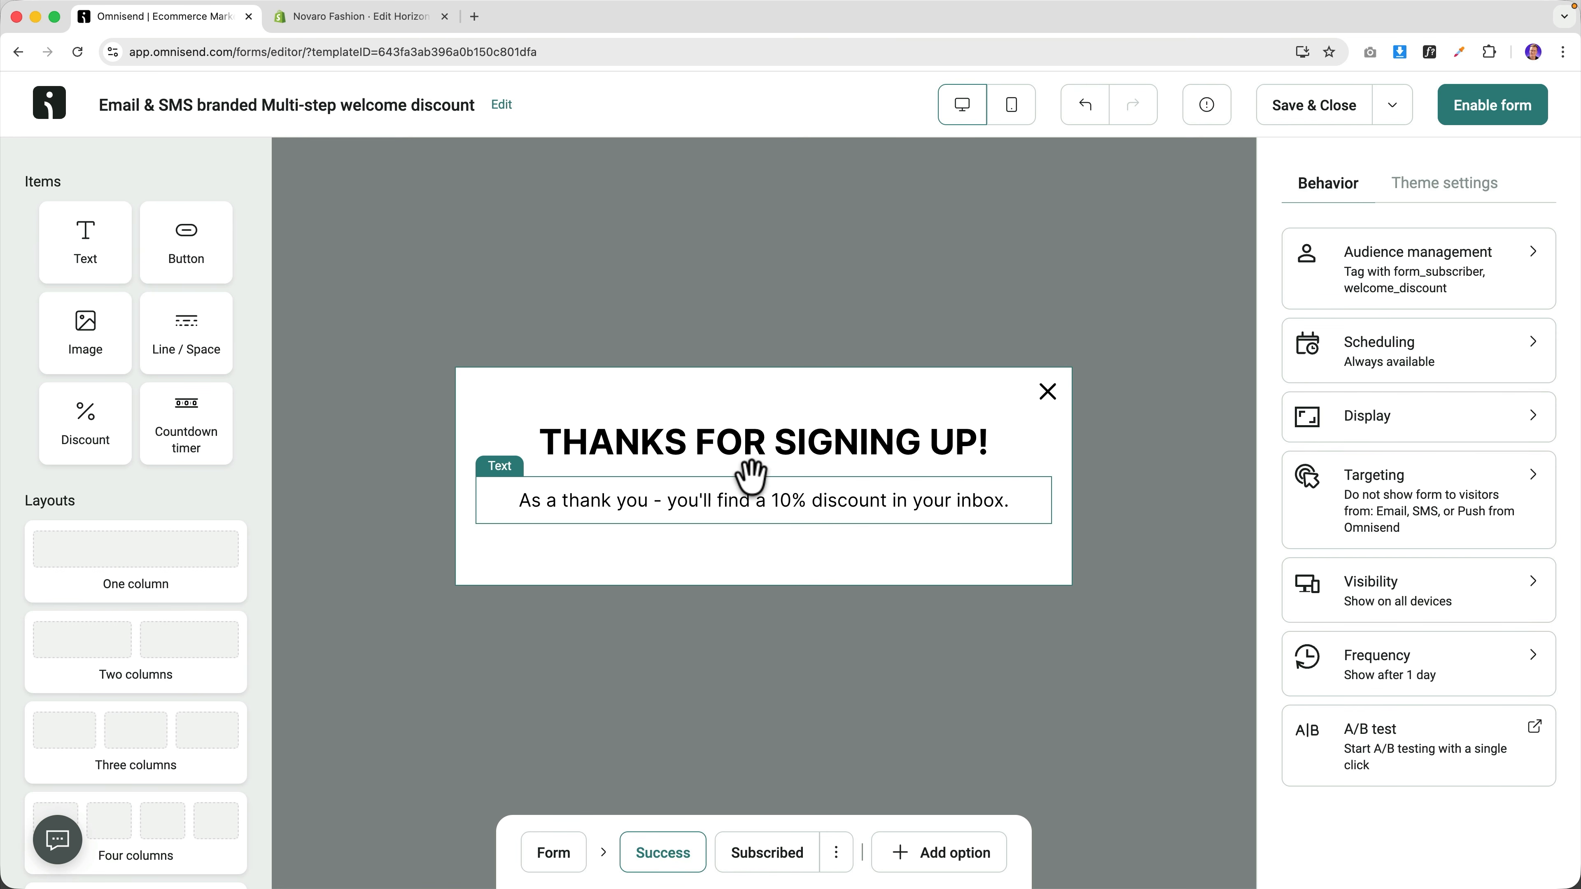
pyautogui.click(778, 865)
# Retype the heading as 'YOU ARE ALREADY SUBSCRIBED' and centre it.
pyautogui.click(749, 485)
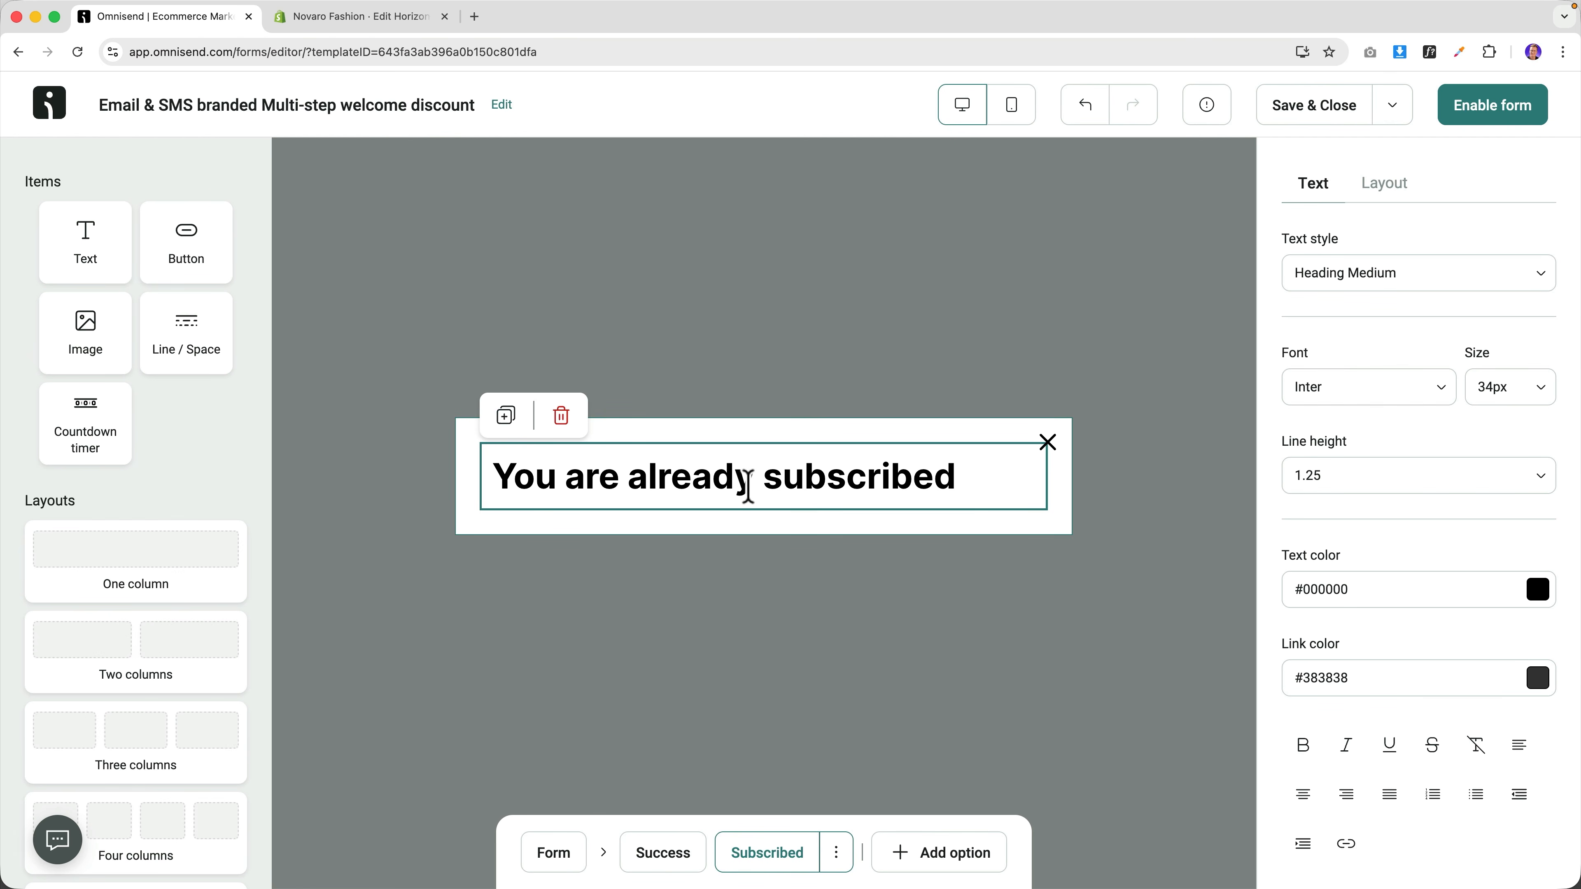
pyautogui.click(1302, 796)
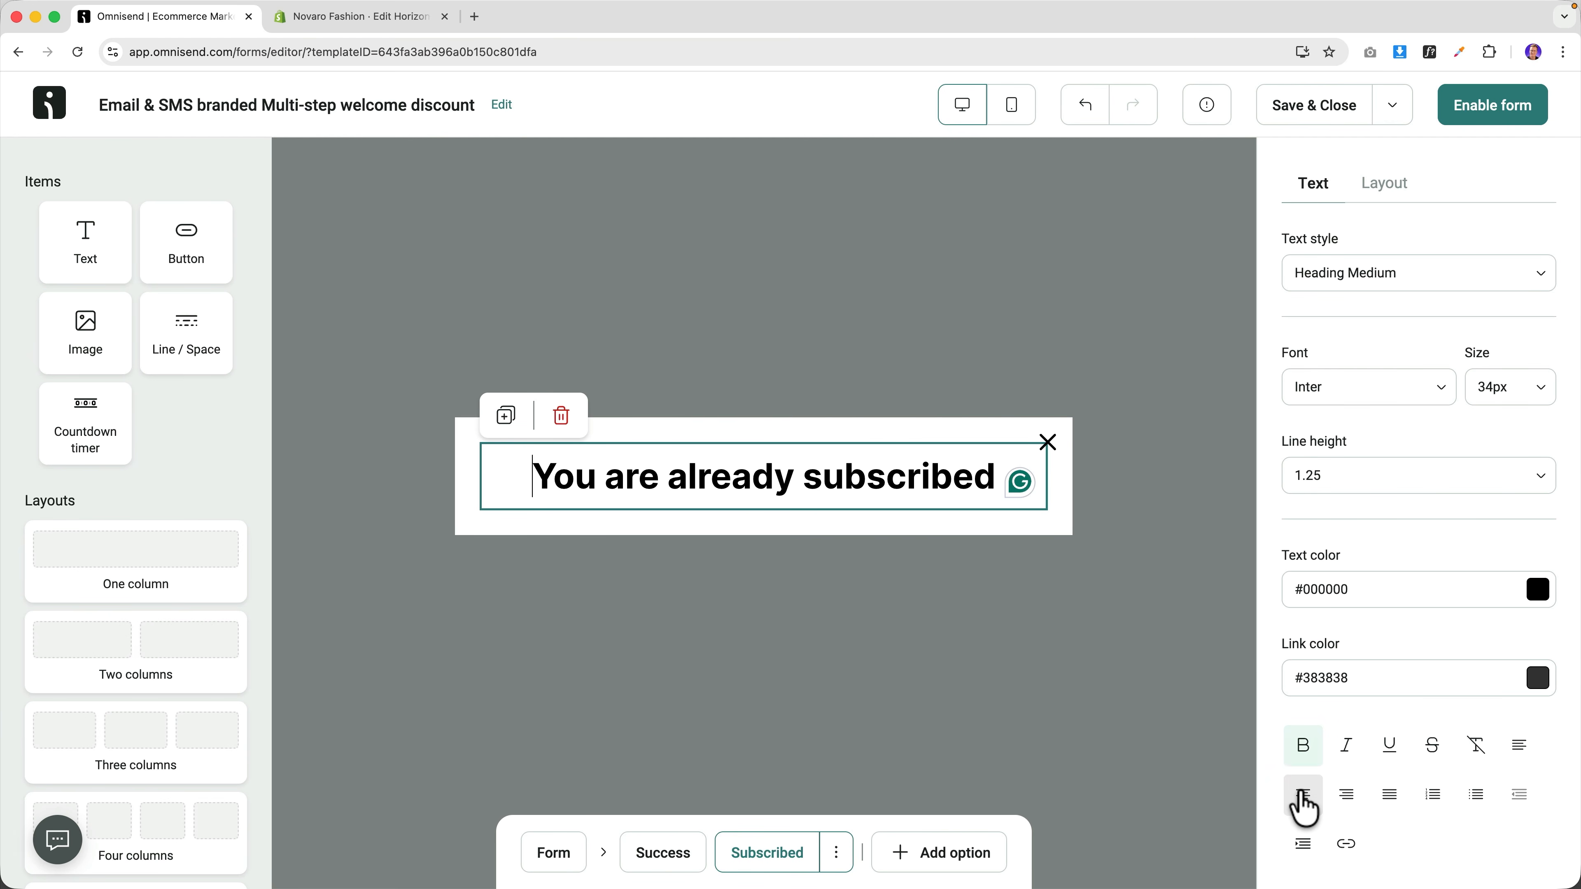
pyautogui.tripleClick(757, 477)
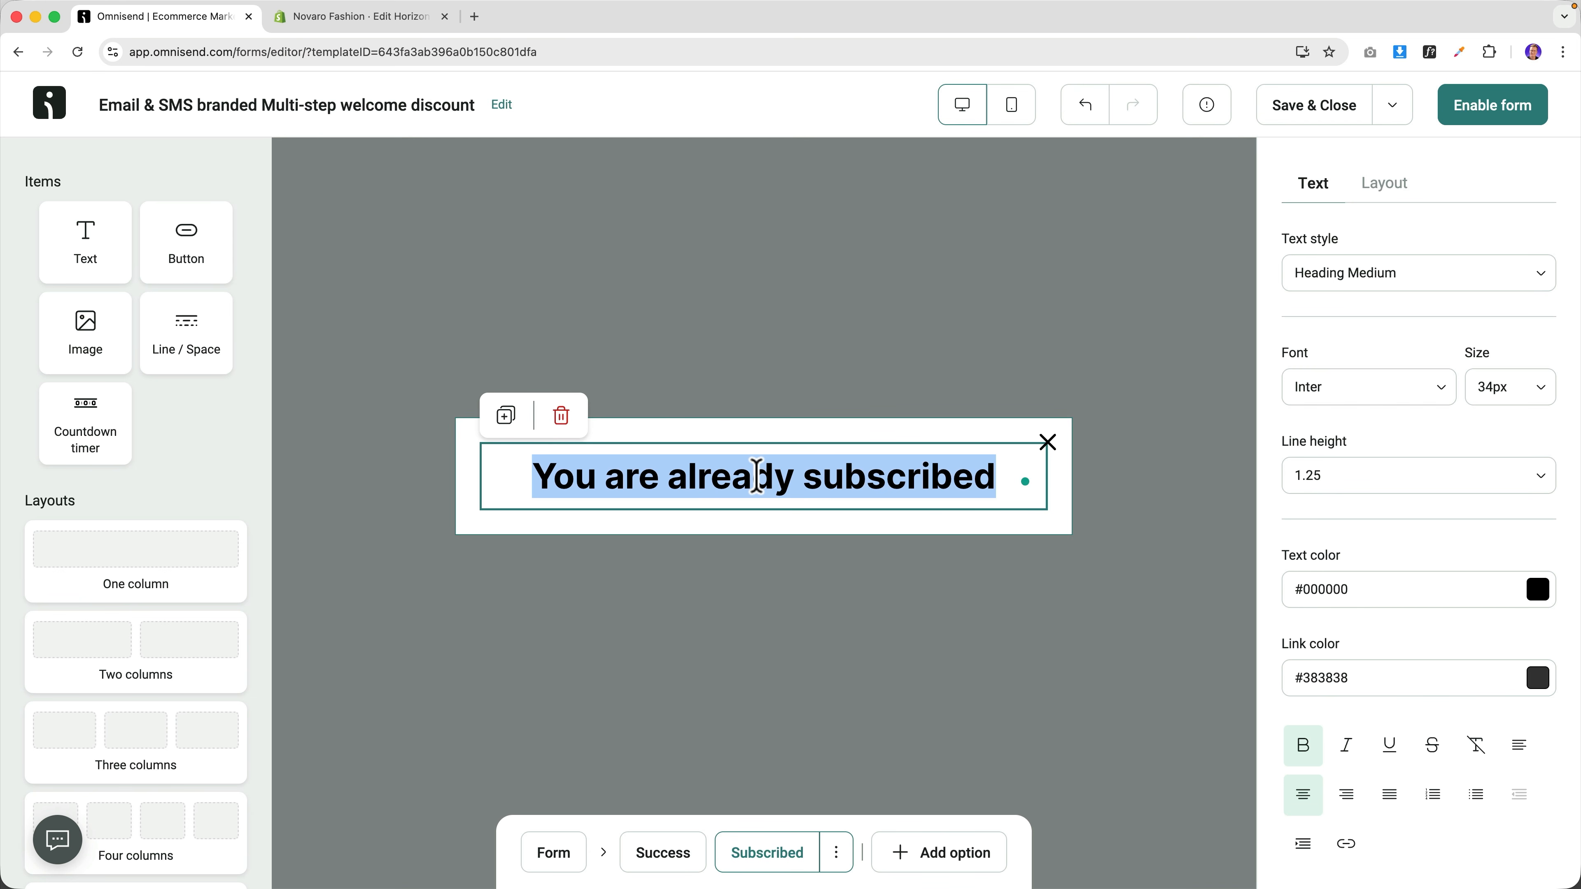
pyautogui.write('YOU ARE ALREA')
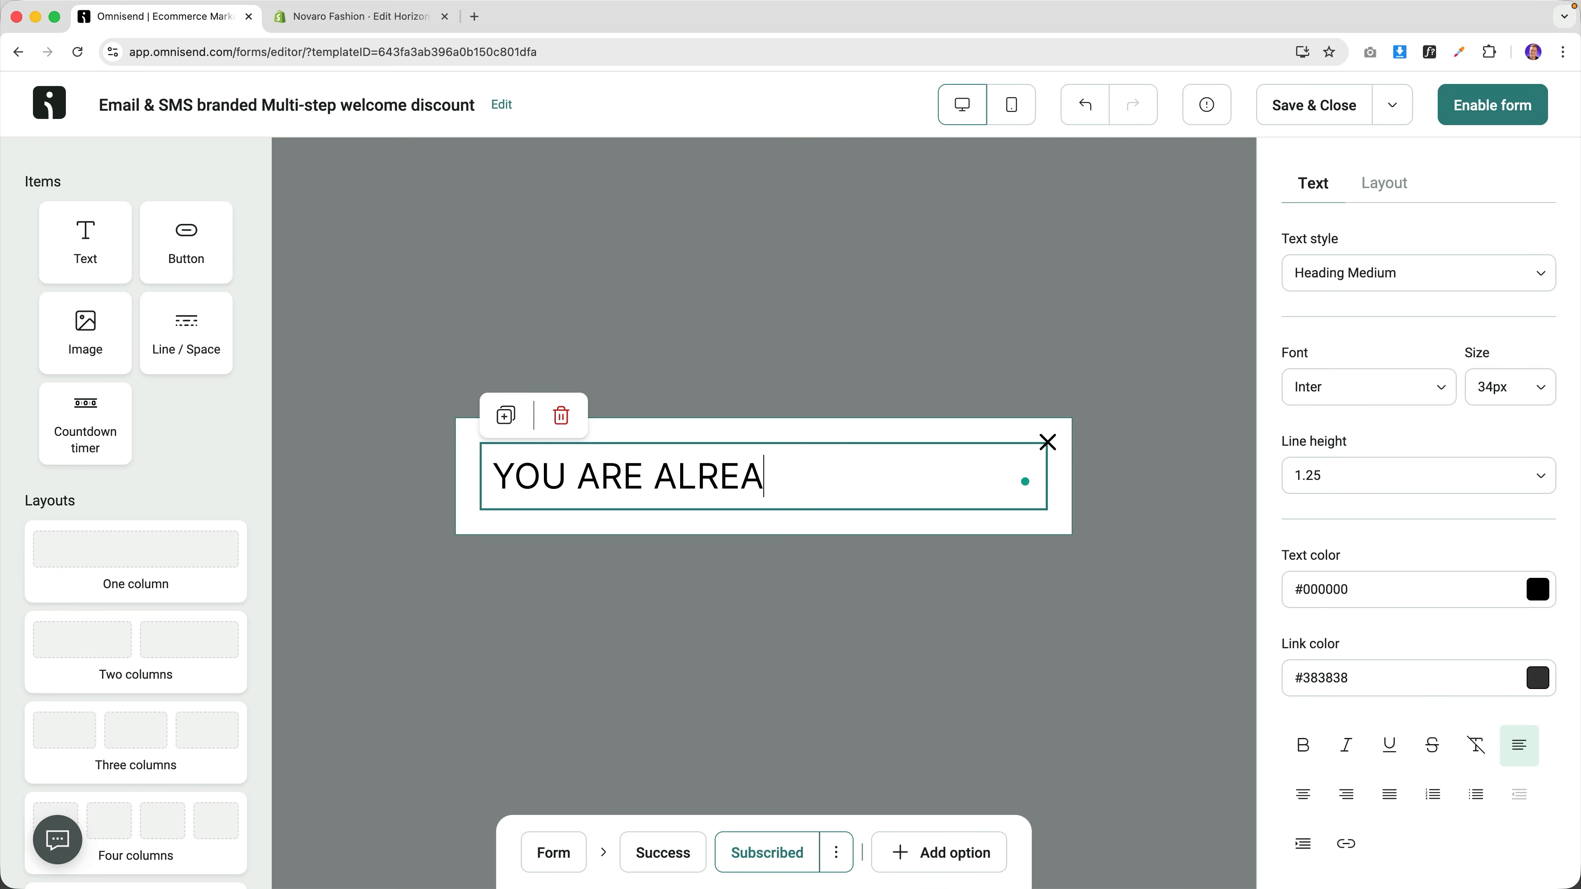
pyautogui.write('DY SUBSCRIBED')
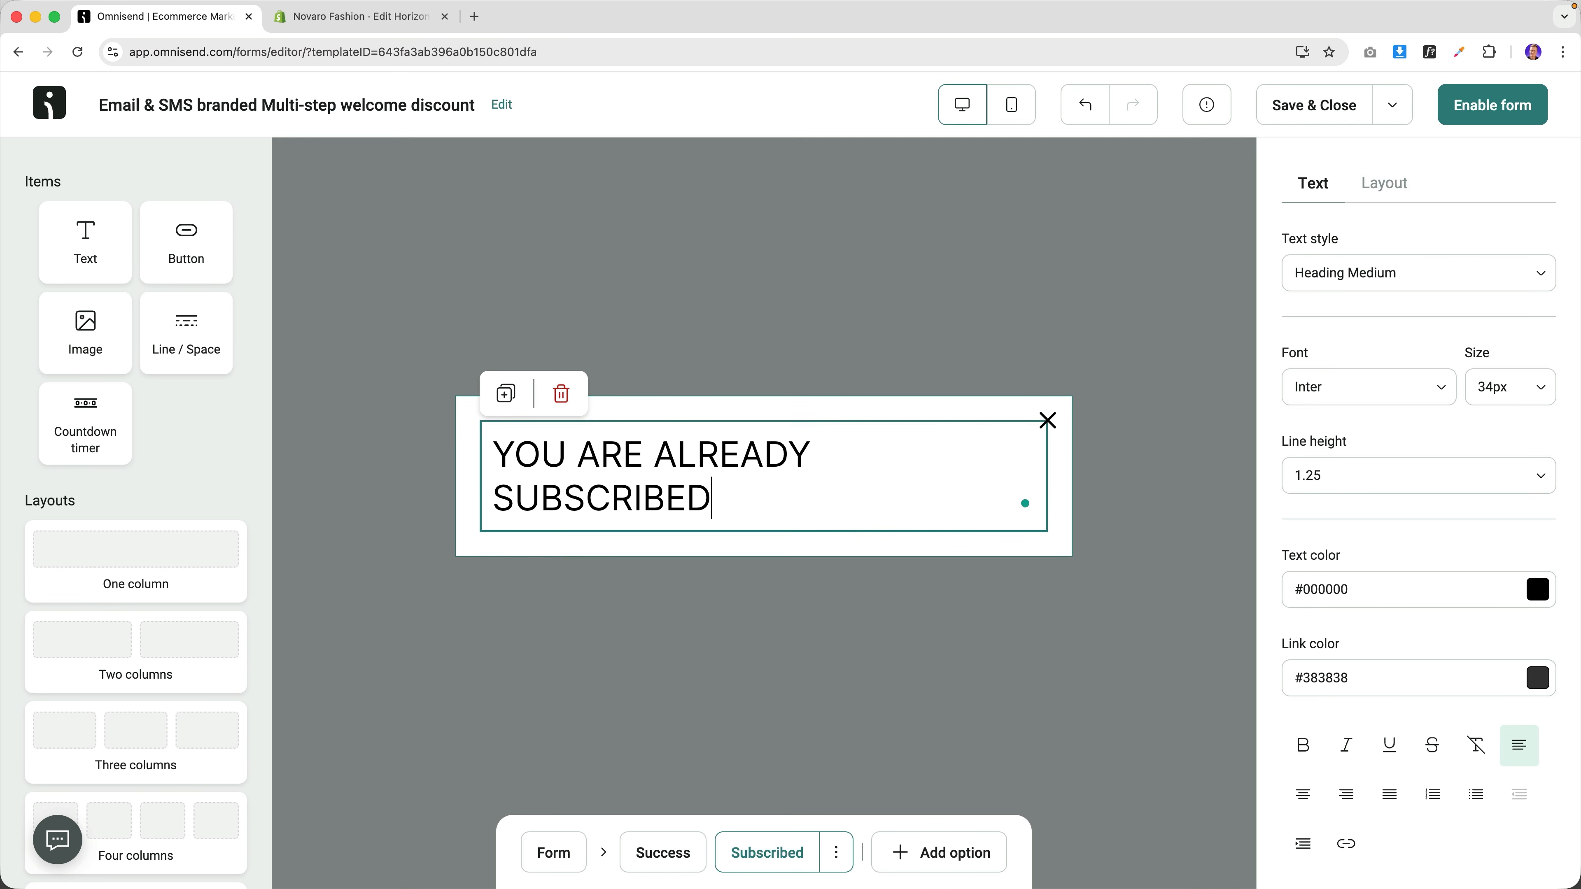
pyautogui.click(1303, 794)
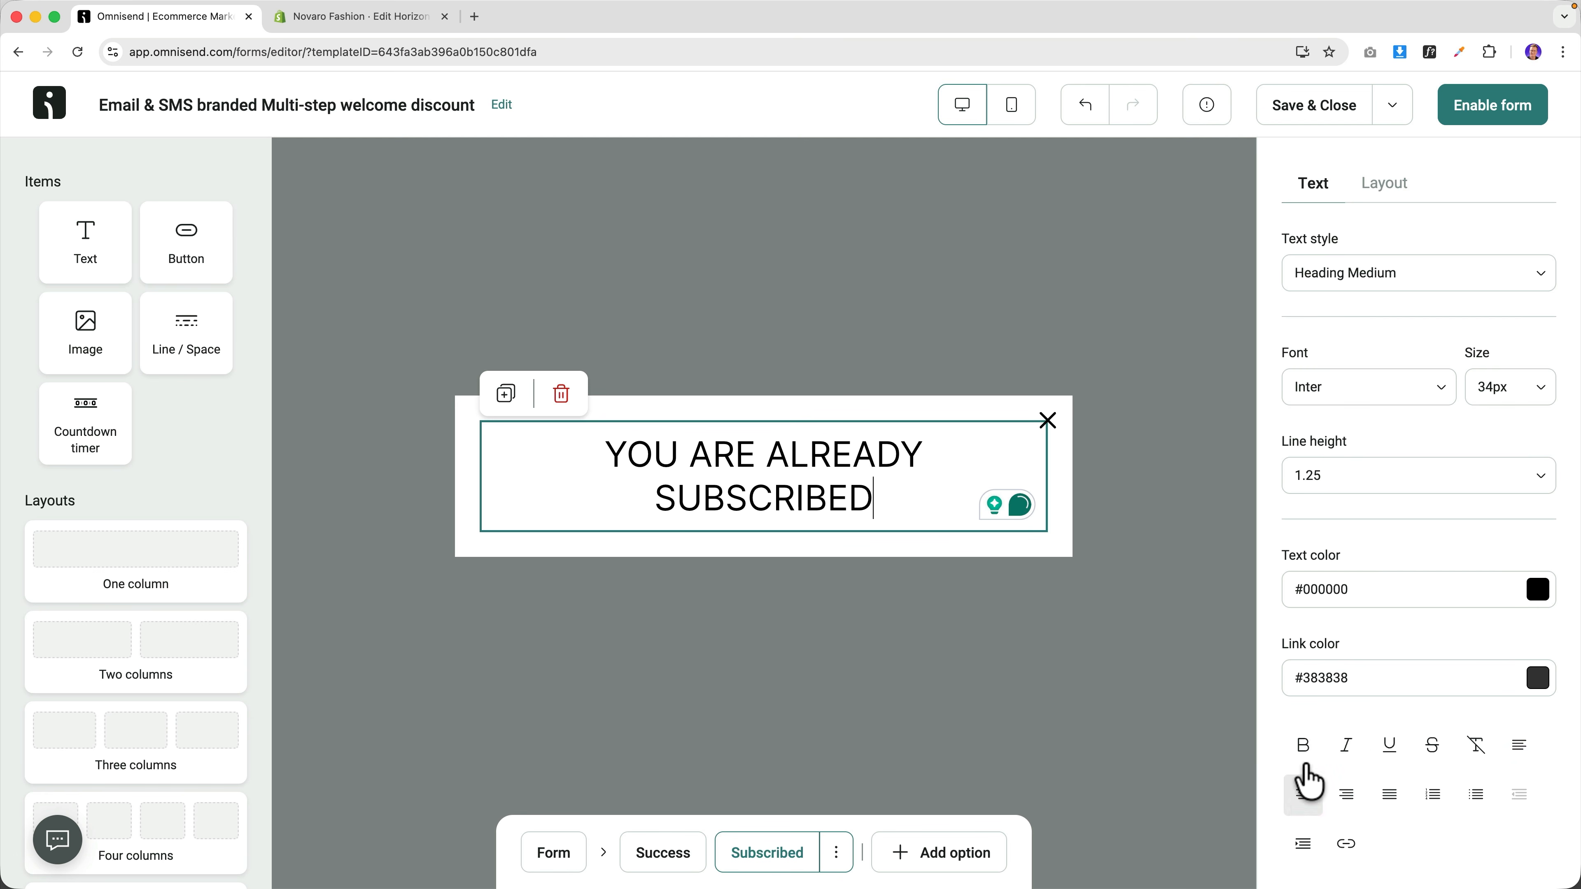
# Make the already-subscribed heading 28px and bold.
pyautogui.click(1546, 392)
pyautogui.scroll(-5, 1429, 634)
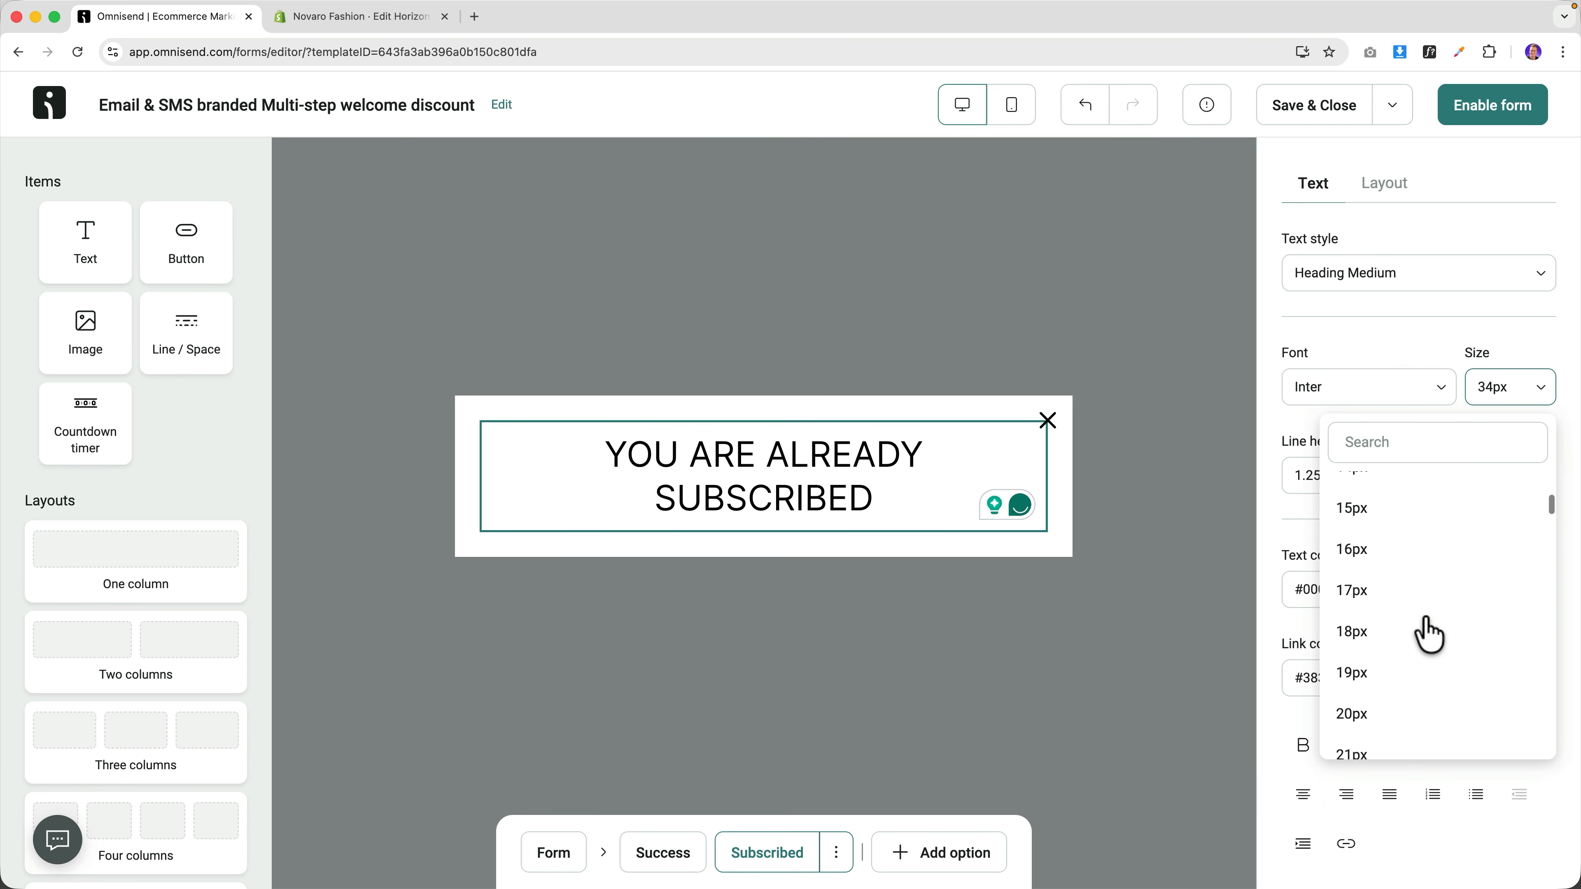
pyautogui.scroll(-3, 1429, 634)
pyautogui.click(1401, 669)
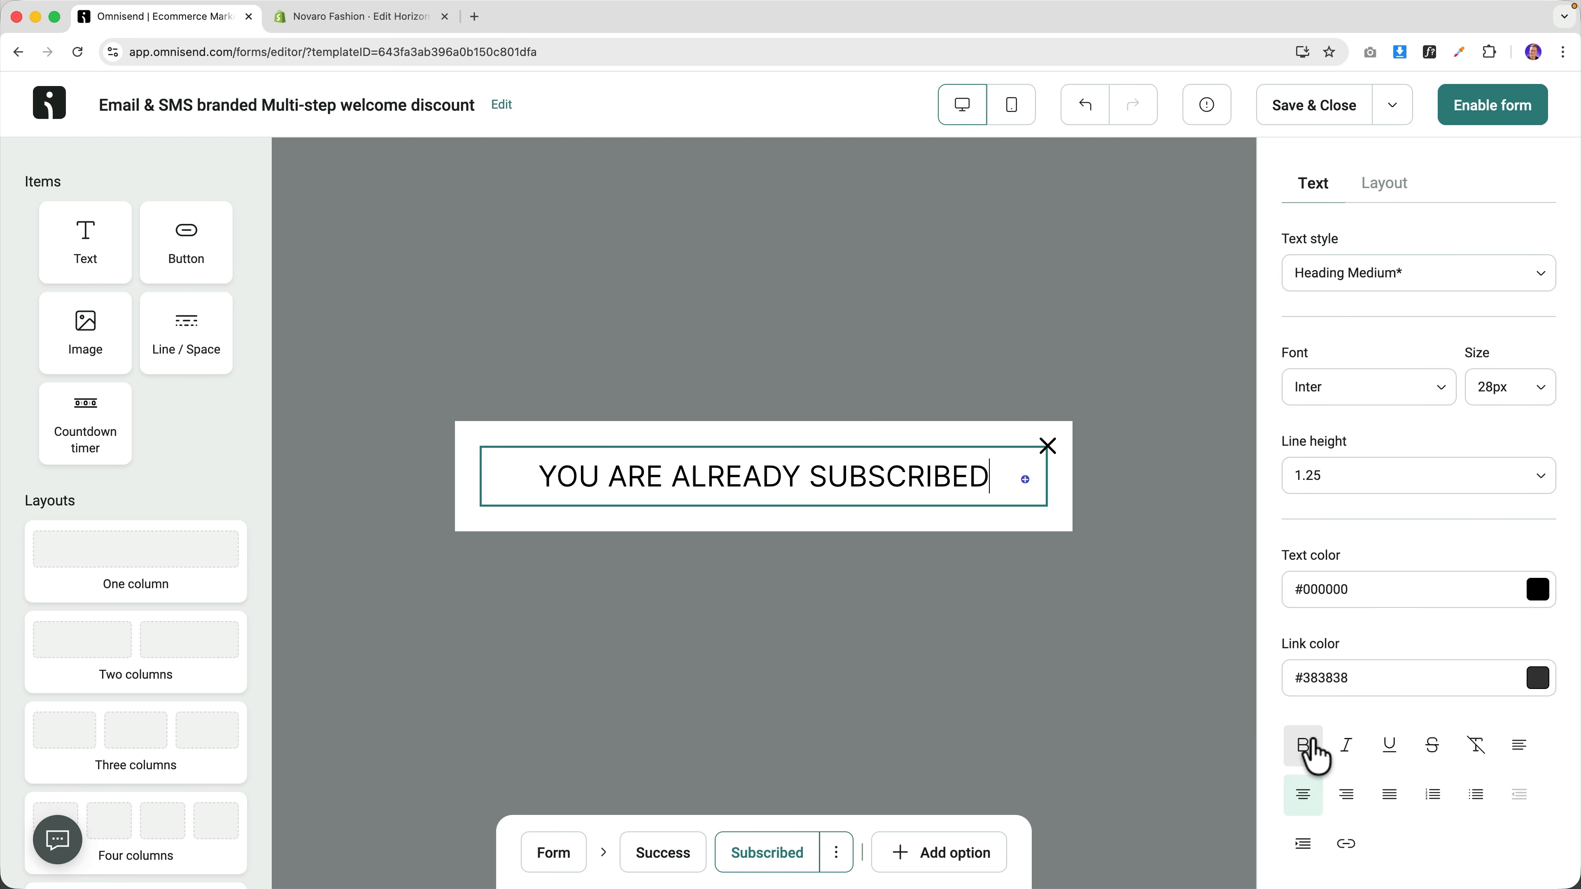
pyautogui.press('cmd+a')
pyautogui.click(1314, 757)
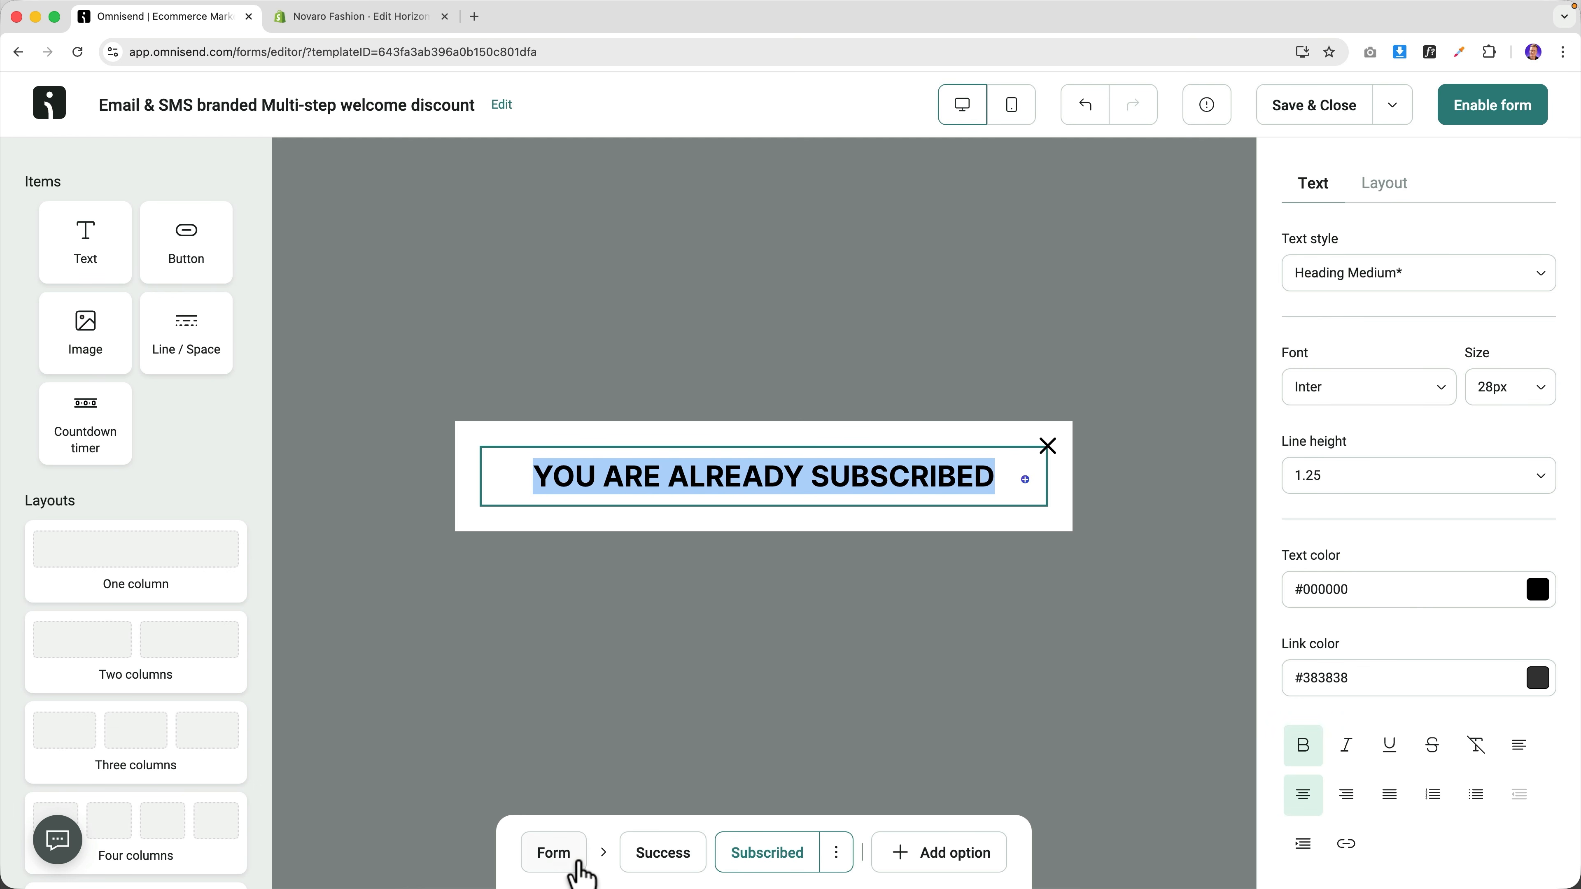
# Rename the form to 'Homepage Opt In 10% Off' and save and close it.
pyautogui.click(553, 854)
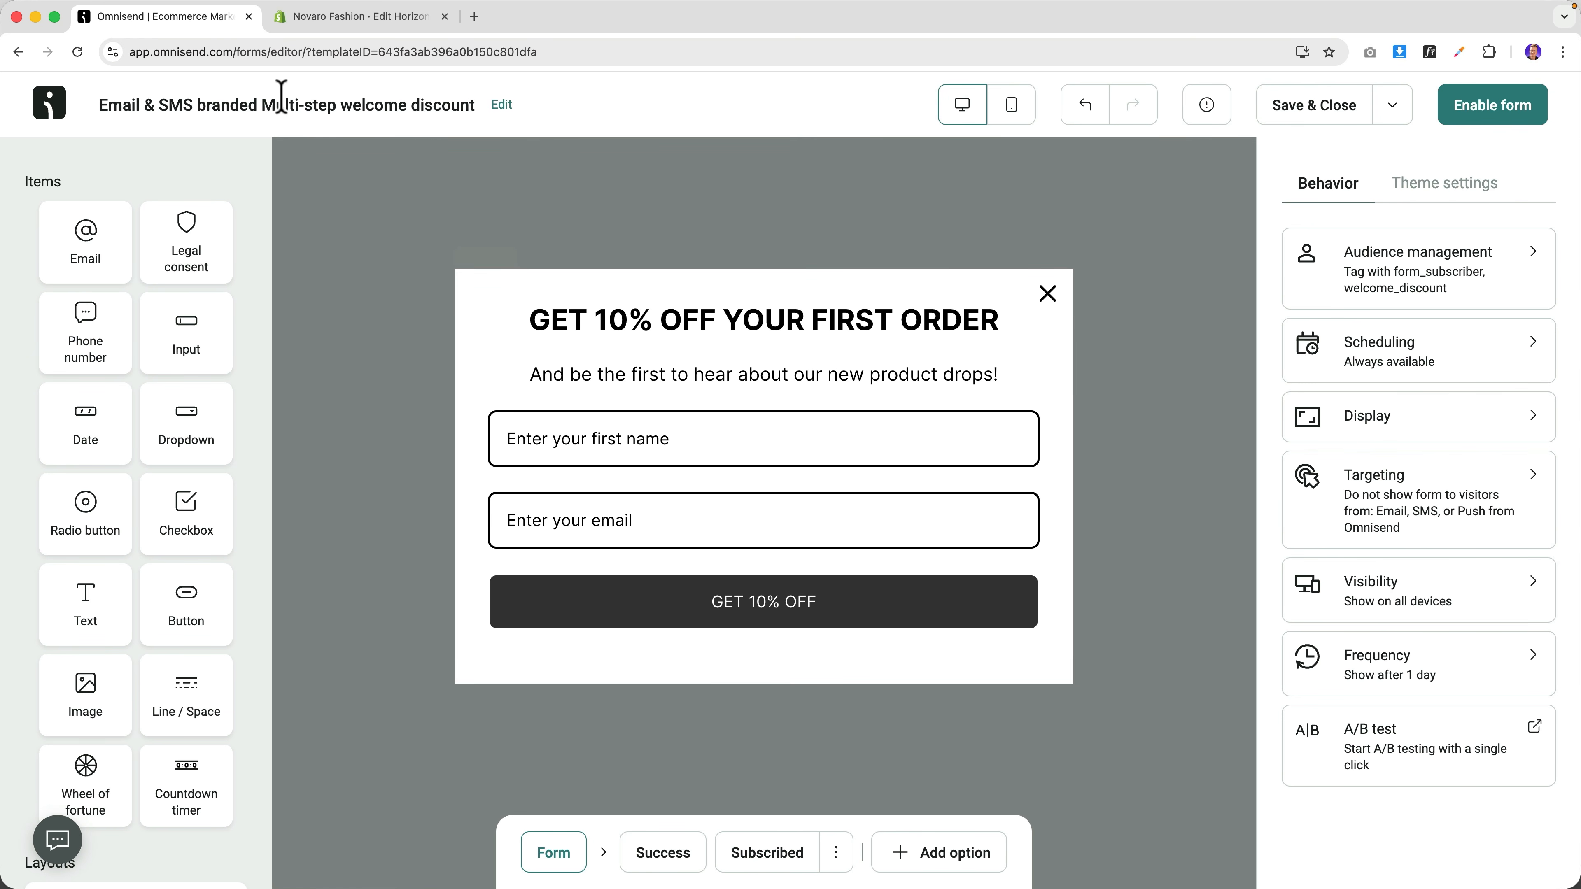
pyautogui.click(505, 106)
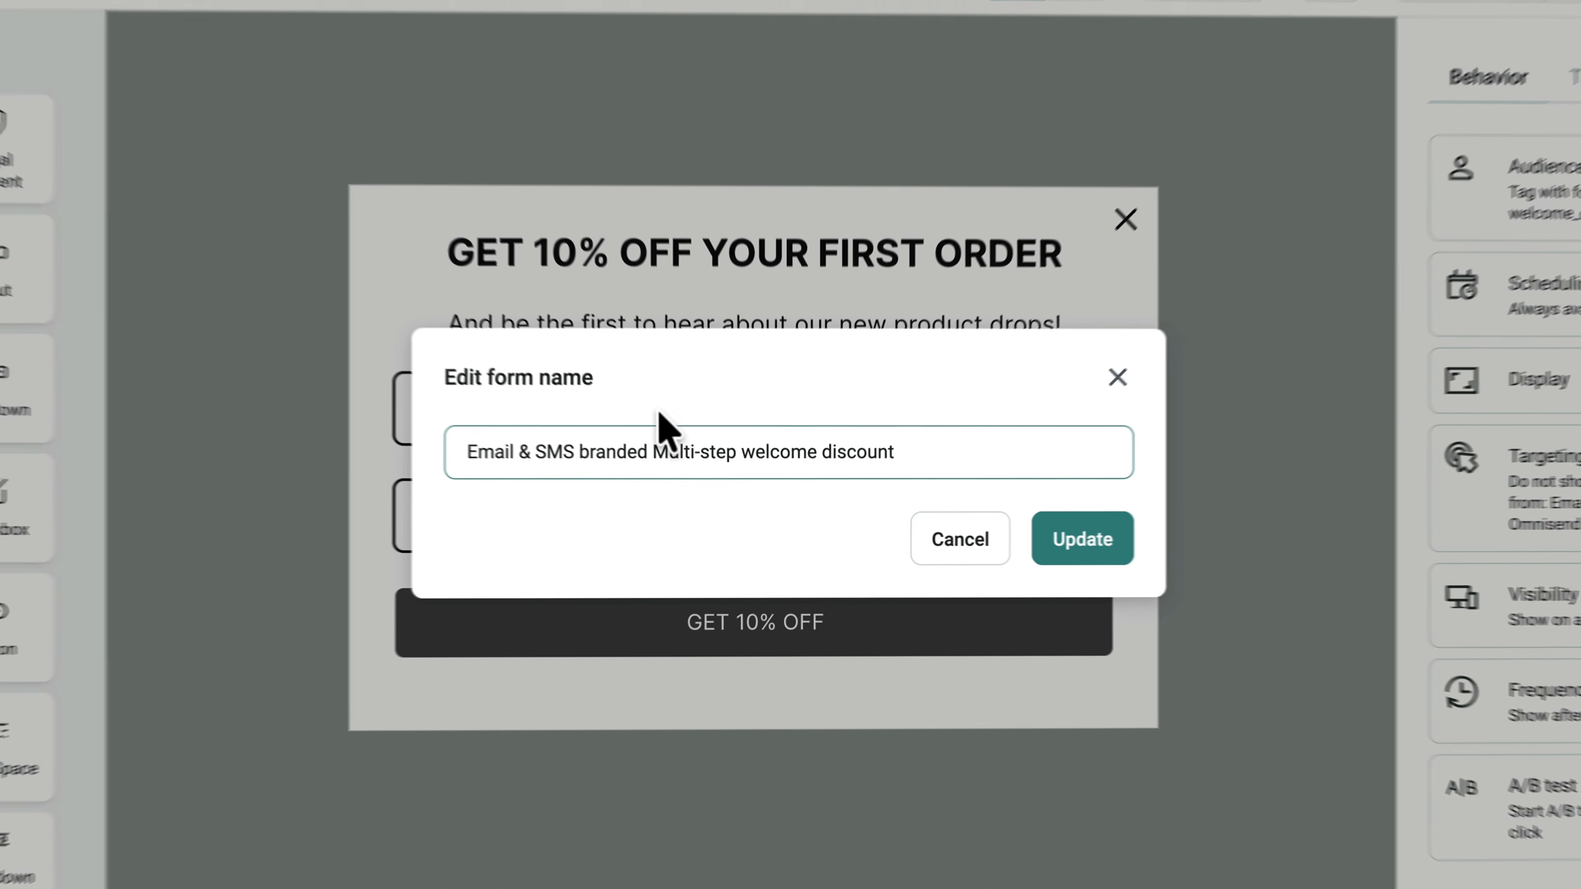
pyautogui.tripleClick(763, 458)
pyautogui.write('Homepage Opt In')
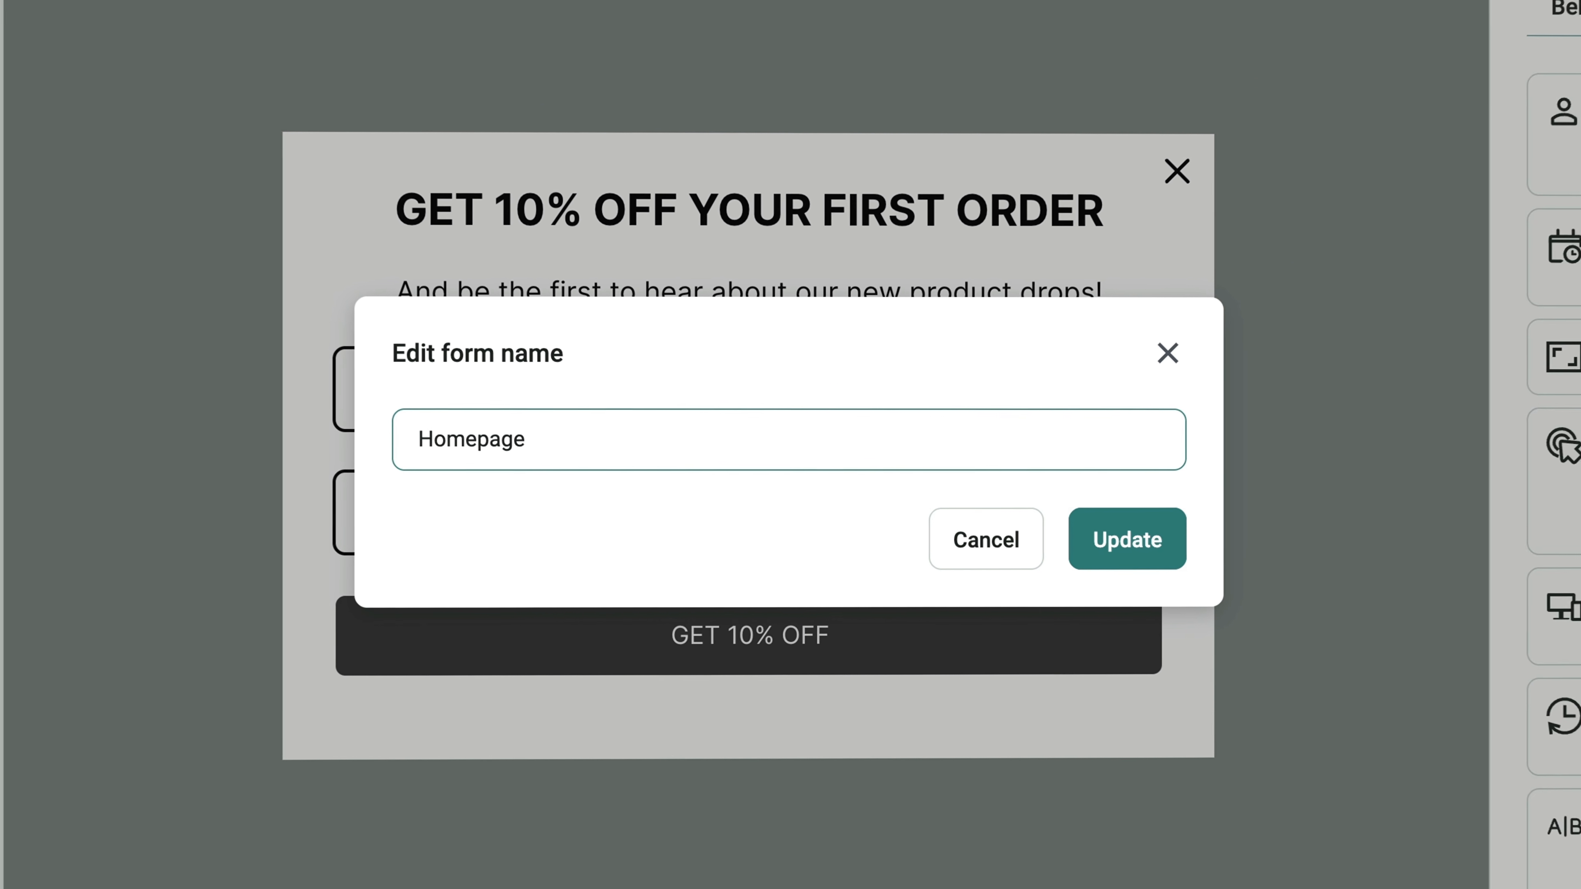
pyautogui.write(' 10% Off')
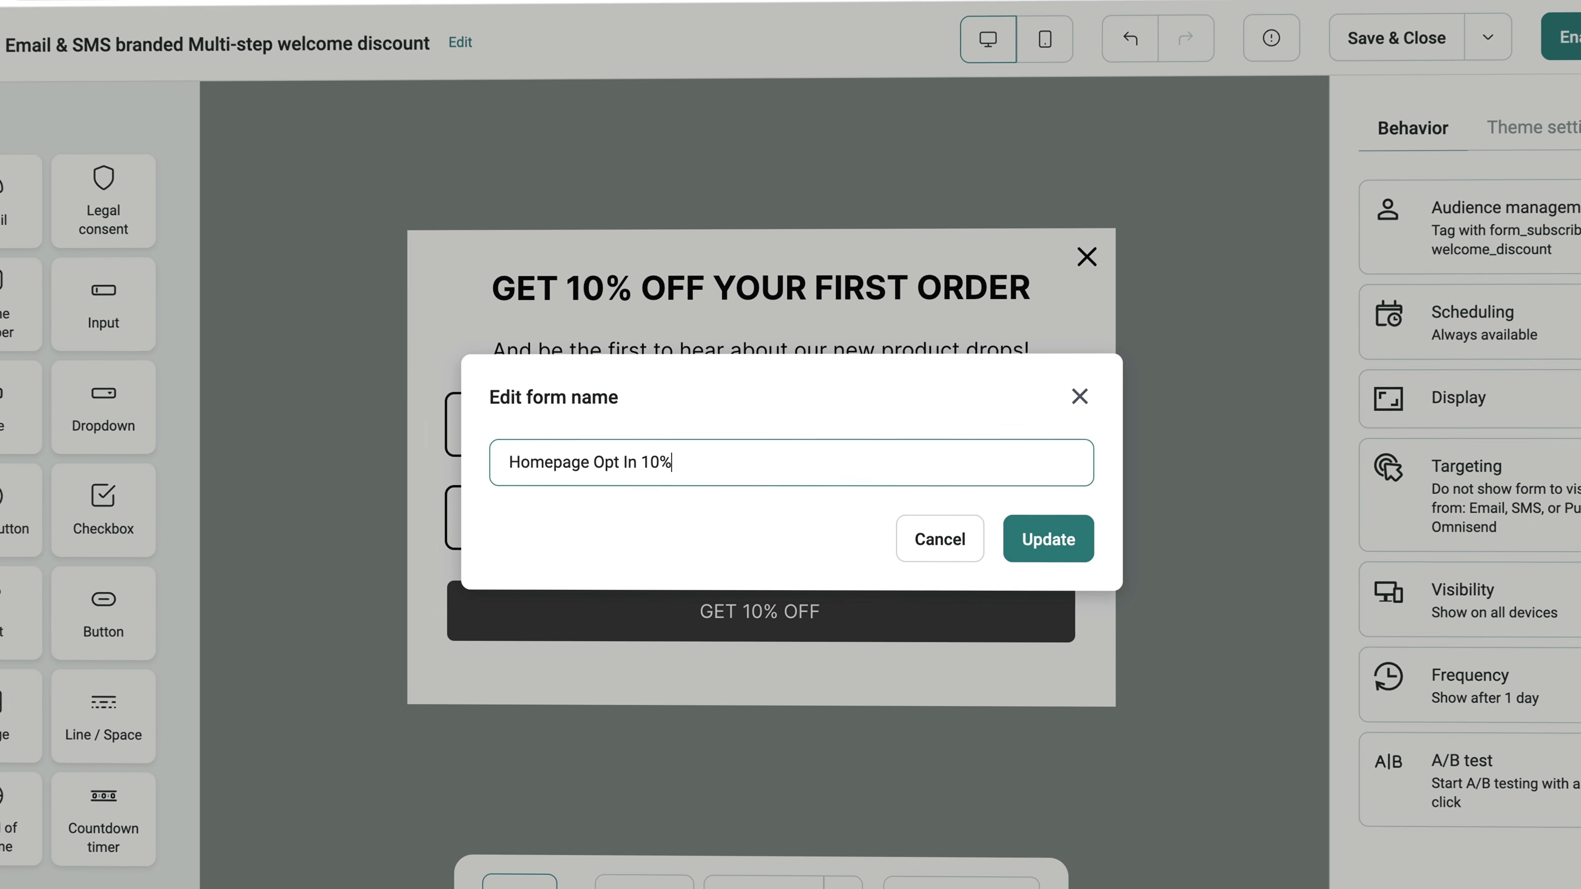
pyautogui.click(1024, 540)
pyautogui.click(1330, 115)
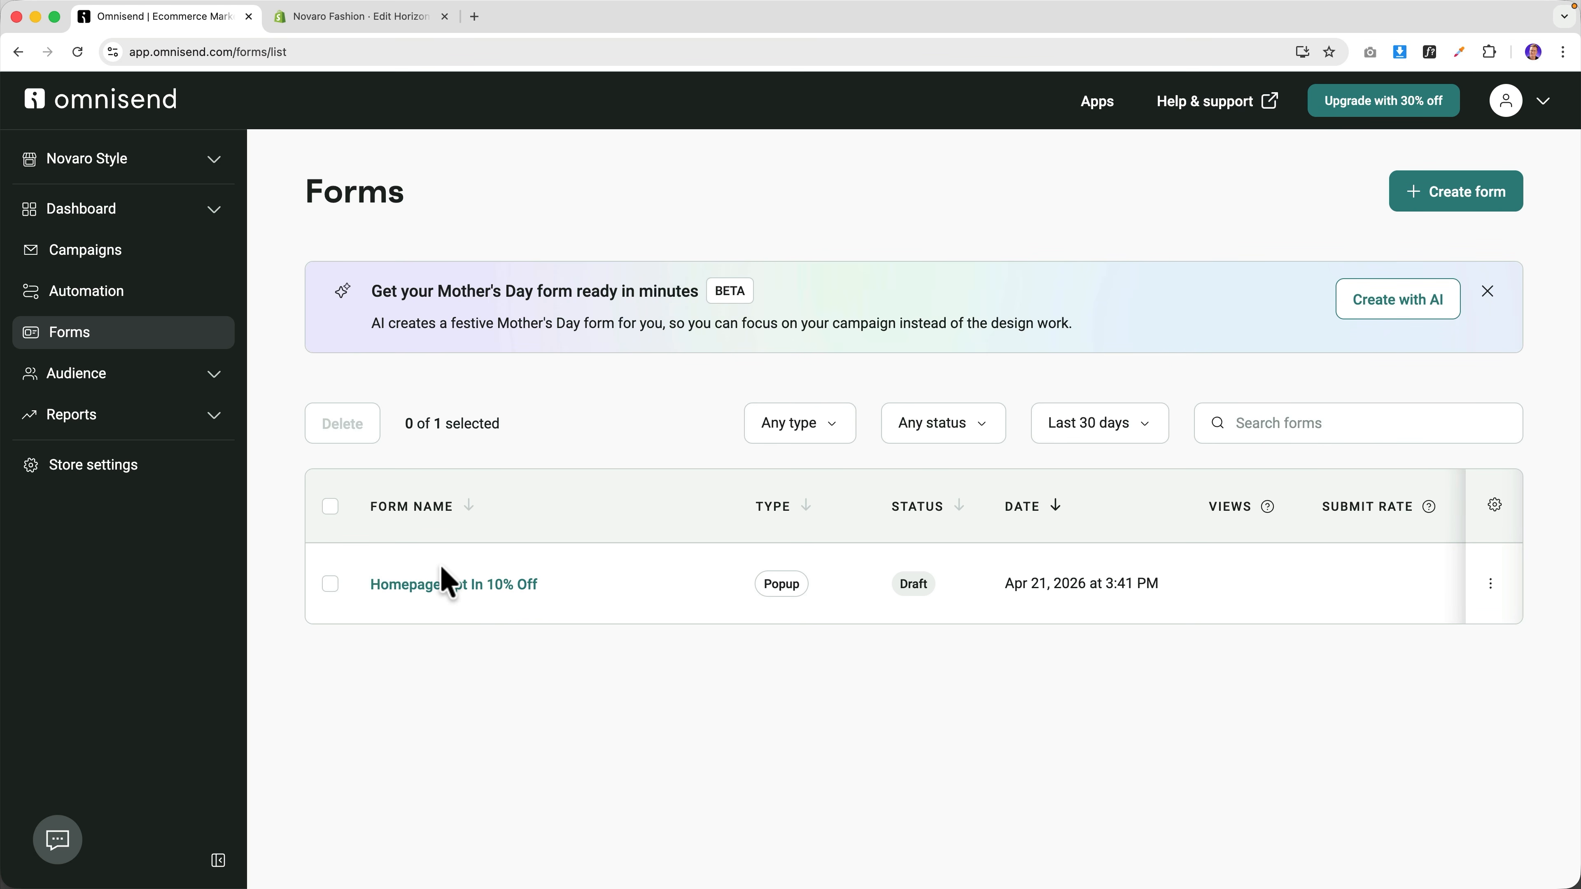
# Enable the Homepage Opt In 10% Off form, staying on the free plan.
pyautogui.click(434, 586)
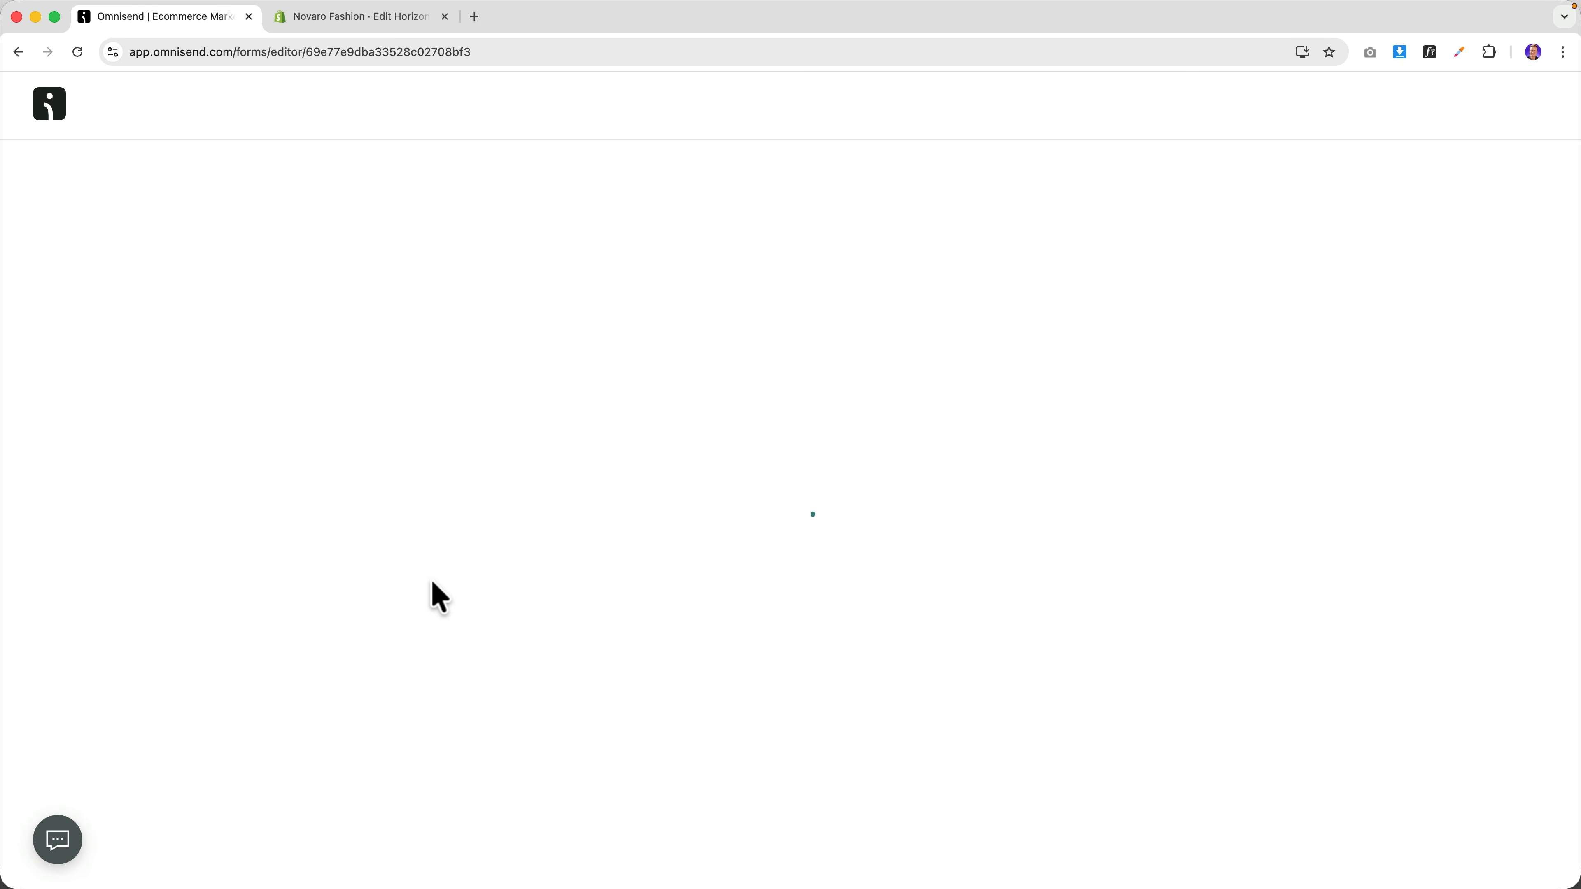
pyautogui.click(1509, 115)
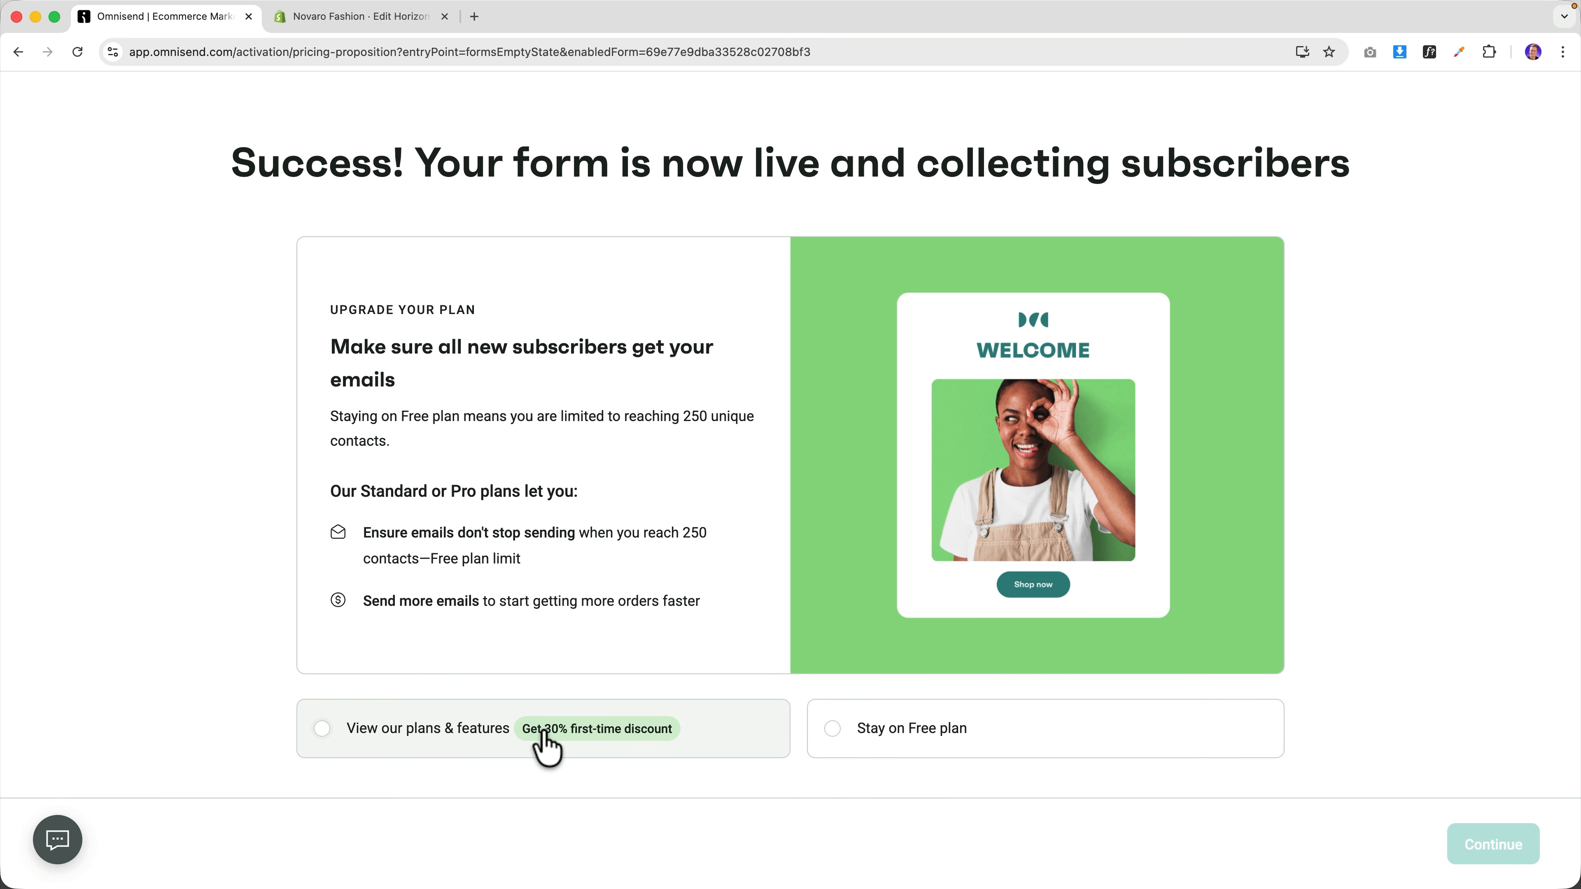
pyautogui.click(870, 732)
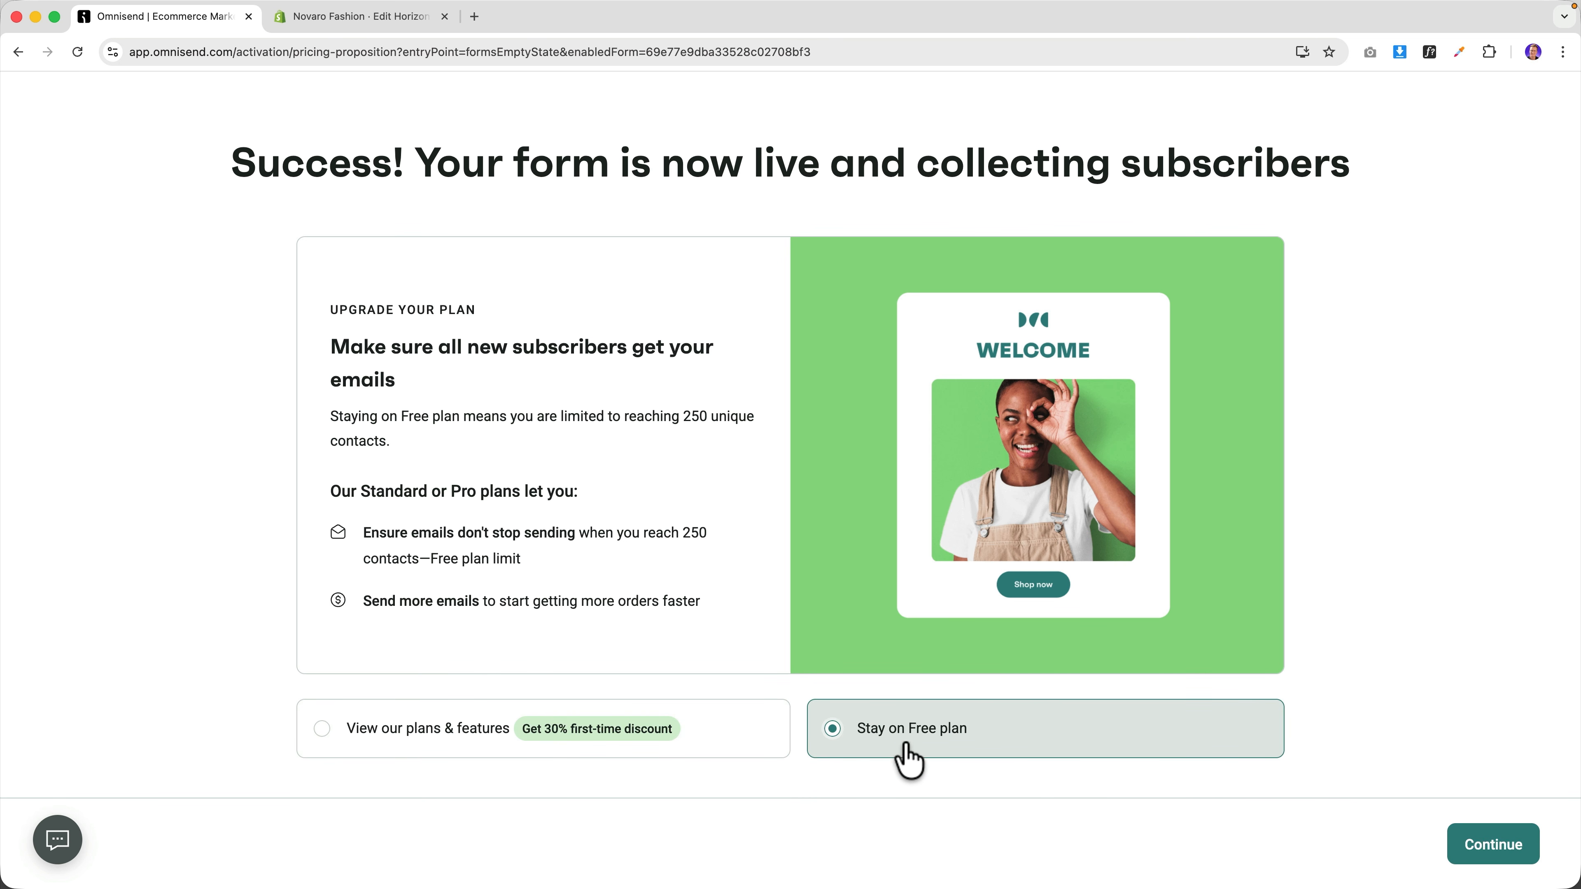
pyautogui.click(1492, 847)
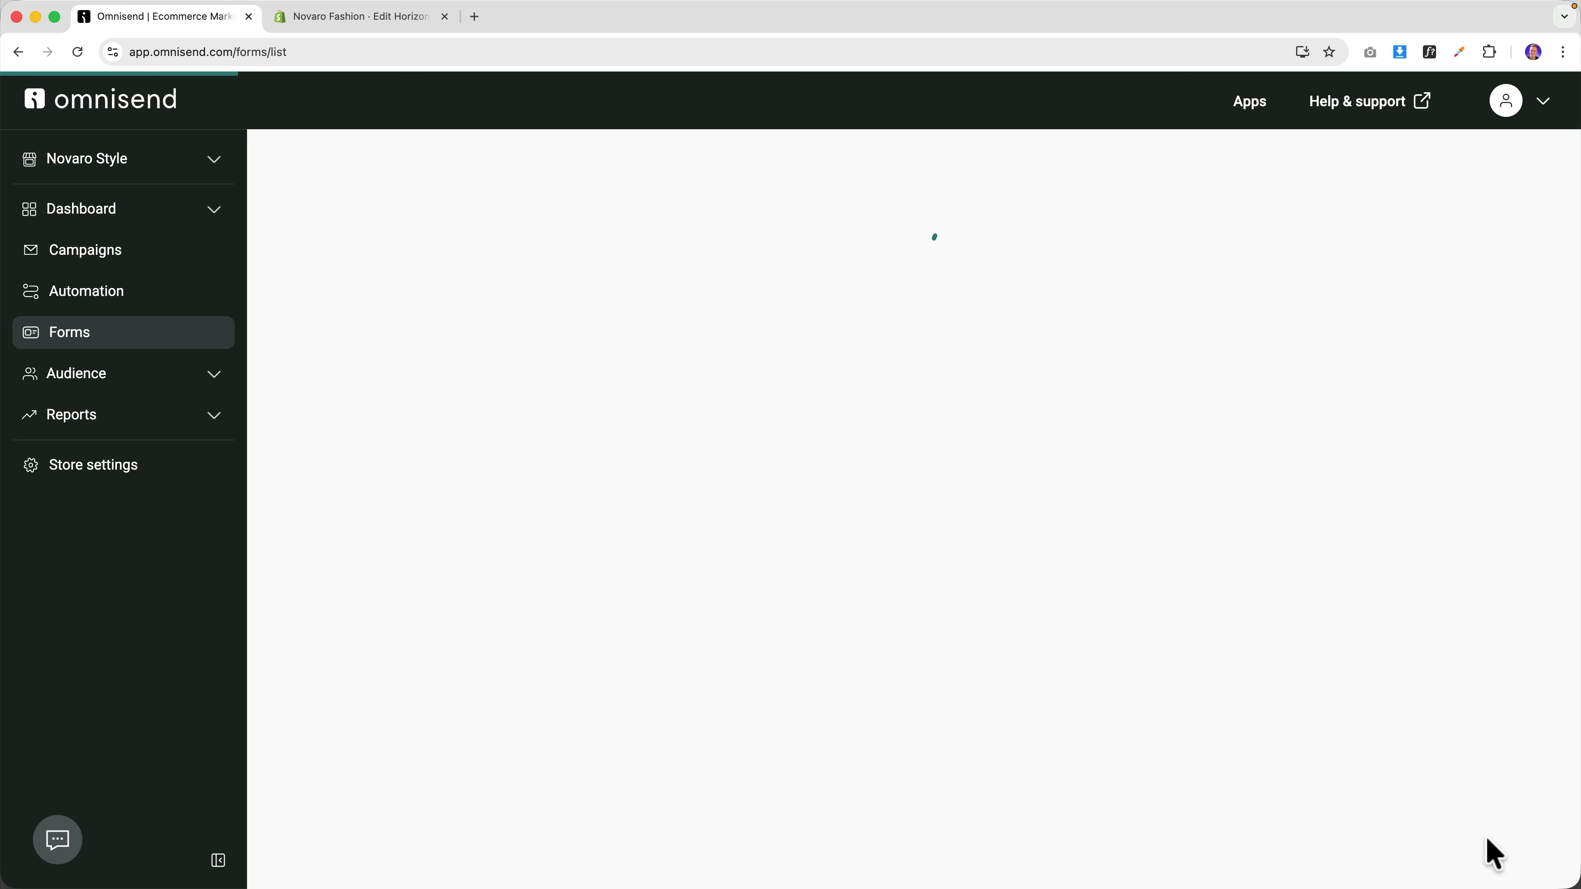
pyautogui.click(387, 25)
# View the live Novaro storefront, confirm the 10% signup popup appears, and dismiss it.
pyautogui.click(26, 105)
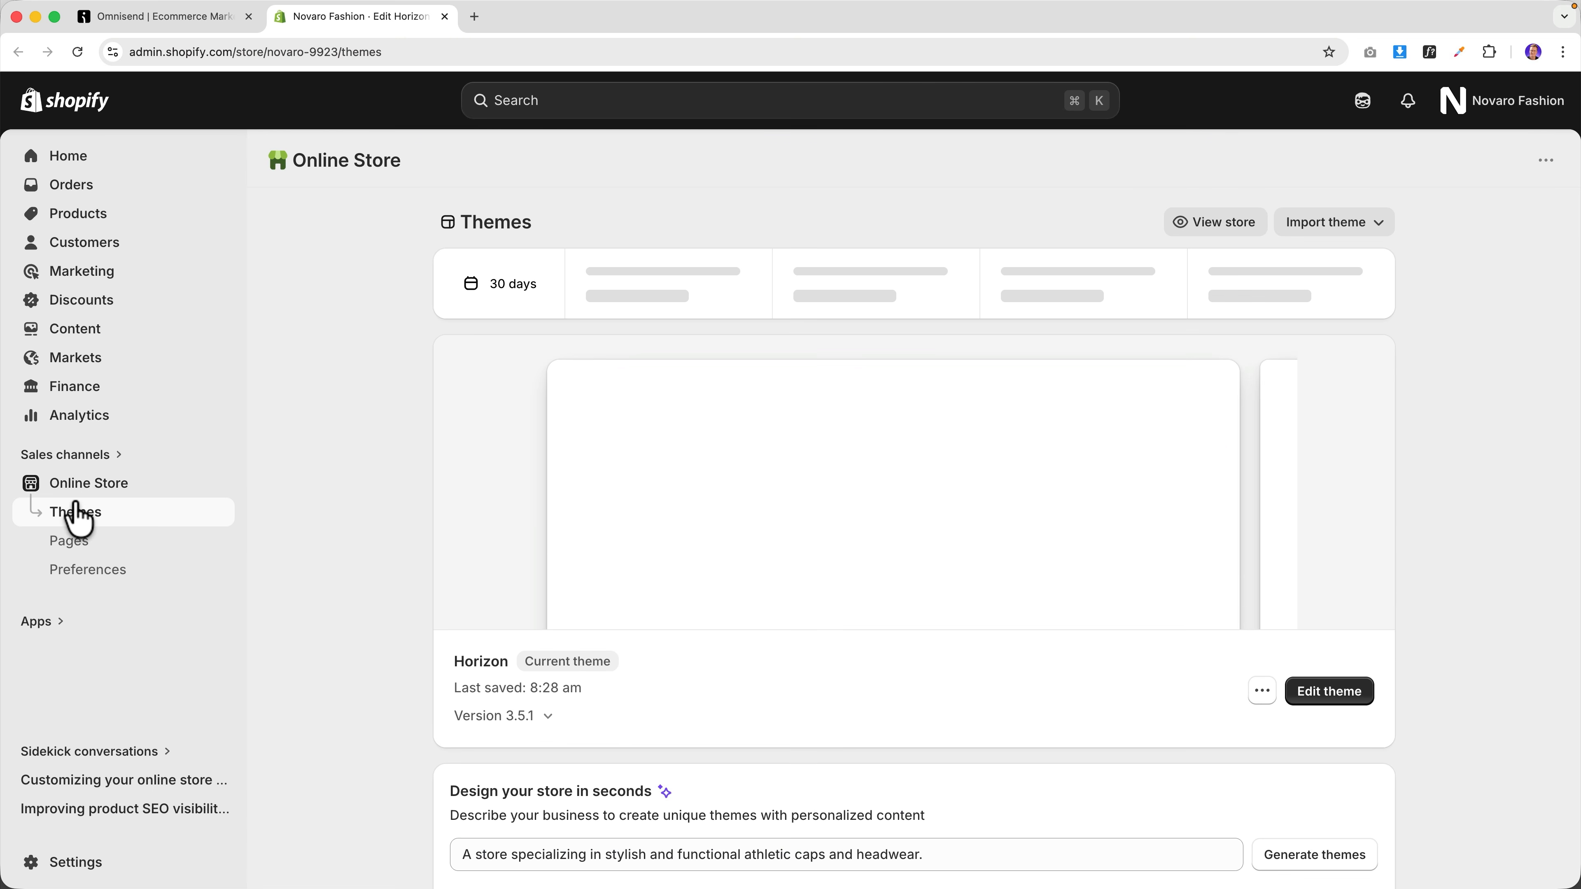
pyautogui.click(1210, 225)
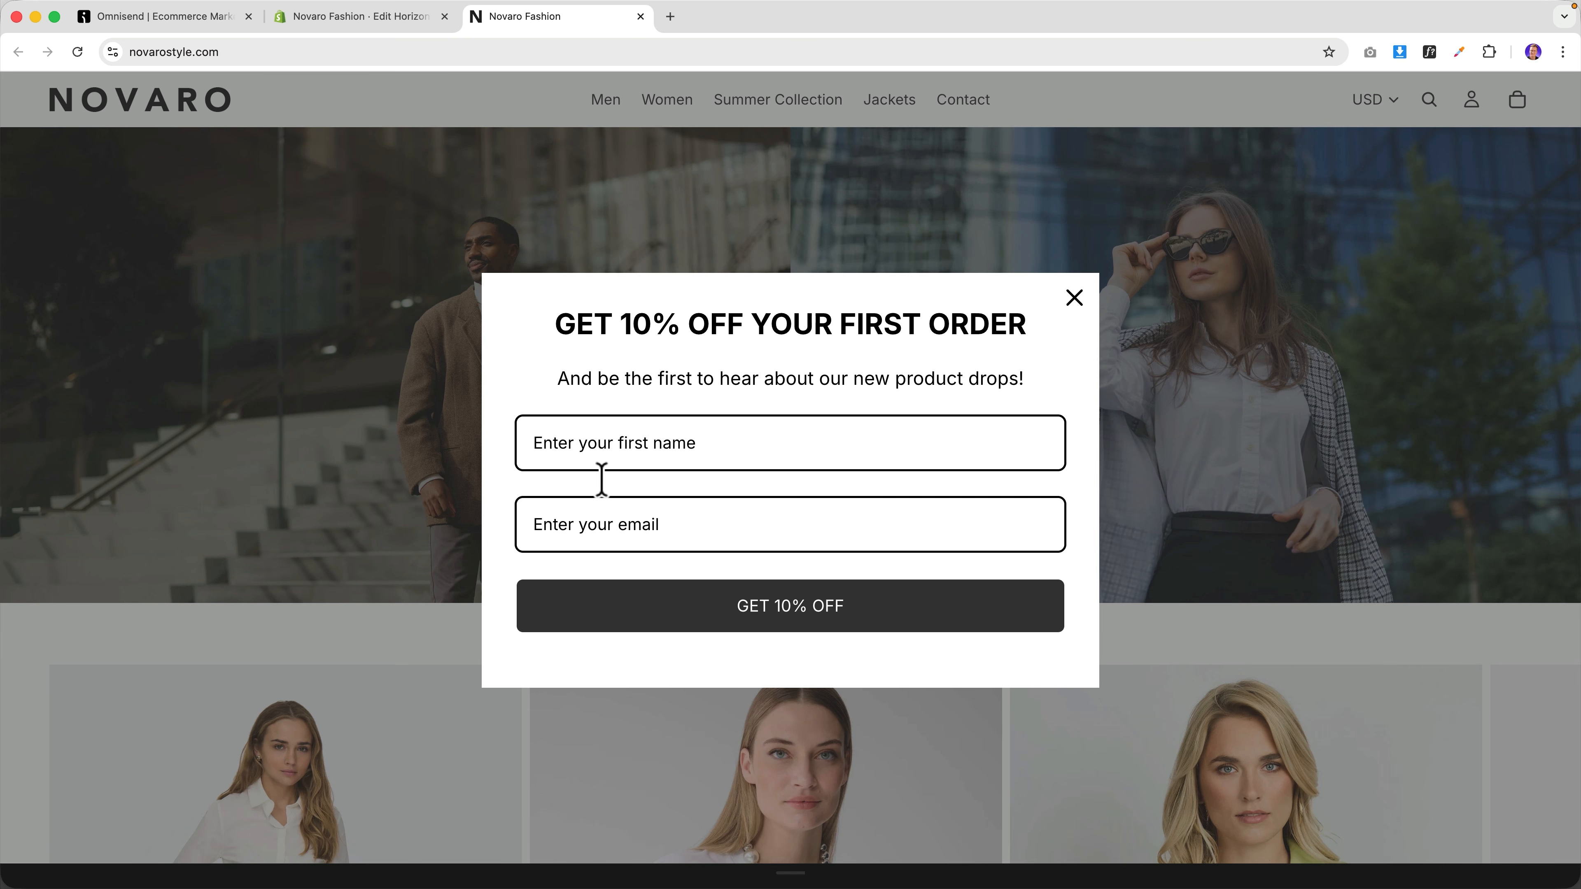
pyautogui.scroll(-6, 1034, 523)
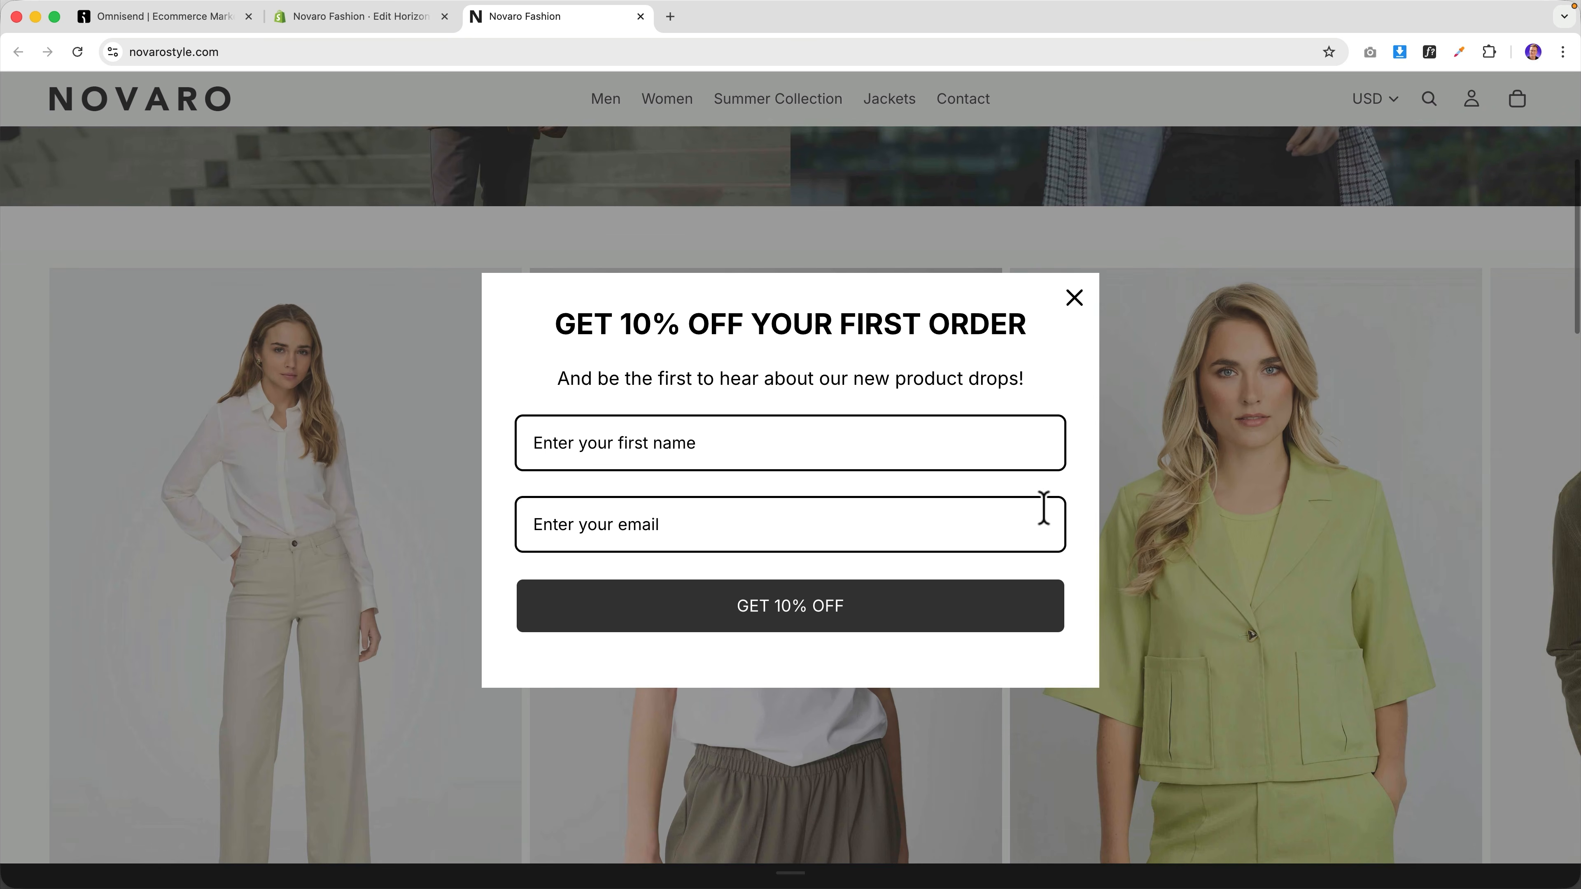
pyautogui.scroll(6, 1045, 512)
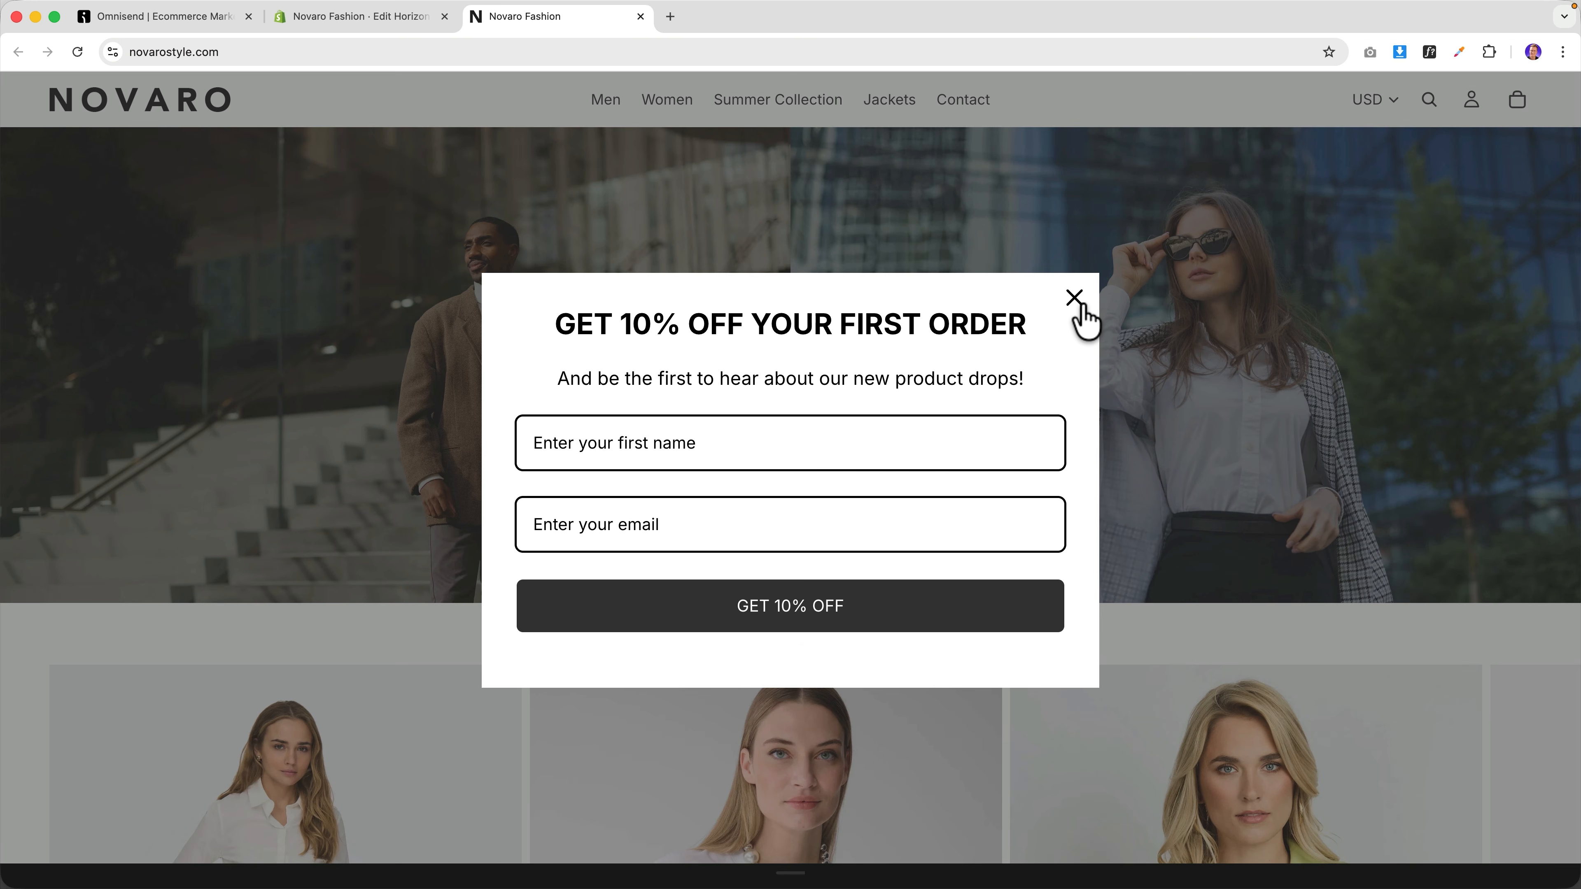
pyautogui.click(1075, 299)
pyautogui.click(139, 17)
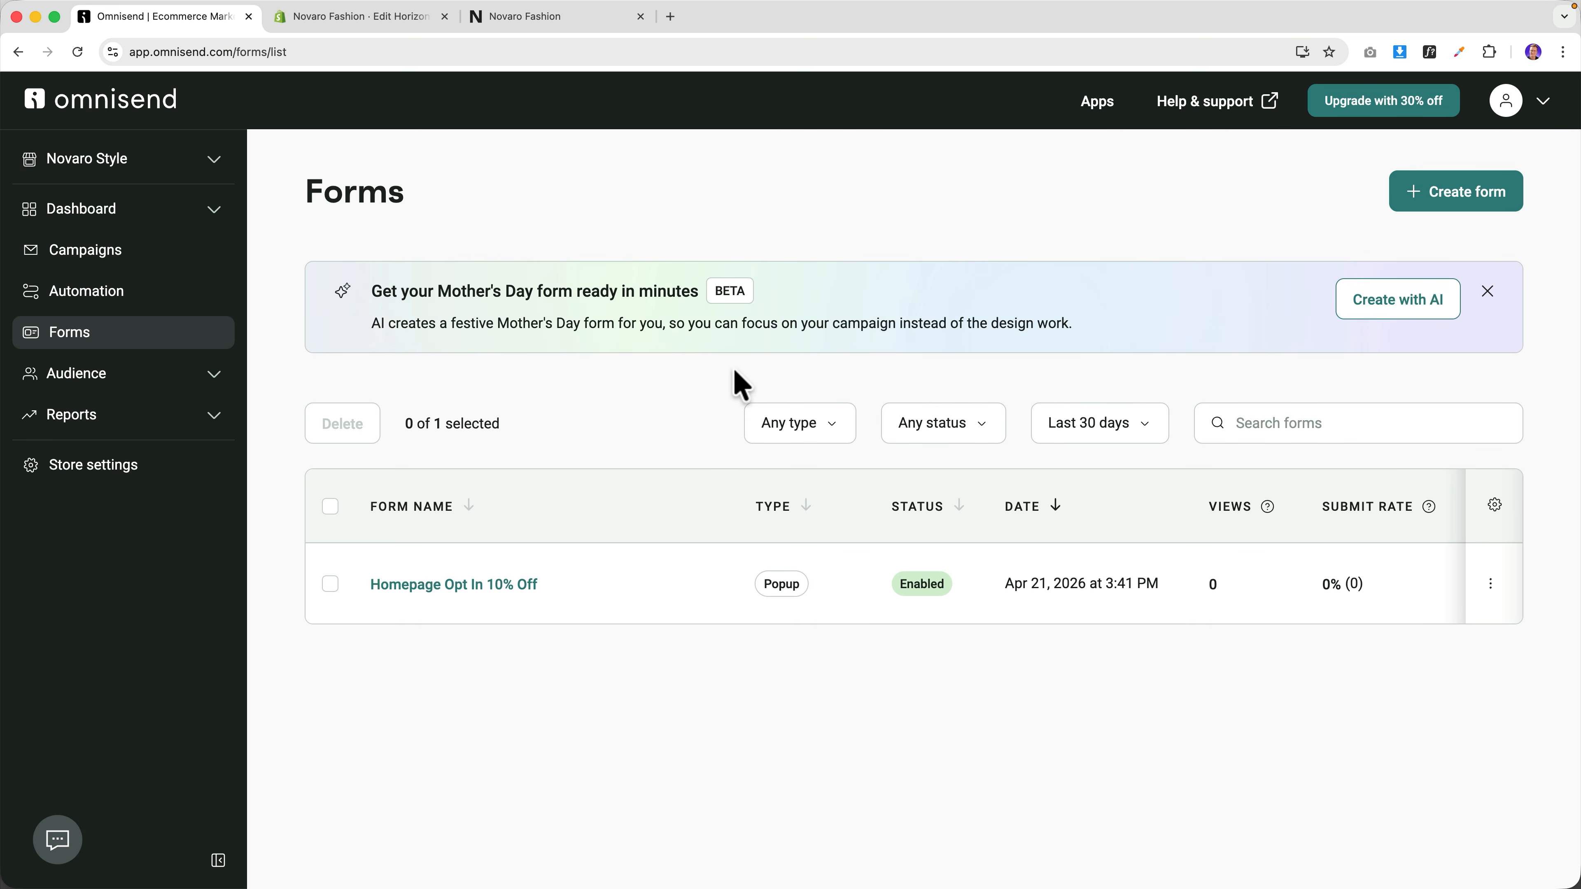
# Open the form's scheduling settings, adding and then clearing a start date.
pyautogui.click(435, 587)
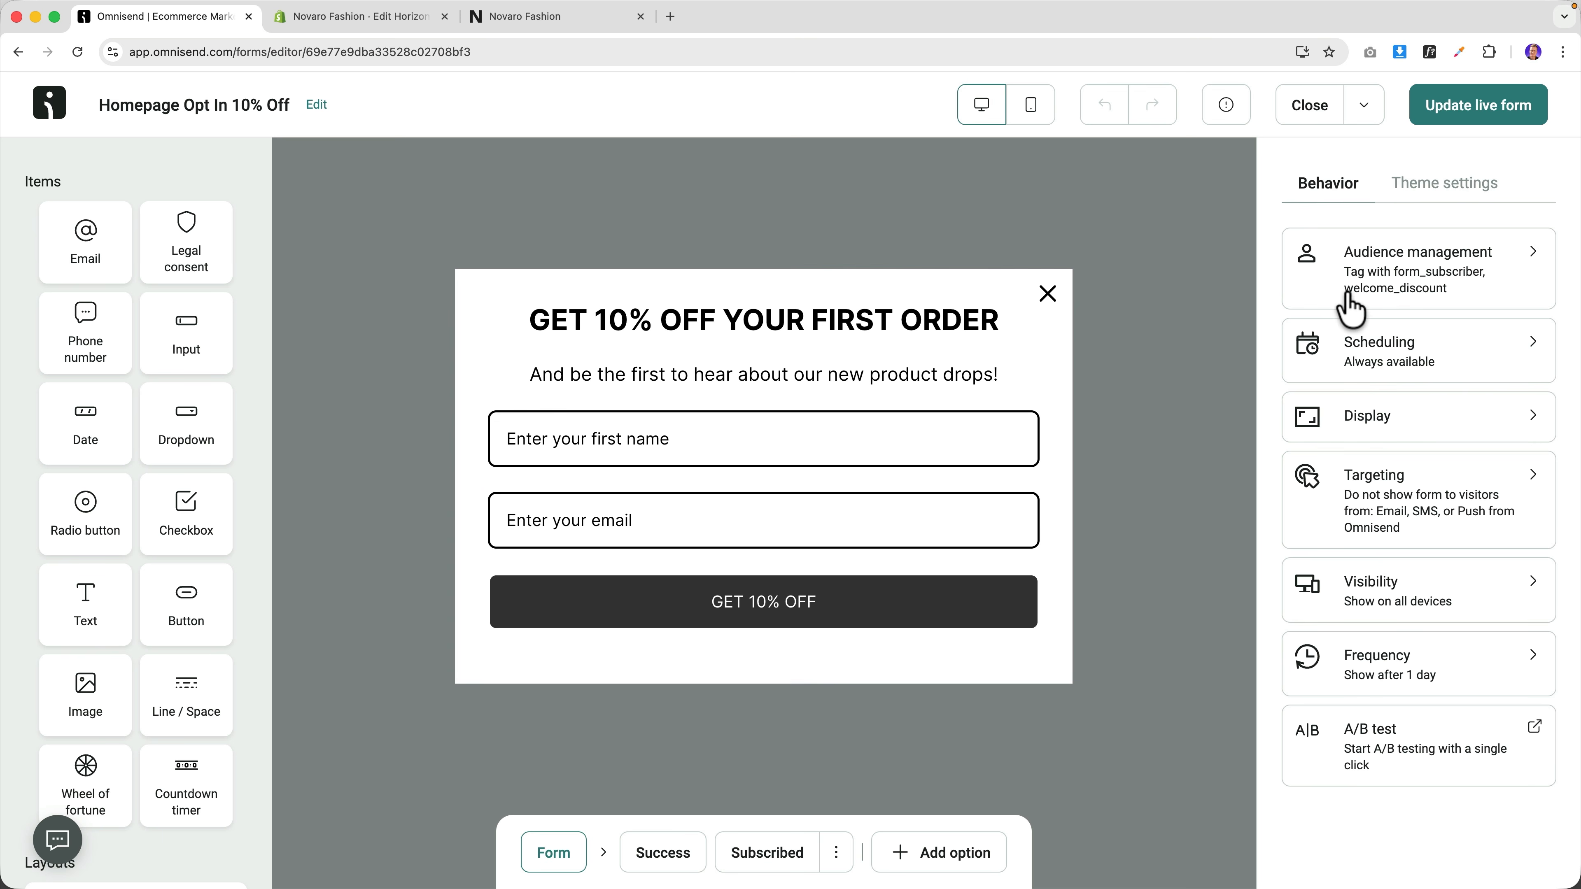
pyautogui.click(1379, 354)
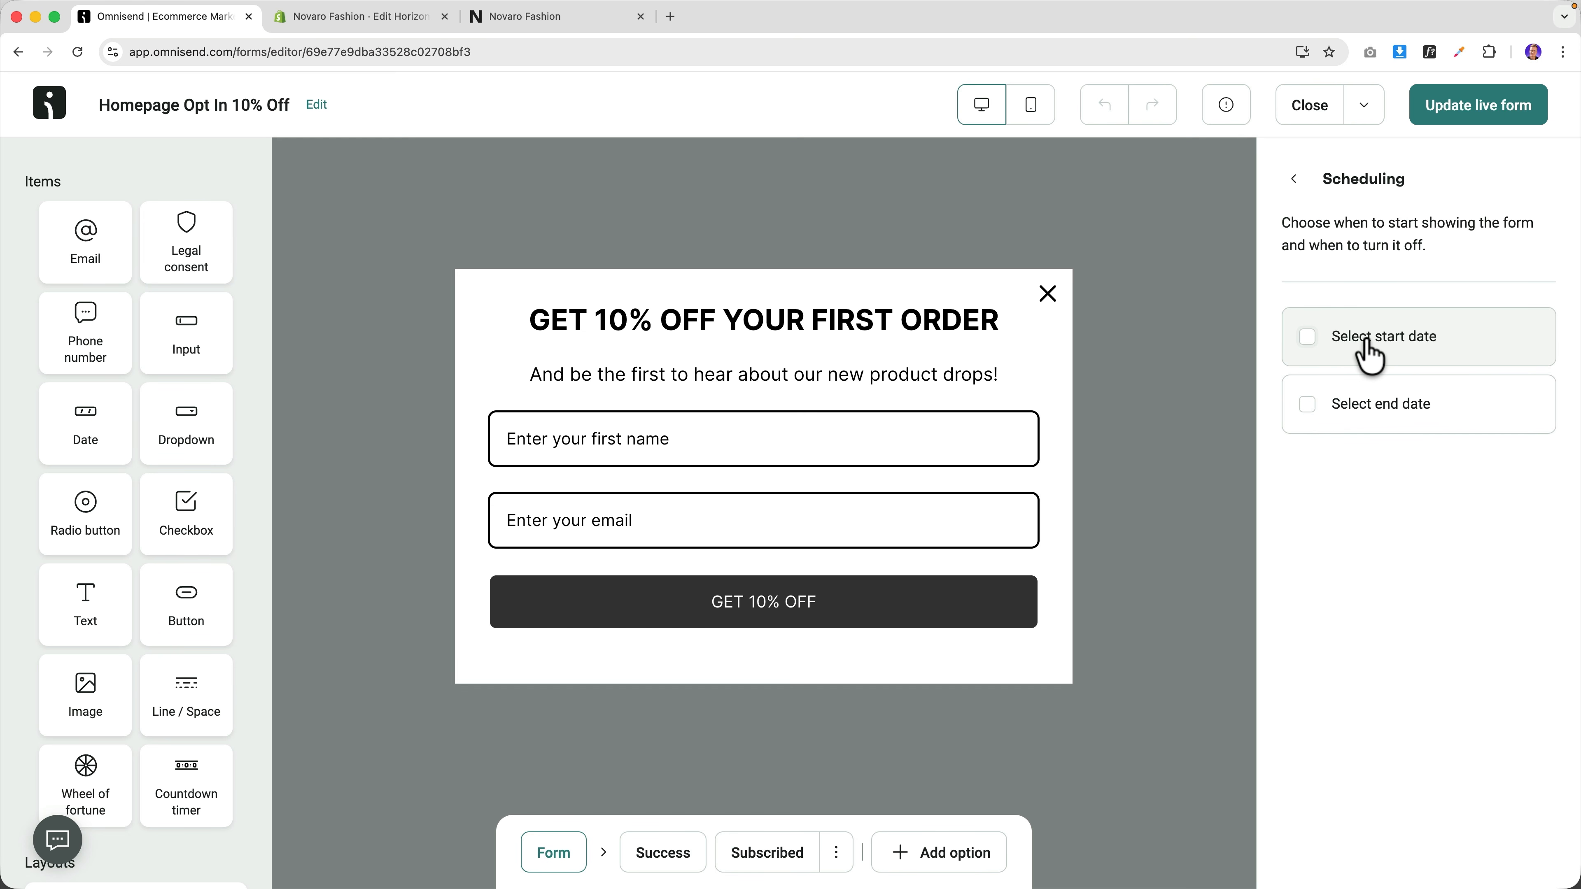
pyautogui.click(1370, 355)
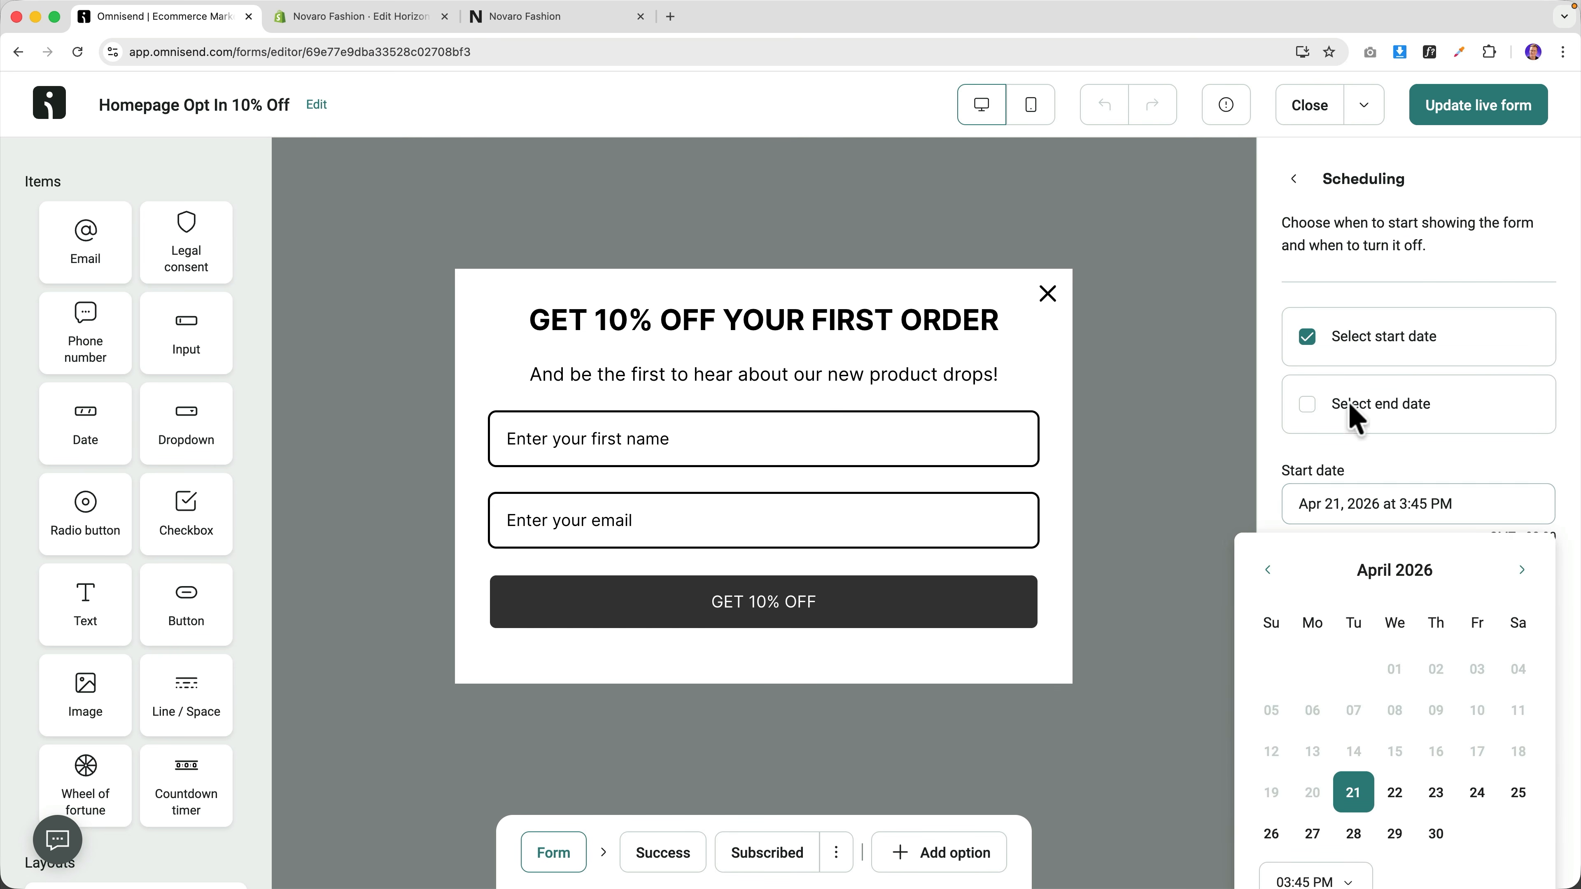
pyautogui.click(1308, 337)
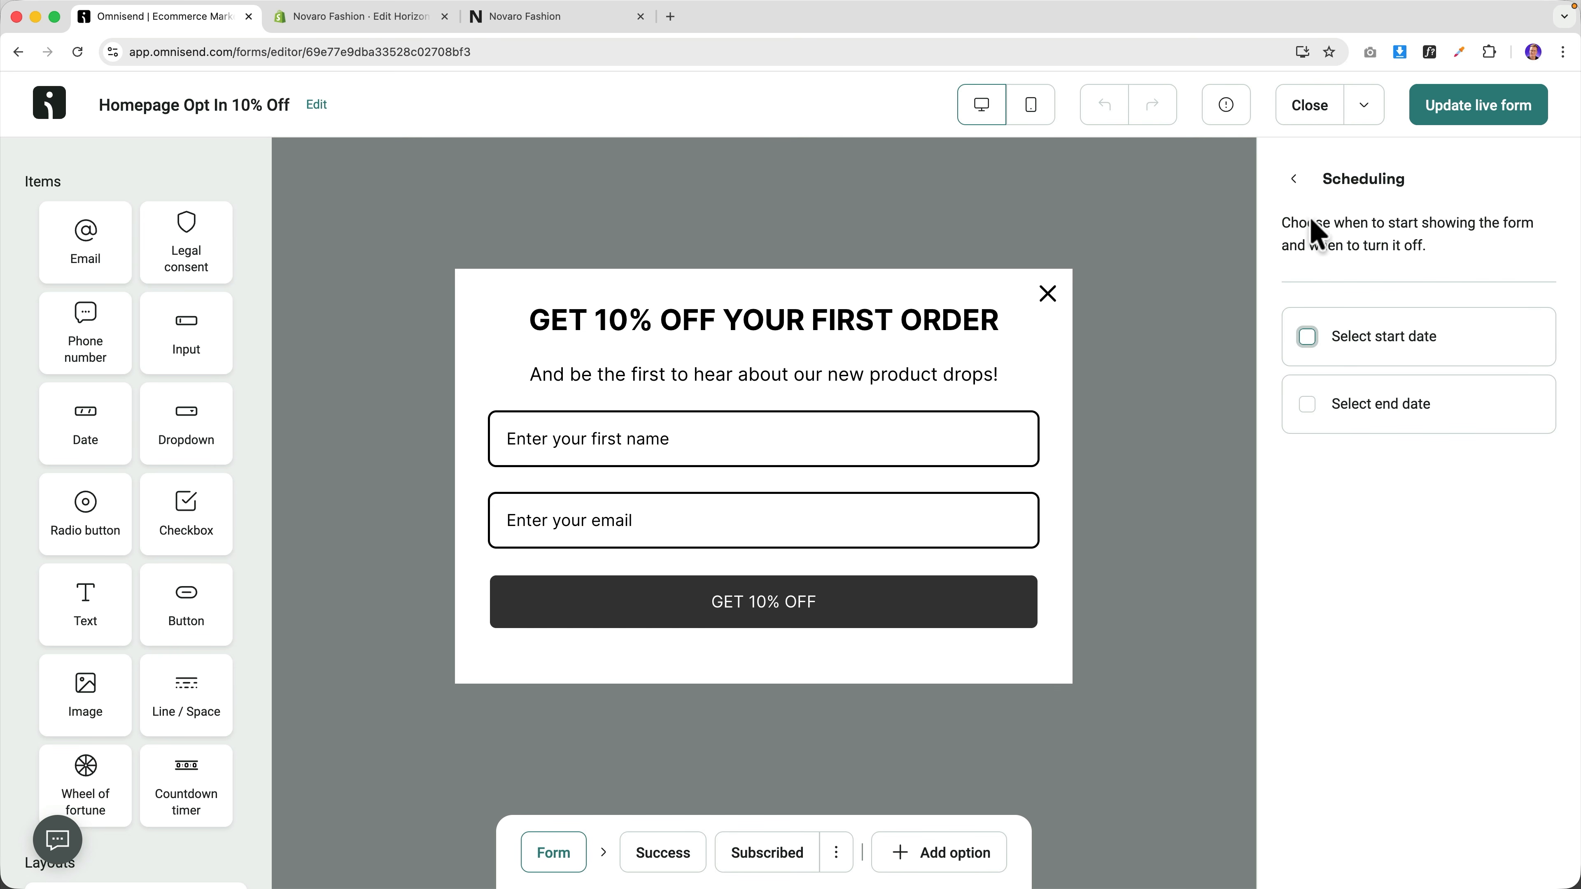
pyautogui.click(1295, 181)
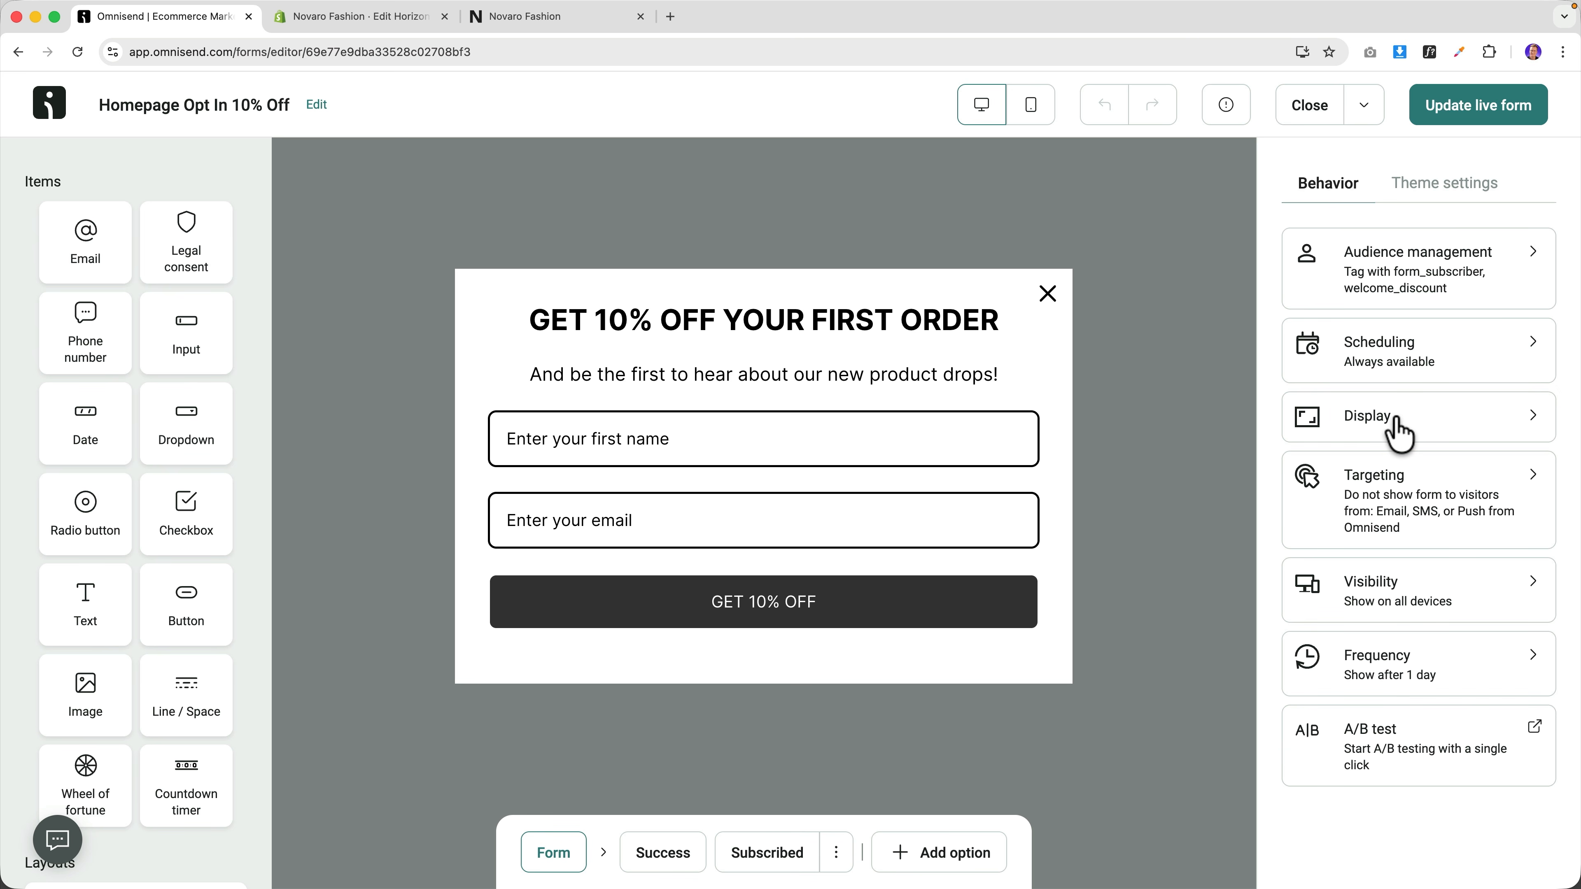
# Show the popup after time on page, scroll depth, or exit intent.
pyautogui.click(1400, 434)
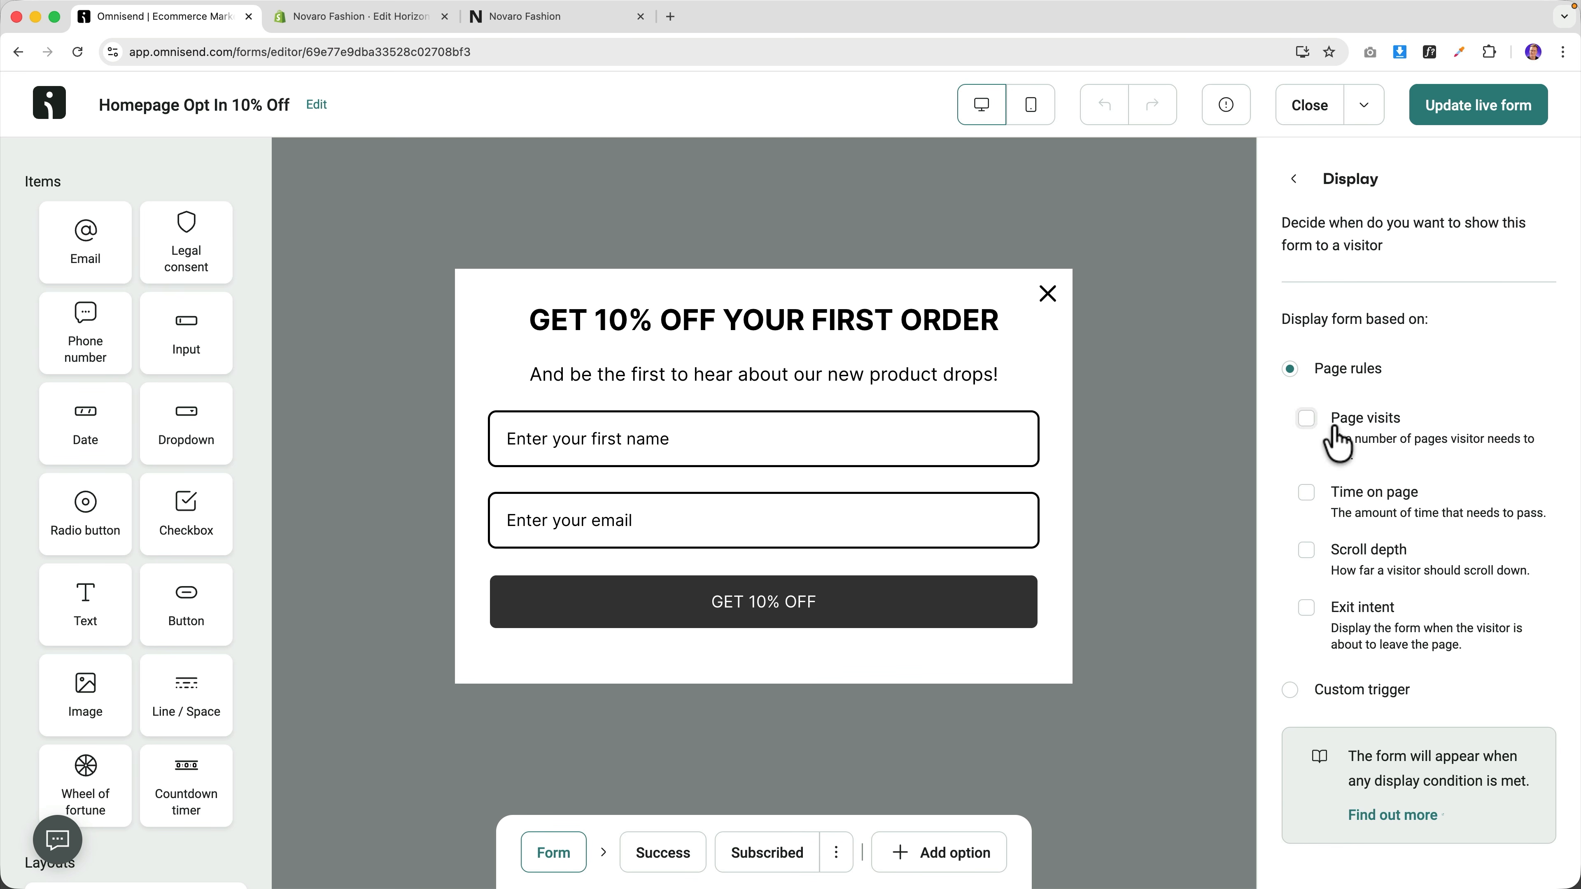
pyautogui.click(1307, 492)
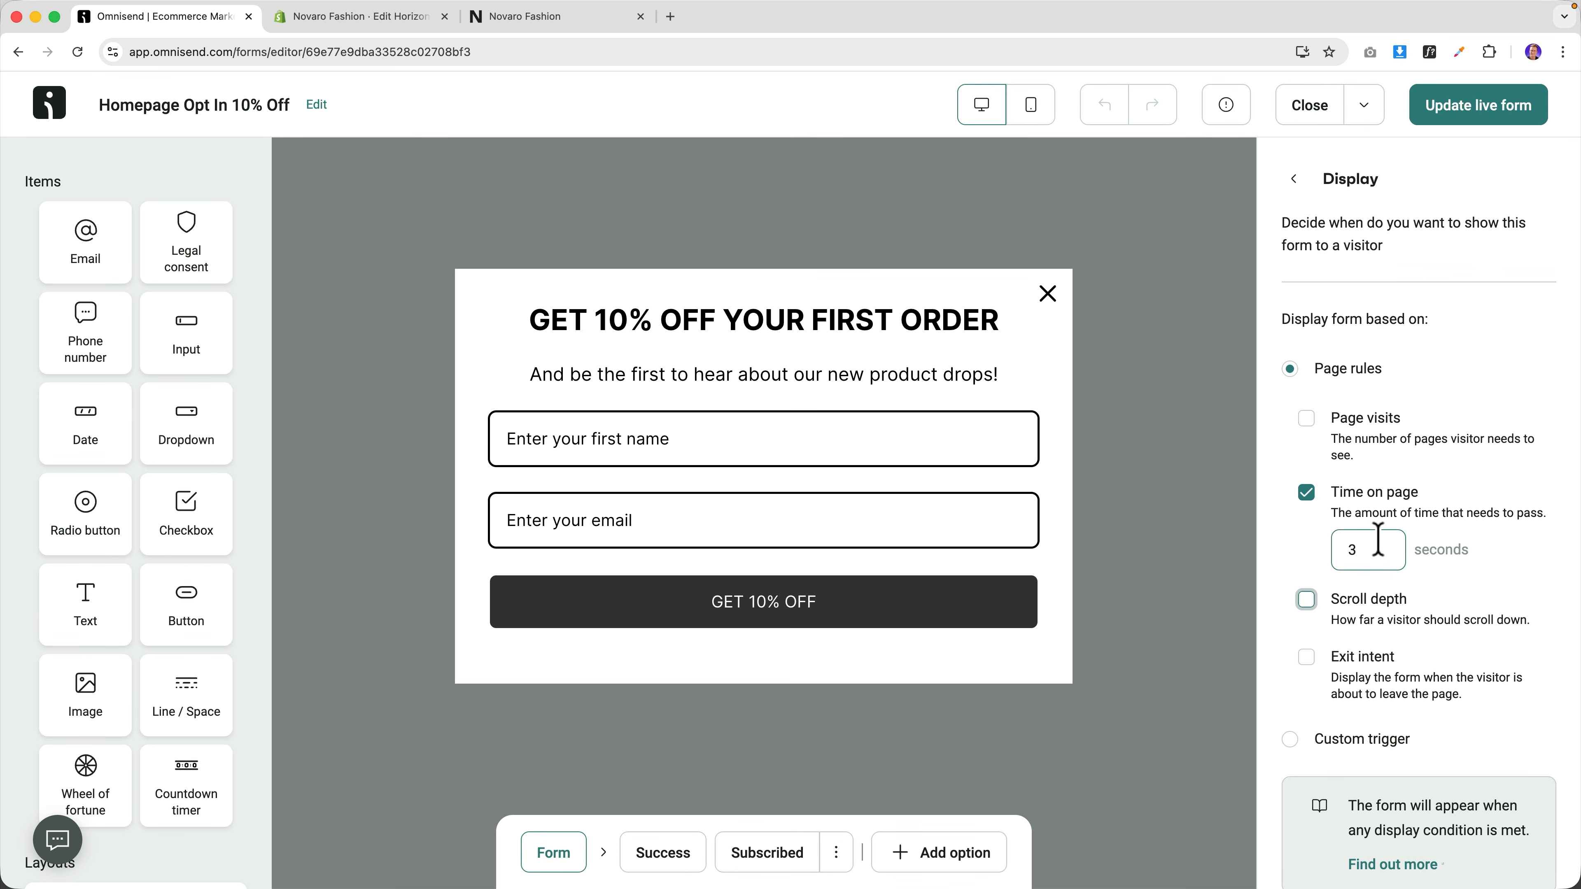
pyautogui.click(1307, 600)
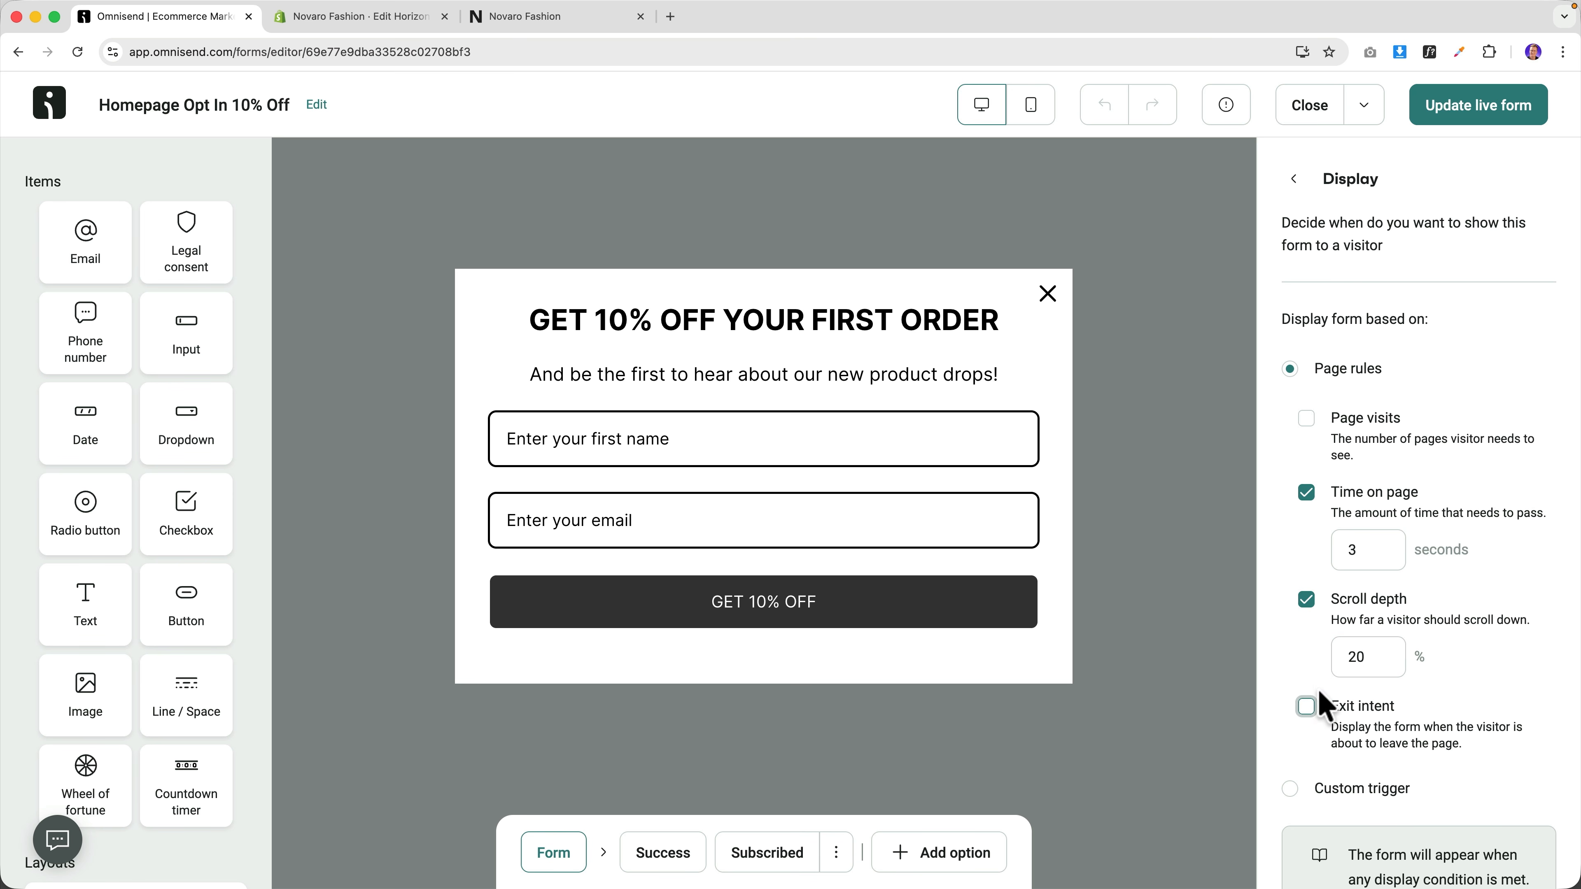
pyautogui.click(1308, 704)
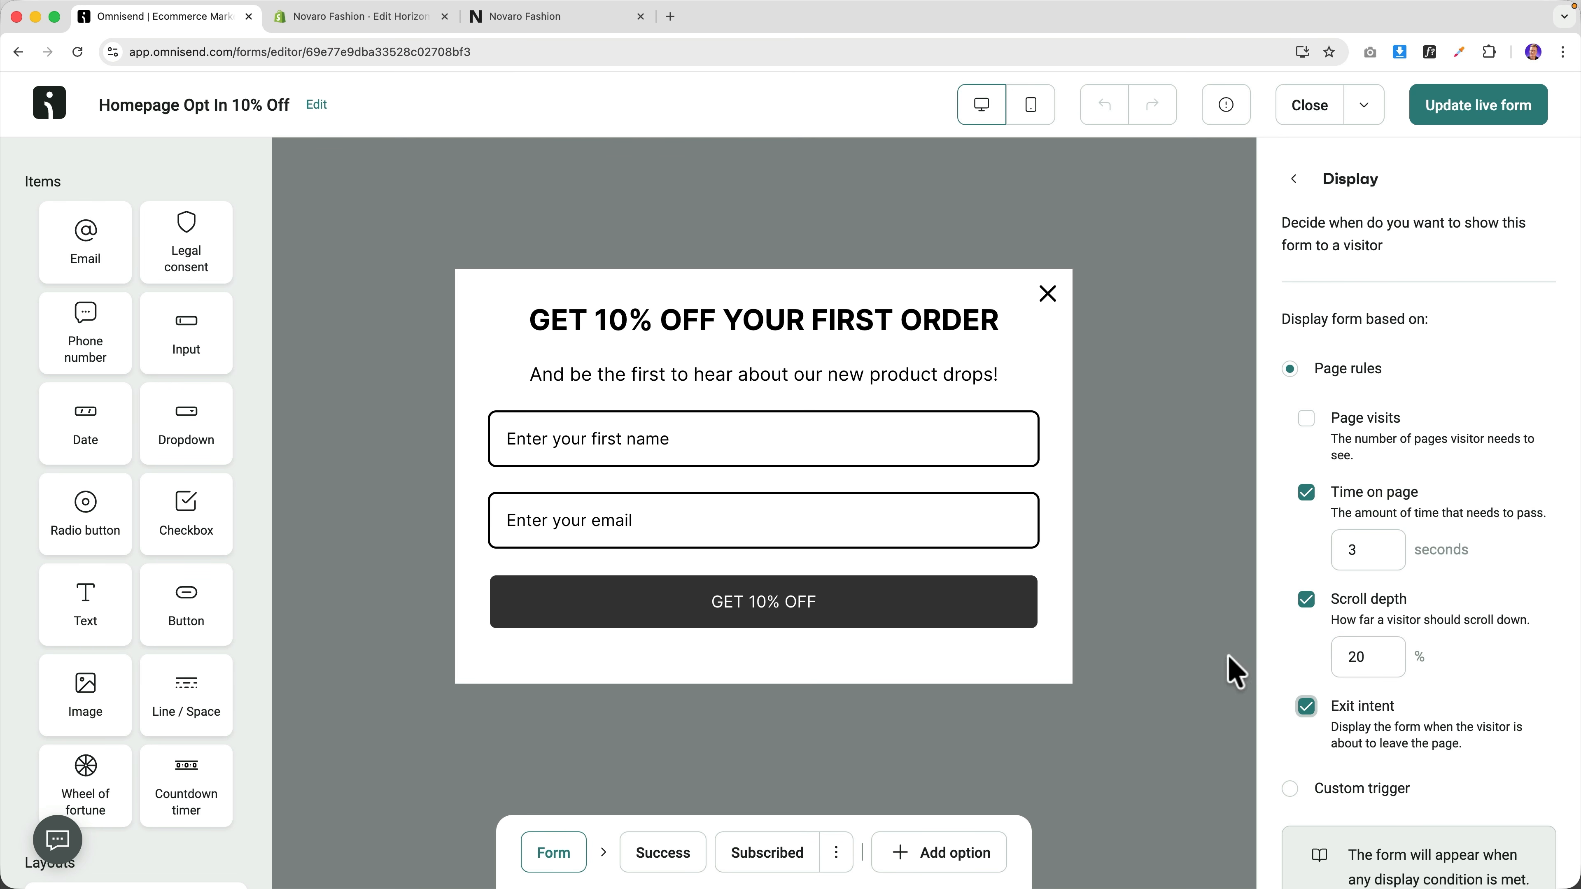
pyautogui.click(1294, 179)
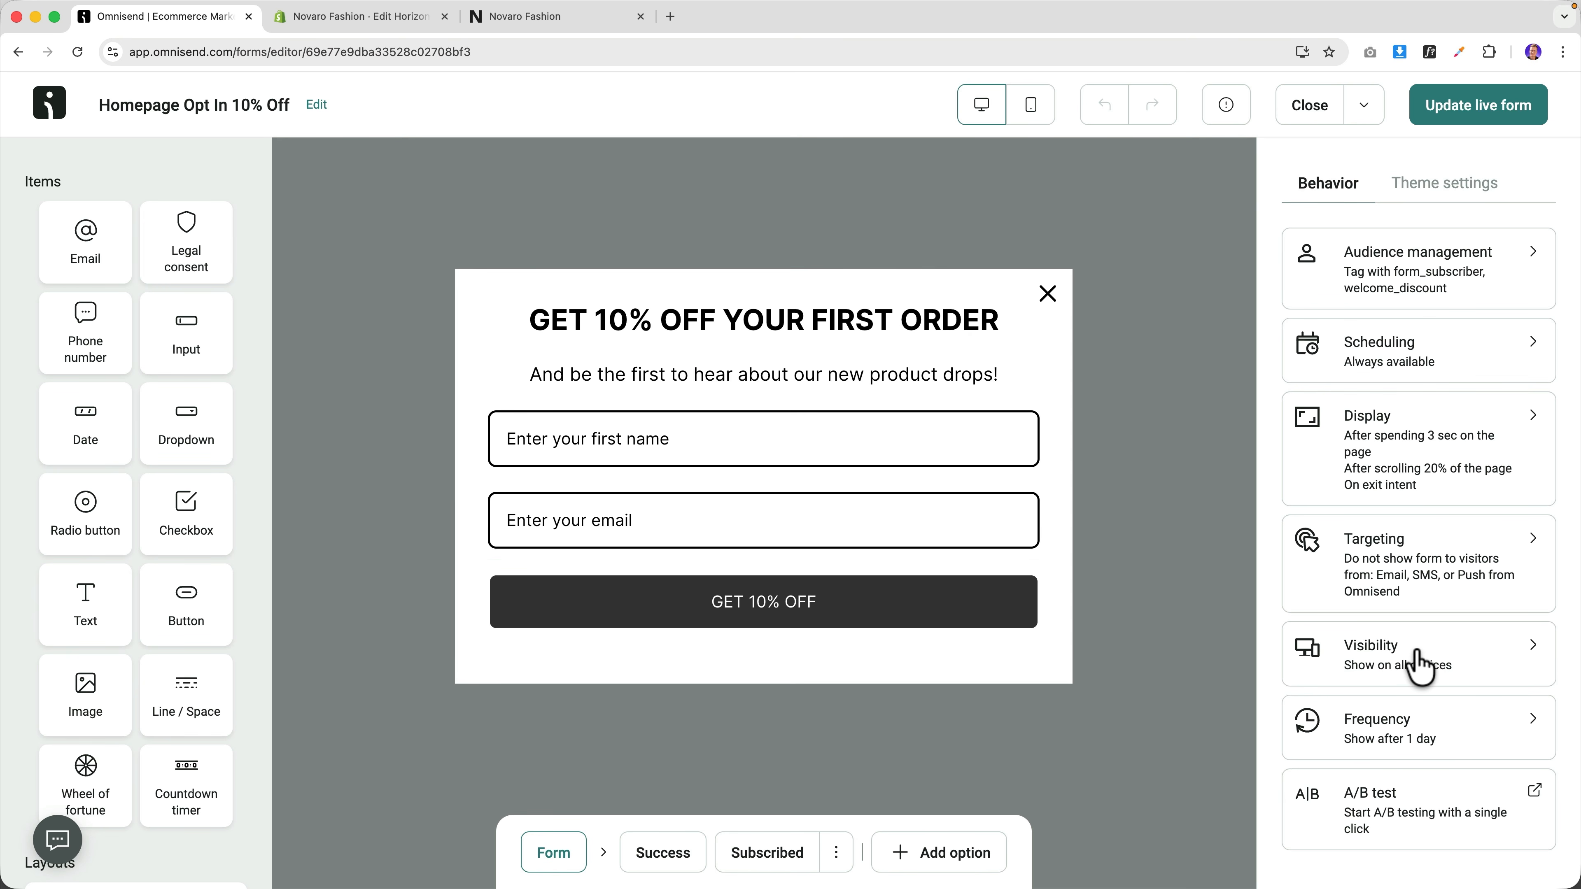
# Limit the popup to once every 3 hours and update the live form.
pyautogui.click(1393, 735)
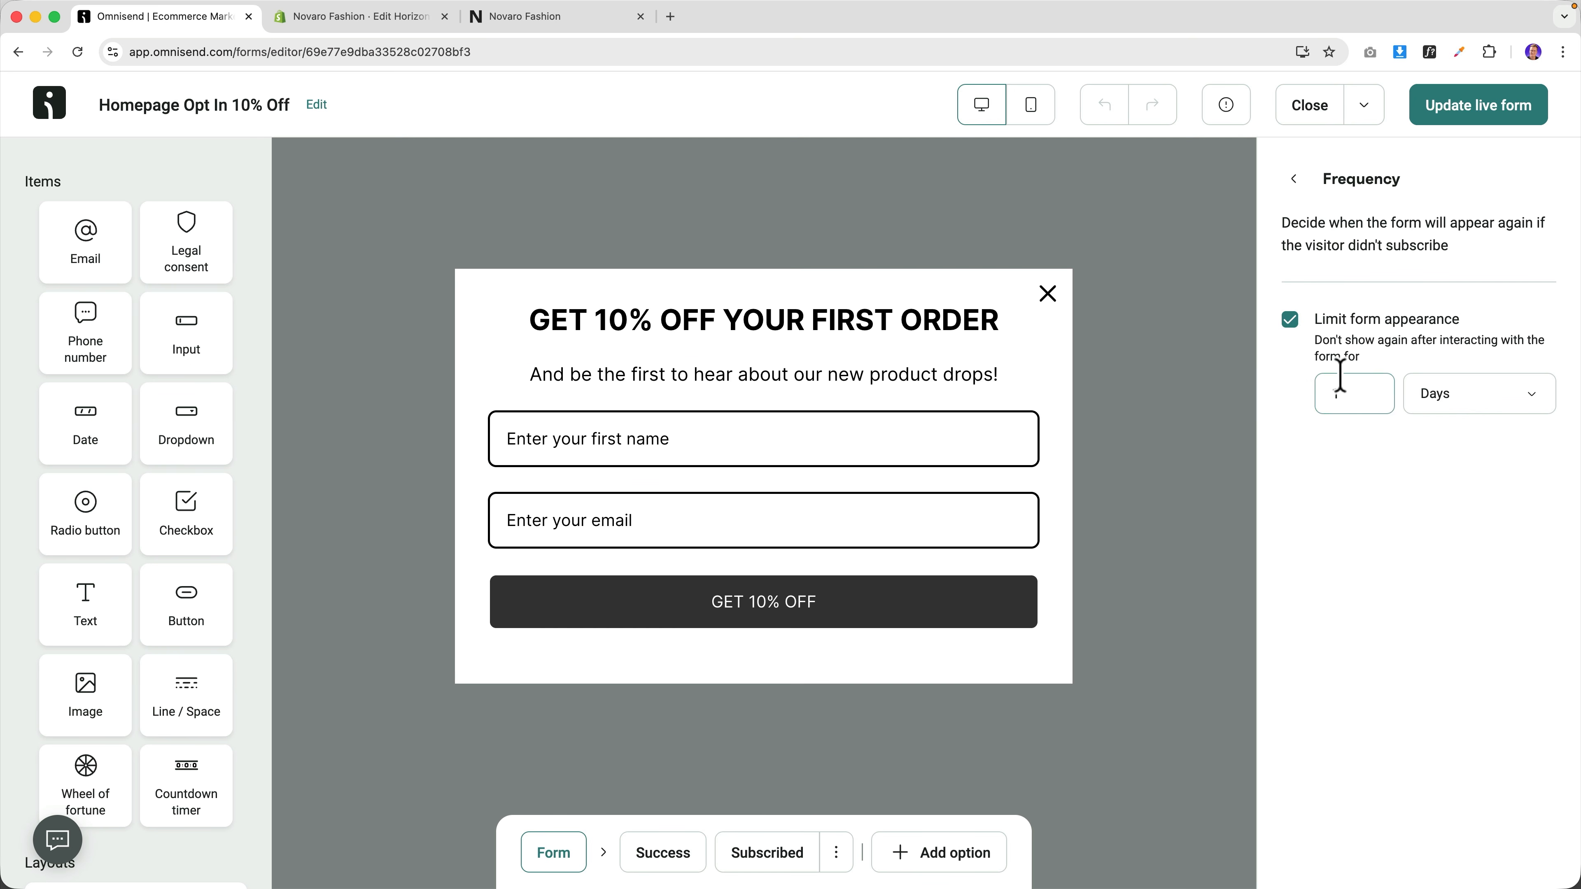
pyautogui.click(1425, 399)
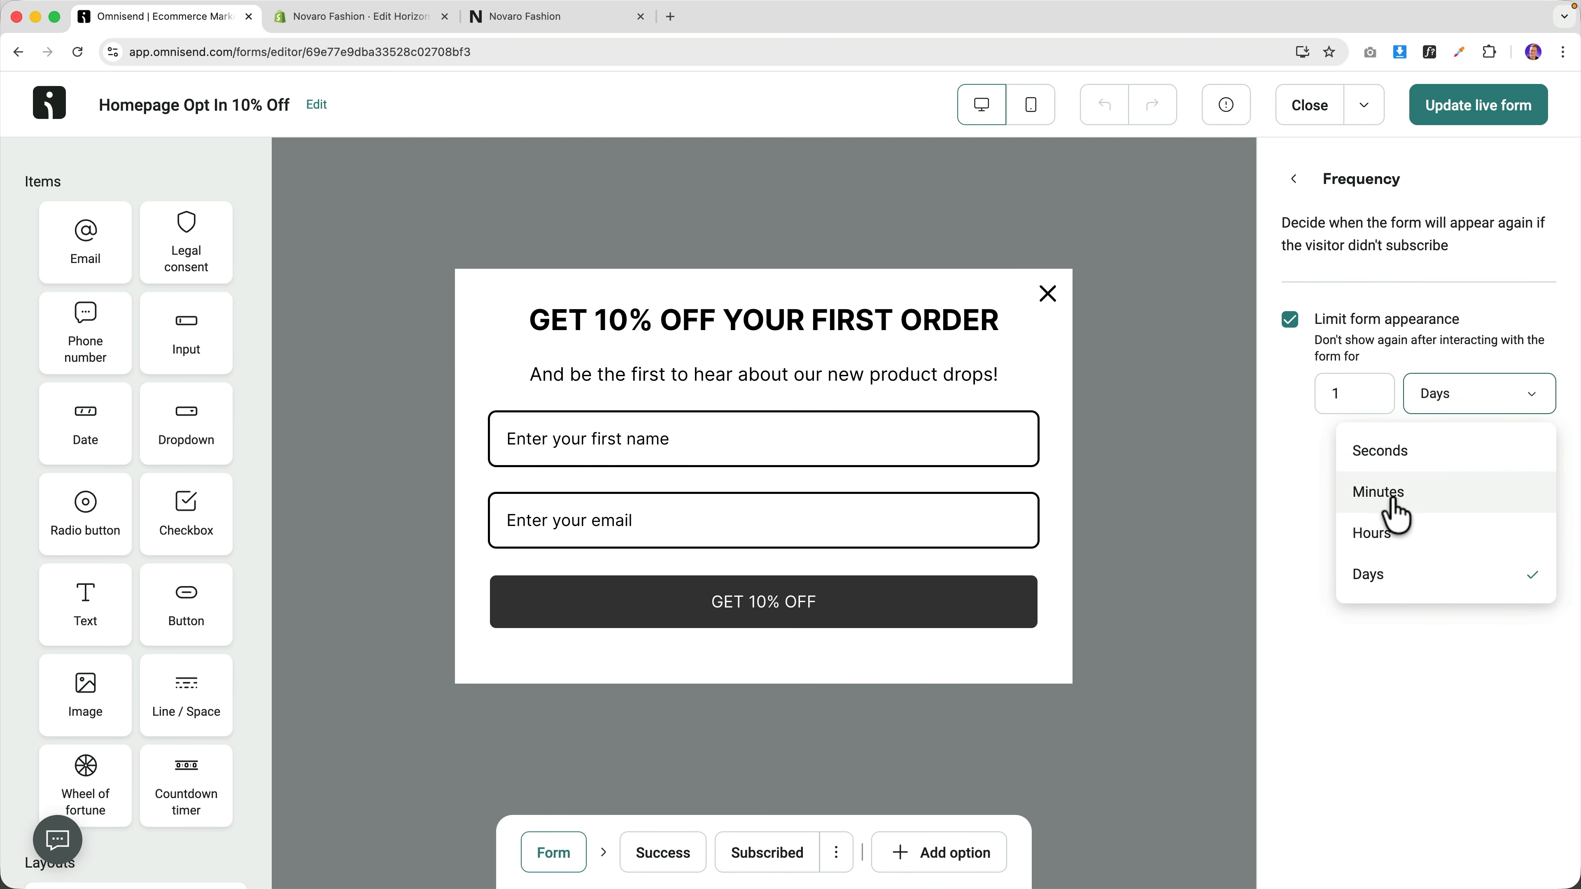
pyautogui.click(1397, 534)
pyautogui.write('3')
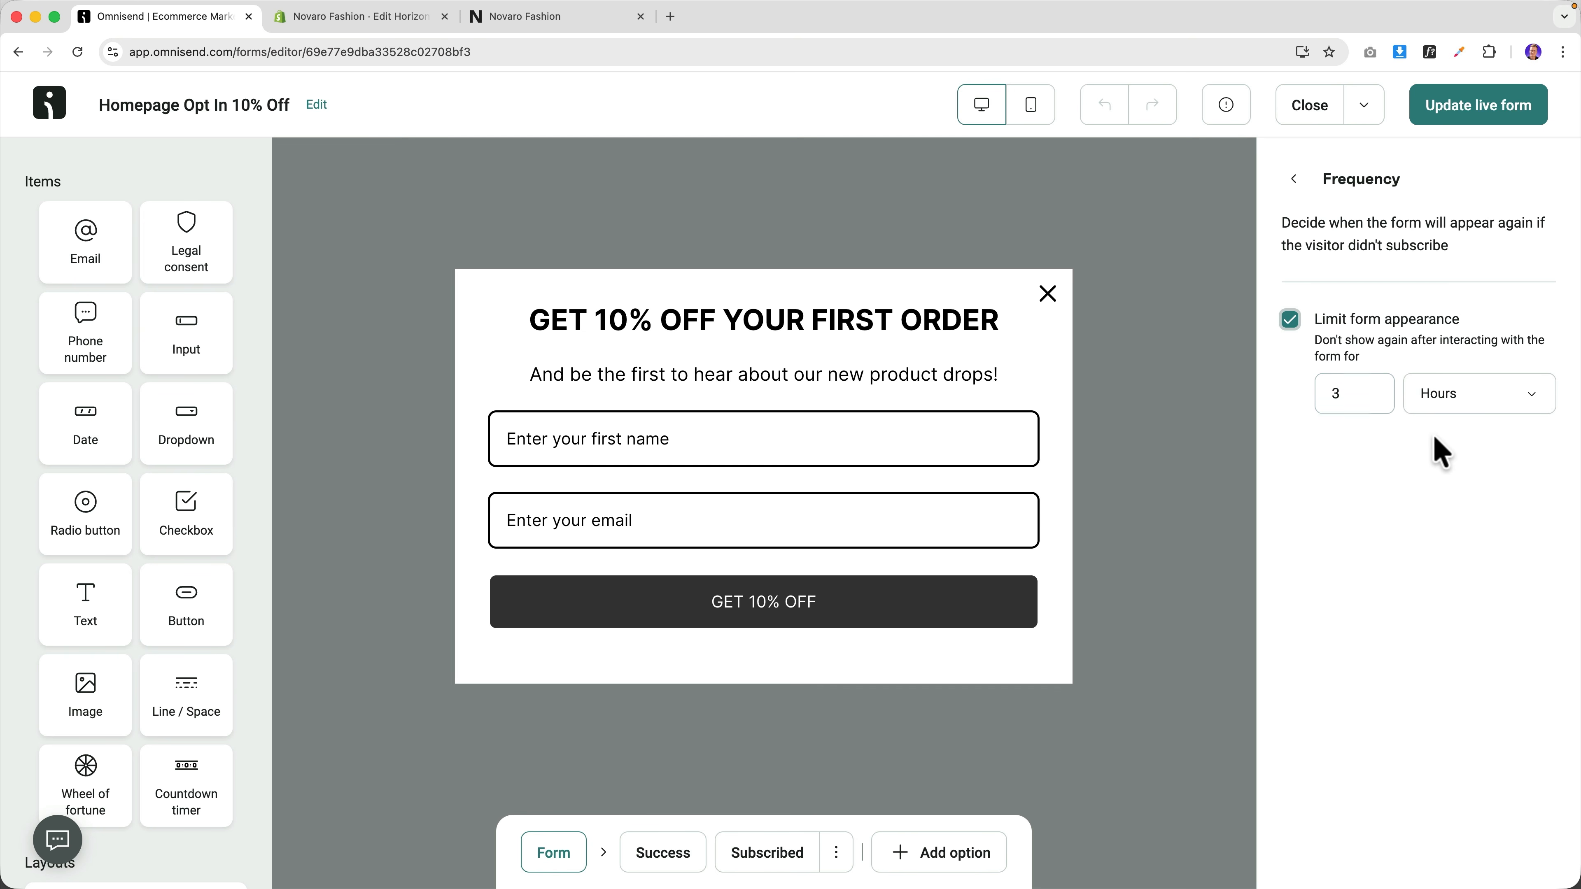
pyautogui.click(1295, 181)
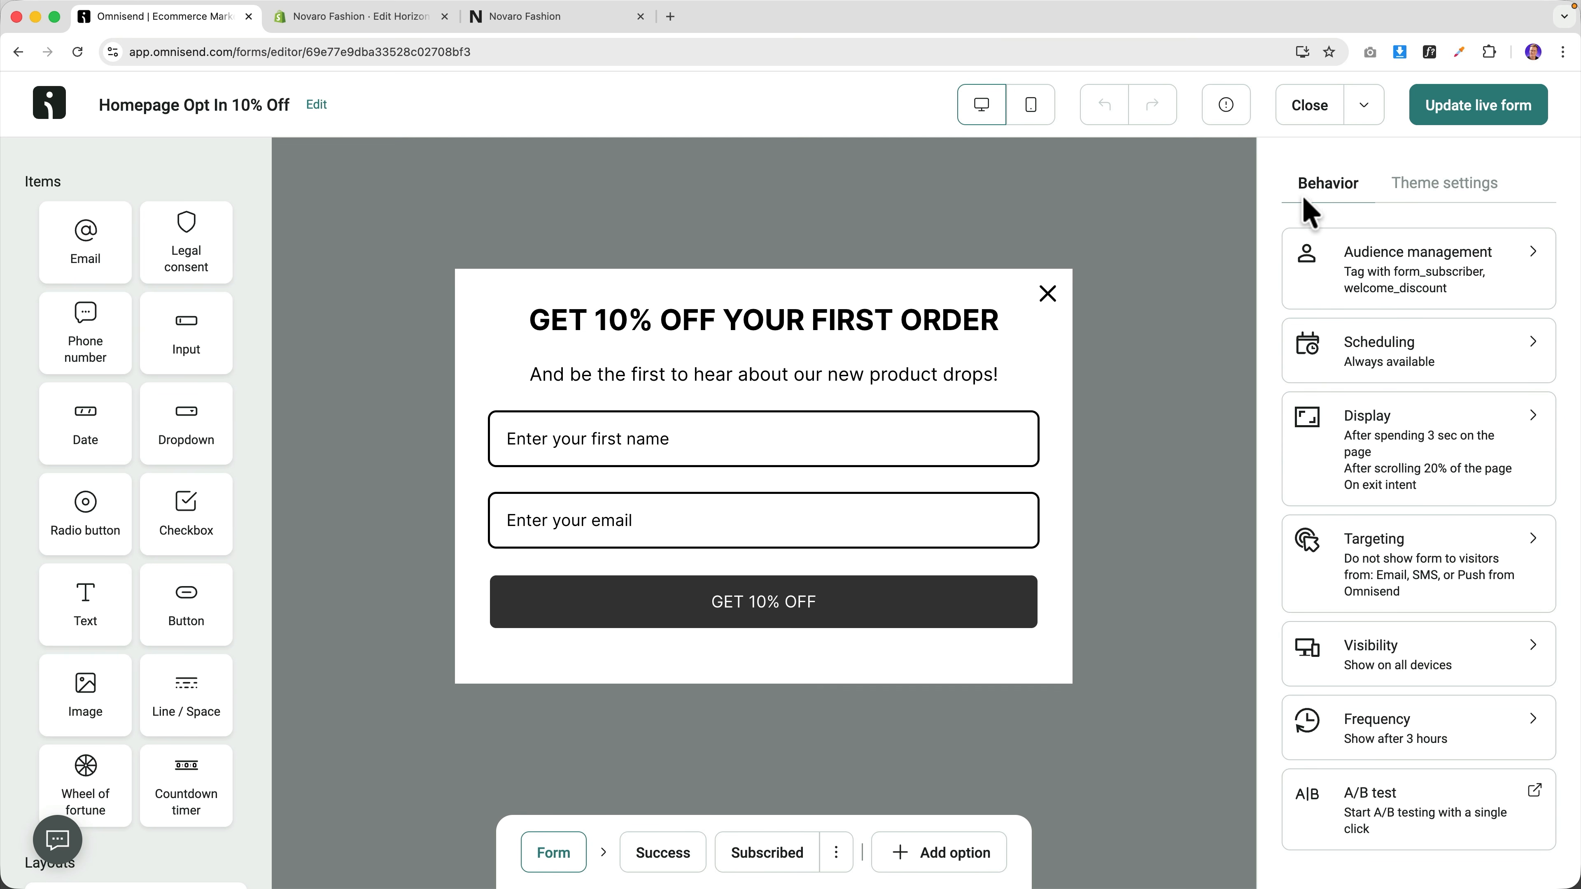
pyautogui.click(1463, 111)
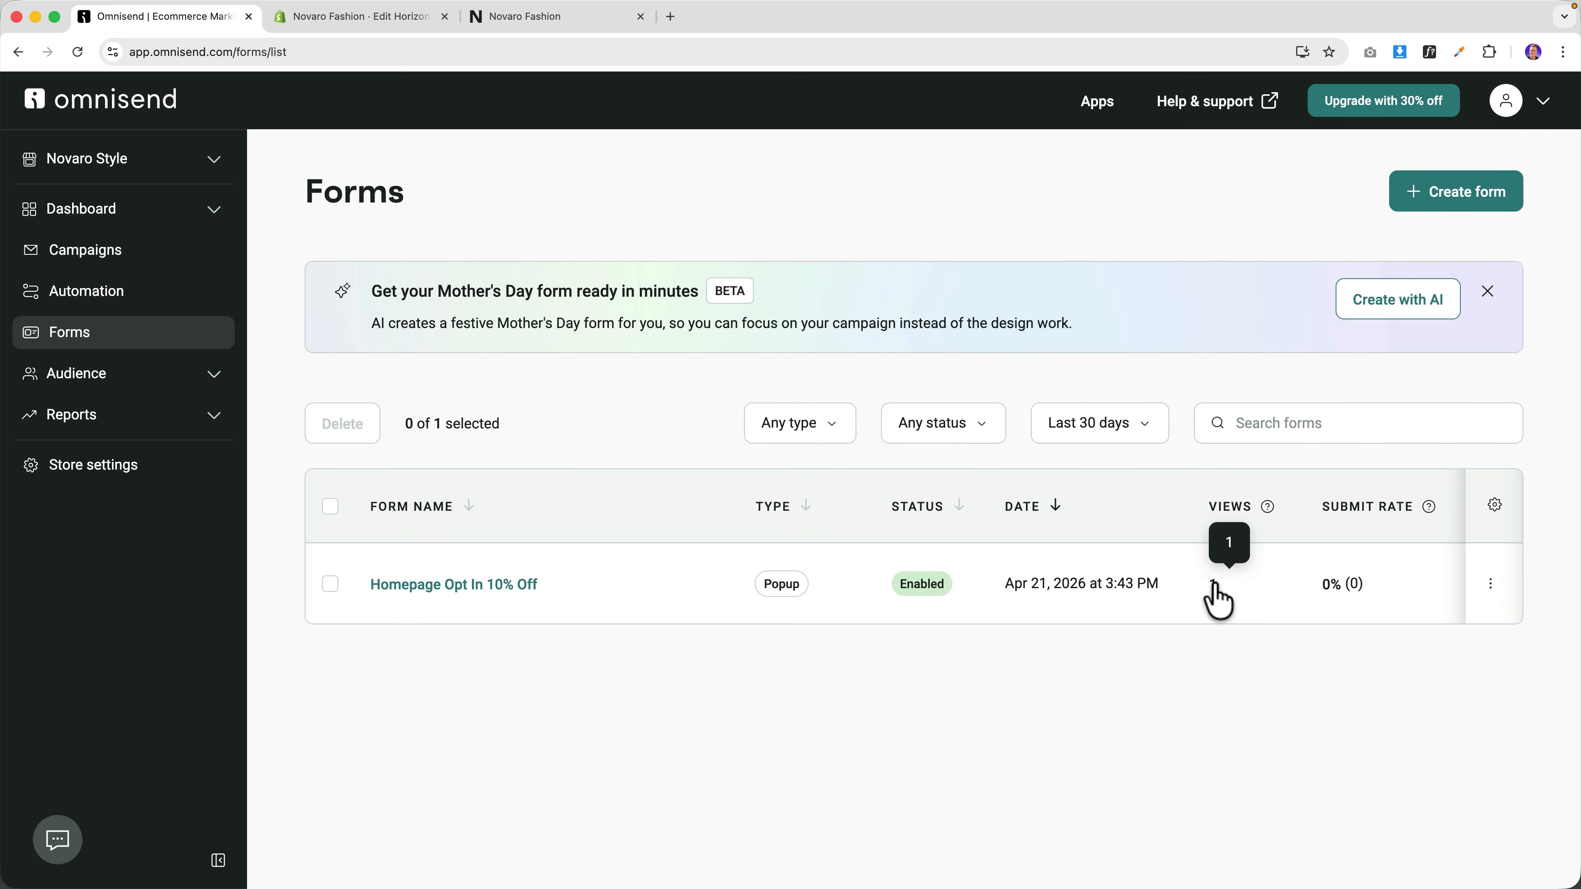
# Check the storefront and Shopify tabs, then reopen Homepage Opt In 10% Off from Forms.
pyautogui.click(518, 20)
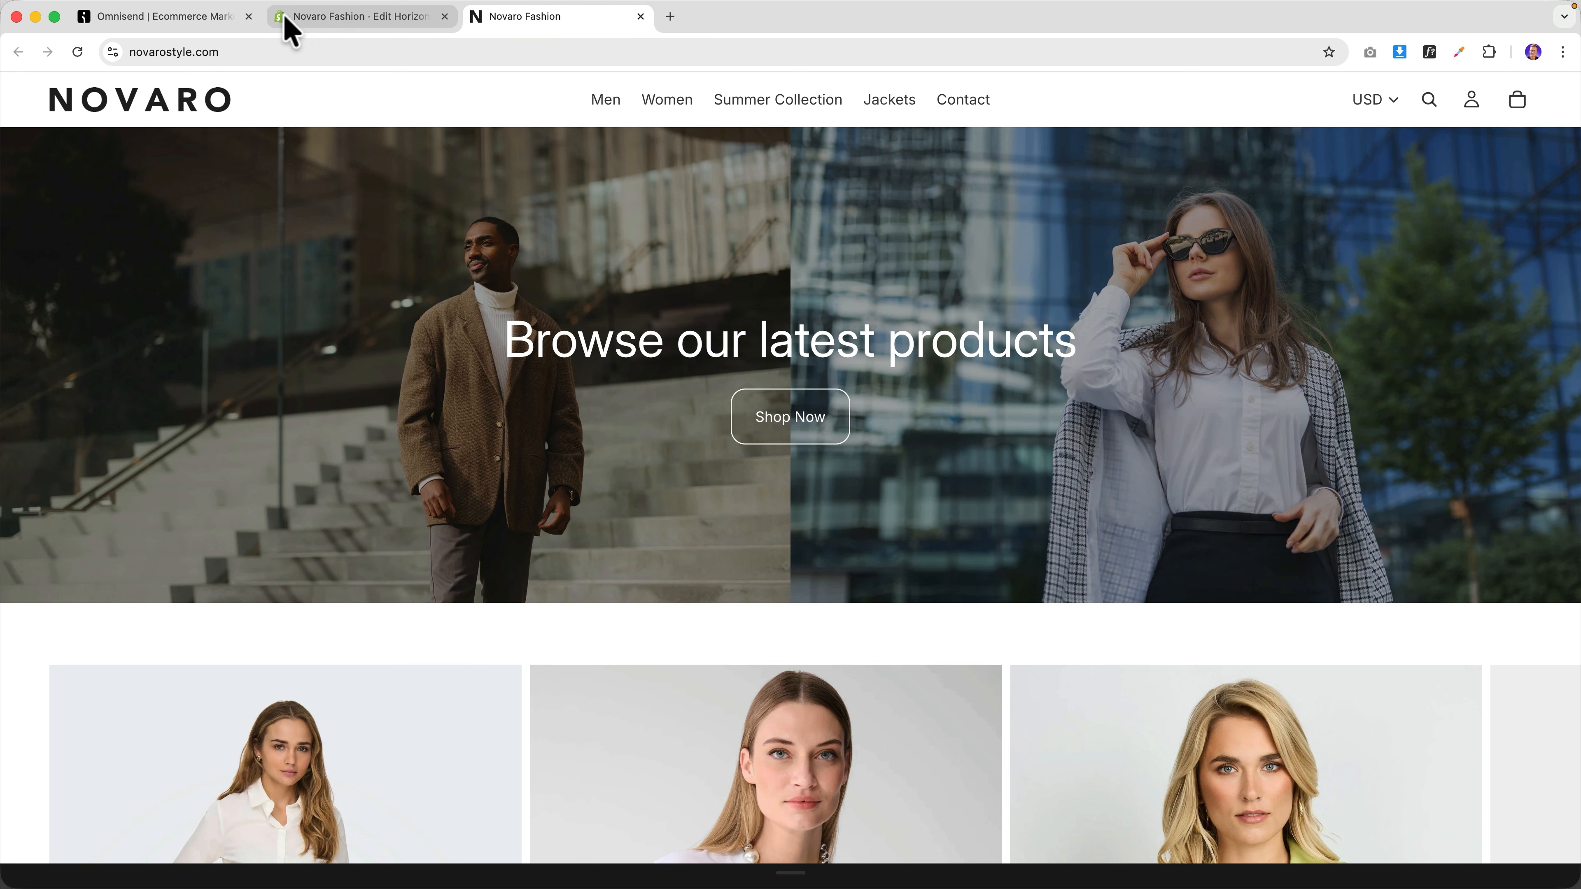
pyautogui.click(198, 19)
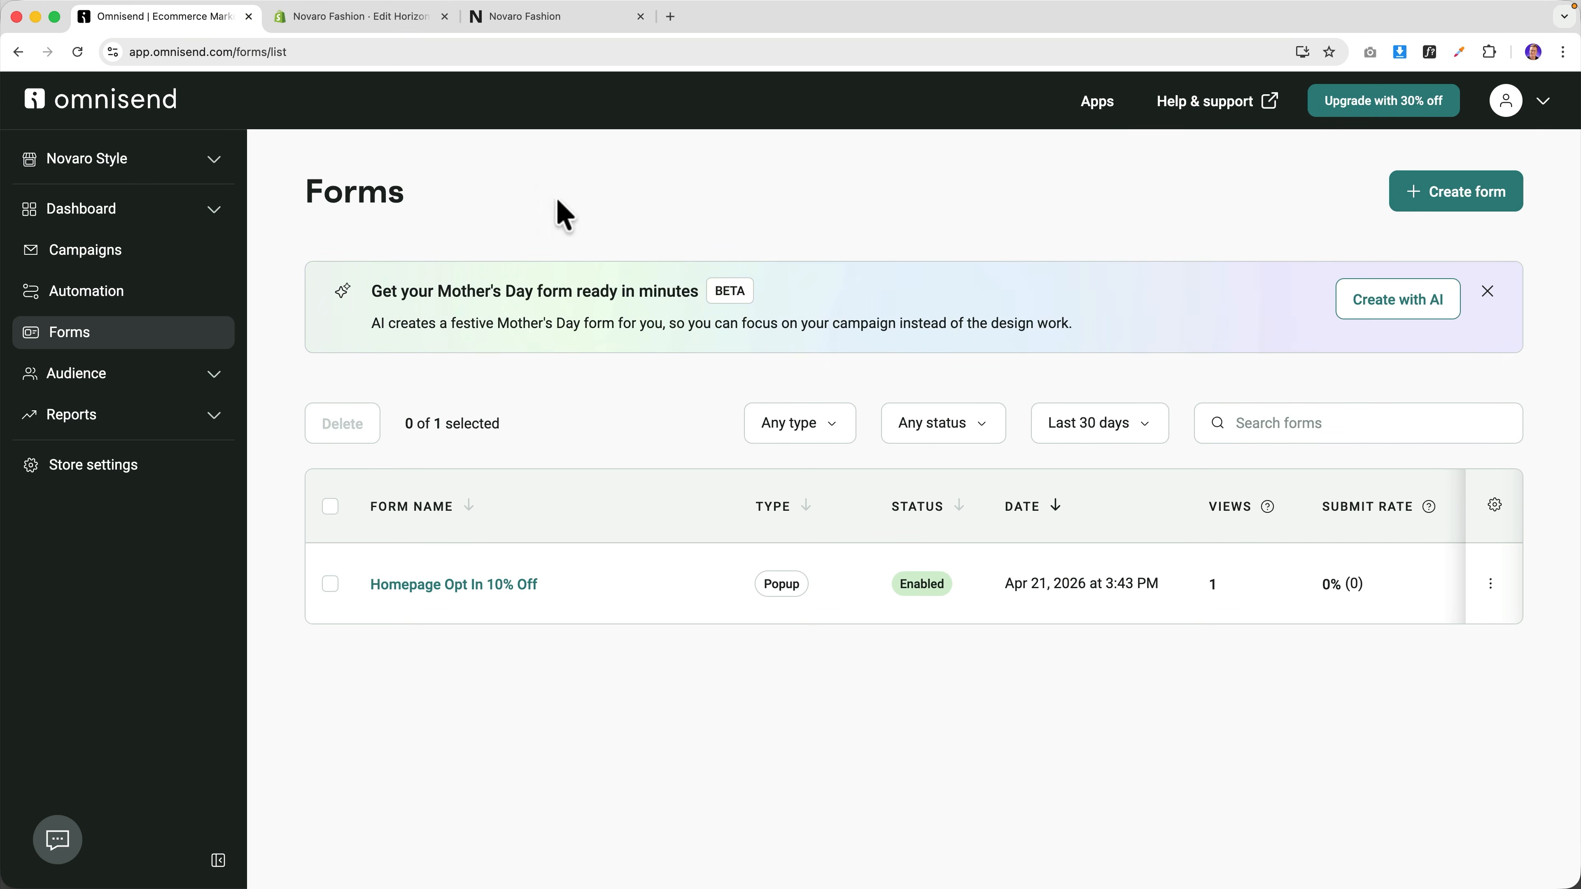
pyautogui.click(384, 23)
pyautogui.click(522, 18)
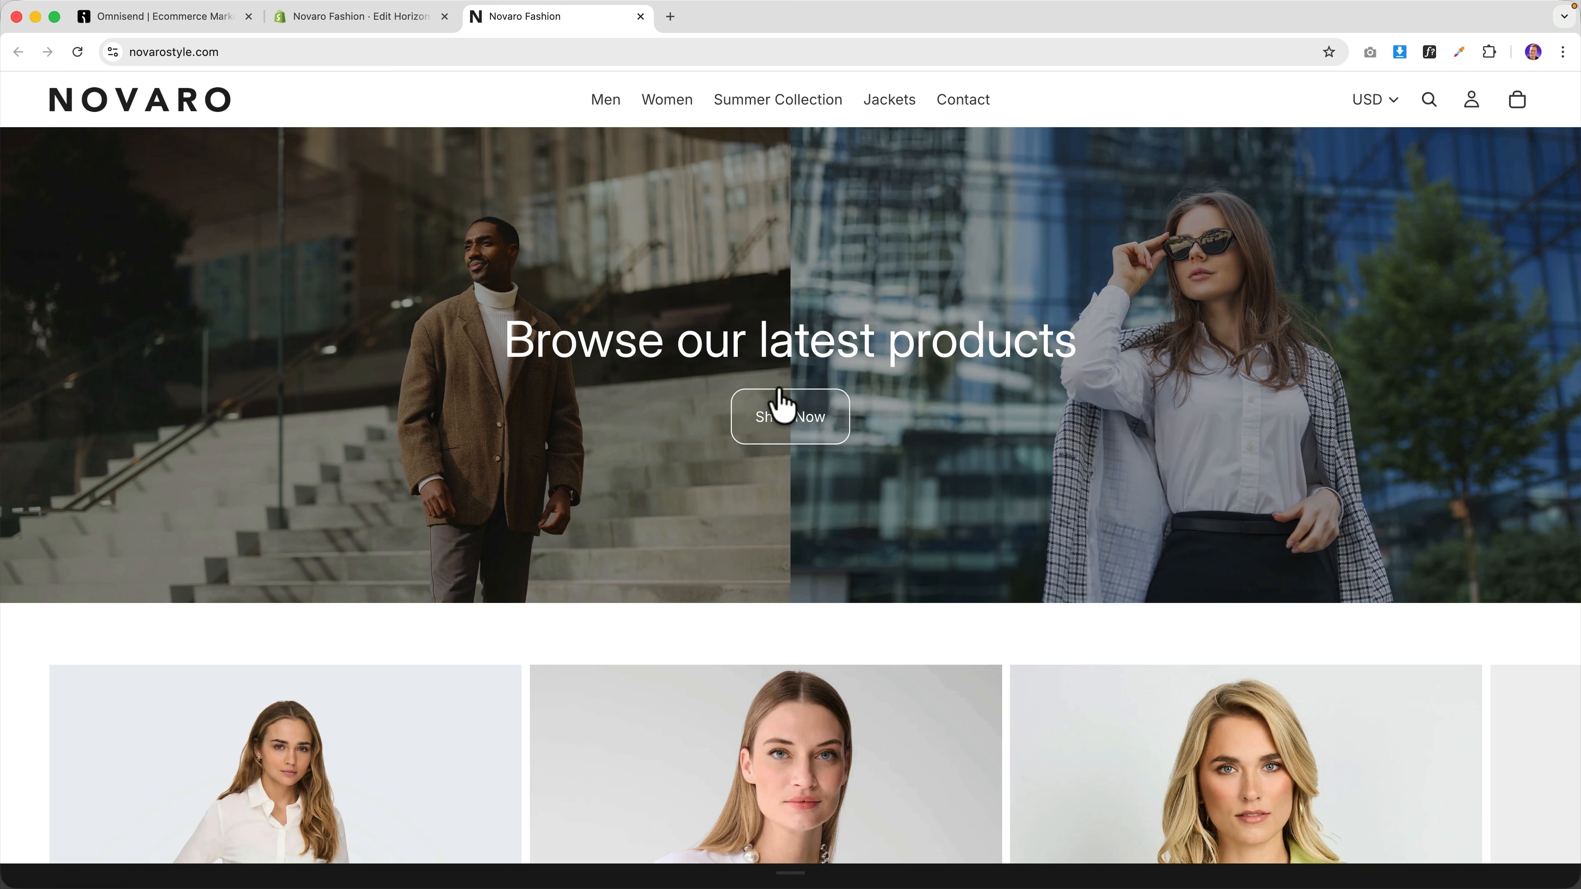
pyautogui.click(198, 31)
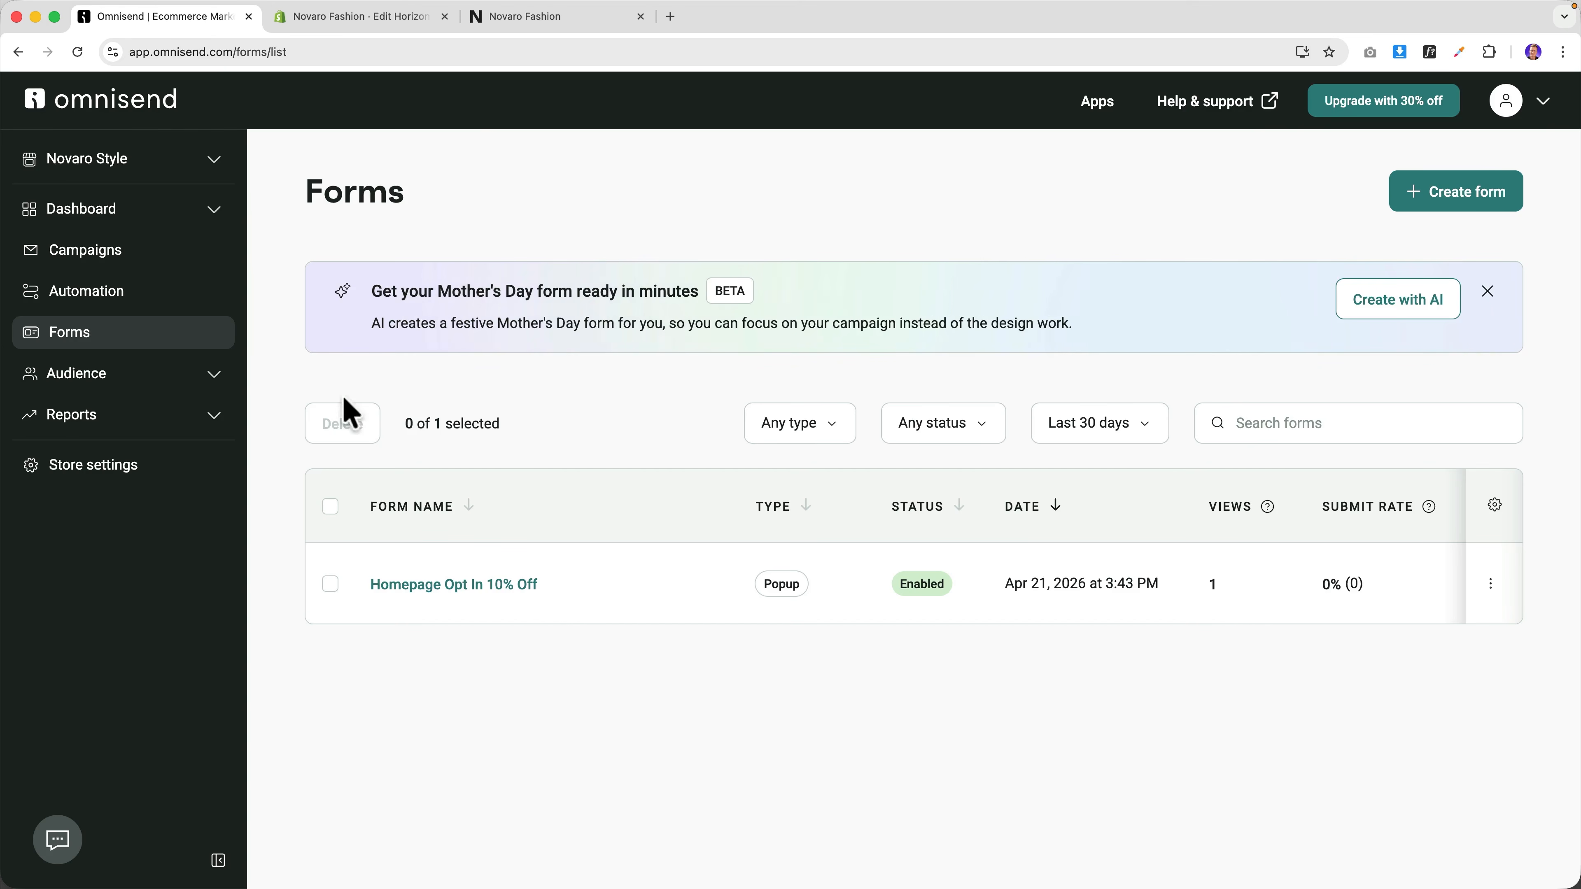
pyautogui.click(476, 591)
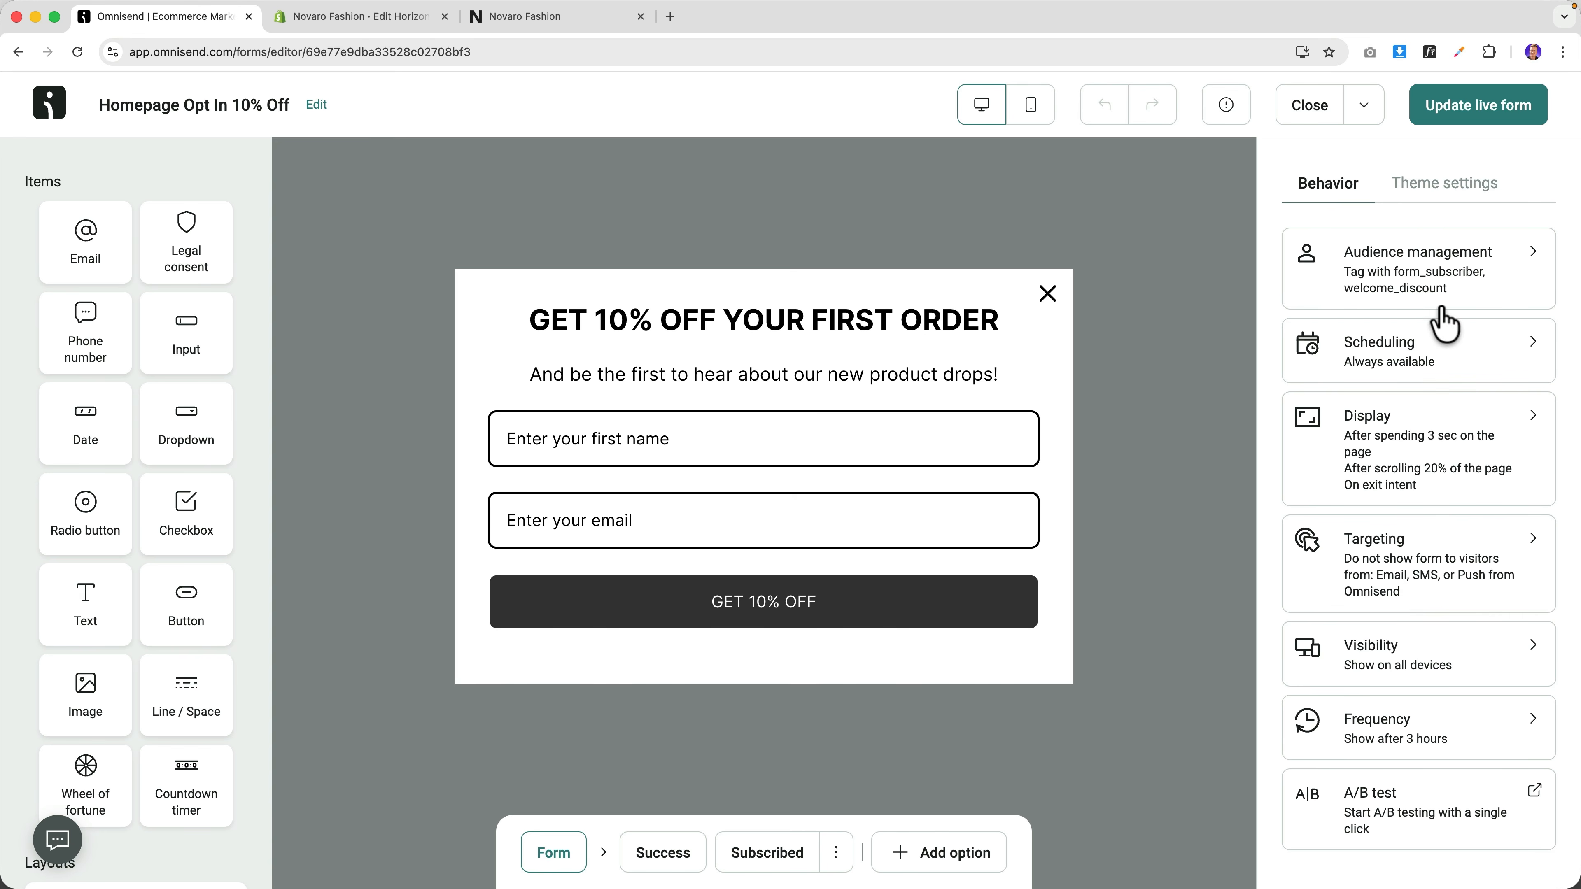
# Switch the popup's form layout to one with a left-side image panel.
pyautogui.click(1434, 190)
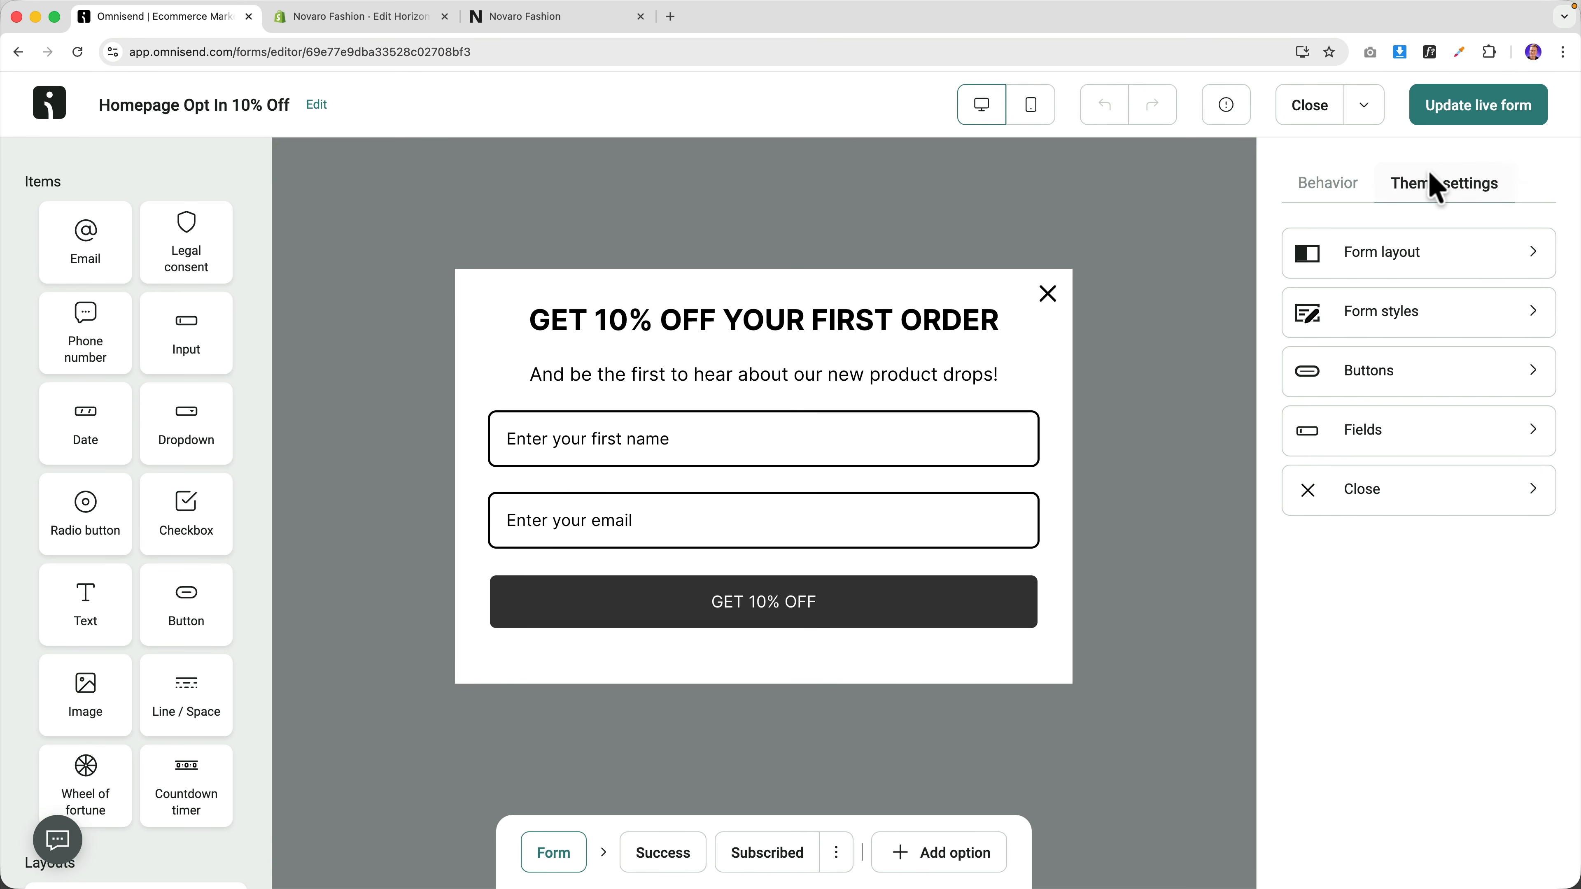
pyautogui.click(1408, 256)
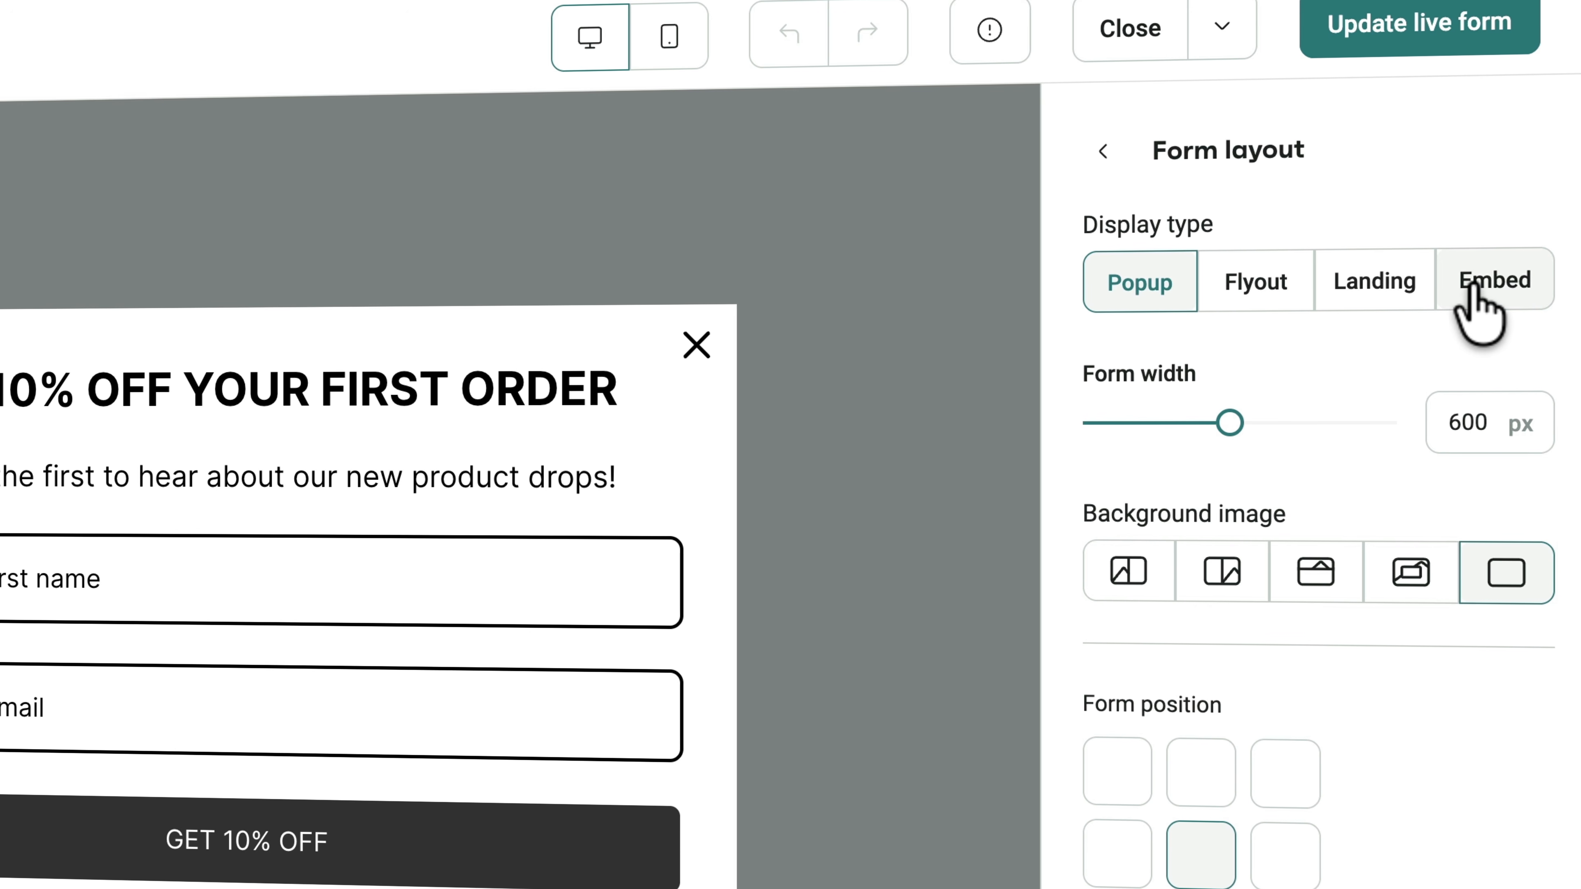
pyautogui.click(1129, 572)
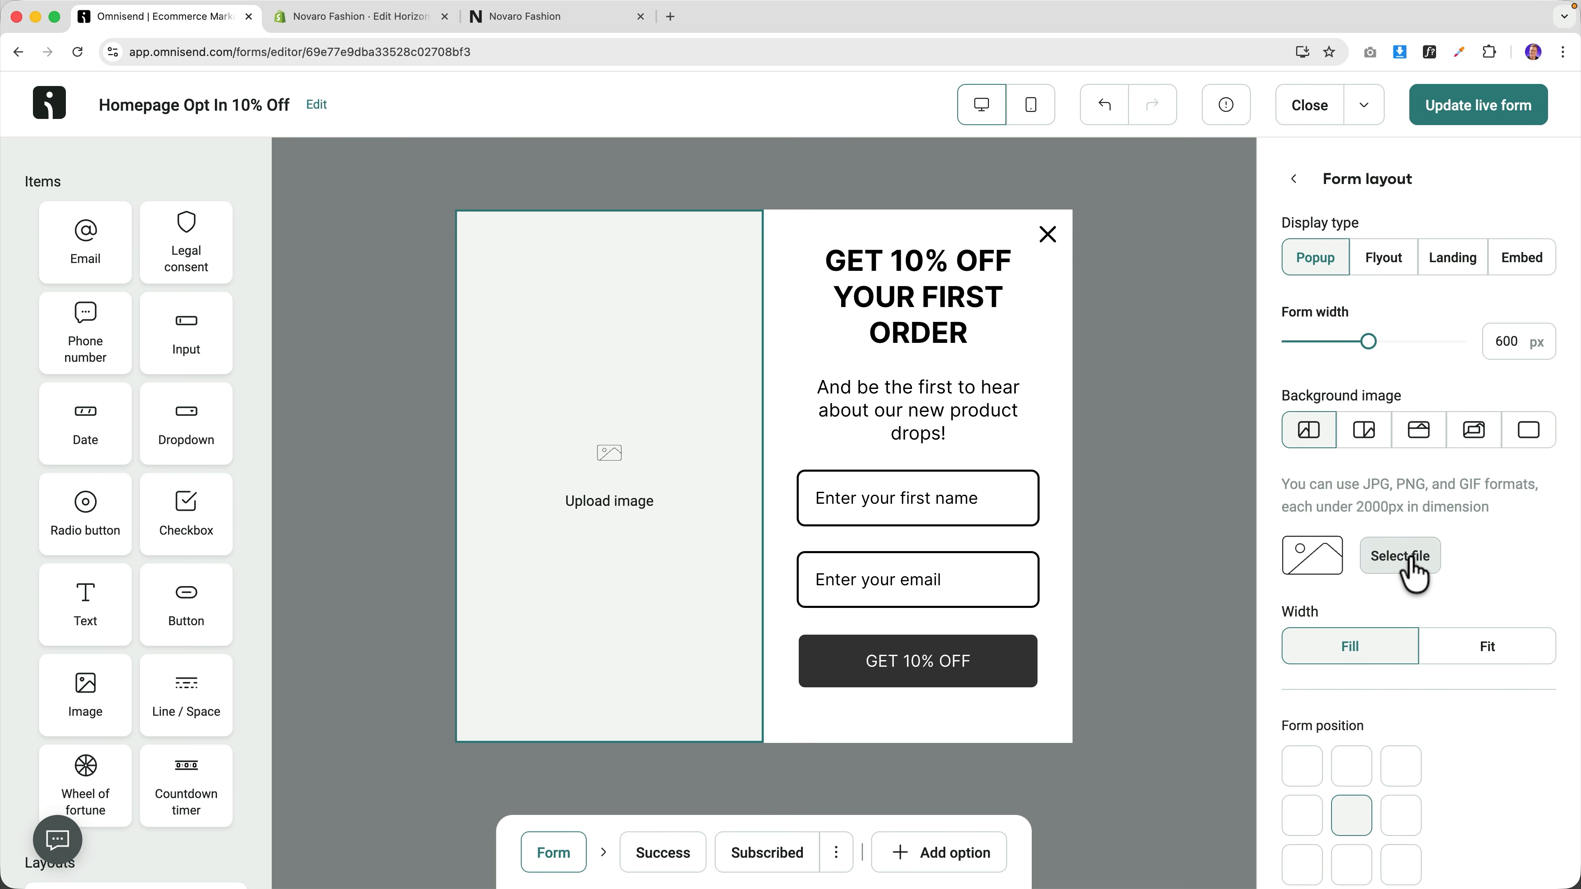
# Upload Women Fashion Amsterdam.jpg from Desktop > Fashion as the panel image.
pyautogui.click(1404, 558)
pyautogui.click(322, 376)
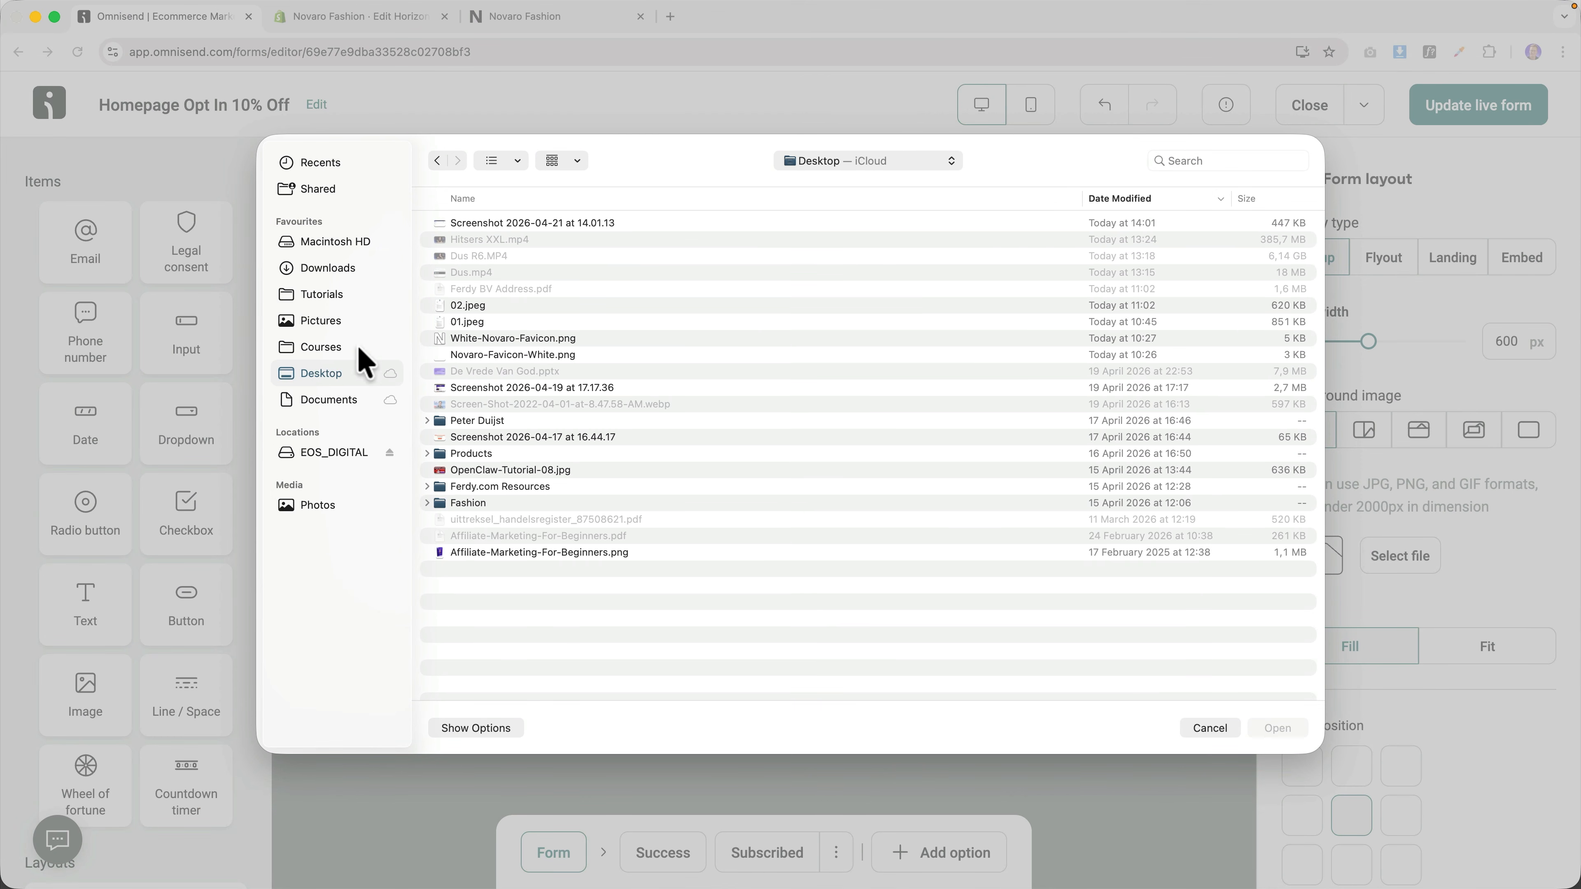
pyautogui.doubleClick(483, 504)
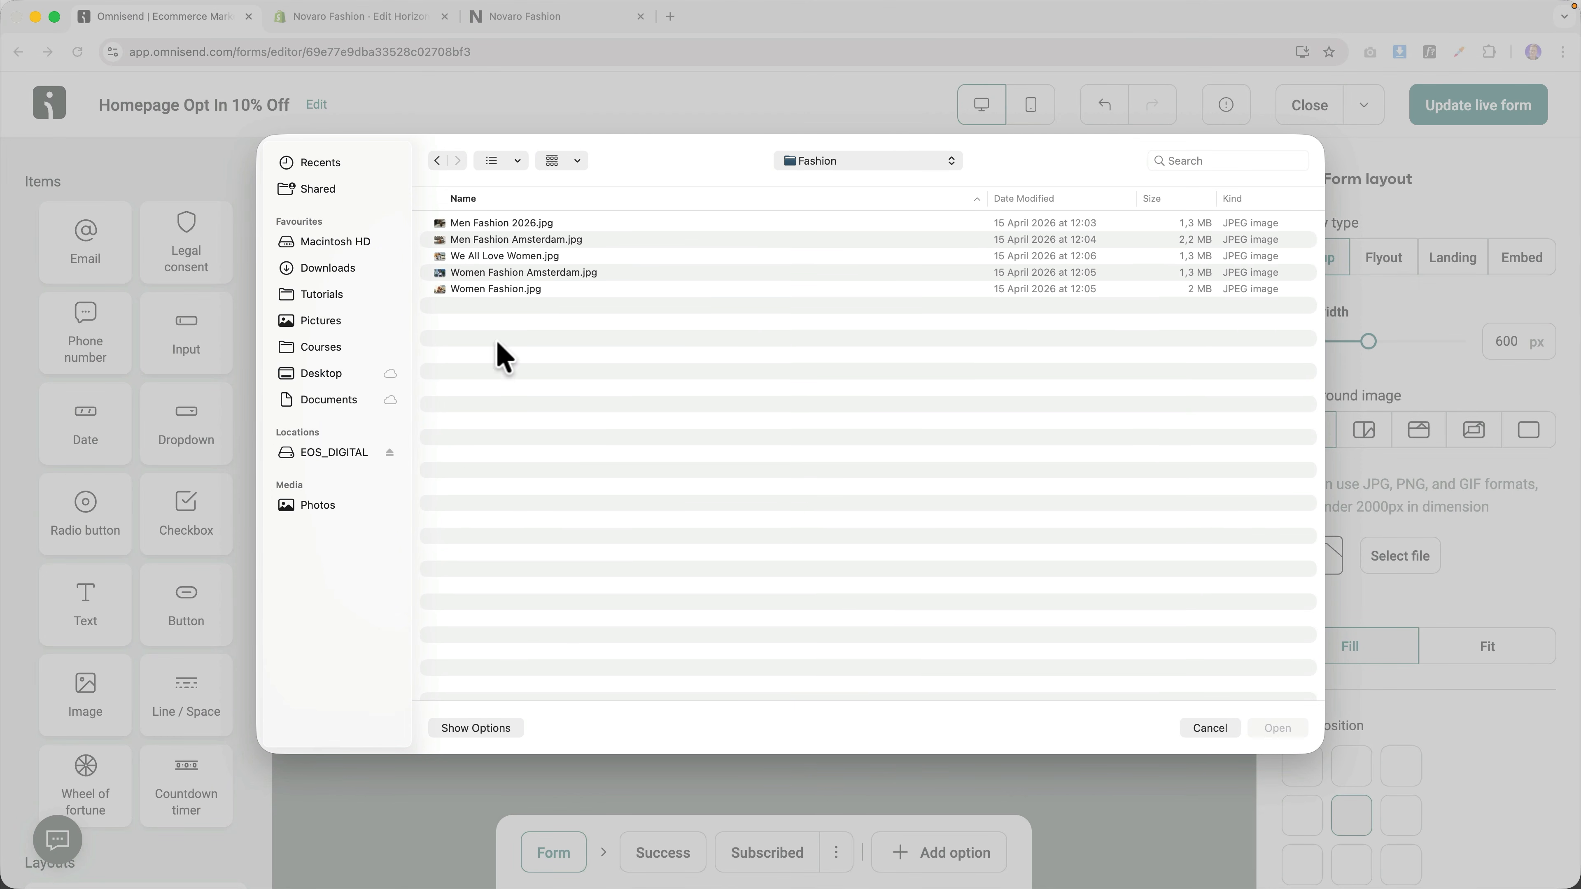
pyautogui.click(489, 240)
pyautogui.press('space')
pyautogui.press('Down')
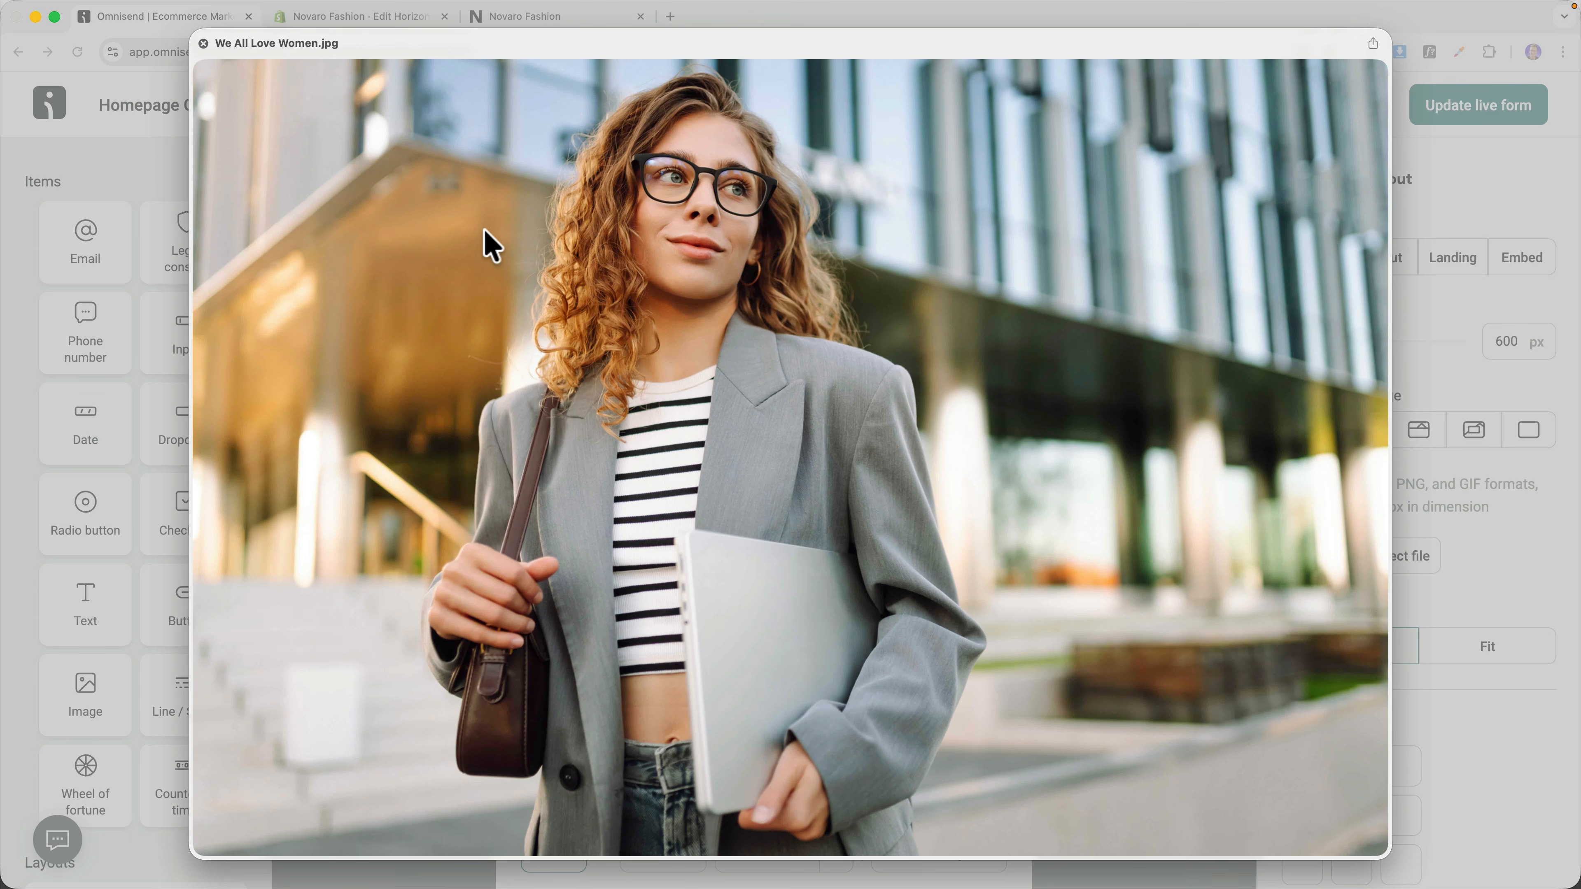
pyautogui.press('Down')
pyautogui.press('Down')
pyautogui.press('Up')
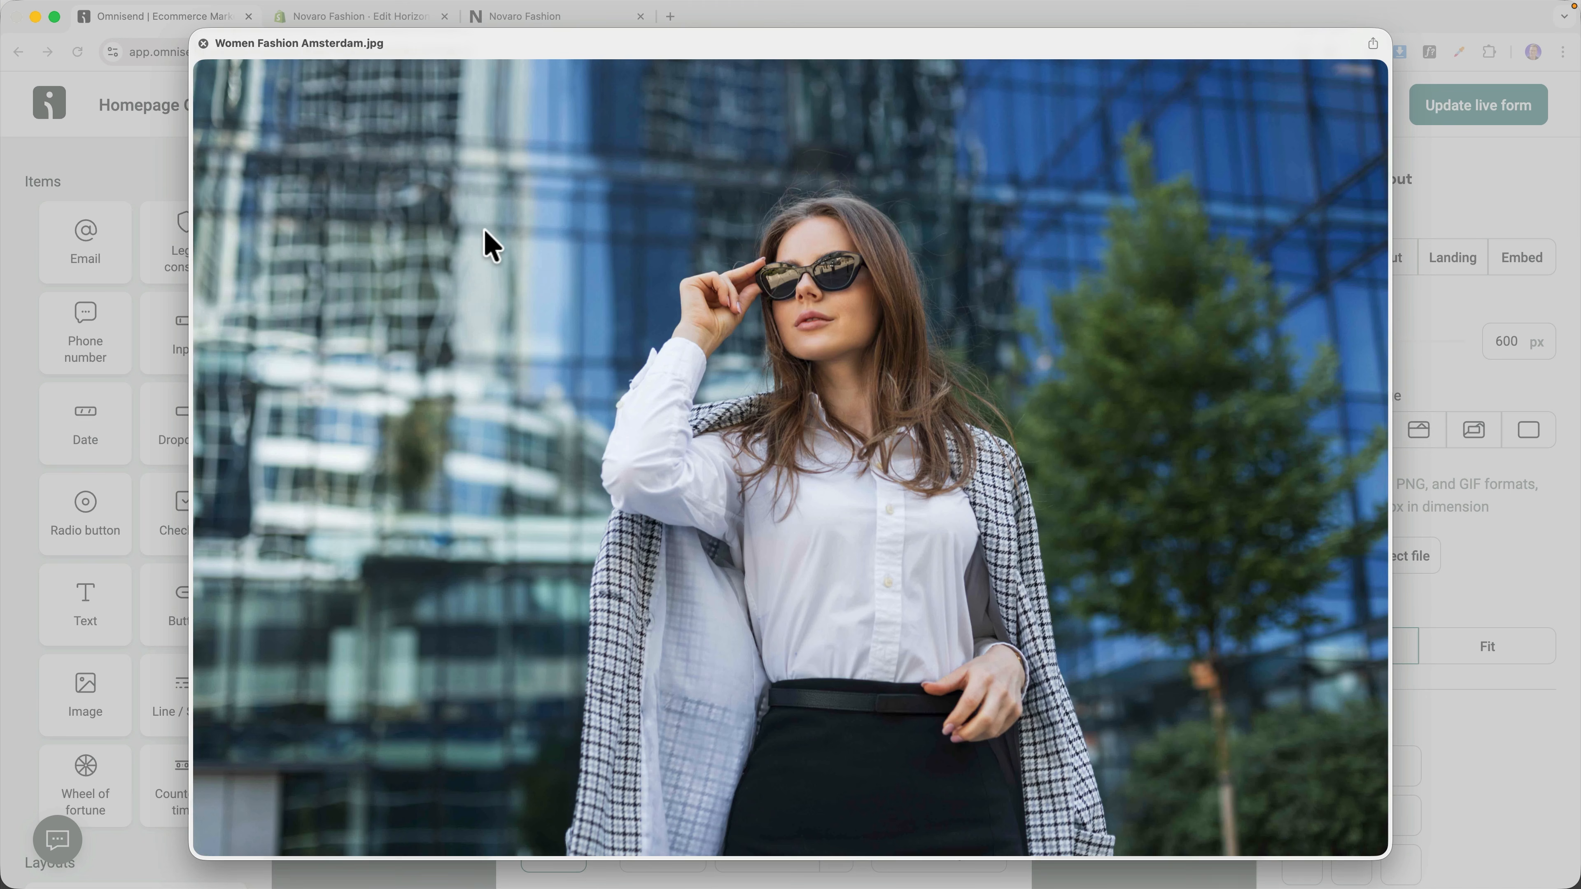
pyautogui.press('space')
pyautogui.click(1277, 728)
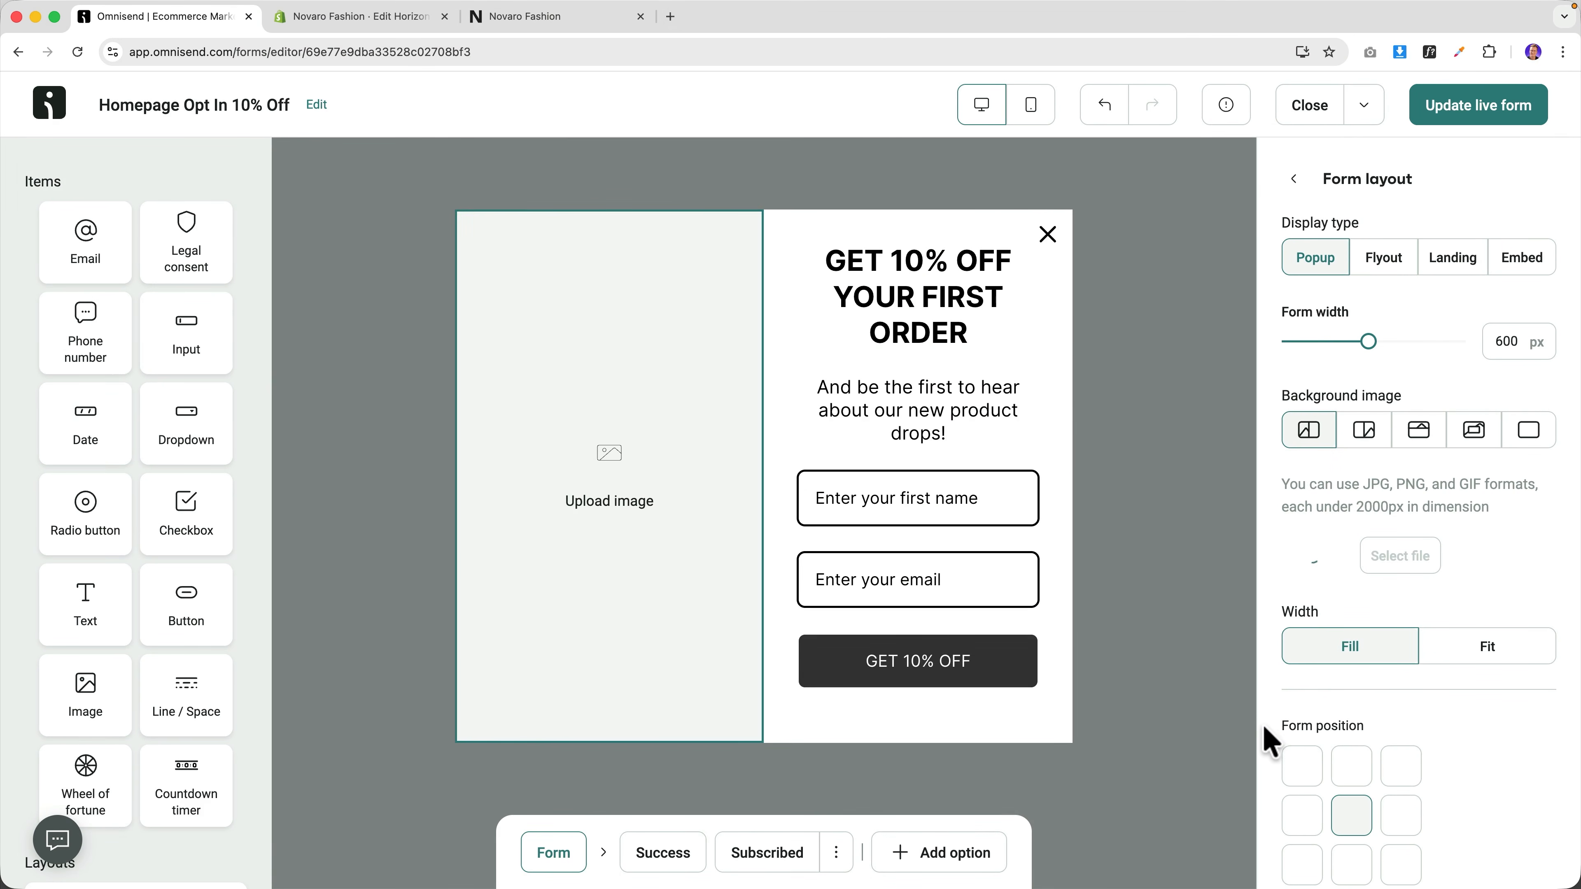
# Publish the popup, reopen it, and give it slightly rounded corners.
pyautogui.click(1463, 107)
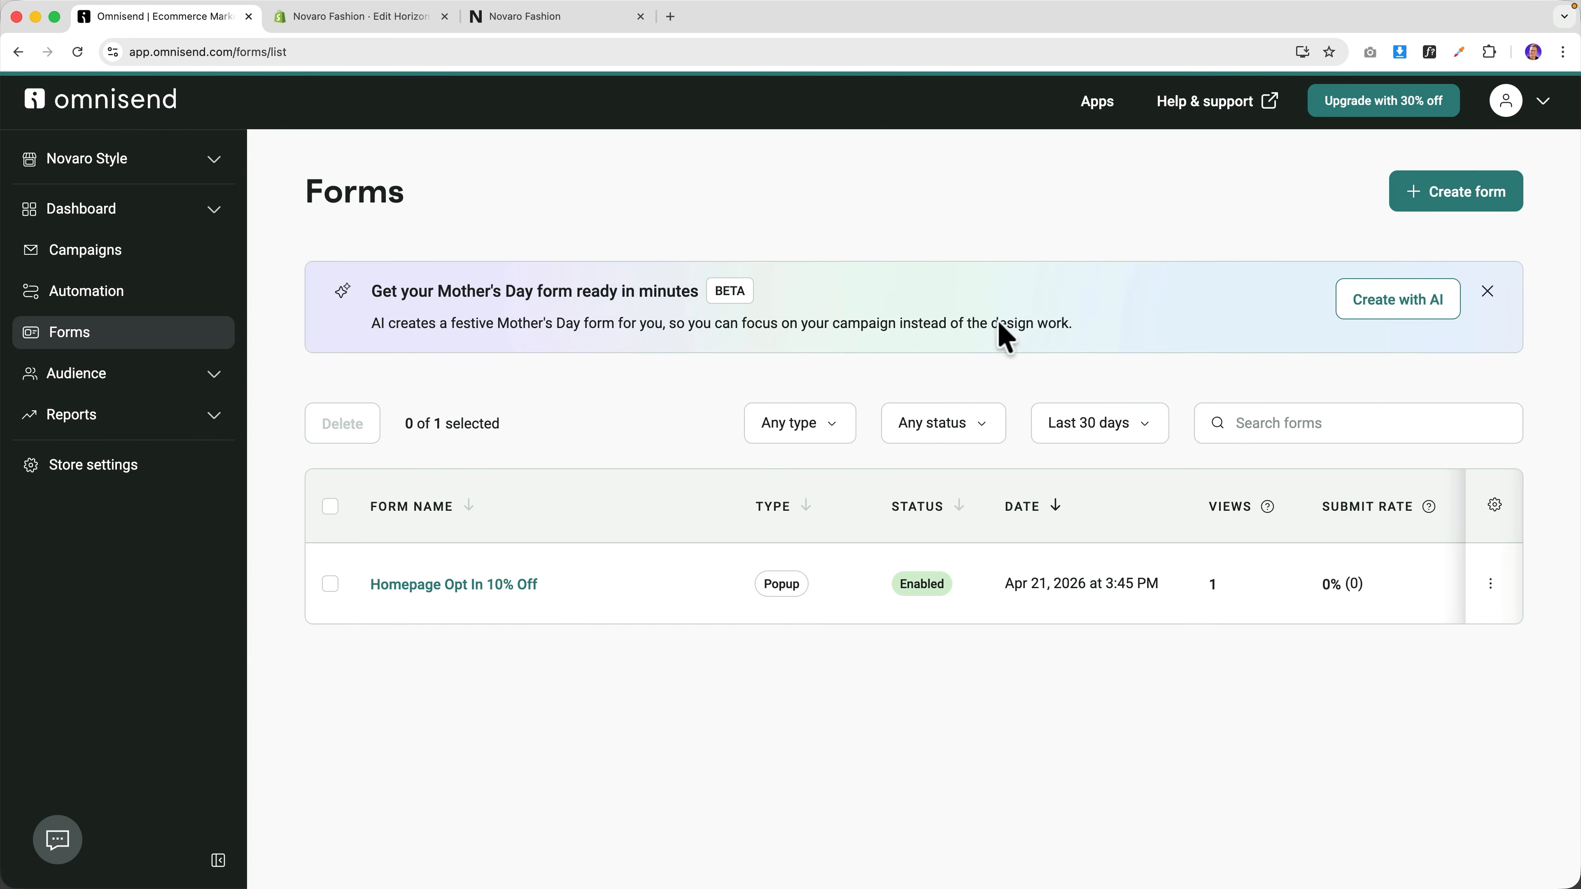
pyautogui.click(479, 588)
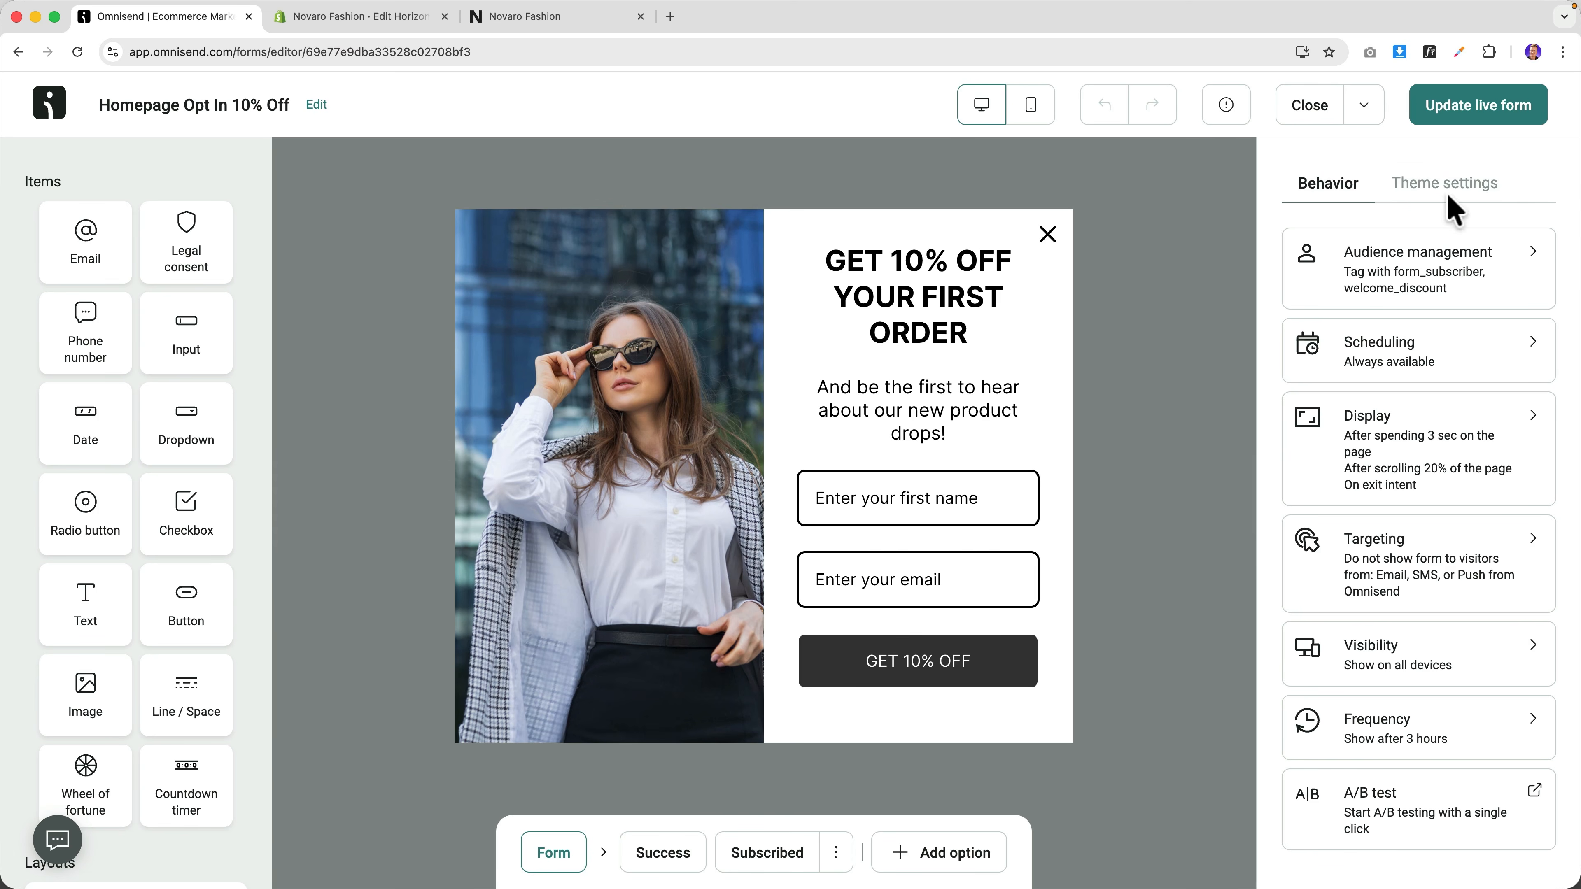
pyautogui.click(1485, 186)
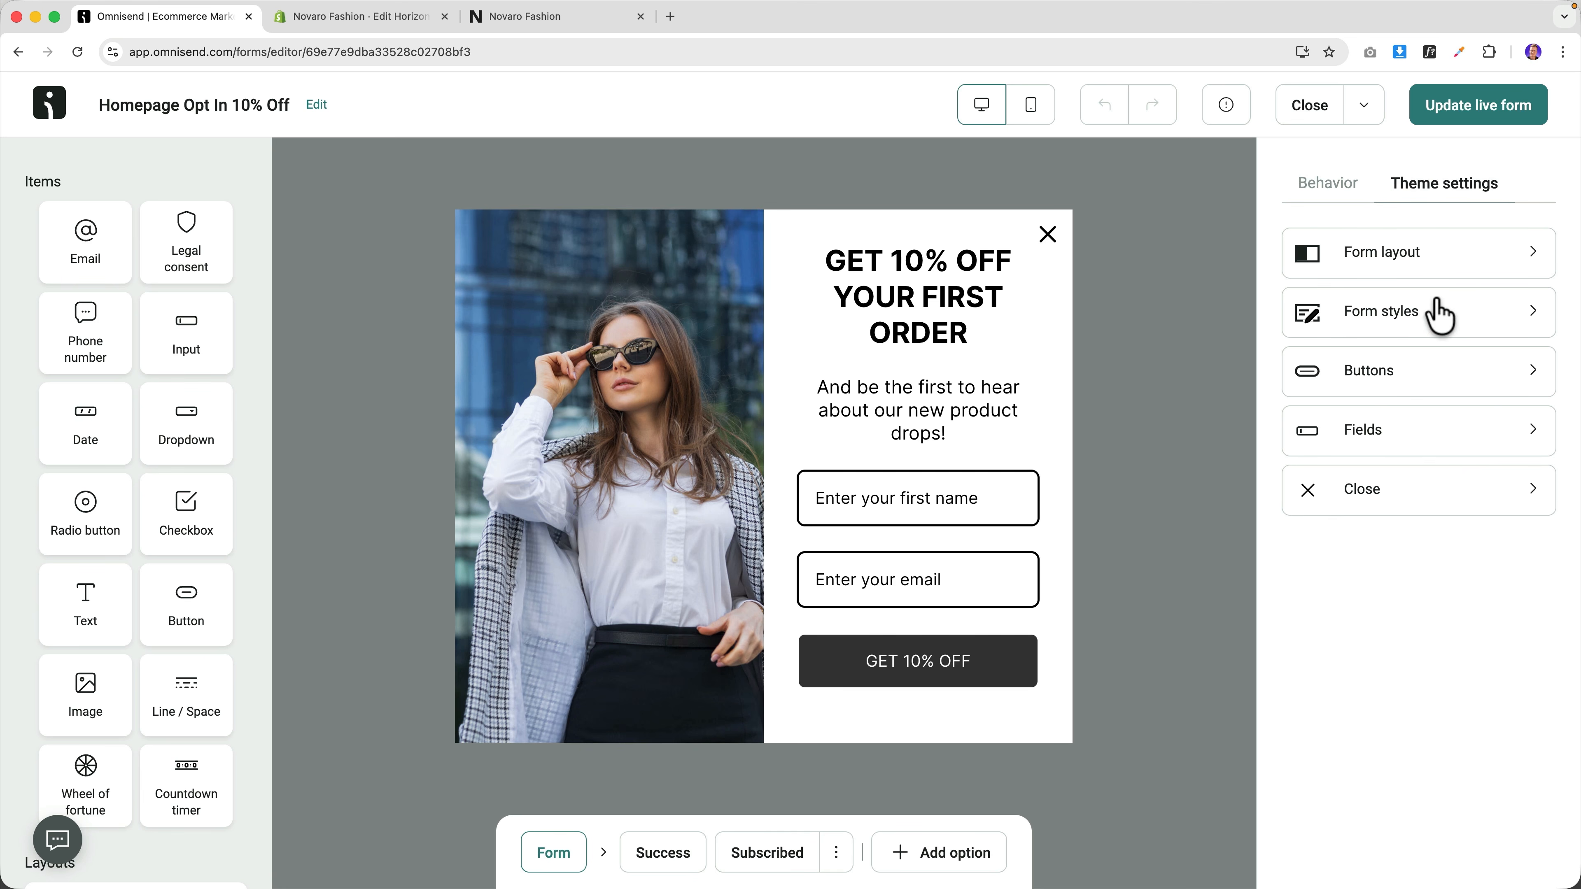
pyautogui.click(1437, 311)
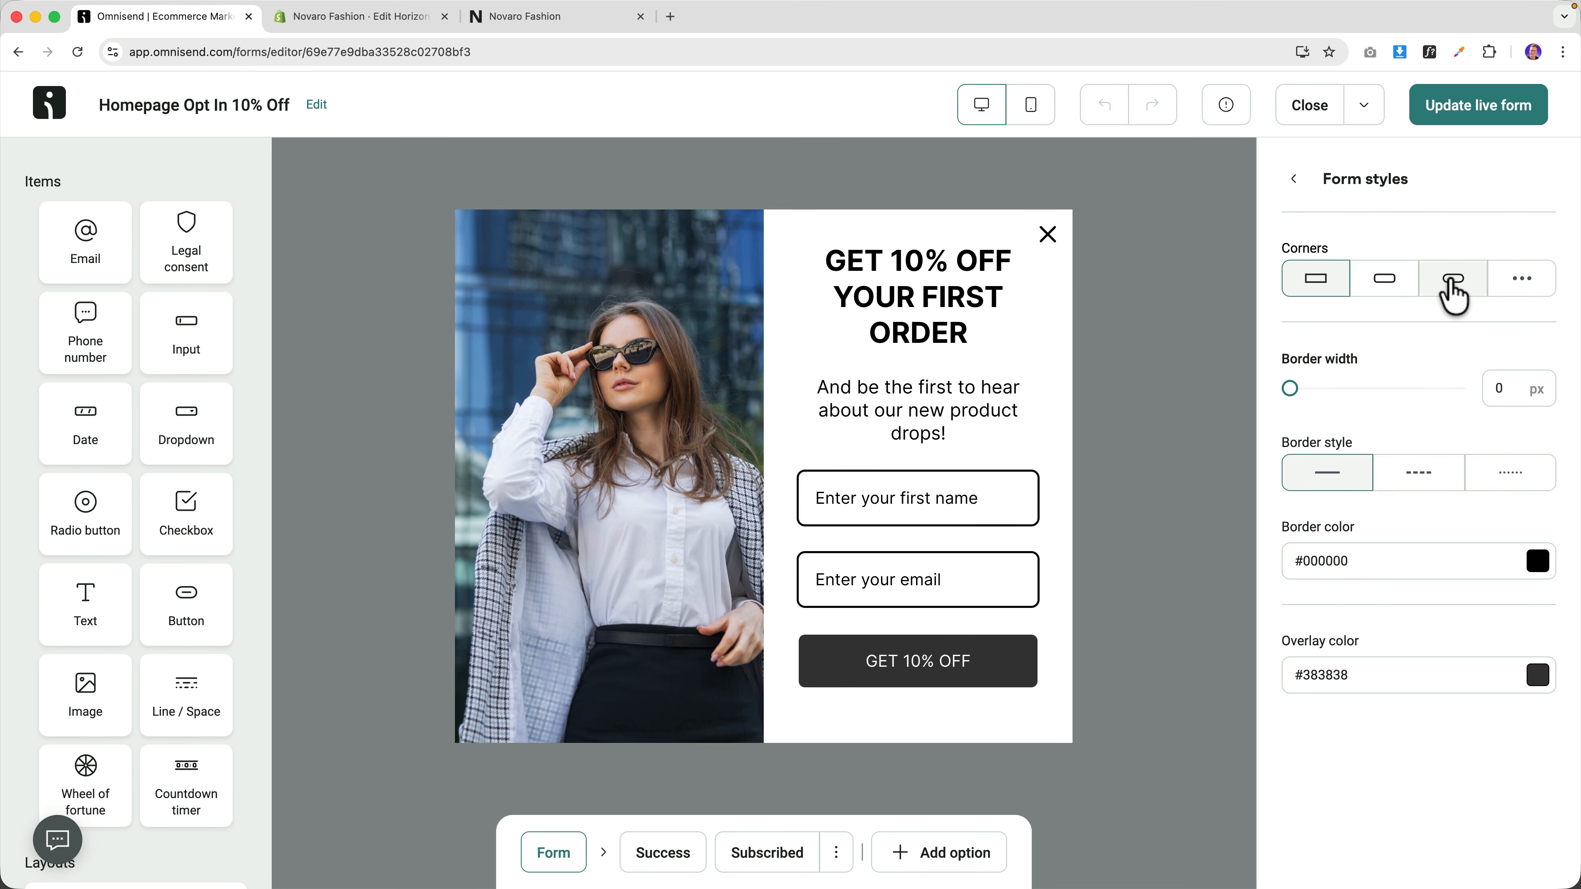
pyautogui.click(1390, 293)
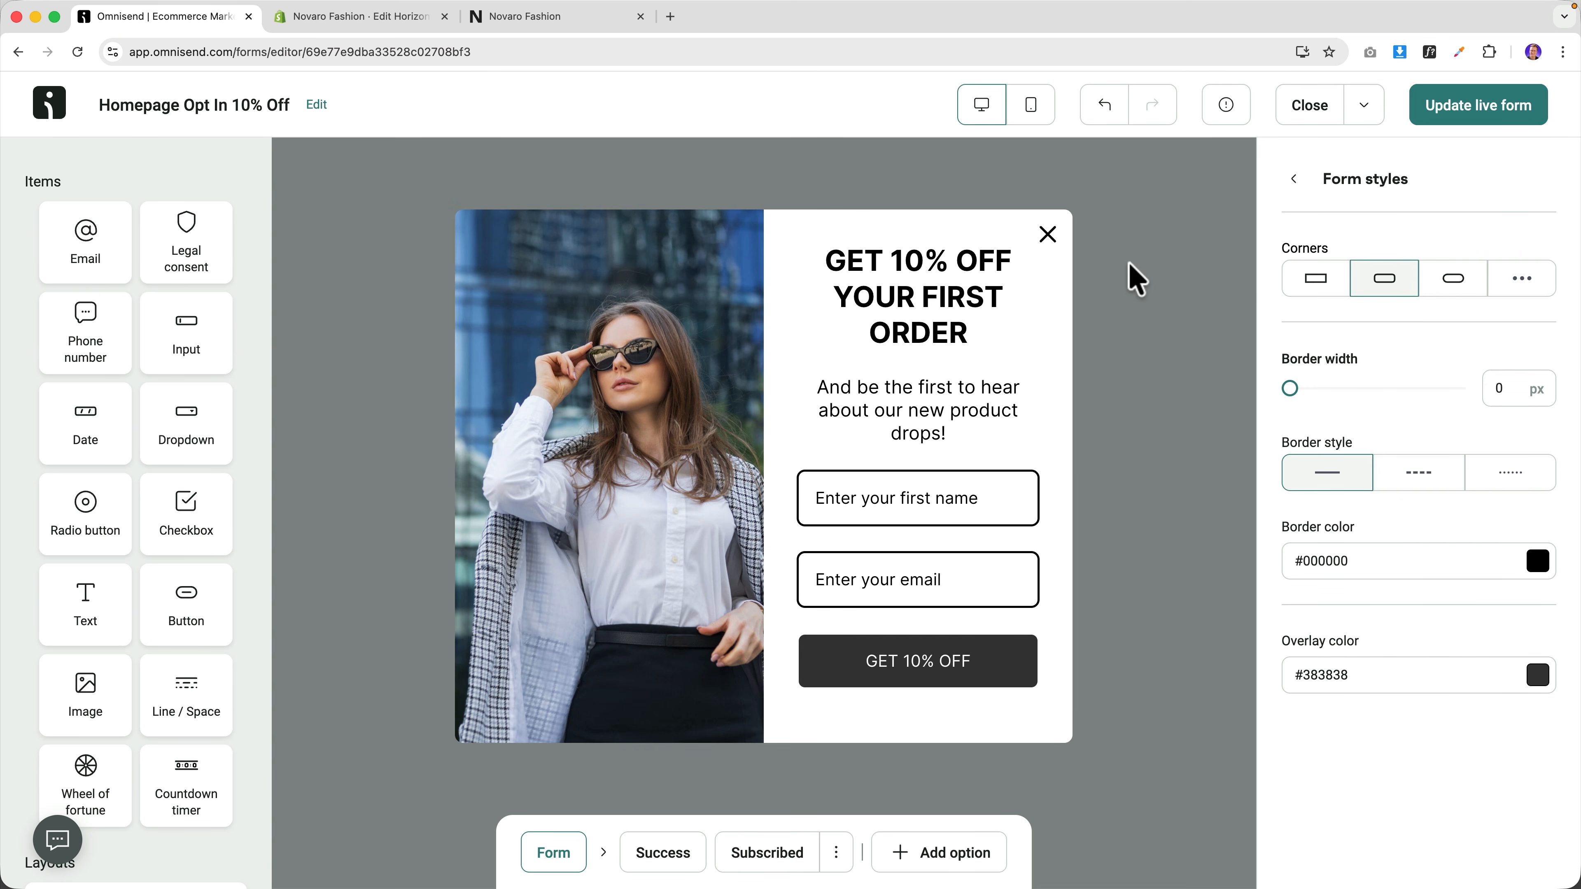
pyautogui.click(1477, 292)
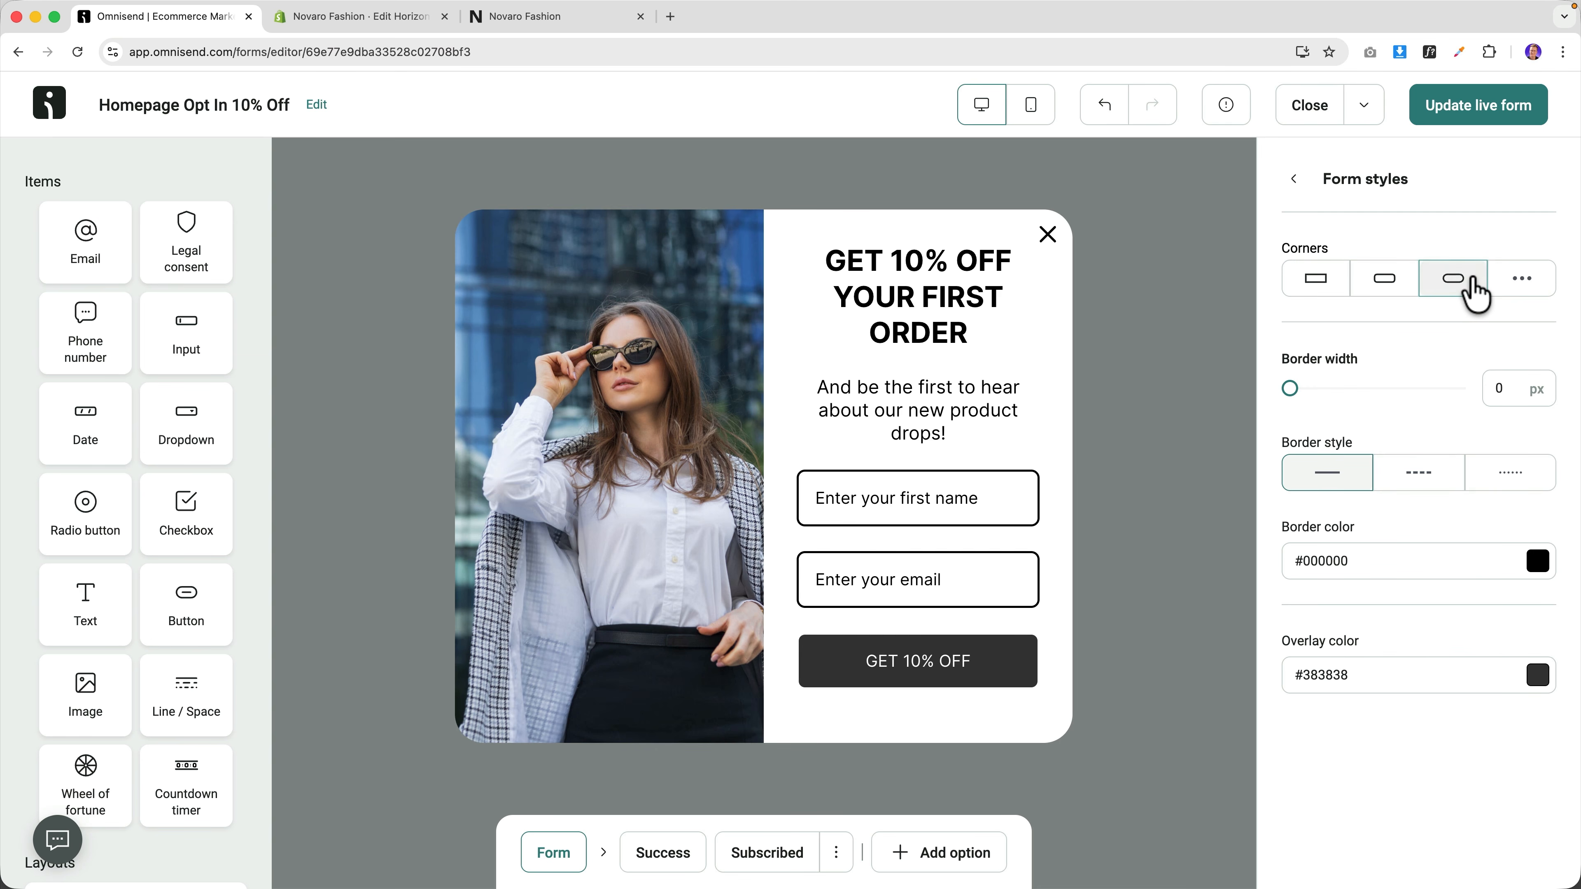
pyautogui.click(1377, 281)
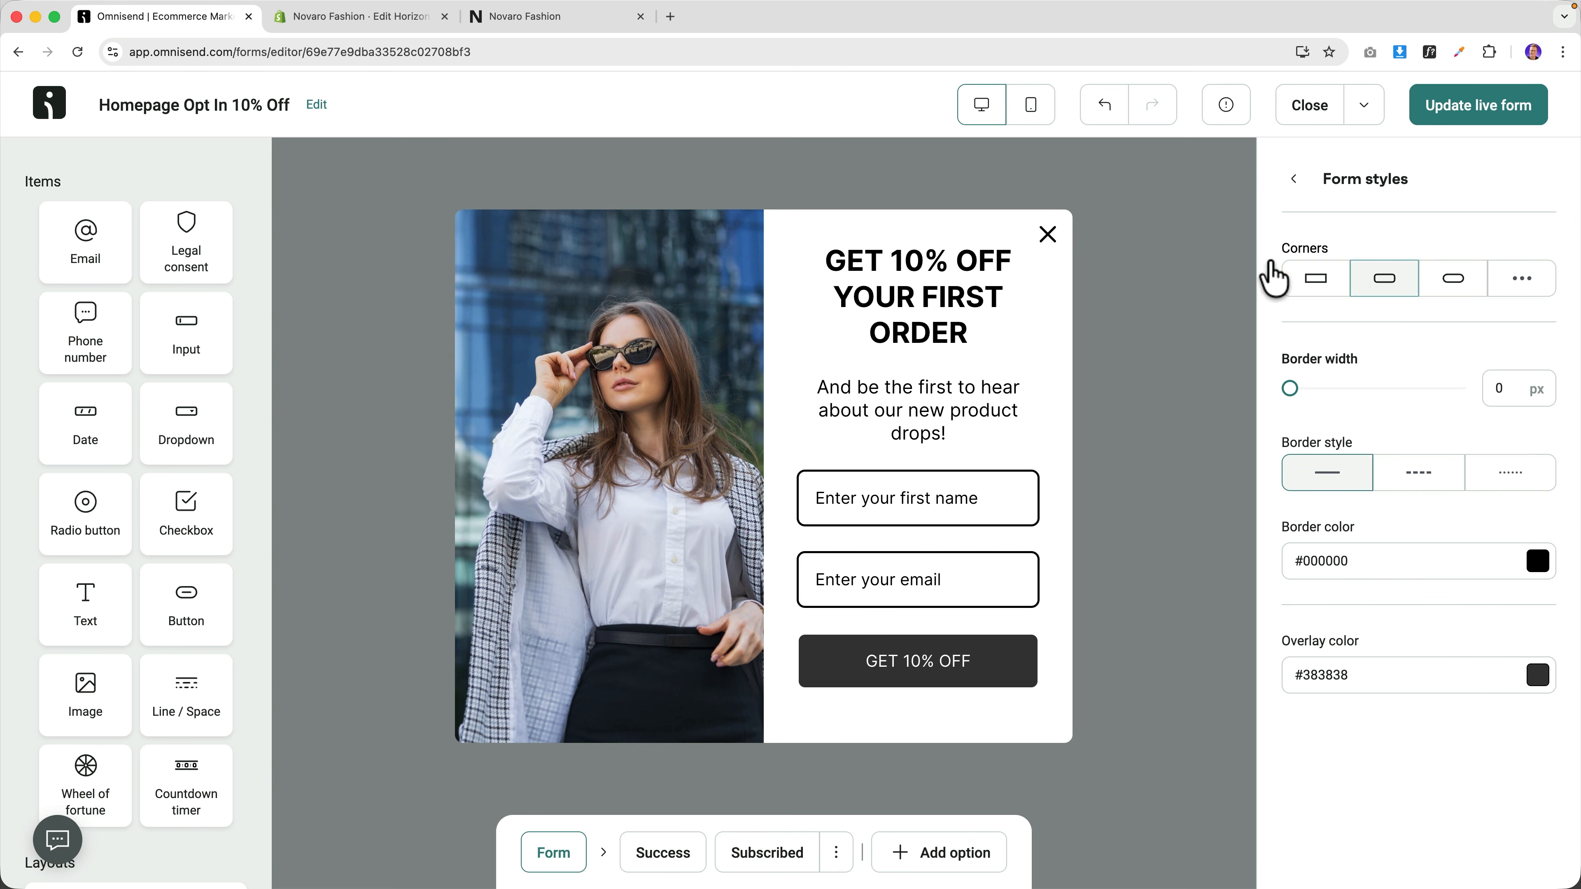
# Set the overlay colour to black and update the live form.
pyautogui.click(1537, 675)
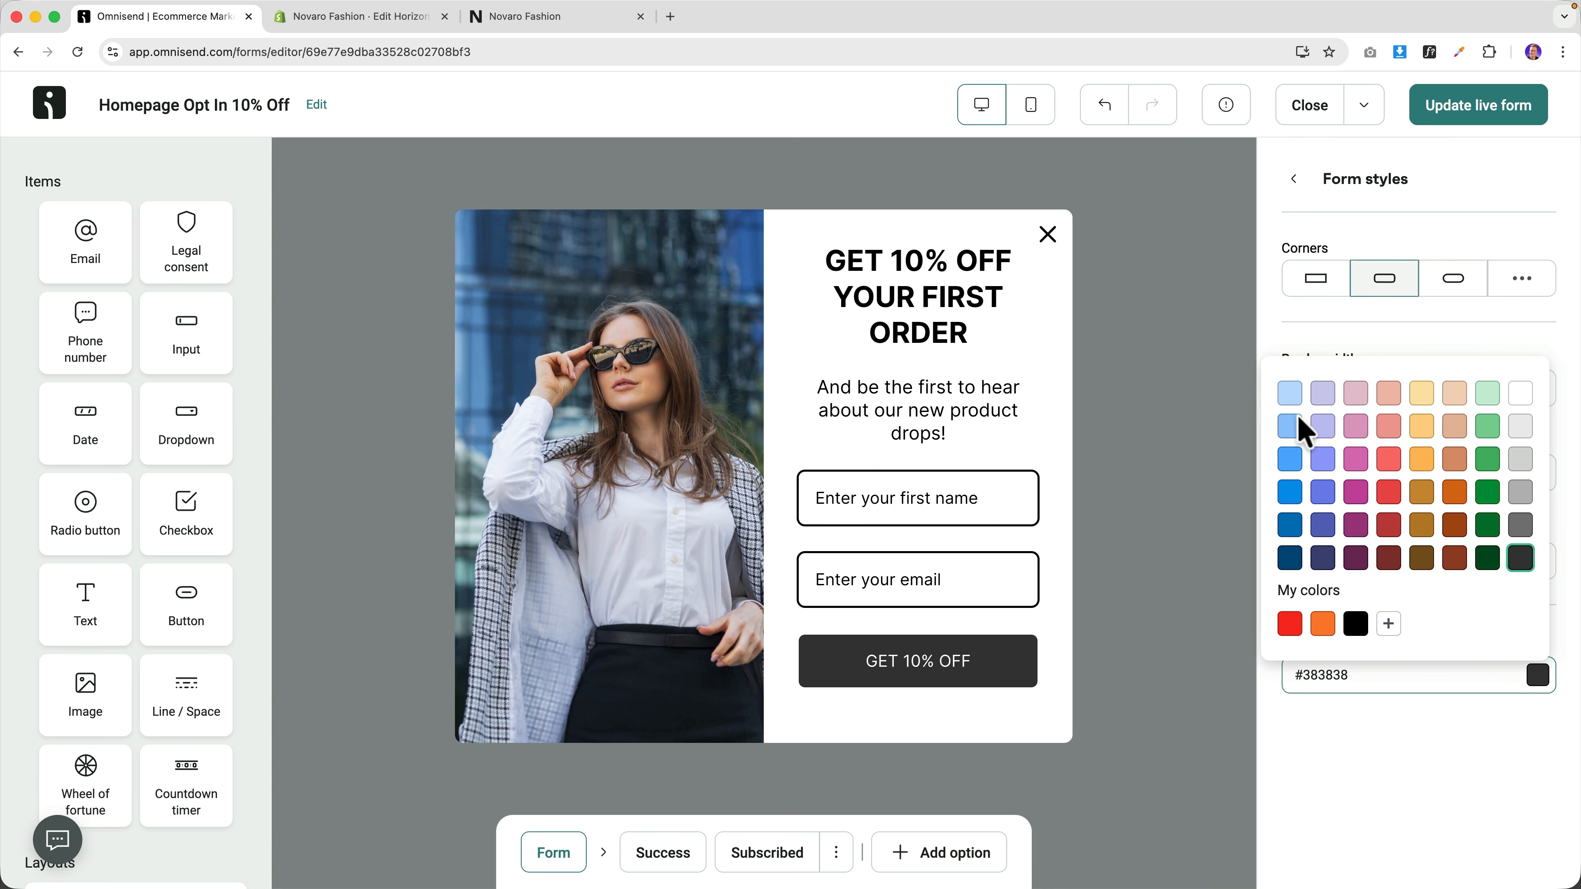
pyautogui.click(1288, 392)
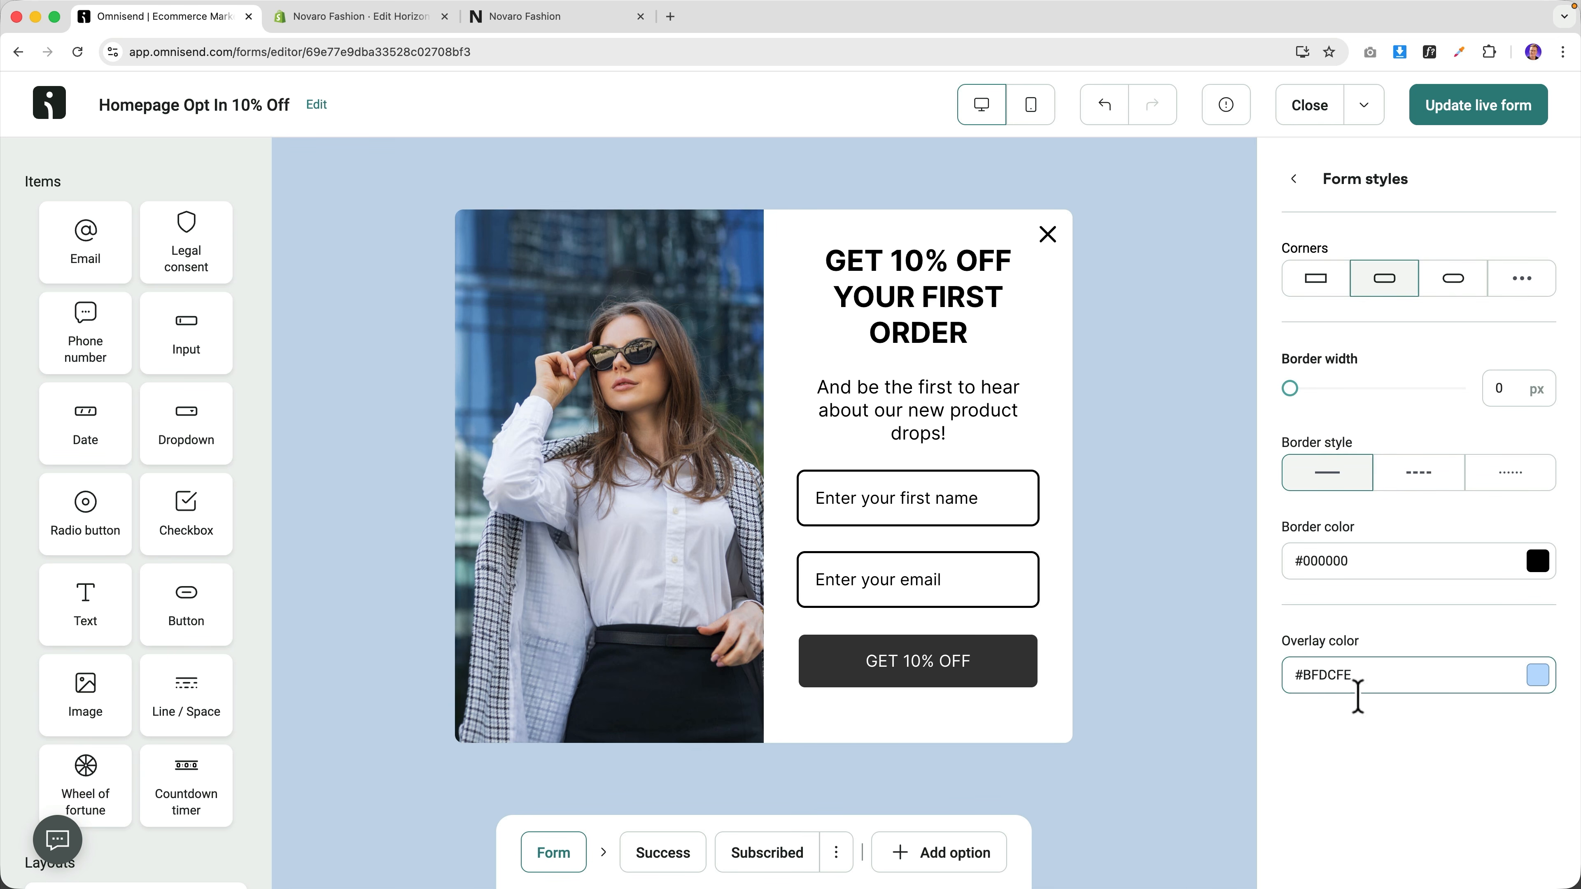
pyautogui.click(1536, 676)
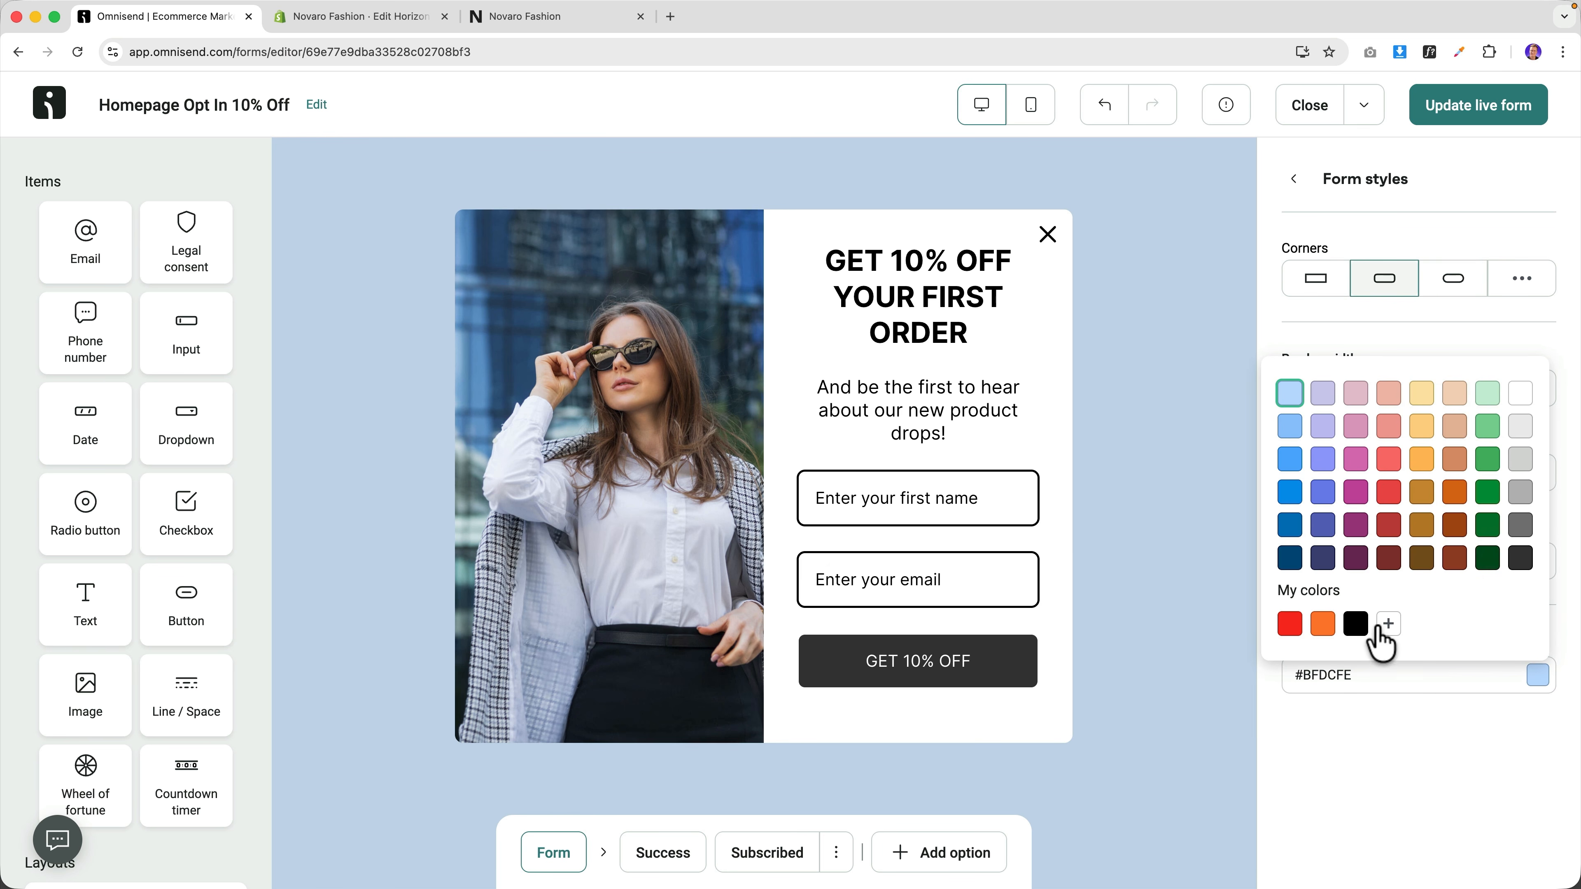
pyautogui.click(1355, 623)
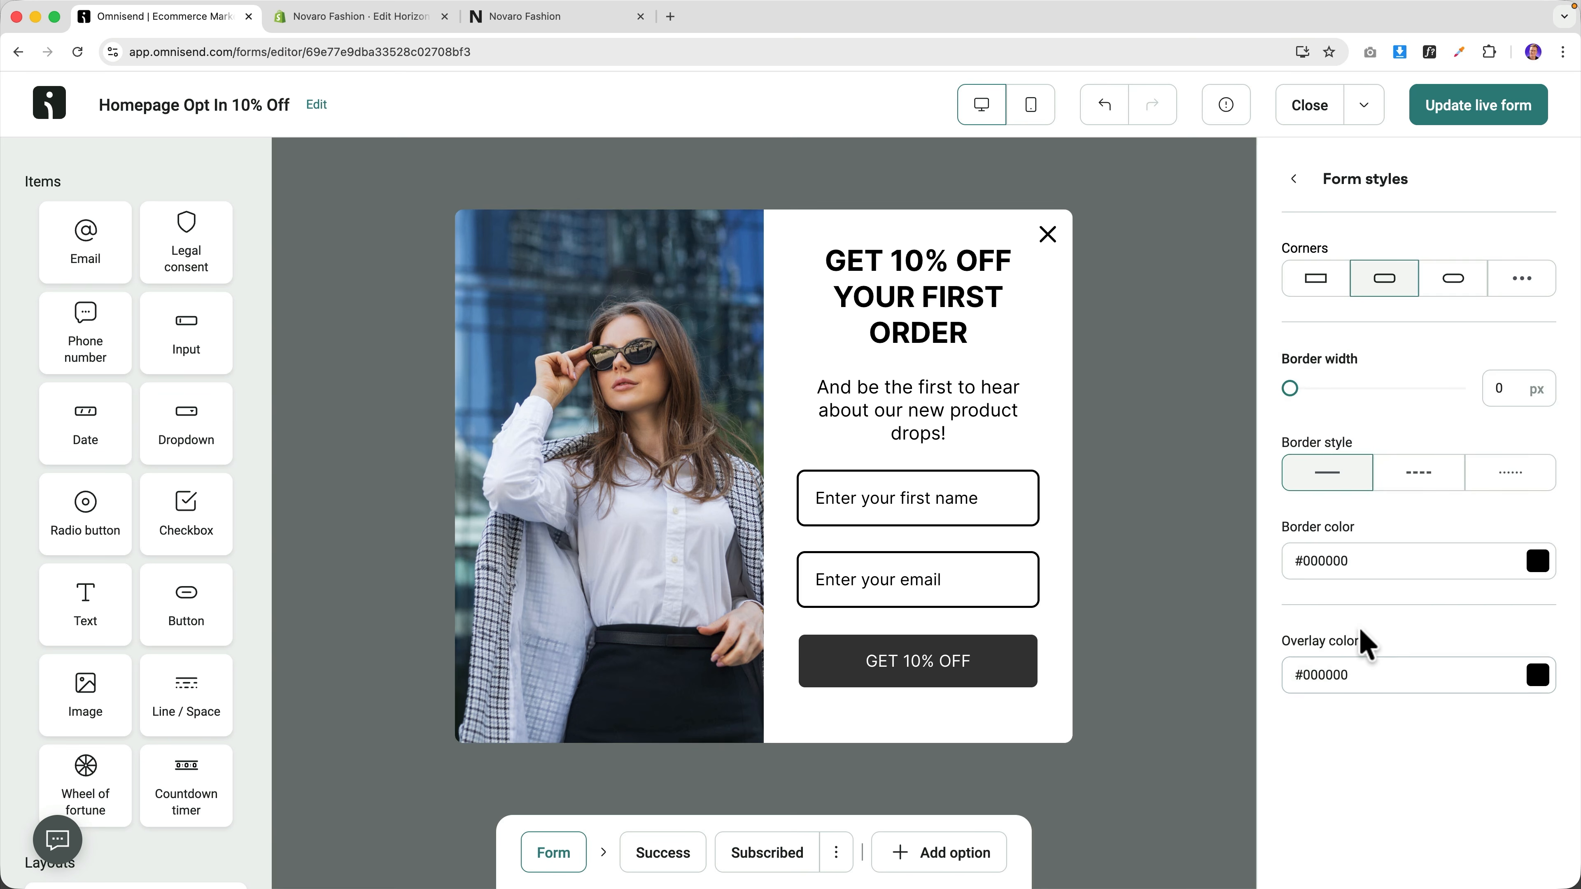
pyautogui.click(1469, 112)
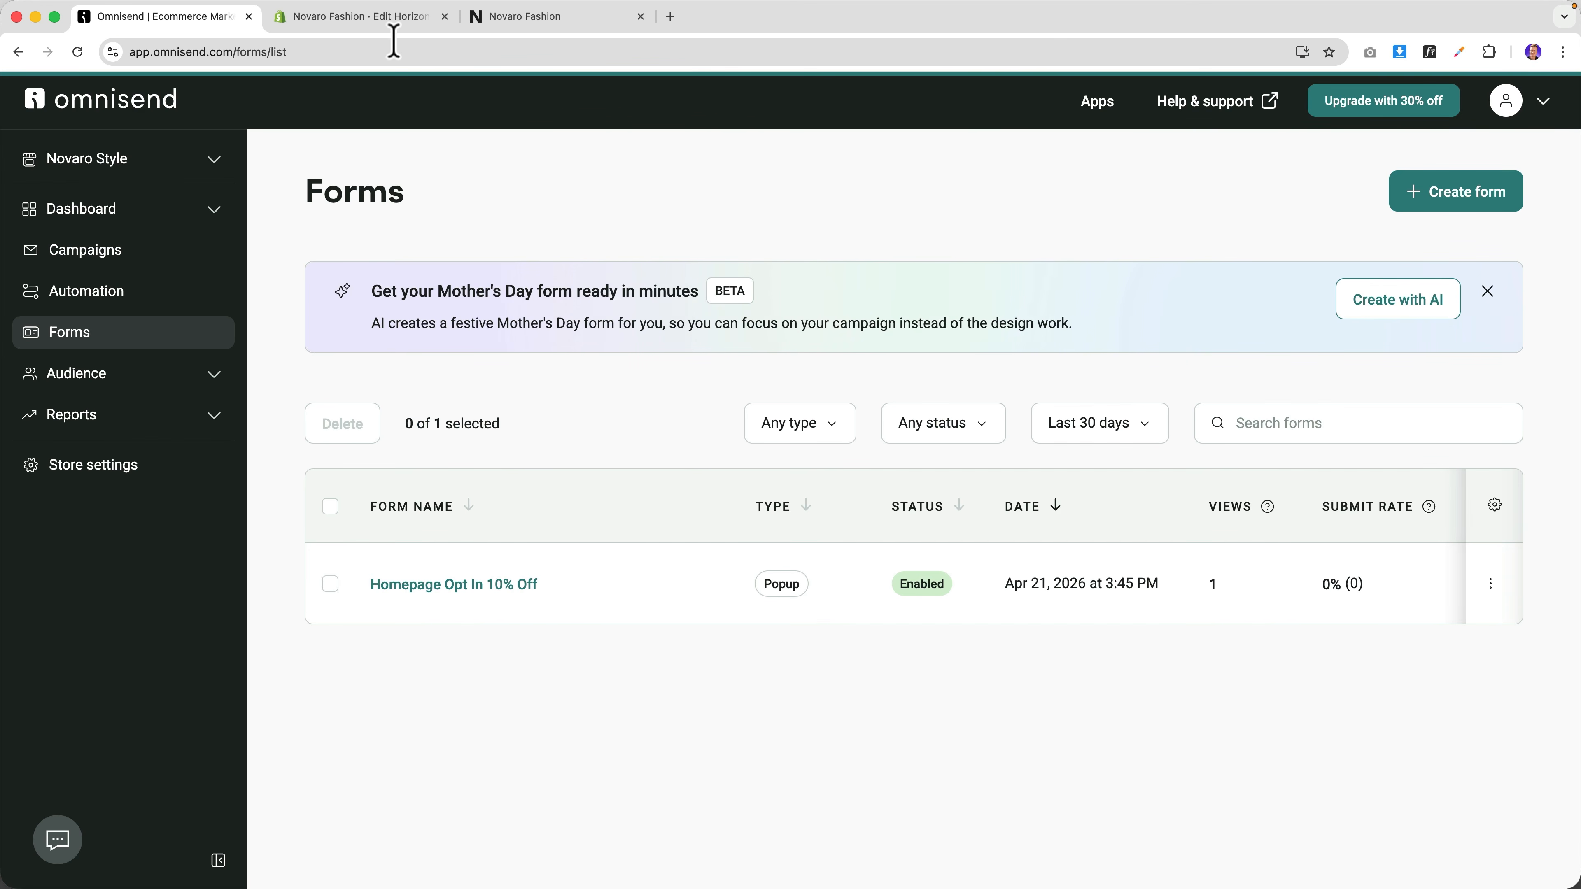
pyautogui.click(497, 23)
pyautogui.rightClick(202, 109)
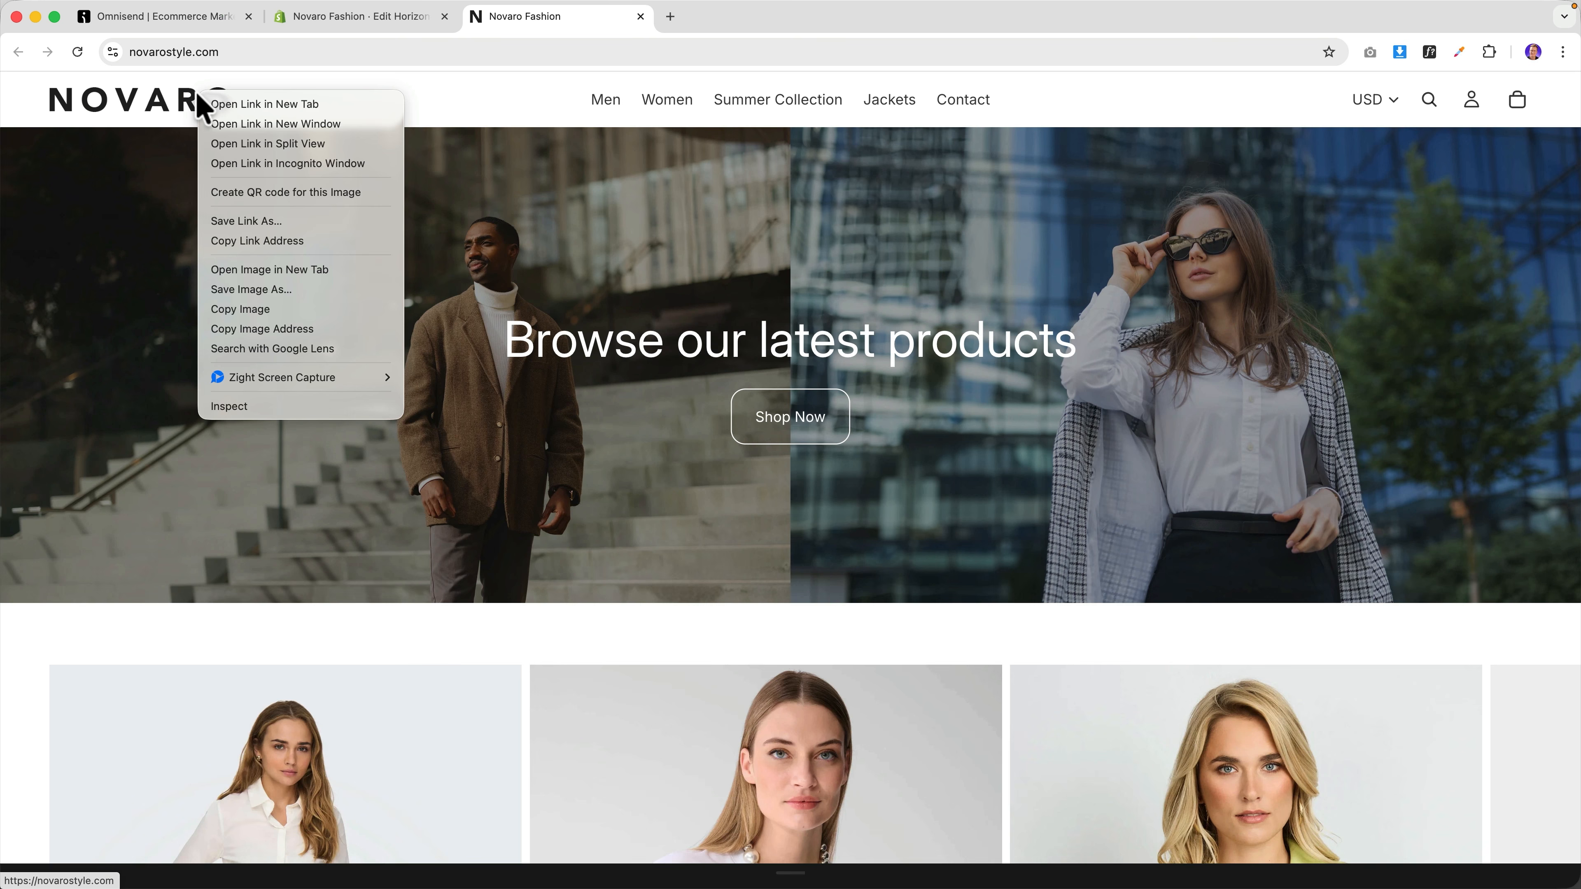
pyautogui.click(277, 148)
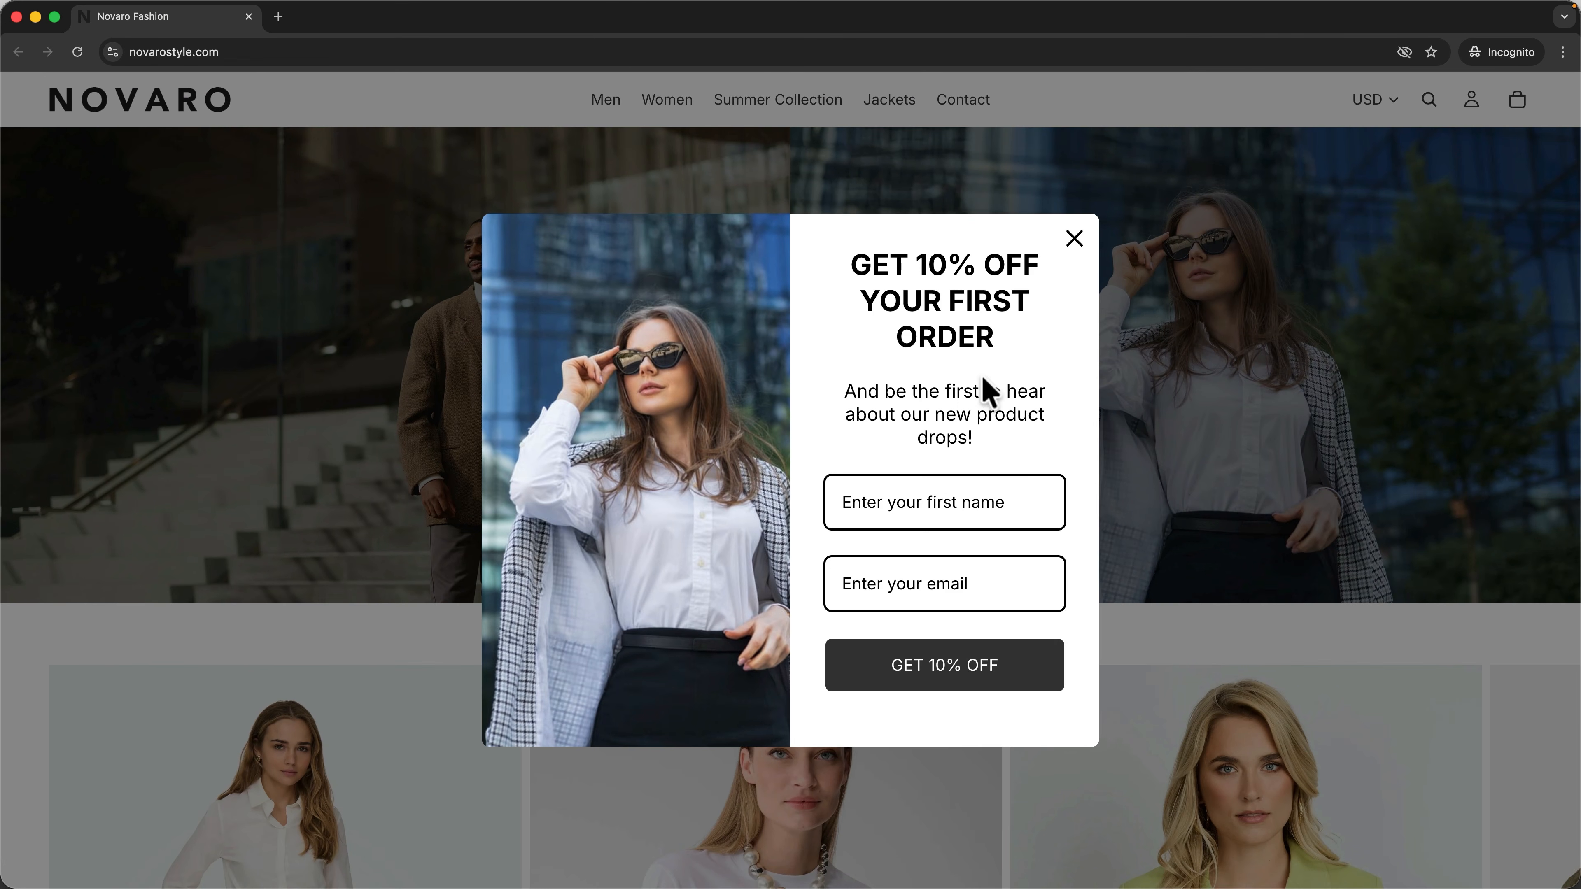
pyautogui.click(1014, 505)
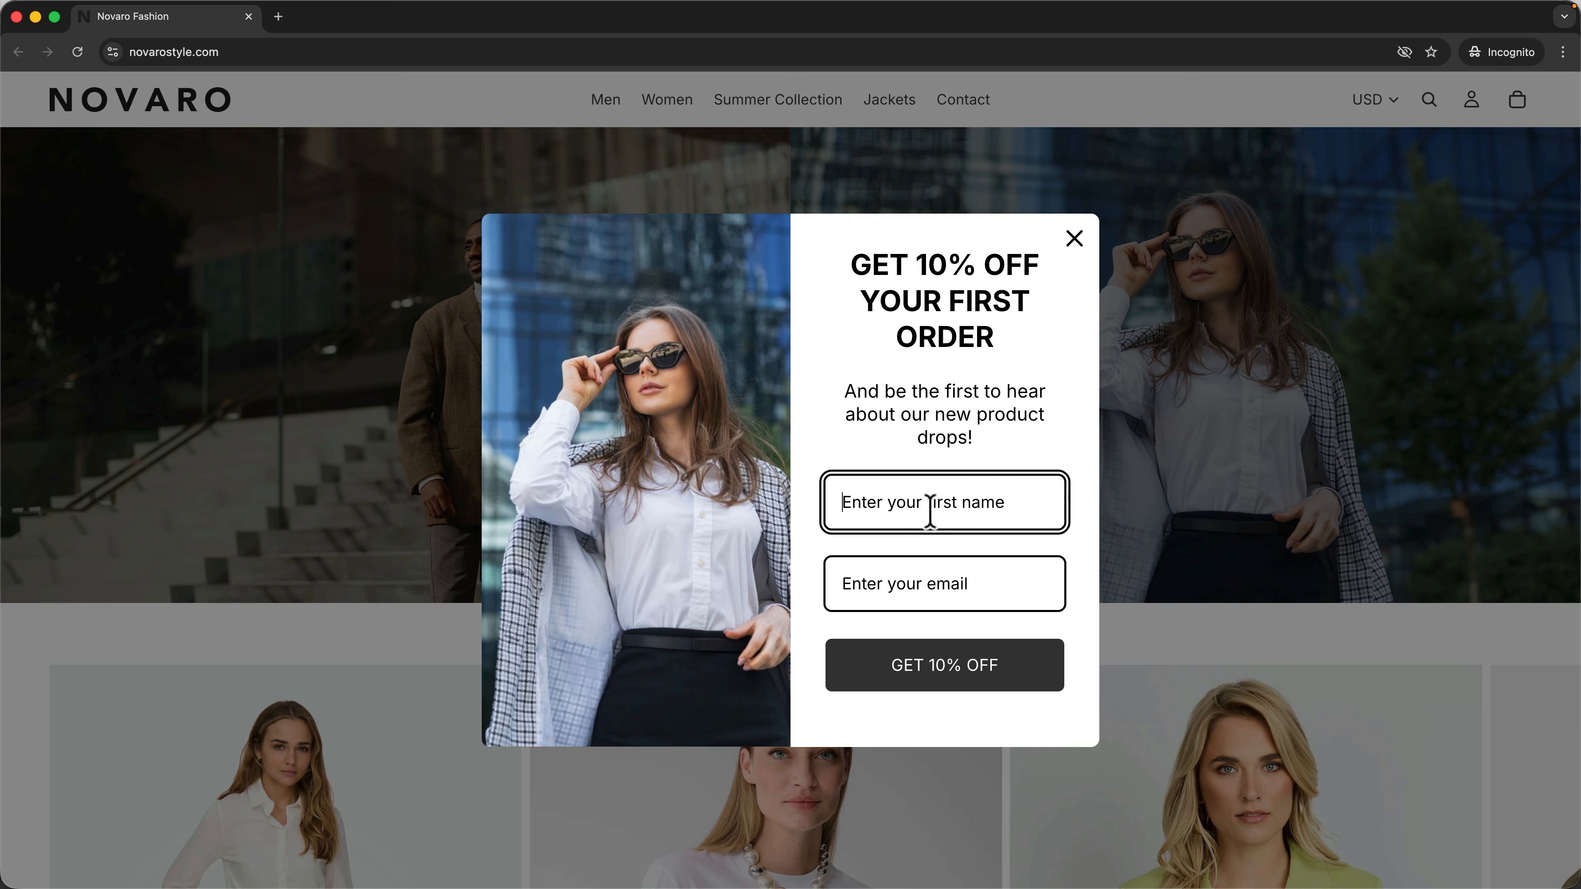
pyautogui.click(925, 598)
pyautogui.click(1074, 238)
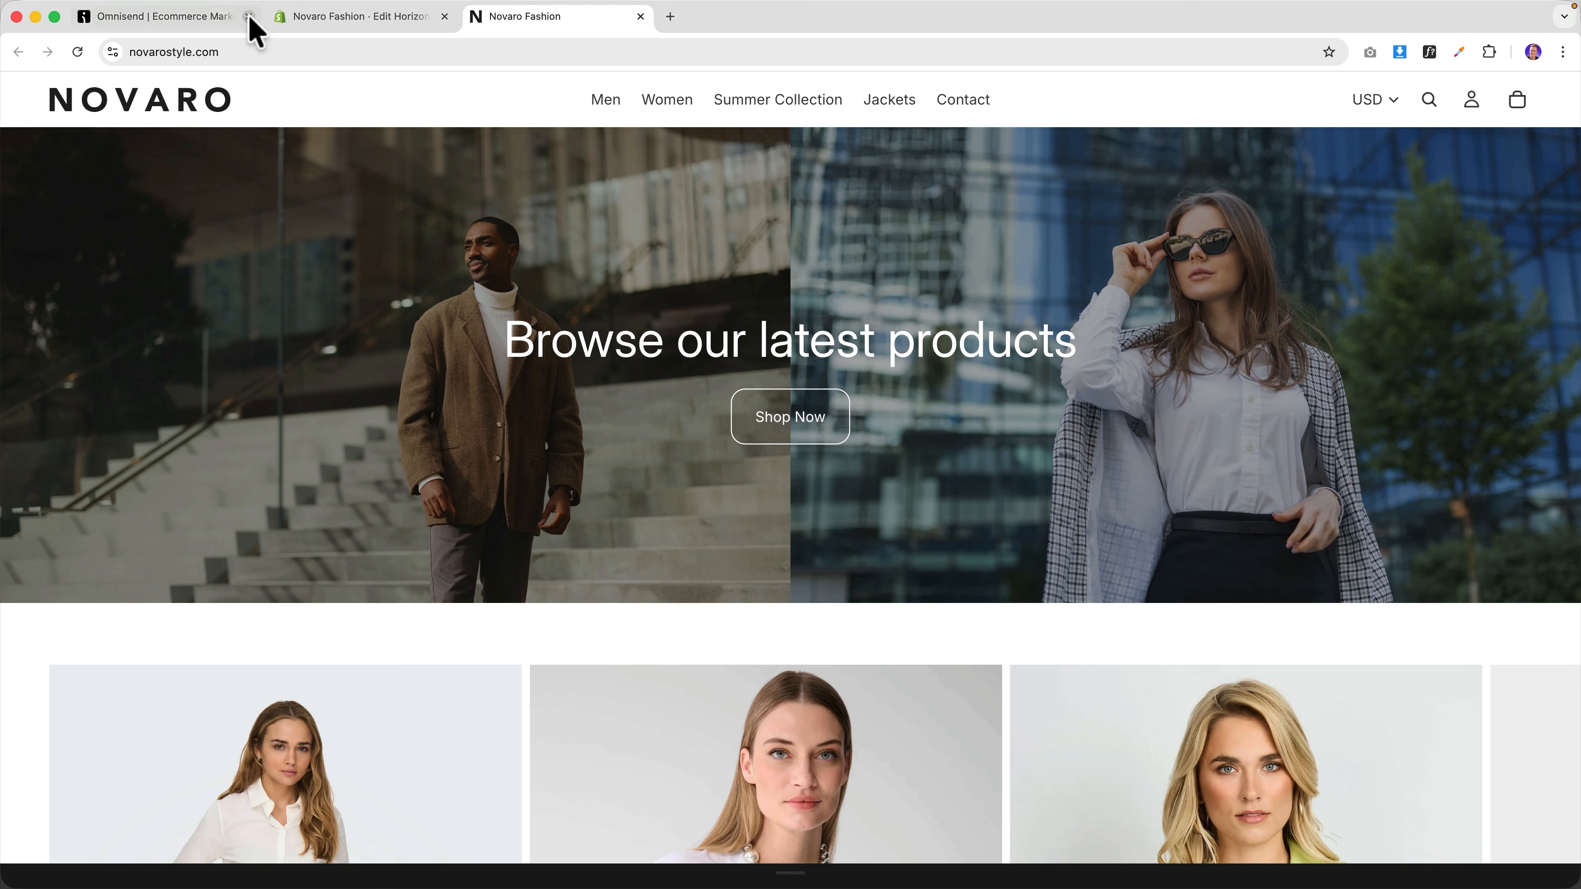
pyautogui.click(163, 21)
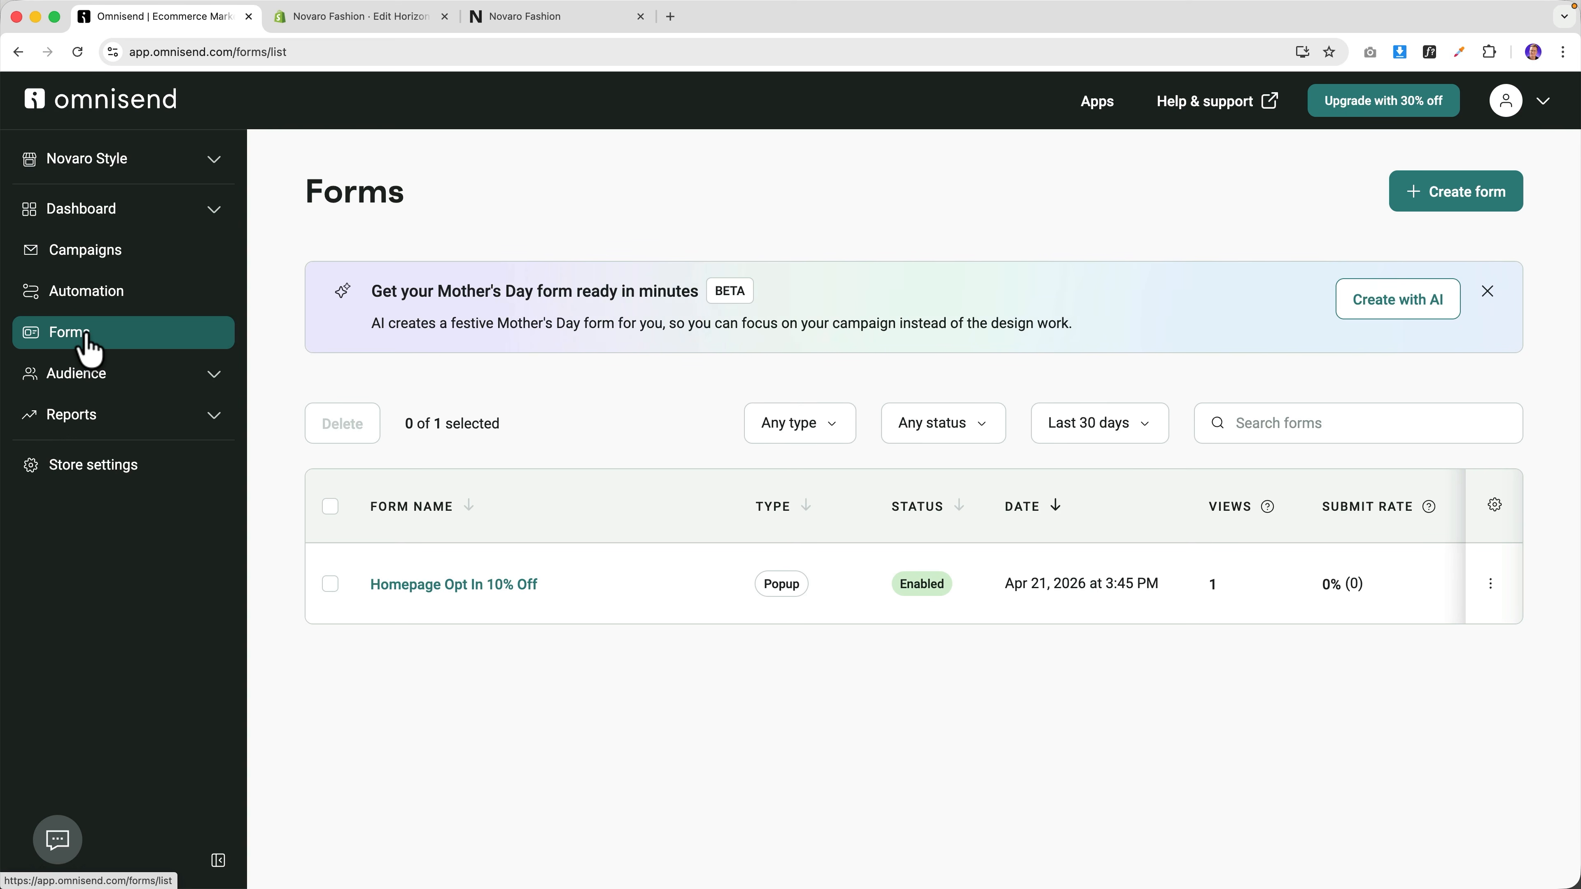
# Start a new automation from the Welcome (x3 emails) workflow template.
pyautogui.click(105, 306)
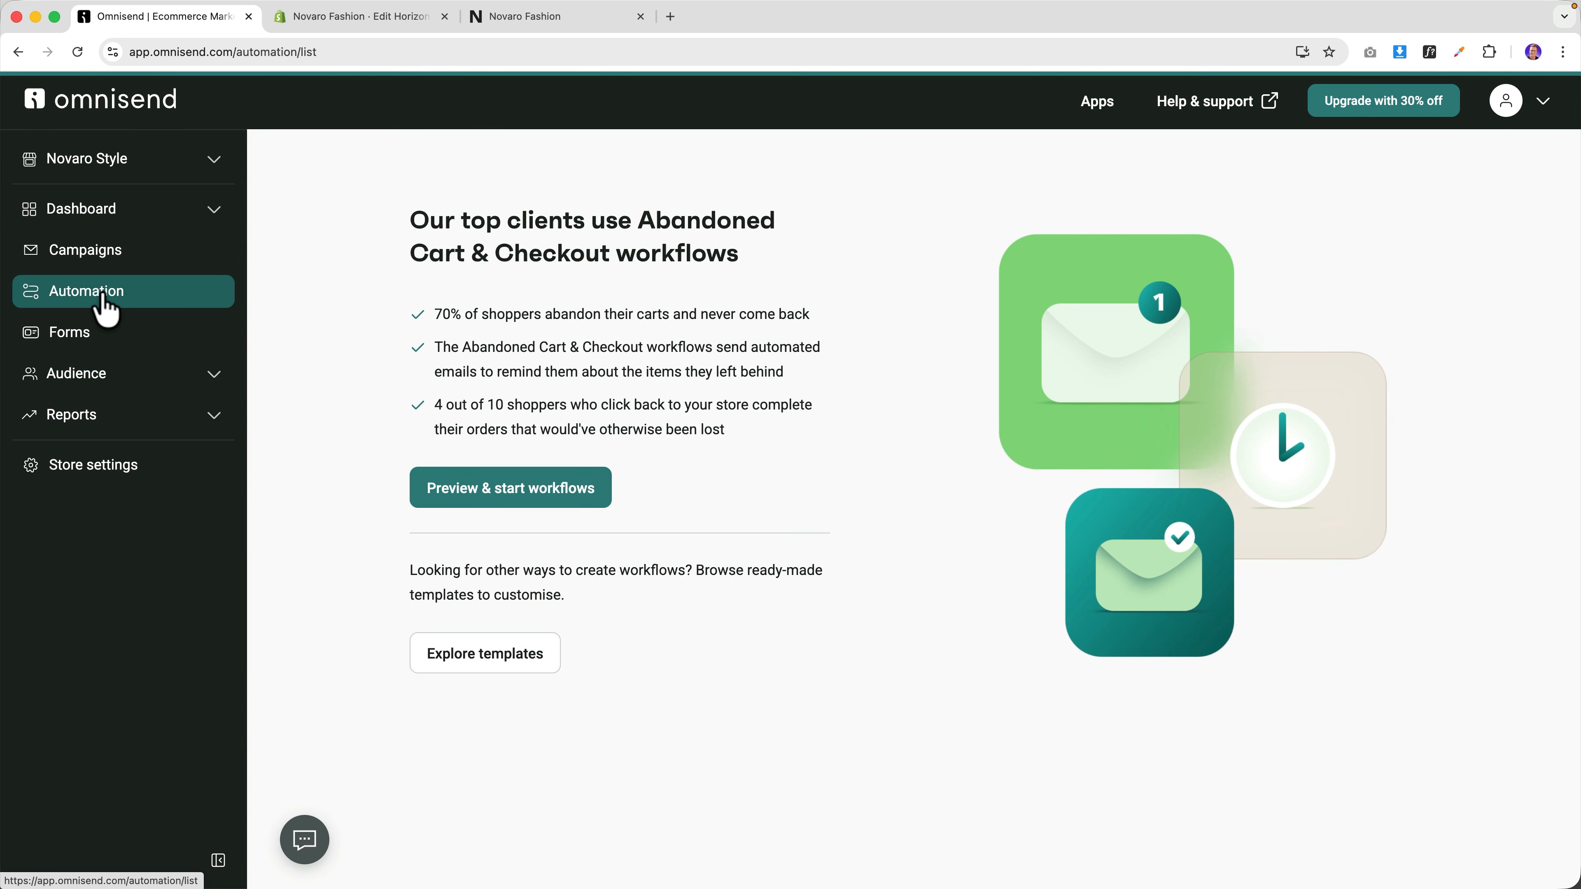
pyautogui.click(496, 674)
pyautogui.scroll(-10, 579, 601)
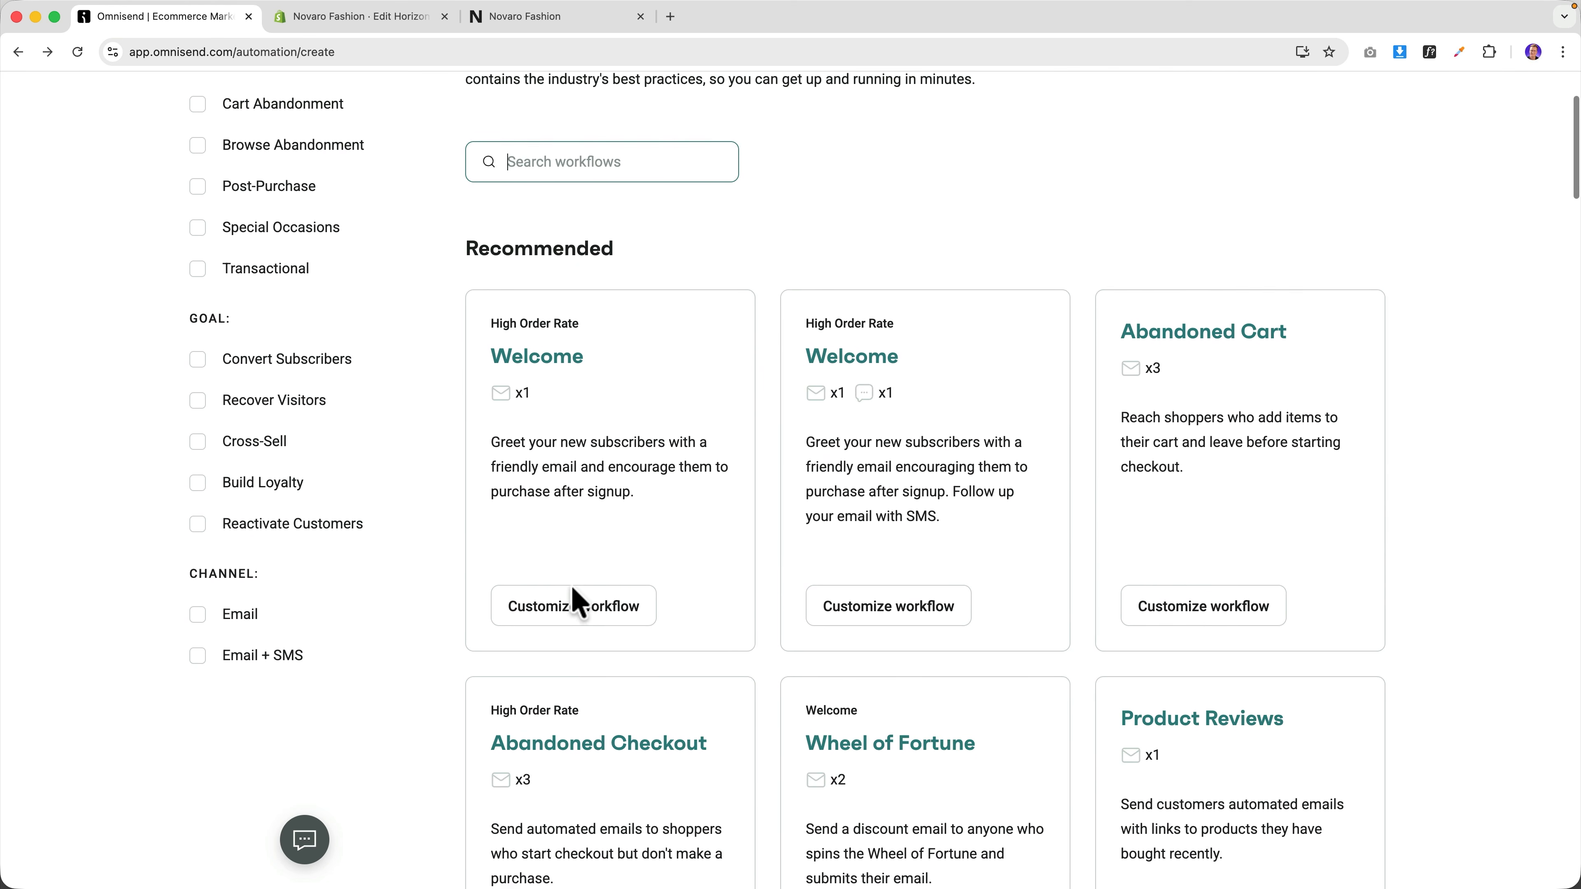
pyautogui.scroll(-12, 579, 601)
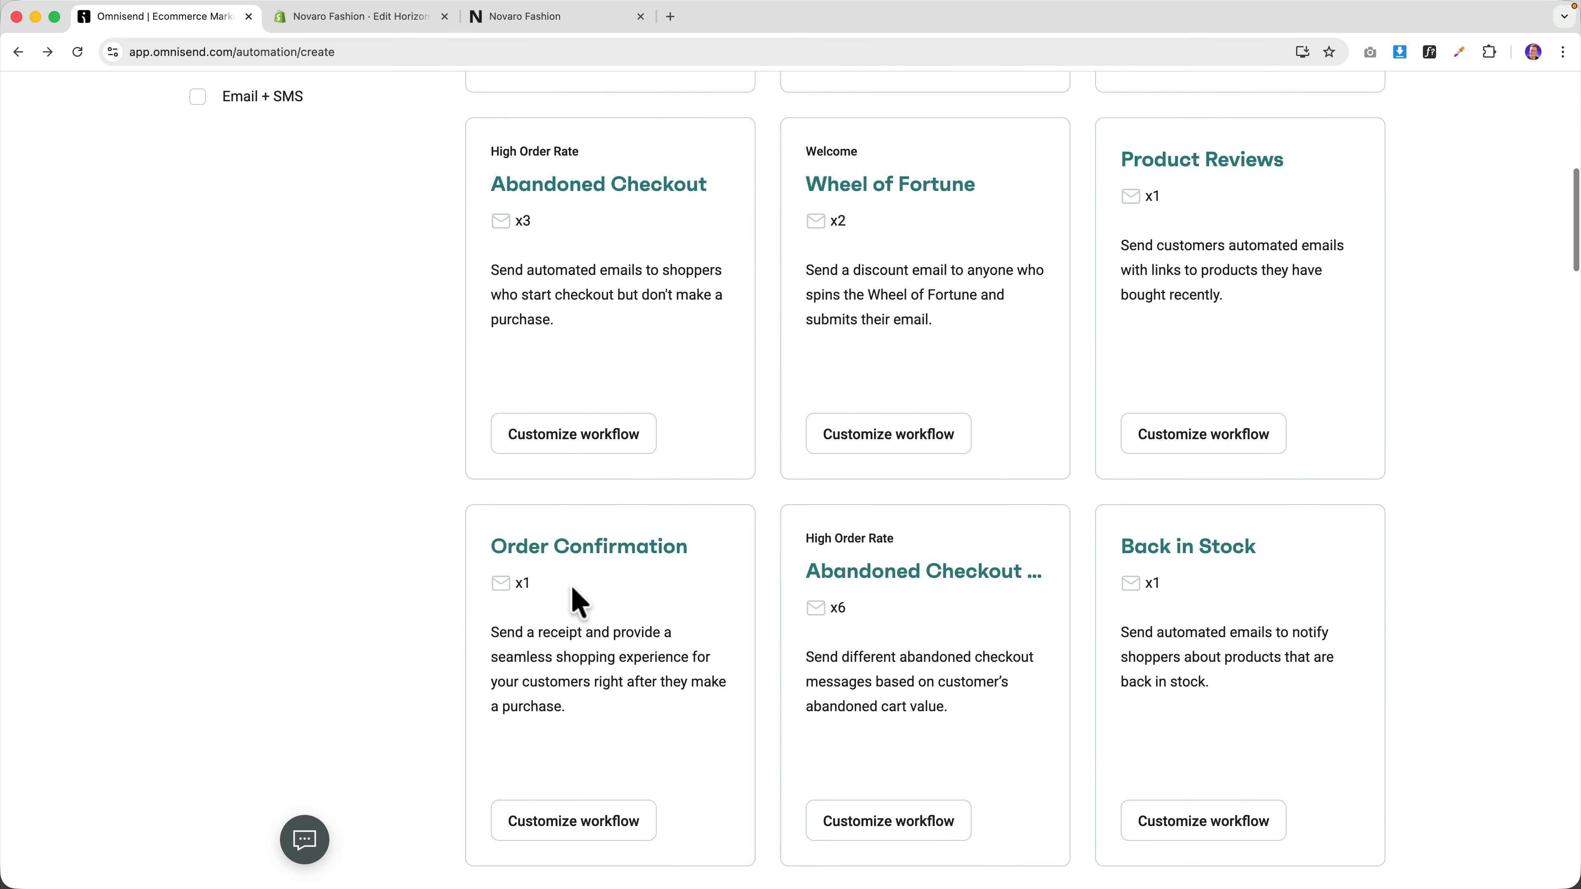
pyautogui.scroll(-13, 579, 601)
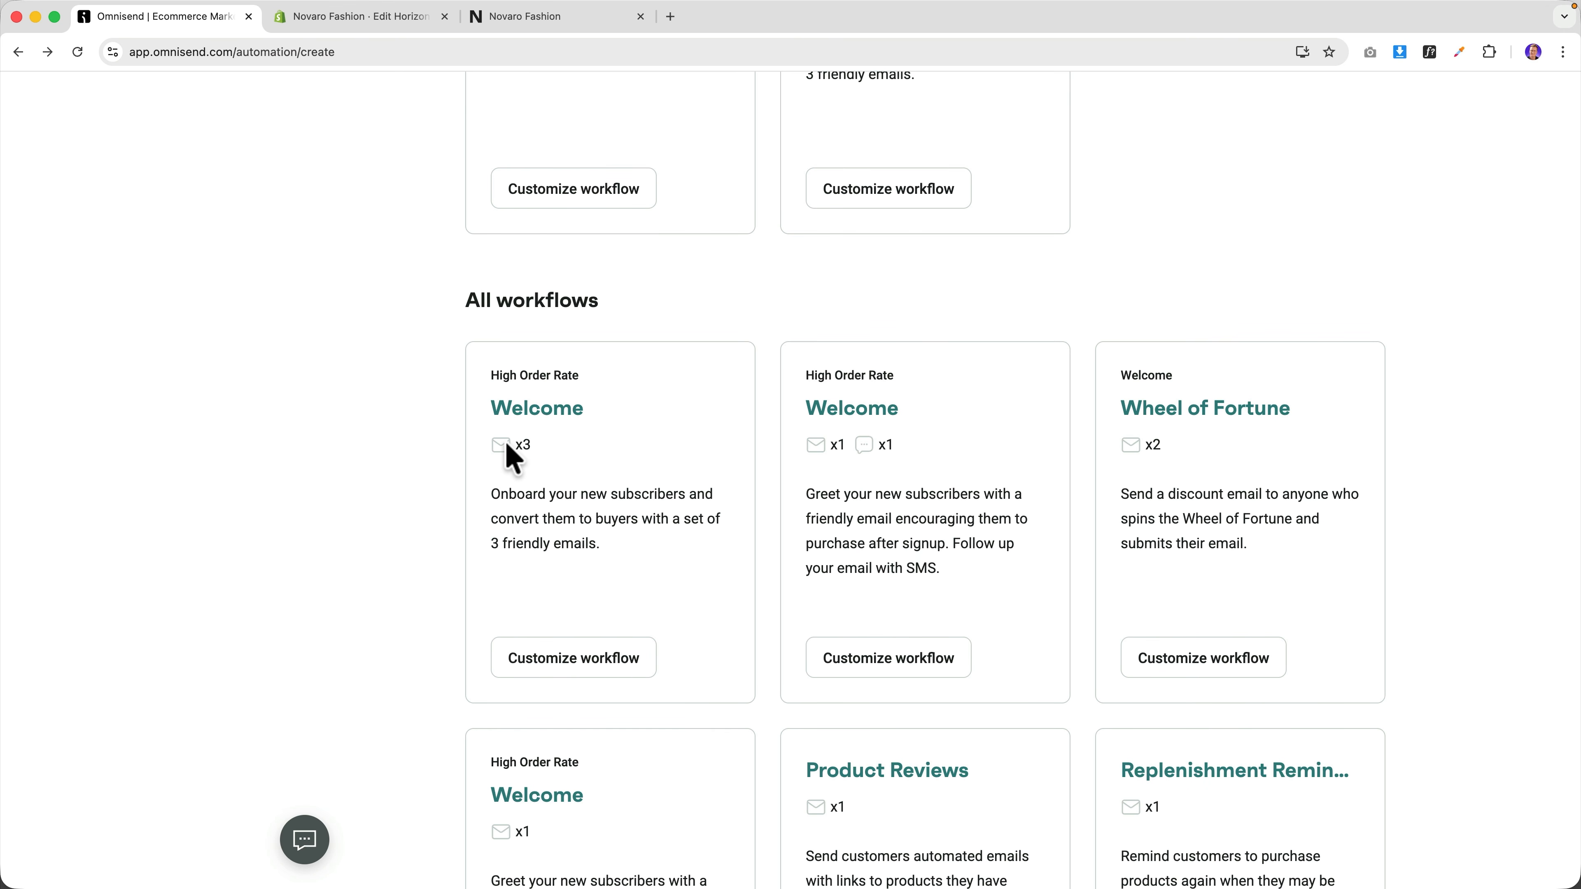
pyautogui.click(537, 416)
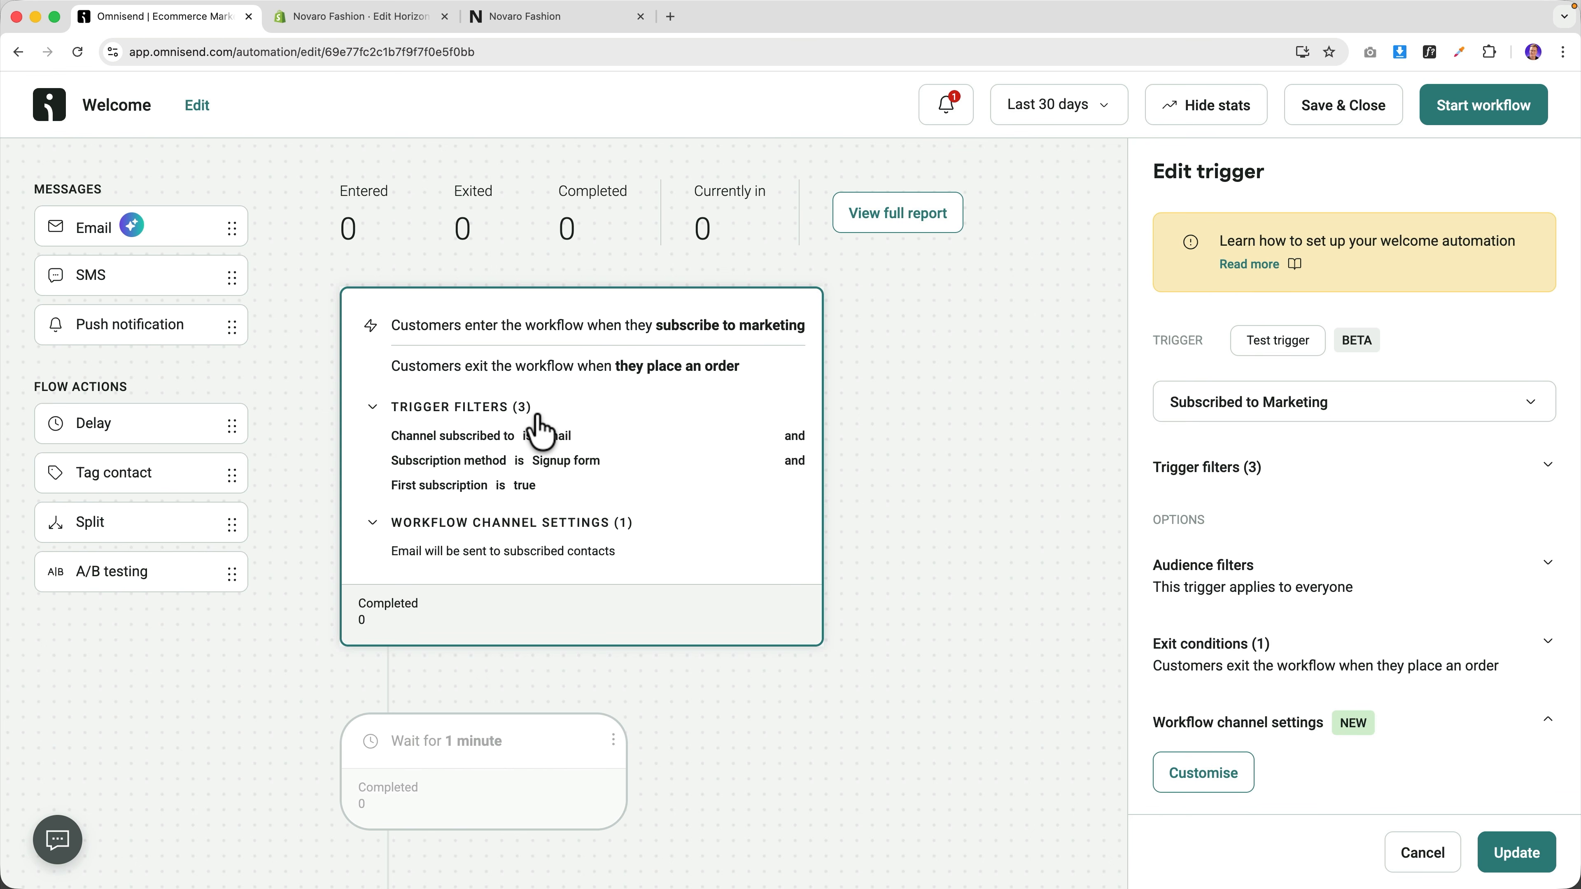
# Rename the workflow from 'Welcome' to 'Homepage Opt In 10% Off'.
pyautogui.click(198, 106)
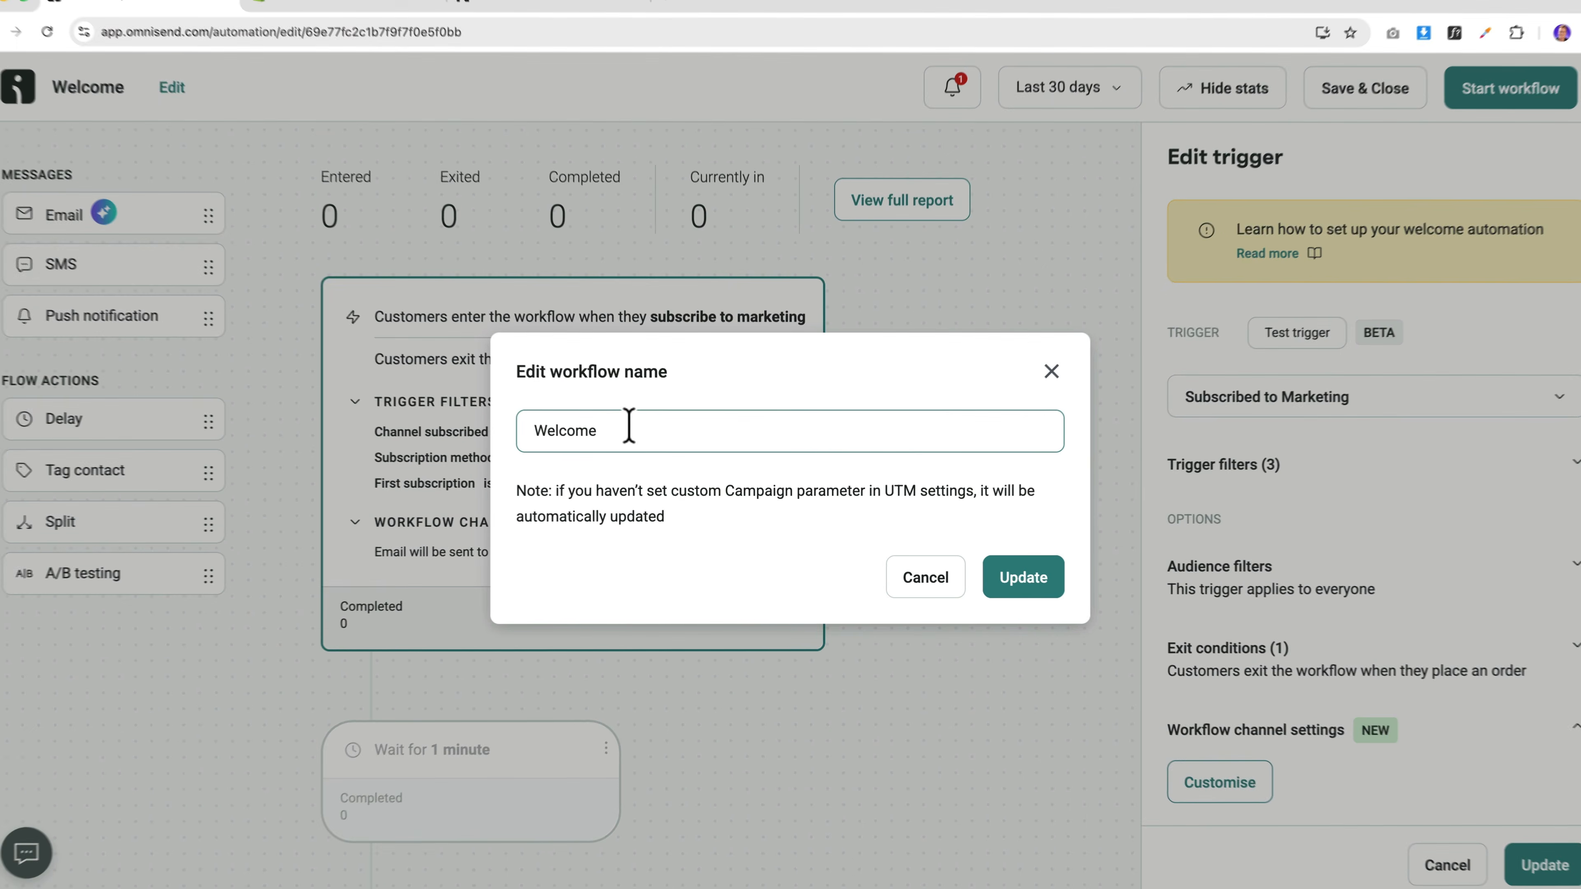
pyautogui.doubleClick(629, 426)
pyautogui.write('Homepage ')
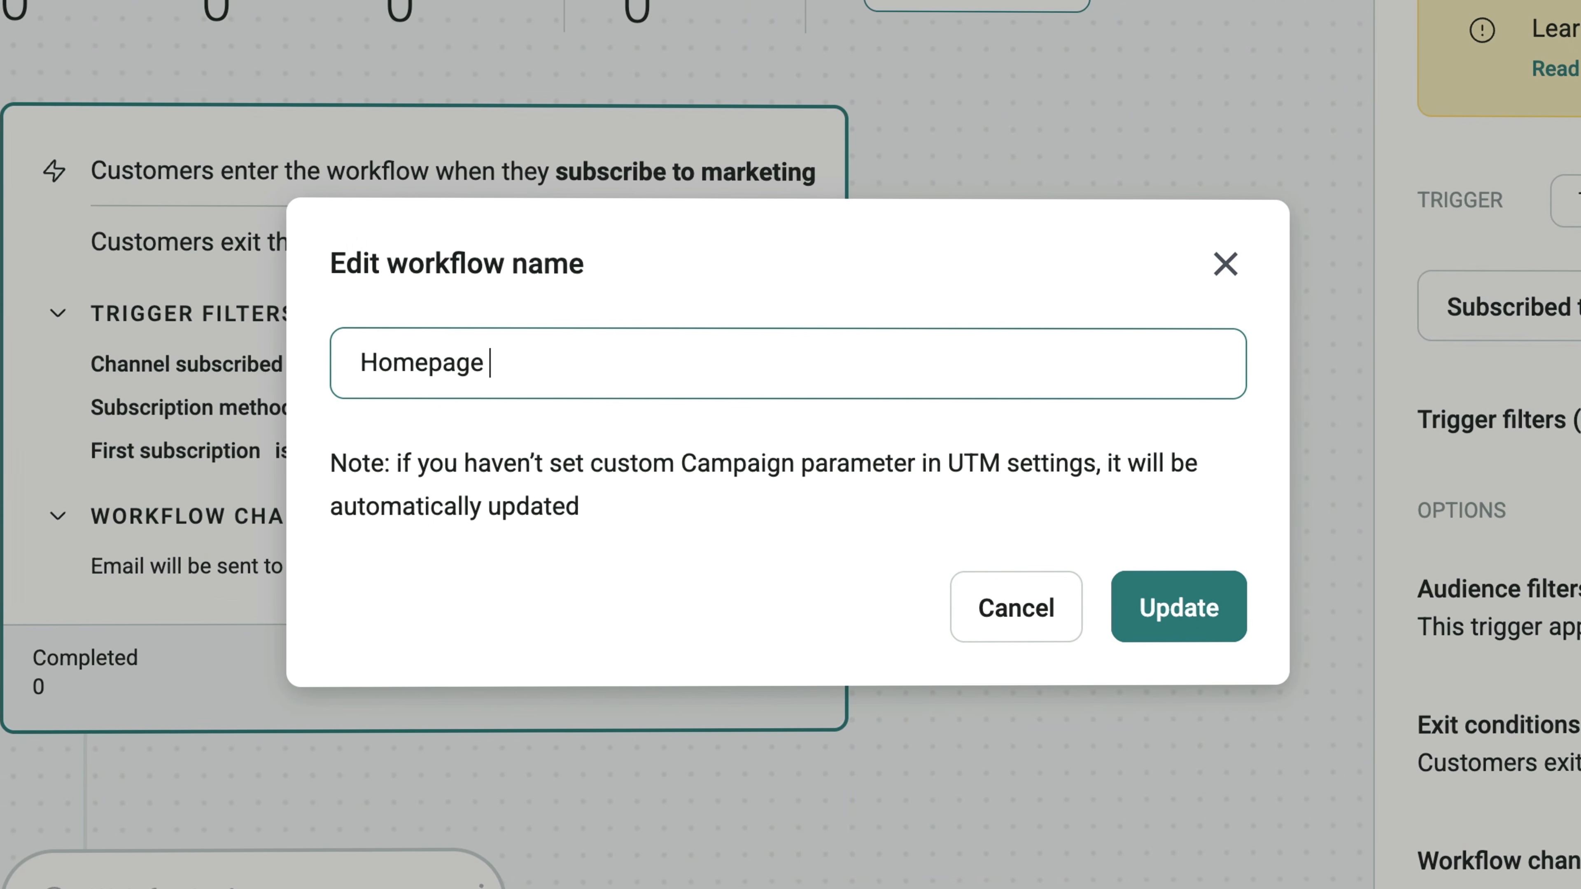
pyautogui.write('Opt In 10')
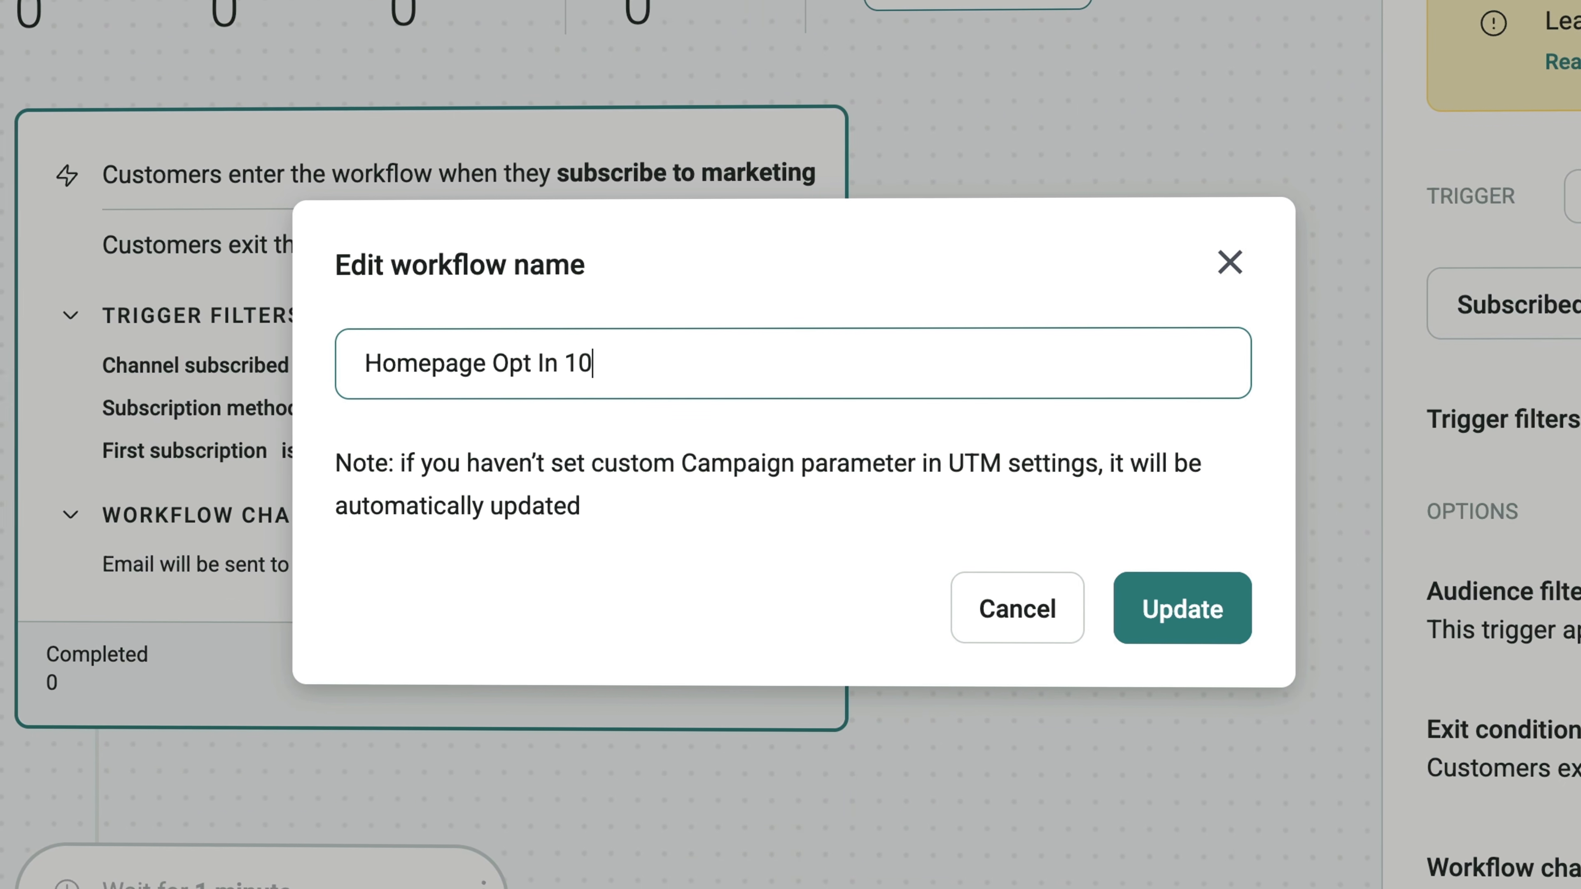
pyautogui.write('% Off')
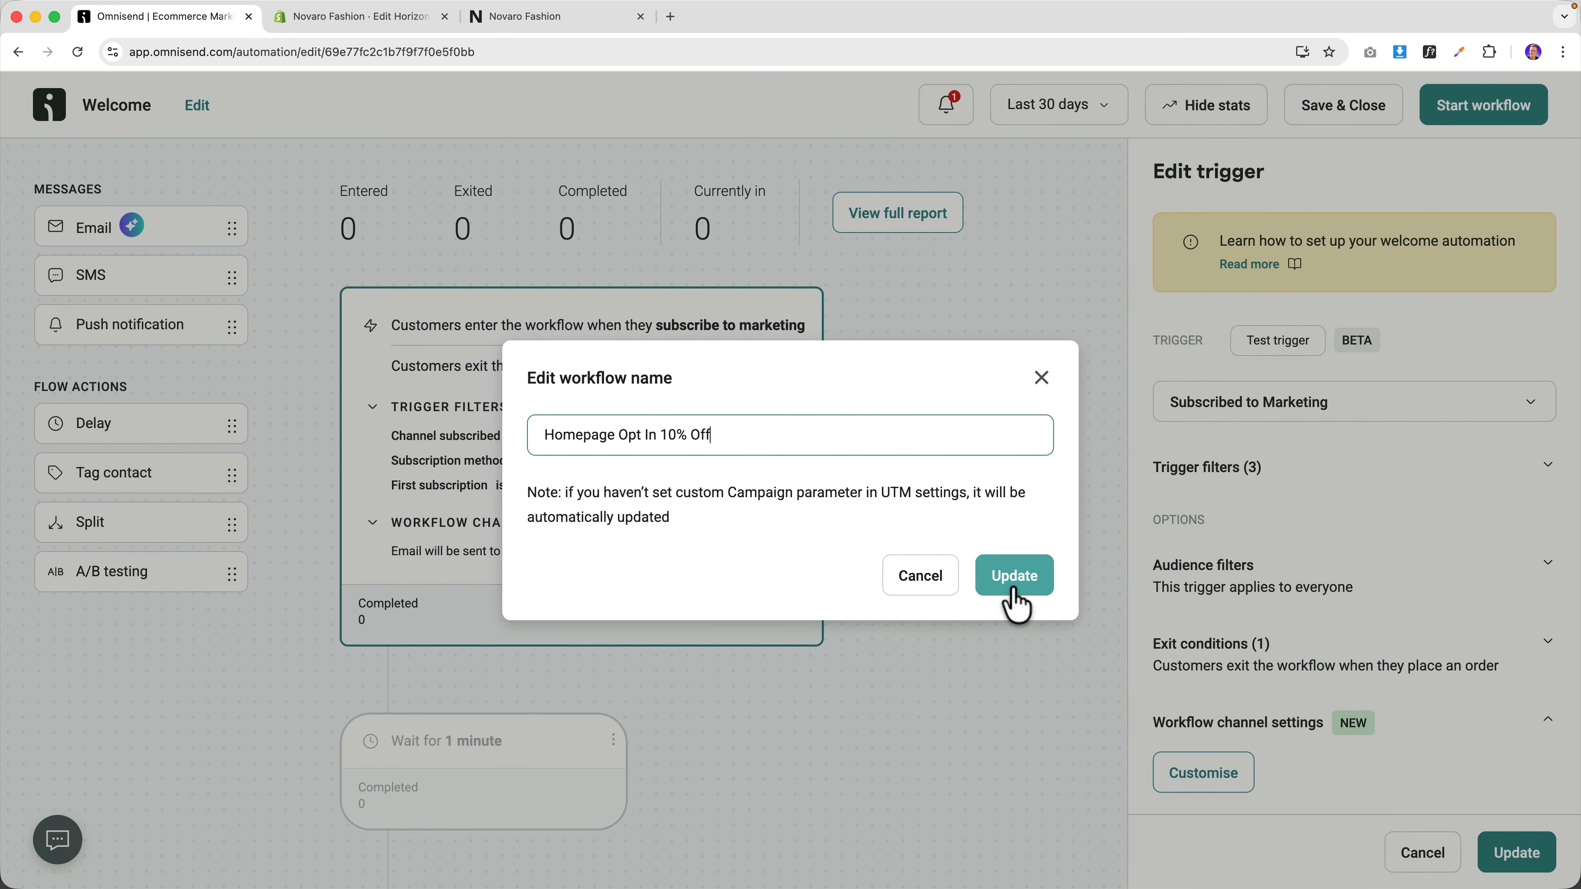
pyautogui.click(1015, 576)
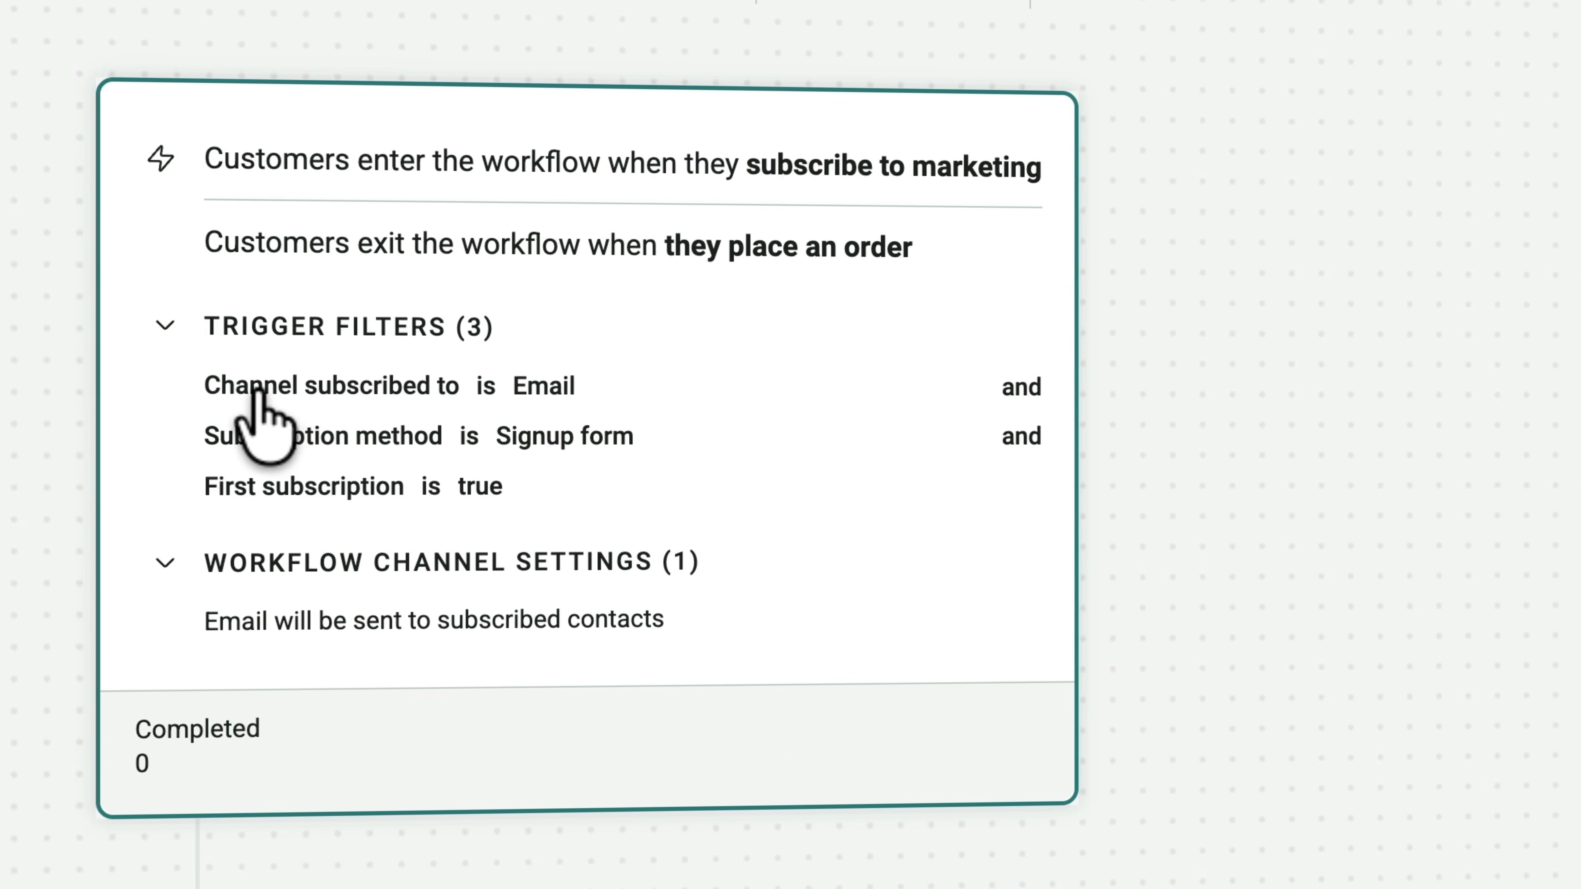
pyautogui.moveTo(292, 389)
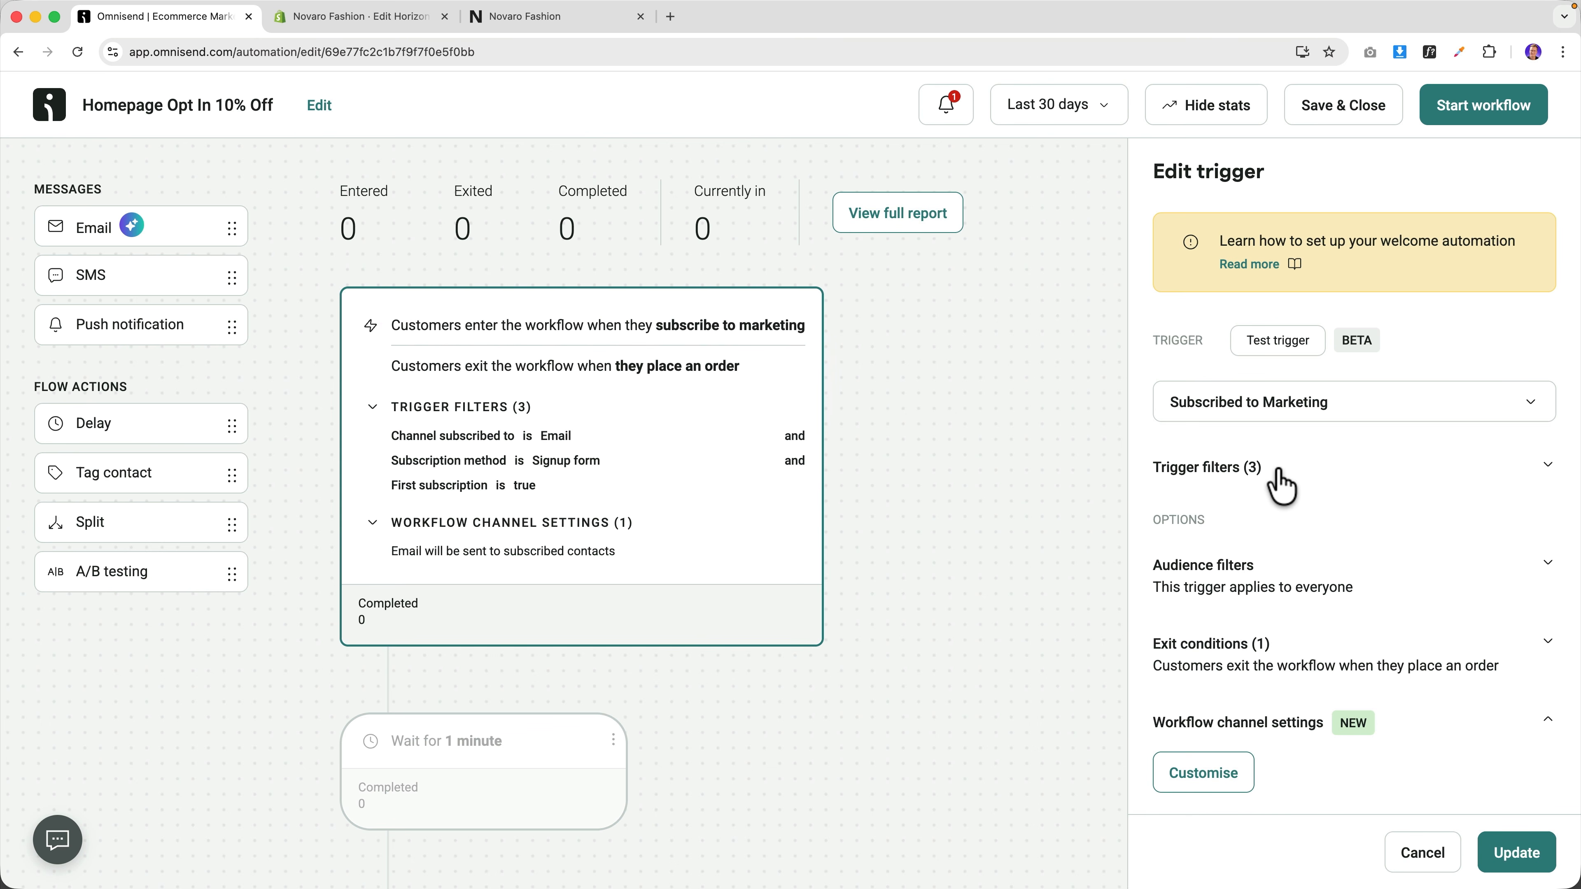
# Add a 'Form is Homepage Opt In 10% Off' trigger filter and start the workflow.
pyautogui.click(1279, 486)
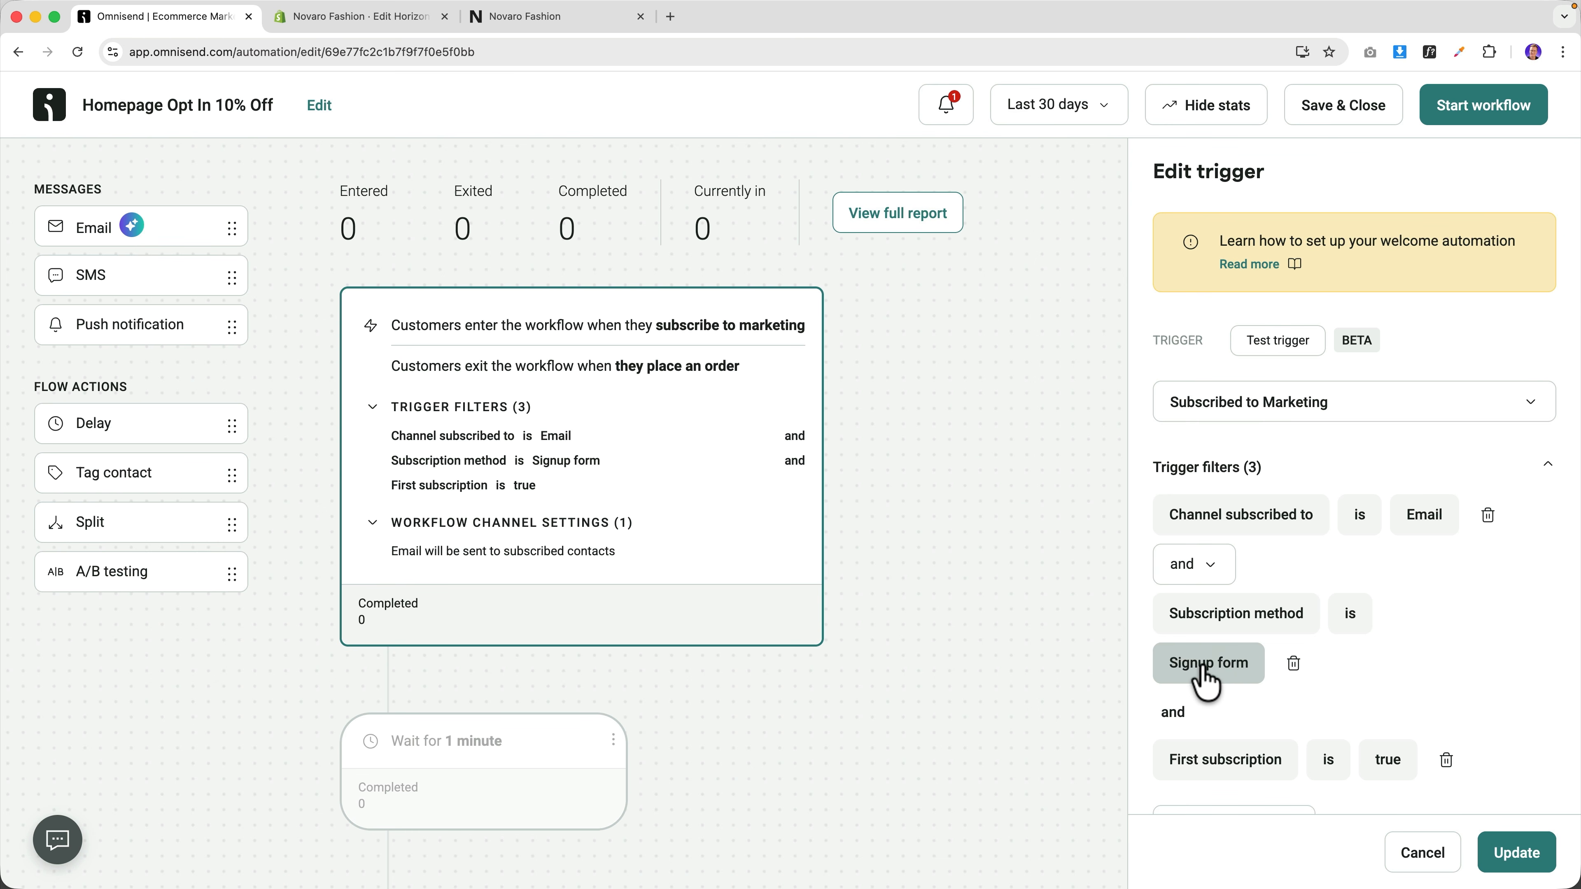
pyautogui.scroll(-2, 1206, 682)
pyautogui.click(1239, 725)
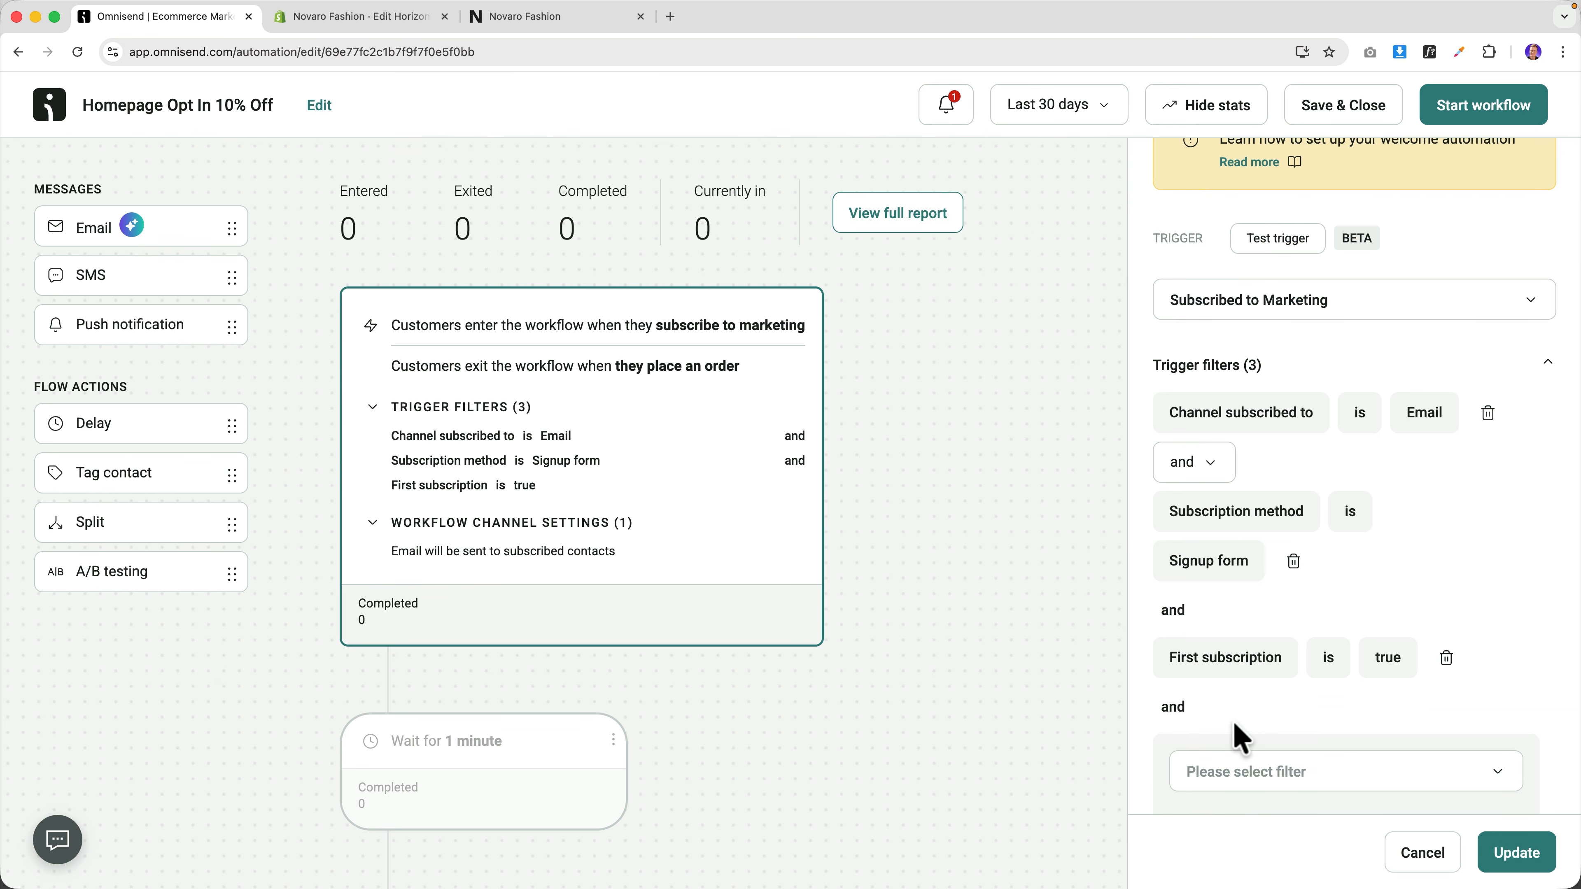
pyautogui.scroll(-5, 1281, 700)
pyautogui.click(1261, 529)
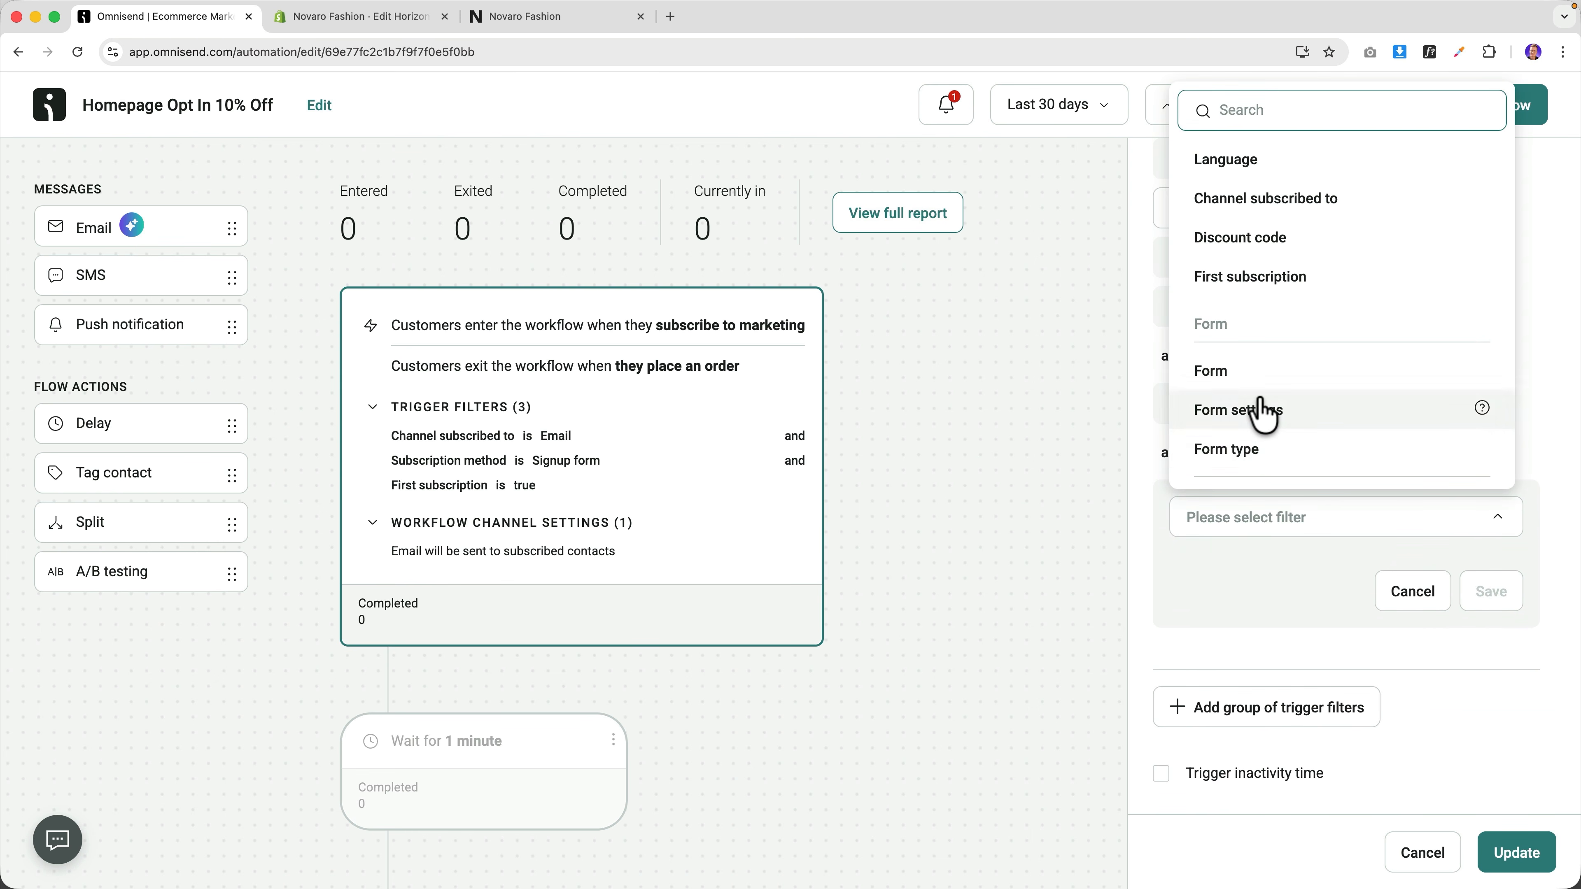
pyautogui.click(1256, 373)
pyautogui.click(1284, 652)
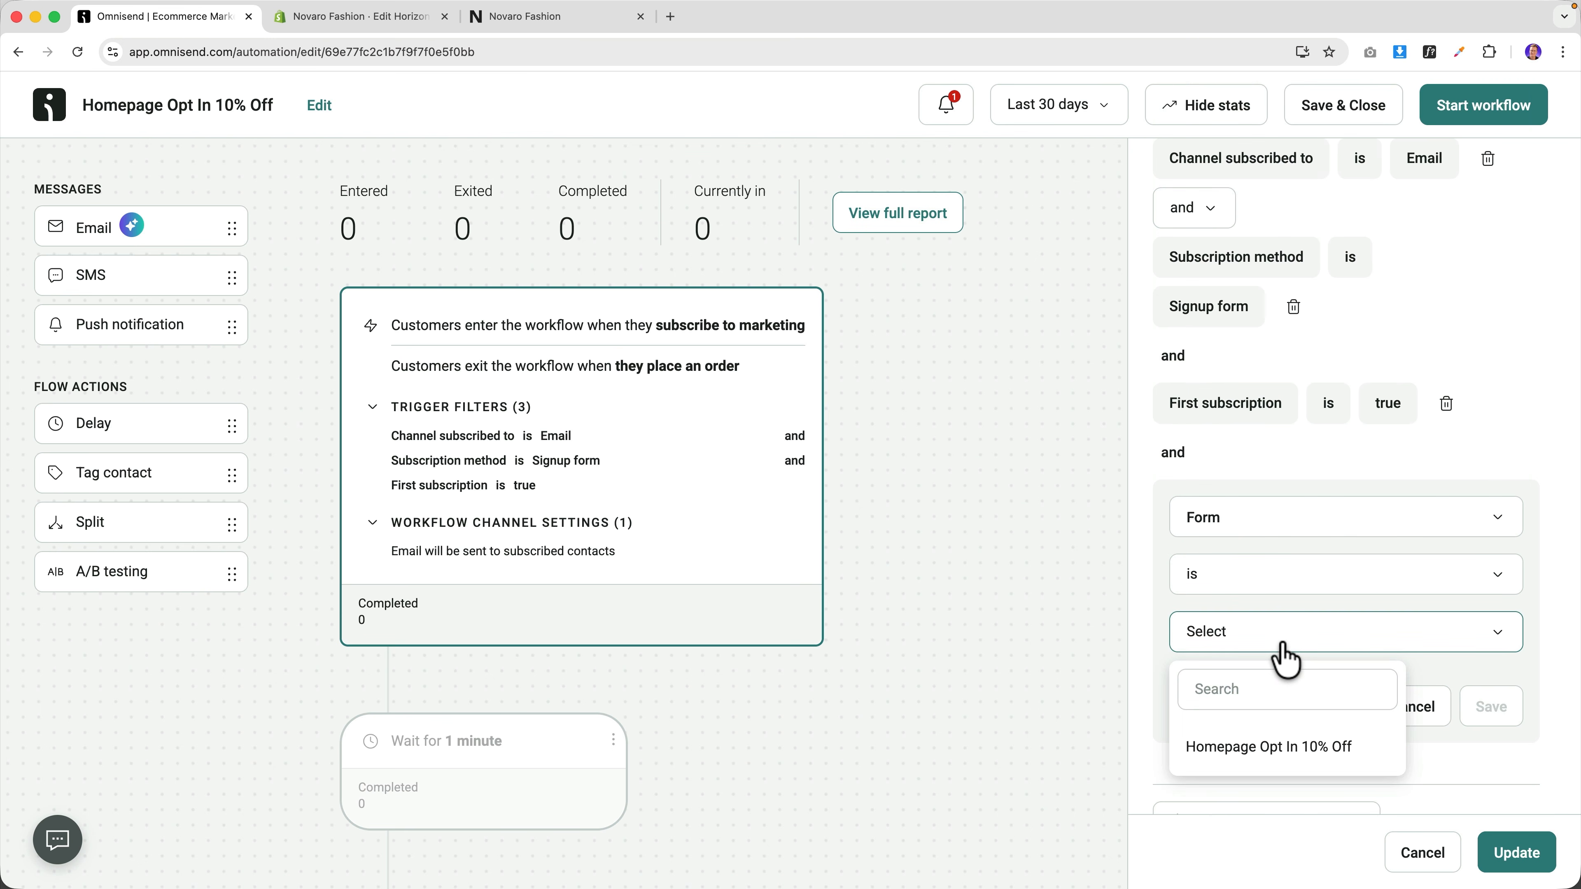
pyautogui.click(1259, 766)
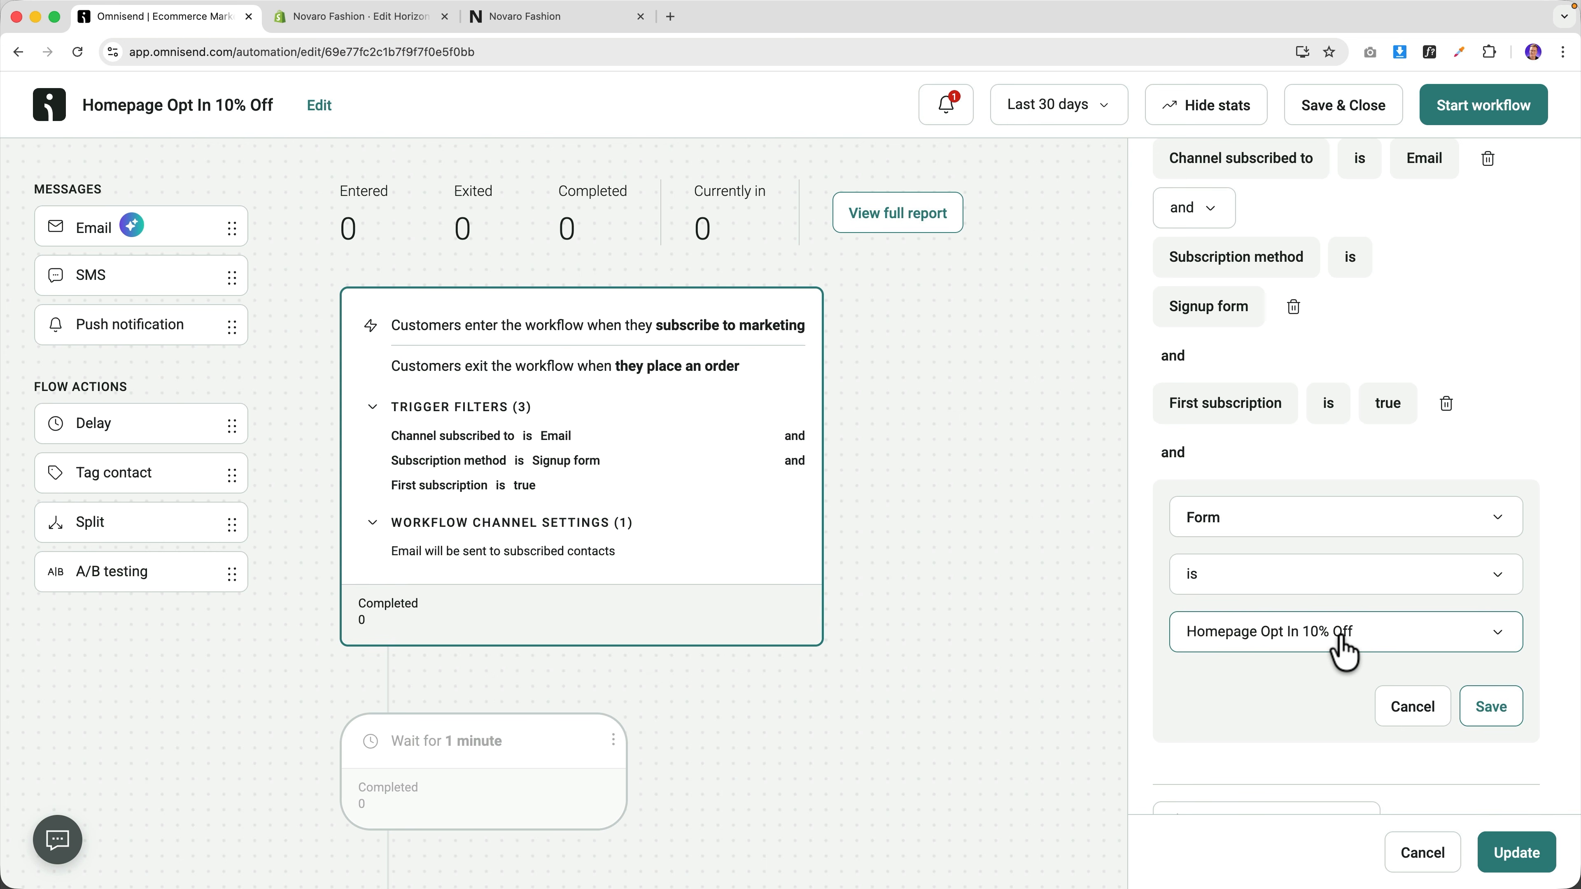
pyautogui.click(1490, 716)
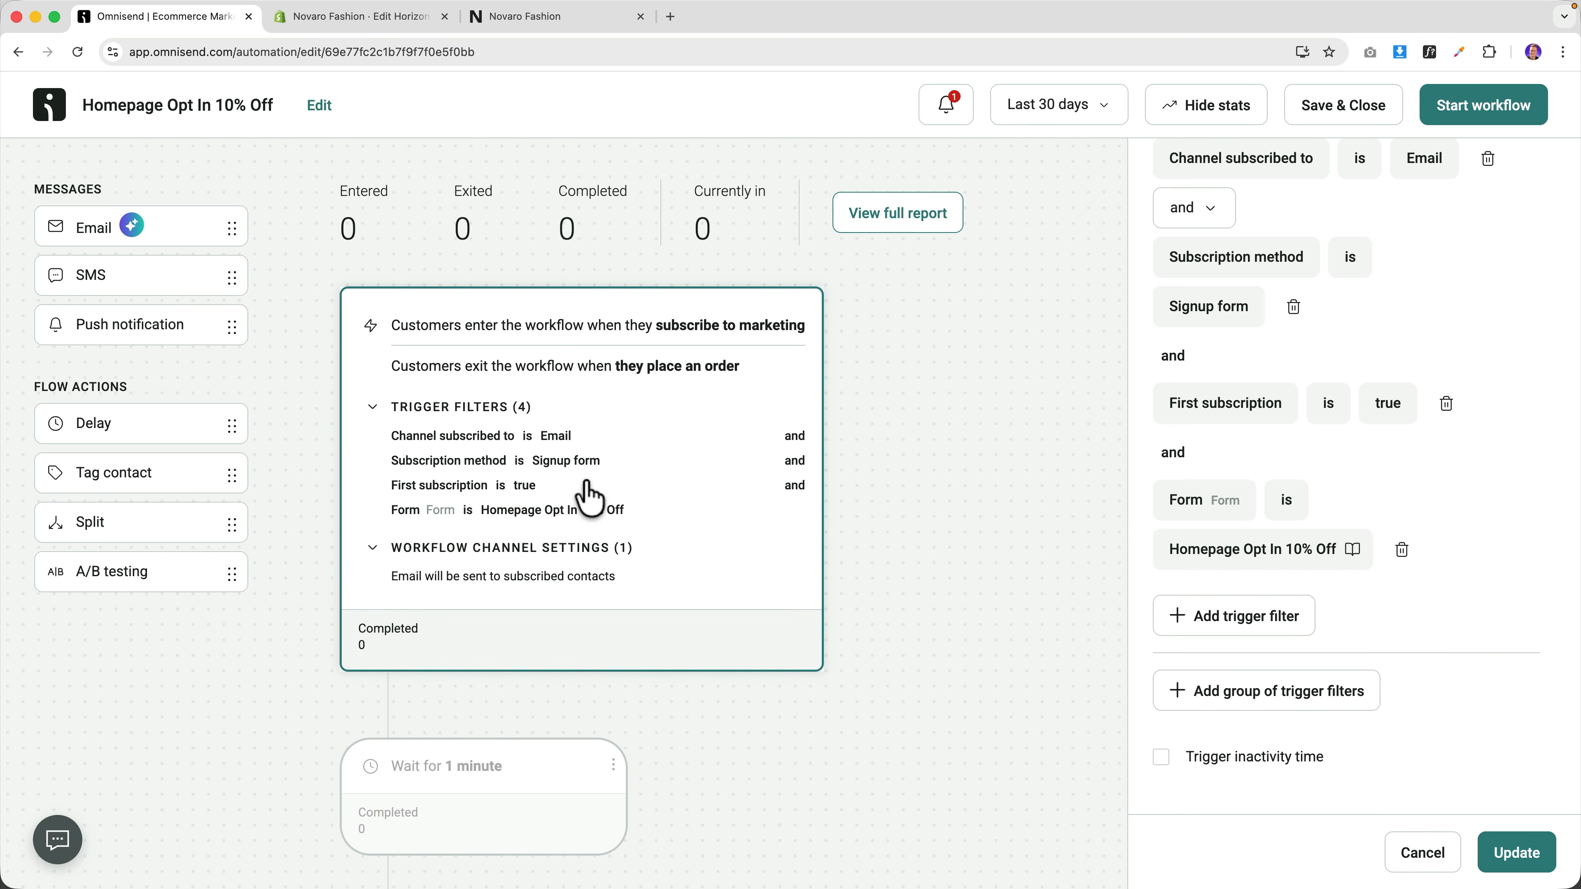
pyautogui.click(1463, 111)
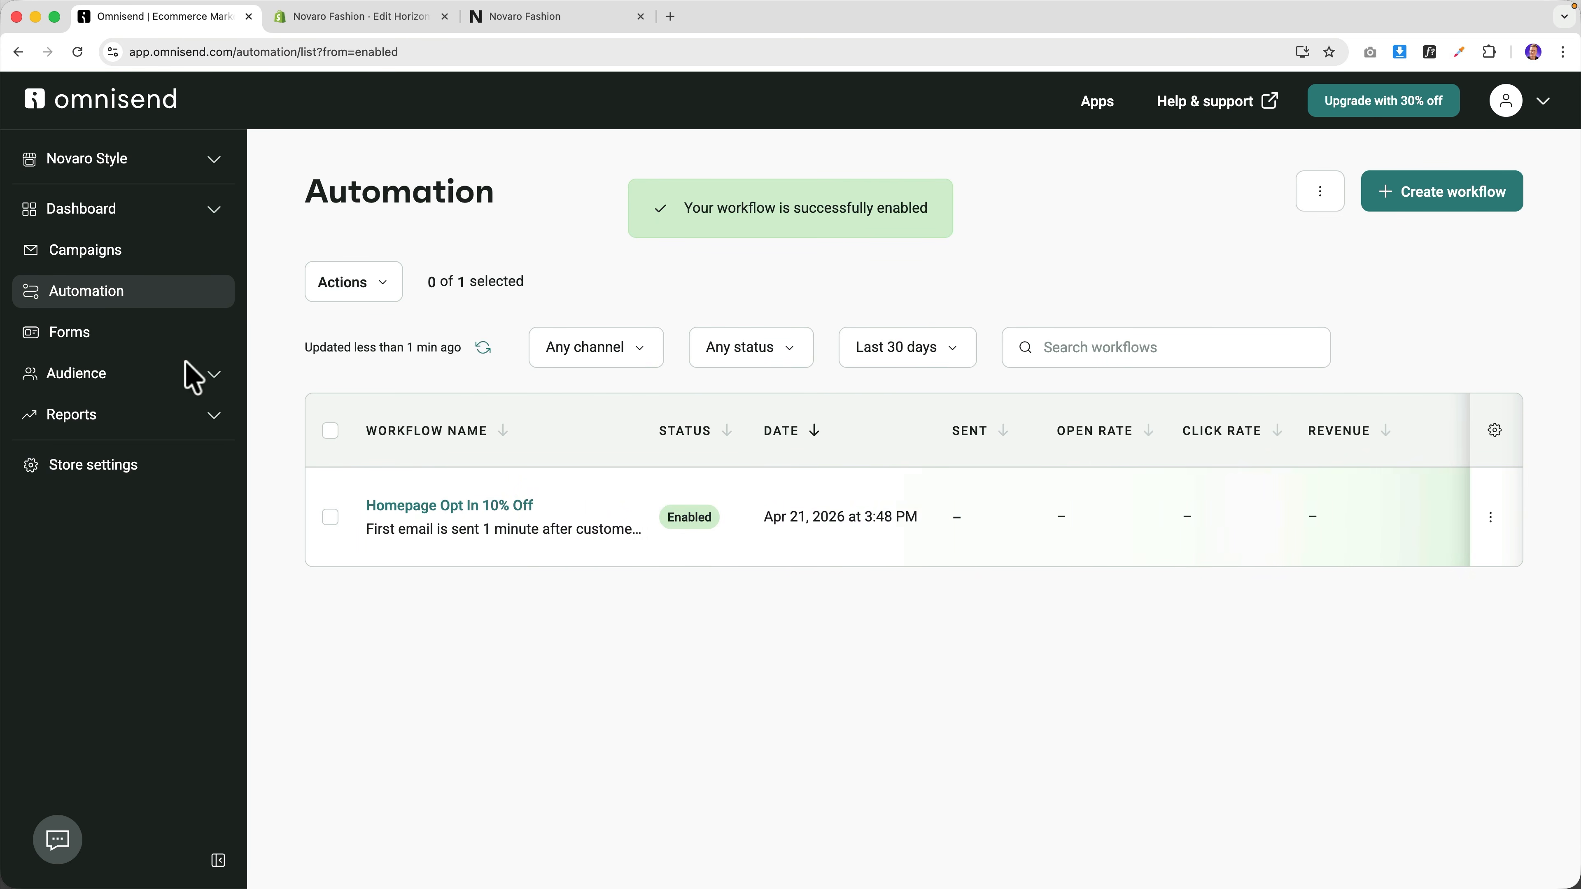
# Reopen the Homepage Opt In 10% Off workflow and inspect its wait and welcome email steps.
pyautogui.click(91, 339)
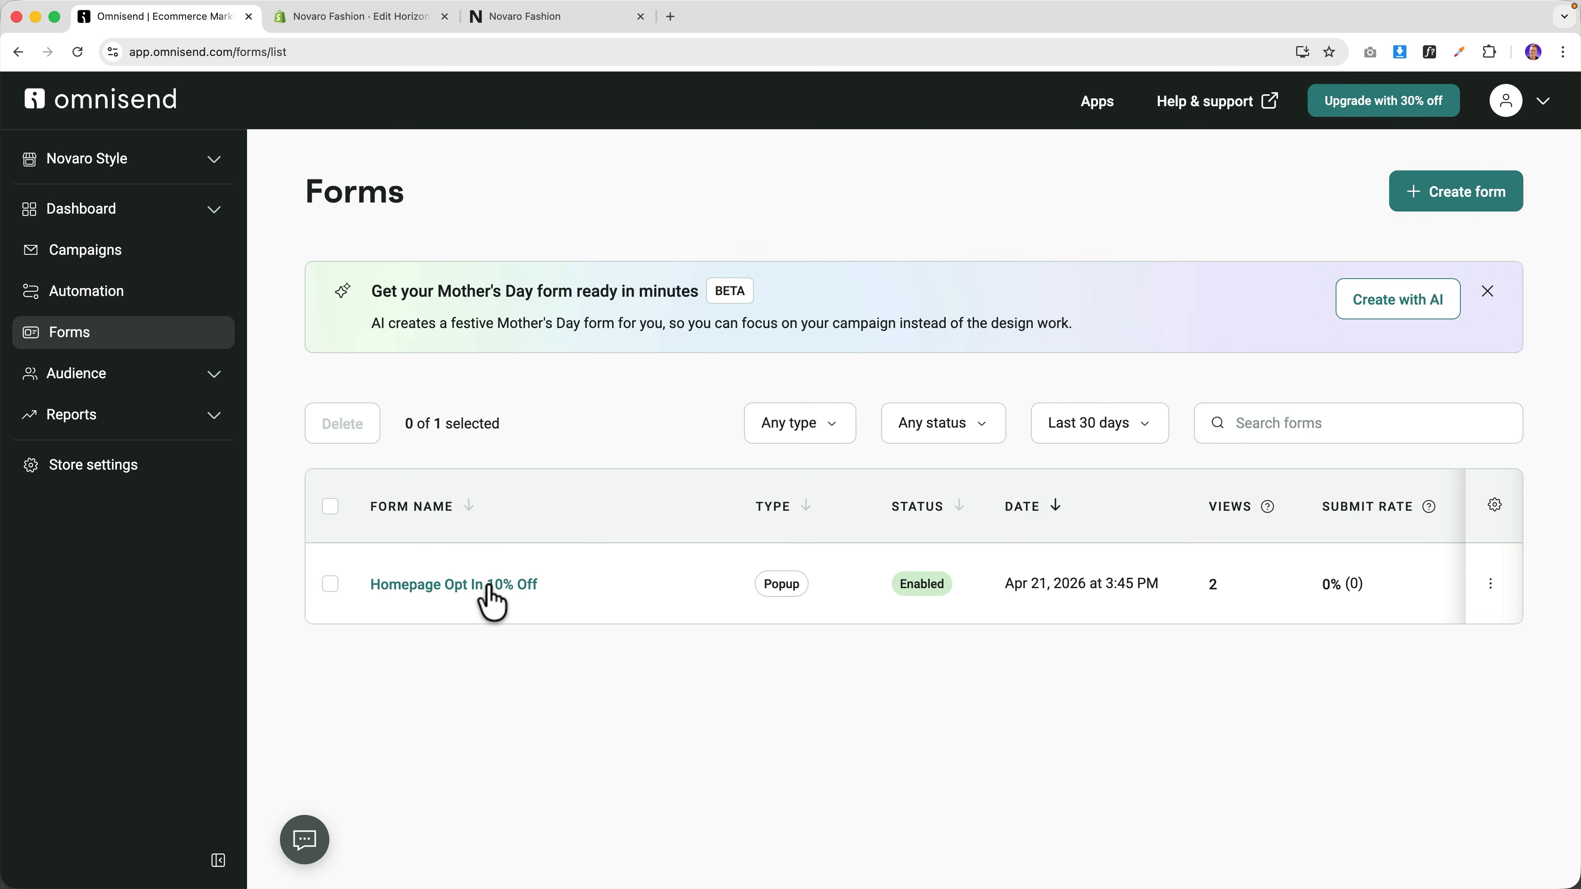
pyautogui.click(88, 302)
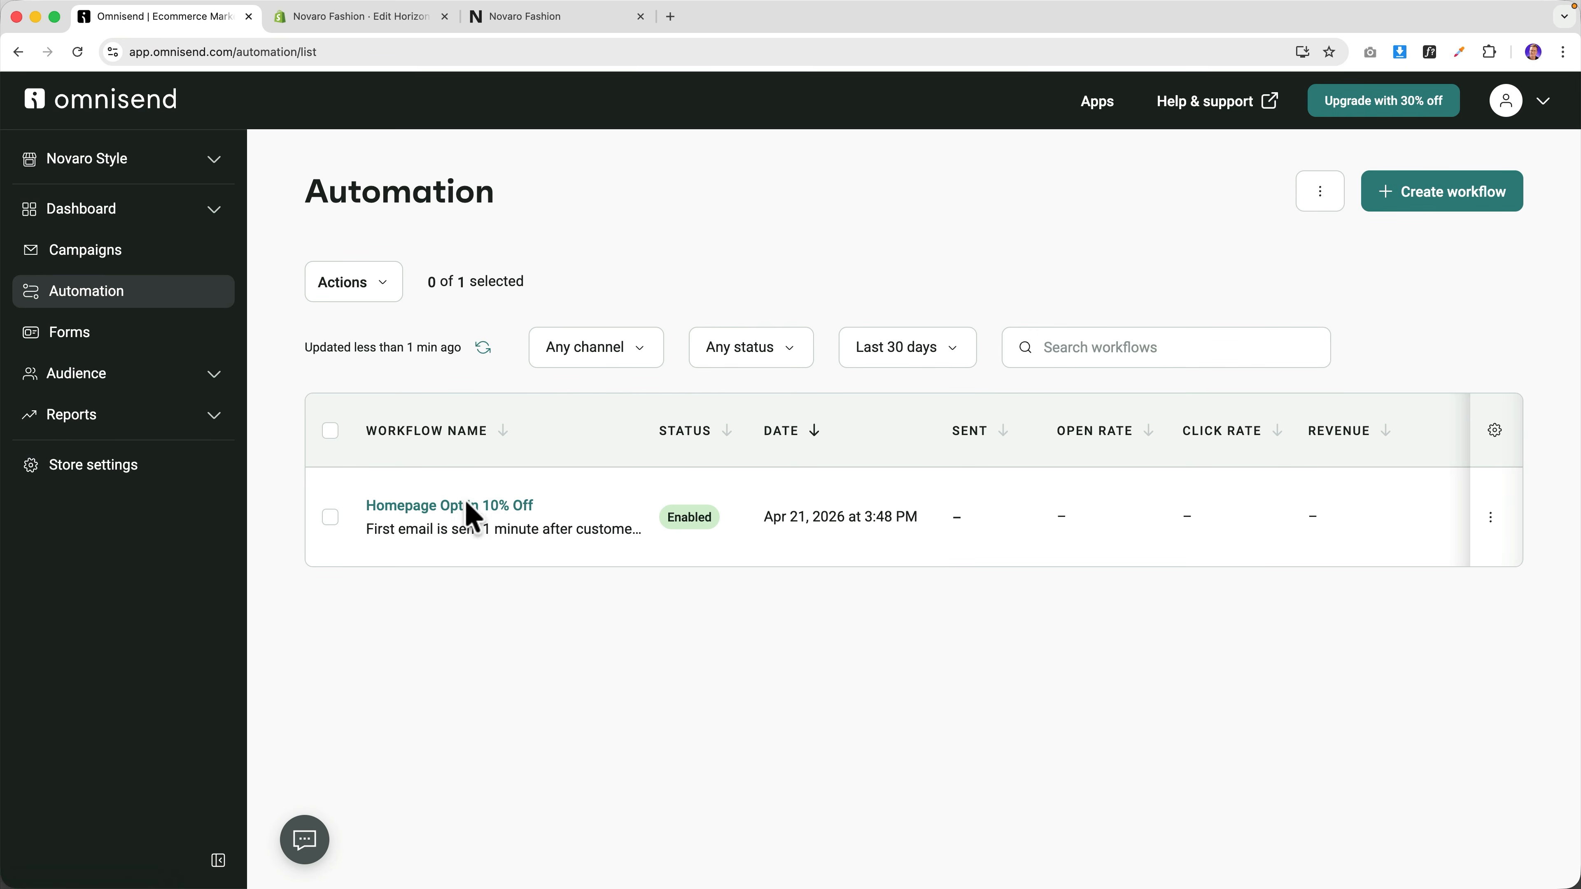
pyautogui.click(473, 507)
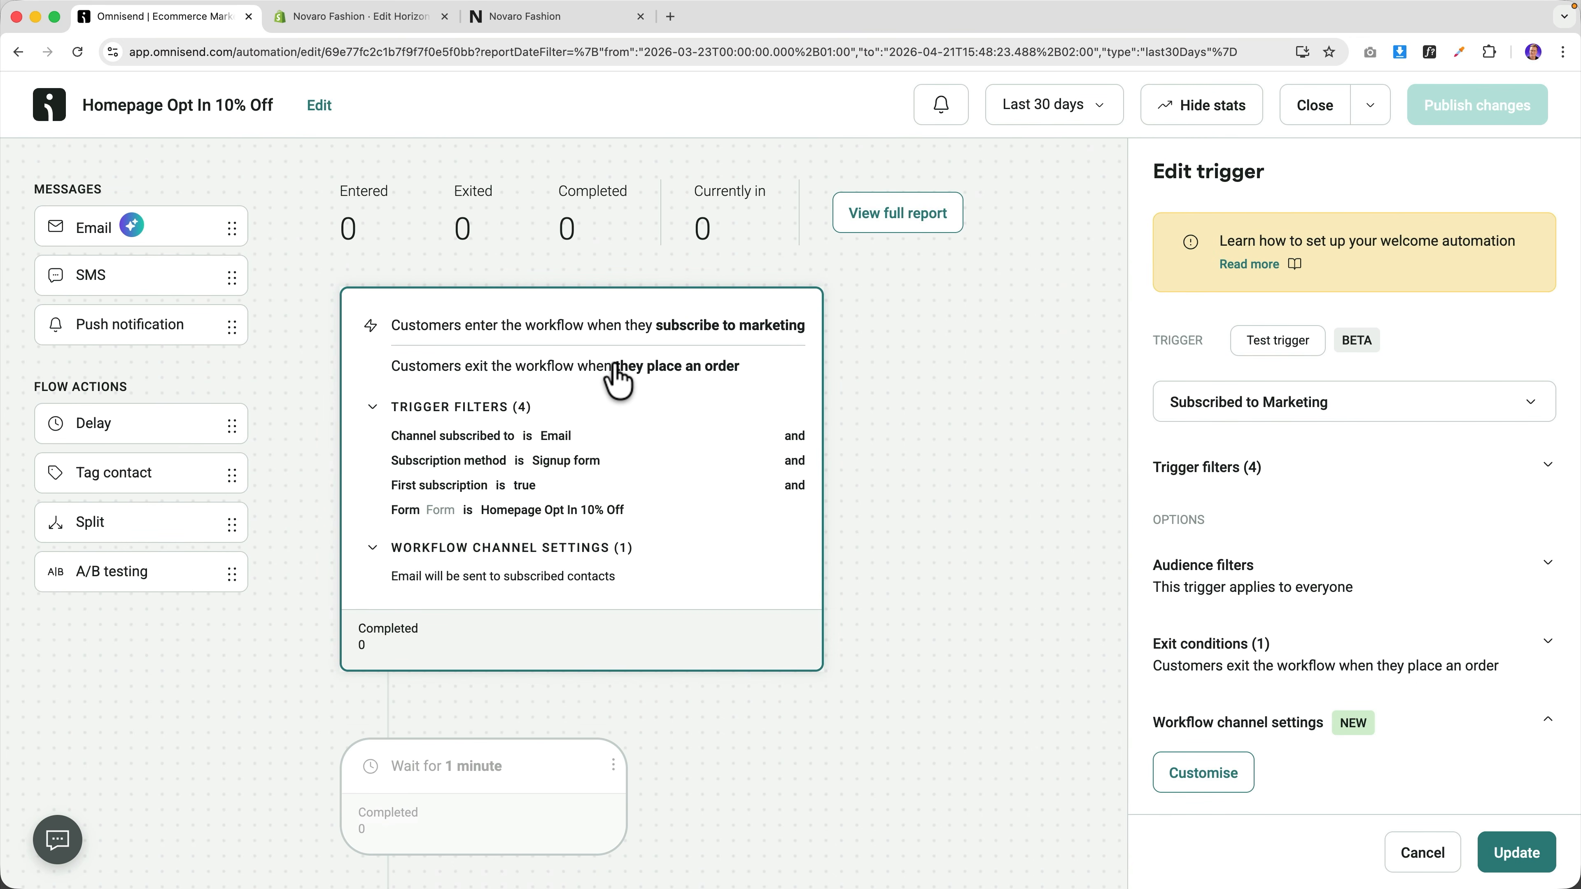
pyautogui.scroll(-5, 616, 380)
pyautogui.click(541, 476)
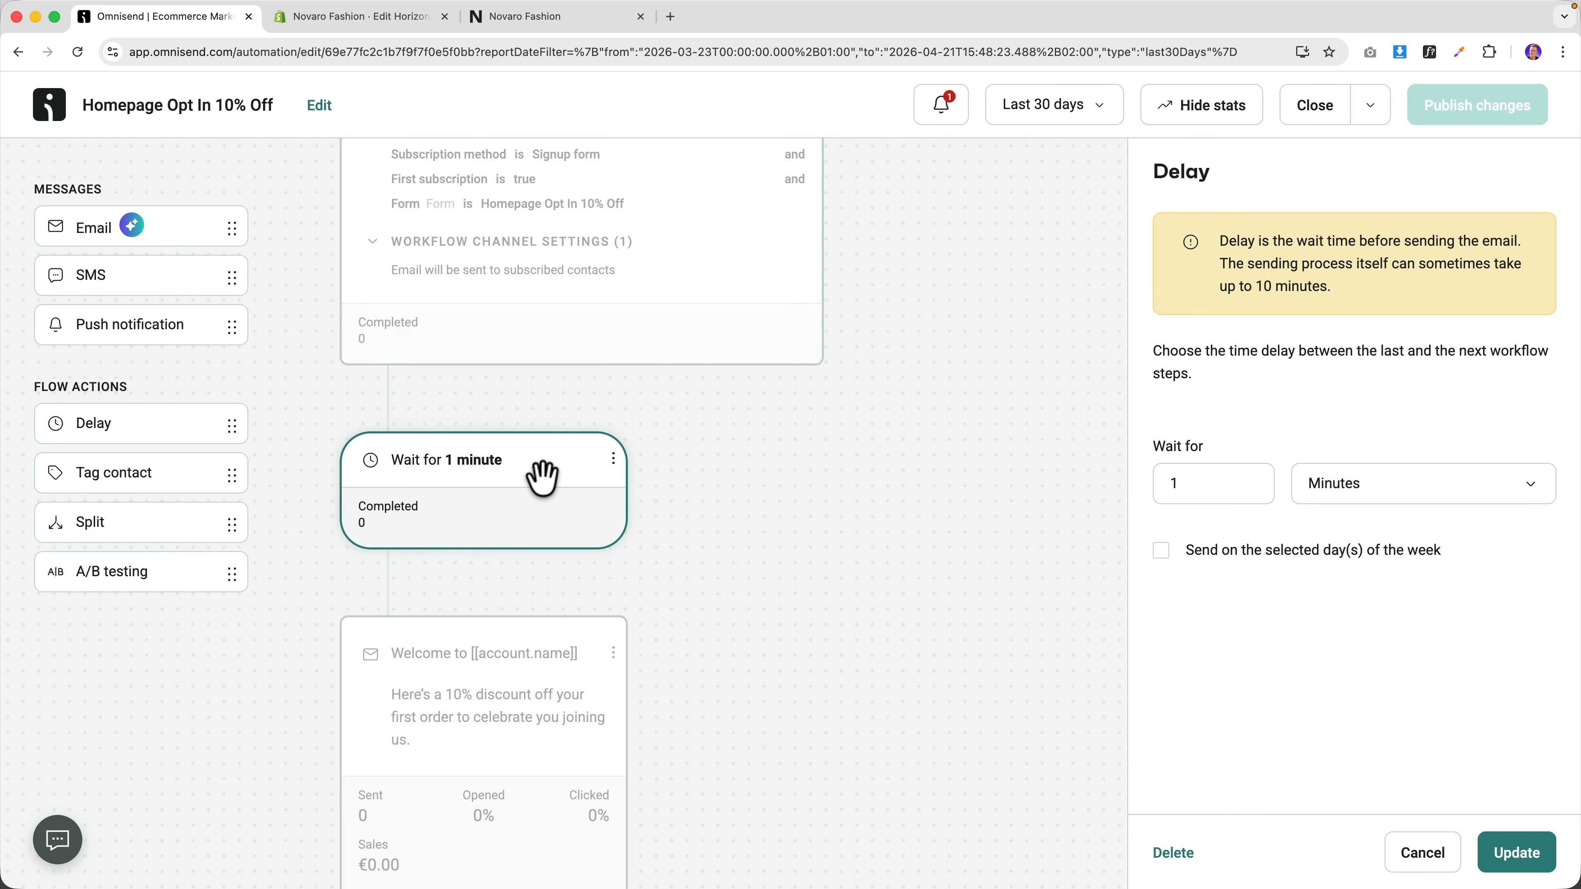
pyautogui.scroll(-3, 541, 477)
pyautogui.click(510, 484)
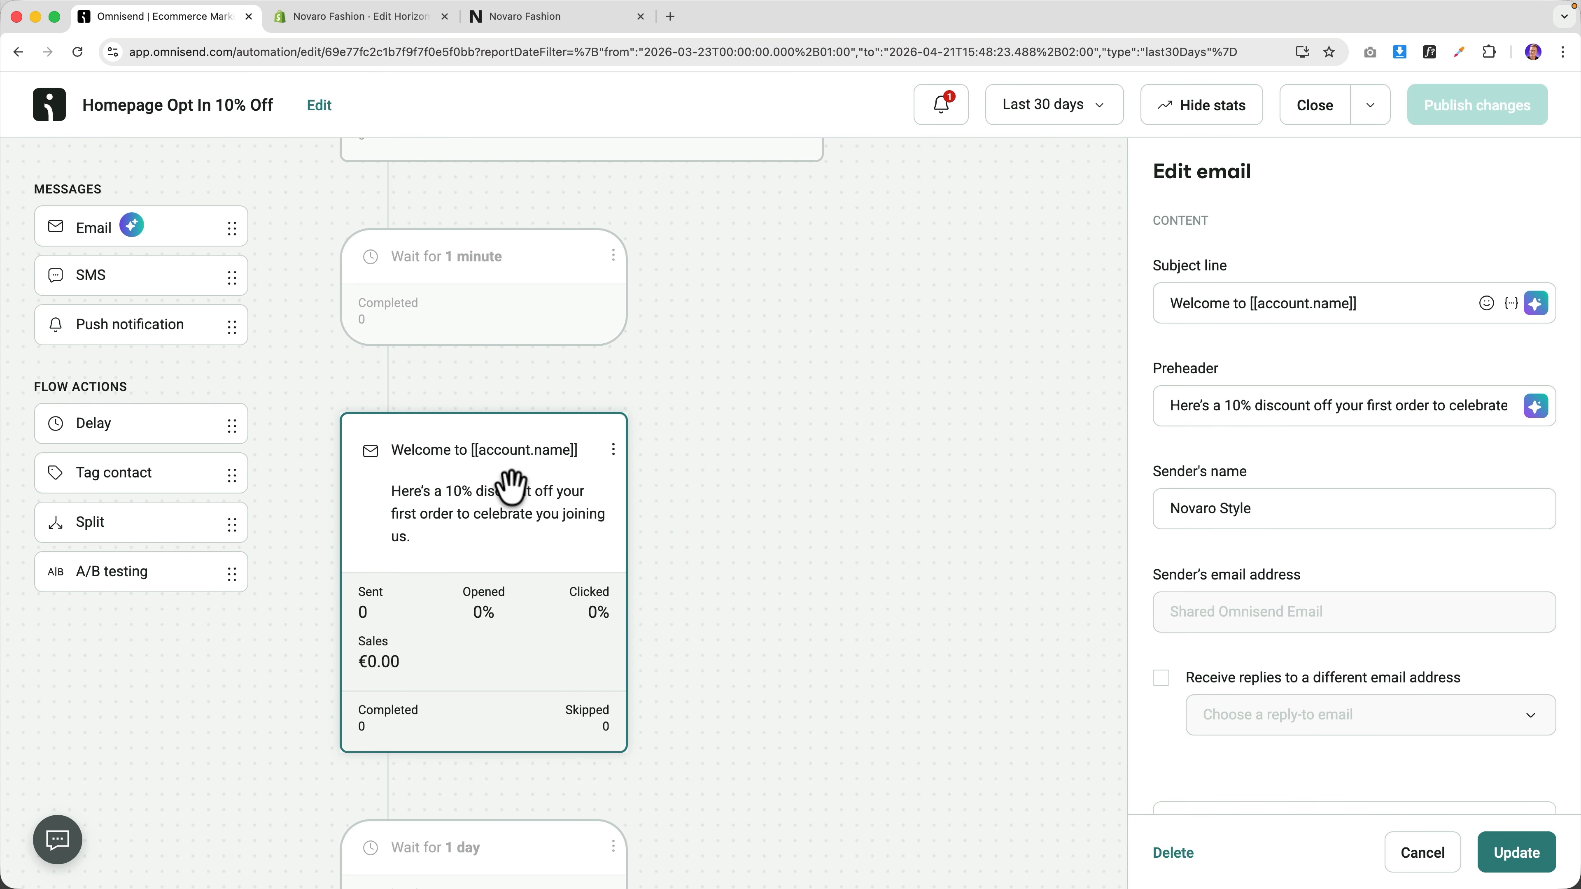
pyautogui.scroll(1, 509, 488)
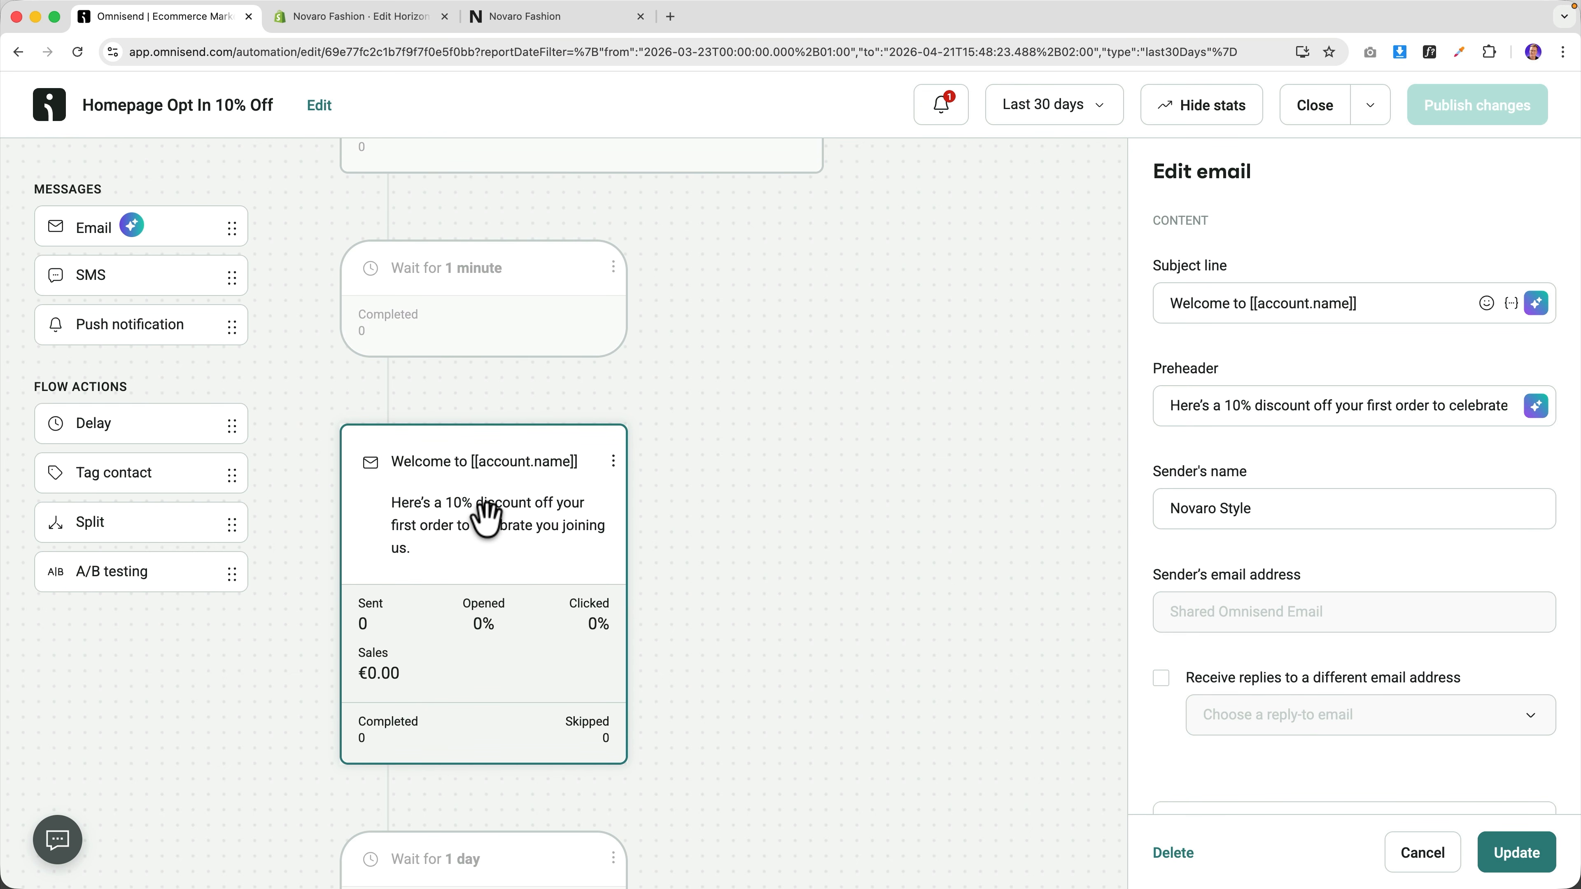
pyautogui.scroll(2, 486, 520)
pyautogui.click(505, 399)
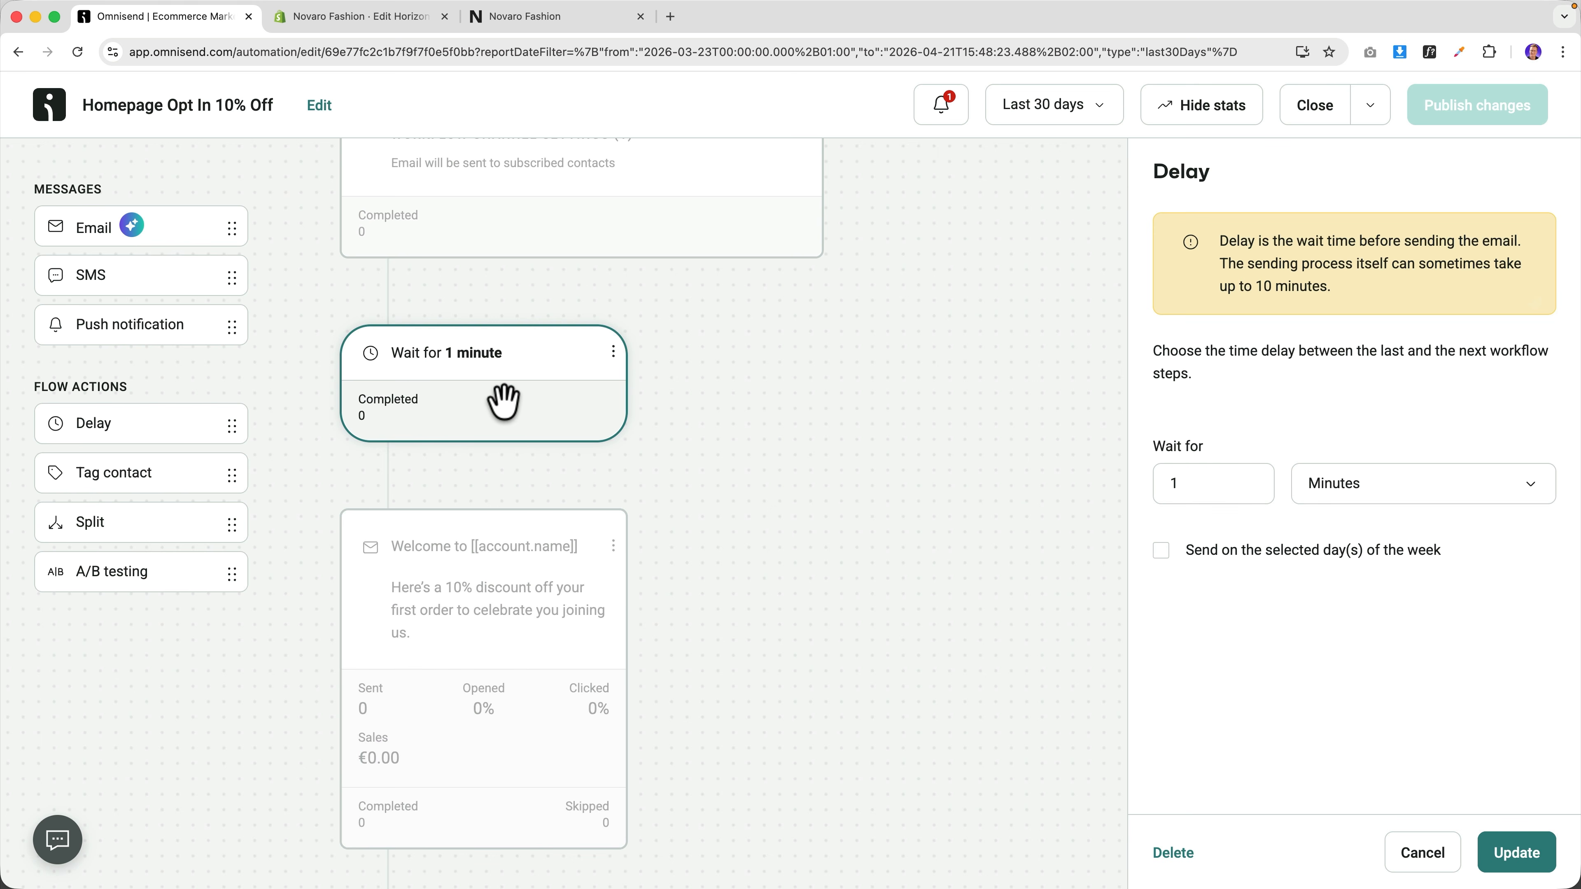
# Delete the 'Wait for 1 minute' step so the welcome email follows the trigger.
pyautogui.click(614, 355)
pyautogui.click(571, 411)
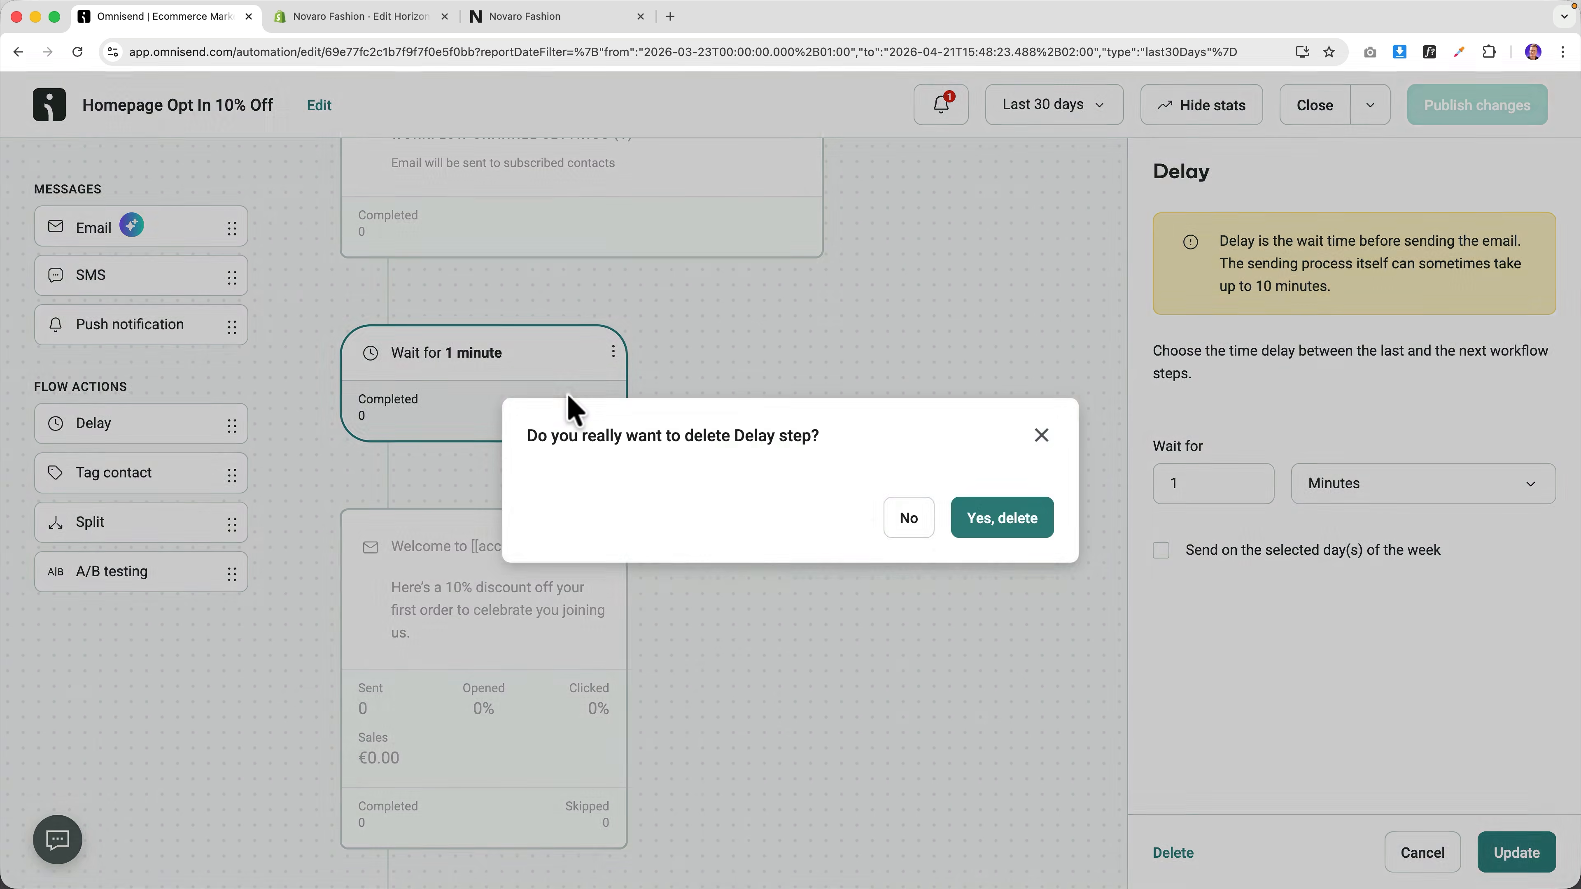
pyautogui.click(999, 517)
pyautogui.scroll(5, 378, 438)
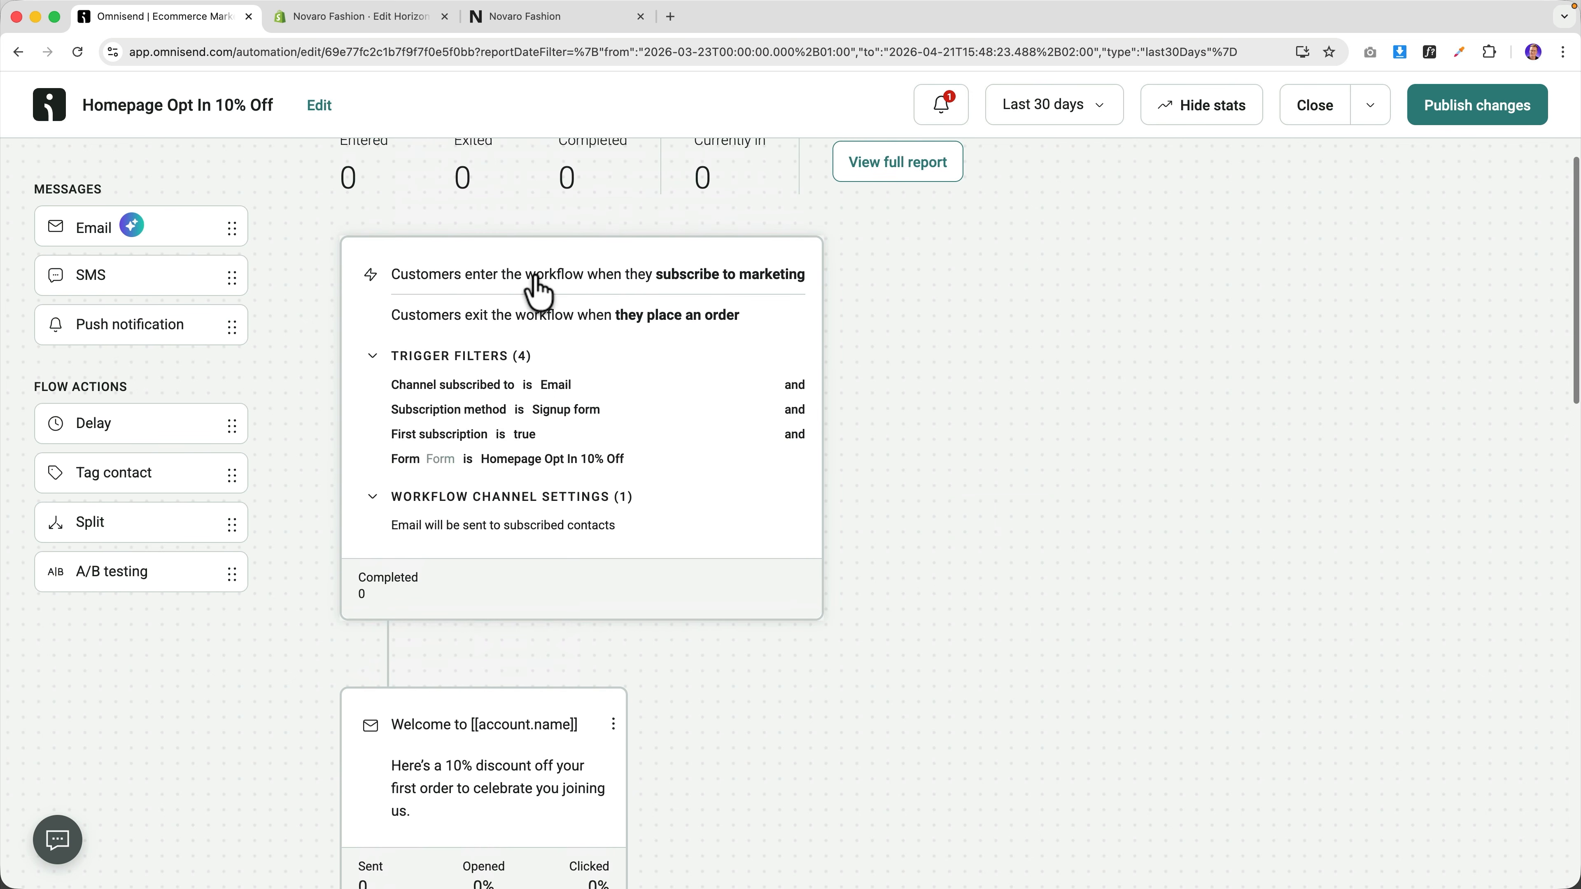
pyautogui.click(509, 25)
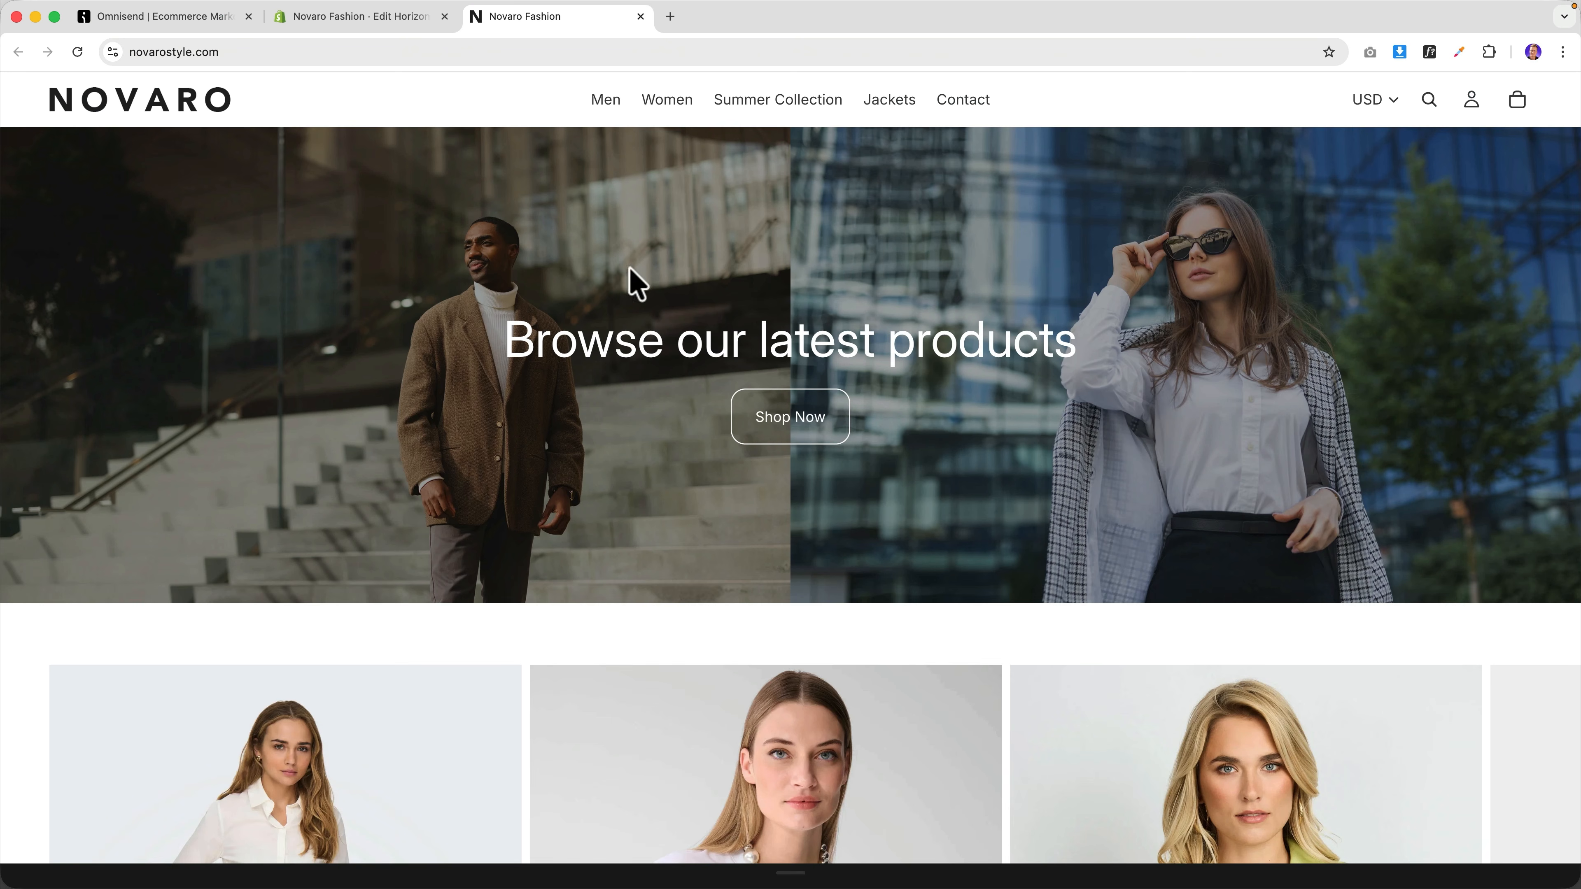
pyautogui.click(185, 25)
pyautogui.scroll(-3, 512, 523)
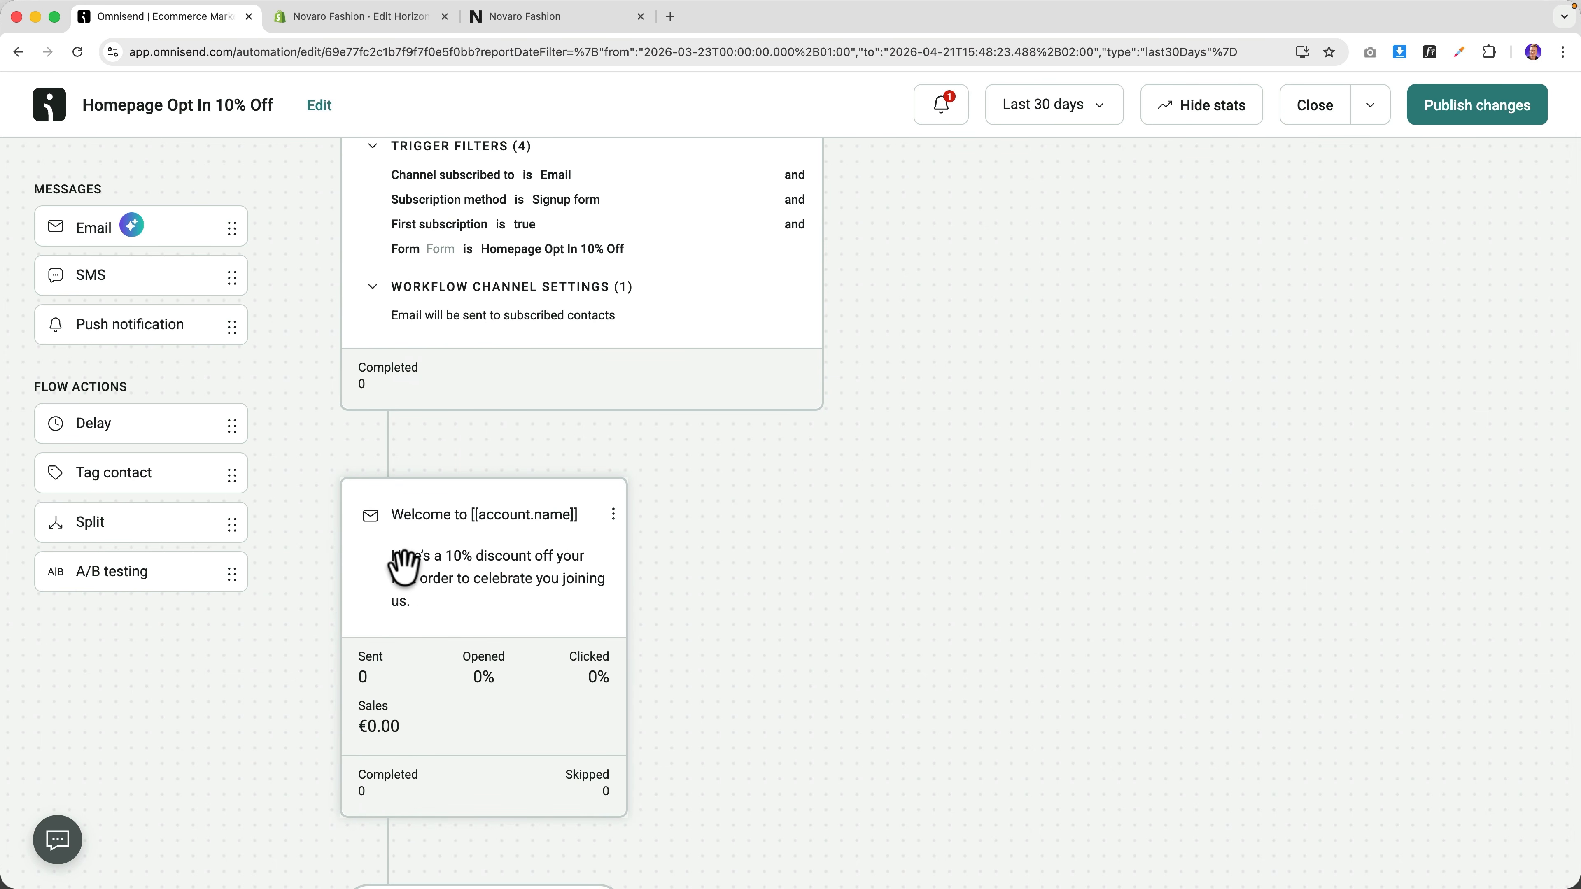
# Replace [[account.name]] in the welcome email's subject line with the contact's first name.
pyautogui.click(480, 574)
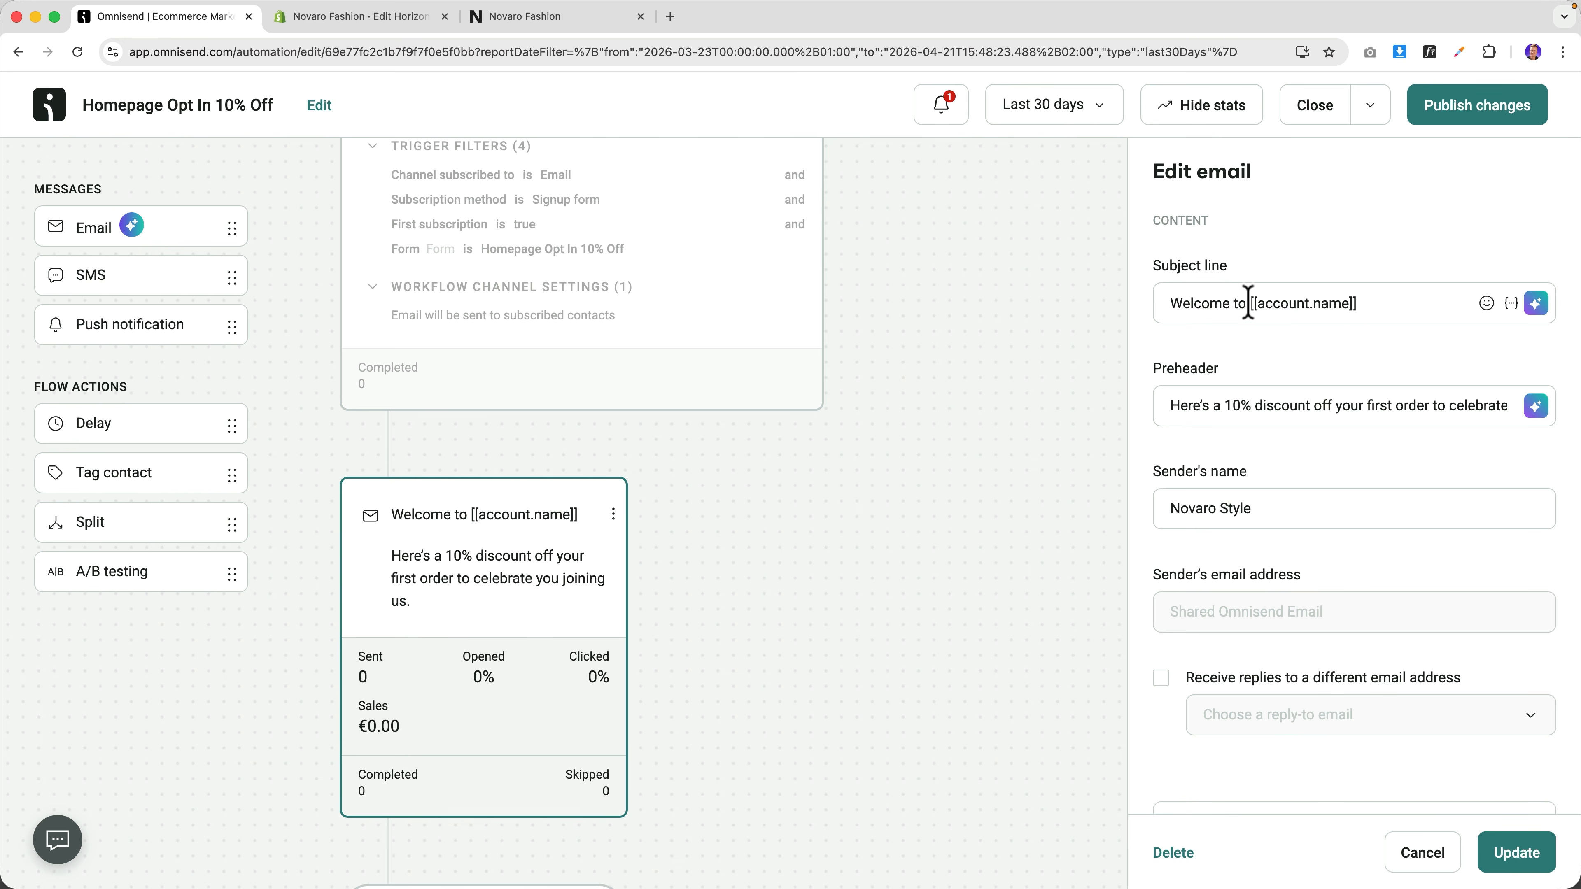
pyautogui.moveTo(1247, 304); pyautogui.dragTo(1373, 302)
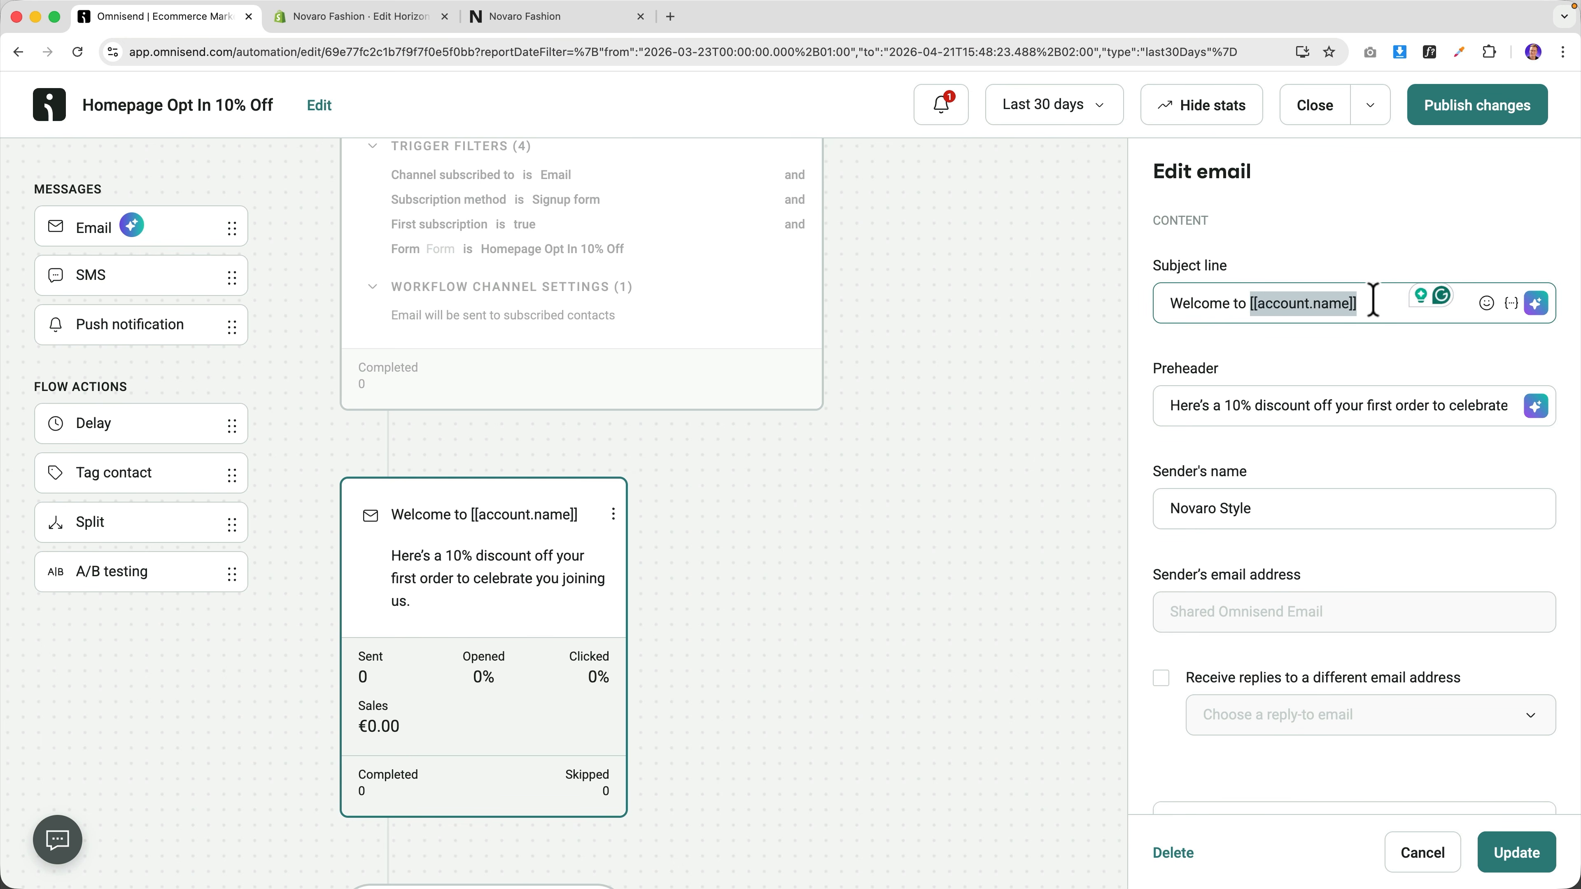
pyautogui.press('BackSpace')
pyautogui.press('BackSpace')
pyautogui.press('BackSpace')
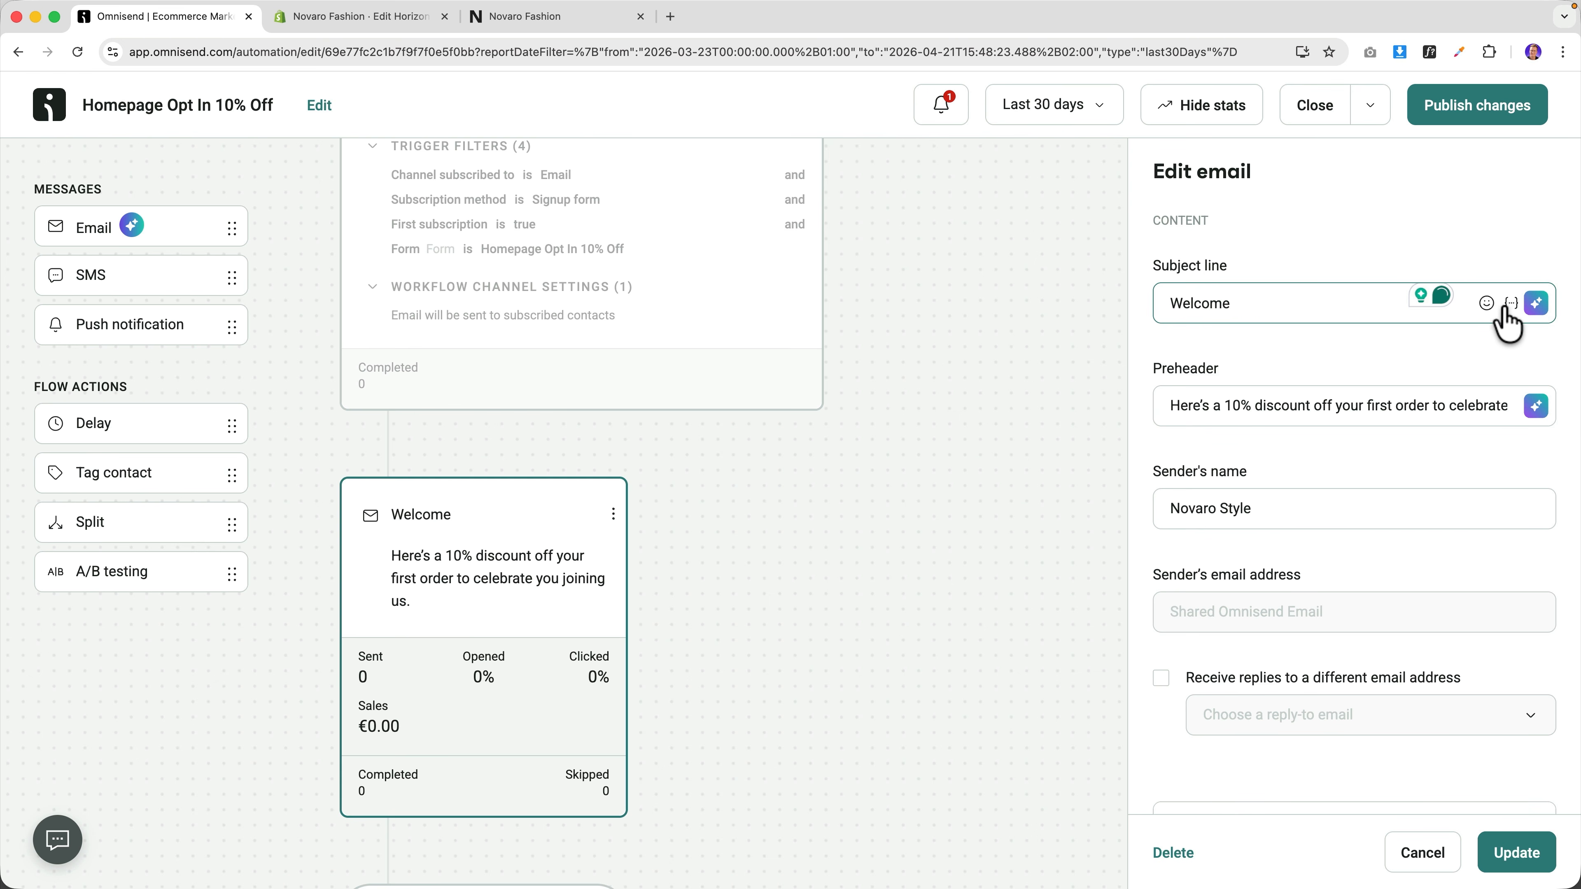
pyautogui.click(1513, 307)
pyautogui.click(1340, 502)
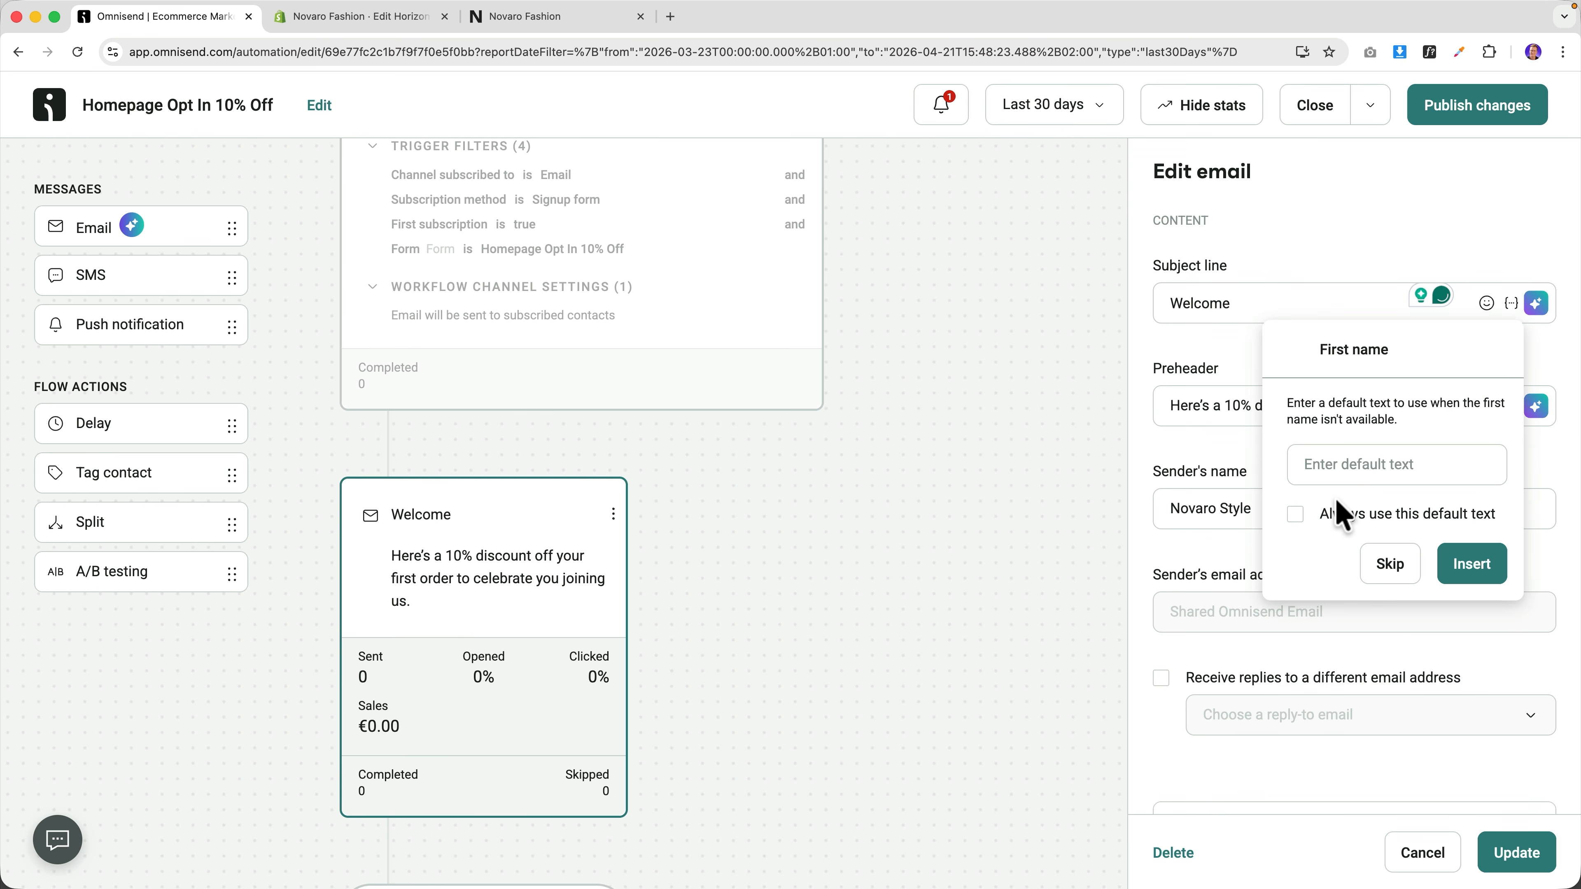
pyautogui.click(1472, 564)
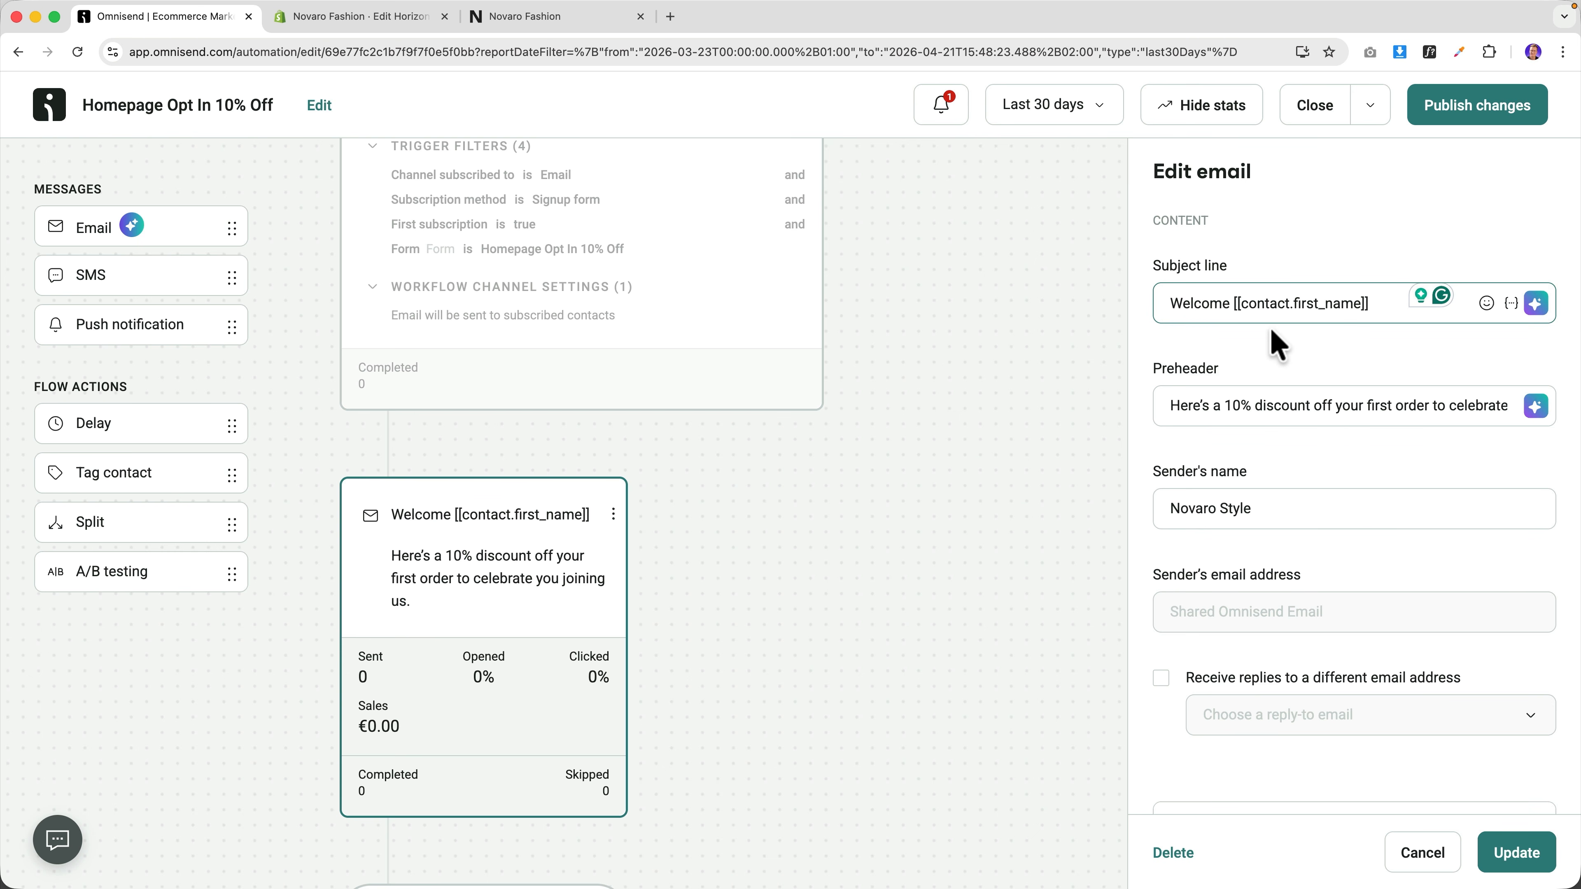
pyautogui.click(1528, 858)
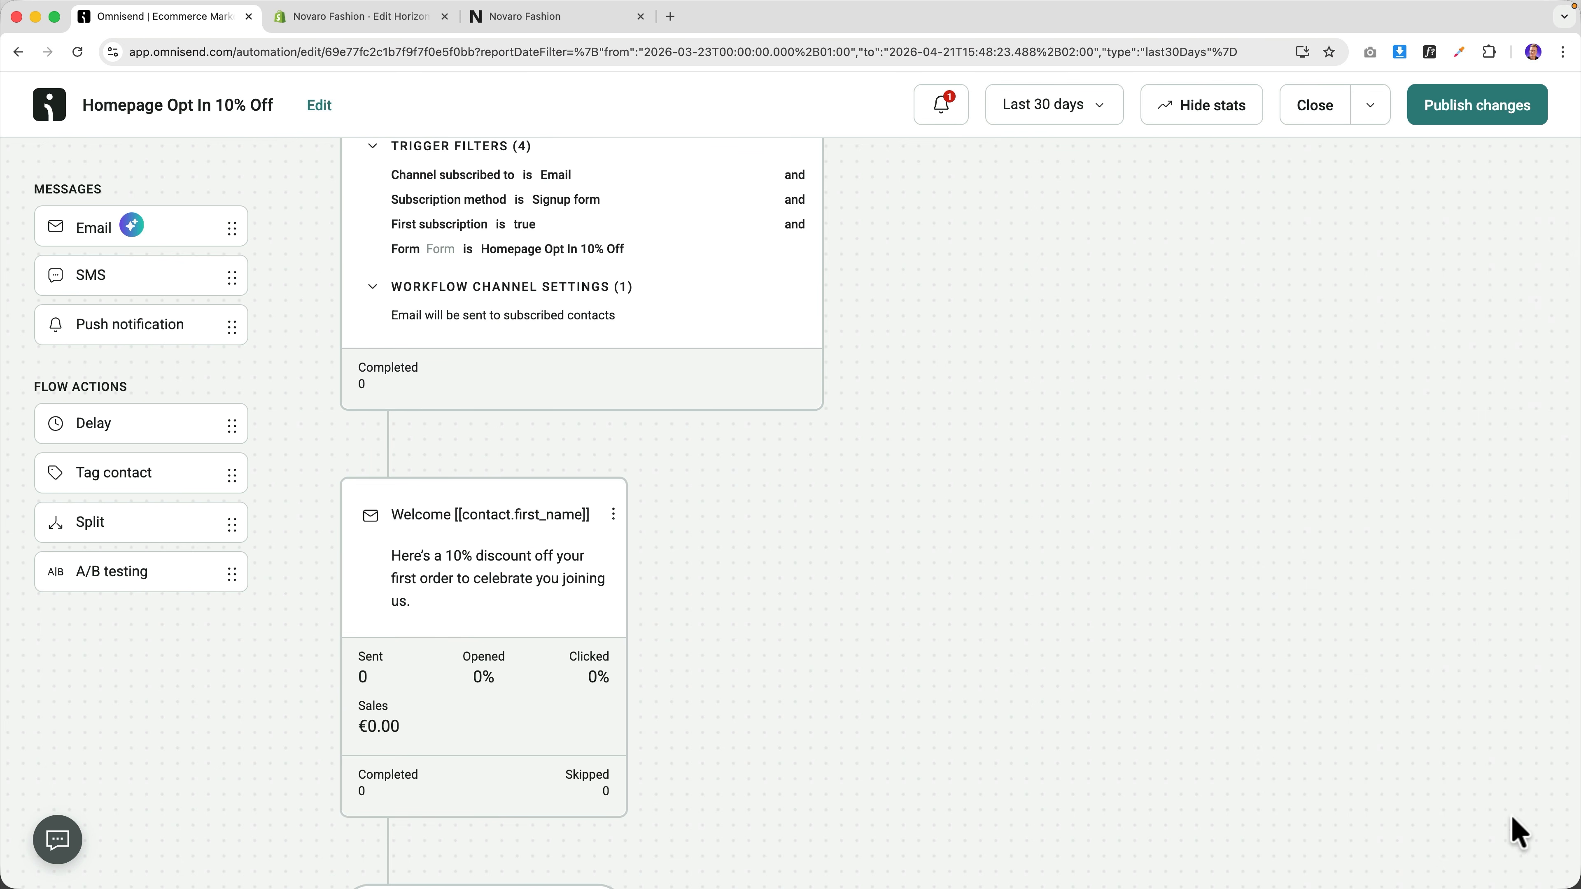
# Publish the workflow changes, letting current contacts finish the workflow.
pyautogui.click(1460, 110)
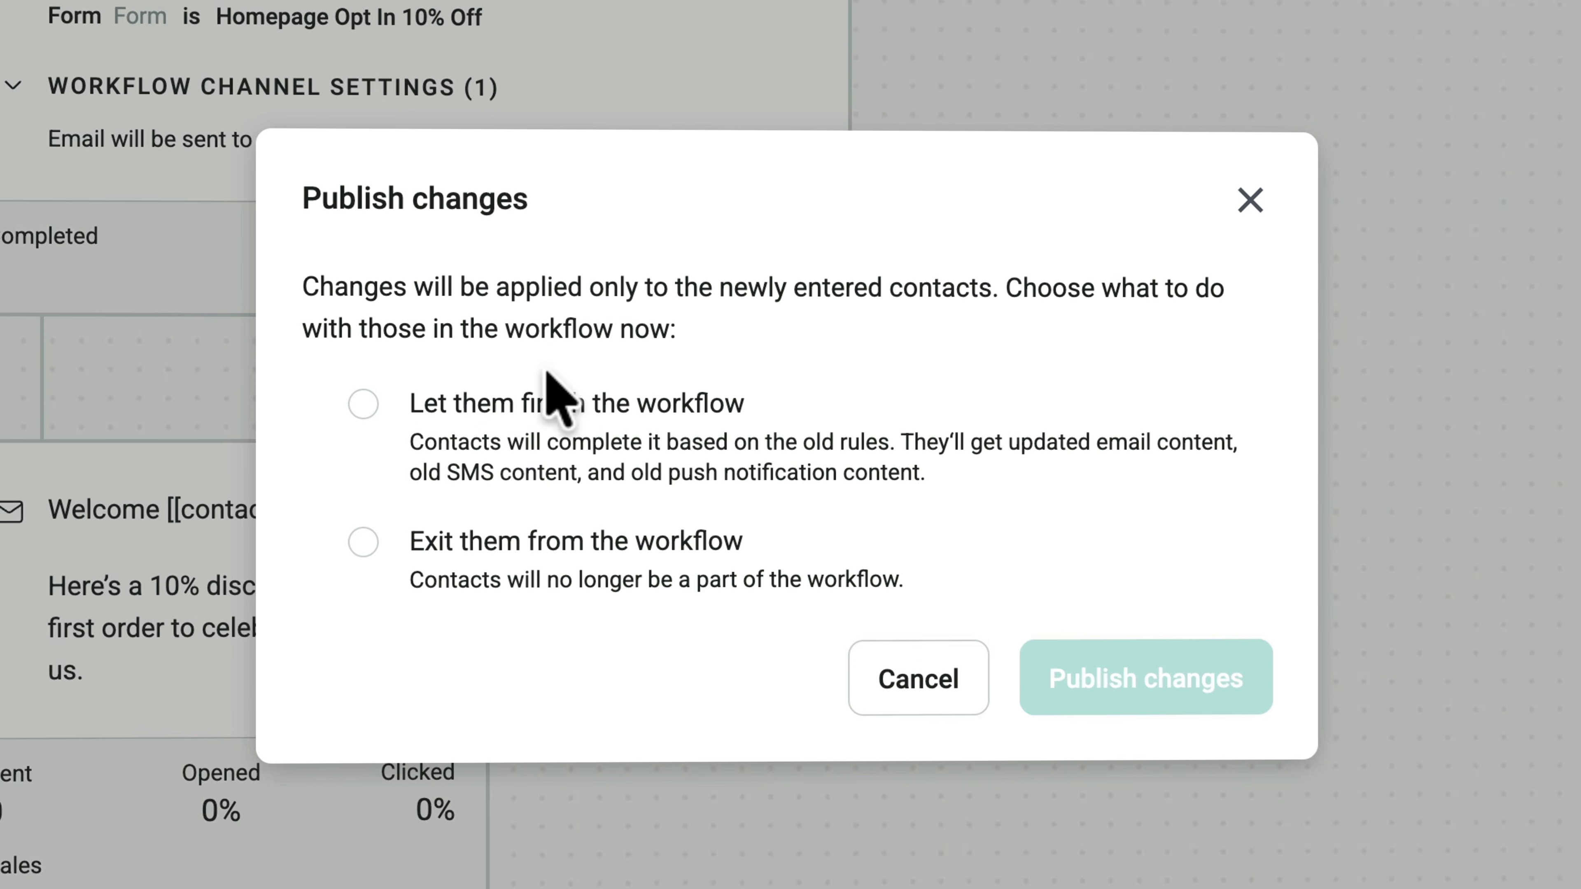
pyautogui.click(363, 404)
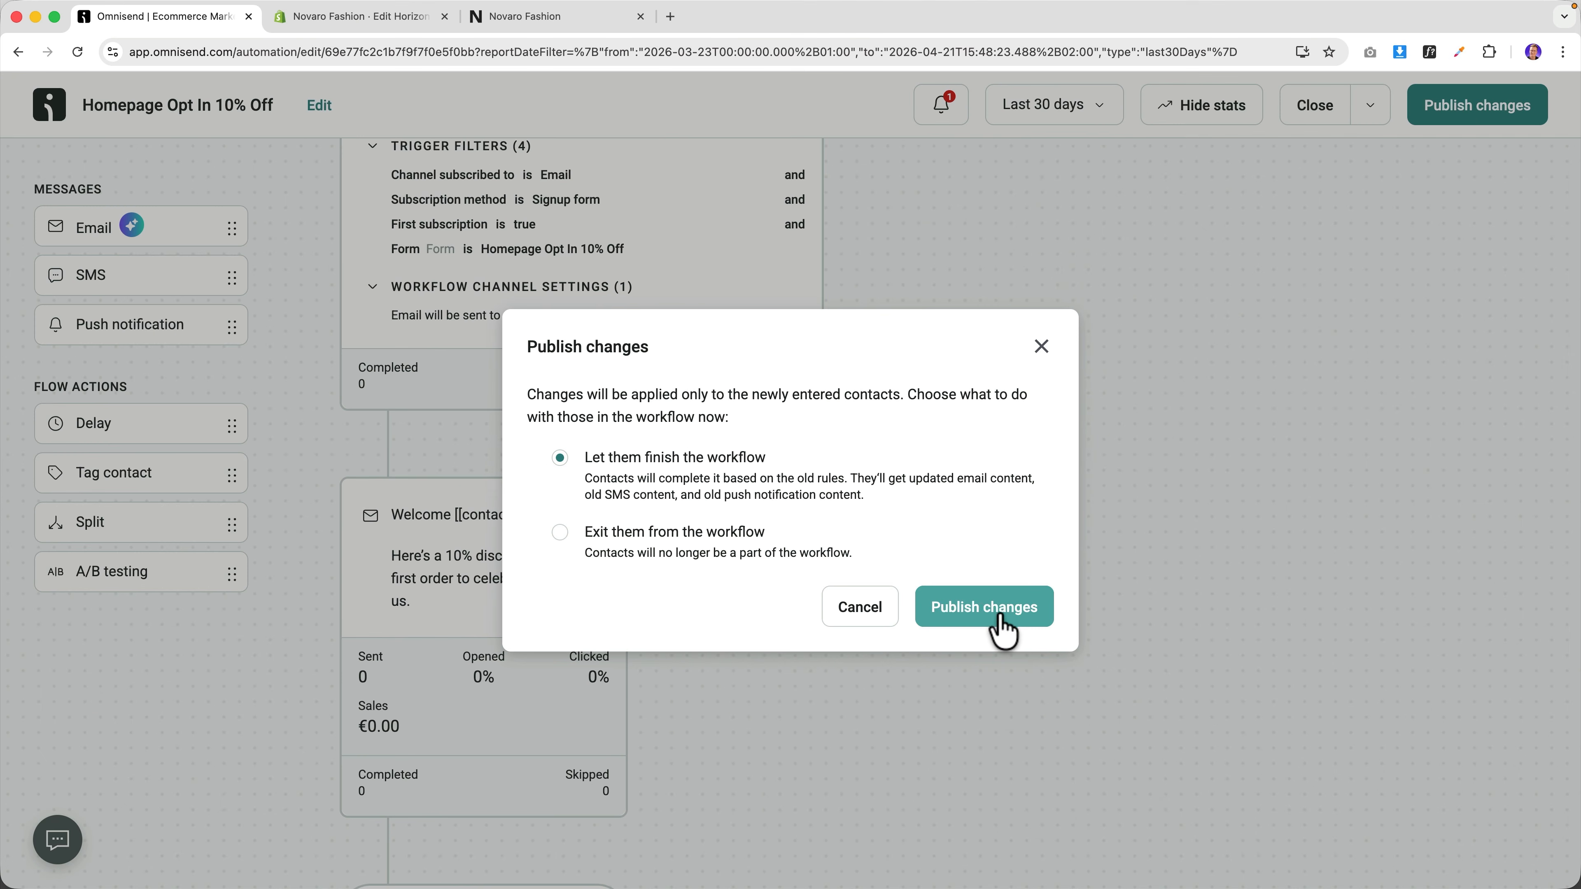
pyautogui.click(1074, 646)
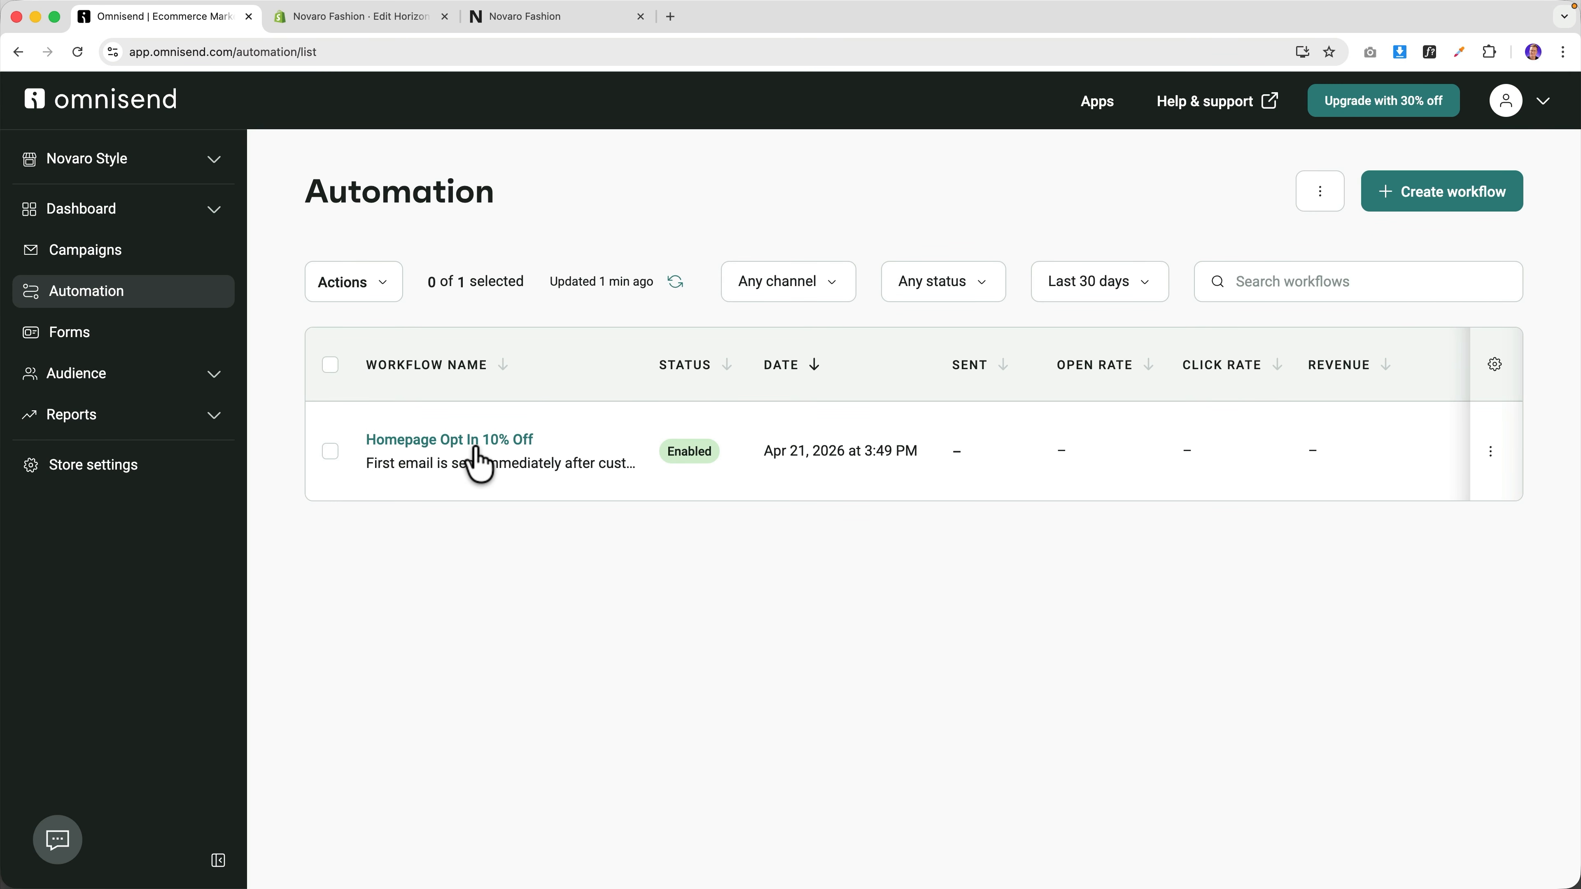
# Change the welcome email's sender name to a named person from NovaroStyle.com.
pyautogui.click(479, 461)
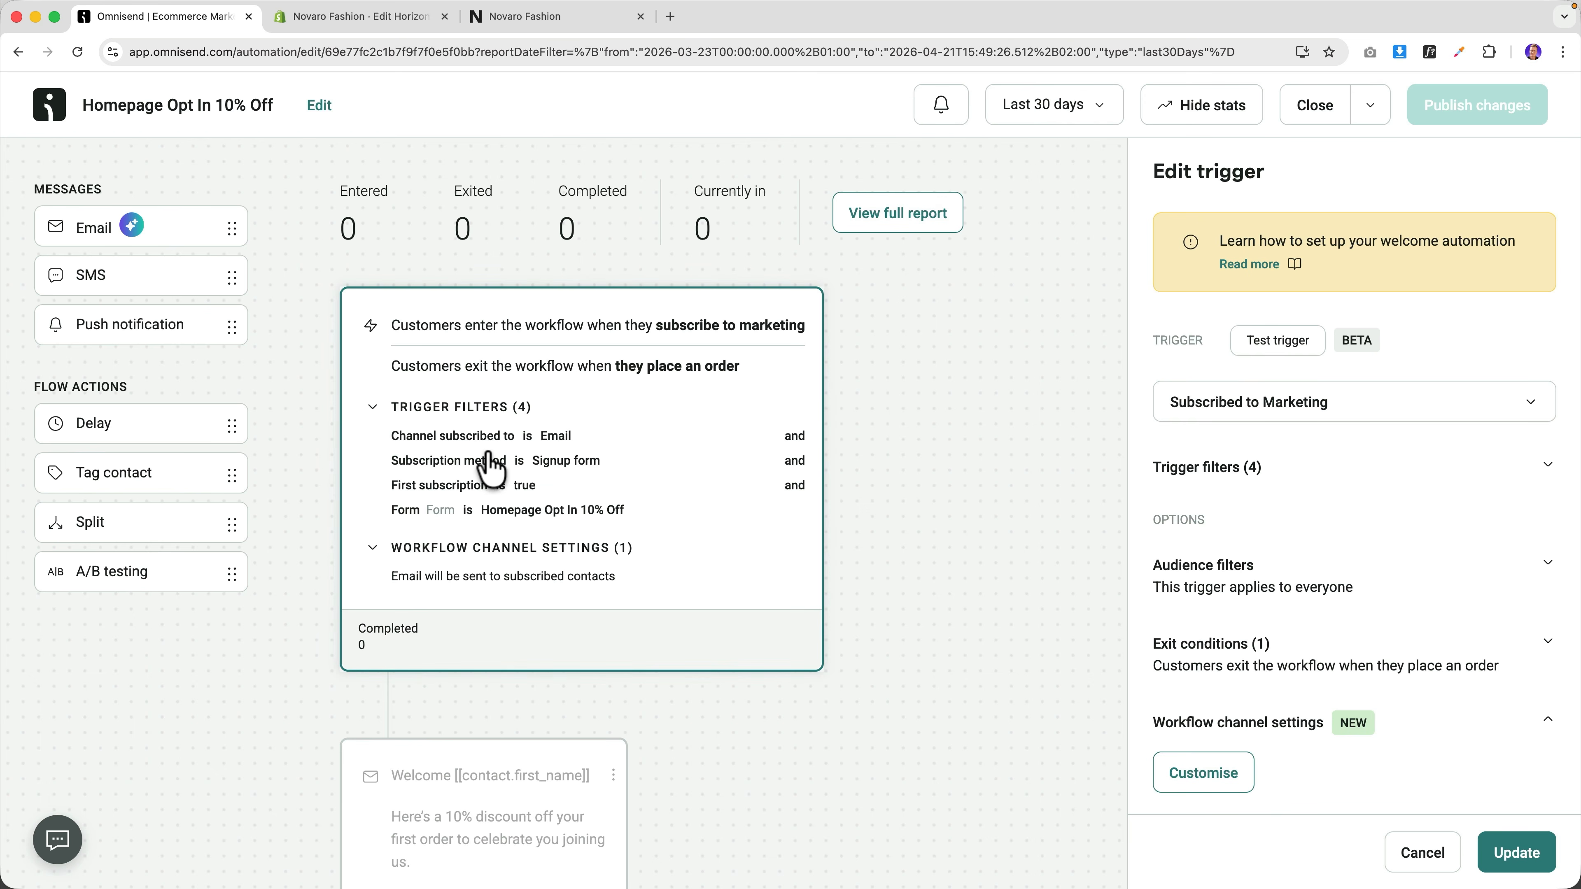
pyautogui.scroll(-5, 486, 454)
pyautogui.click(486, 454)
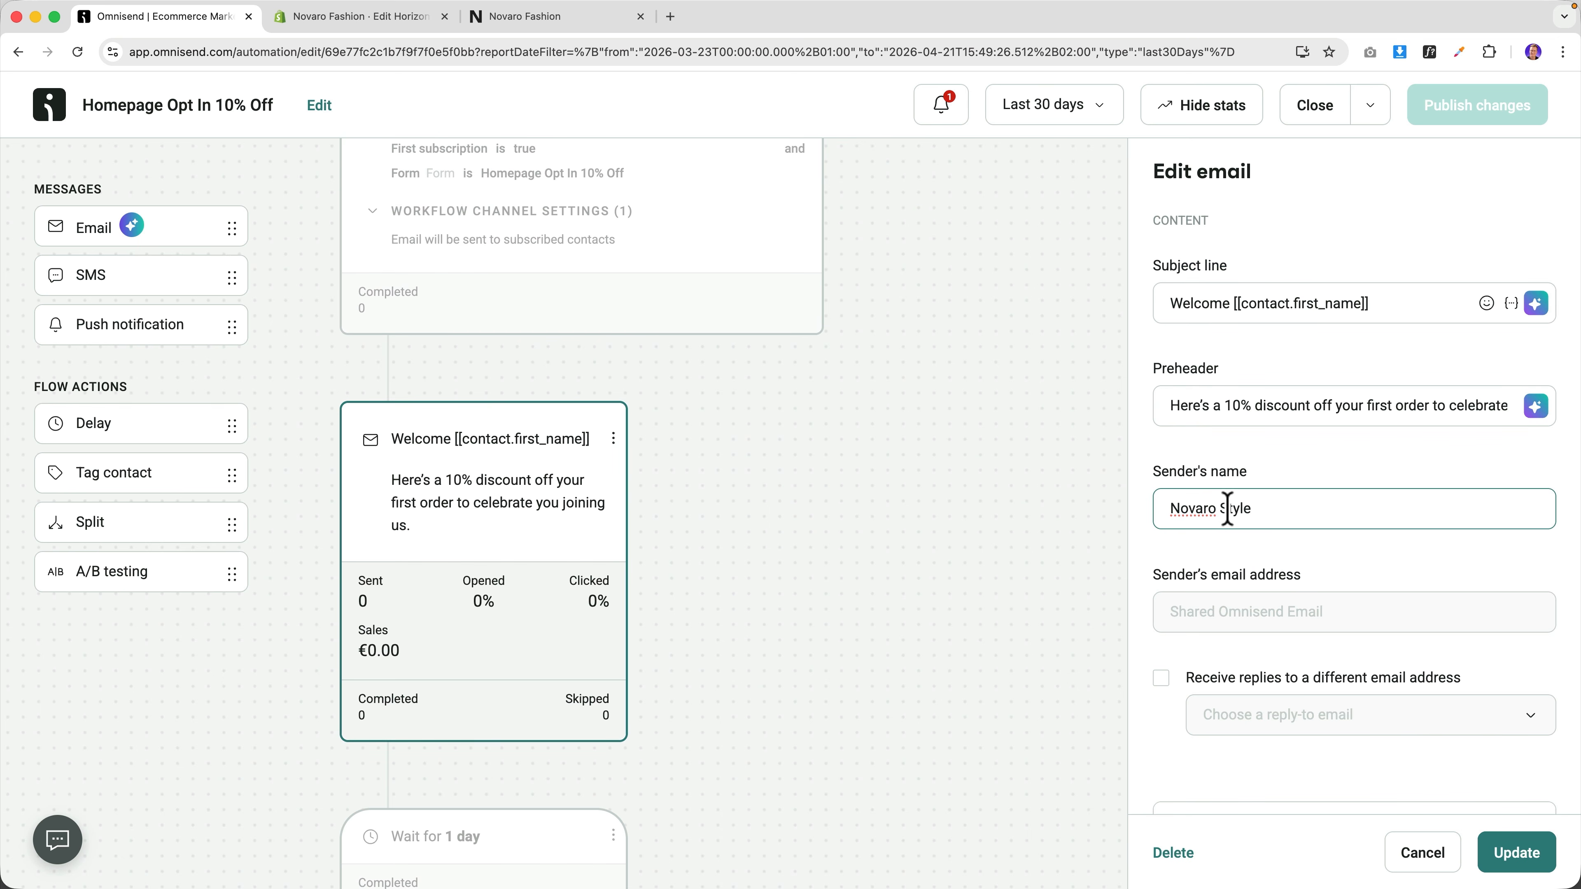
pyautogui.write('Fer')
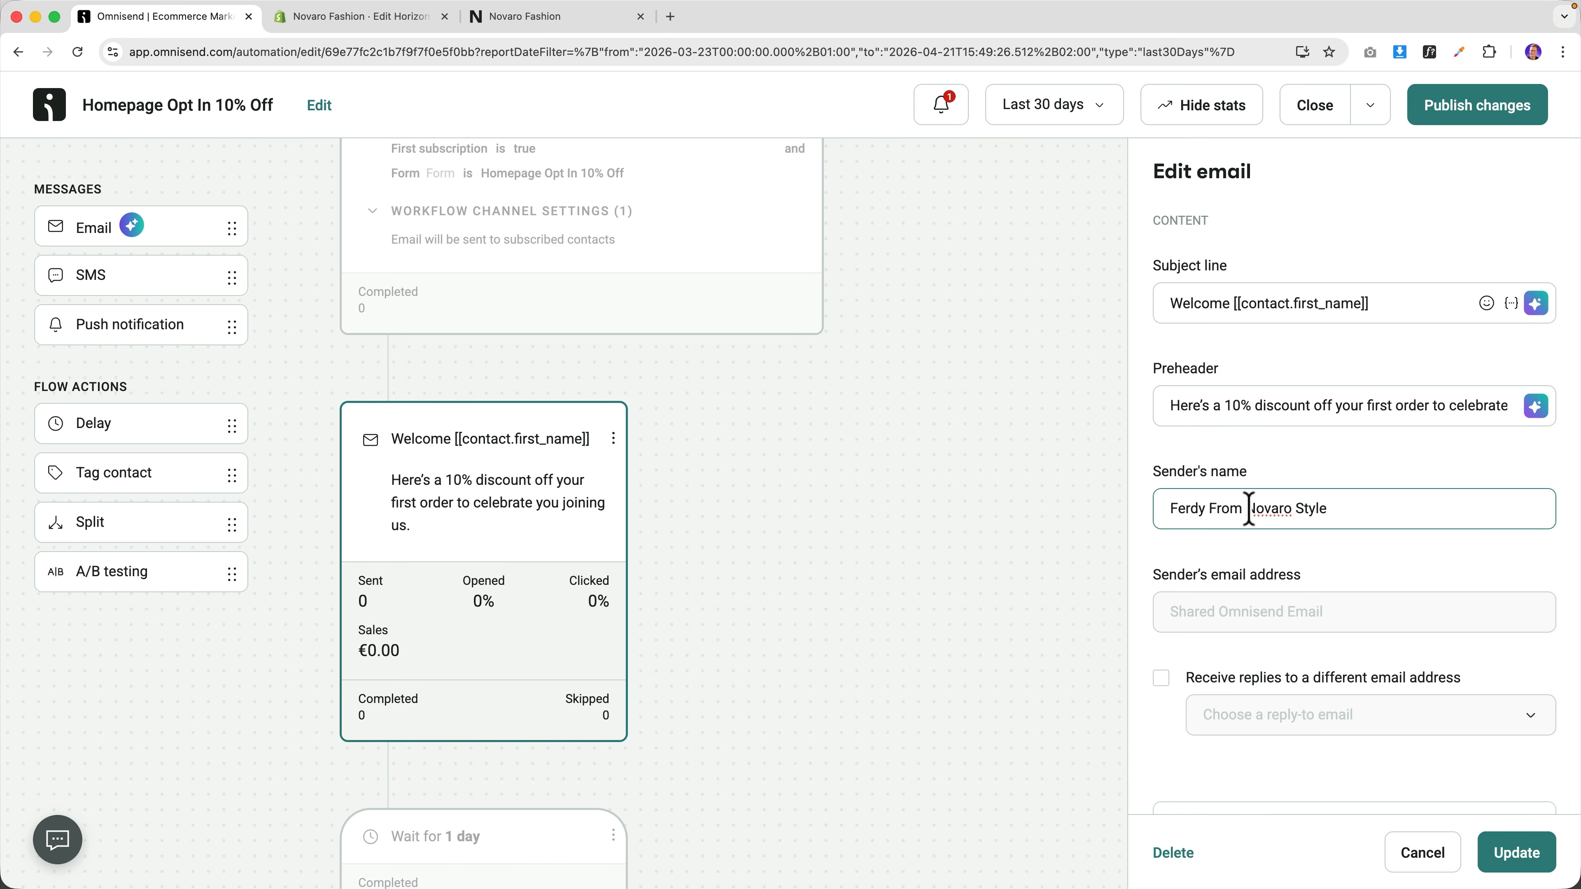
pyautogui.write('dy From')
pyautogui.moveTo(1248, 509); pyautogui.dragTo(1365, 509)
pyautogui.click(1365, 509)
pyautogui.scroll(-5, 1351, 517)
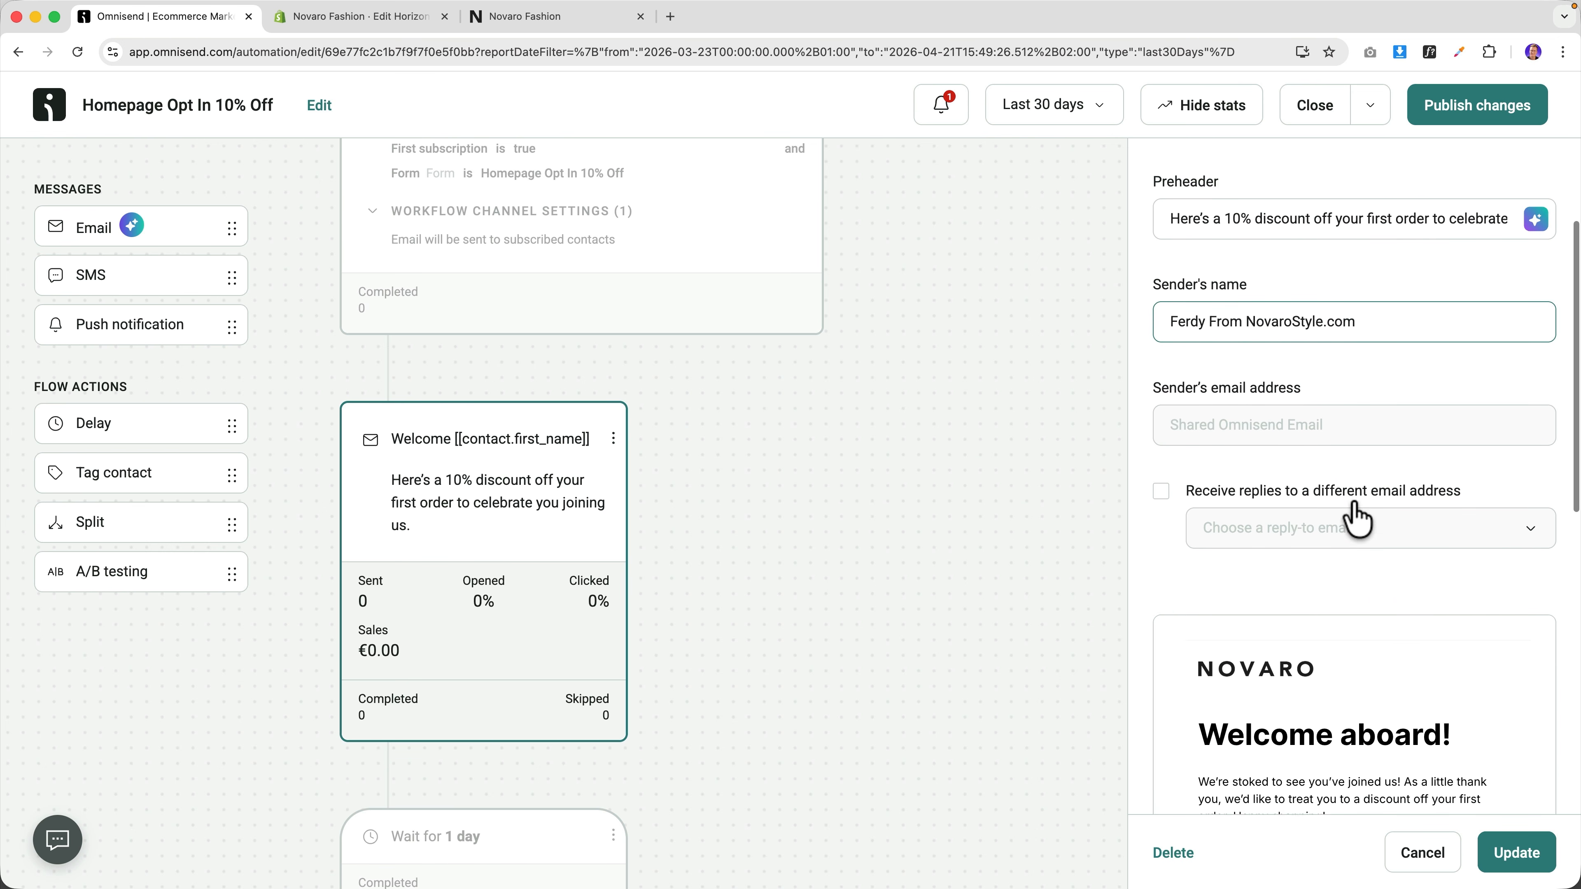
pyautogui.click(1500, 853)
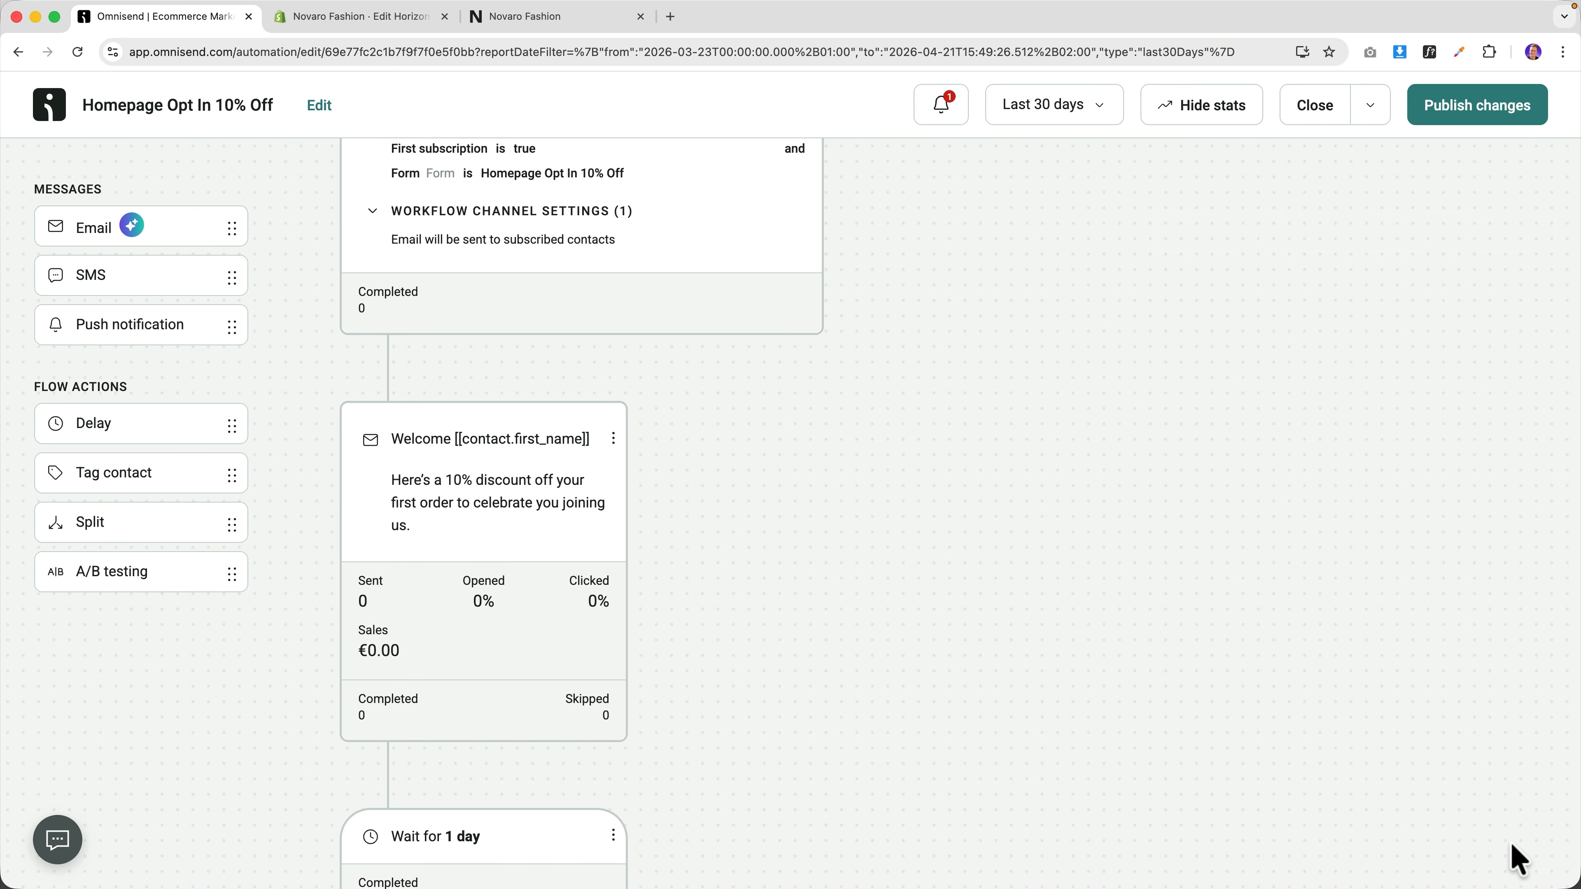
# Open the welcome email content, saving and publishing changes with current contacts allowed to finish.
pyautogui.click(517, 520)
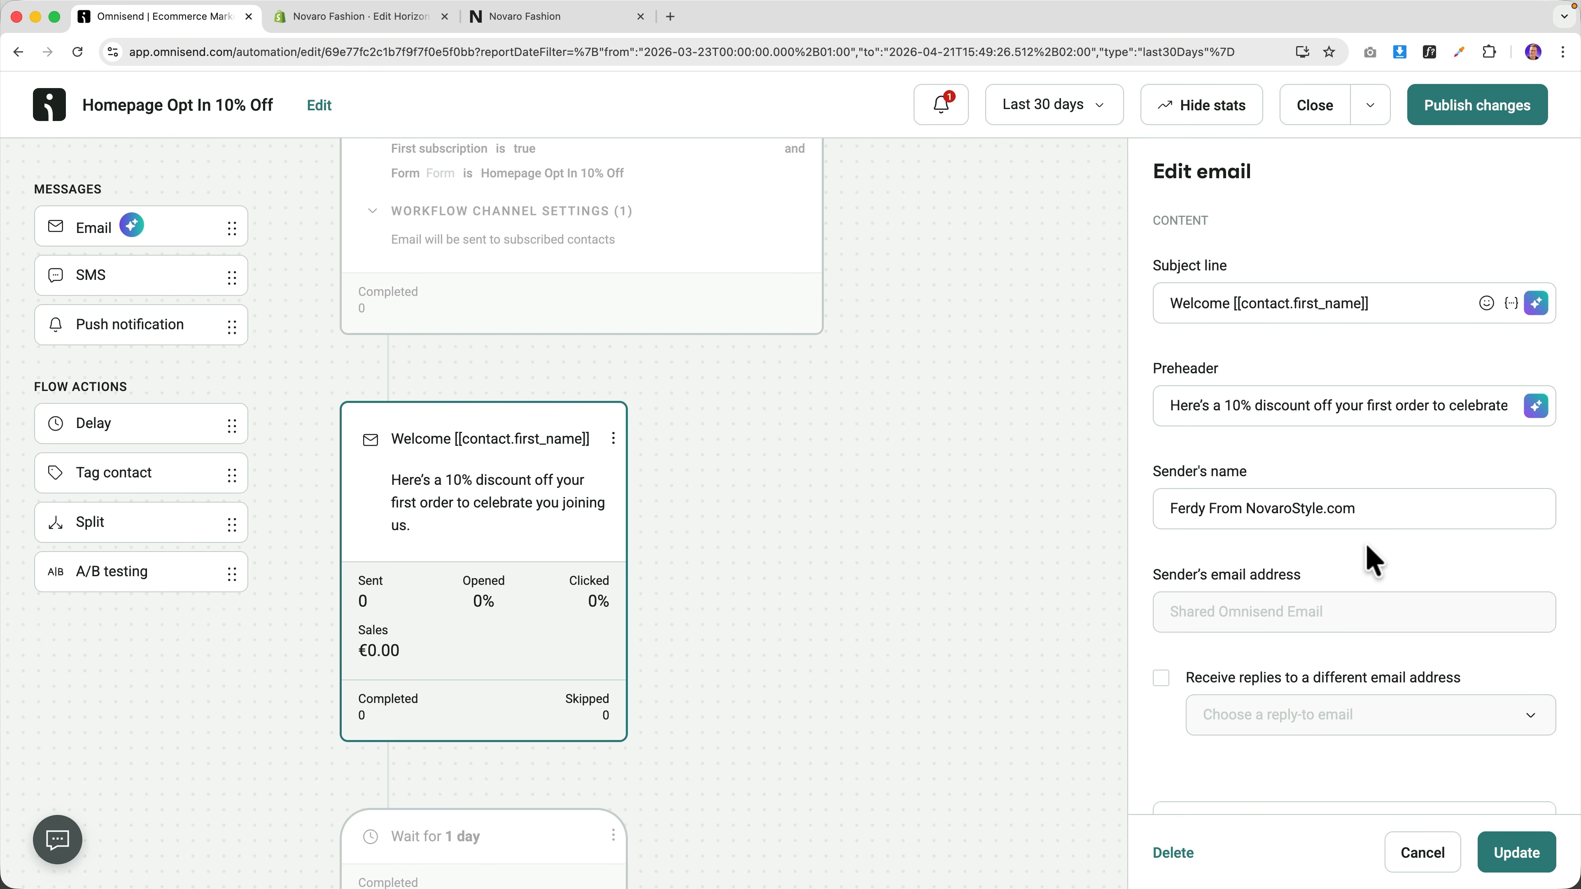
pyautogui.scroll(-3, 1368, 558)
pyautogui.scroll(-8, 1369, 558)
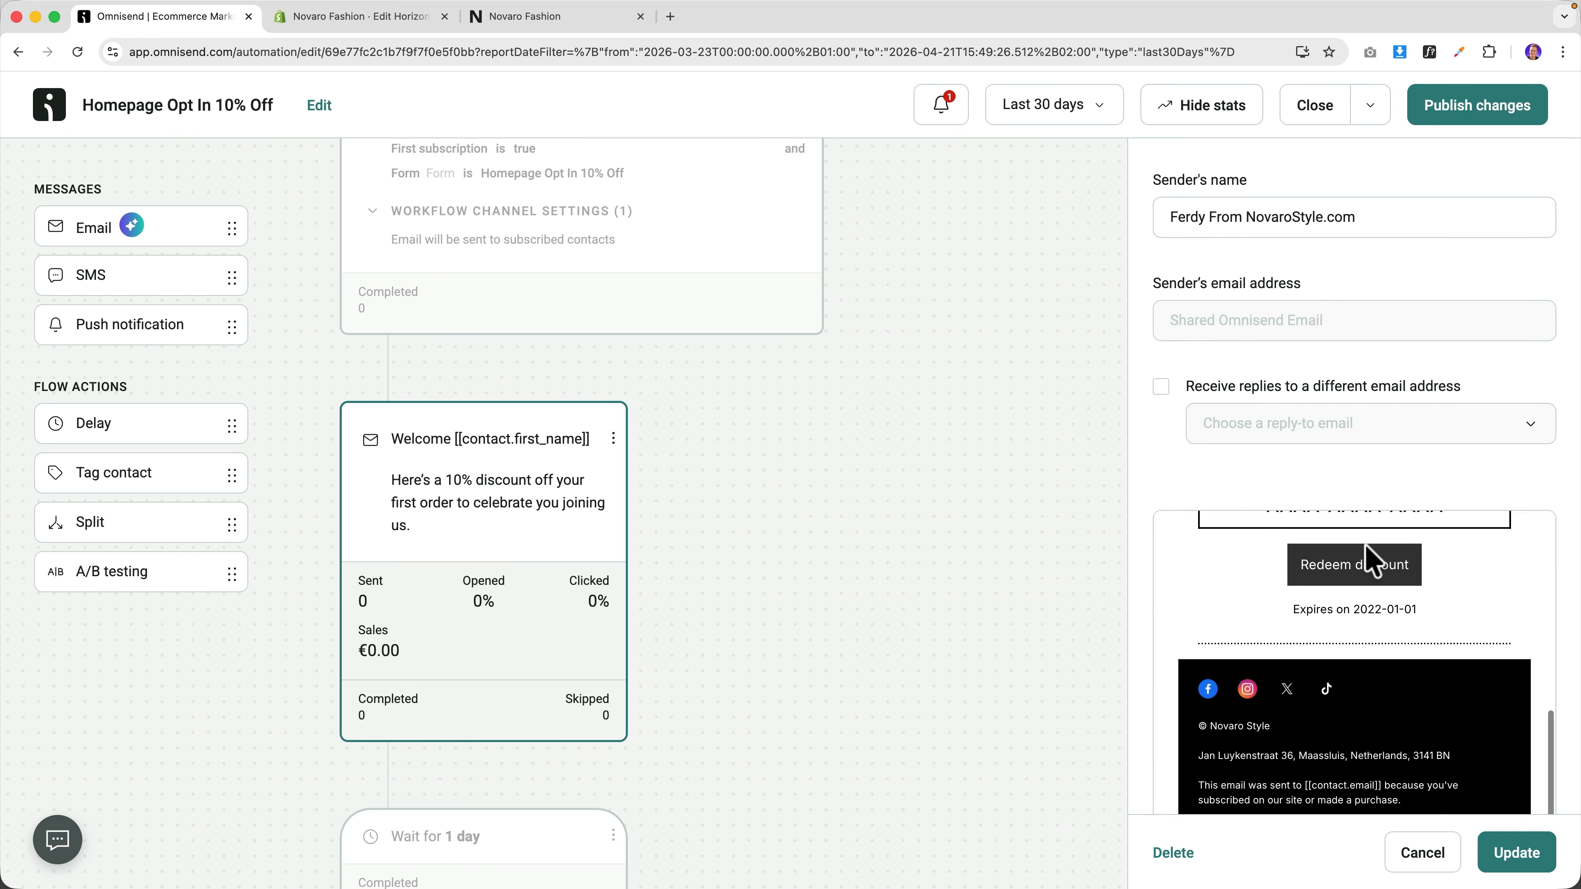
pyautogui.scroll(-5, 1359, 563)
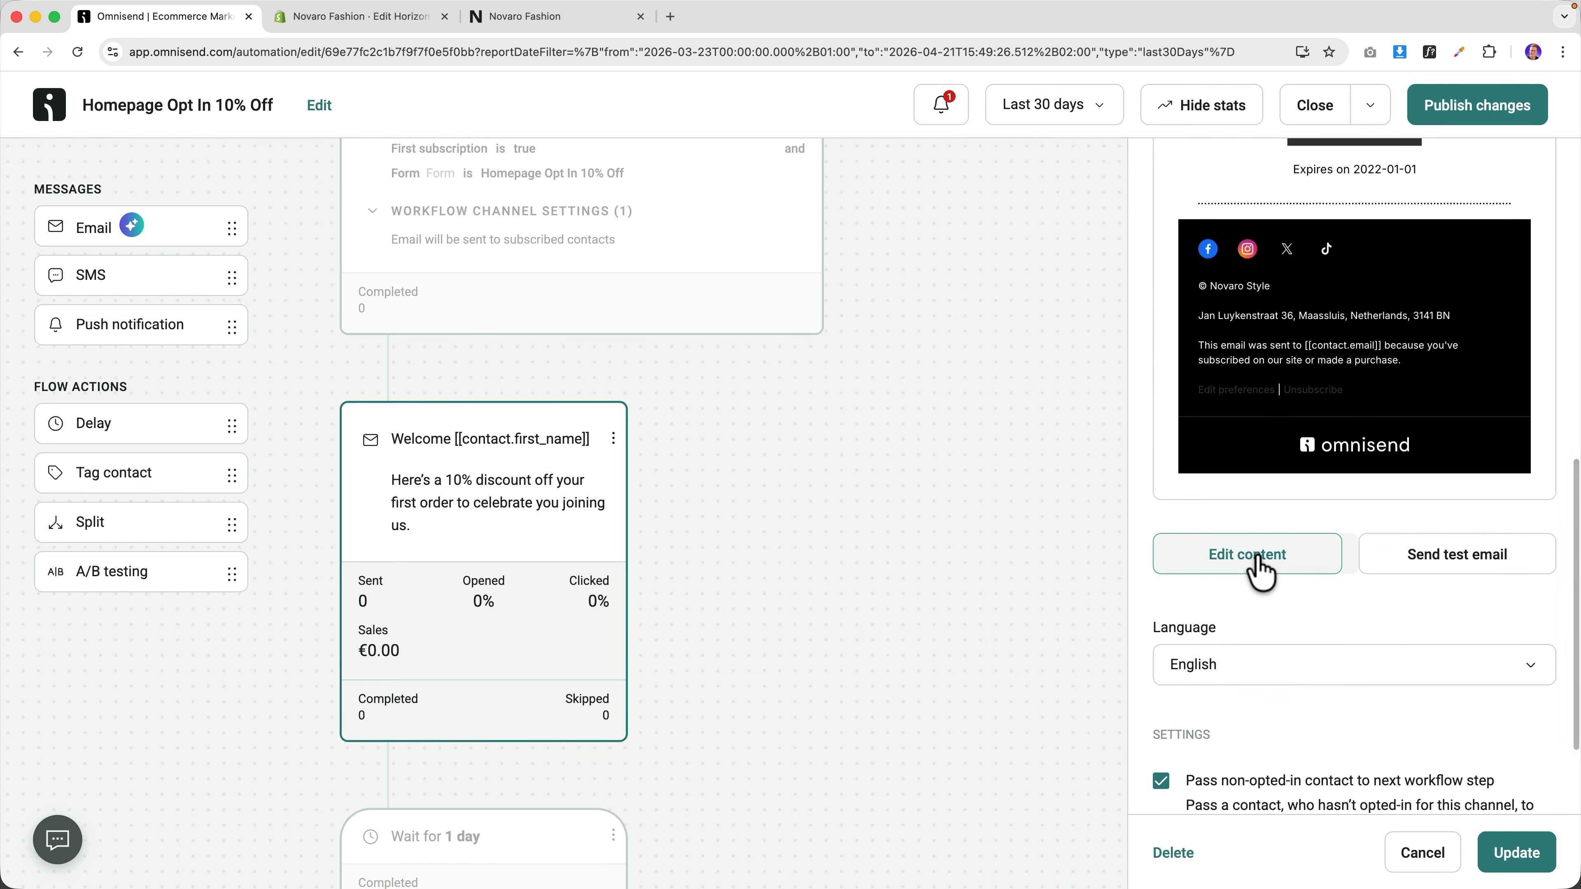
pyautogui.click(1258, 560)
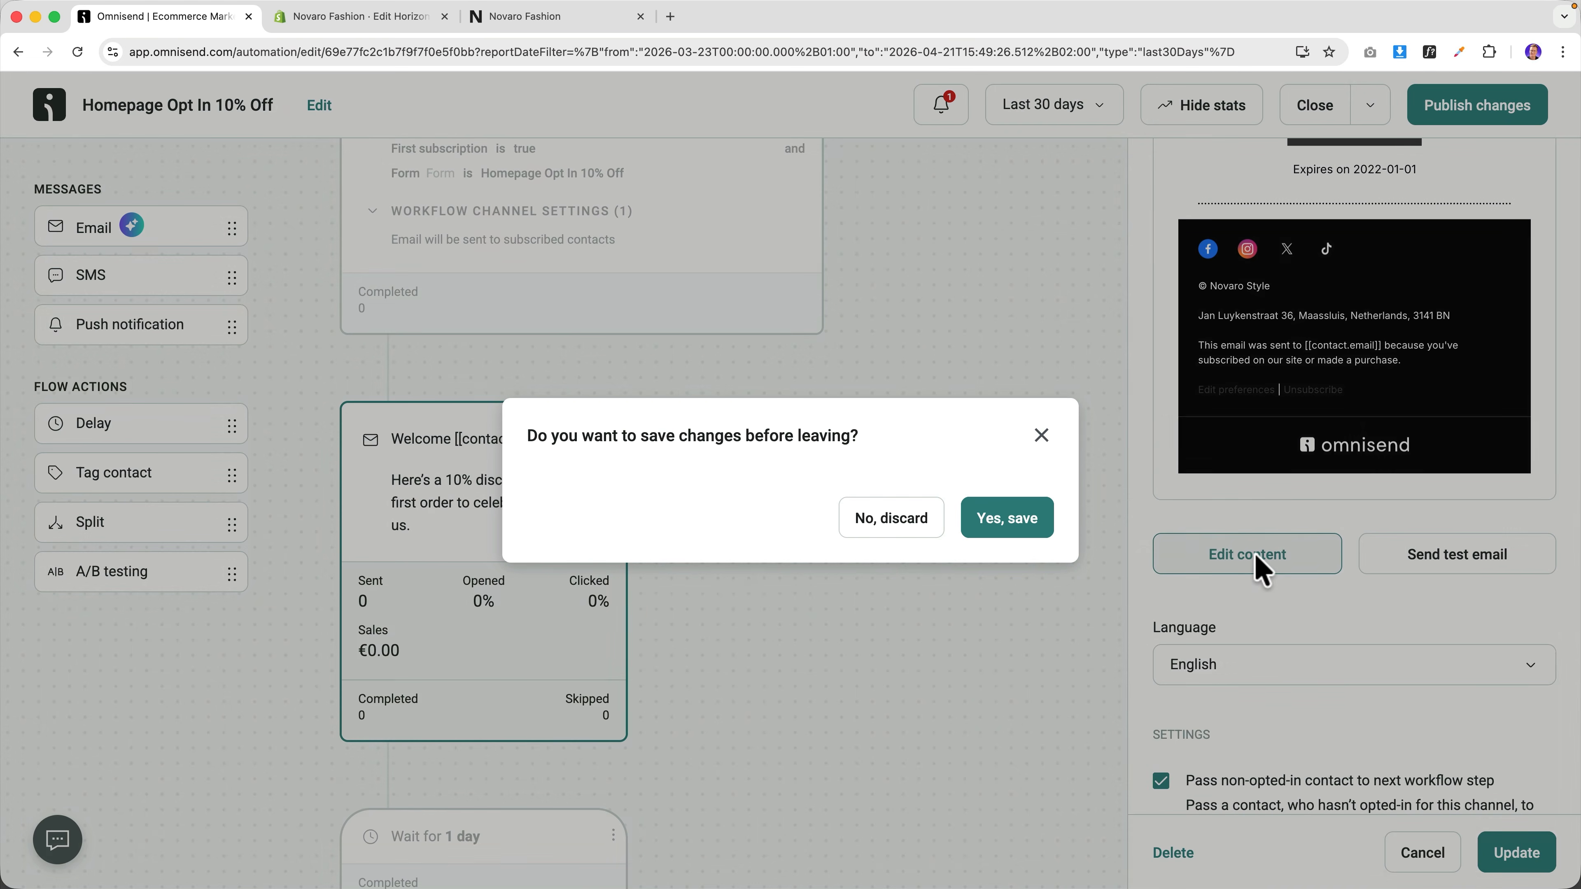
pyautogui.click(1019, 530)
pyautogui.click(716, 508)
pyautogui.click(1003, 652)
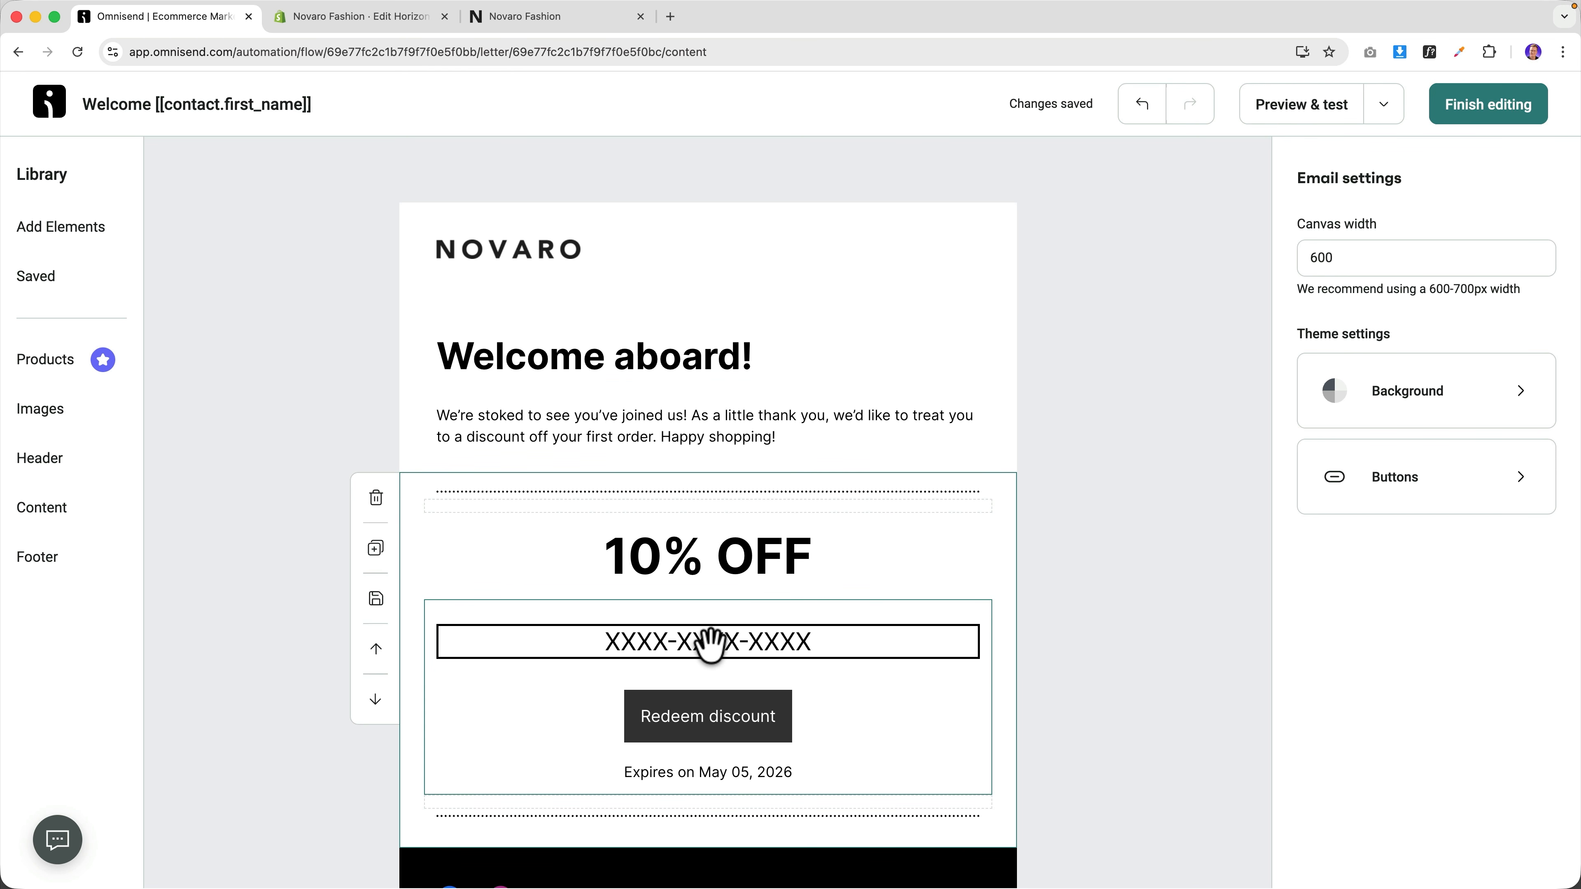
# Delete the old 10% OFF section and drop a new Discount element under the intro text.
pyautogui.click(506, 489)
pyautogui.click(377, 502)
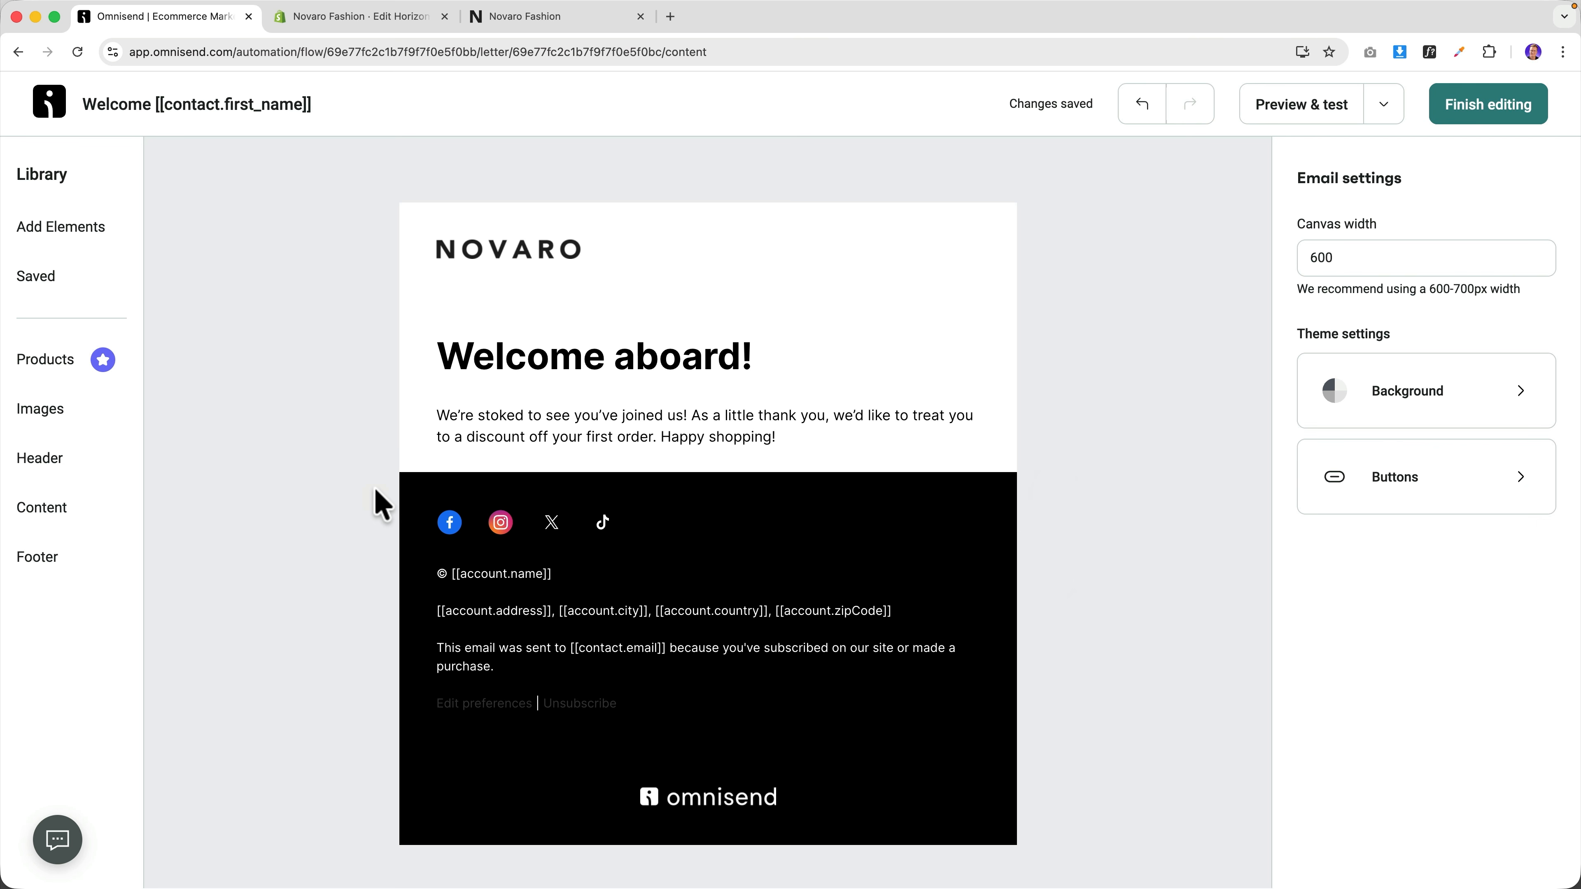
pyautogui.click(53, 232)
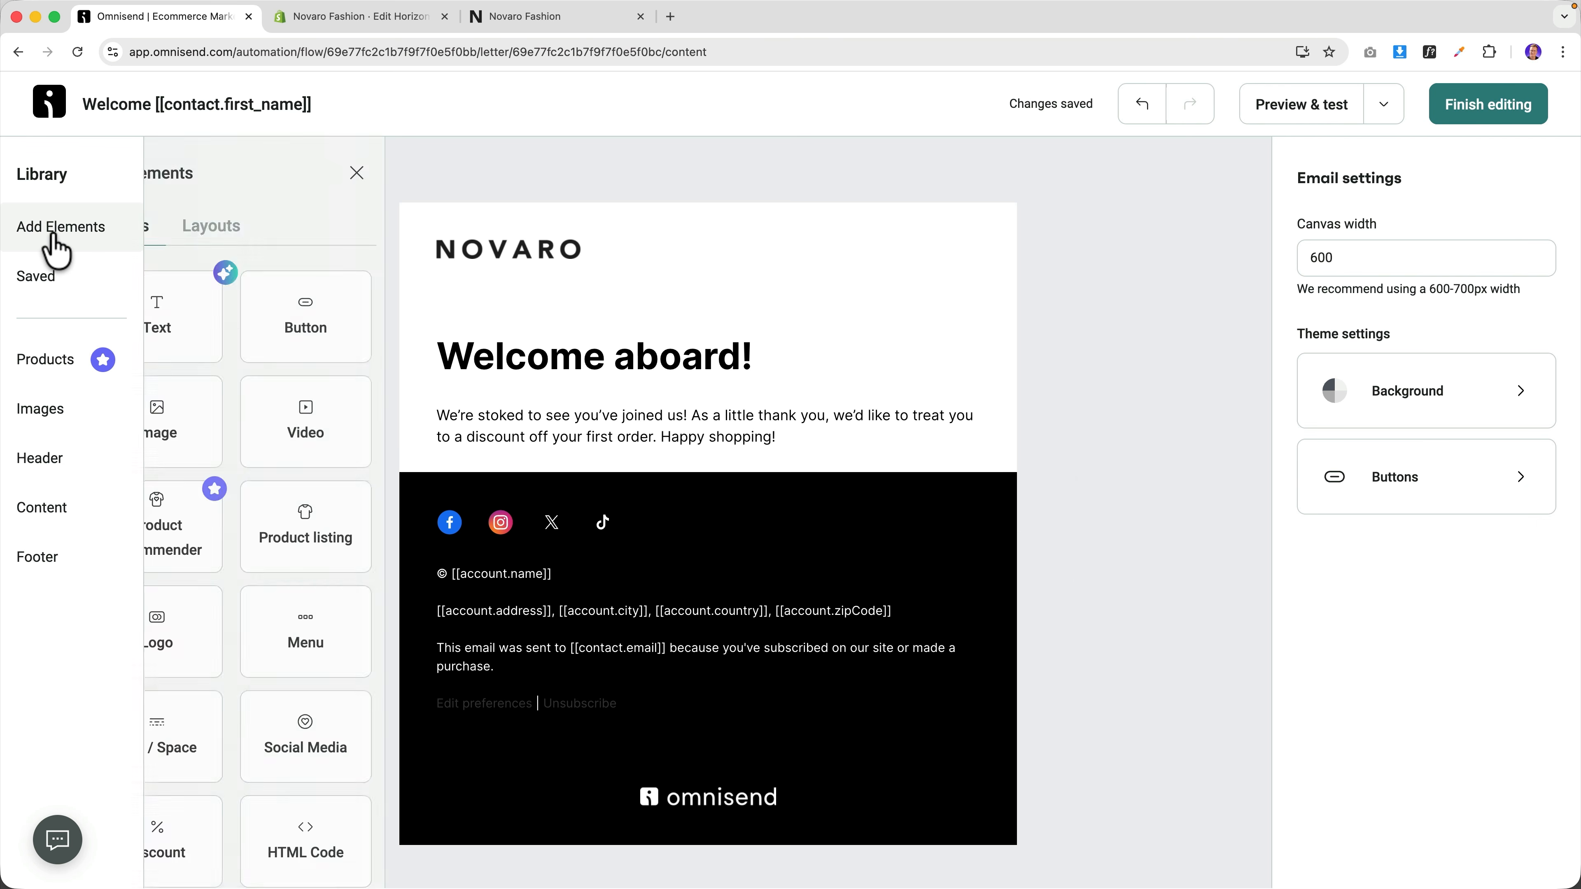
pyautogui.scroll(-1, 247, 406)
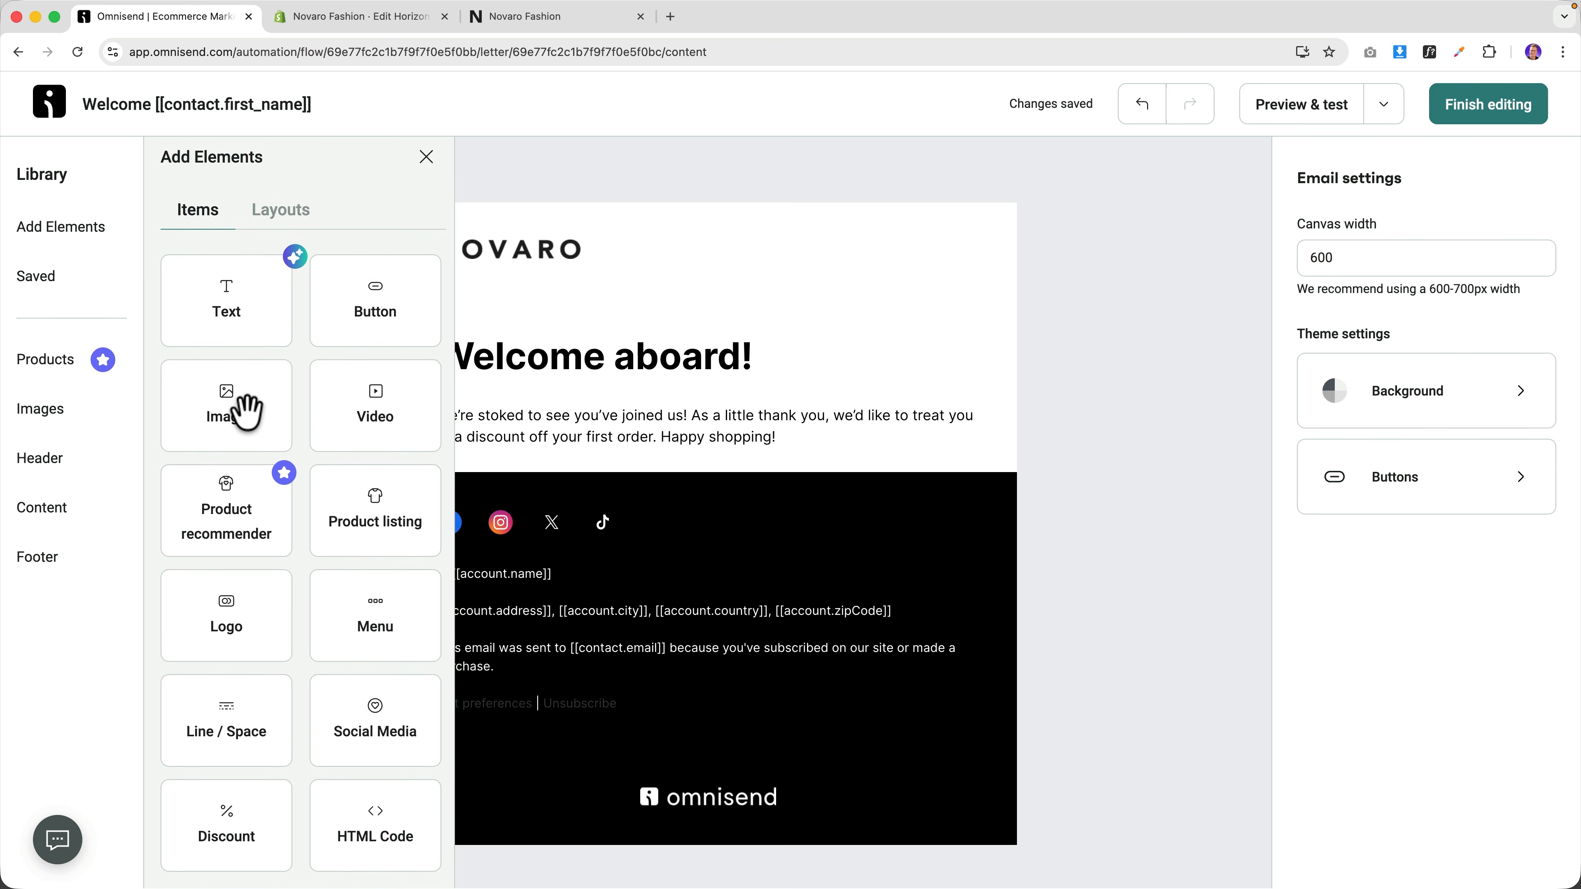
pyautogui.moveTo(242, 823); pyautogui.dragTo(618, 505)
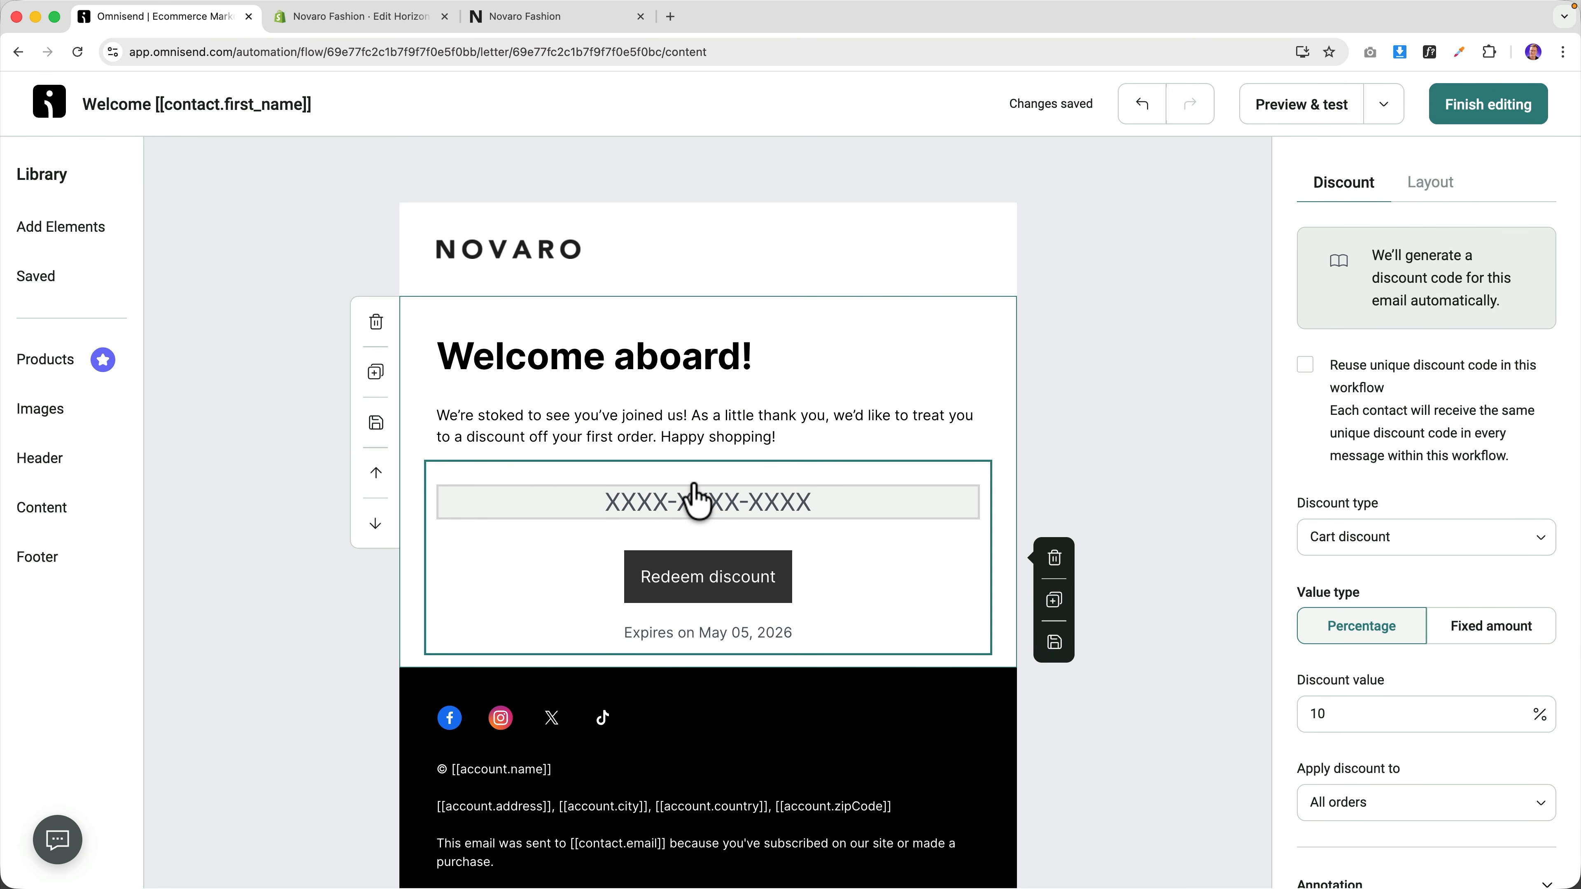
# Keep the 10 discount as a percentage and set it to expire after 7 days.
pyautogui.scroll(-3, 1383, 590)
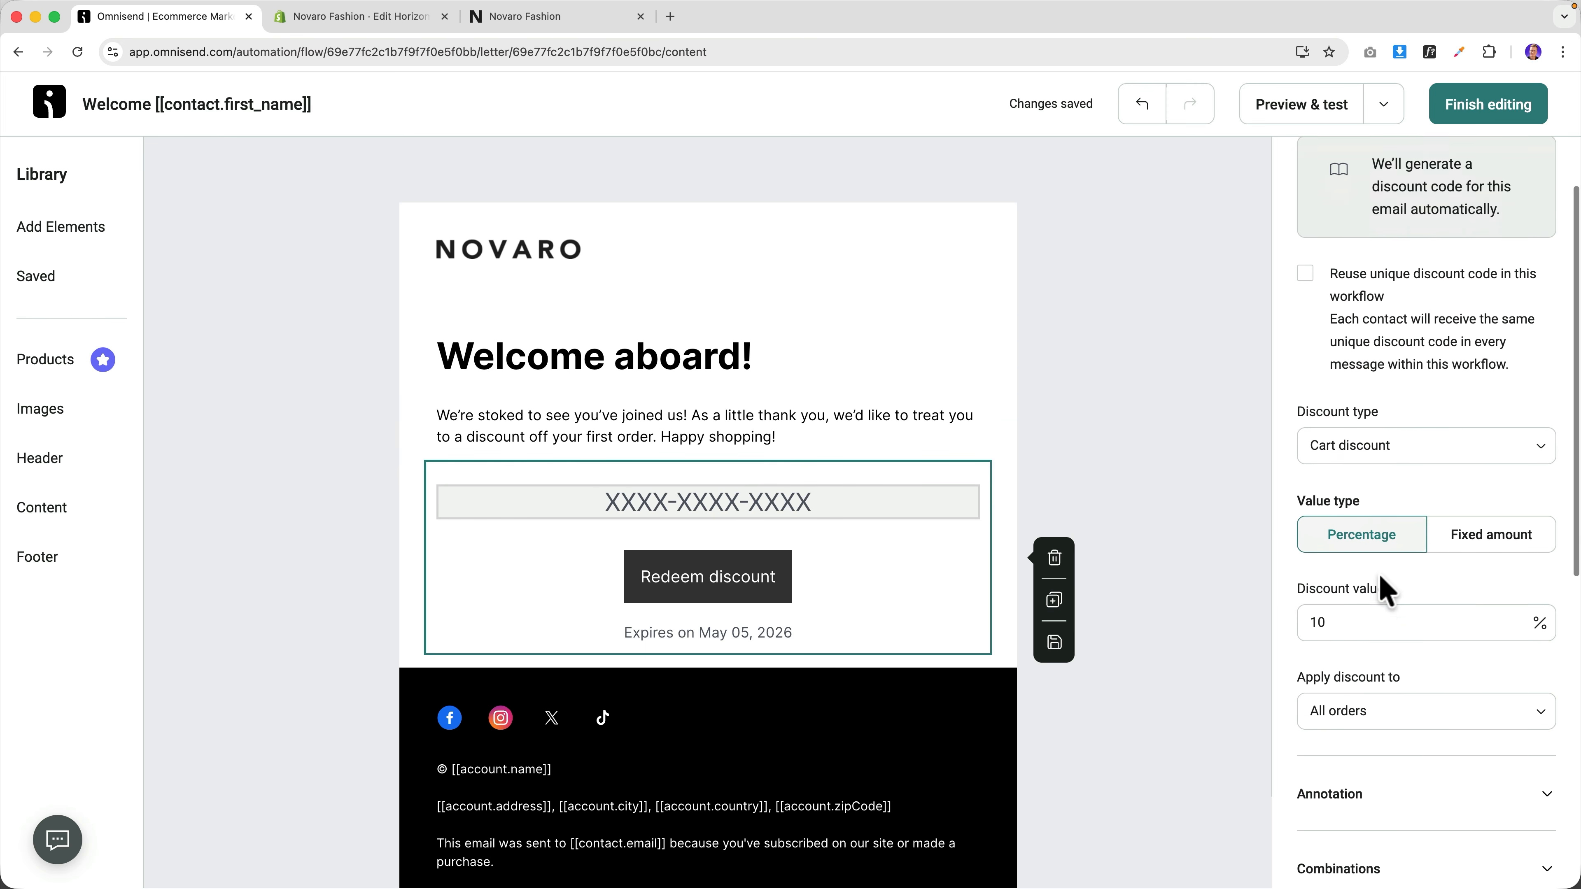
pyautogui.click(1350, 537)
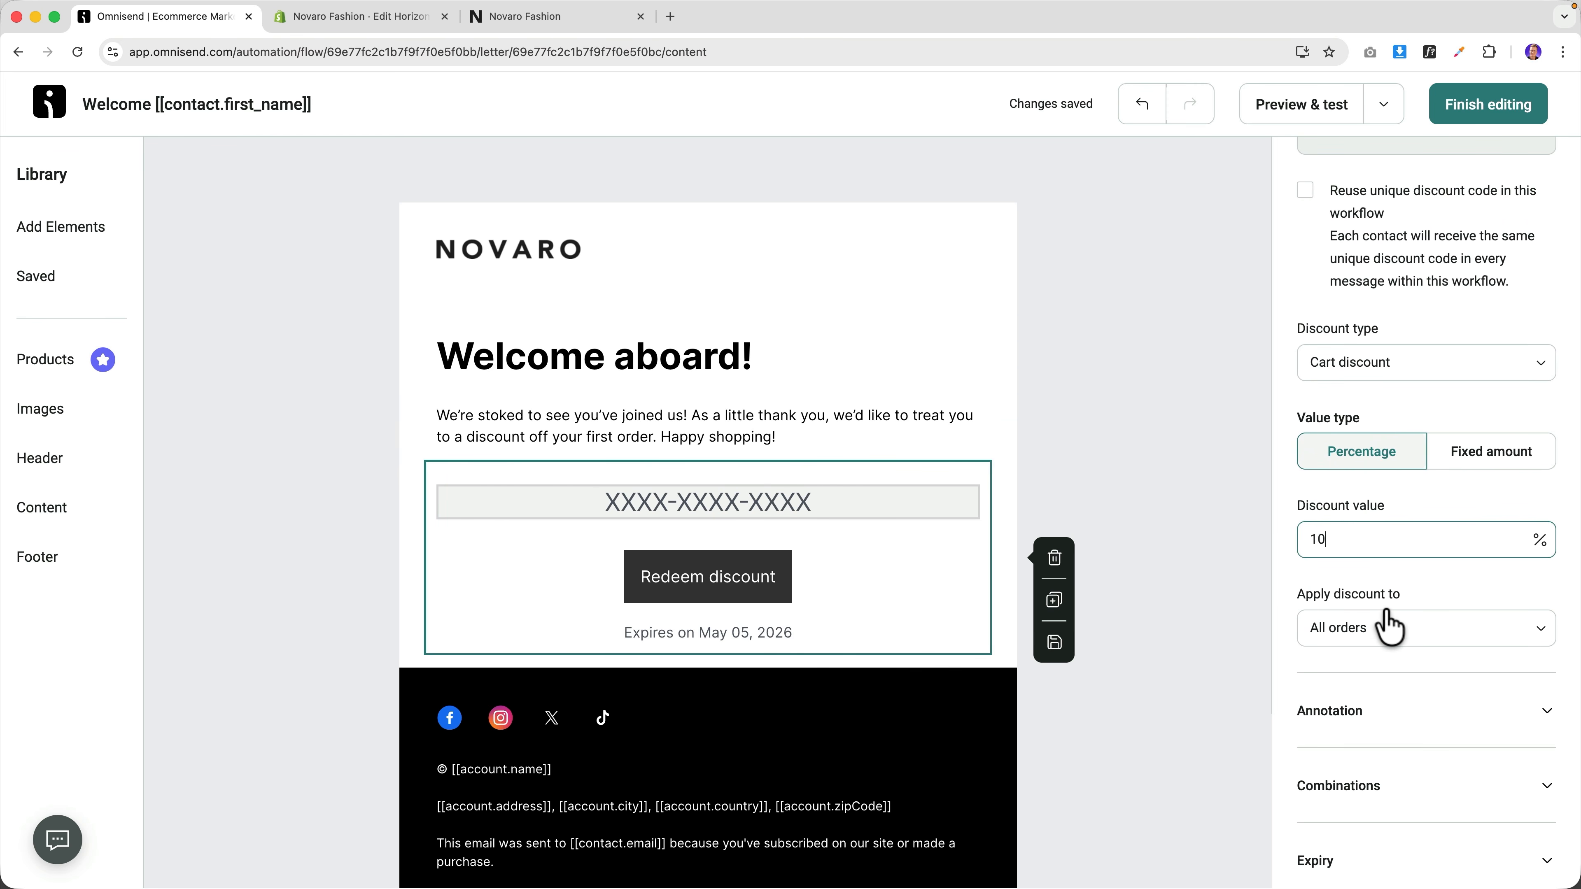
pyautogui.scroll(-3, 1414, 634)
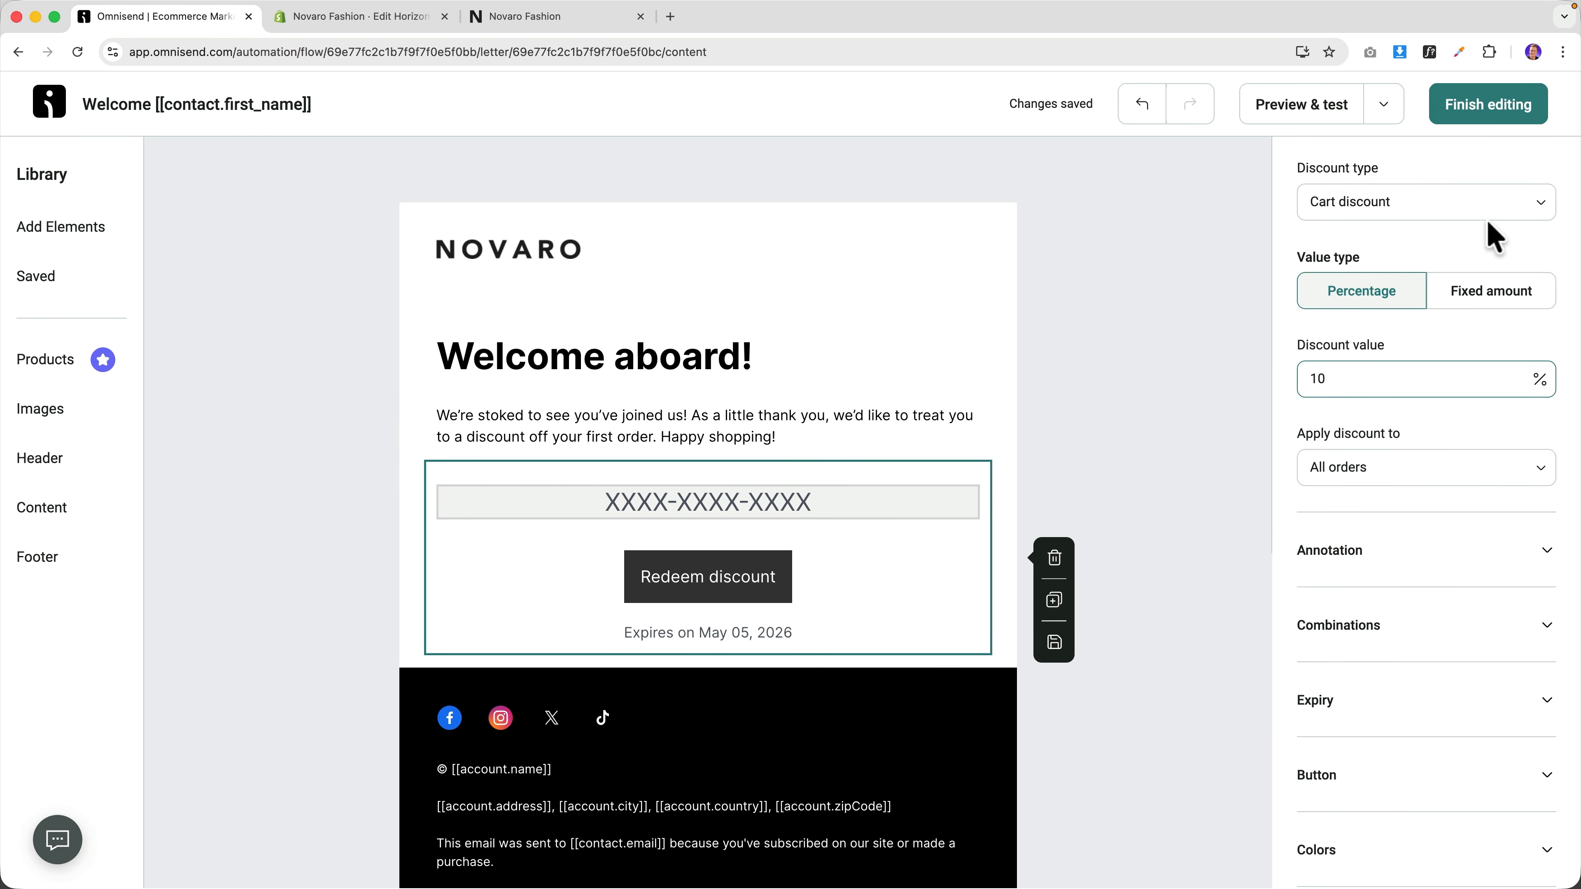
pyautogui.click(1491, 293)
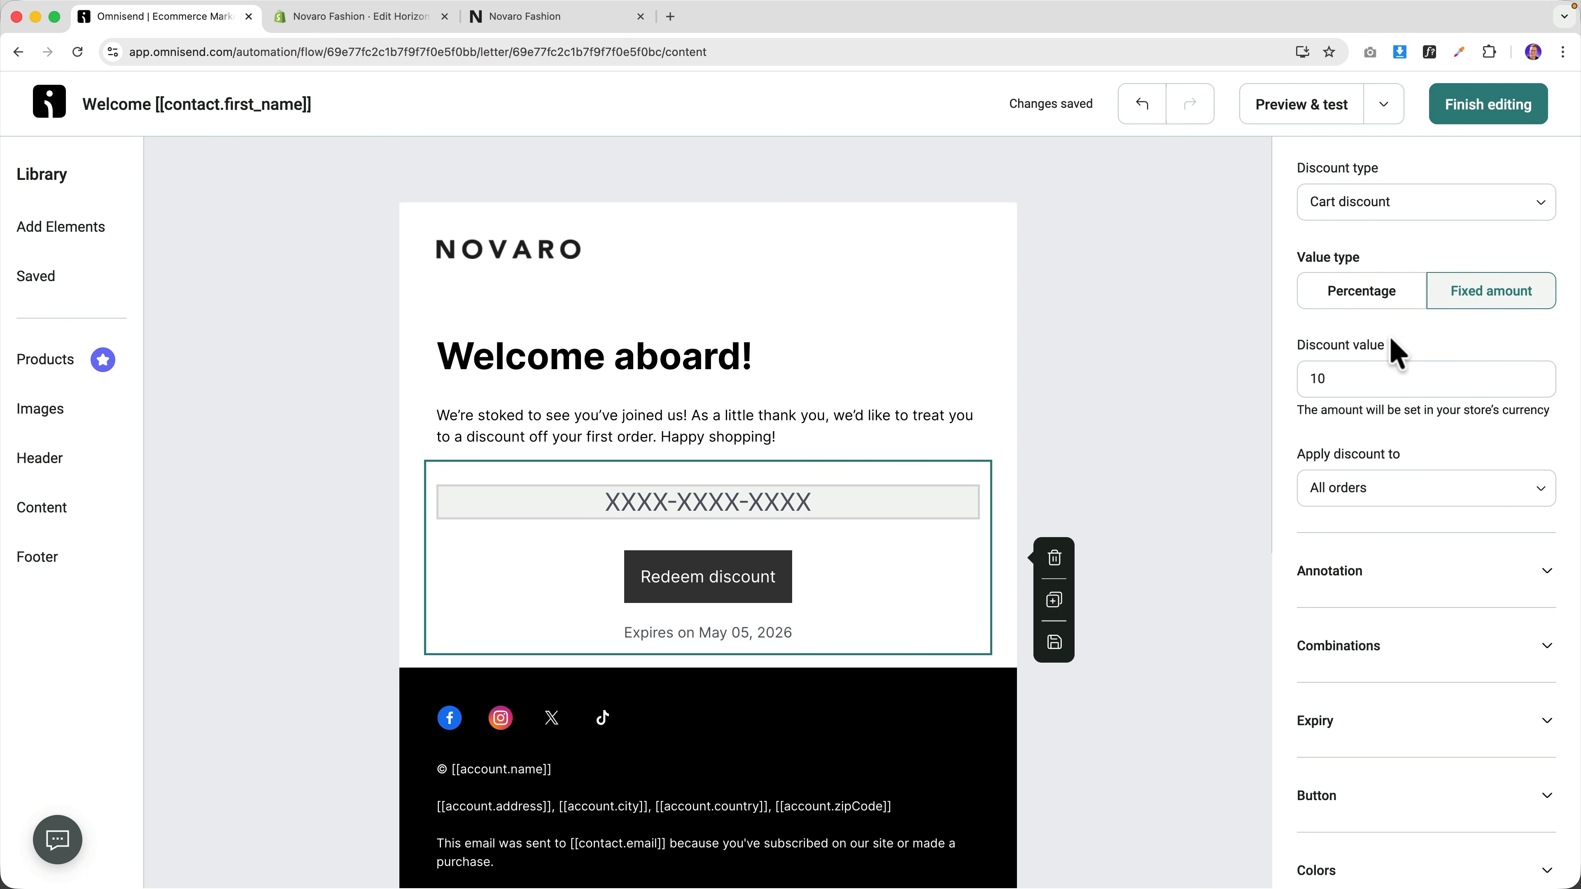
pyautogui.click(1377, 291)
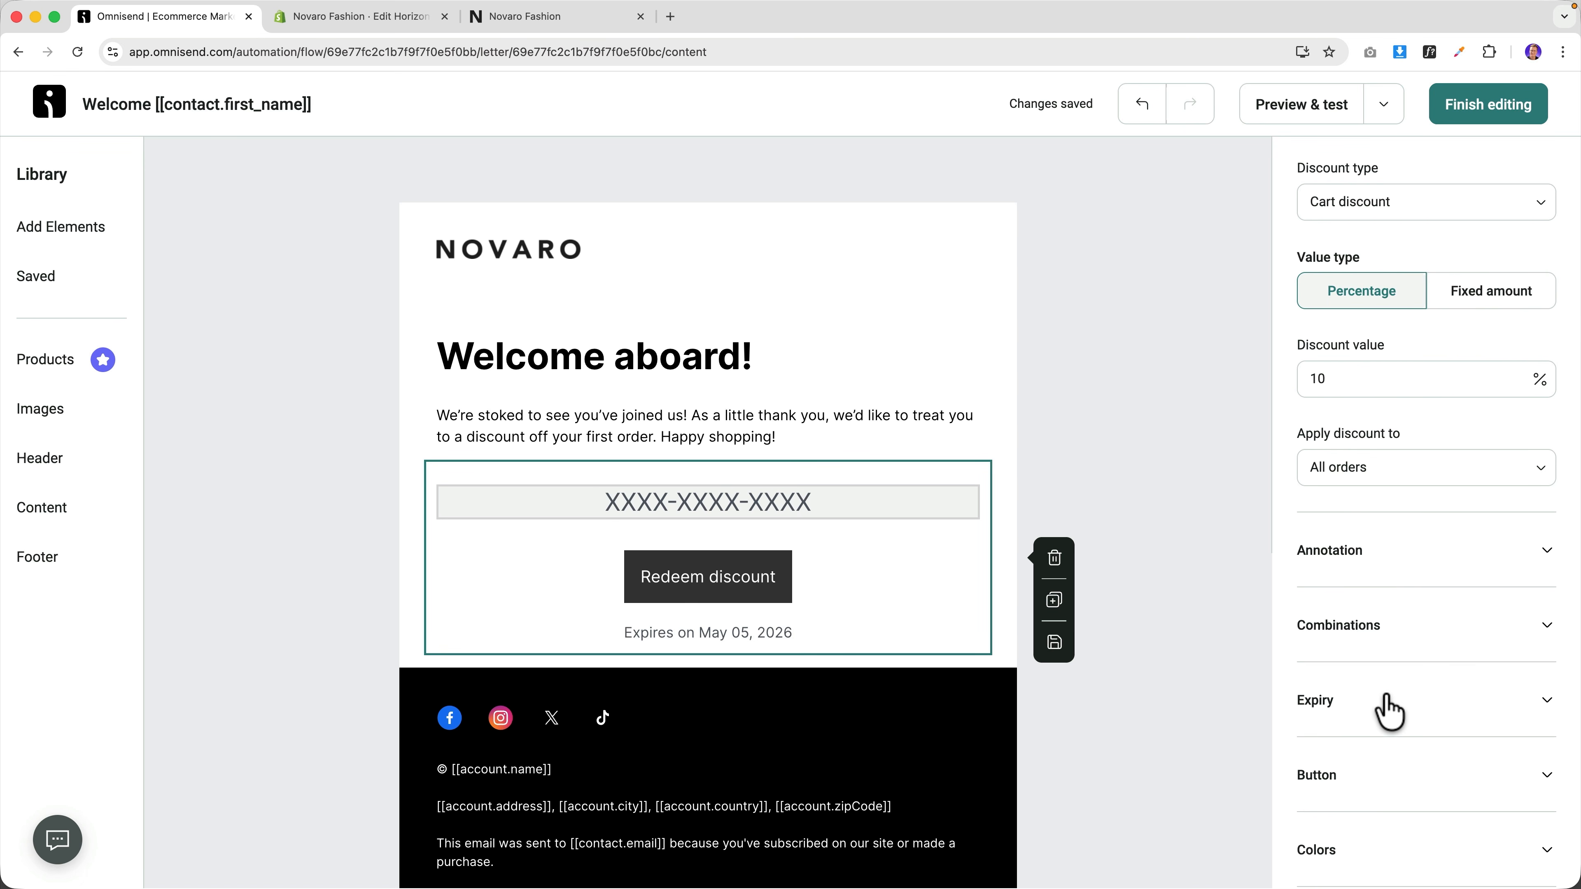
pyautogui.click(1389, 712)
pyautogui.scroll(-3, 1422, 663)
pyautogui.moveTo(1374, 620); pyautogui.dragTo(1292, 635)
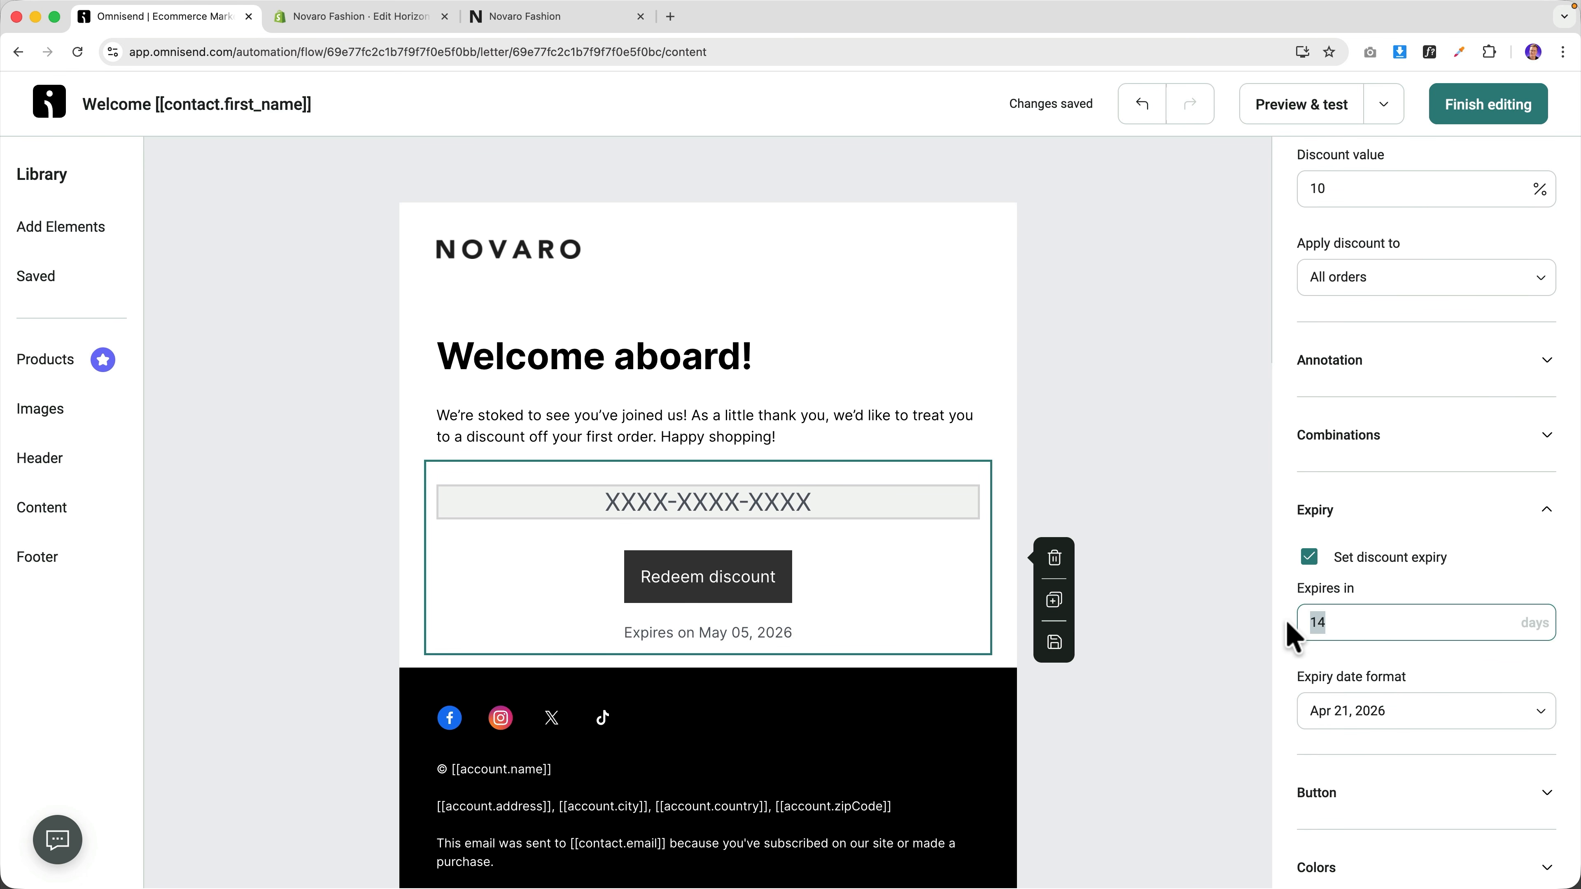
pyautogui.write('7')
pyautogui.press('Tab')
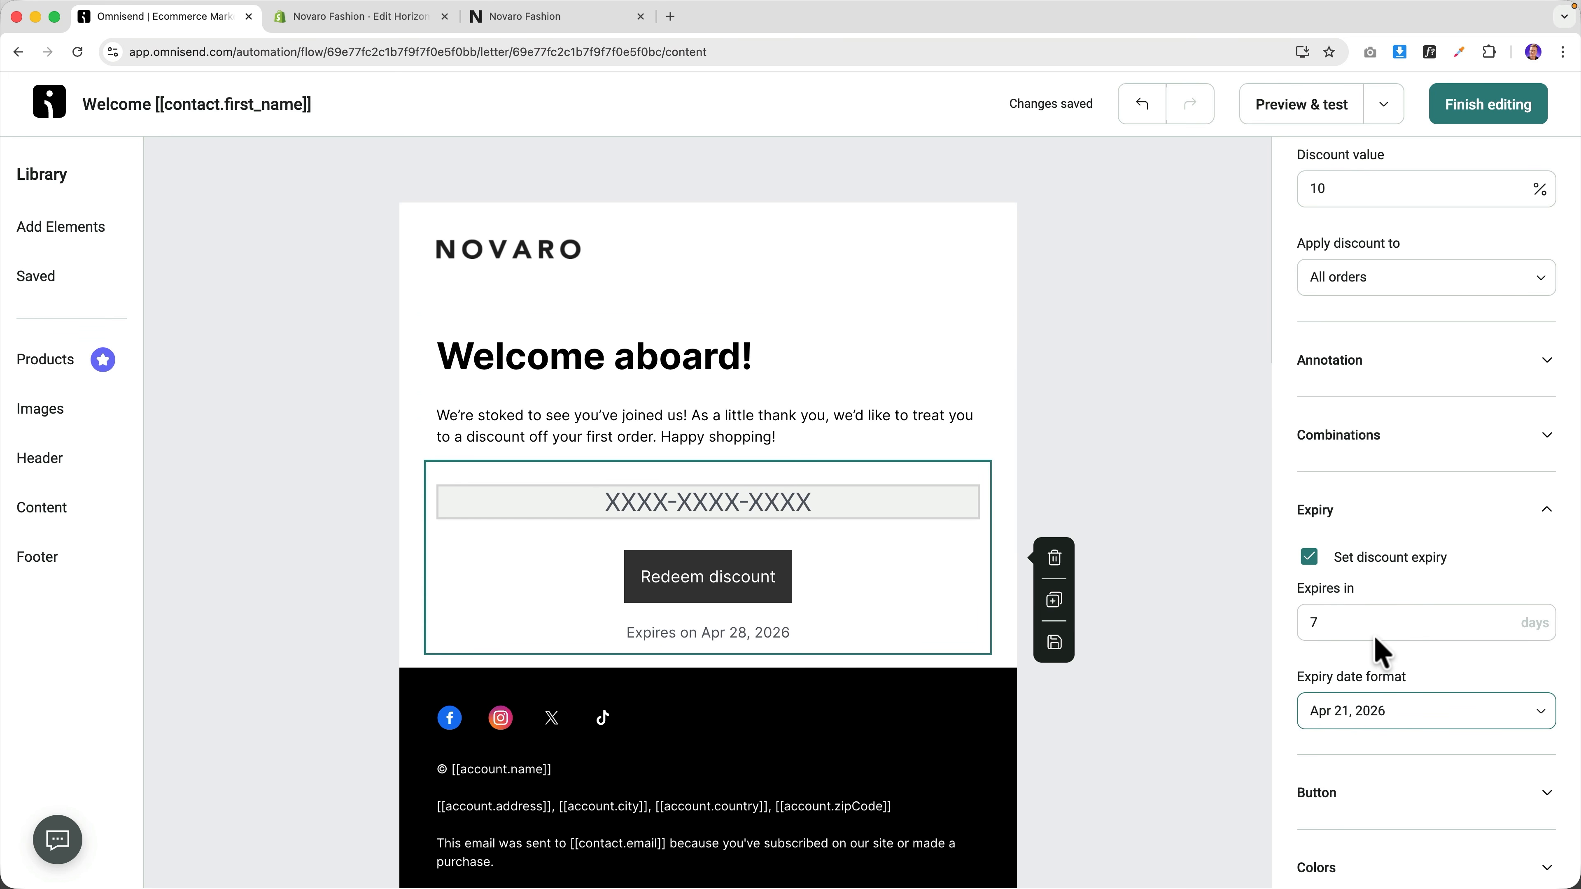
# Set the primary button style to the rounded 8 px shape.
pyautogui.click(1435, 790)
pyautogui.scroll(-8, 1482, 618)
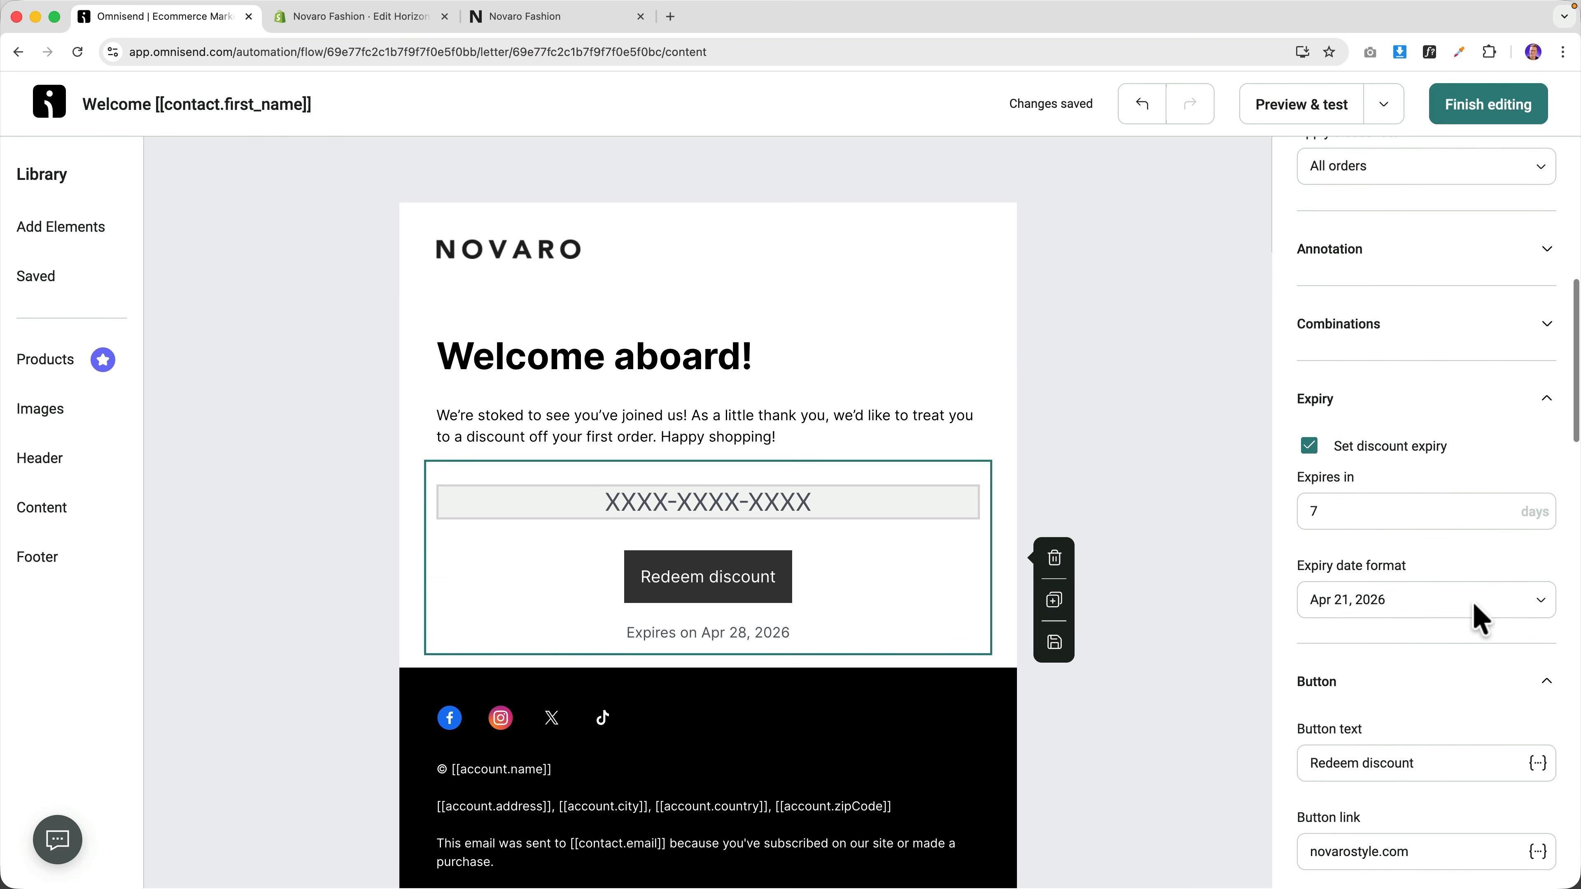
pyautogui.scroll(-2, 1425, 560)
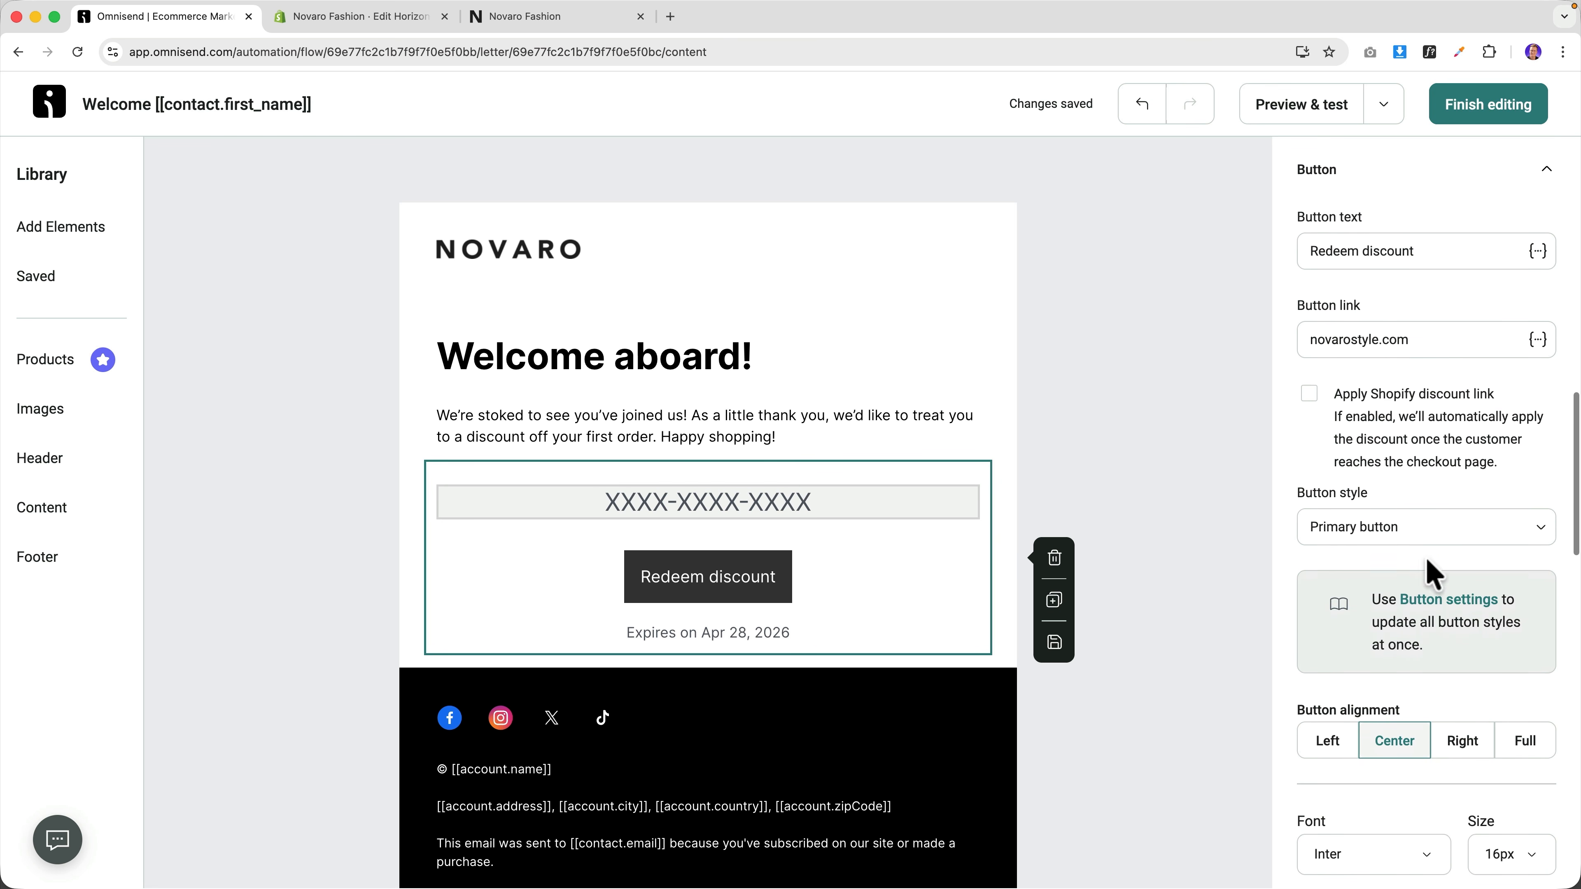
pyautogui.click(1438, 599)
pyautogui.click(1424, 243)
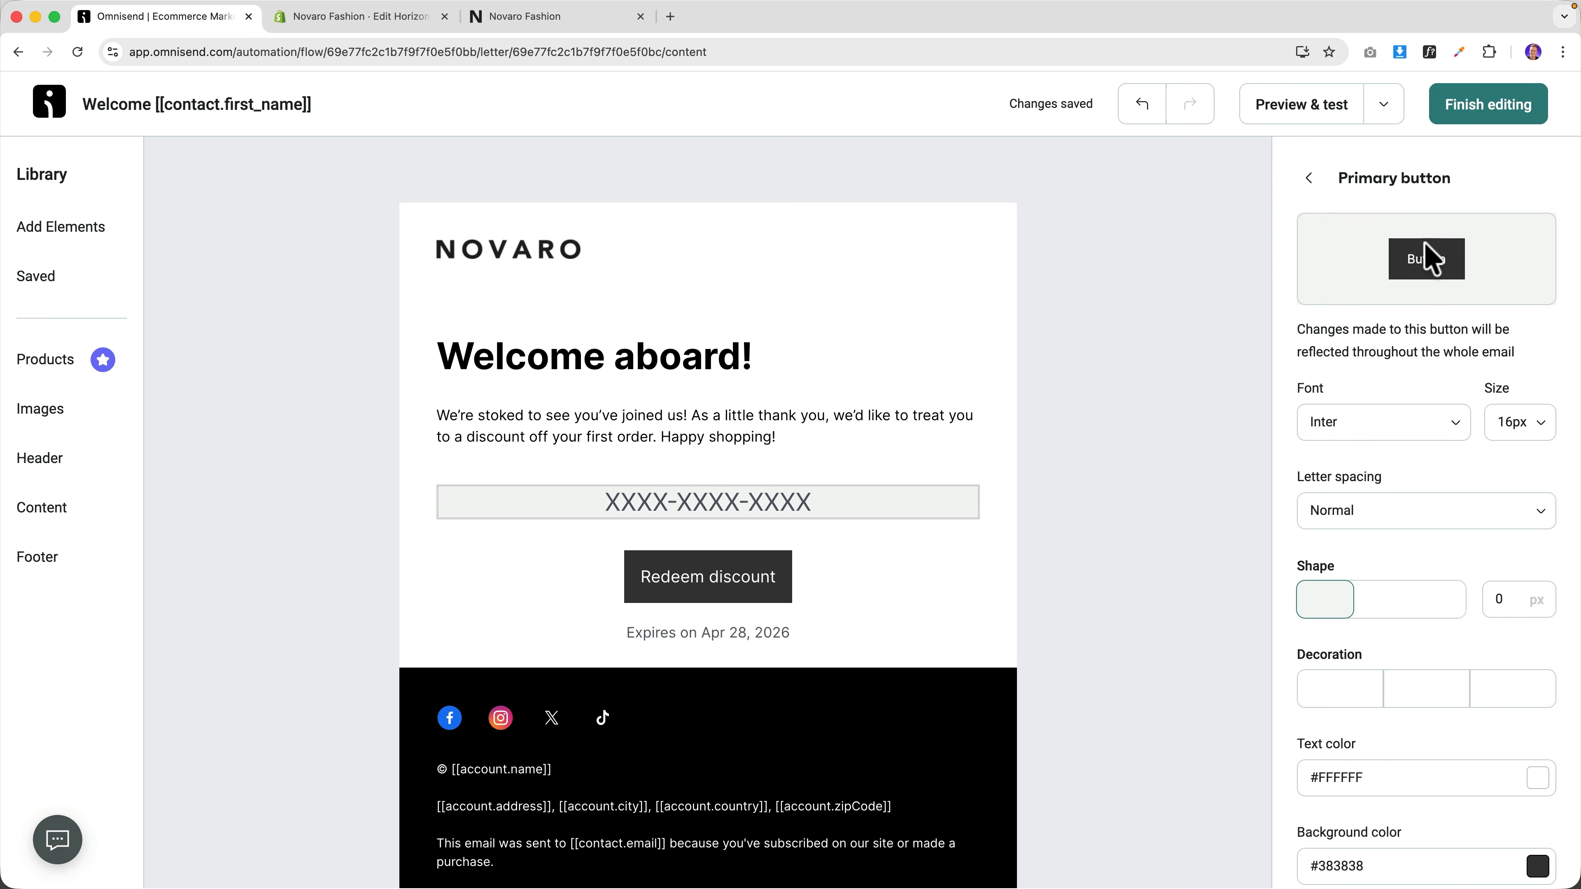
pyautogui.click(1385, 601)
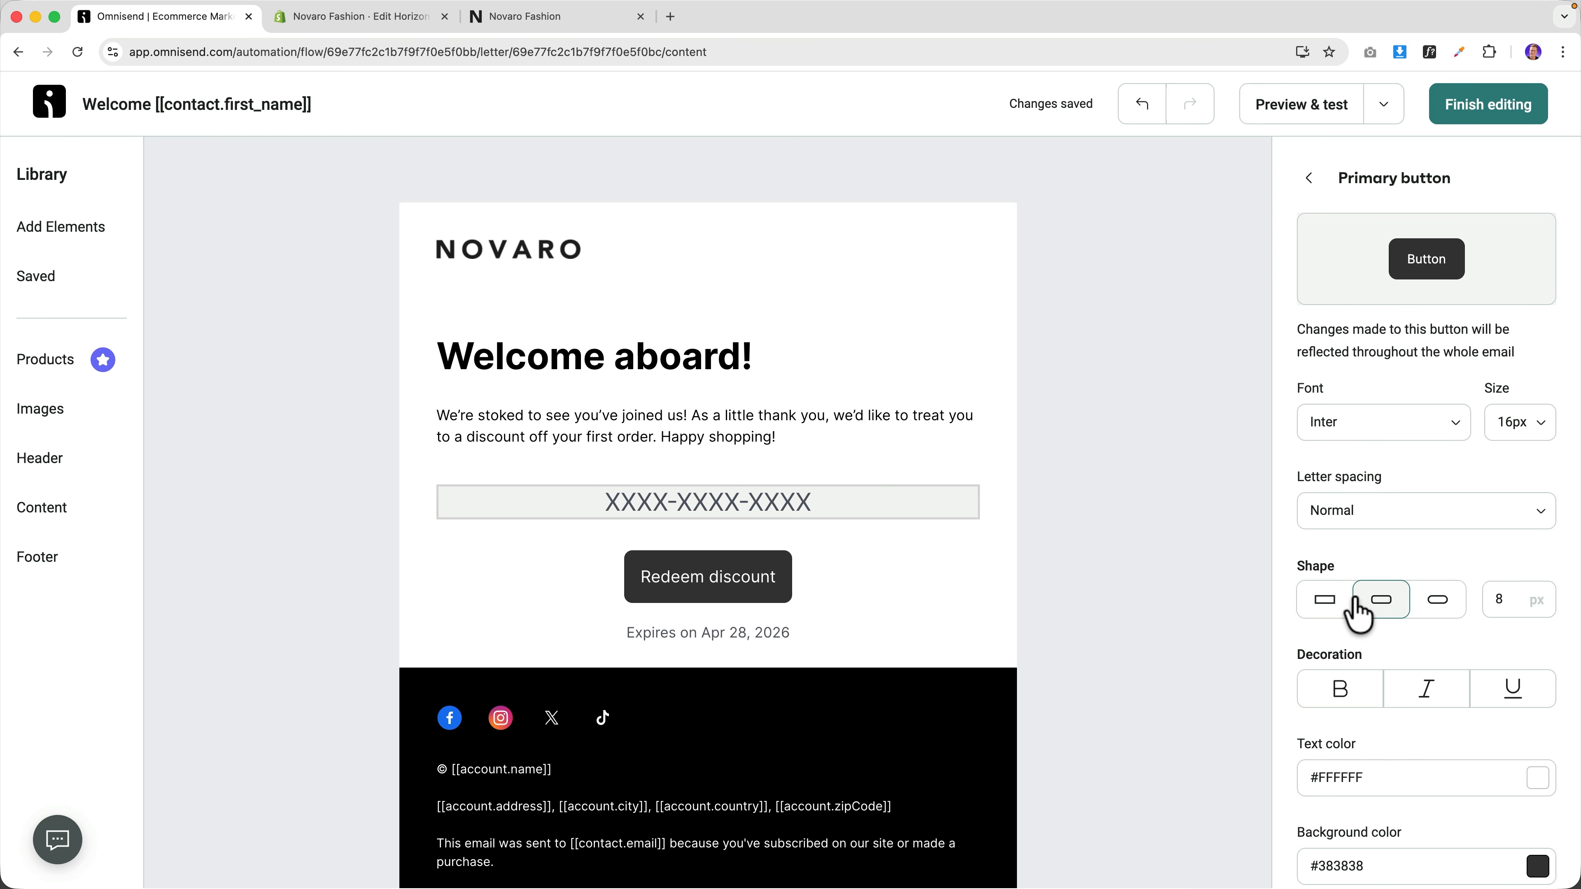
pyautogui.click(1319, 181)
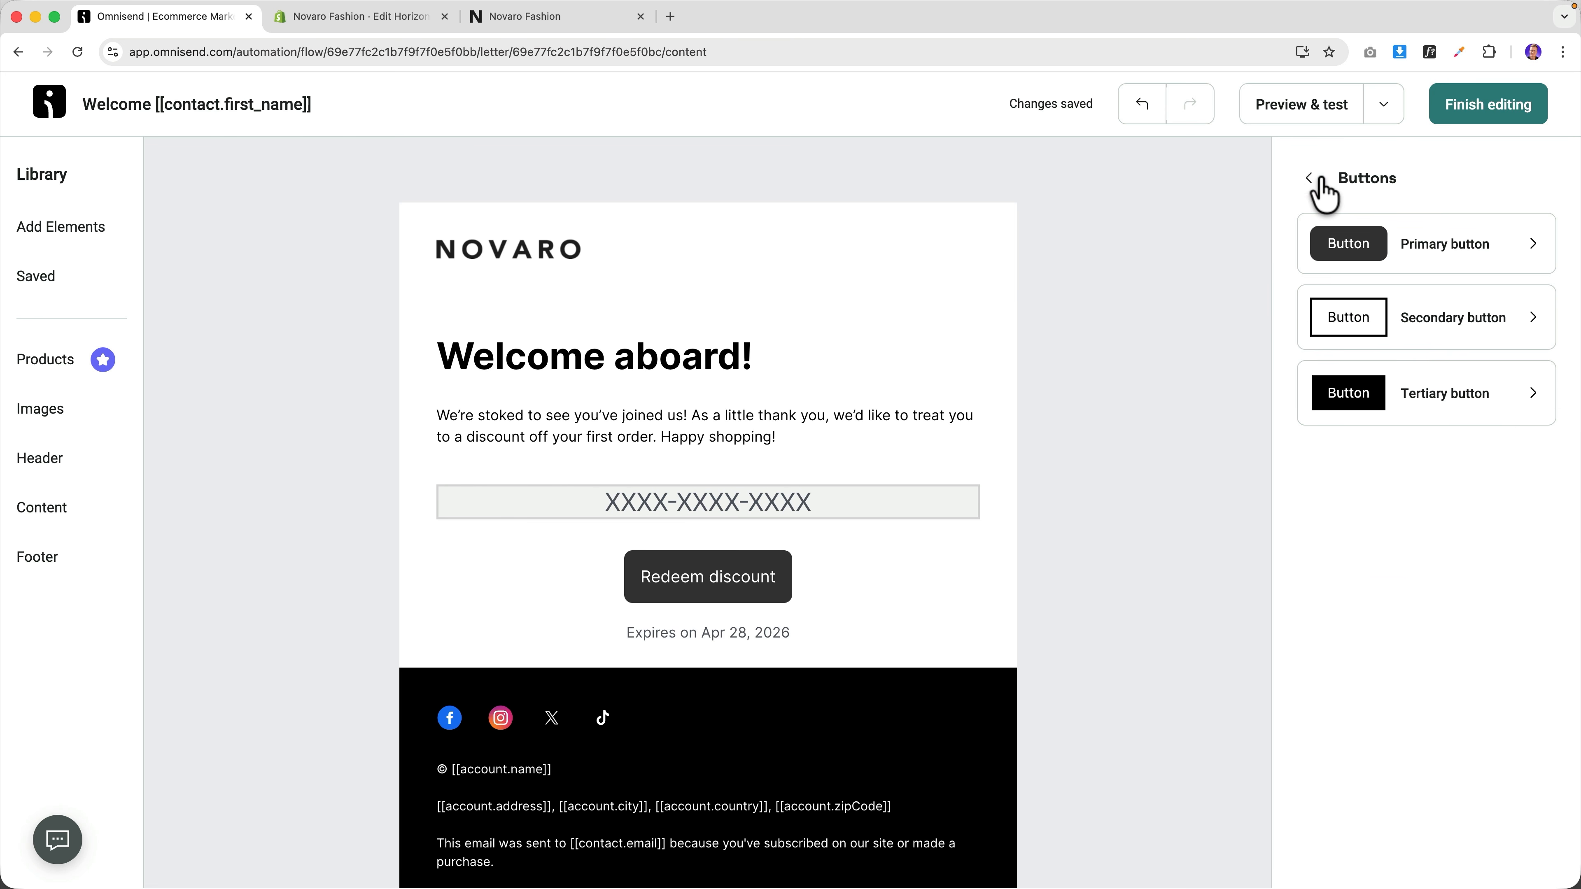
pyautogui.click(1319, 181)
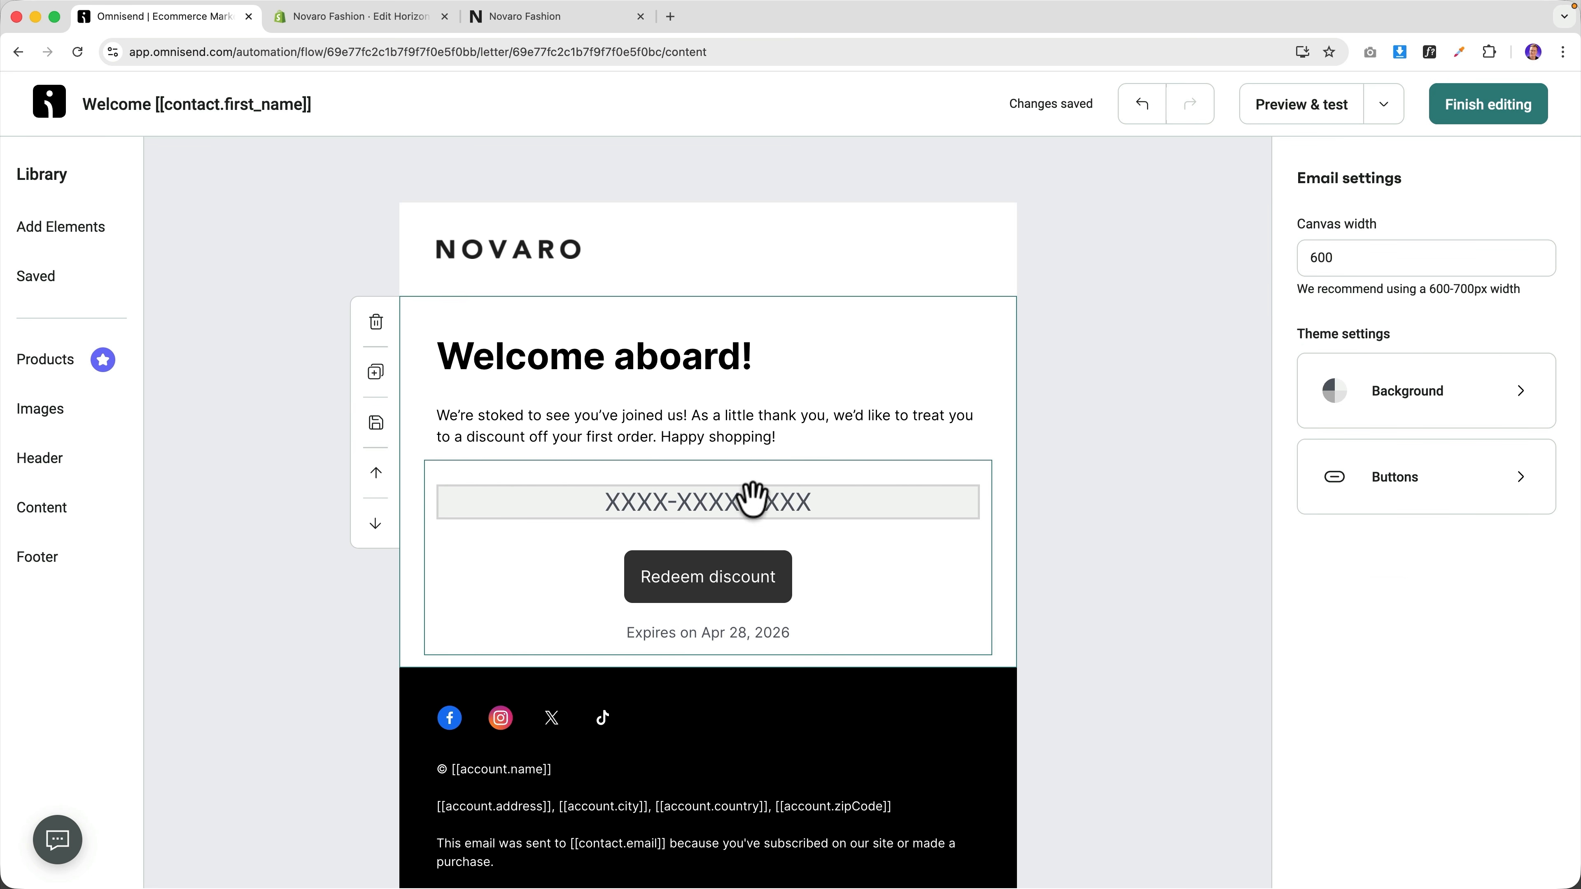
pyautogui.click(869, 580)
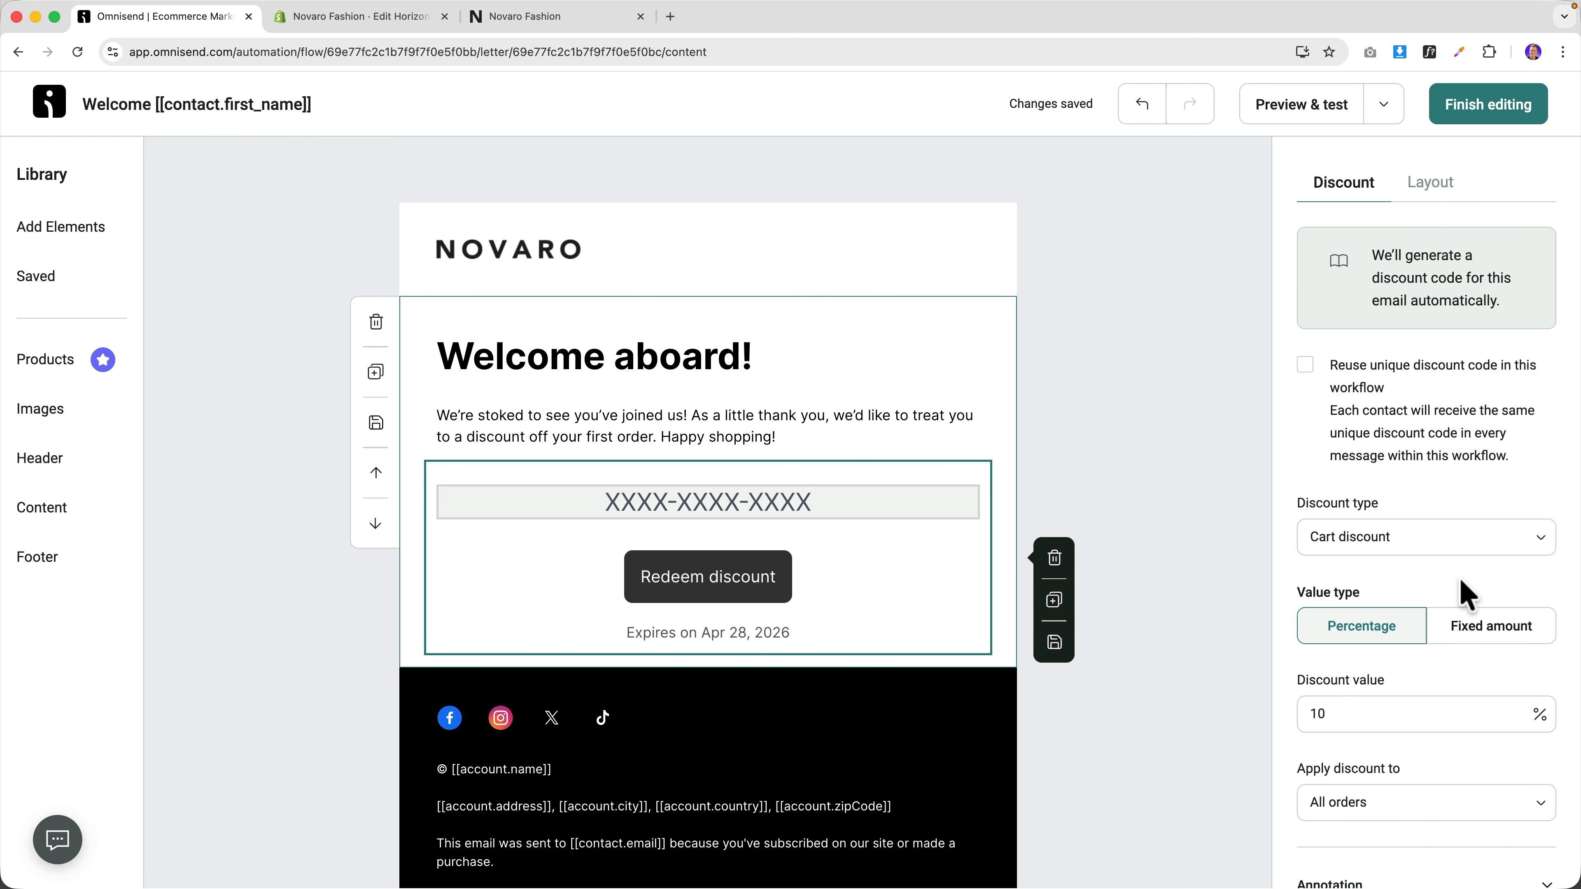
pyautogui.scroll(-10, 1463, 595)
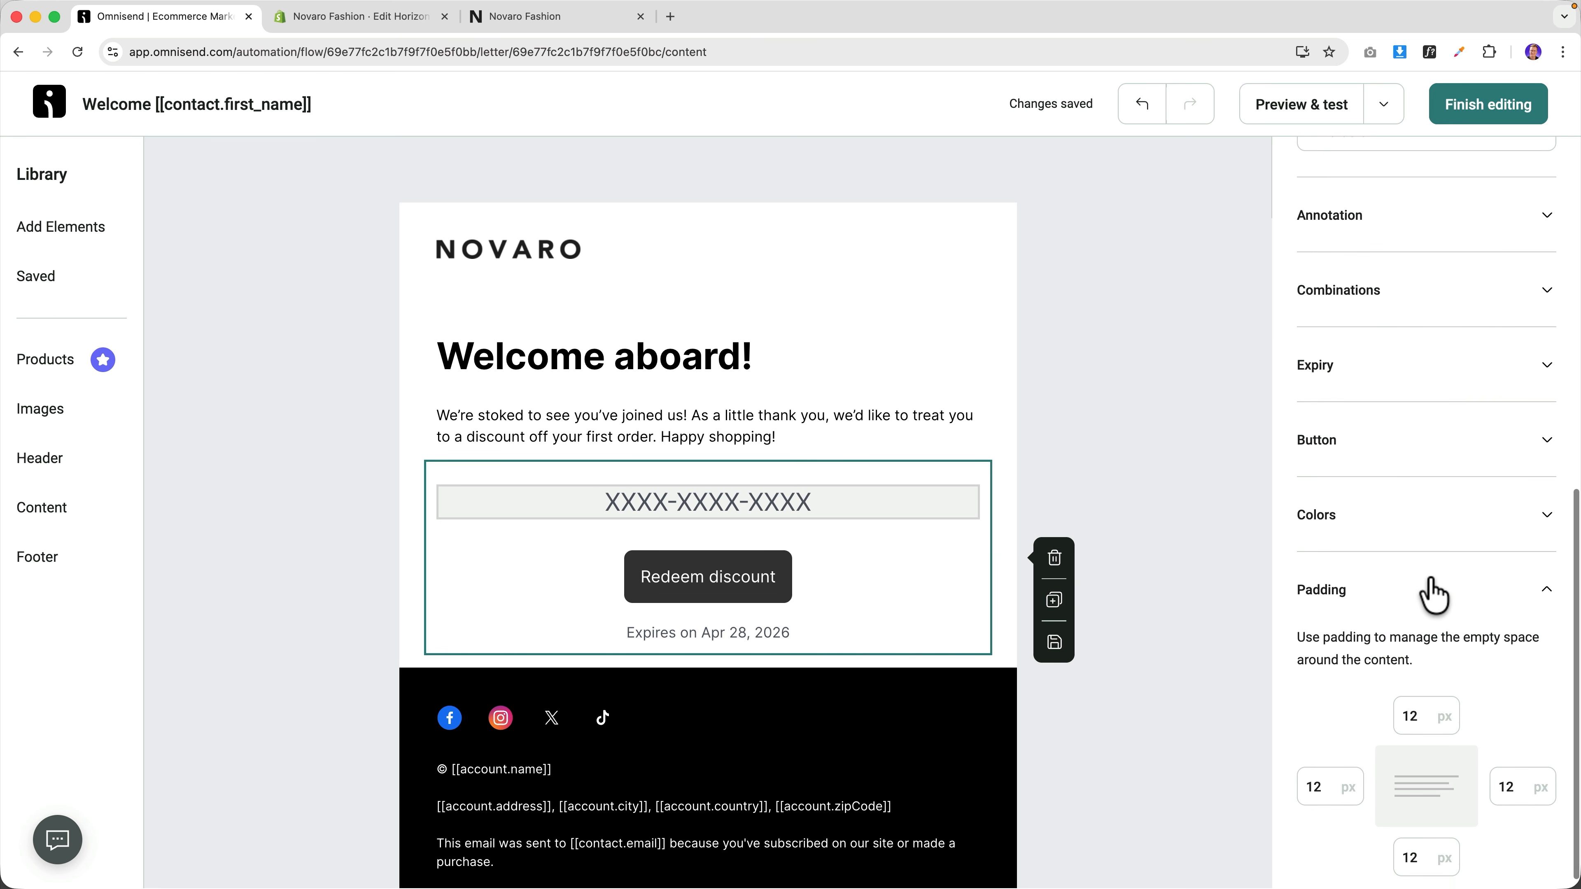
pyautogui.scroll(10, 1429, 592)
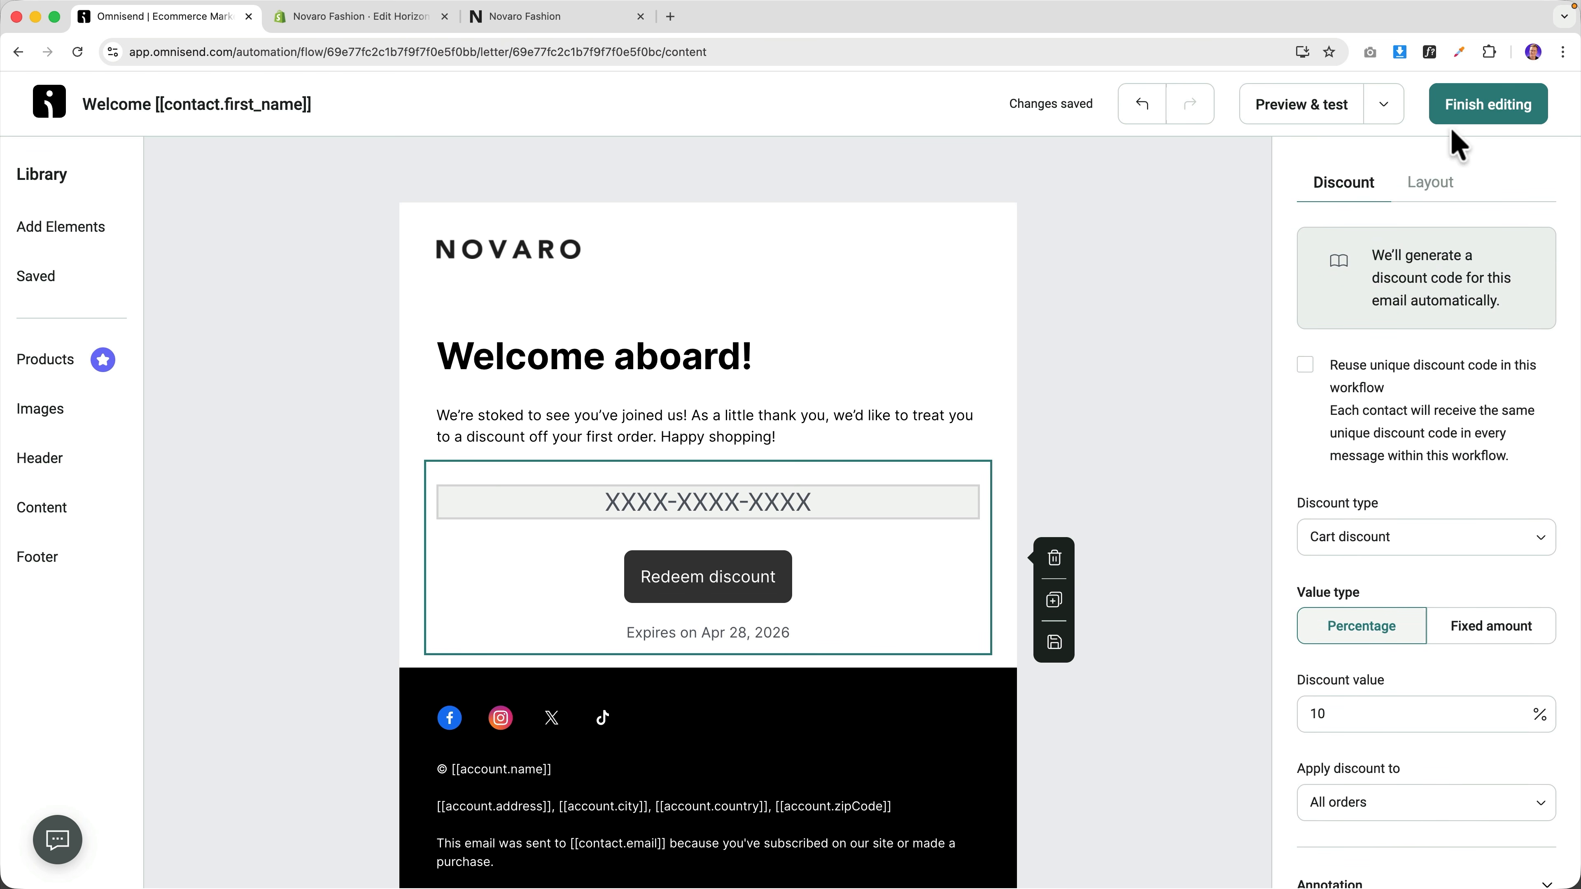
pyautogui.click(1469, 108)
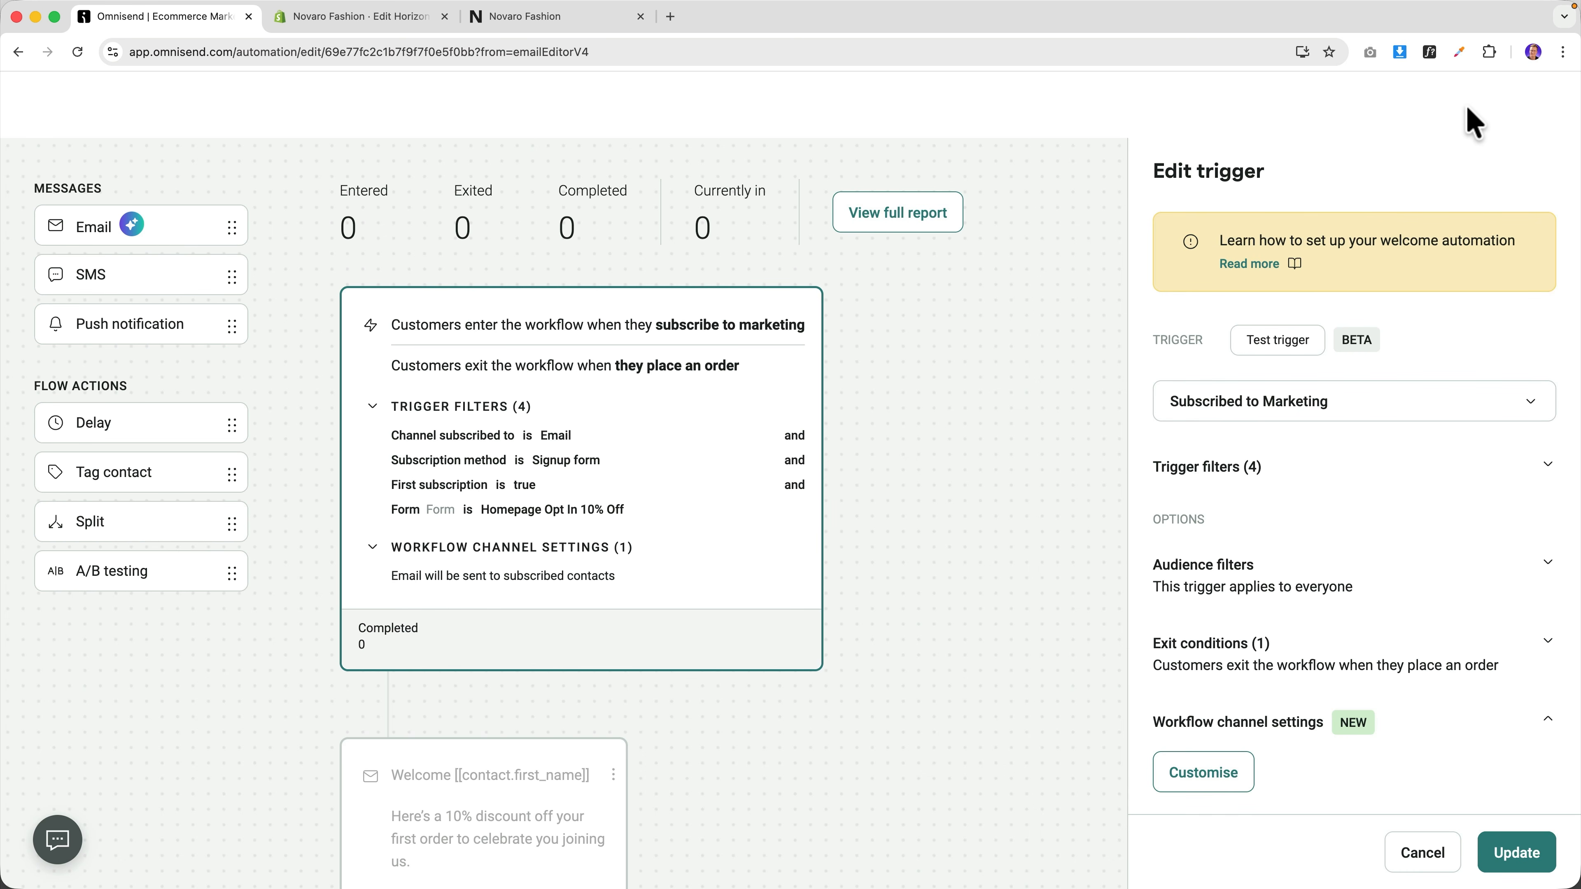
pyautogui.scroll(-8, 705, 529)
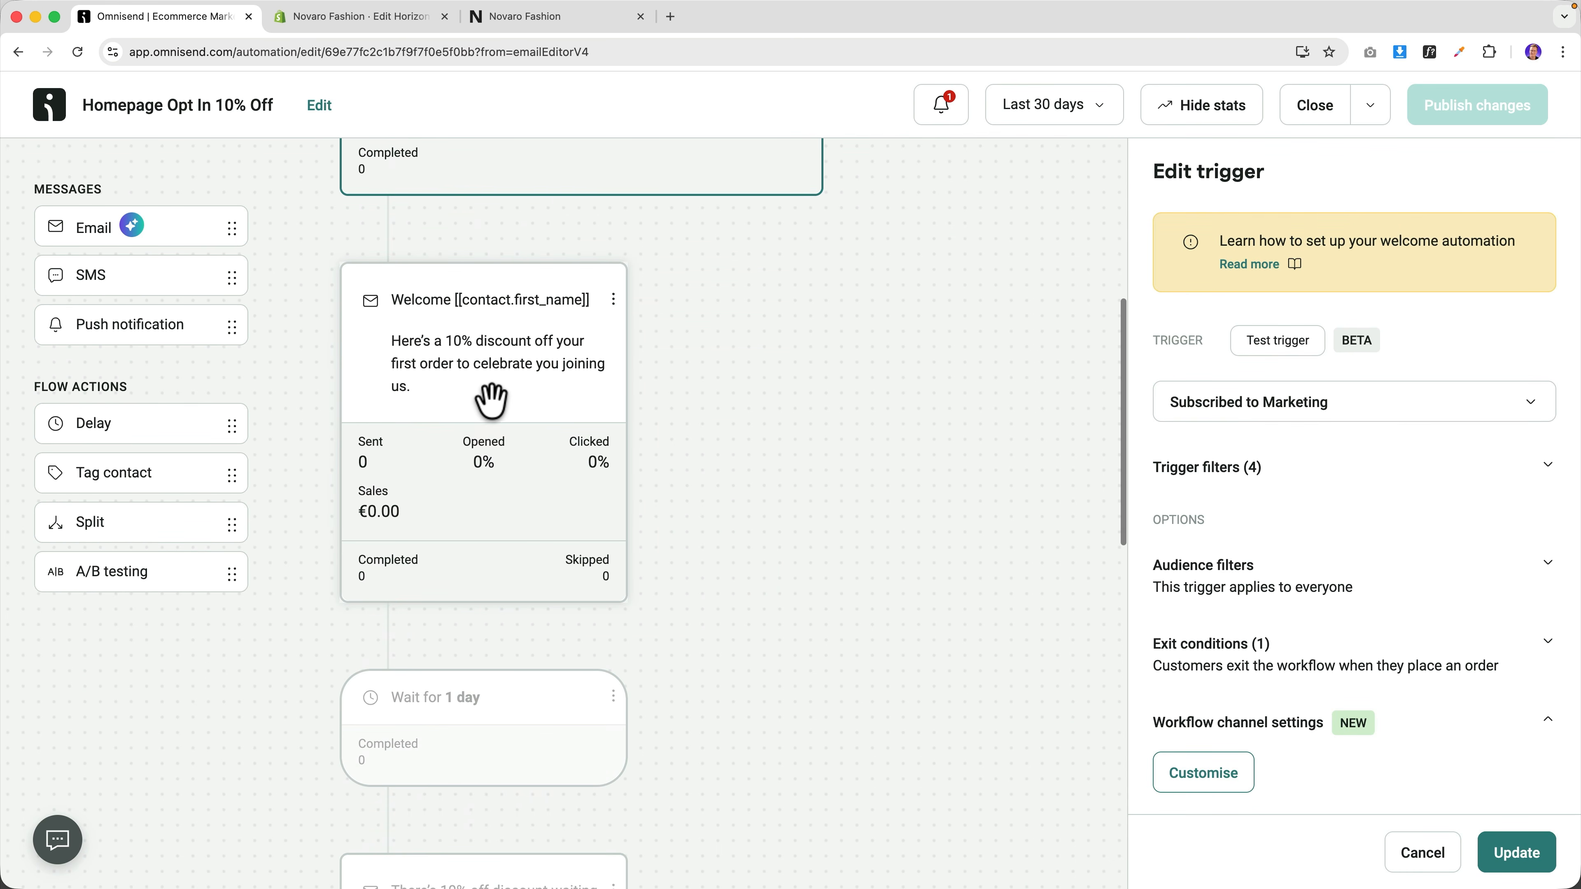
pyautogui.click(492, 387)
pyautogui.scroll(-5, 1326, 589)
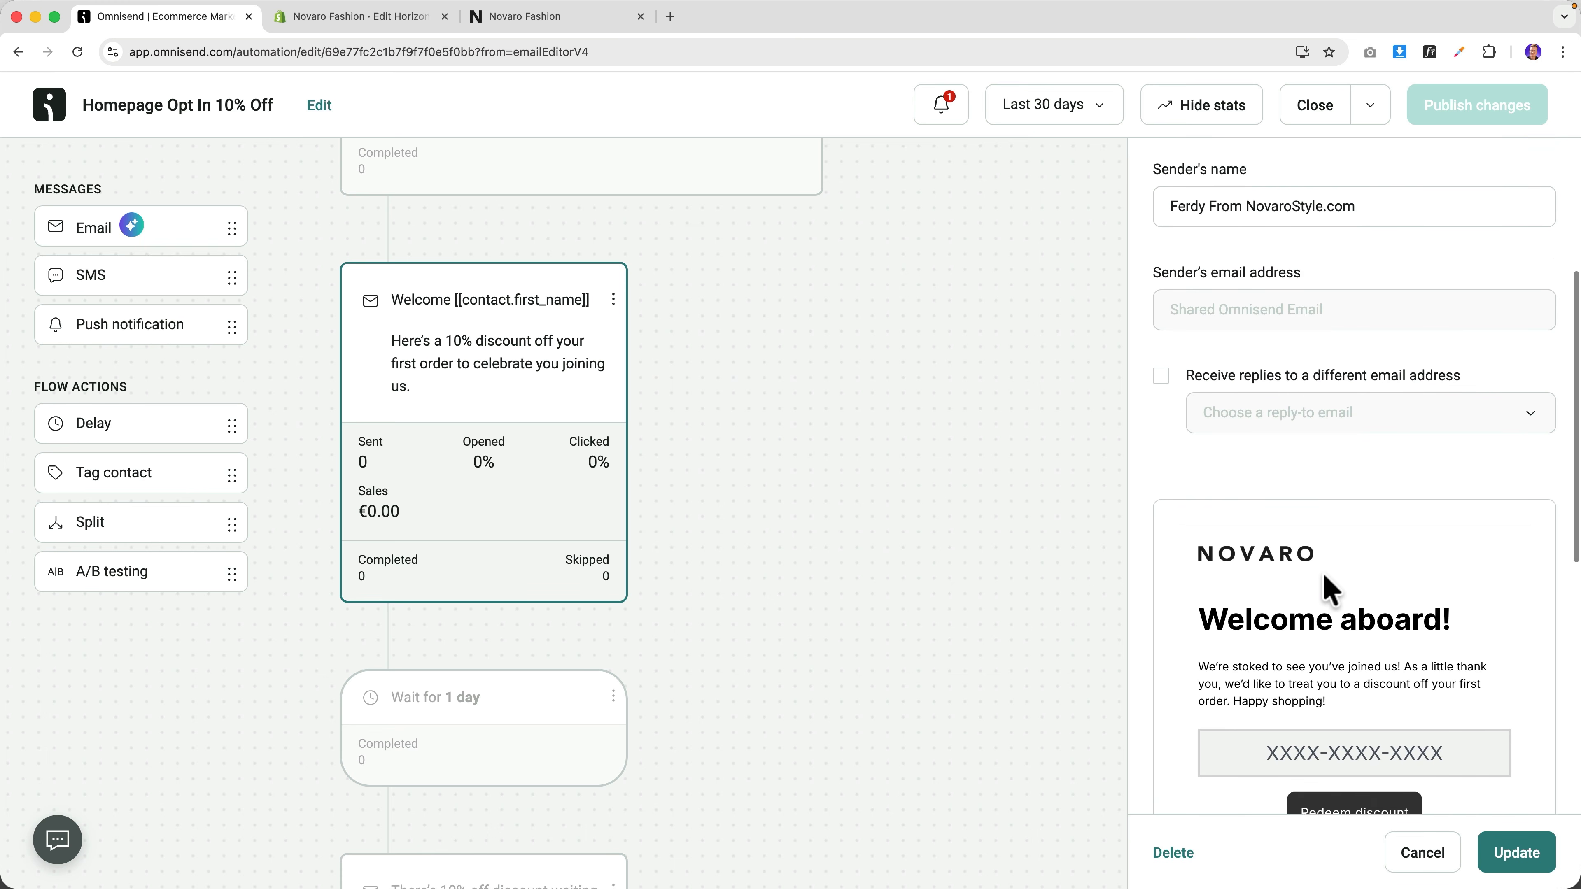
pyautogui.scroll(-8, 1332, 623)
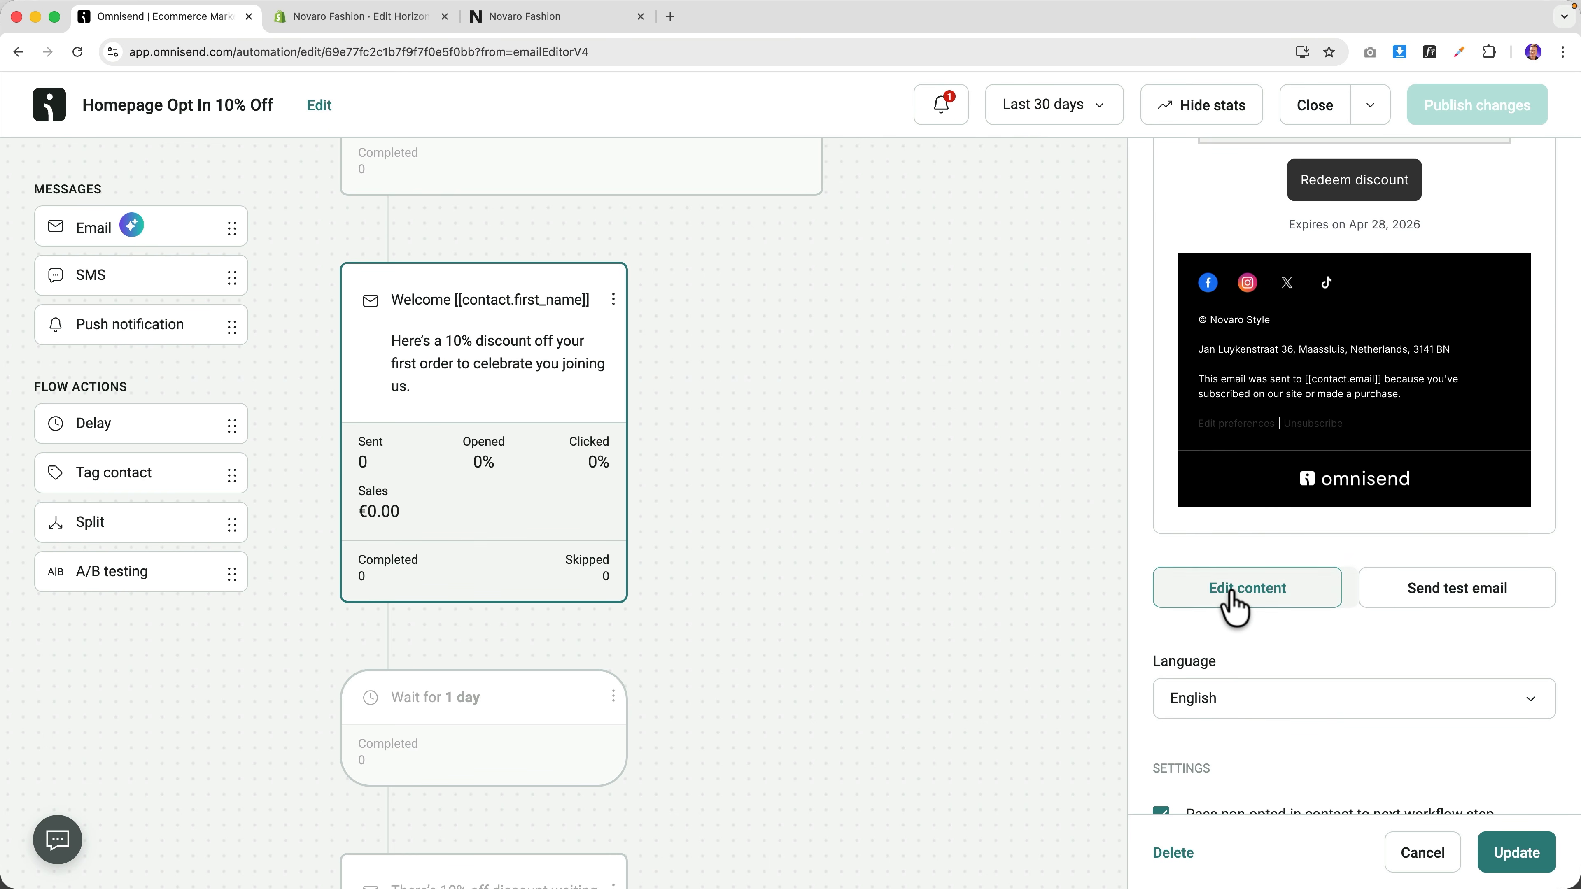
pyautogui.click(1236, 601)
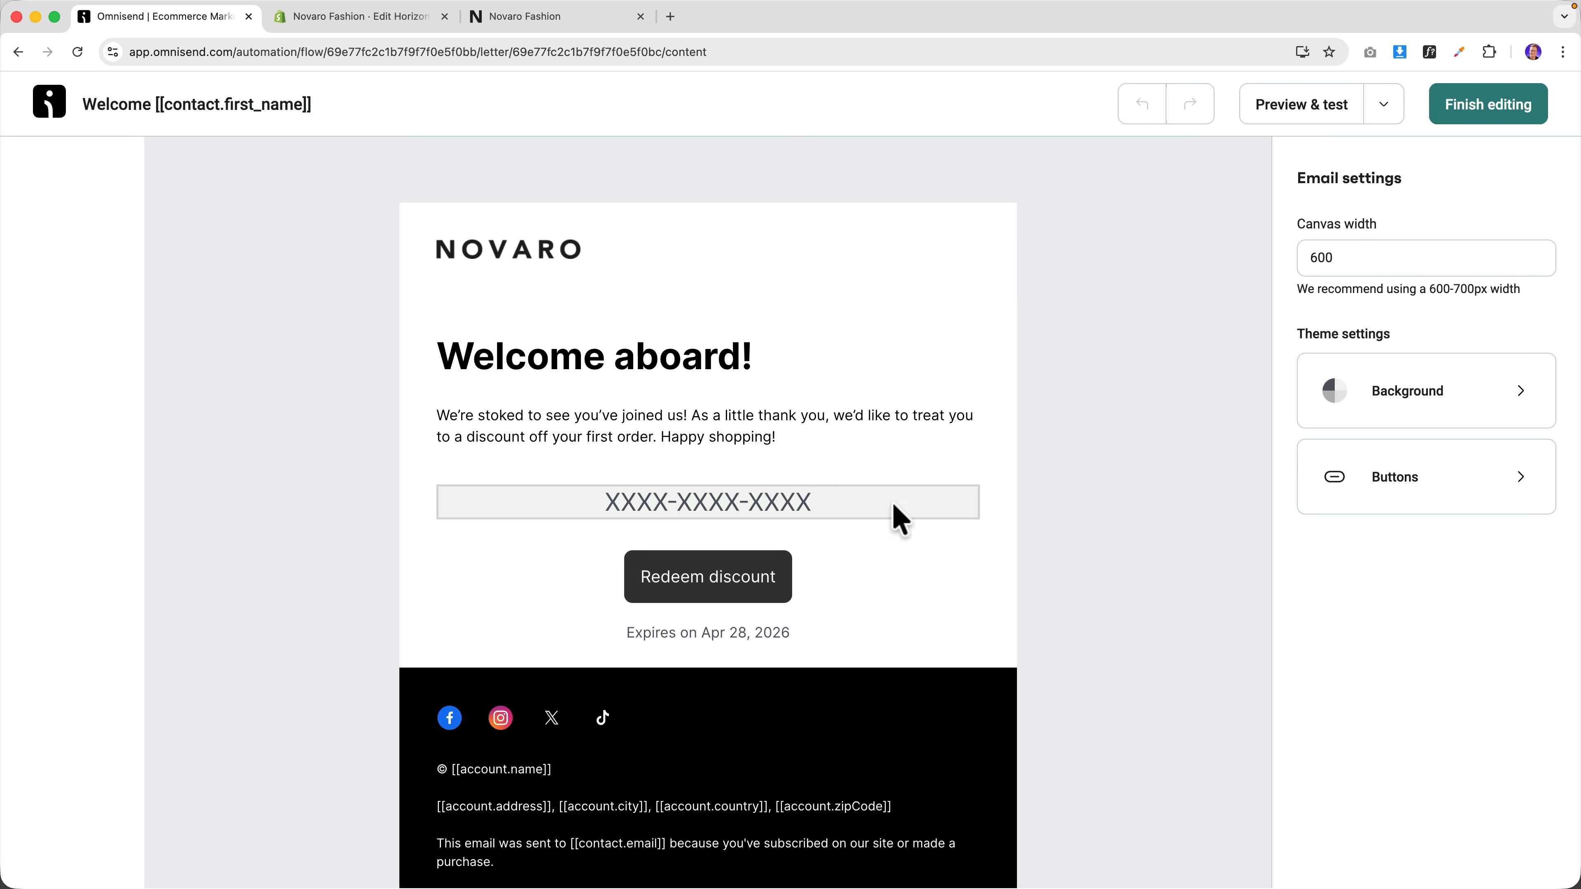
pyautogui.click(565, 438)
pyautogui.click(484, 374)
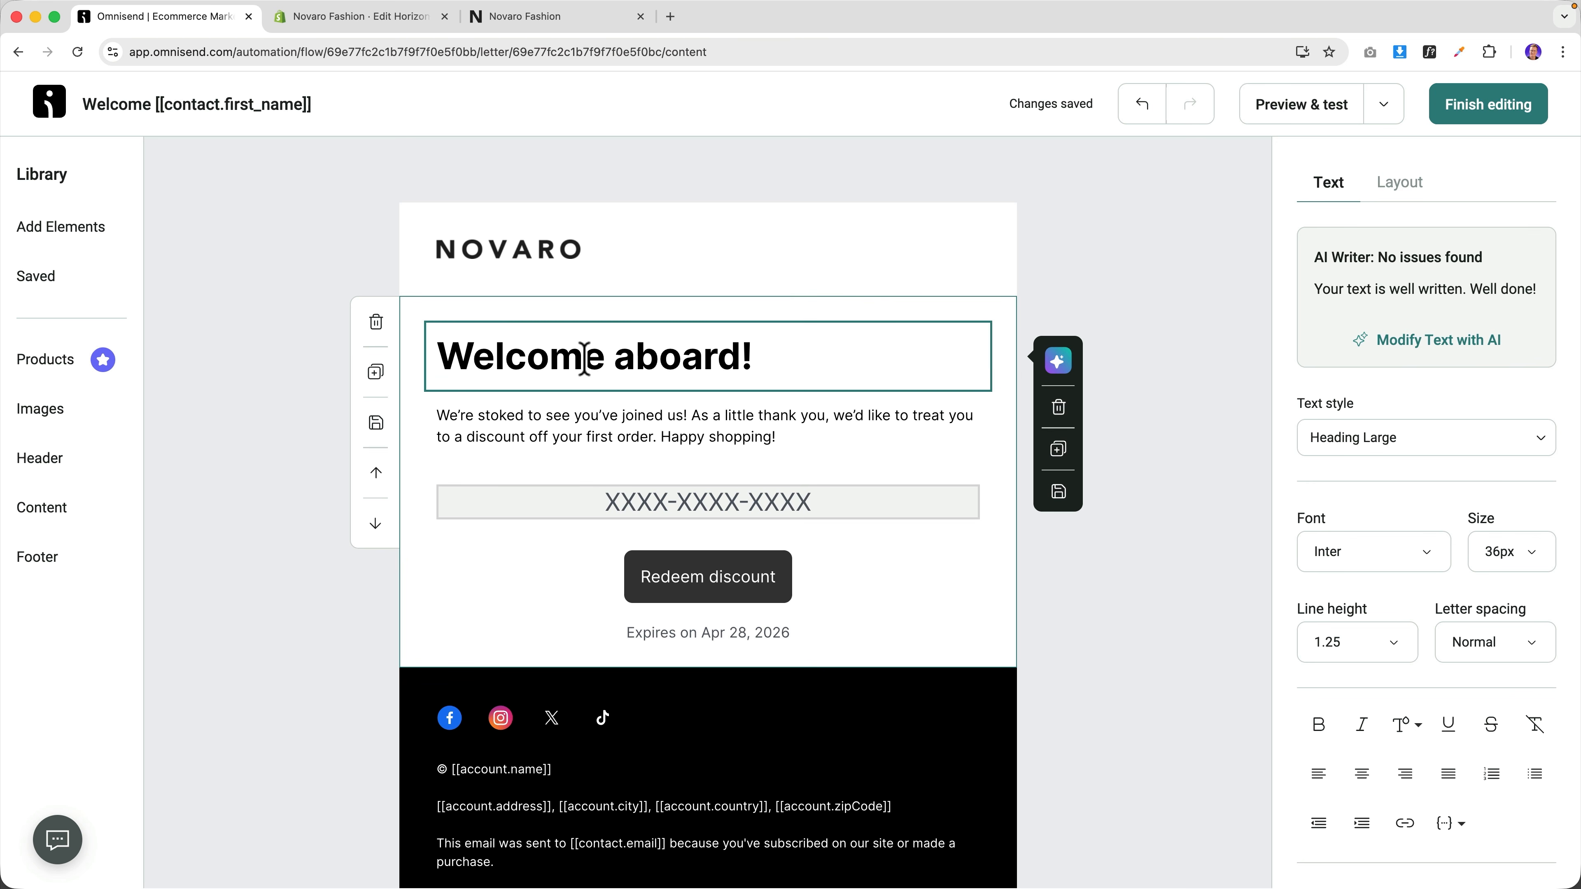
# Insert Contact - First name after 'aboard' in the heading and finish editing.
pyautogui.click(741, 355)
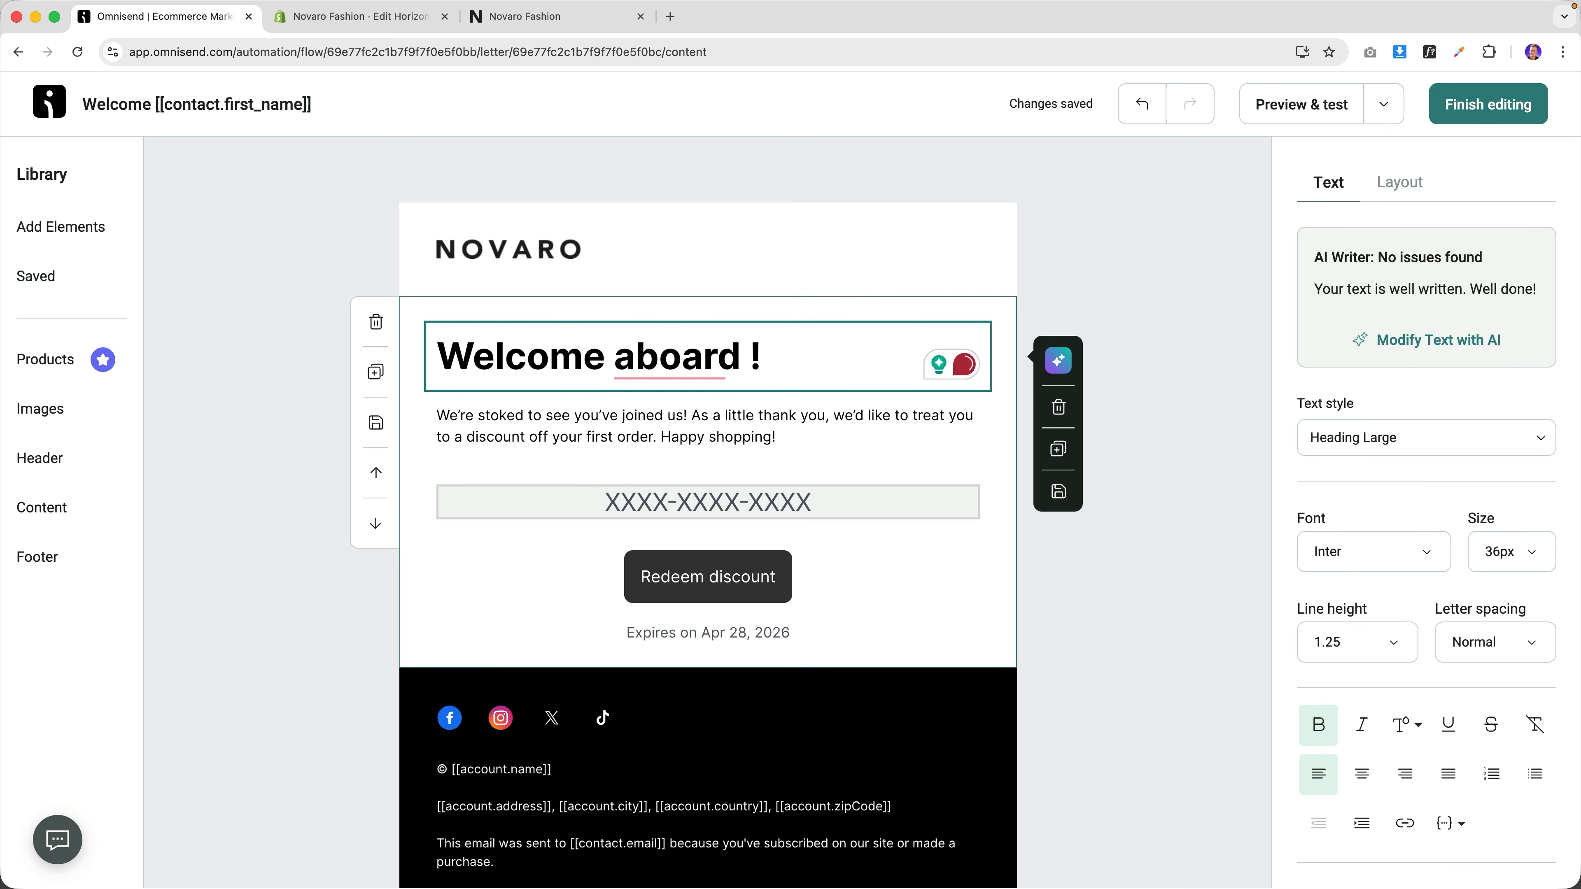
pyautogui.scroll(-3, 1431, 685)
pyautogui.click(1449, 647)
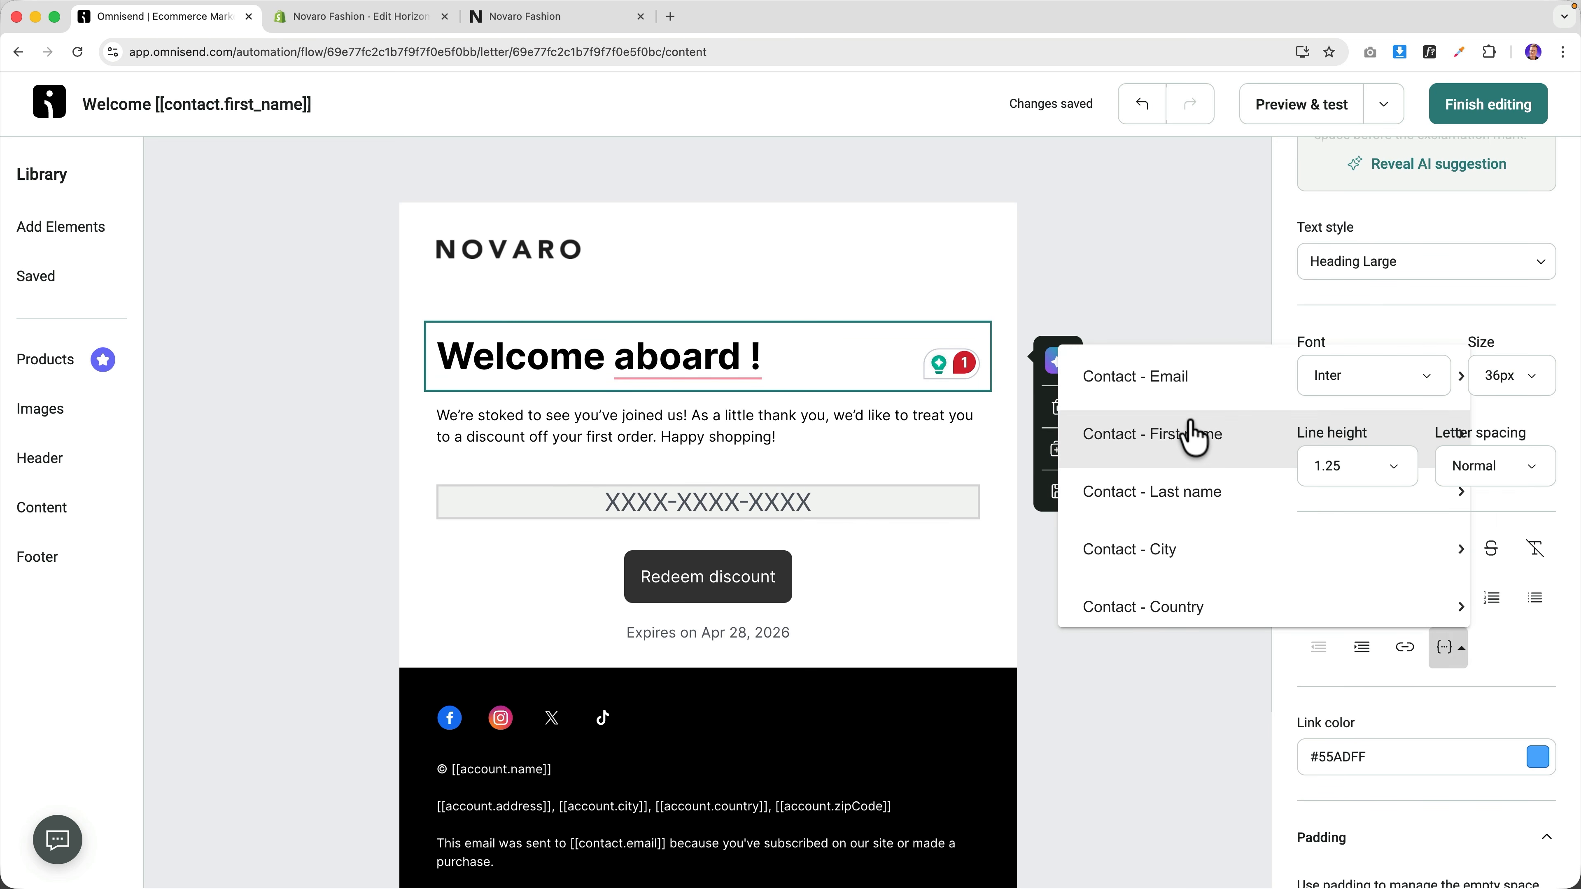
pyautogui.click(1212, 443)
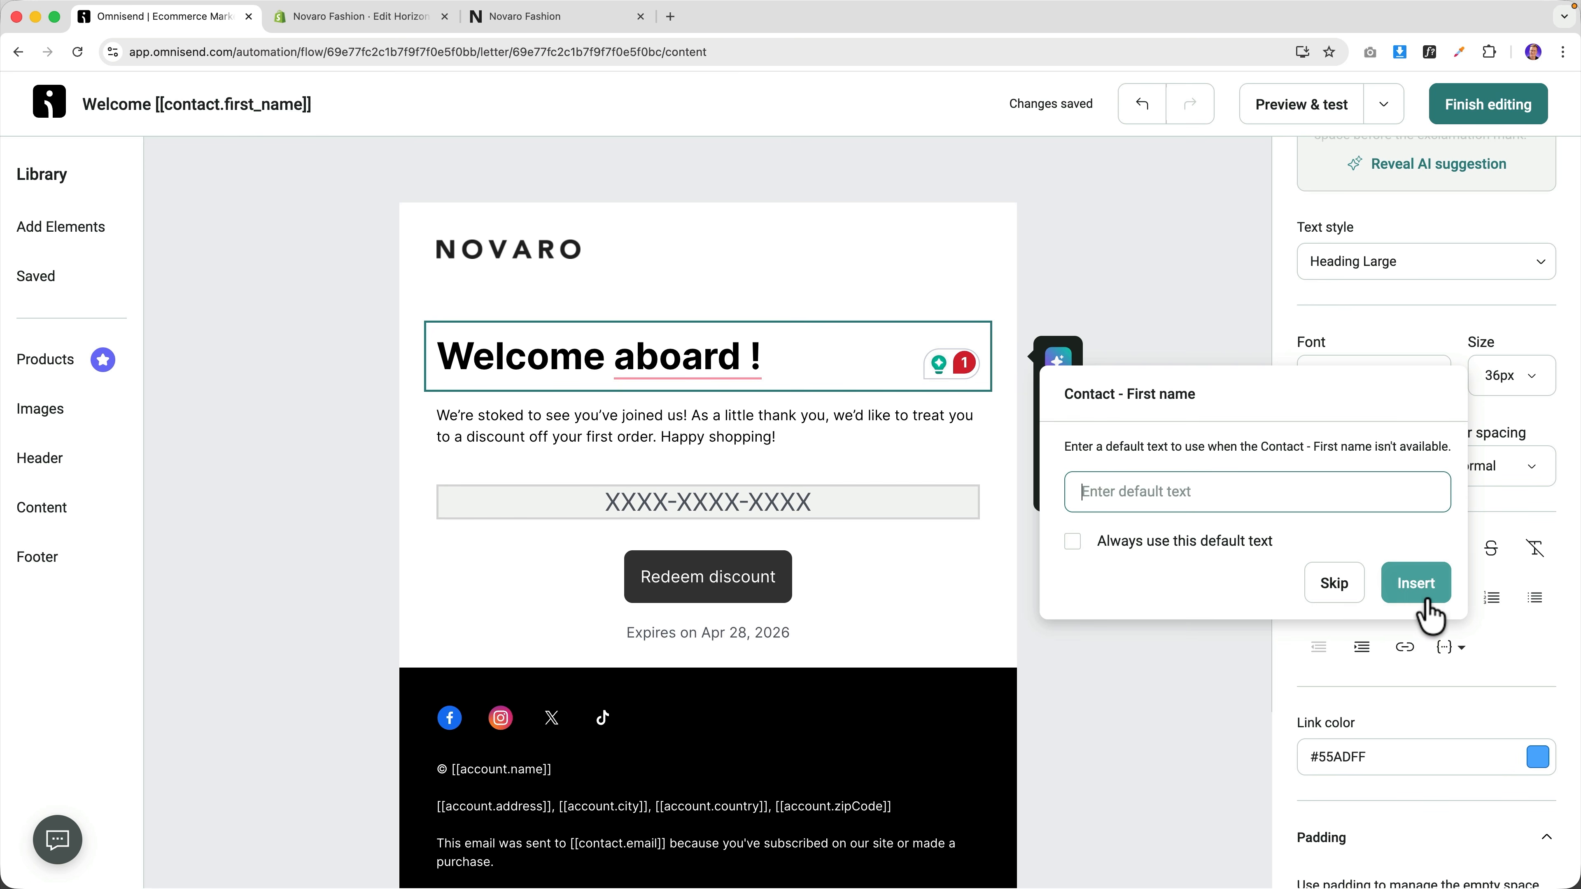
pyautogui.click(1420, 585)
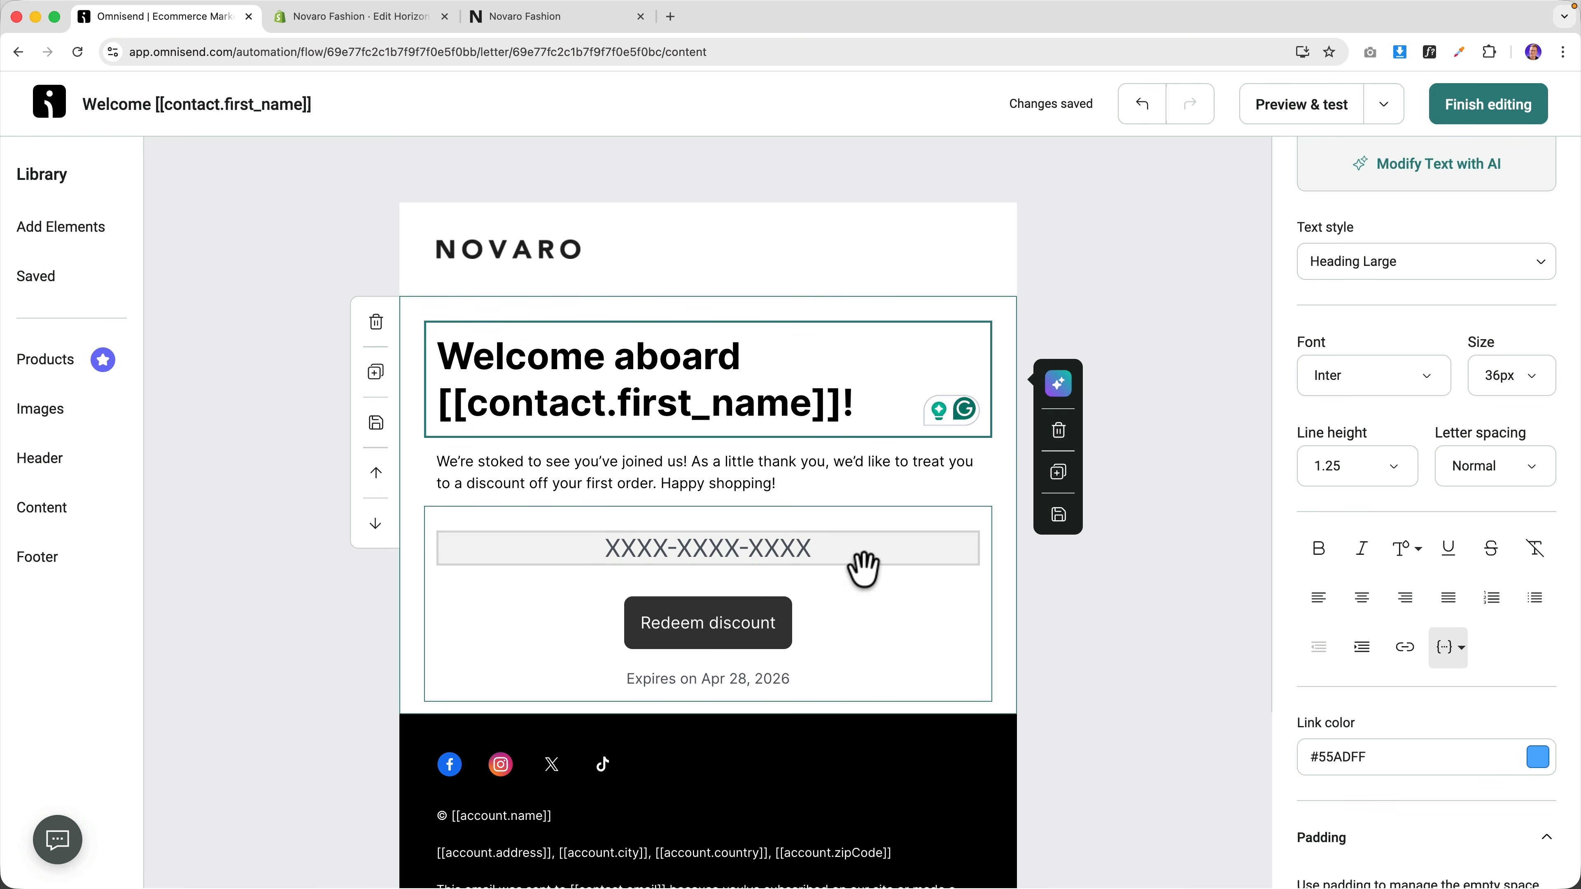
pyautogui.click(1464, 122)
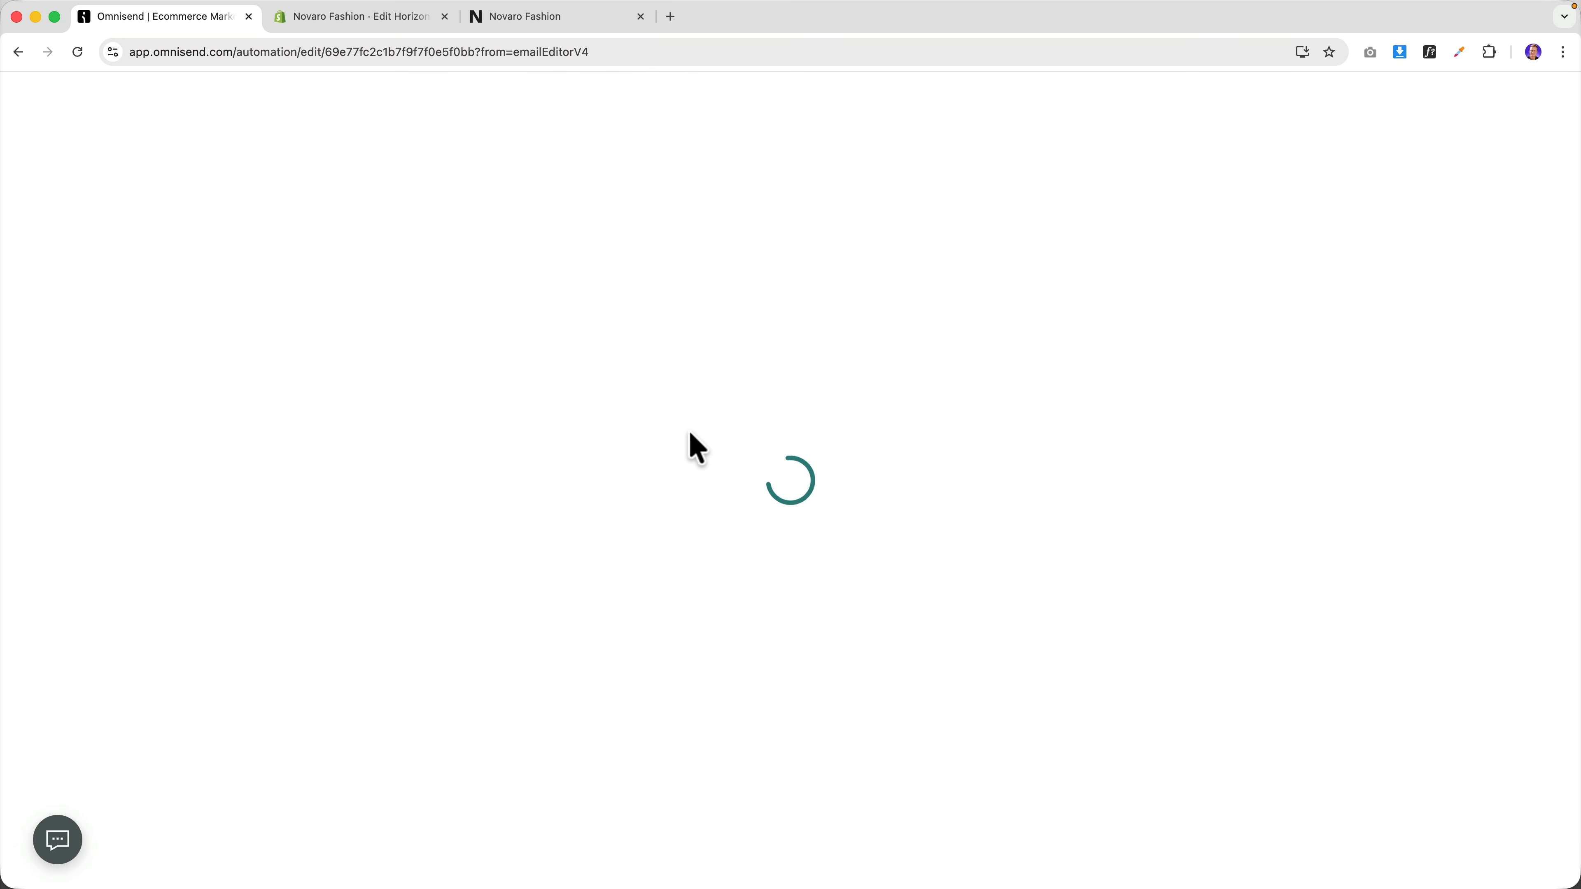
# Review the workflow and expand its exit conditions, showing the Placed order exit.
pyautogui.scroll(-5, 653, 499)
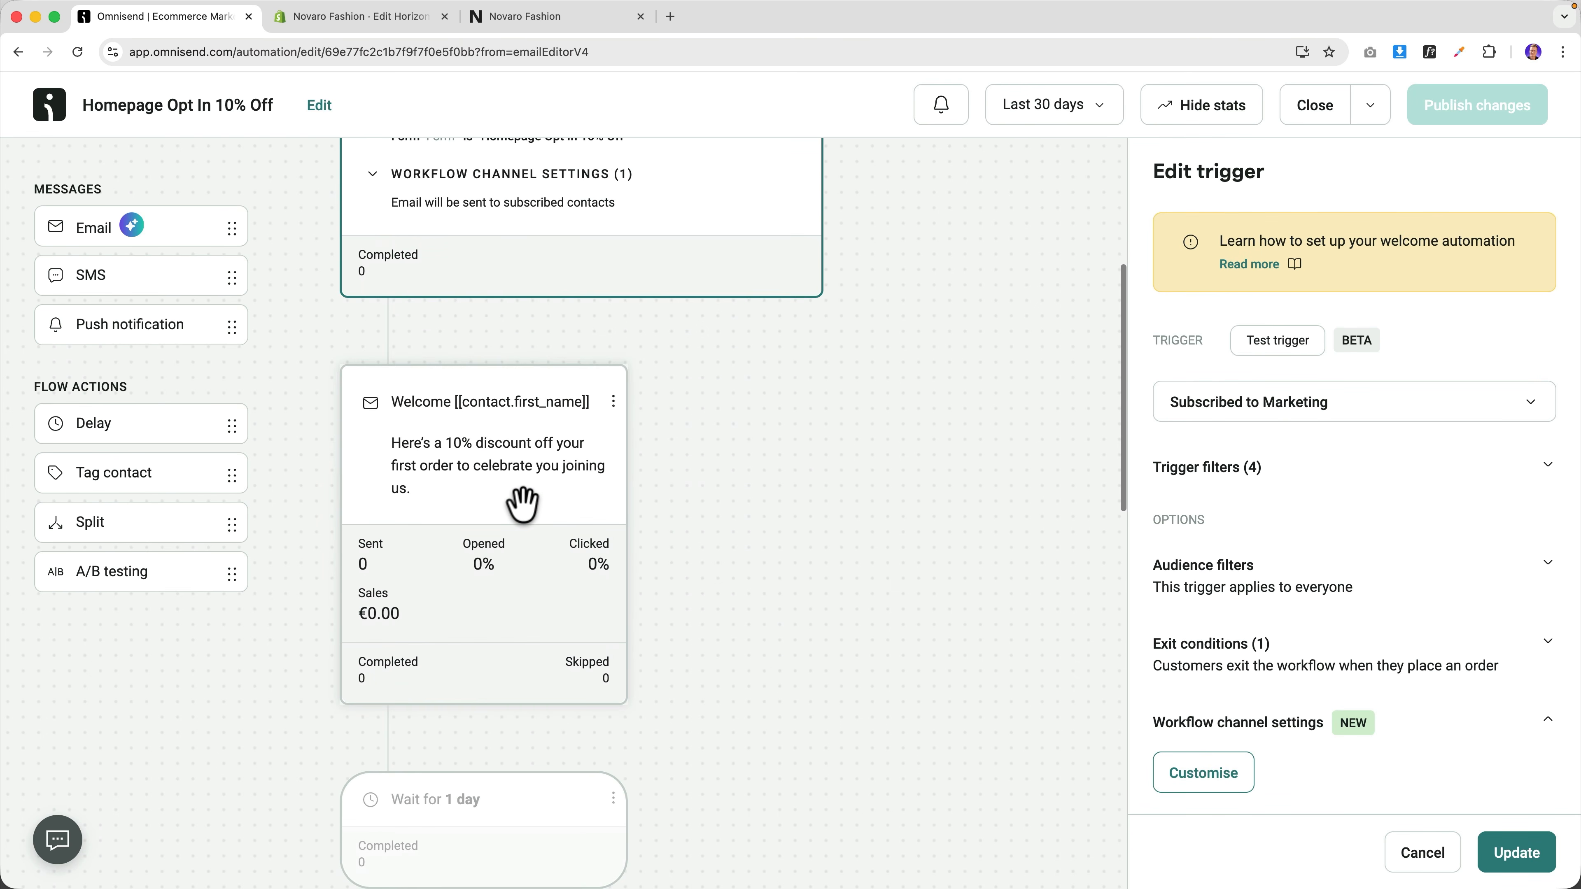
pyautogui.scroll(-8, 521, 504)
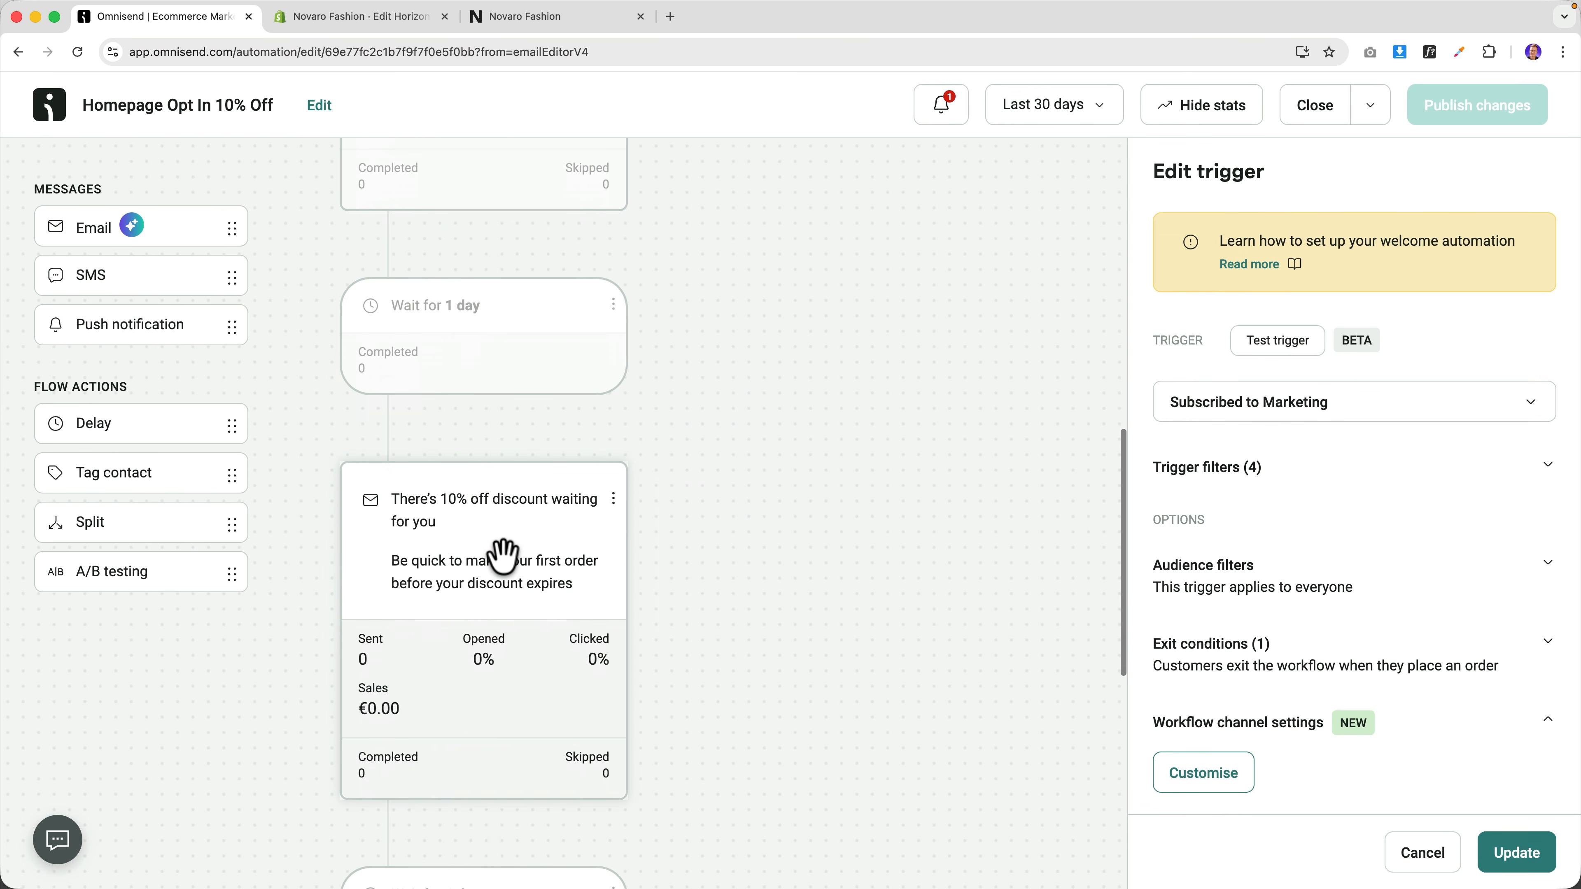
pyautogui.scroll(-6, 504, 556)
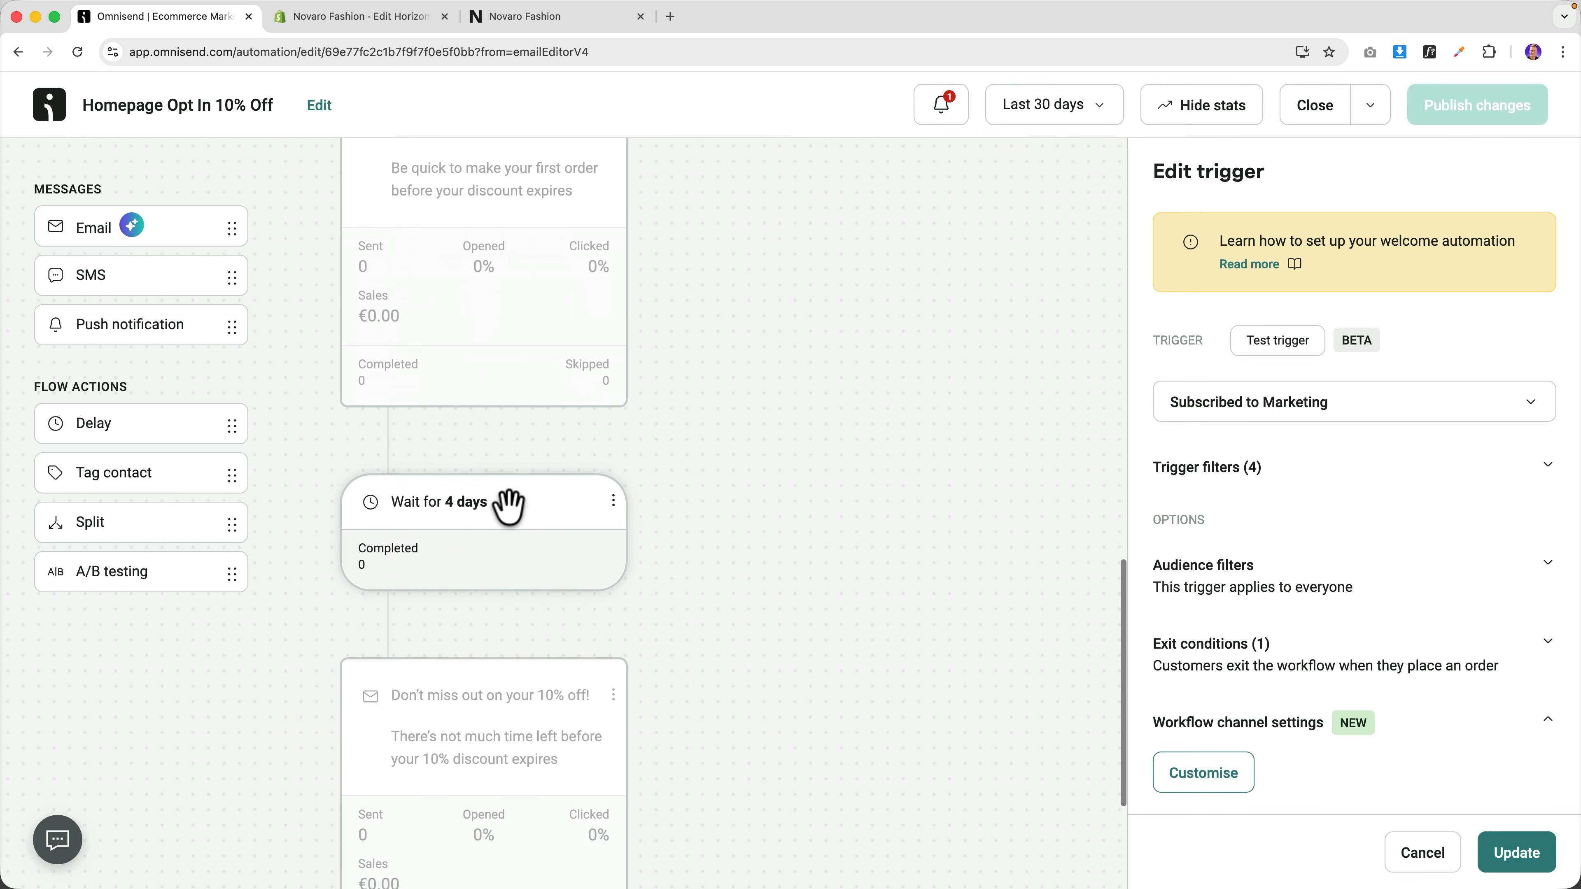
pyautogui.scroll(-4, 505, 504)
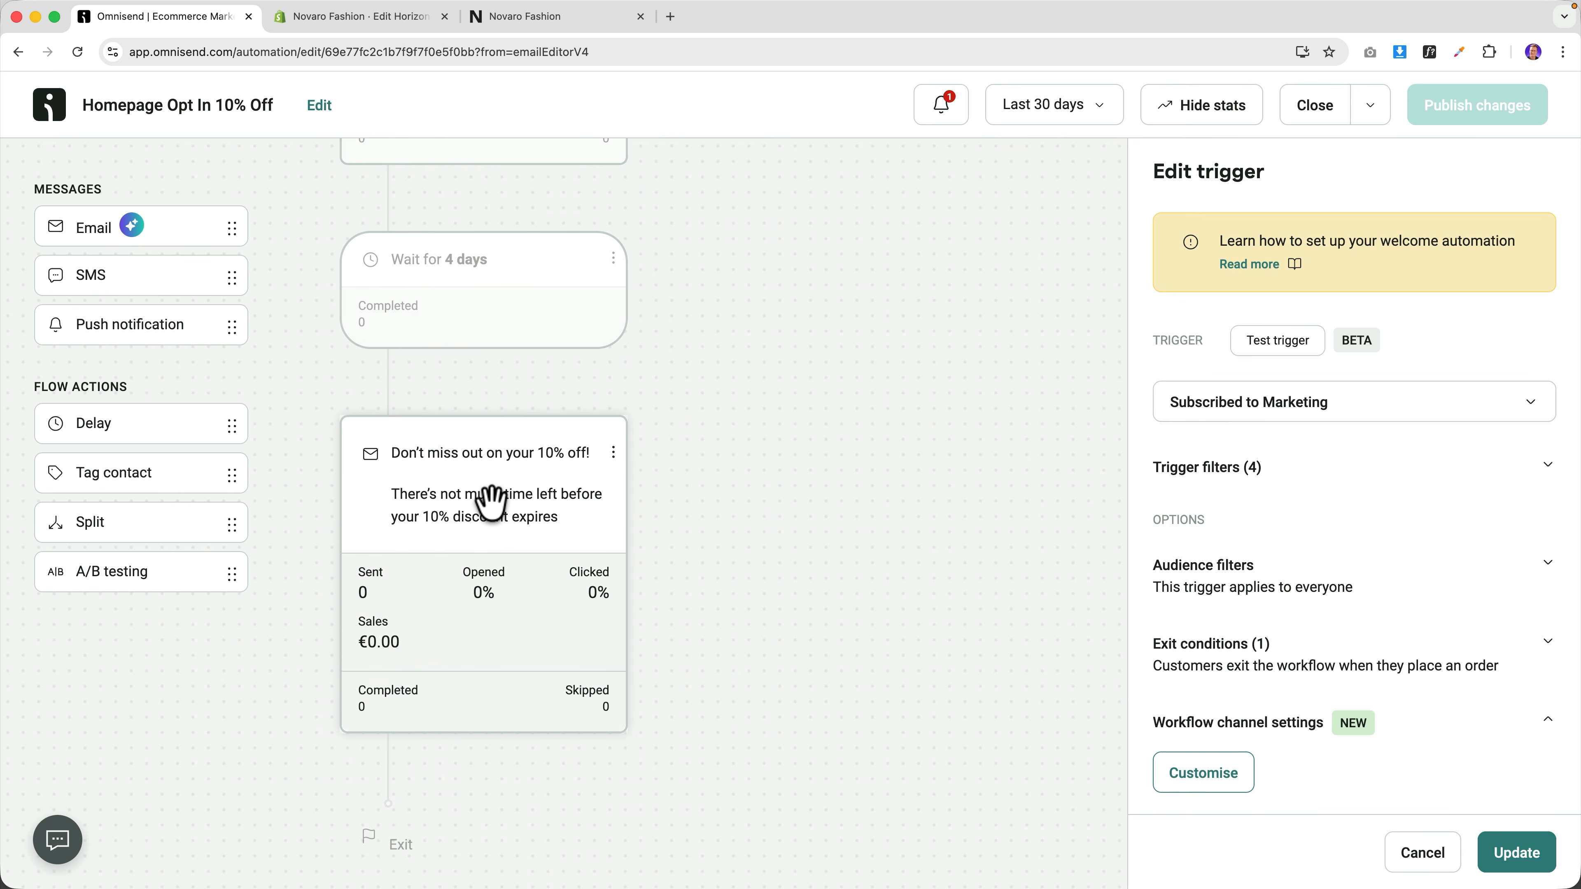
pyautogui.scroll(10, 491, 503)
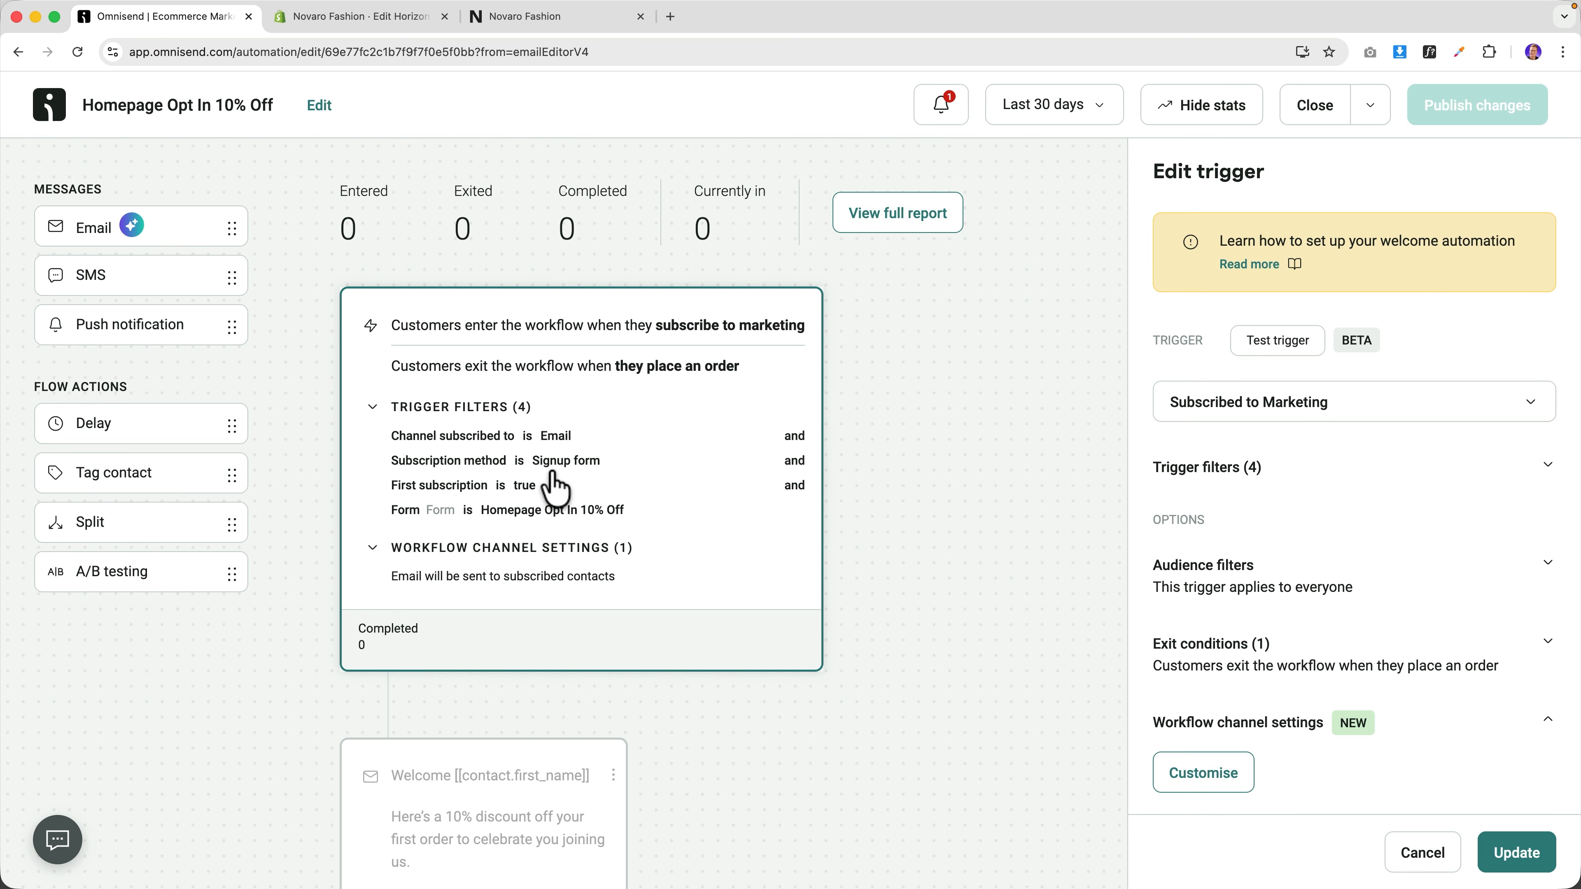
pyautogui.scroll(-3, 572, 481)
pyautogui.scroll(3, 572, 479)
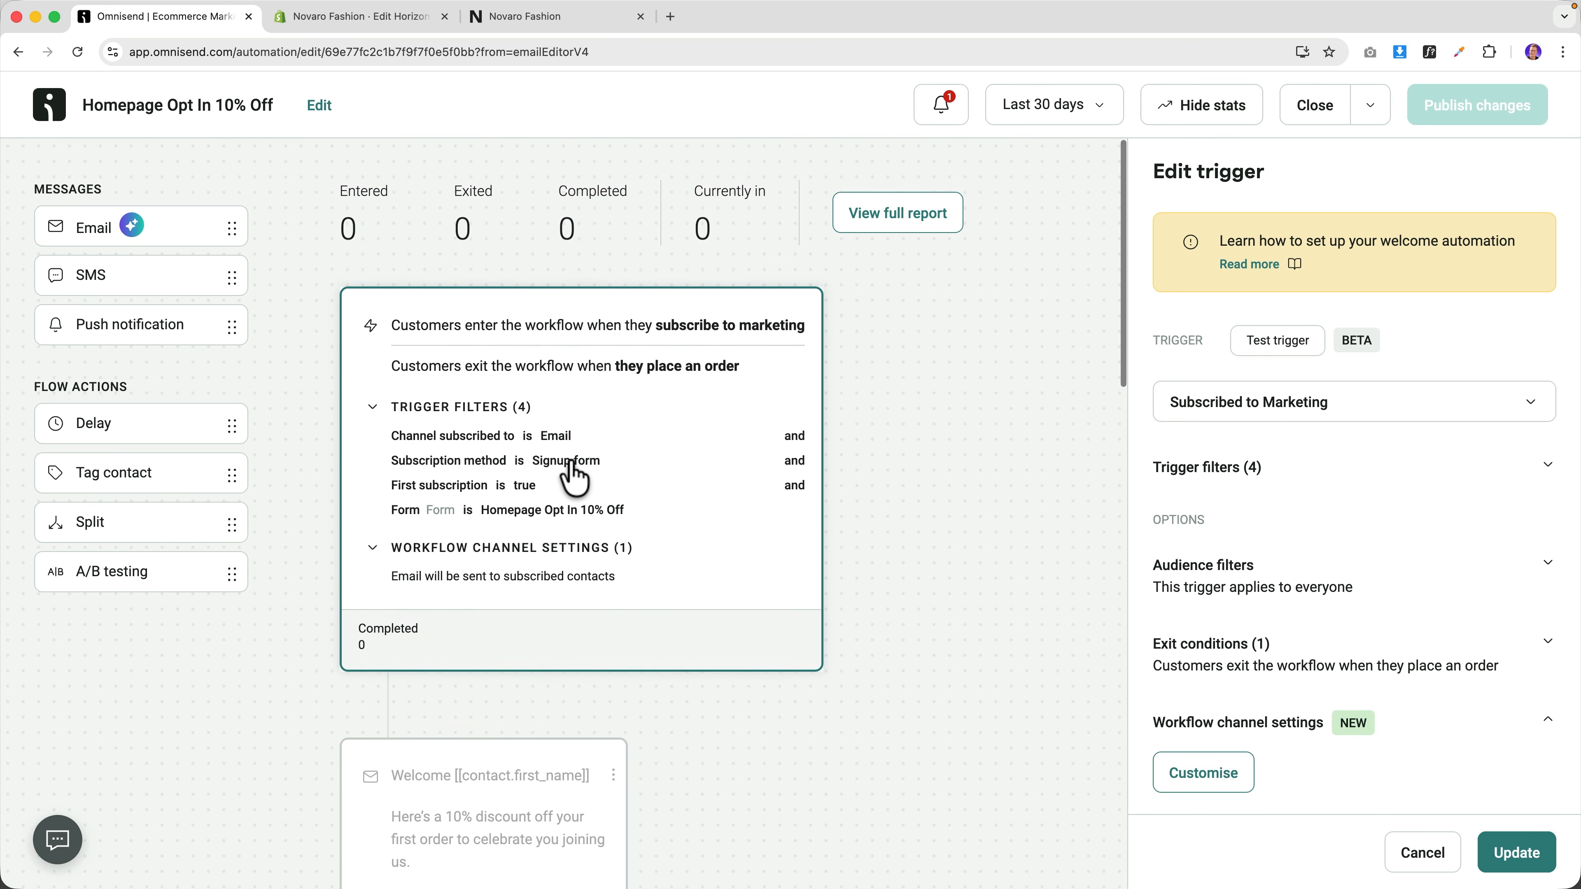
pyautogui.scroll(-6, 570, 479)
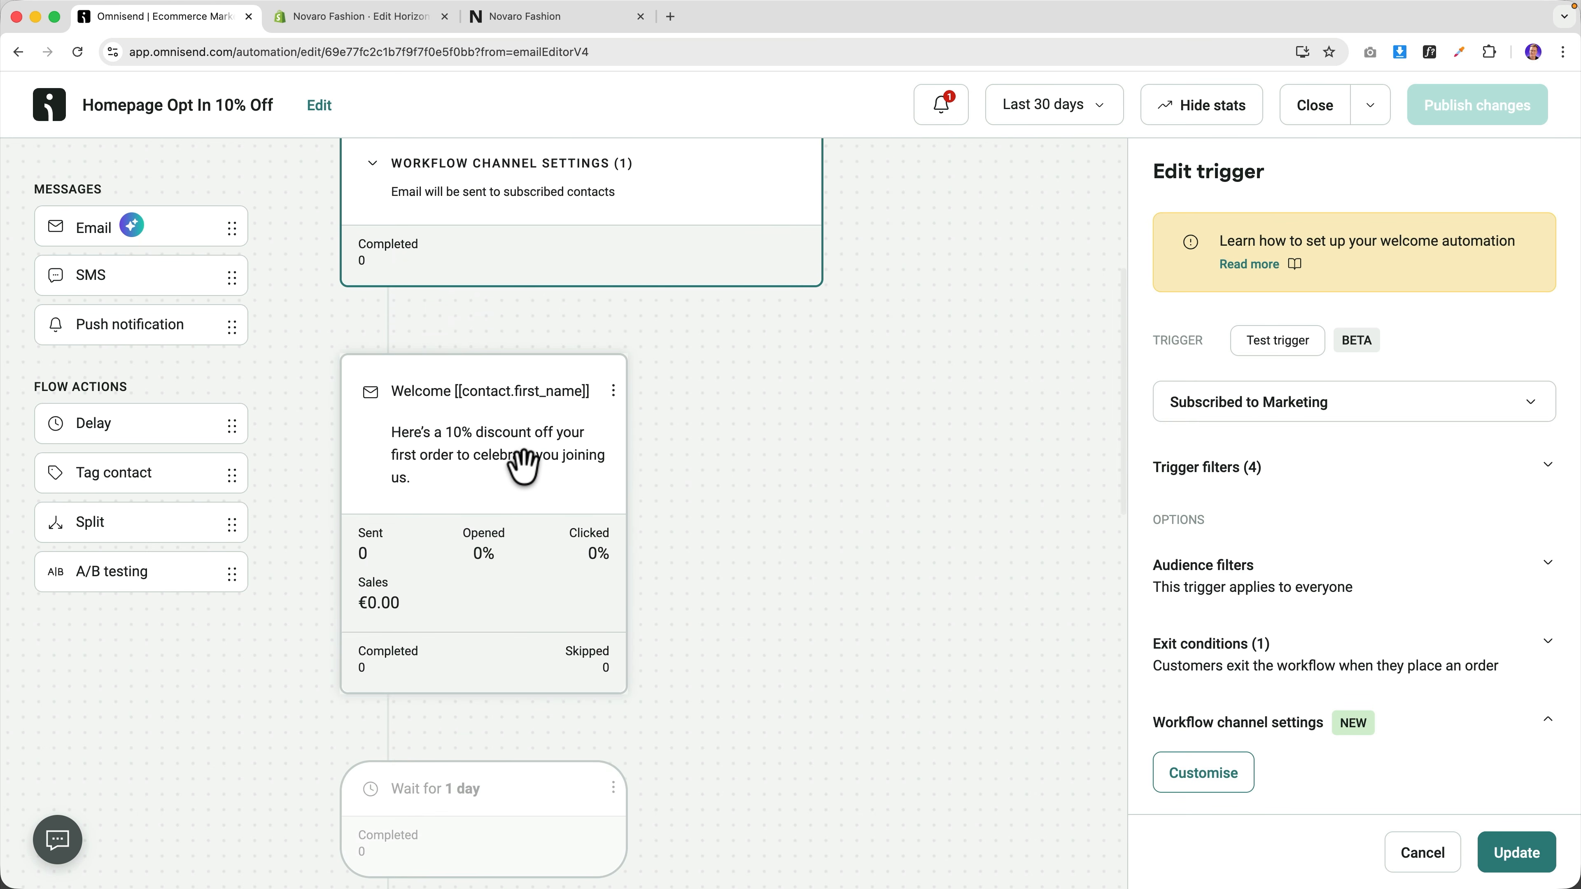
pyautogui.scroll(2, 523, 461)
pyautogui.scroll(-10, 536, 474)
pyautogui.scroll(2, 540, 473)
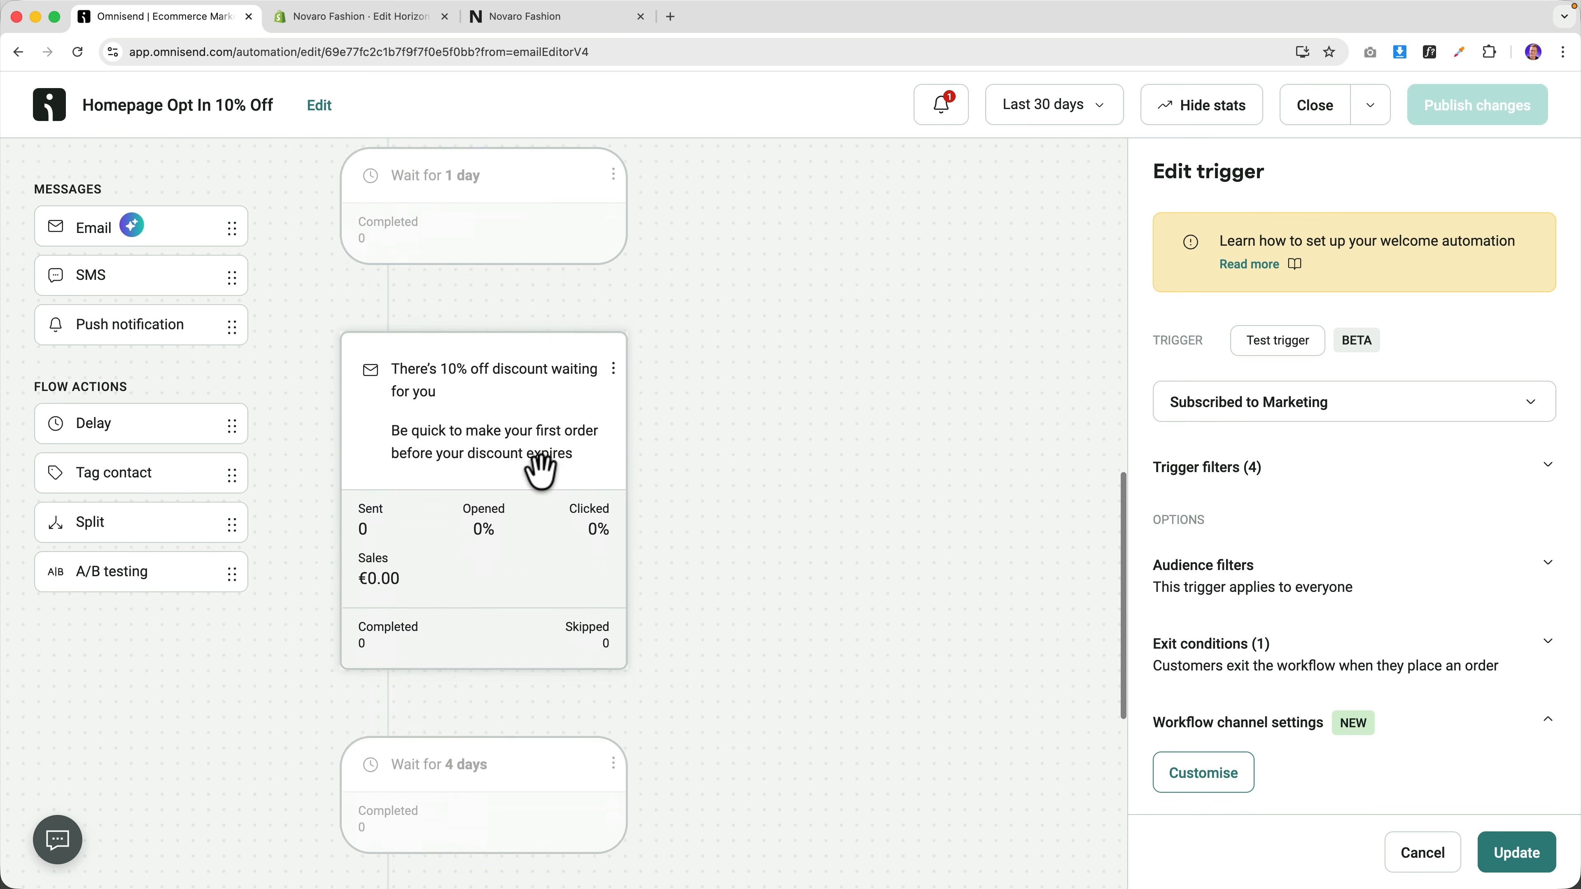
pyautogui.scroll(-3, 545, 483)
pyautogui.scroll(-4, 546, 489)
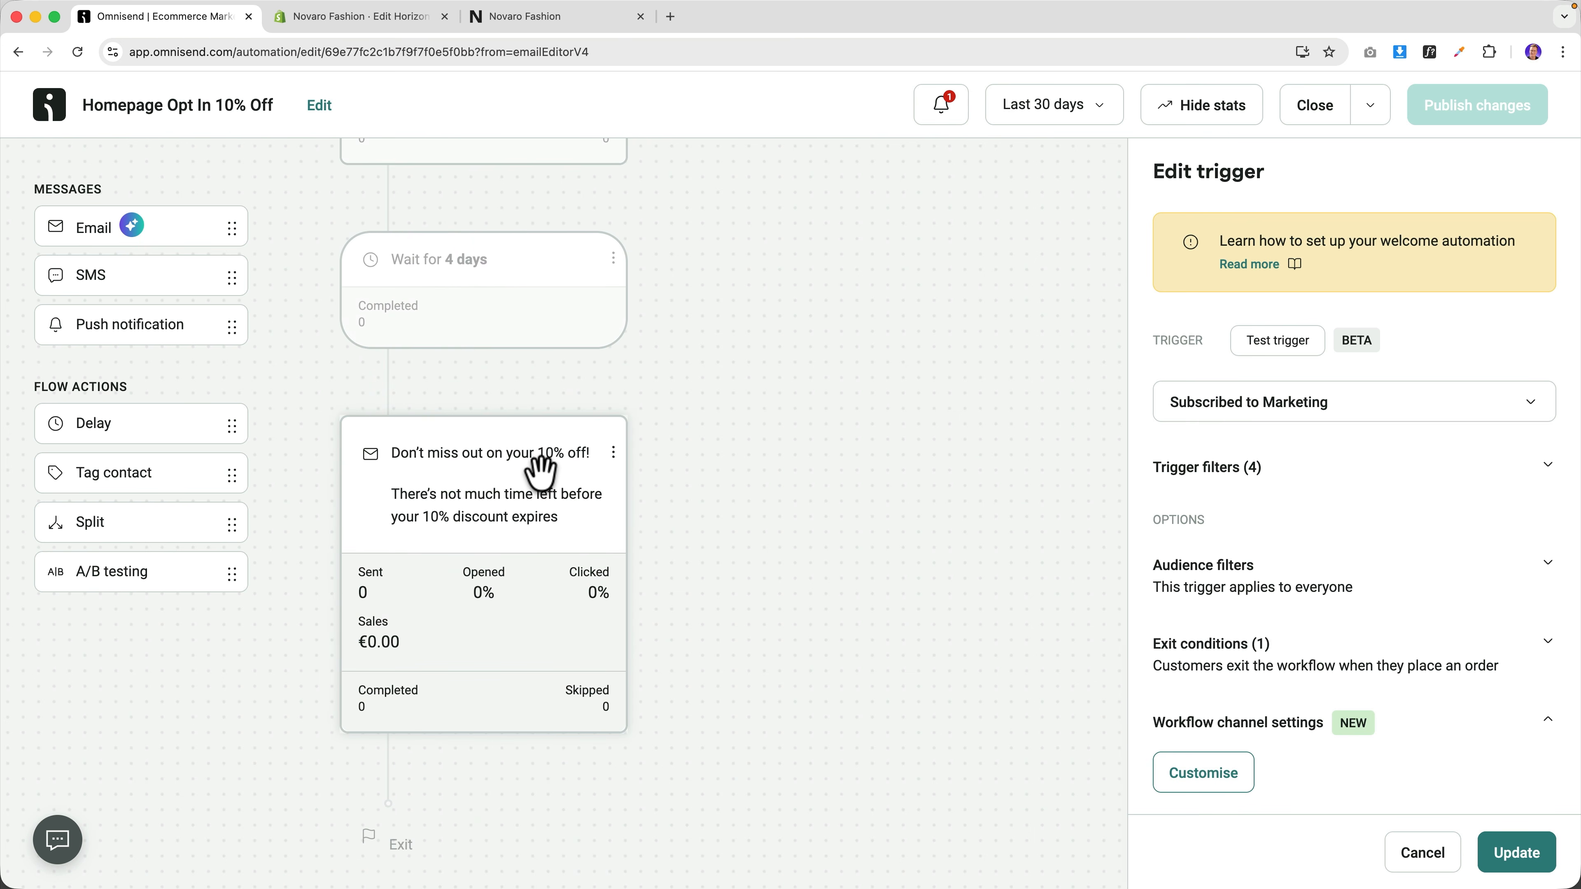
pyautogui.scroll(15, 689, 452)
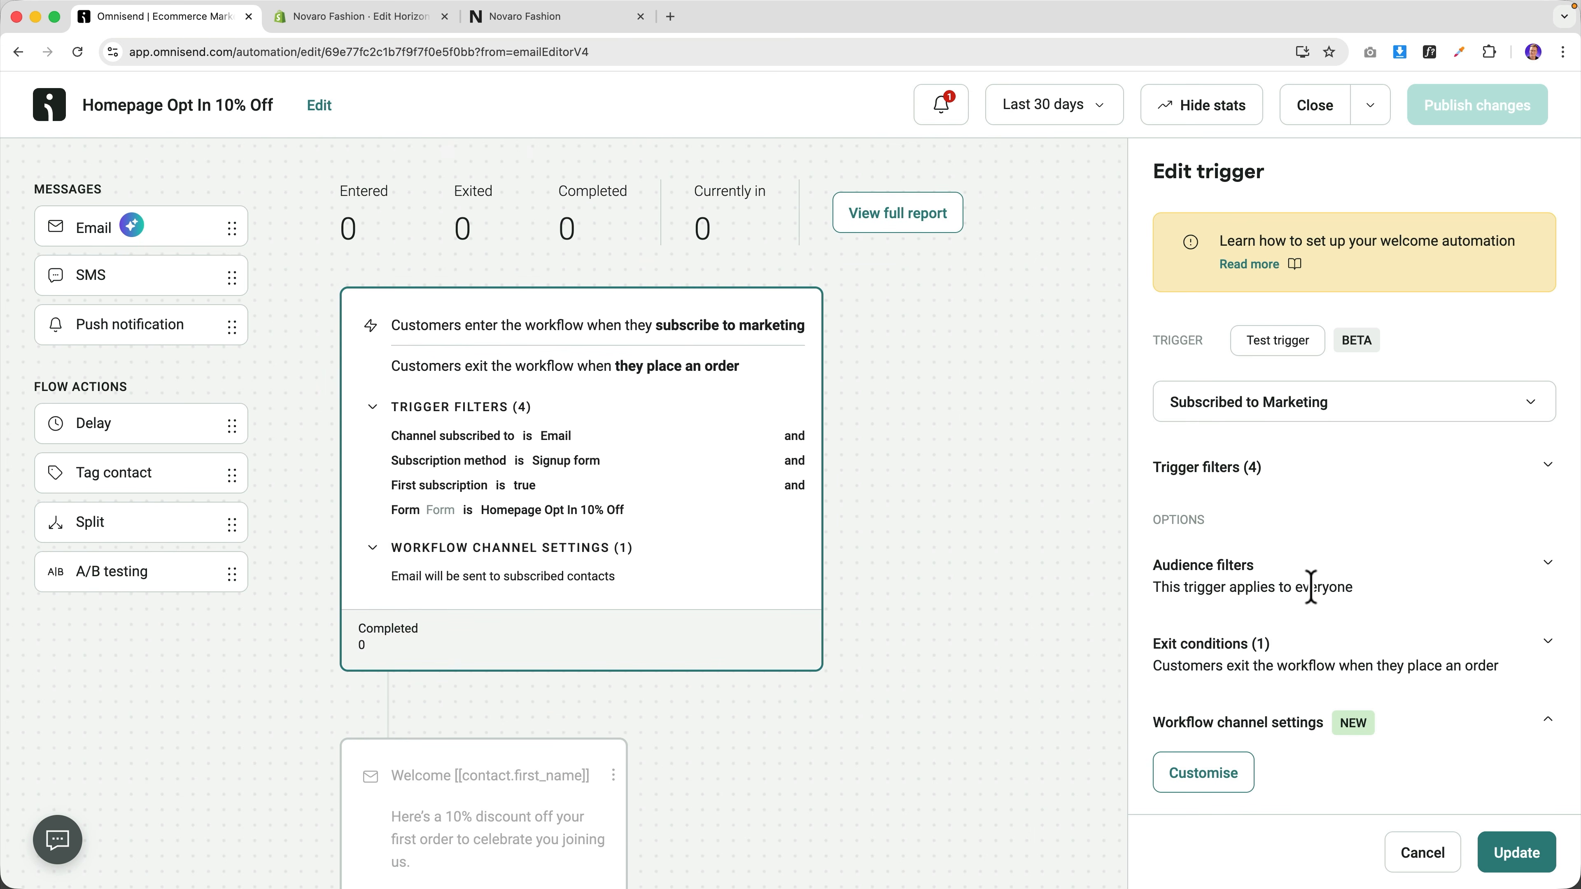
pyautogui.scroll(-2, 1311, 587)
pyautogui.click(1546, 561)
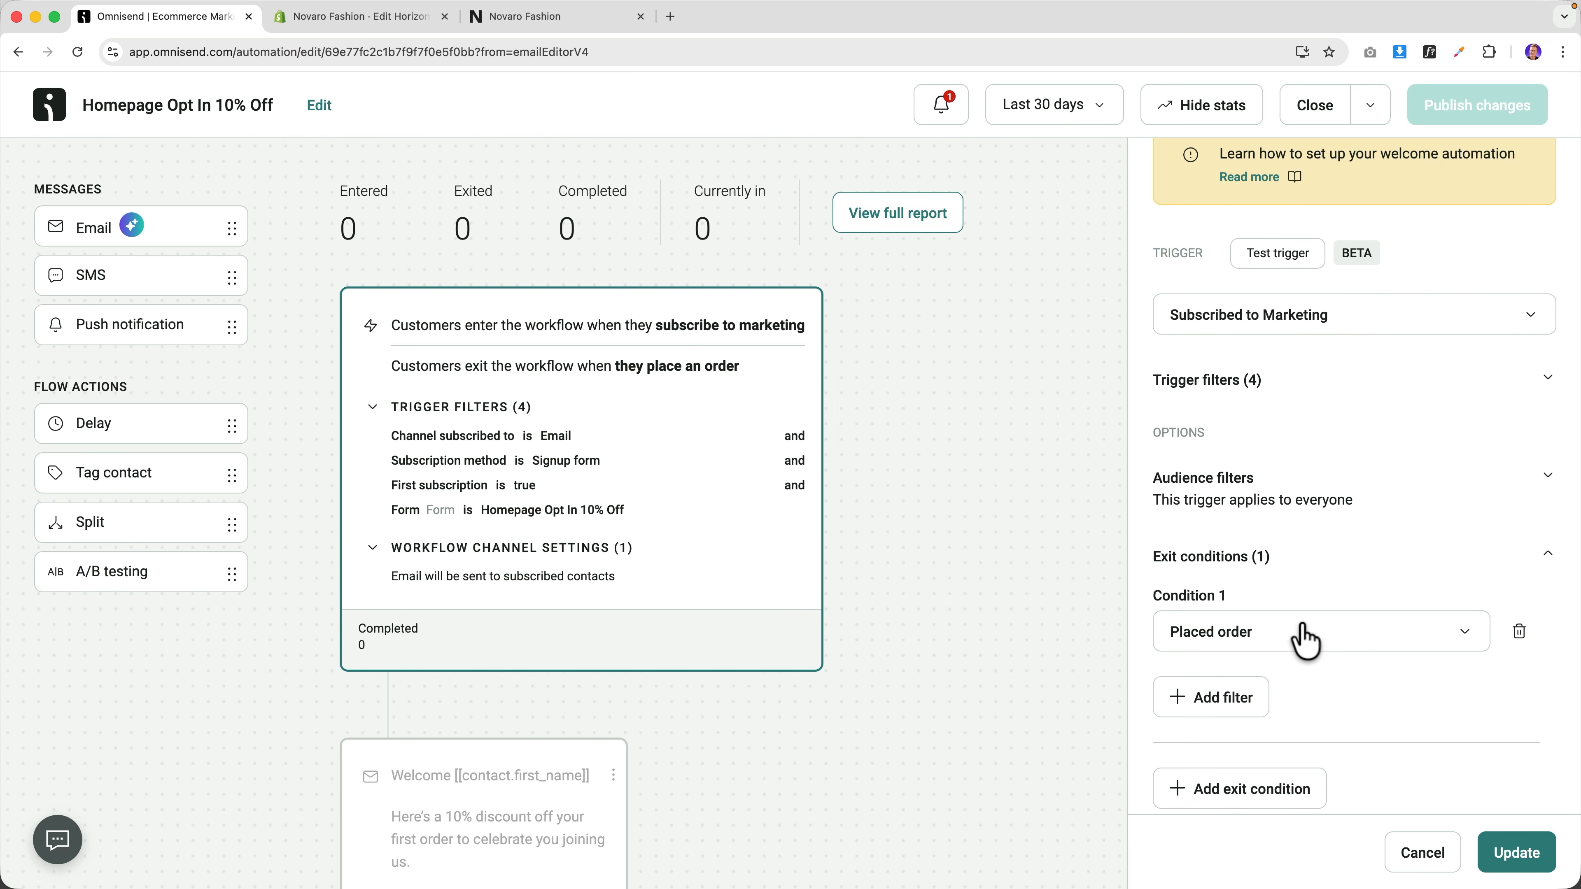
pyautogui.scroll(-2, 1301, 635)
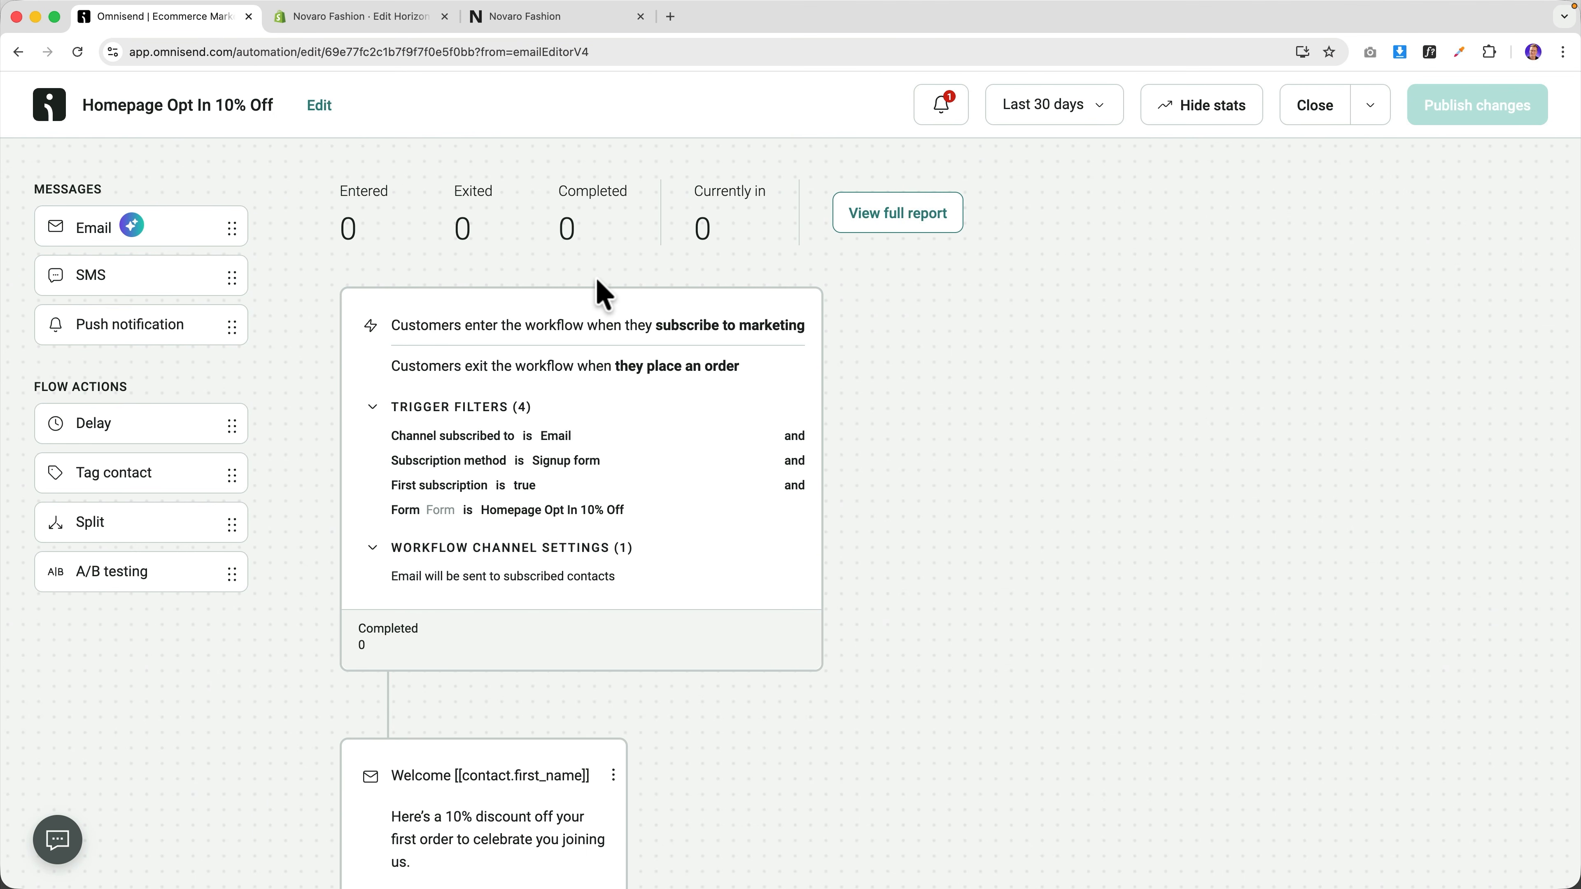
# Open the Novaro storefront in an incognito window via the NOVARO logo link.
pyautogui.click(349, 19)
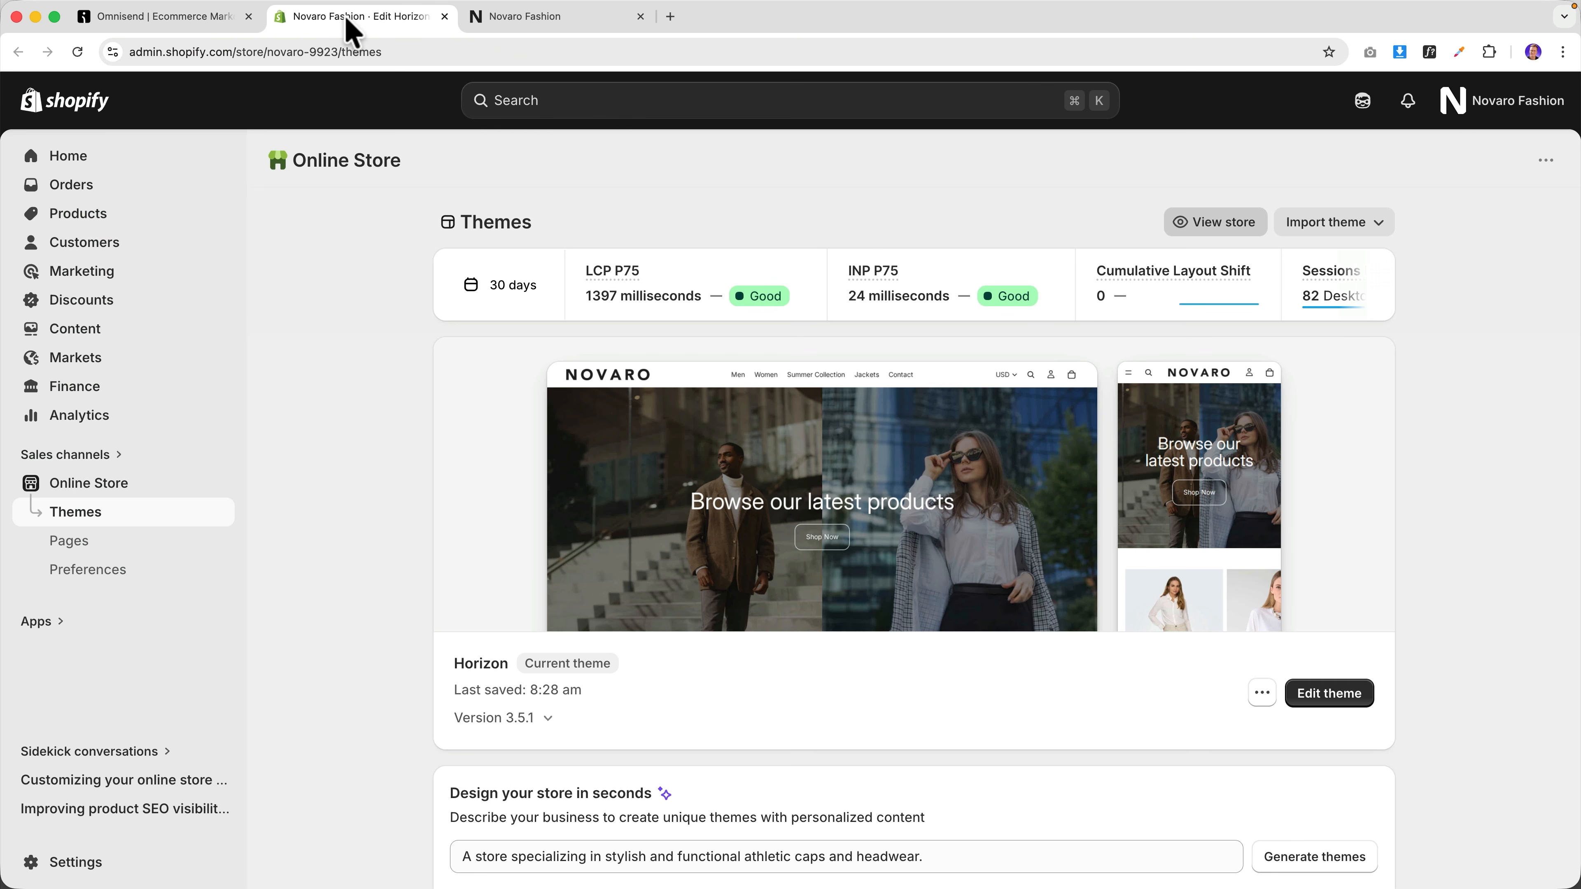
pyautogui.click(539, 20)
pyautogui.rightClick(132, 116)
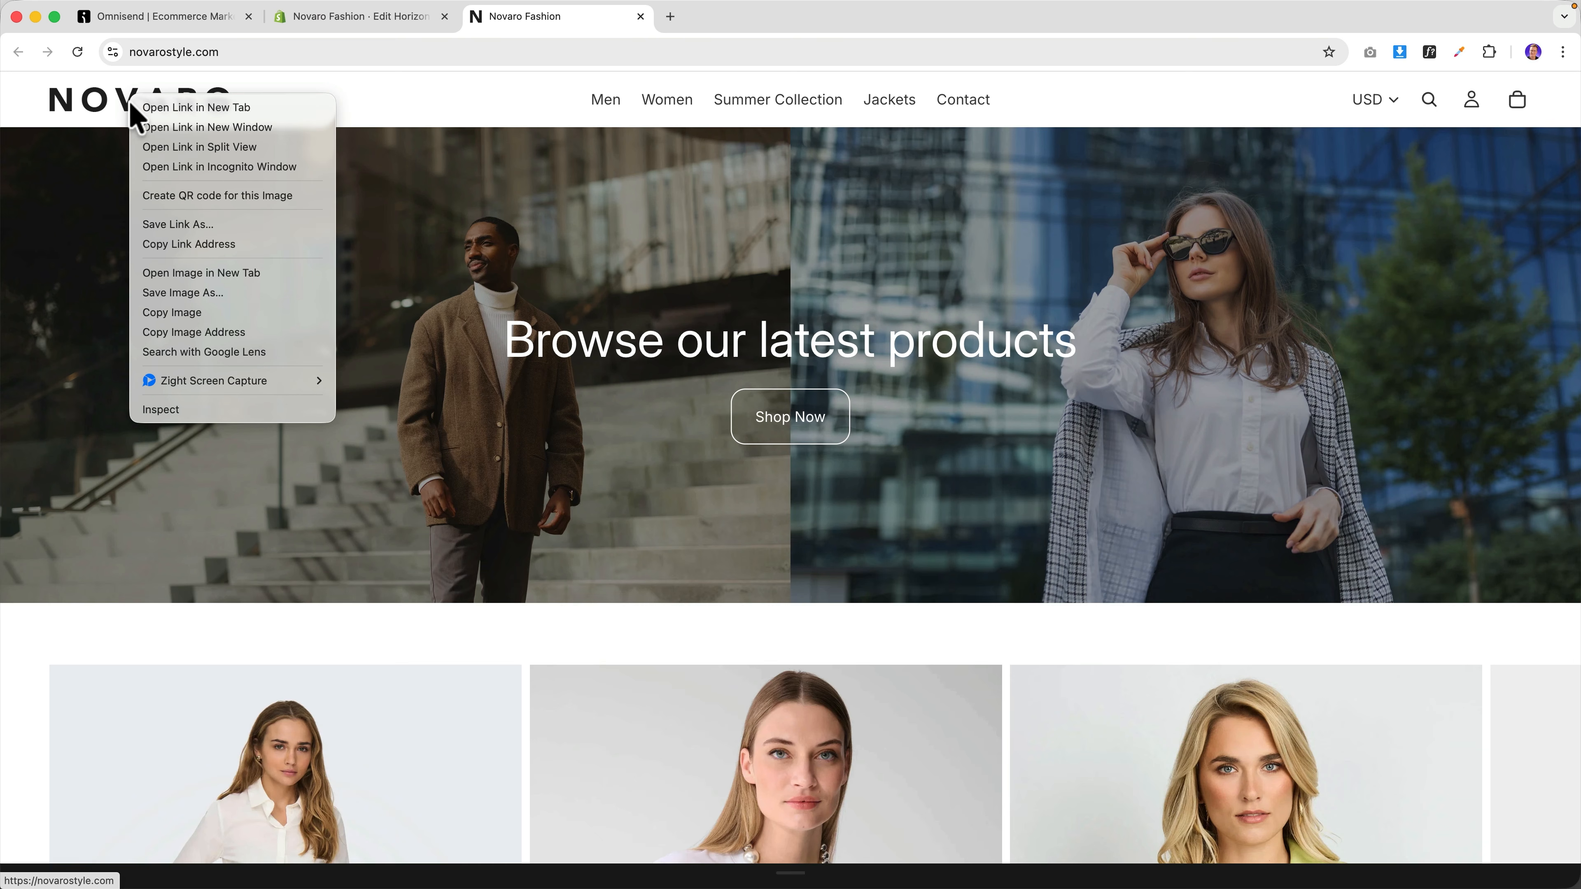
pyautogui.click(196, 164)
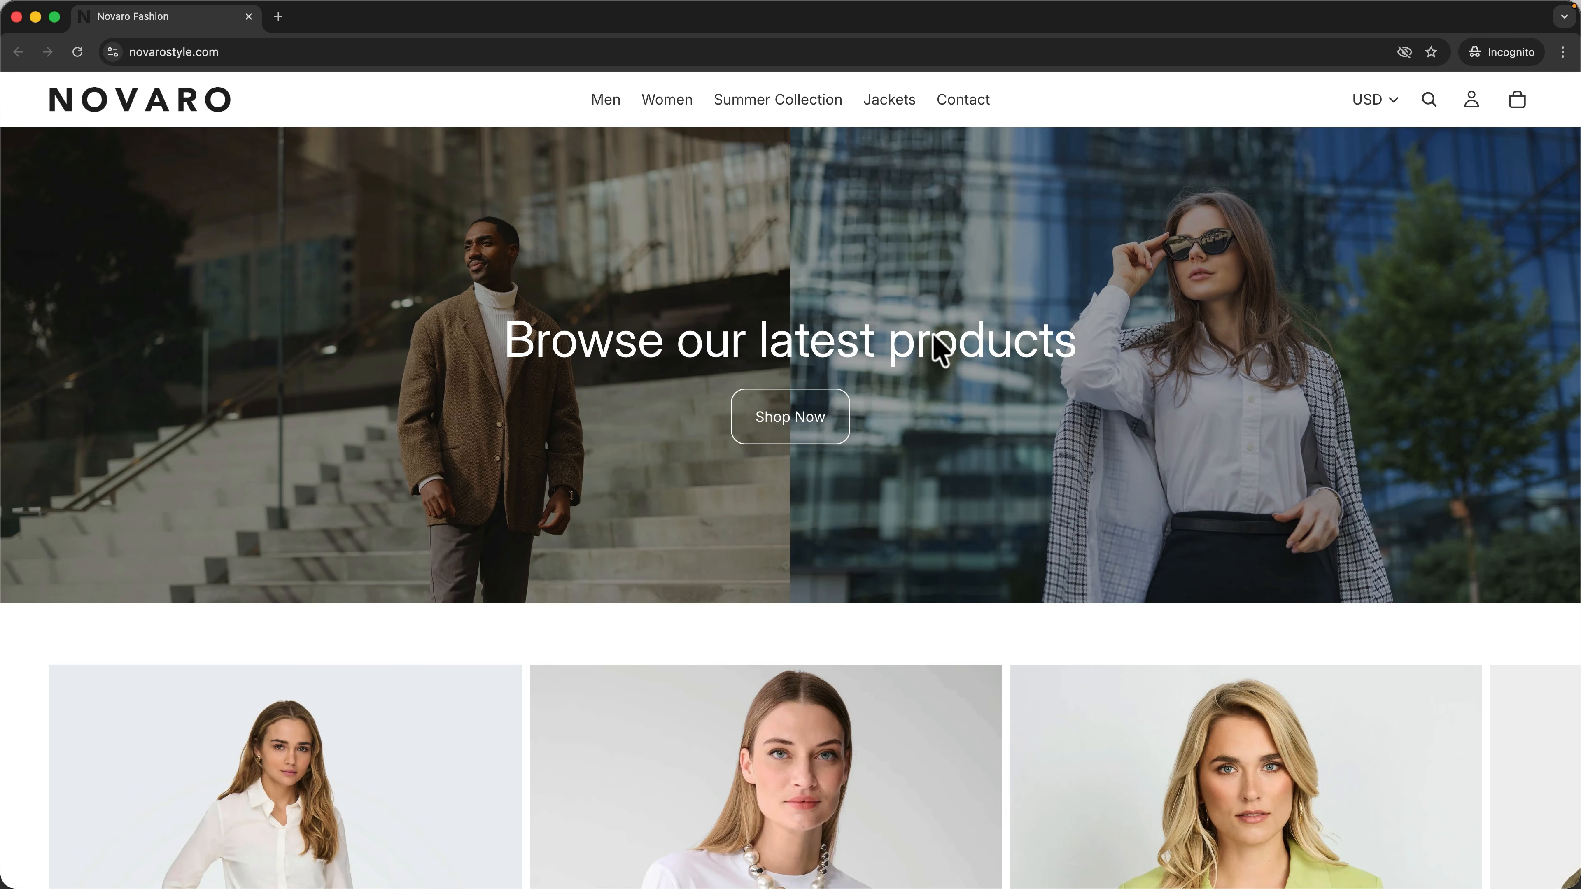
pyautogui.scroll(-10, 936, 348)
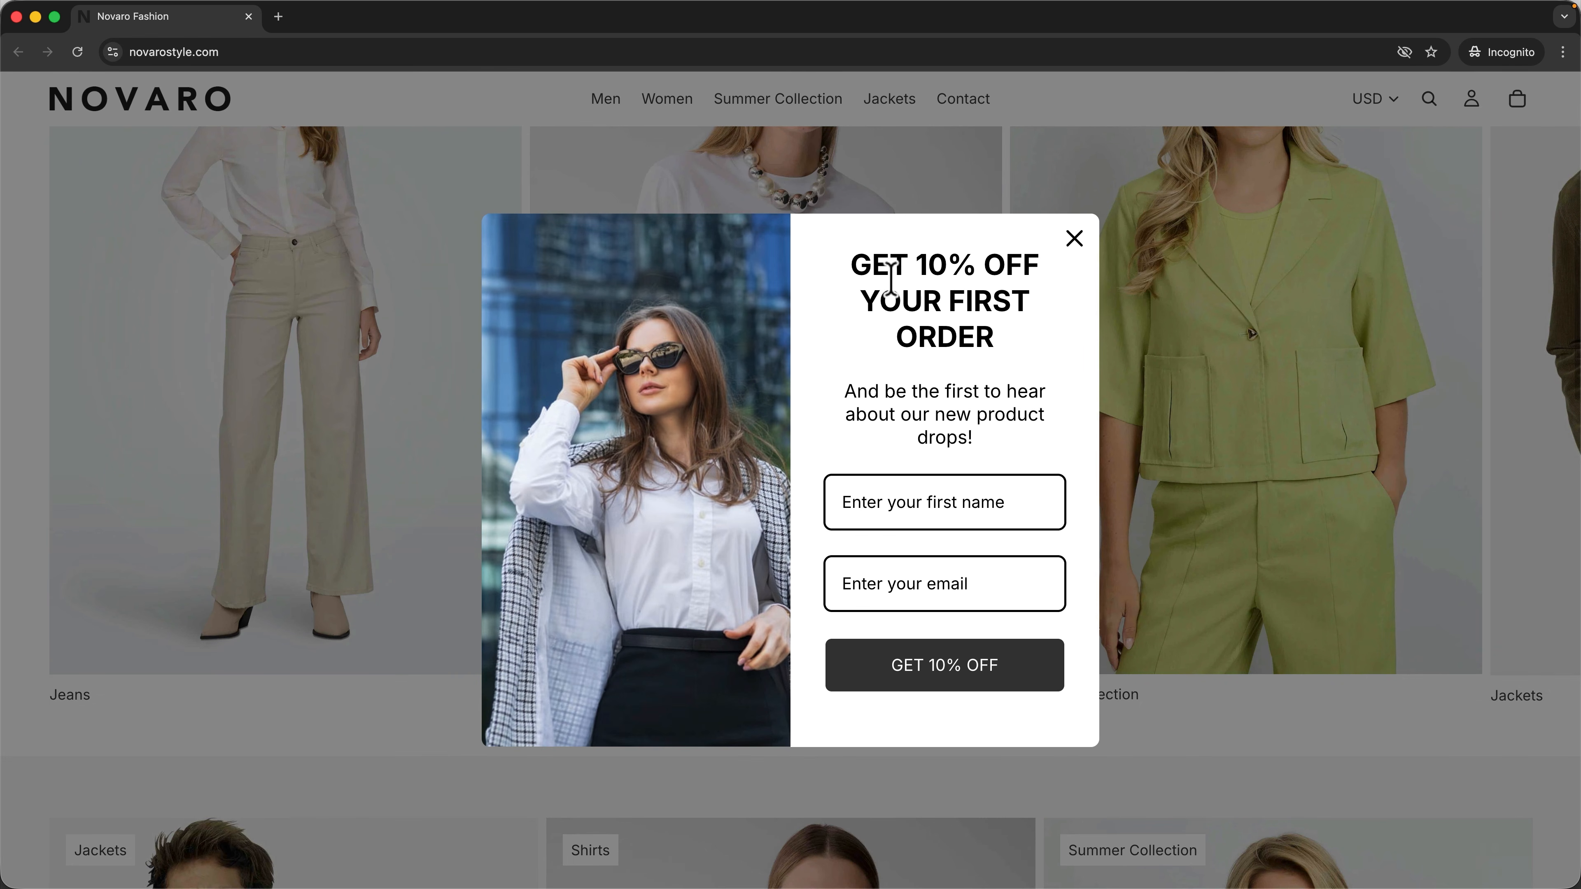
# Sign up through the 10% off popup with a first name and email, then close the thank-you message and private window.
pyautogui.click(909, 498)
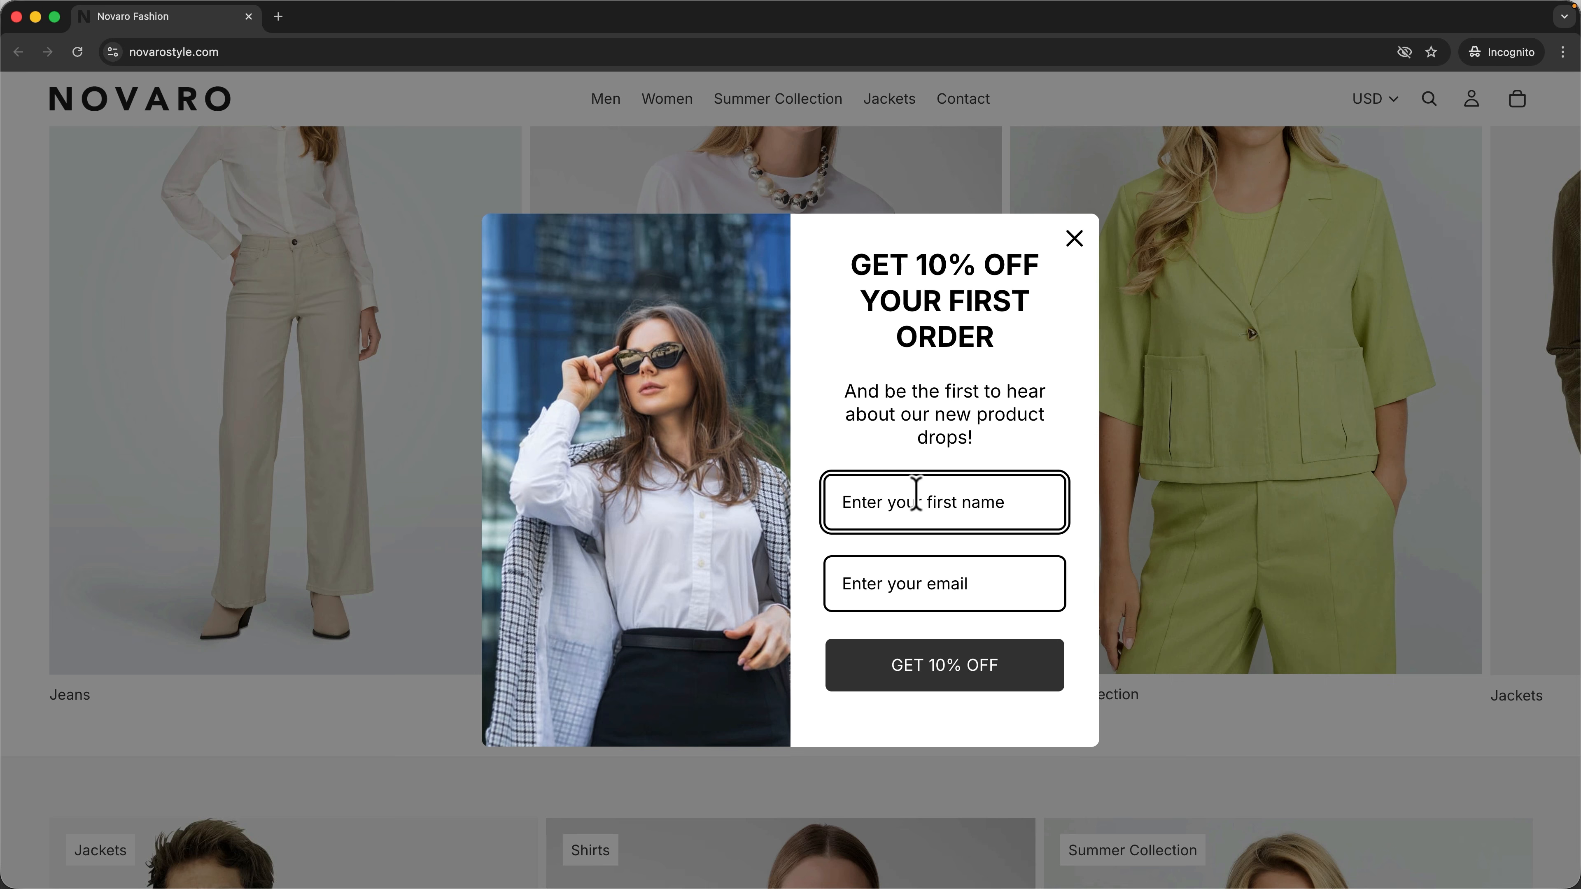
pyautogui.write('Walter Whi')
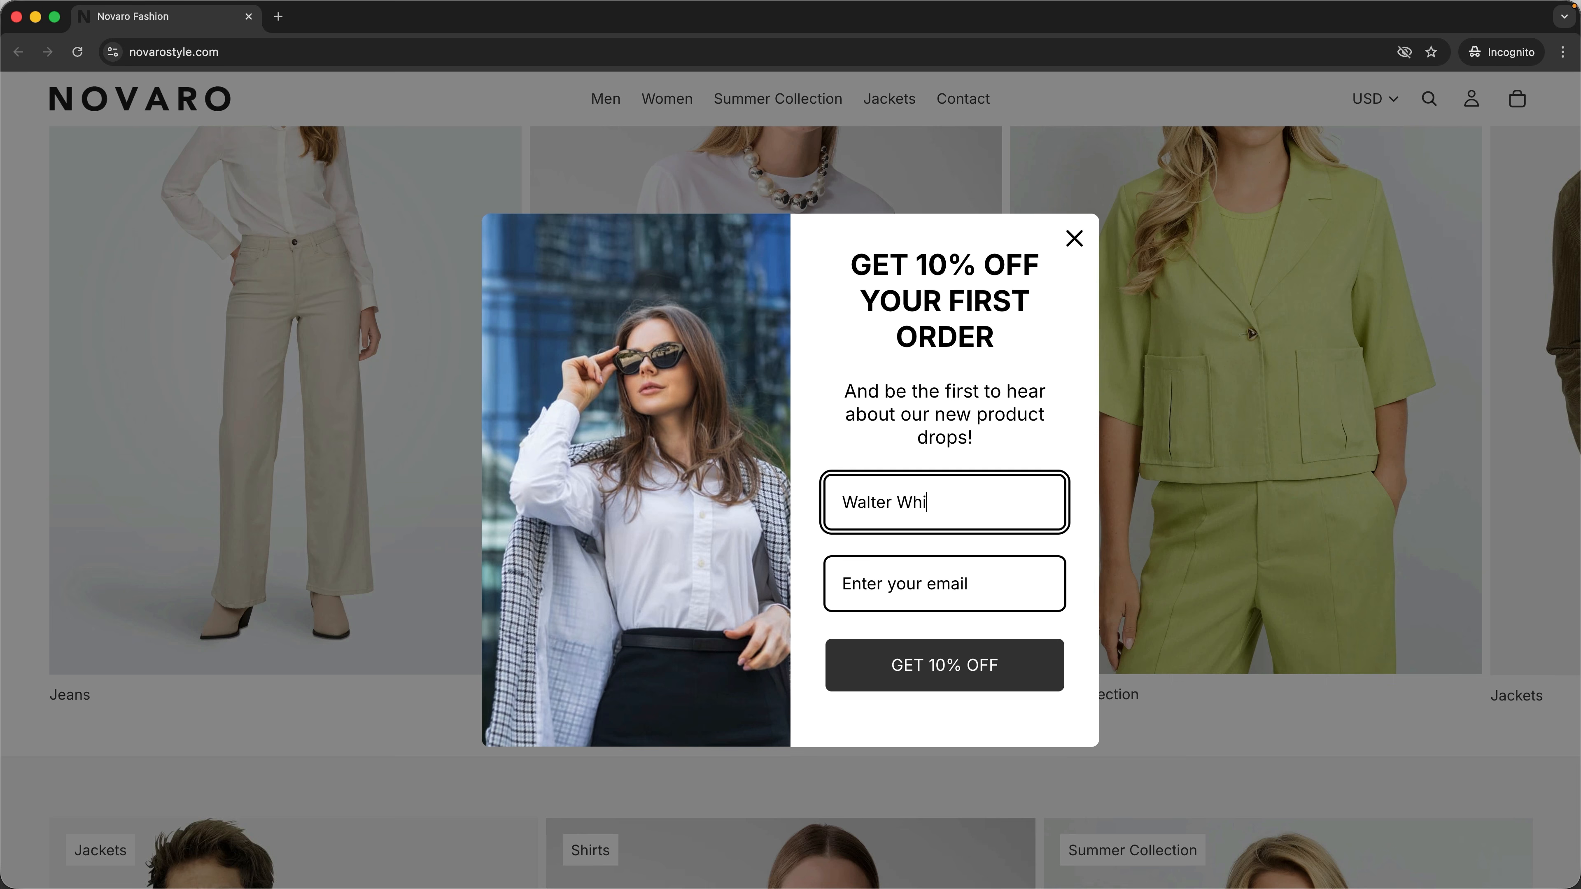
pyautogui.write('te')
pyautogui.press('Tab')
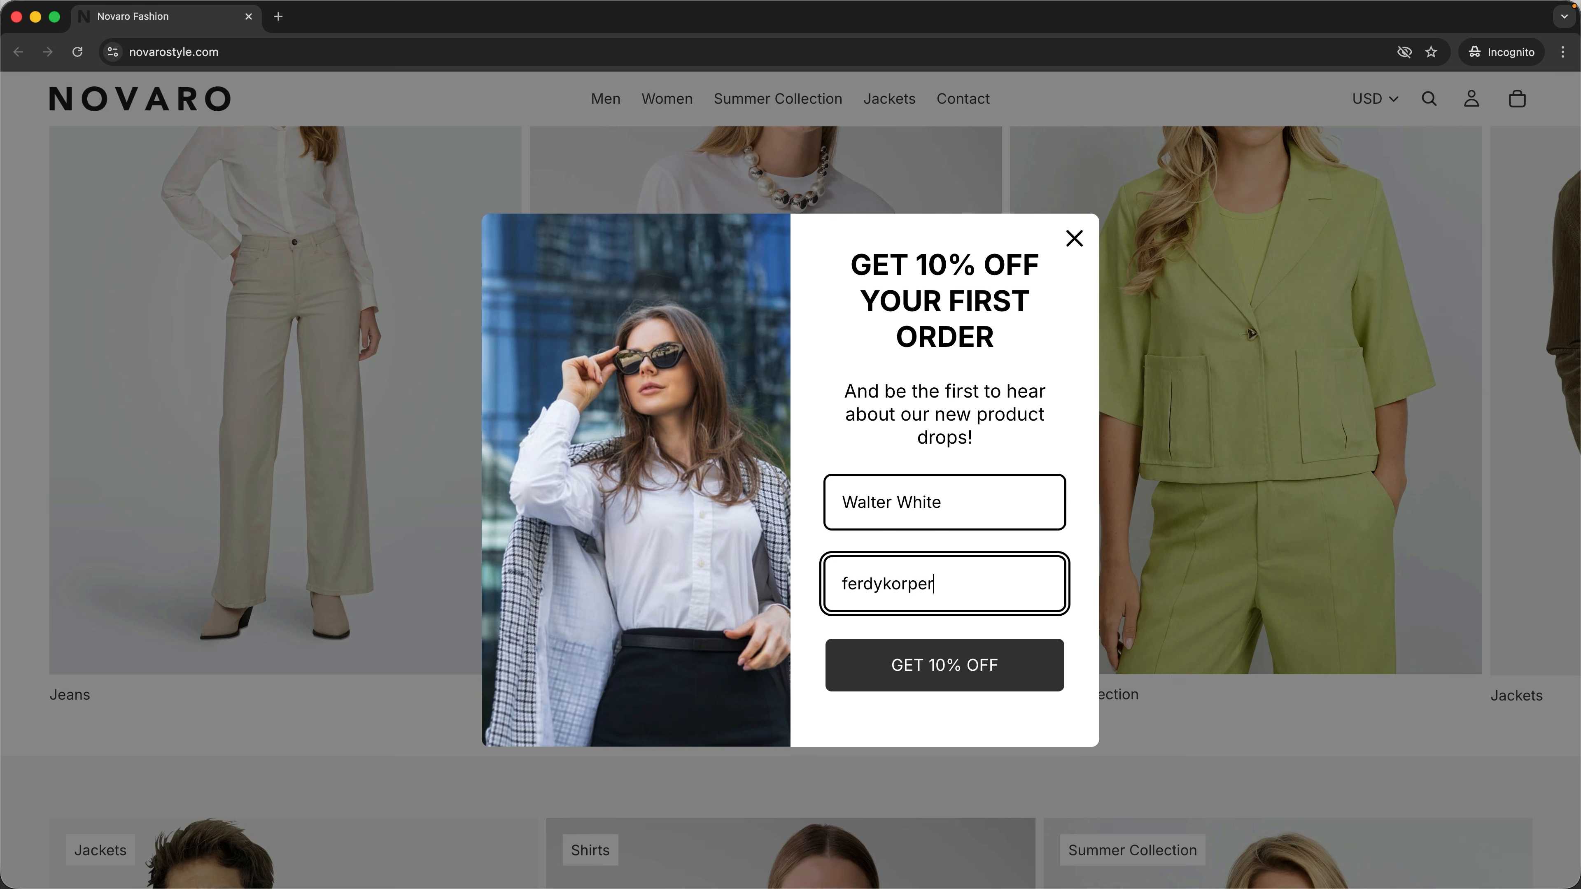
pyautogui.click(938, 668)
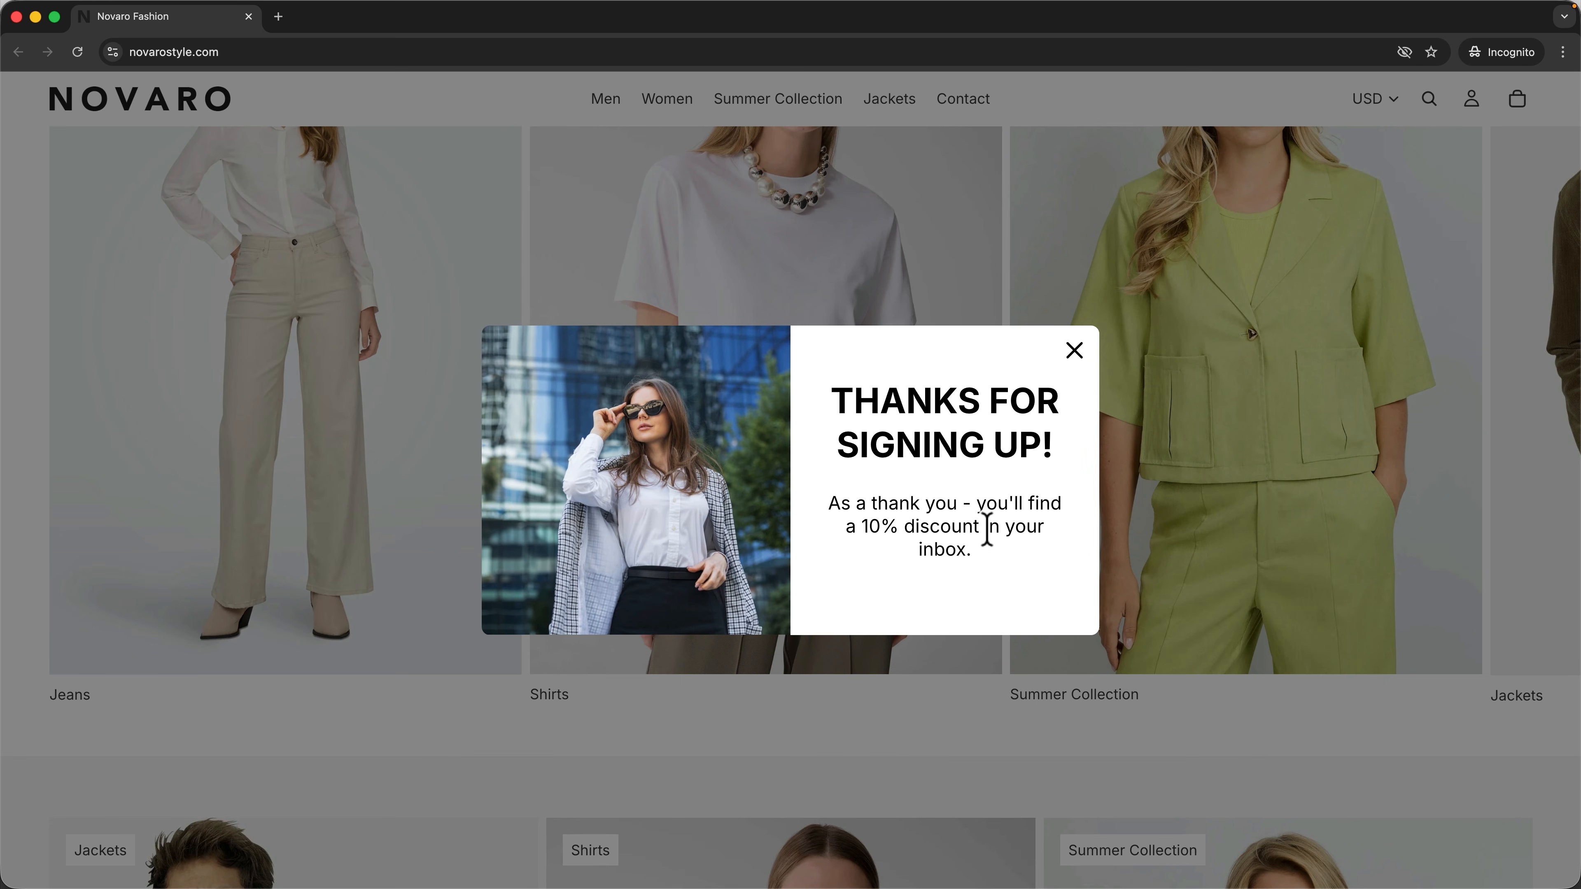
pyautogui.click(1060, 372)
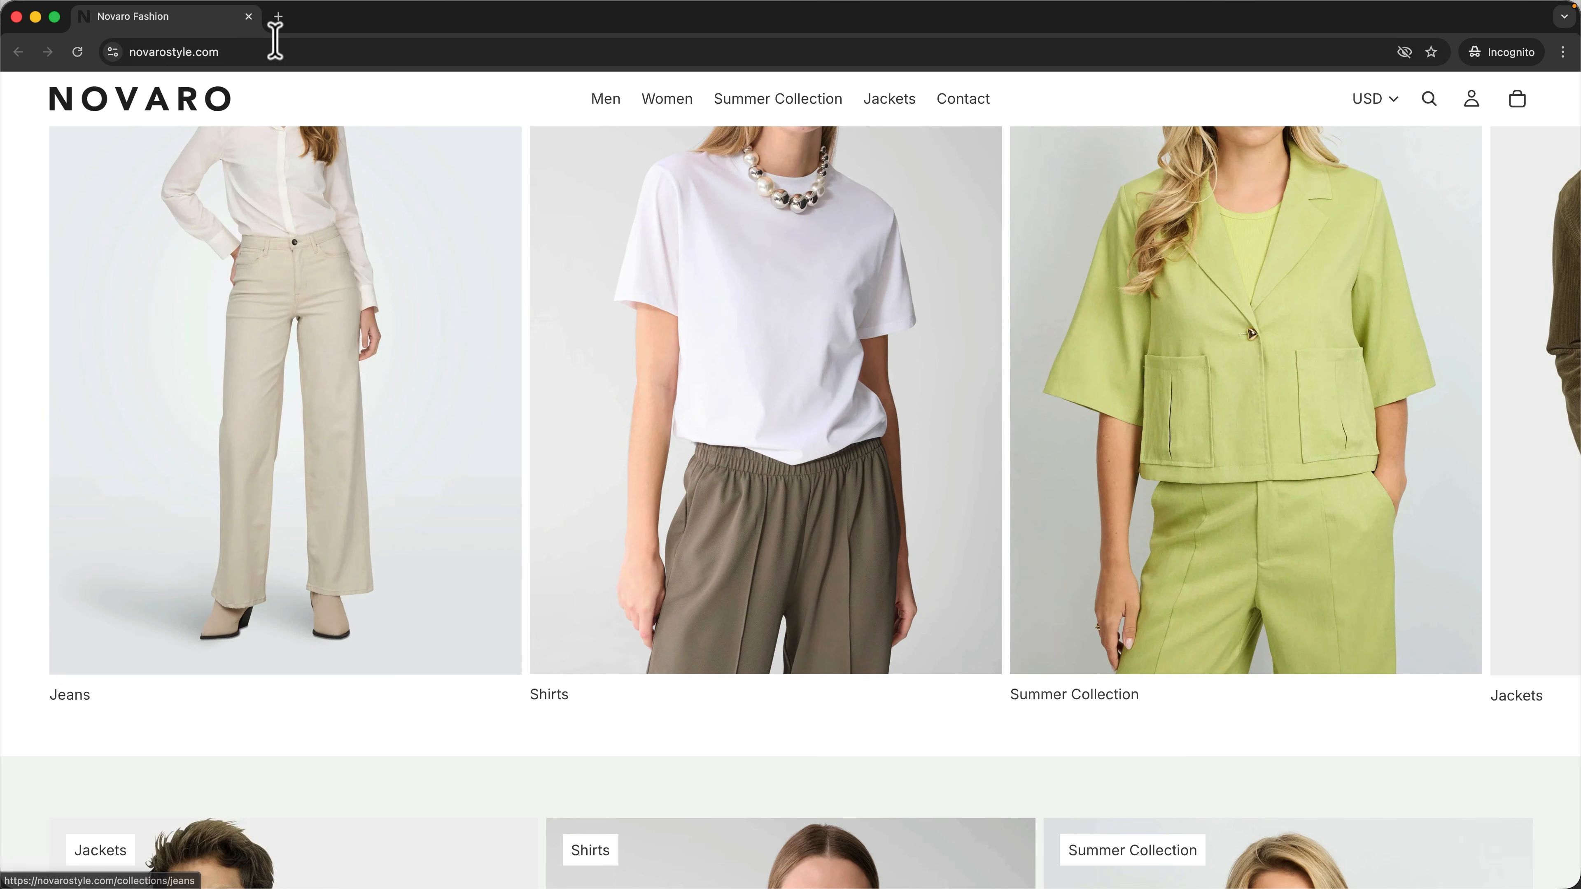
pyautogui.click(246, 18)
# Open the new welcome email in Gmail and copy its discount code.
pyautogui.click(670, 17)
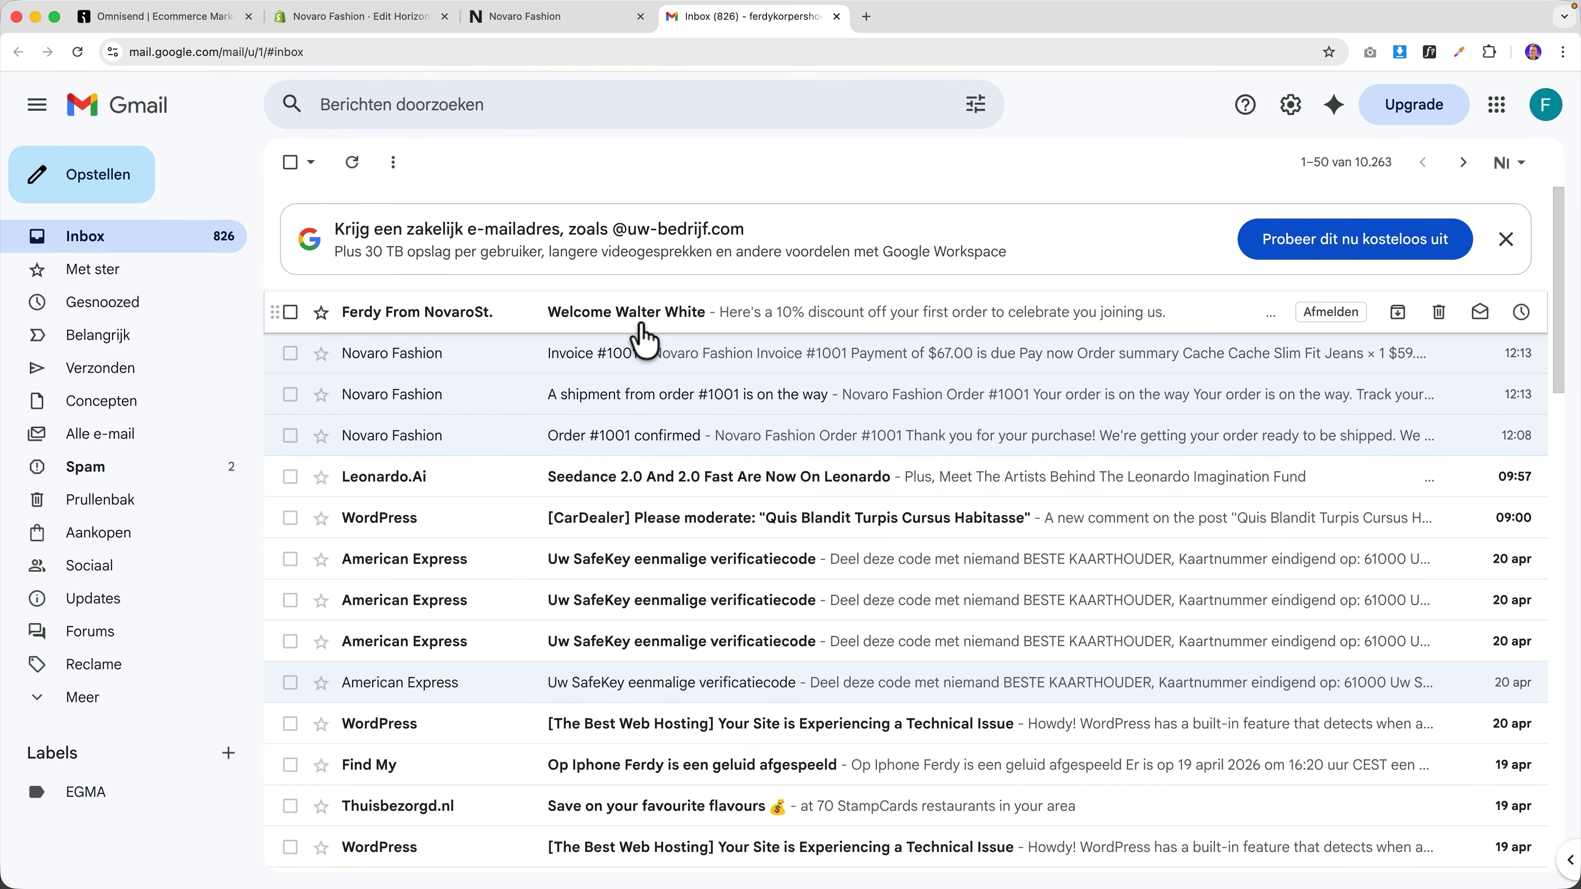
pyautogui.click(444, 317)
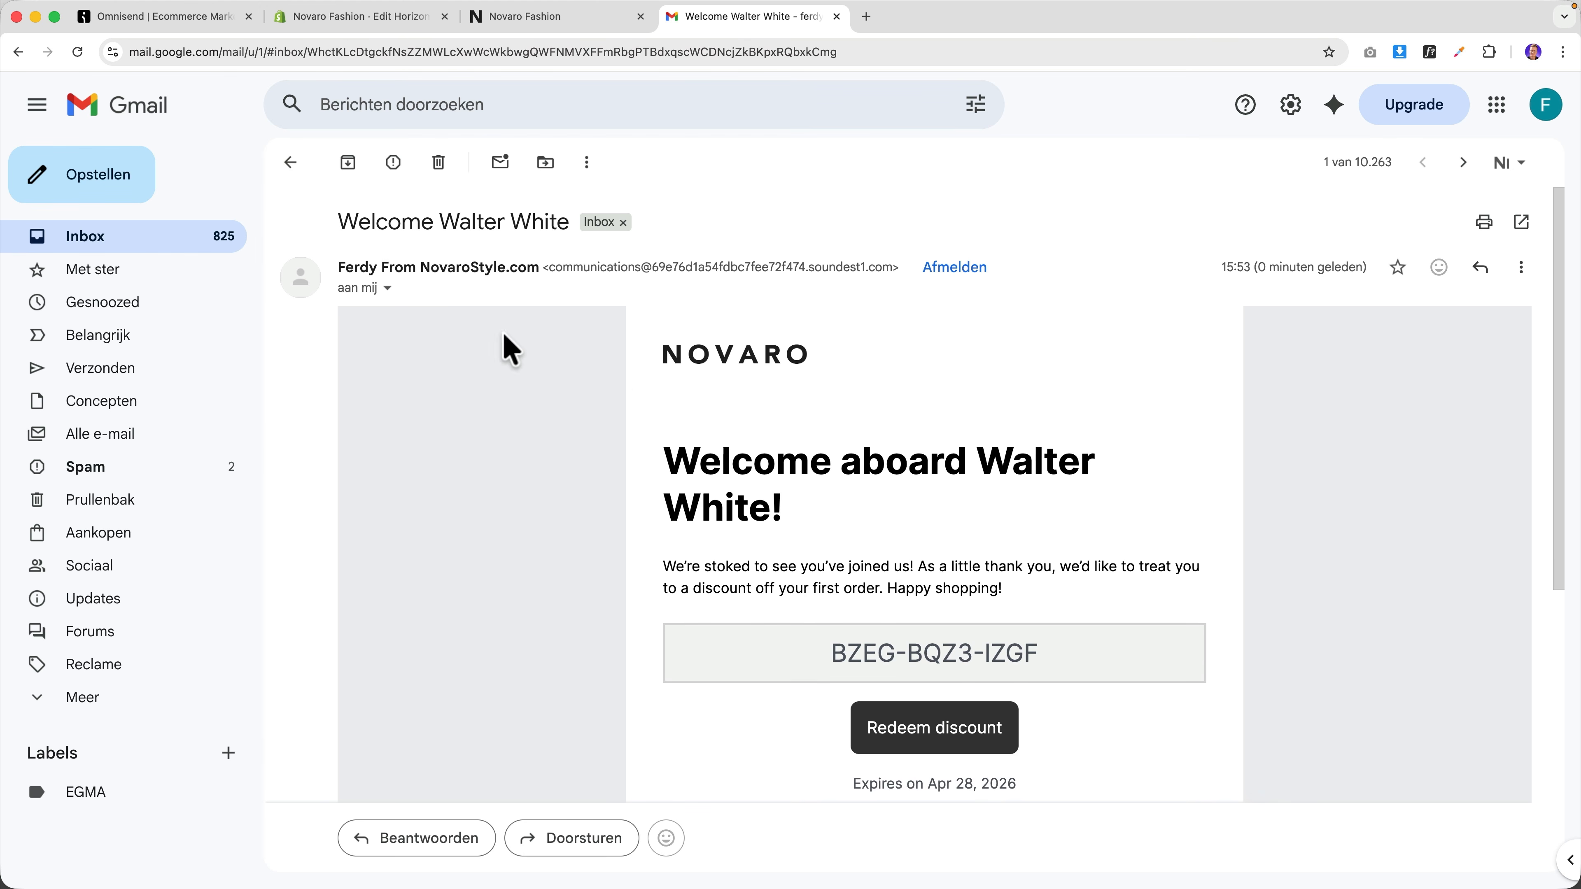
pyautogui.scroll(-5, 982, 464)
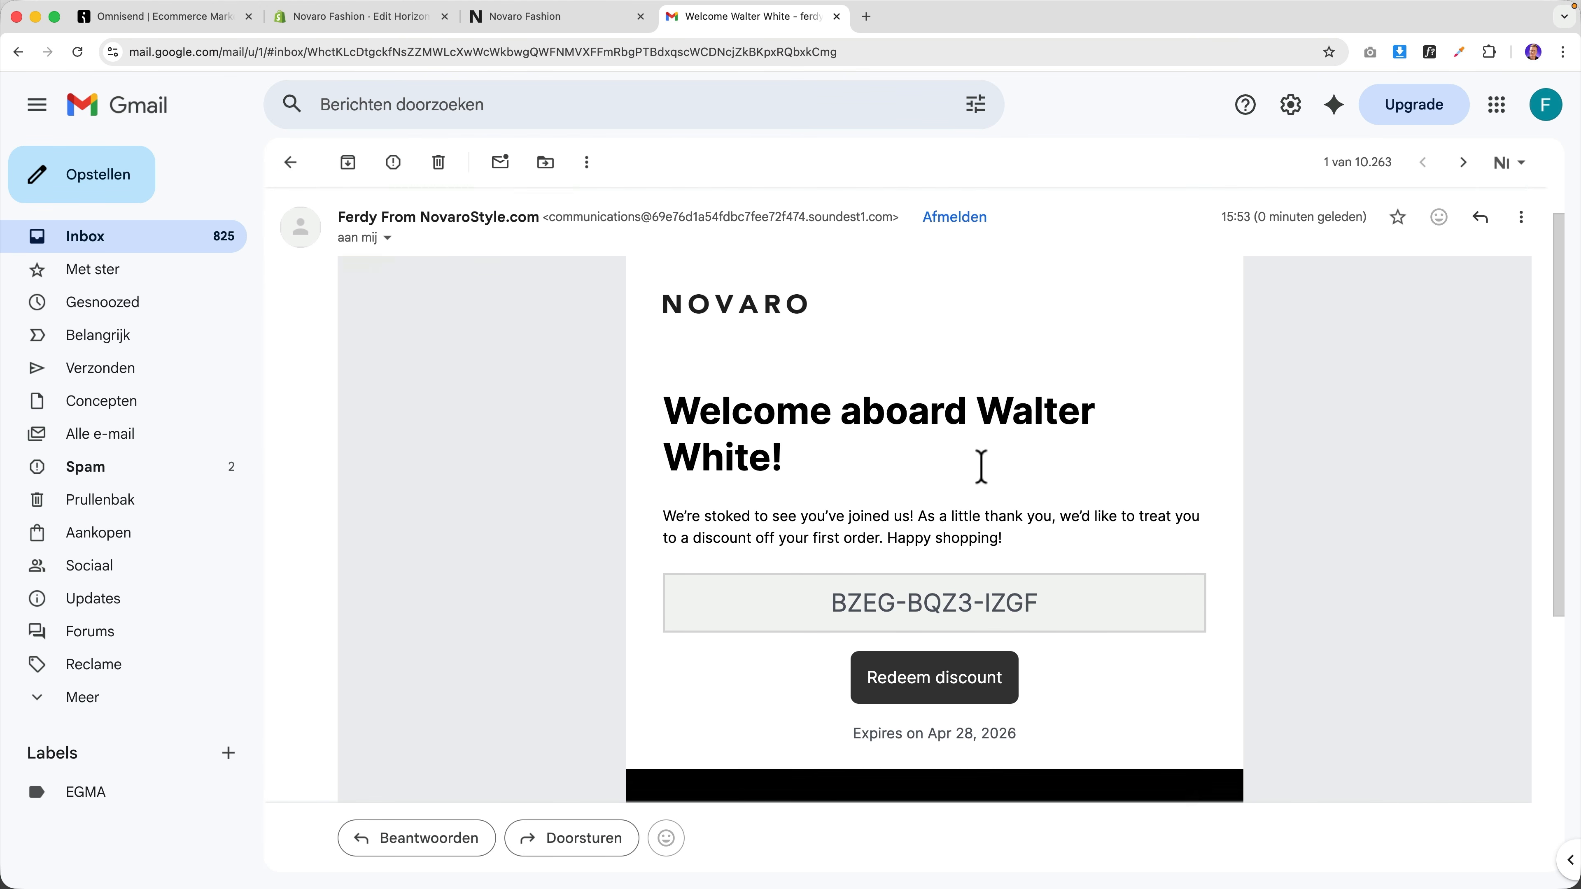
pyautogui.moveTo(825, 503); pyautogui.dragTo(1090, 509)
pyautogui.press('super+c')
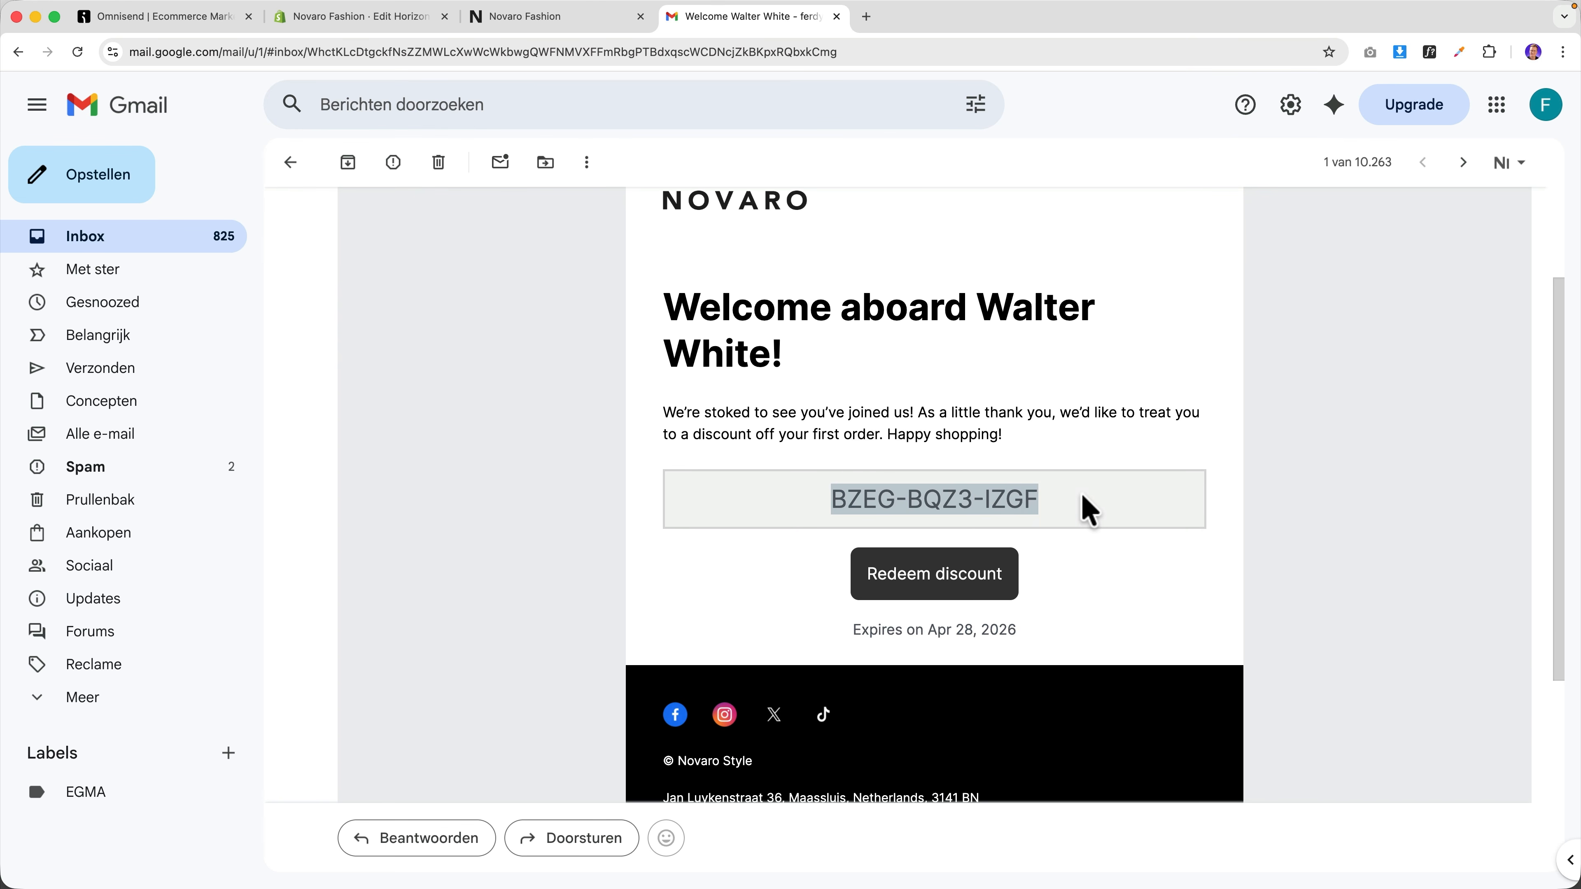
pyautogui.click(1075, 540)
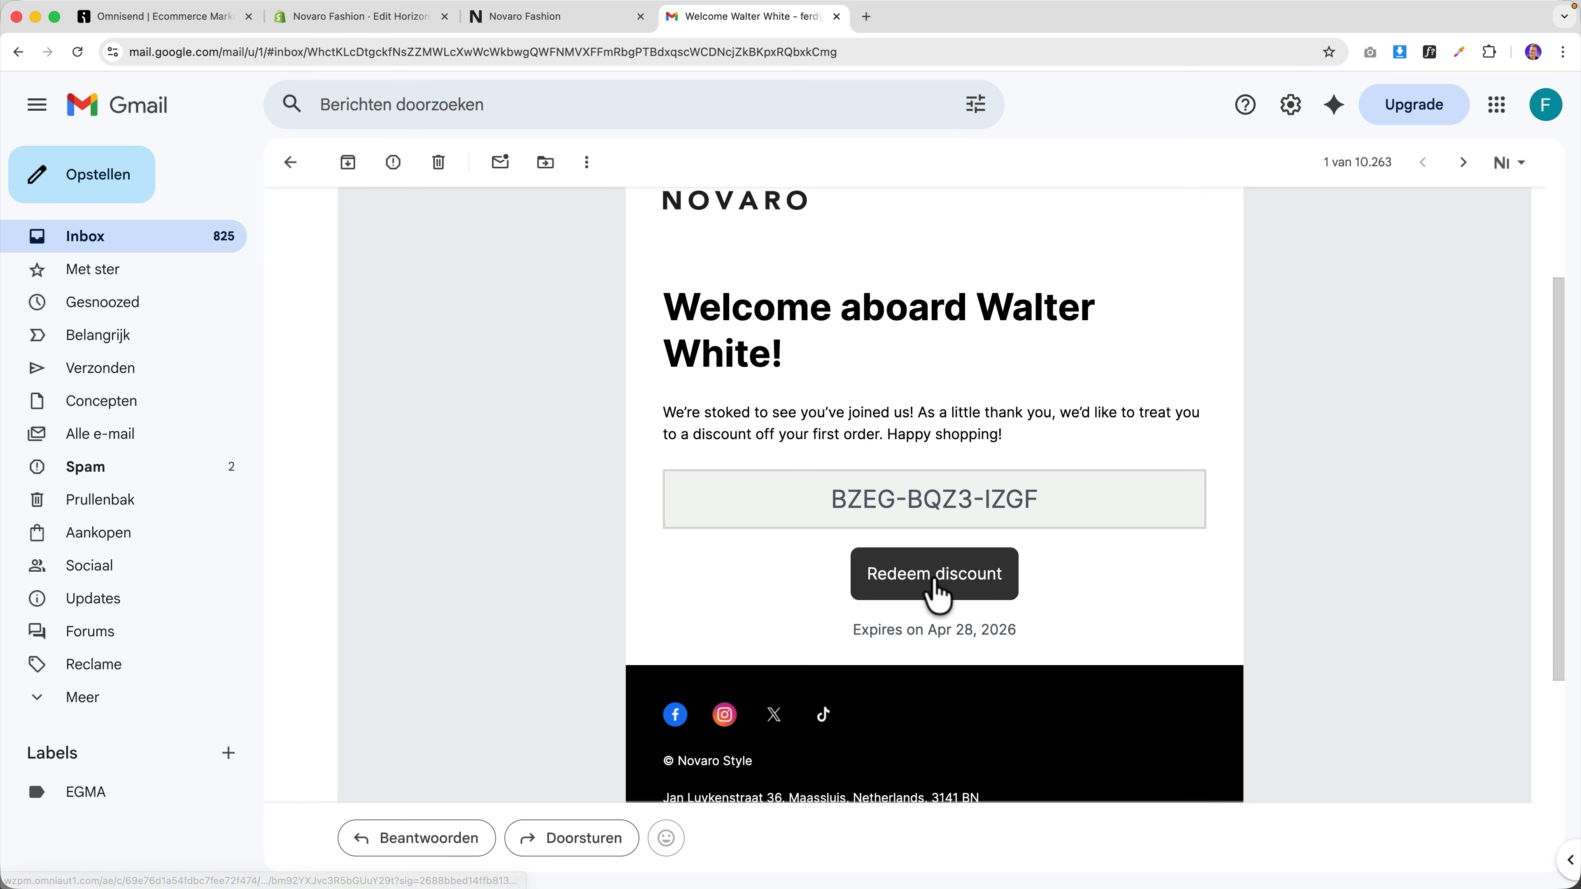
# Follow Redeem discount to the storefront and open the Butcher of Blue Jack product page.
pyautogui.click(935, 593)
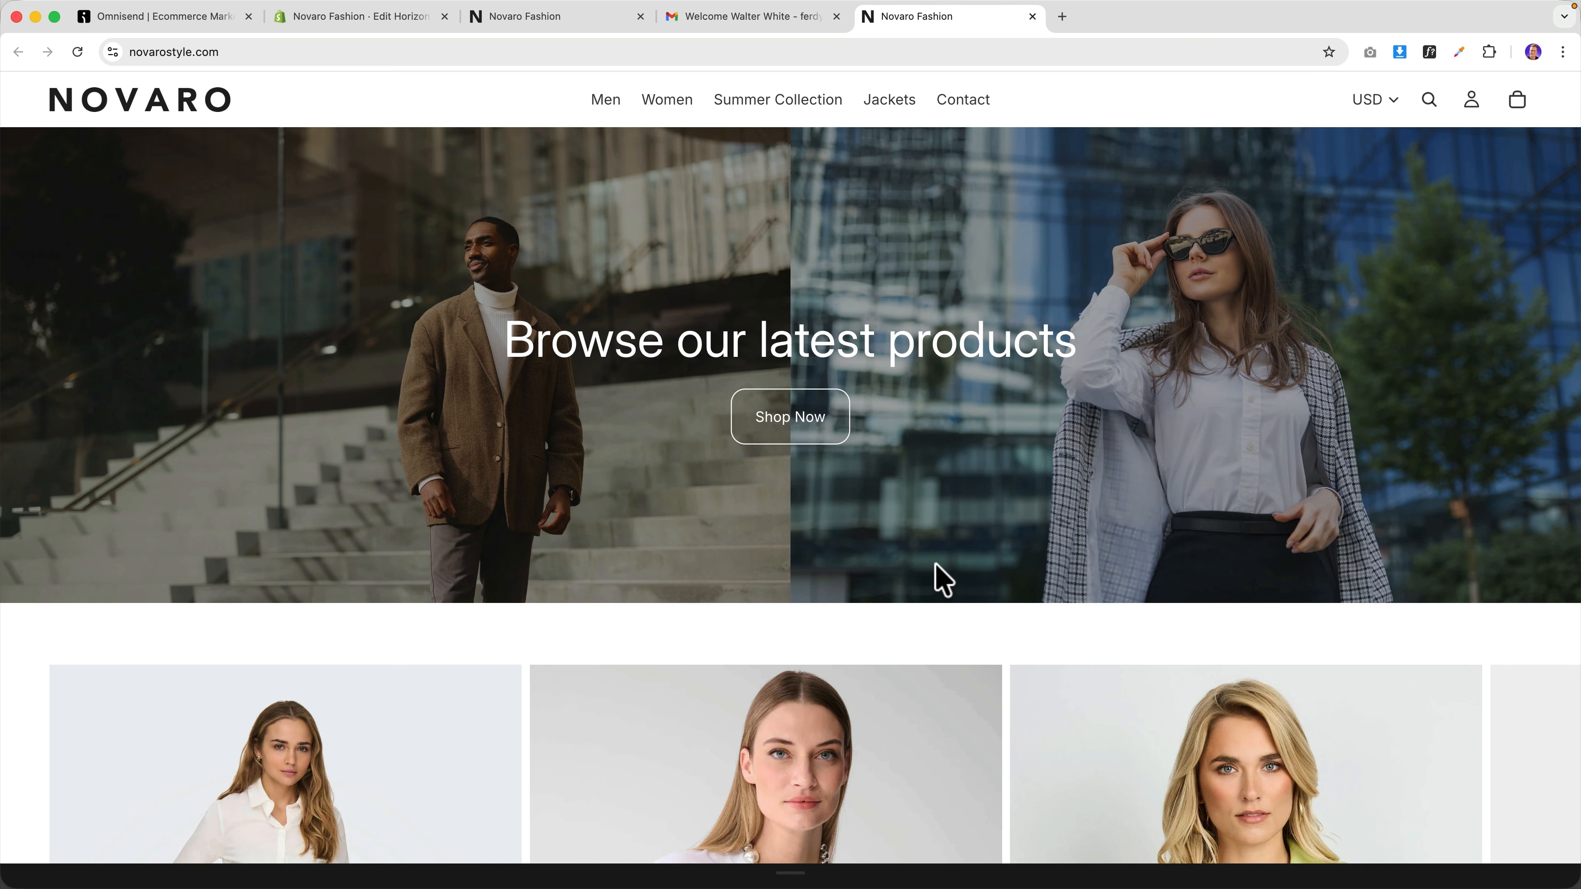
pyautogui.scroll(-15, 942, 580)
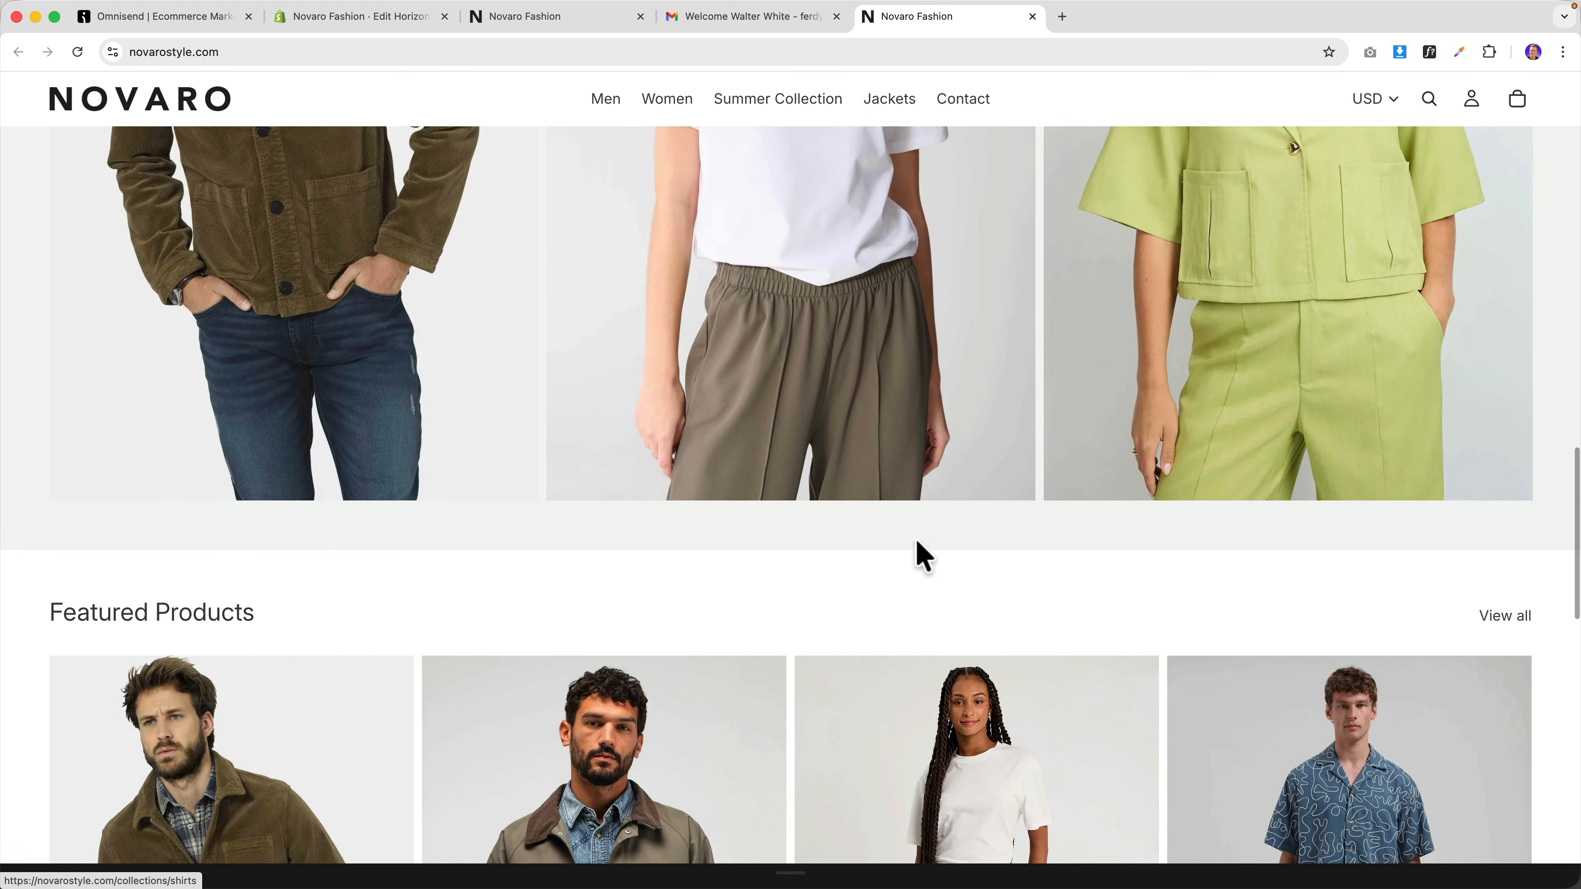
pyautogui.scroll(-5, 918, 551)
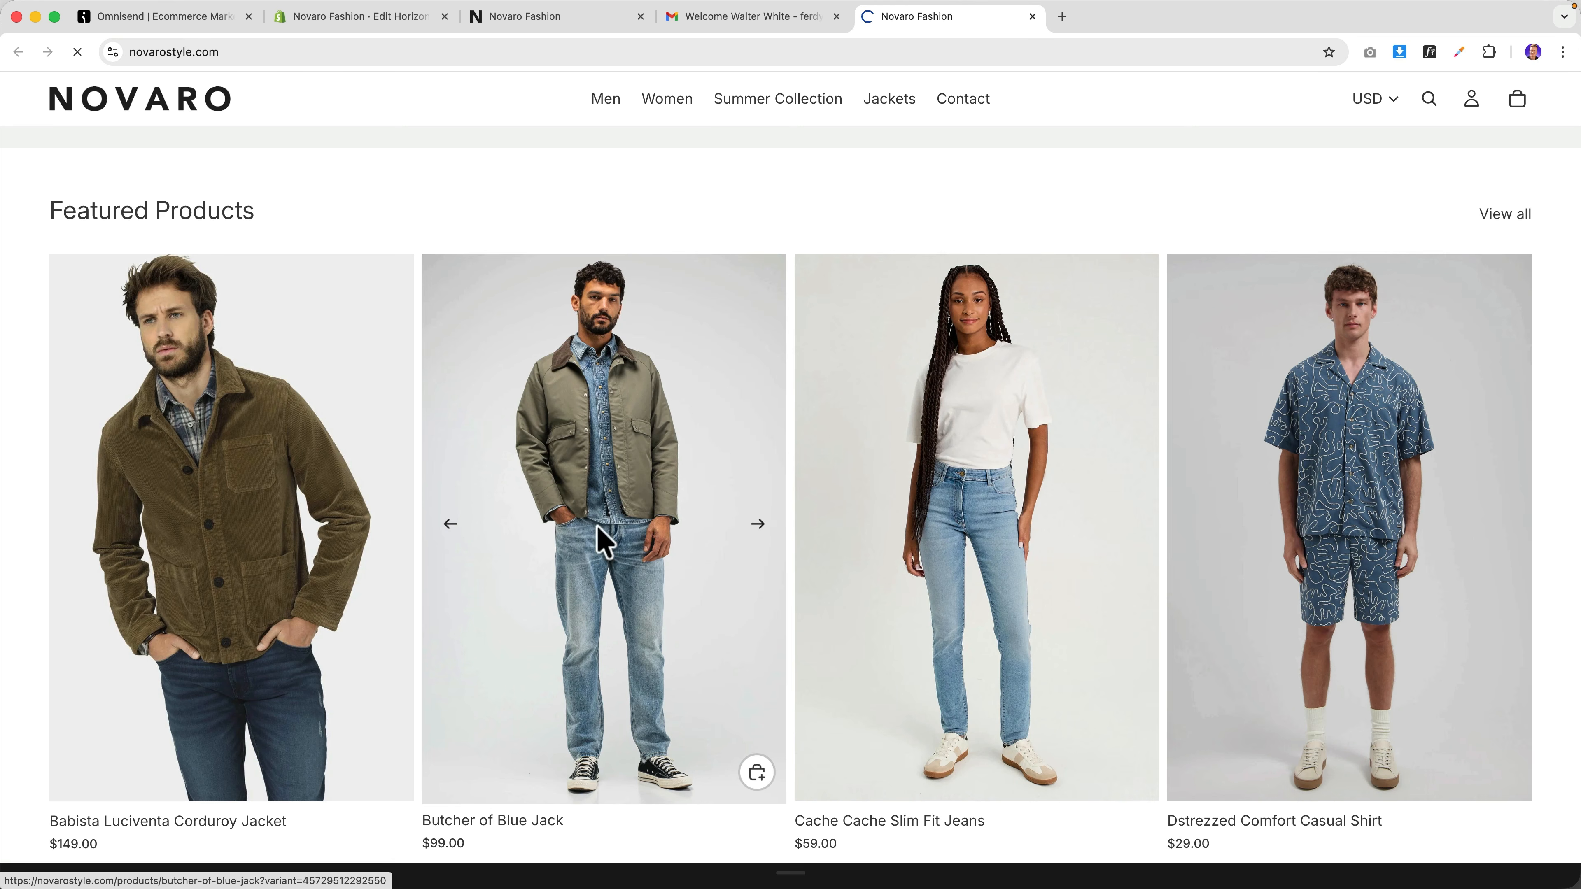
pyautogui.click(601, 541)
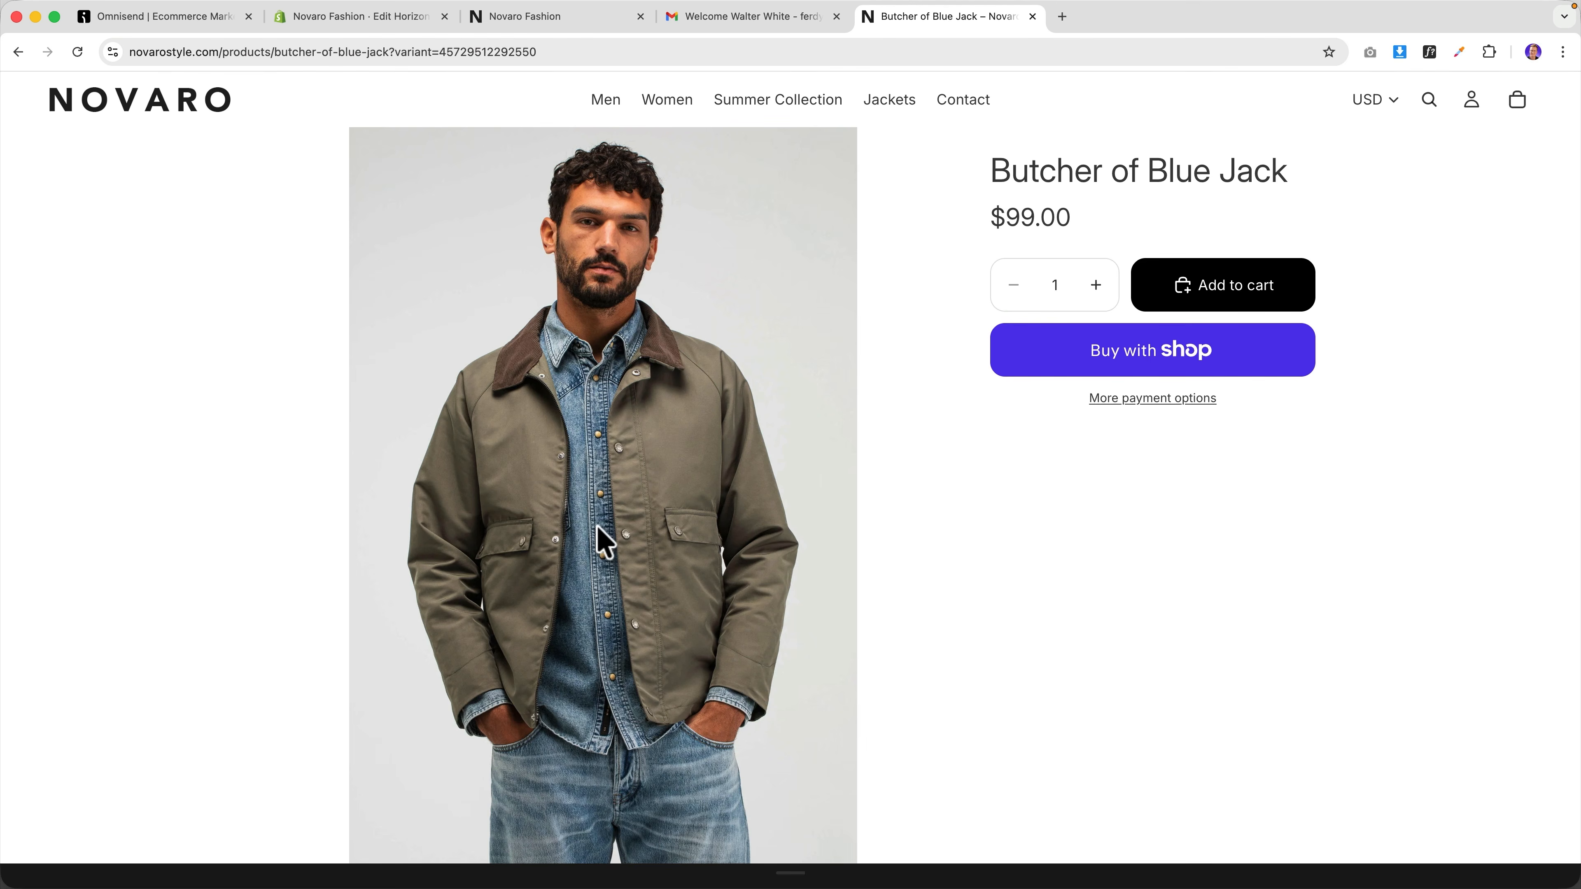
# Add the Butcher of Blue Jack to the cart, check out, and apply the pasted discount code.
pyautogui.click(1245, 286)
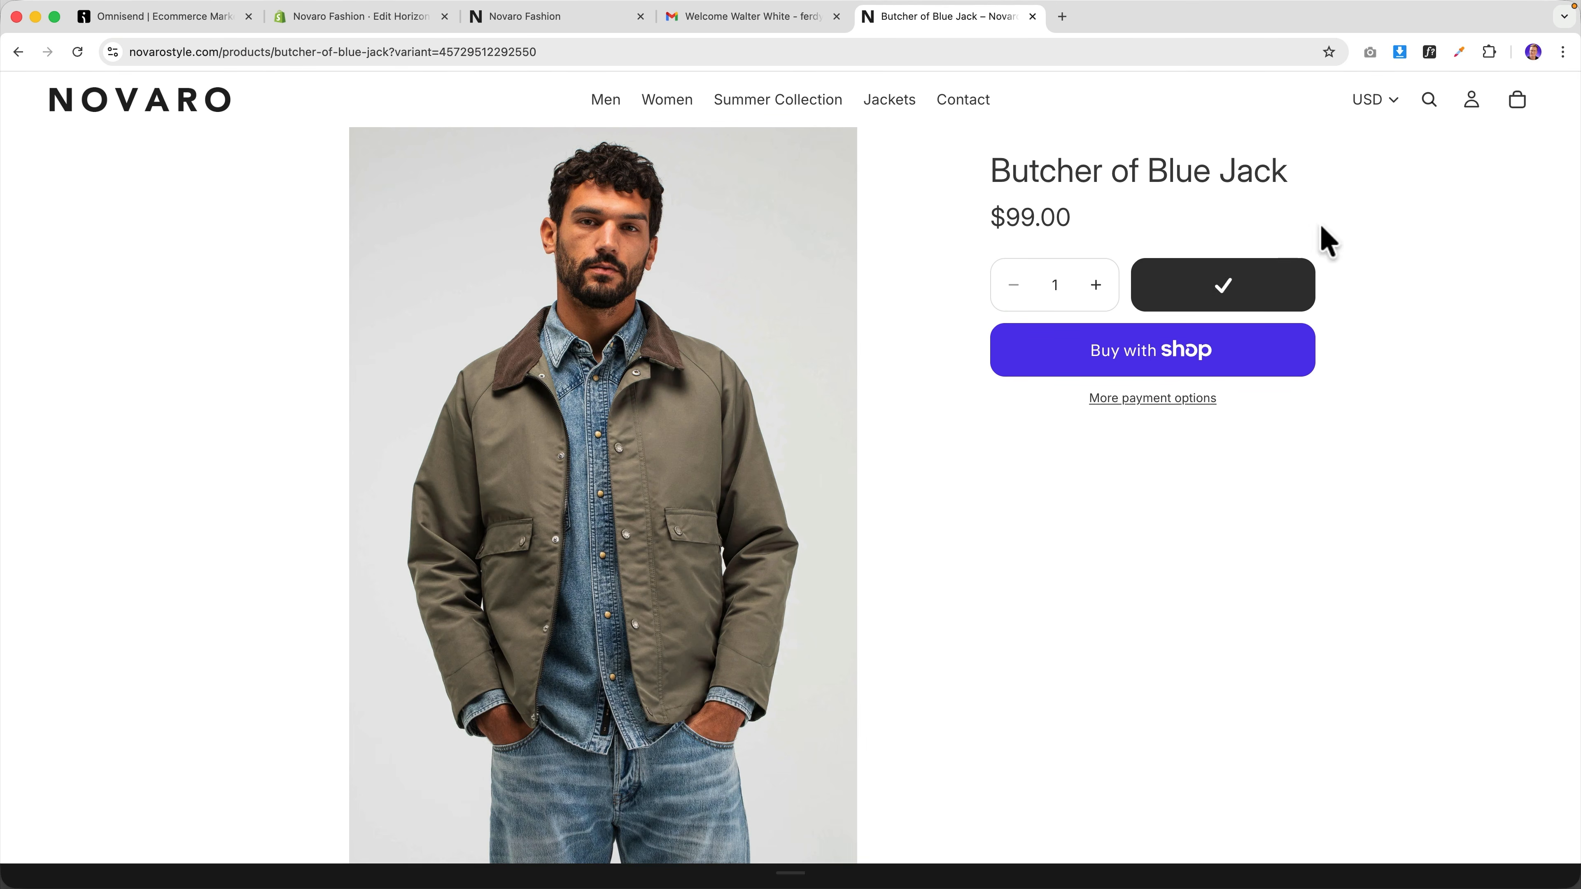
pyautogui.click(1517, 103)
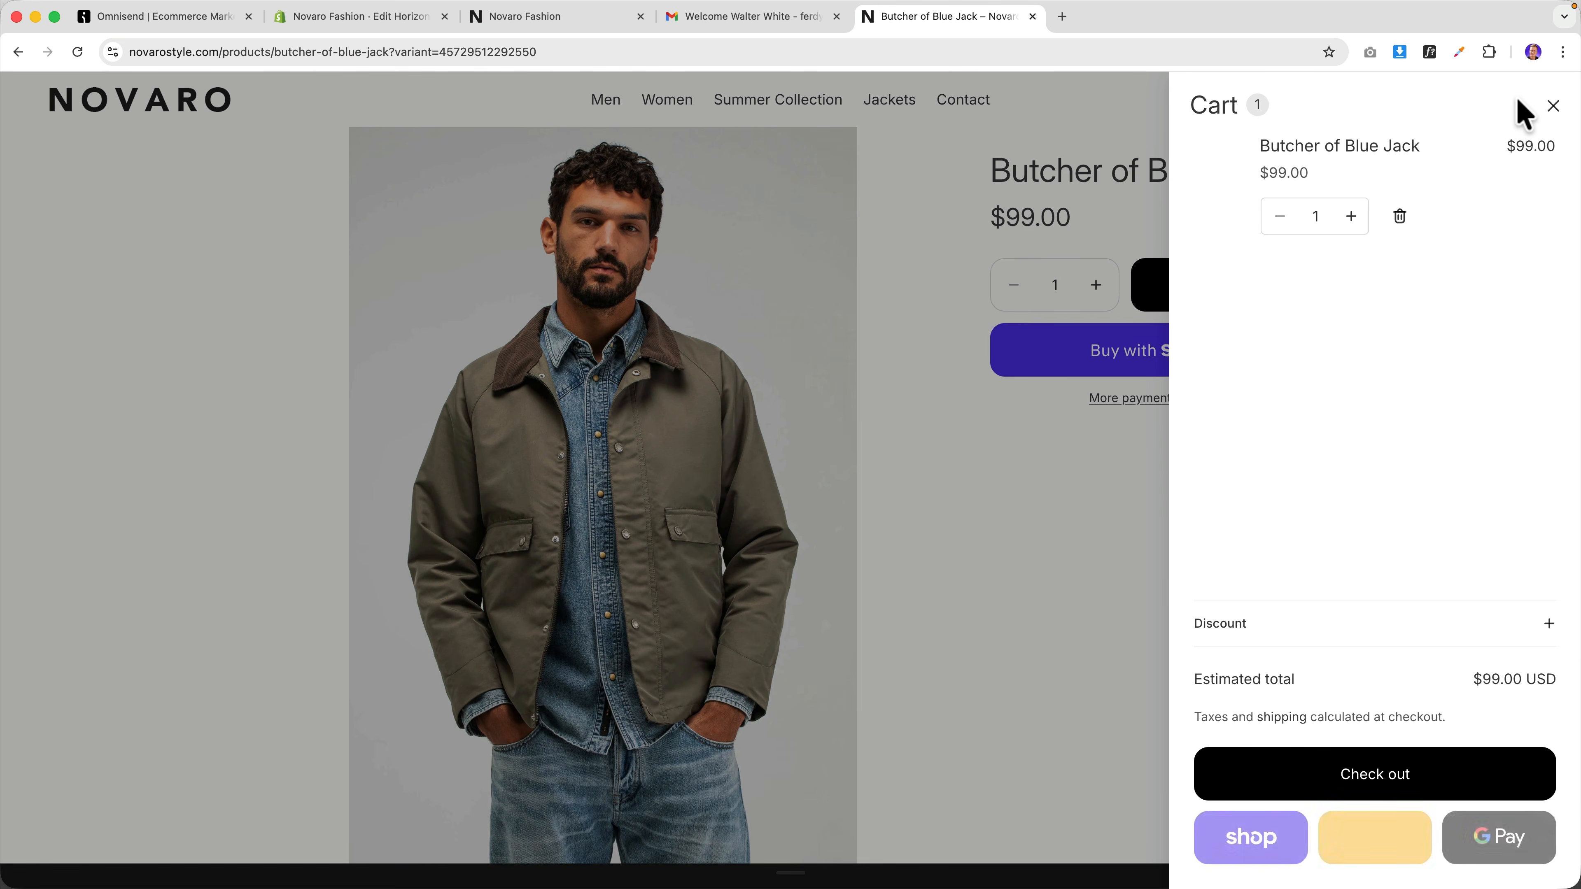
pyautogui.click(1377, 784)
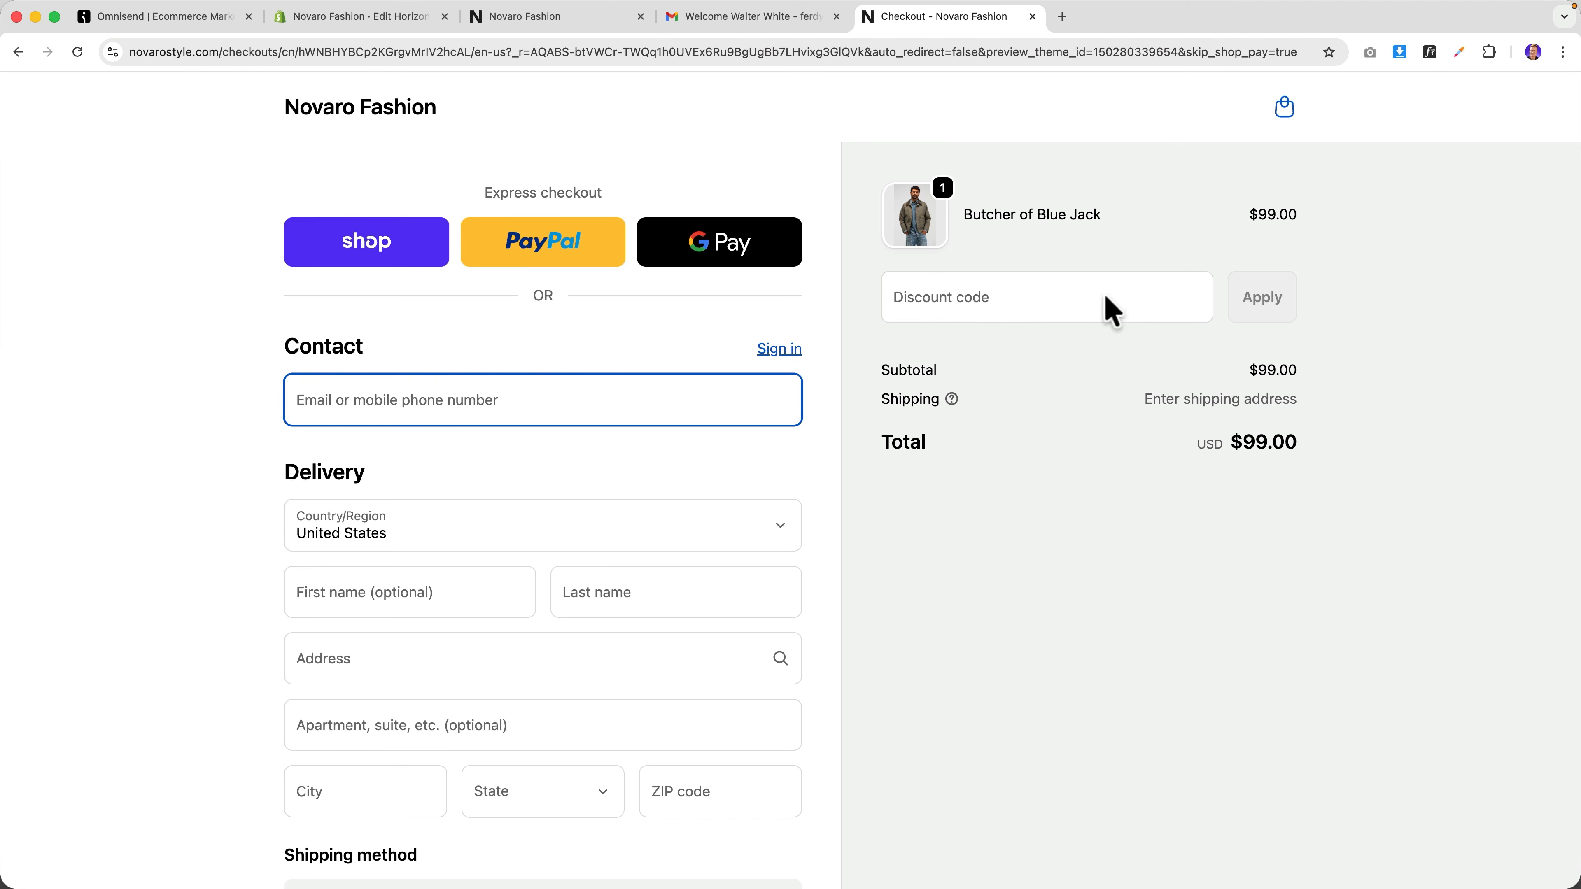
pyautogui.click(1062, 296)
pyautogui.press('super+v')
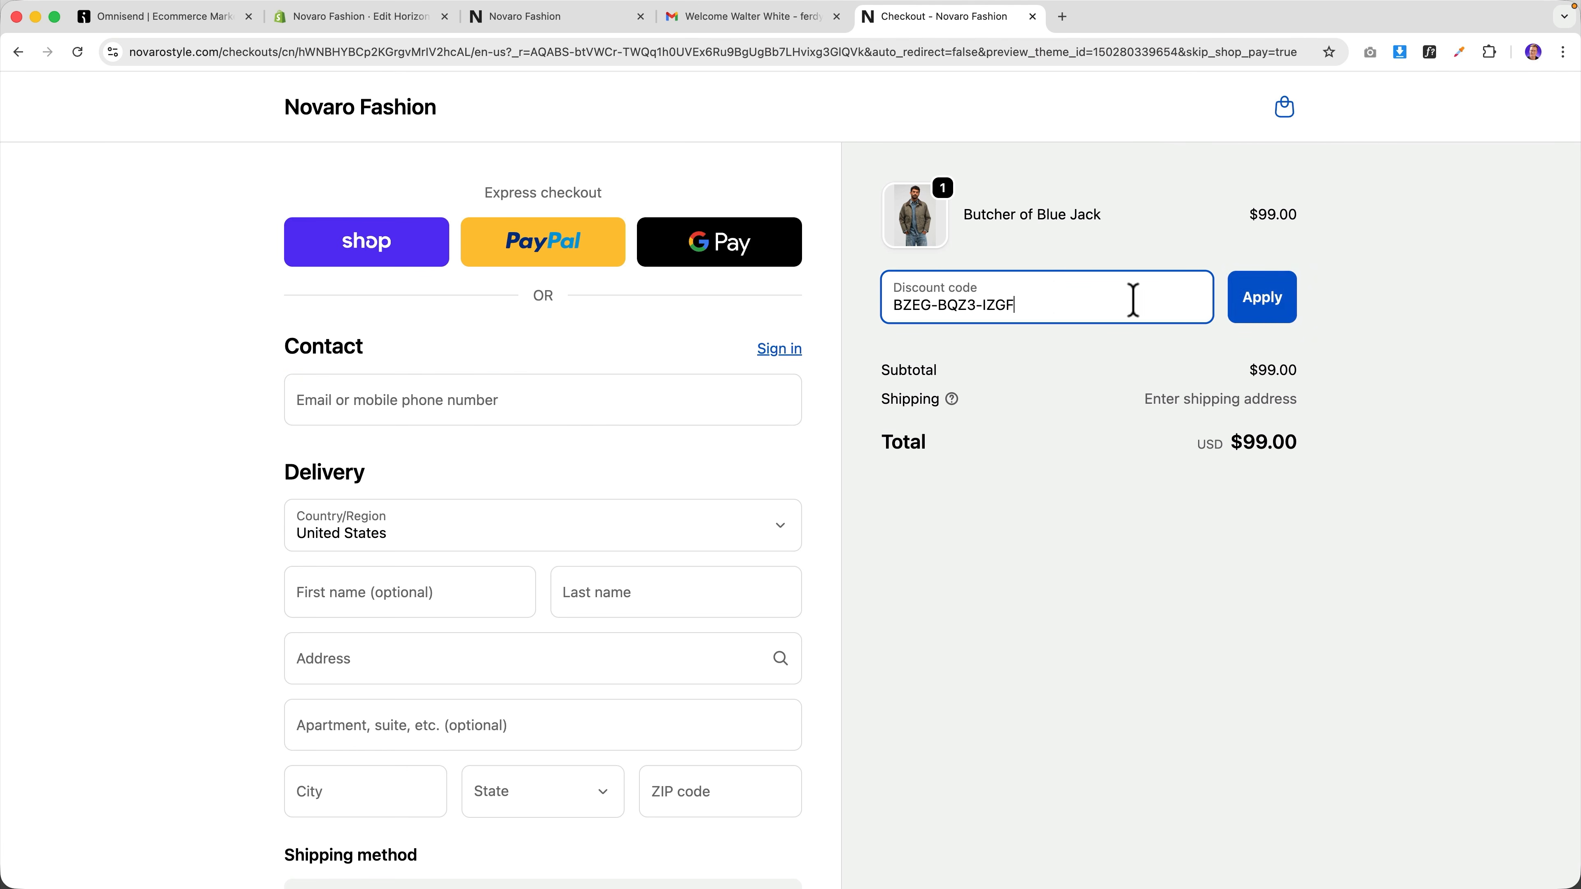
pyautogui.click(1263, 315)
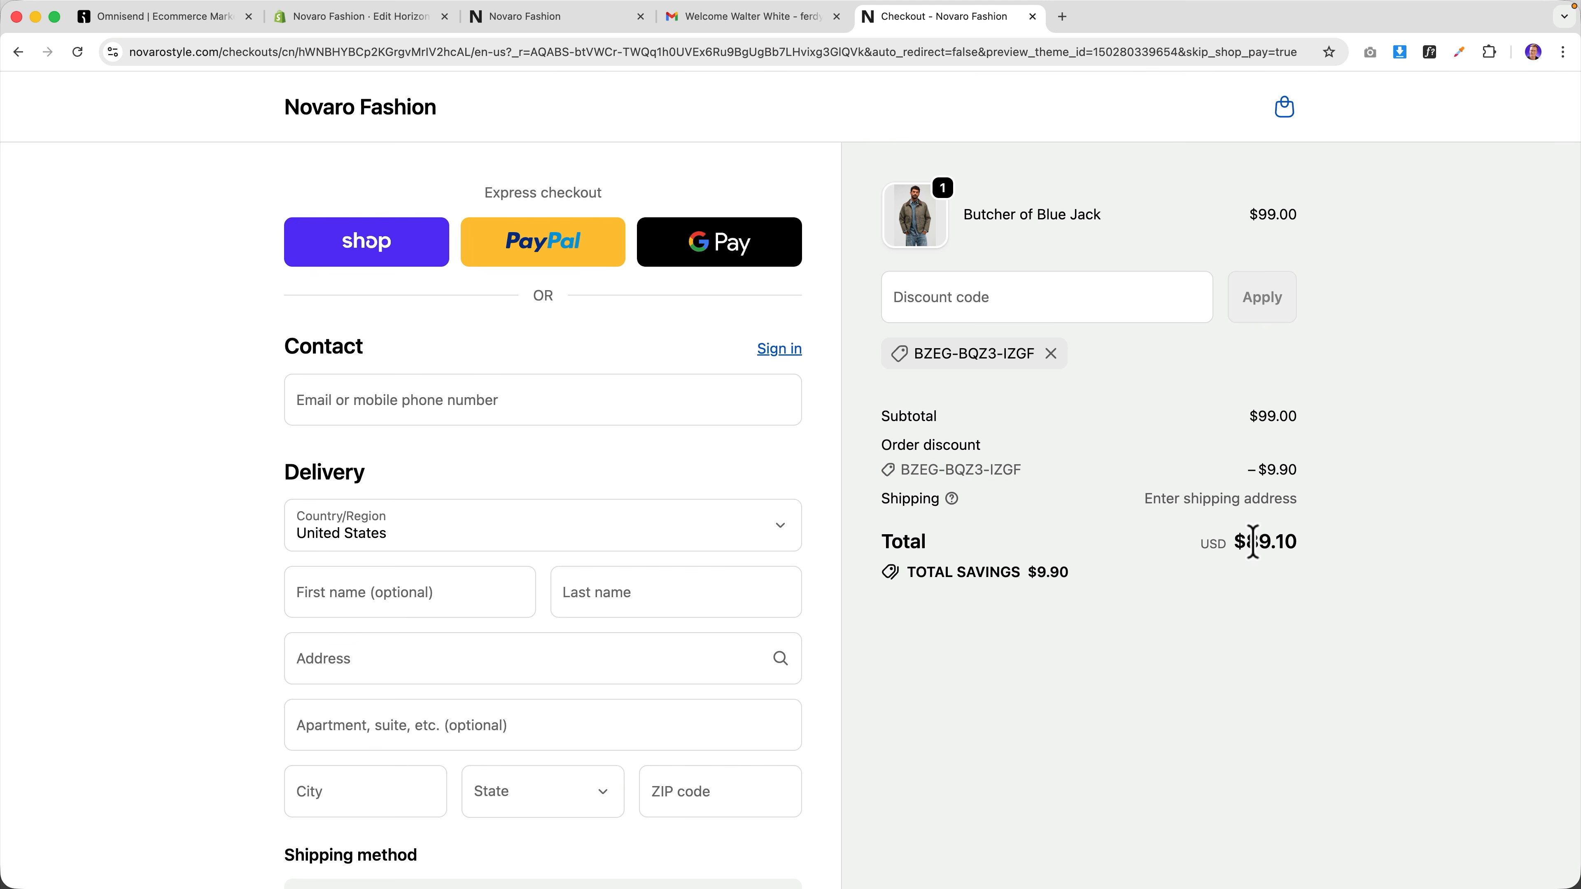
# Fill in the delivery details, choose Cash on Delivery, and complete the $89.10 order.
pyautogui.scroll(-5, 864, 654)
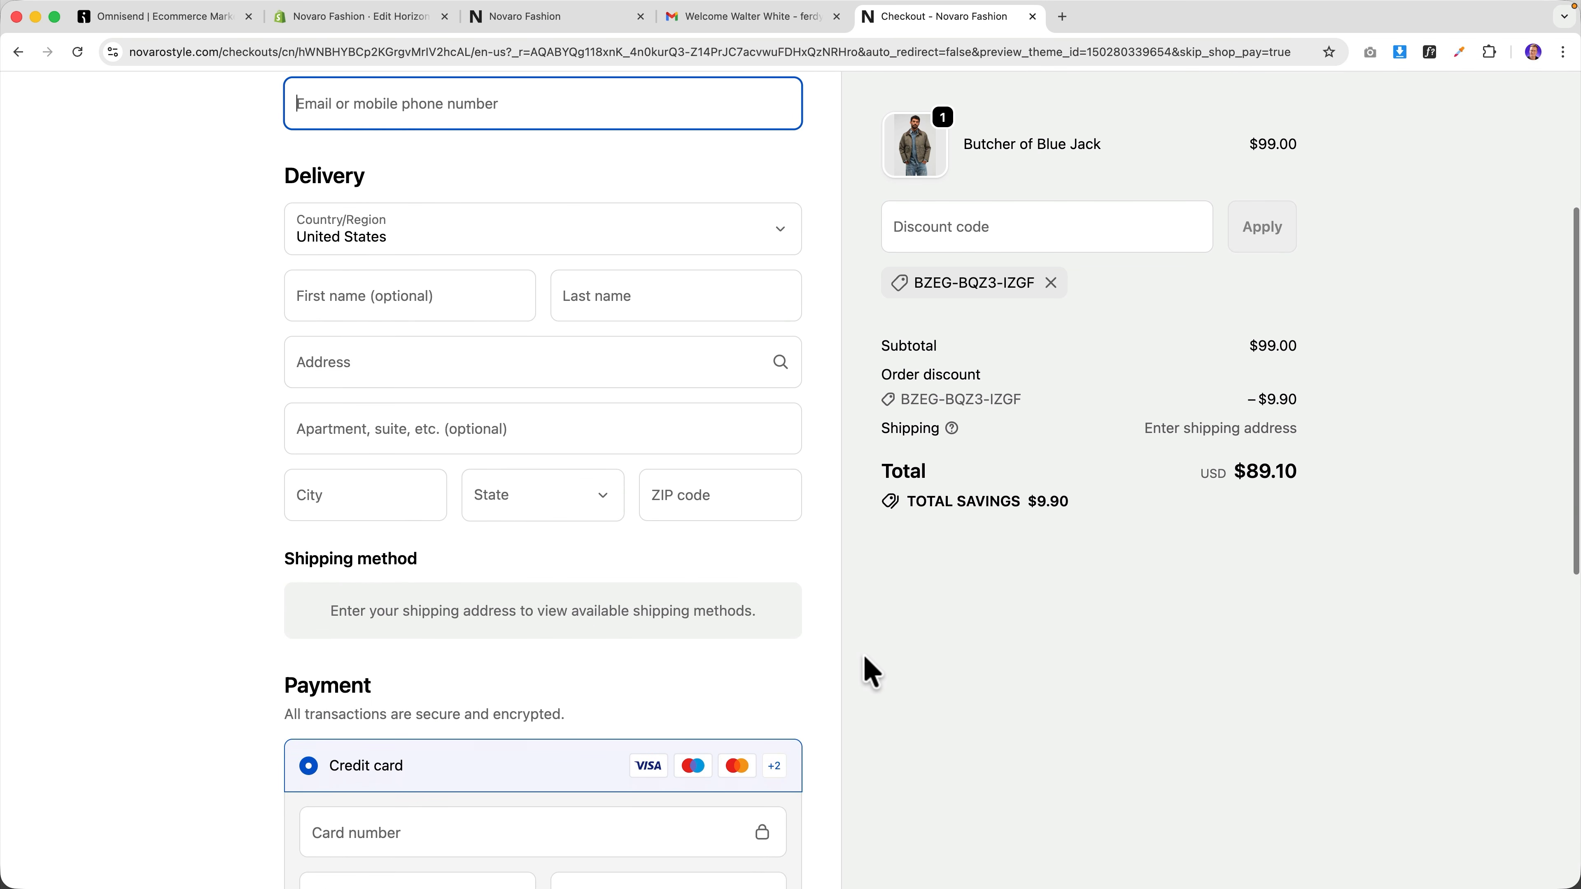
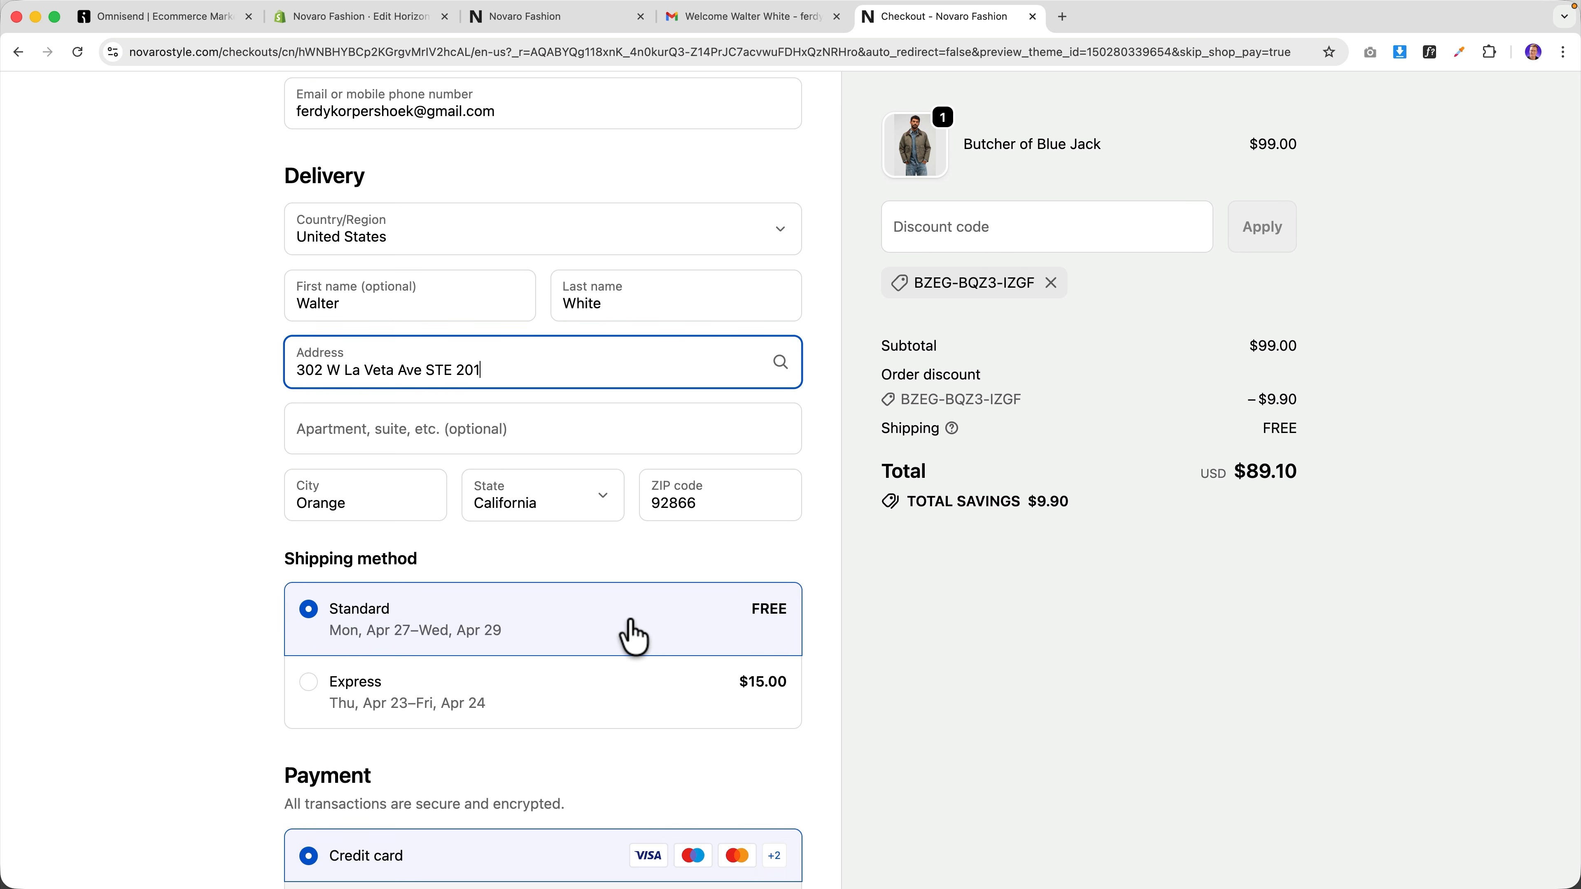
pyautogui.scroll(-4, 631, 620)
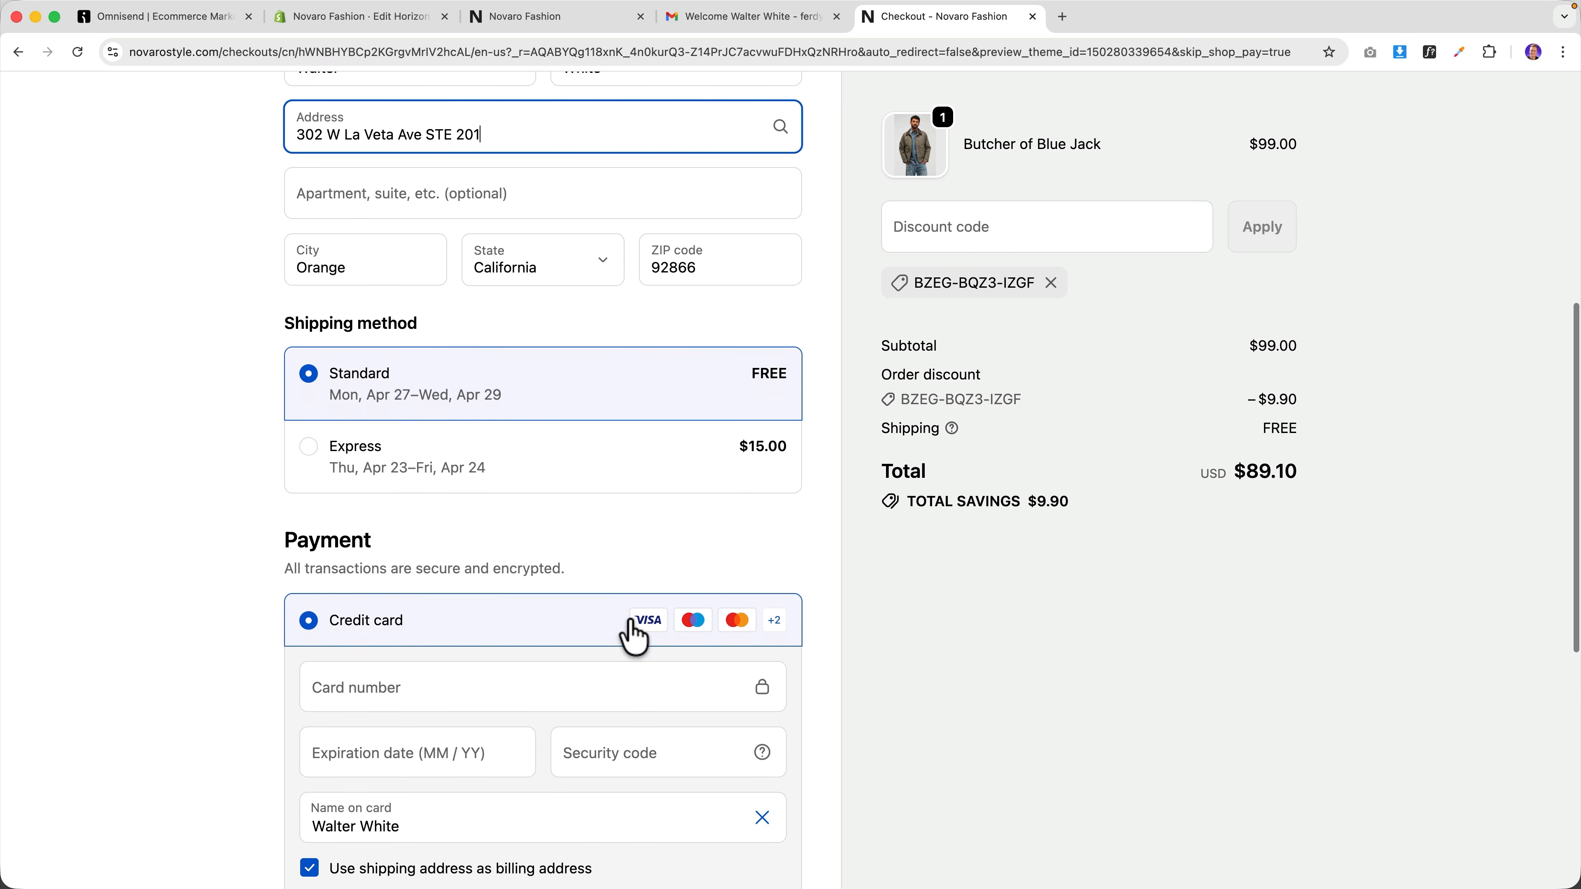
pyautogui.scroll(-4, 634, 635)
pyautogui.click(450, 747)
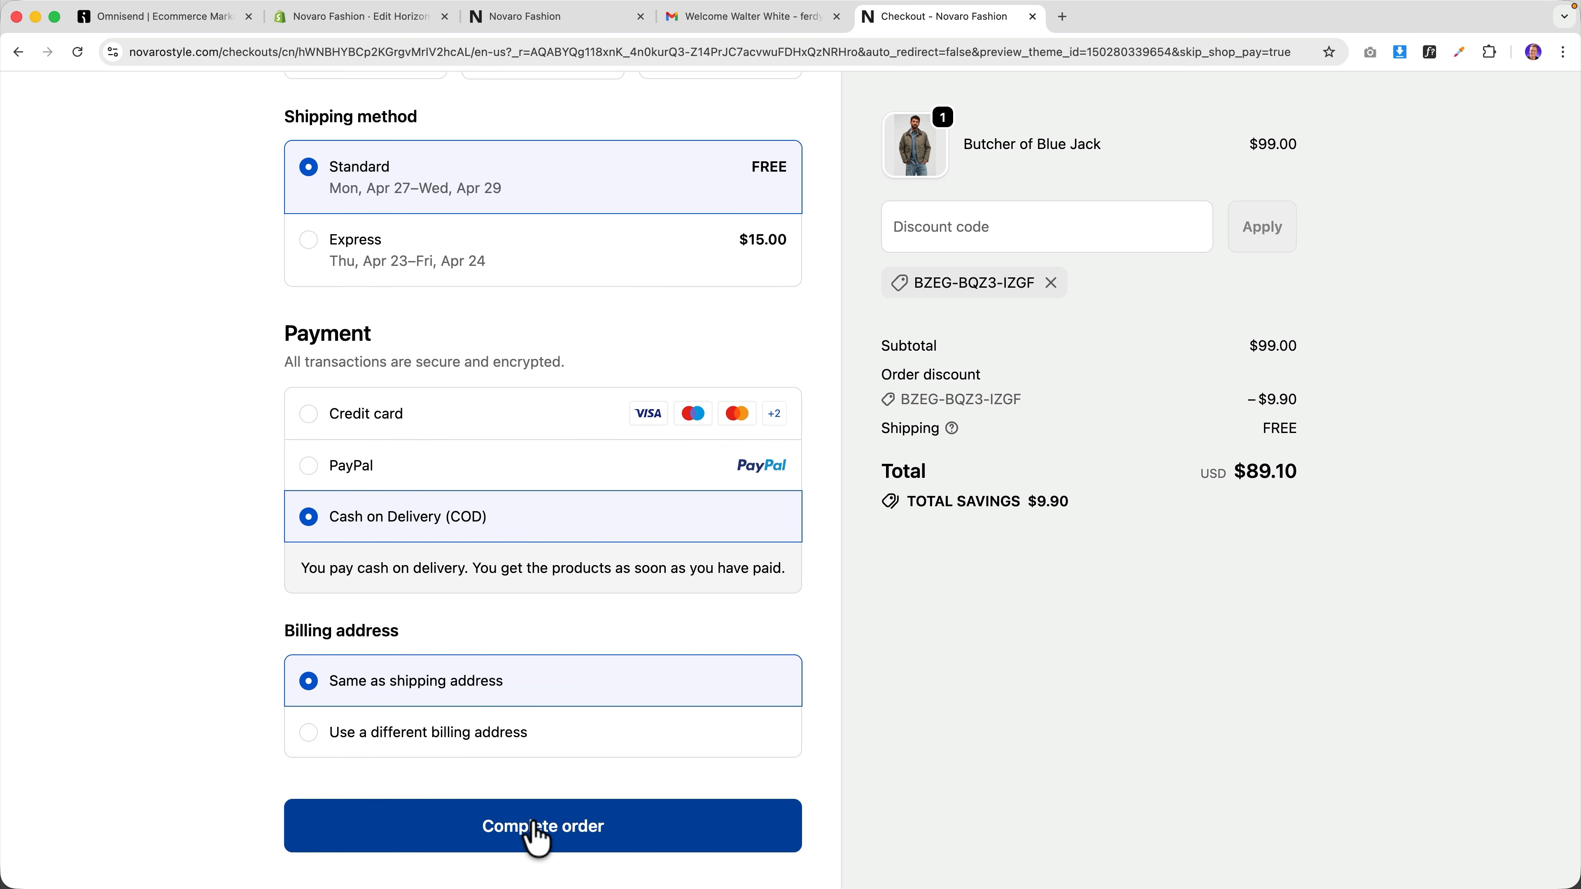
pyautogui.click(533, 824)
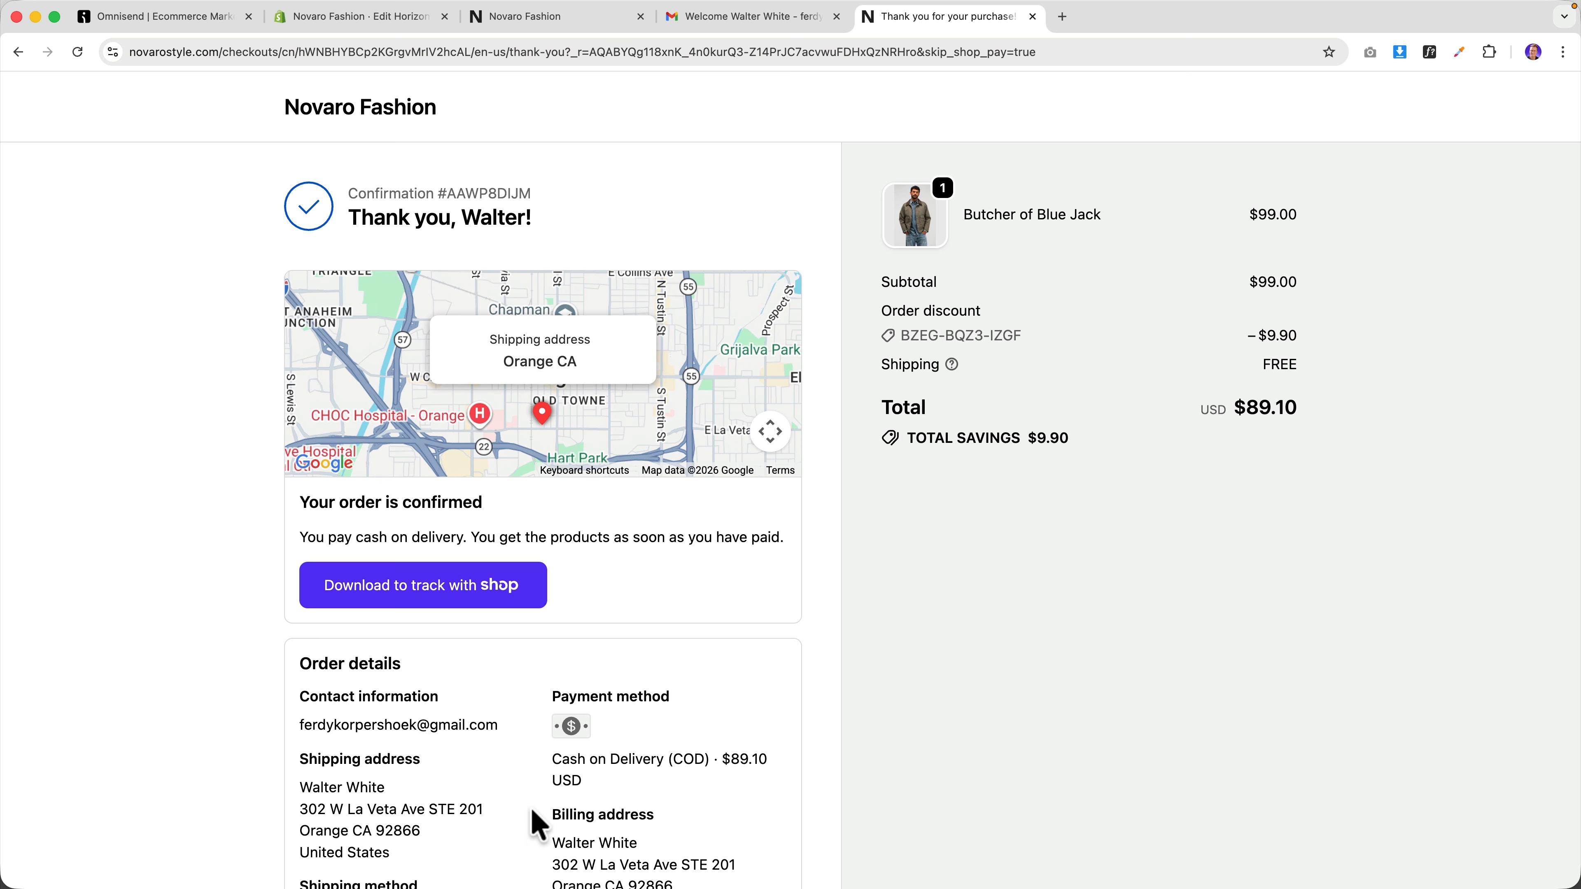
# Compare the order confirmation with Omnisend's dashboard overview, which credits €89.10 to Automation revenue.
pyautogui.click(188, 22)
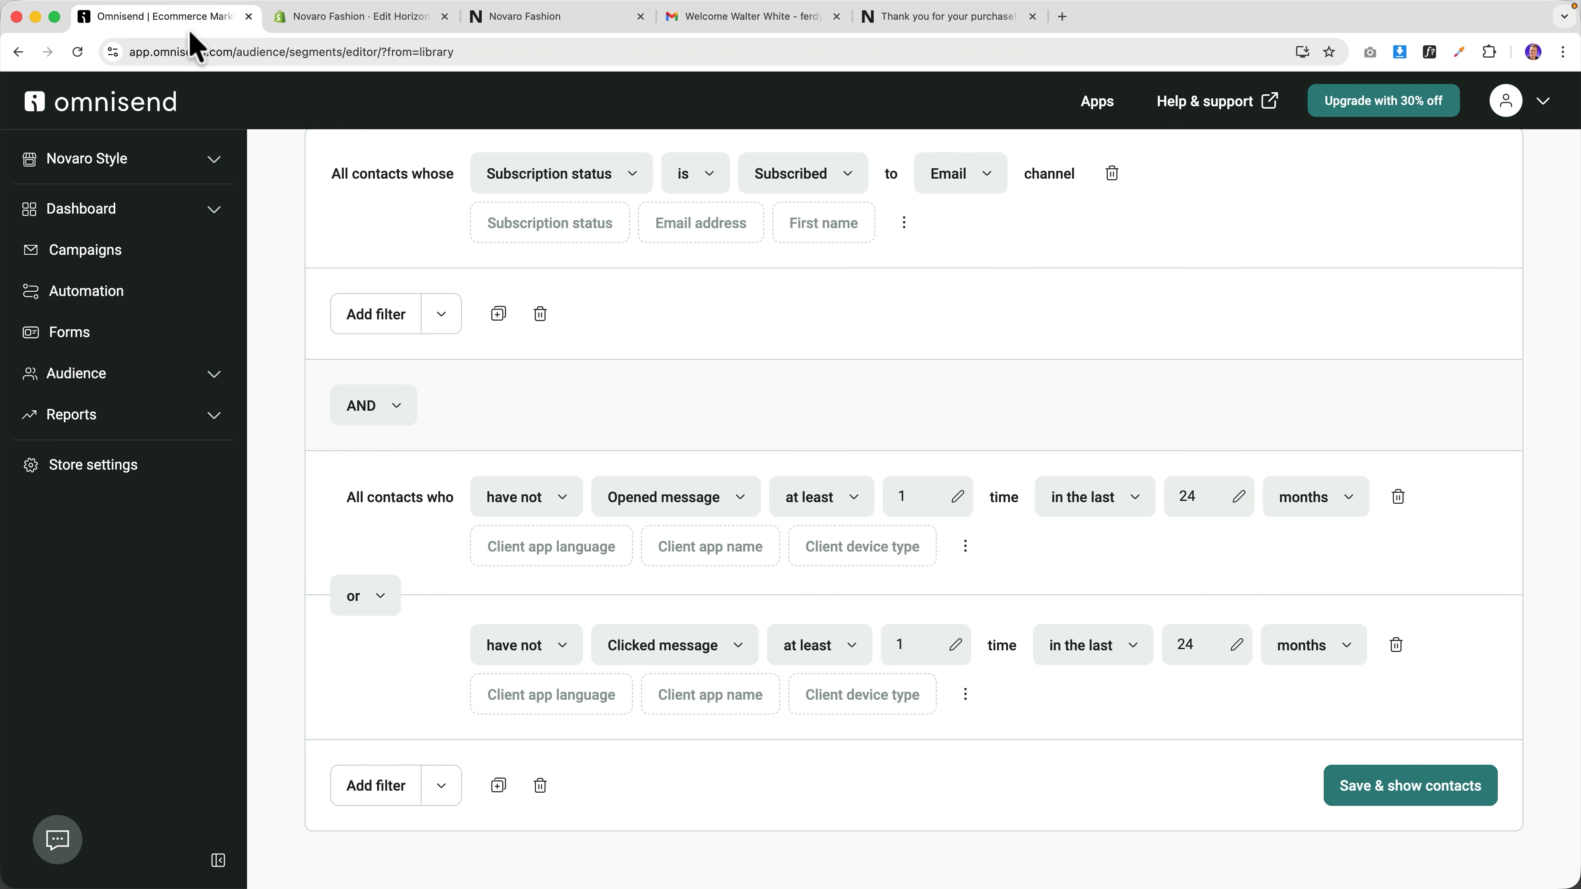
pyautogui.click(114, 218)
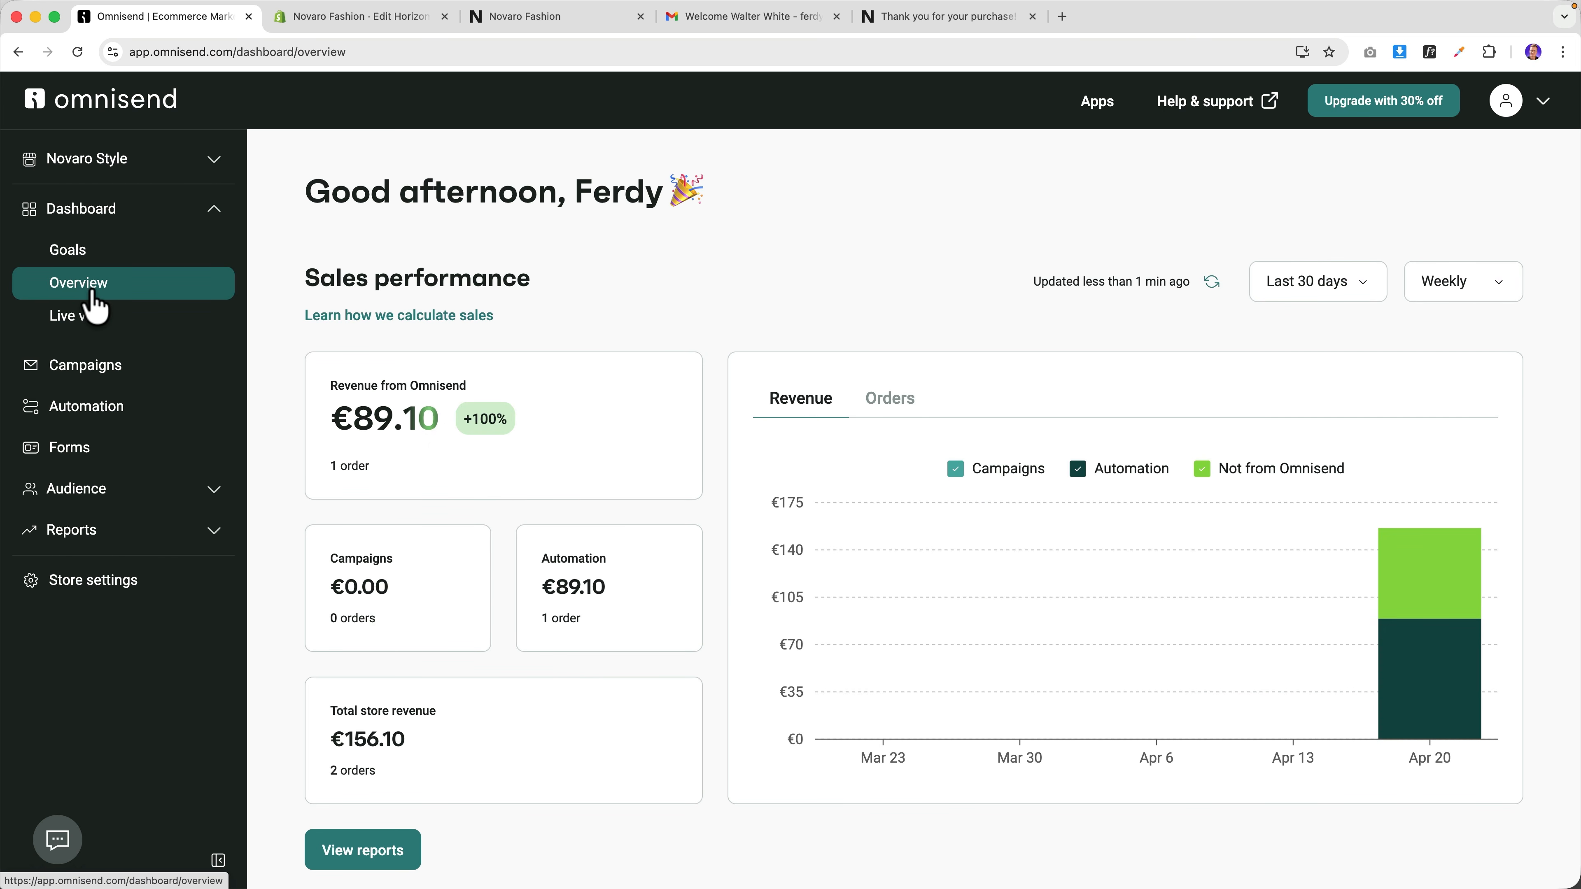
pyautogui.moveTo(1415, 696)
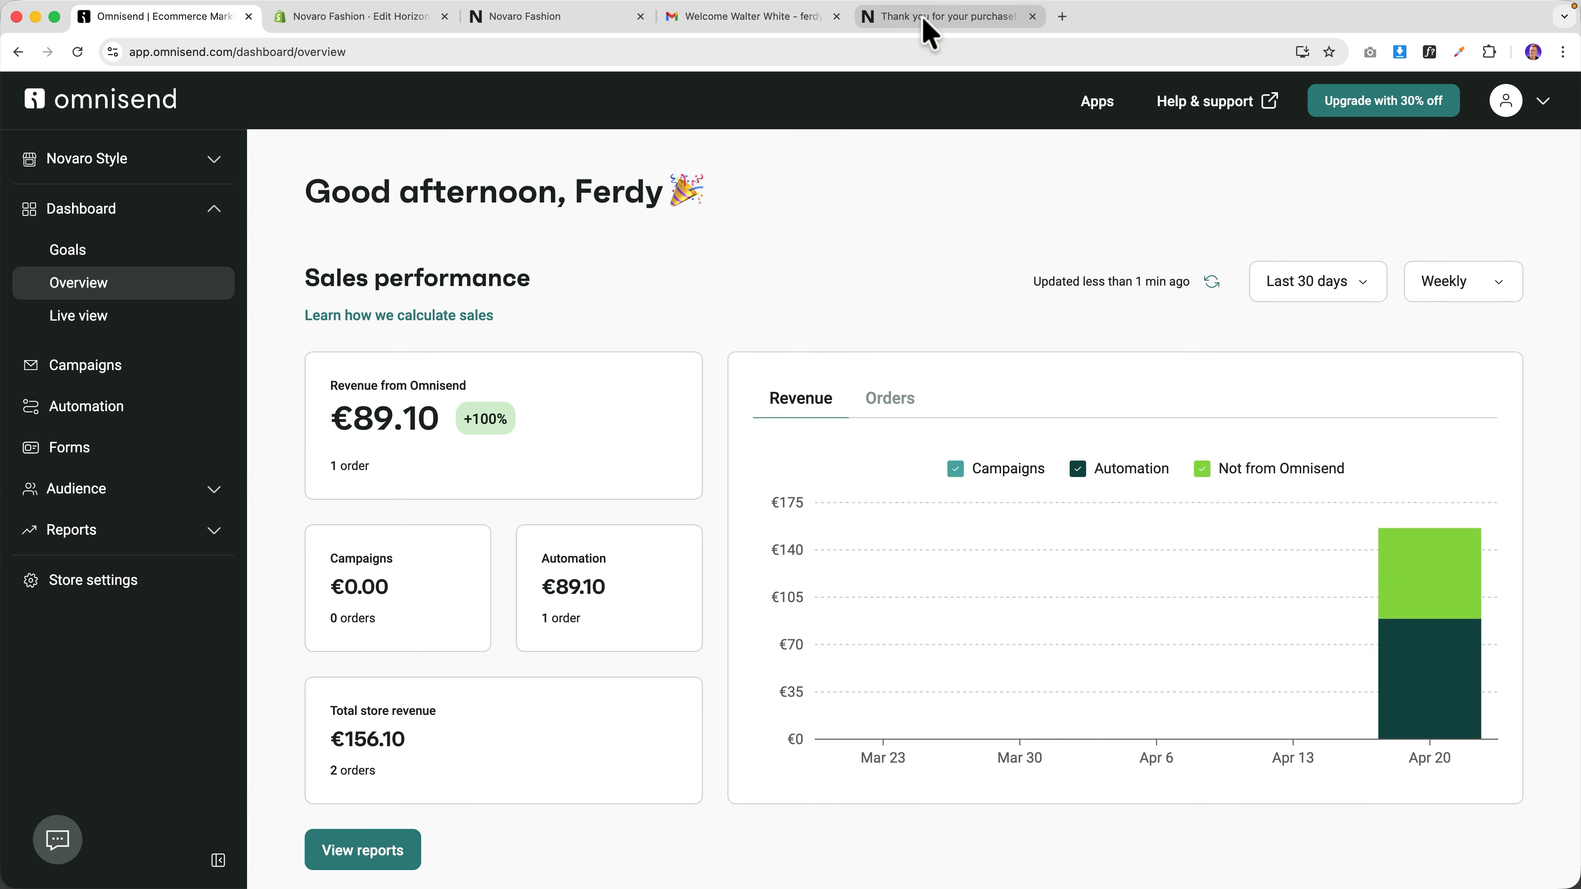
pyautogui.click(934, 19)
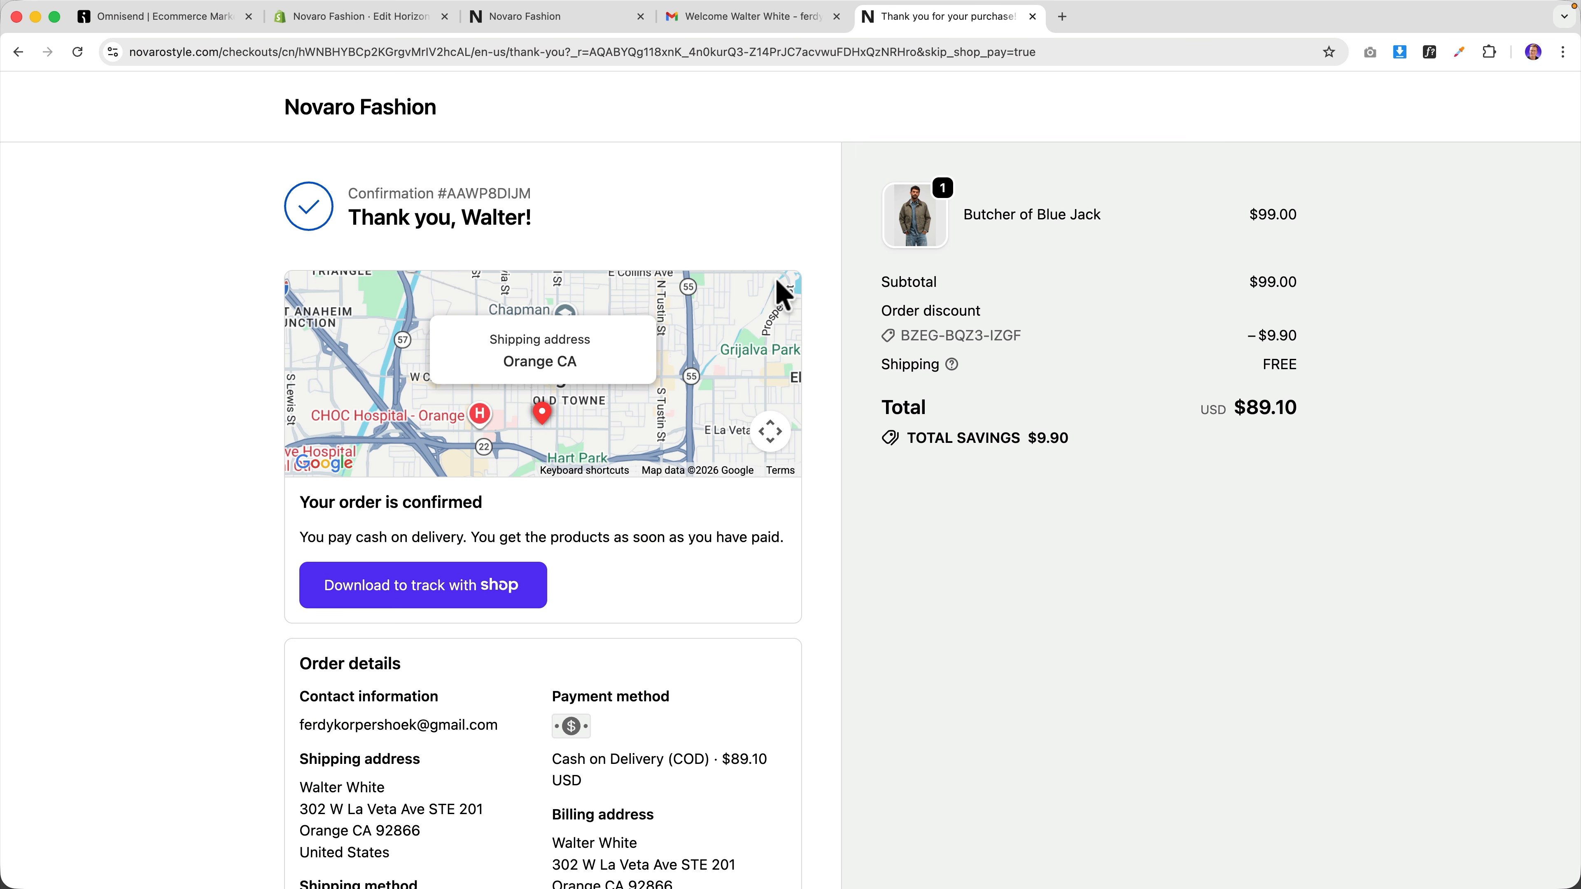
pyautogui.scroll(-5, 826, 448)
pyautogui.scroll(5, 828, 450)
pyautogui.click(221, 19)
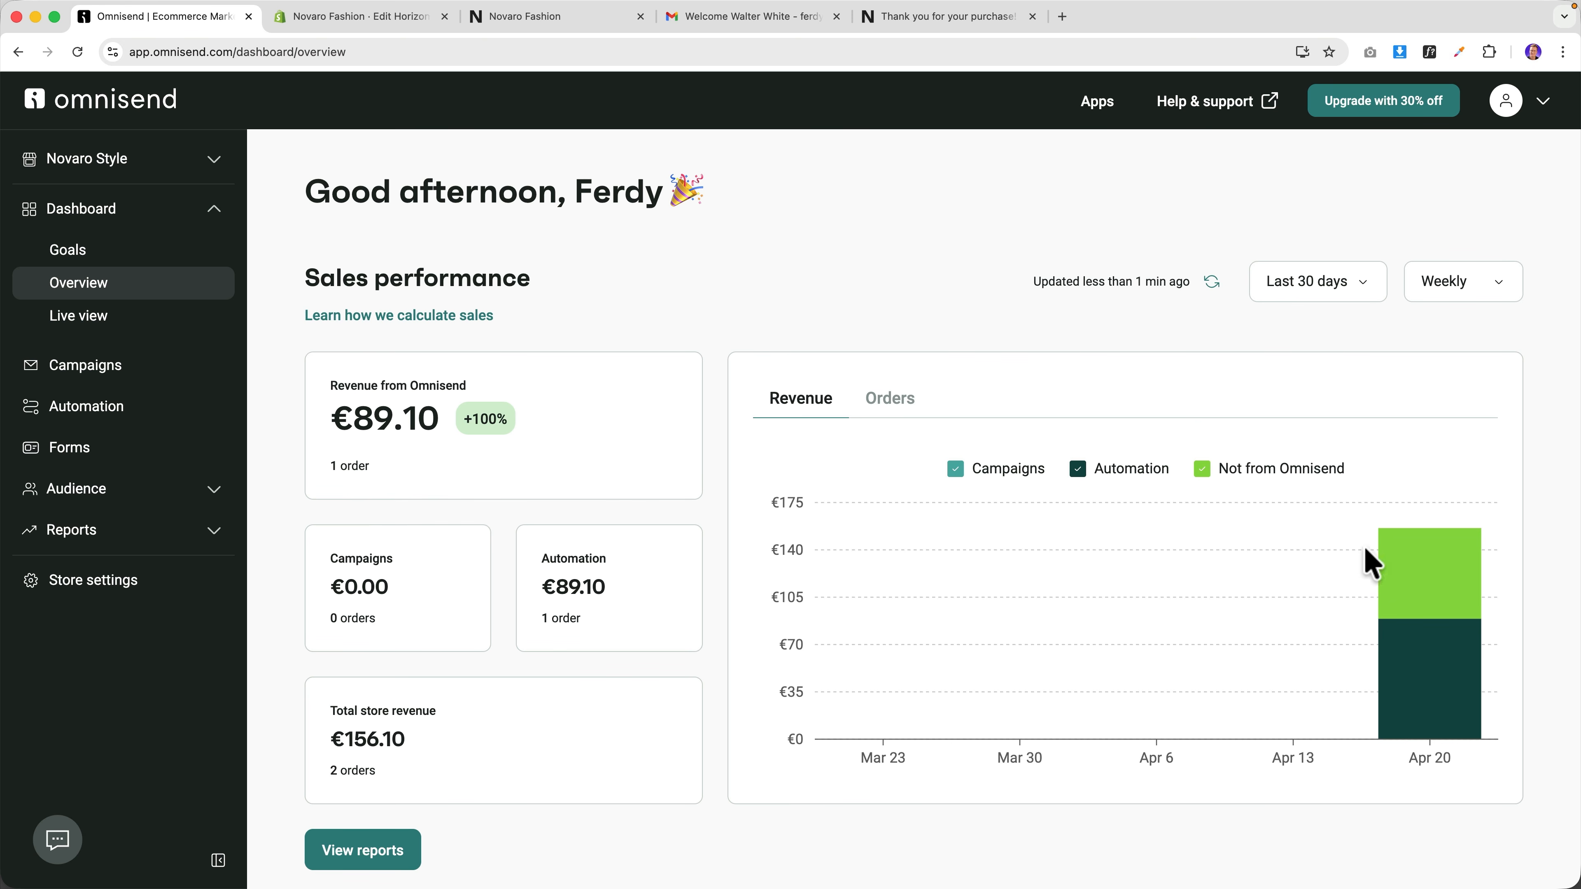
pyautogui.moveTo(1479, 674)
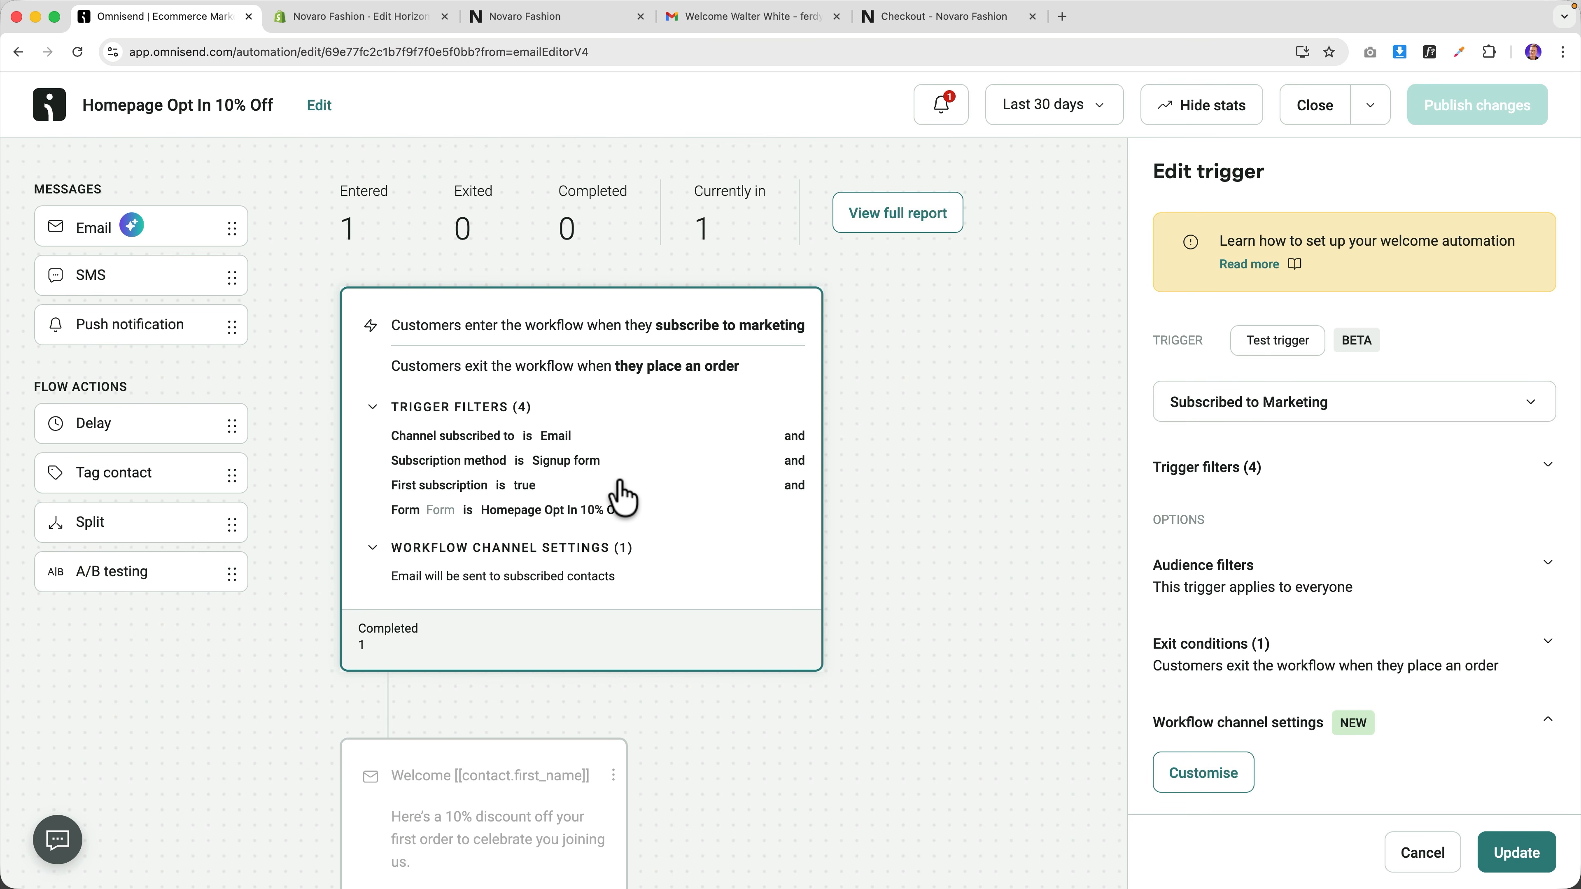
# Open the 'There's 10% off discount waiting for you' reminder email's content for editing.
pyautogui.scroll(-5, 551, 505)
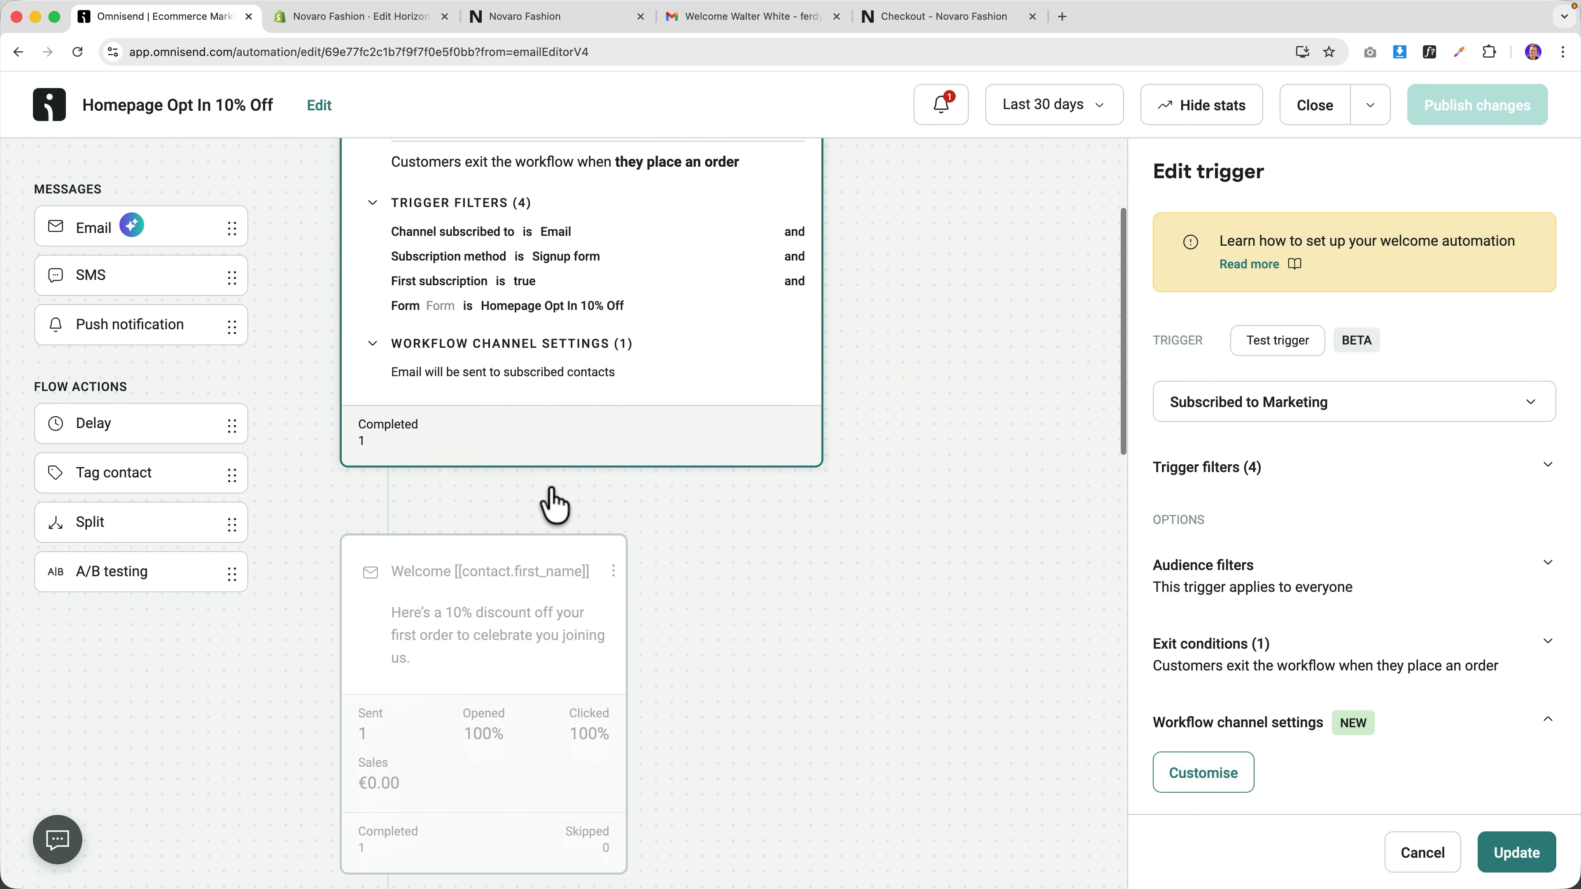
pyautogui.click(504, 540)
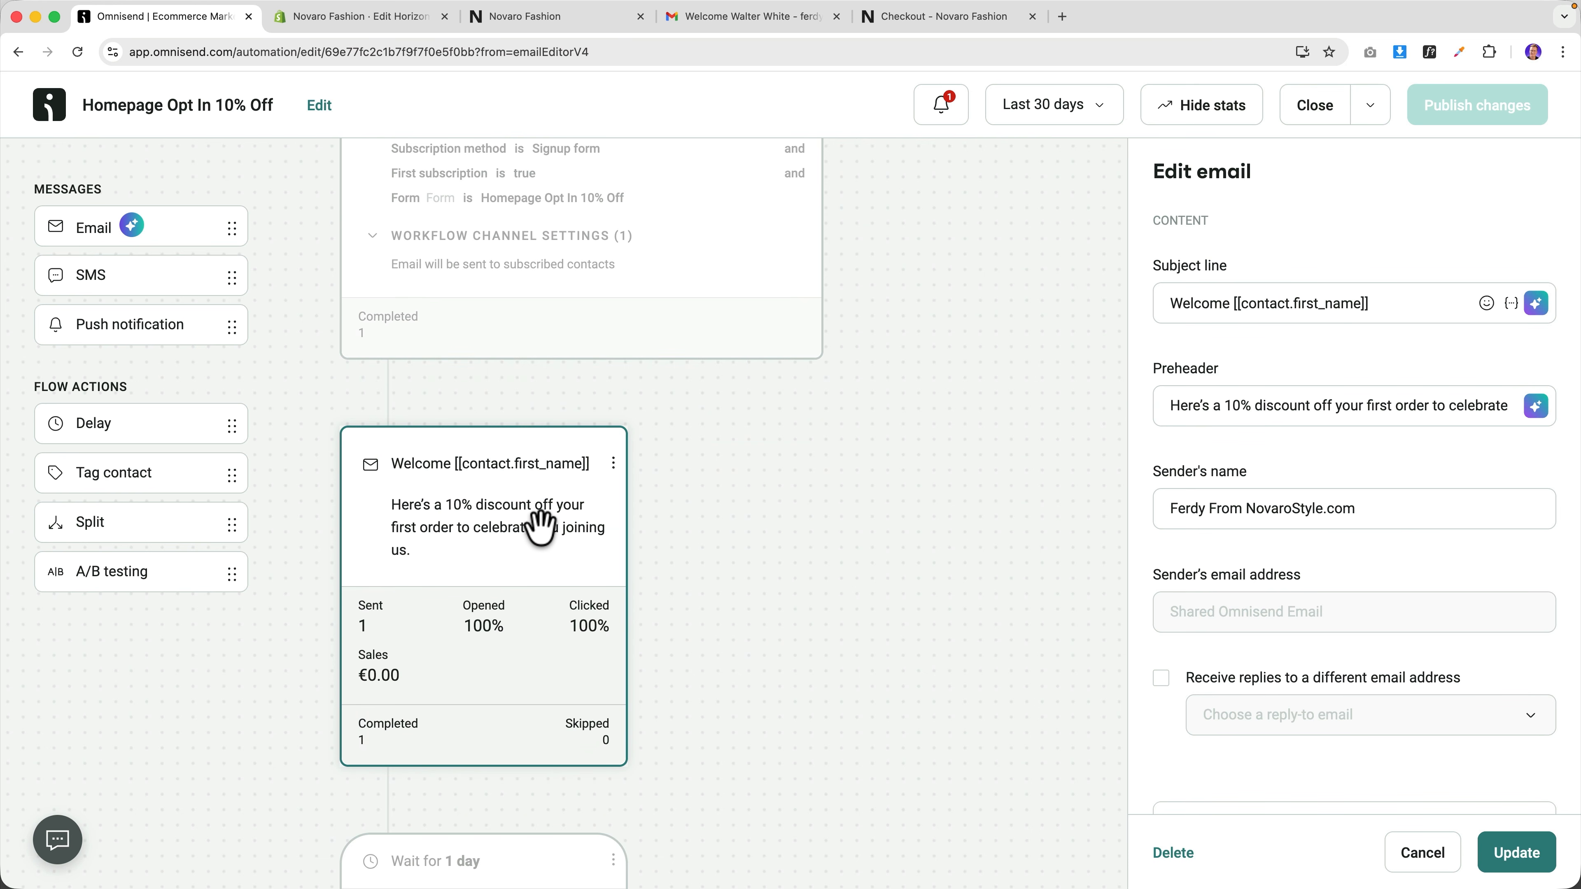
pyautogui.scroll(-5, 1429, 545)
pyautogui.scroll(-5, 1429, 545)
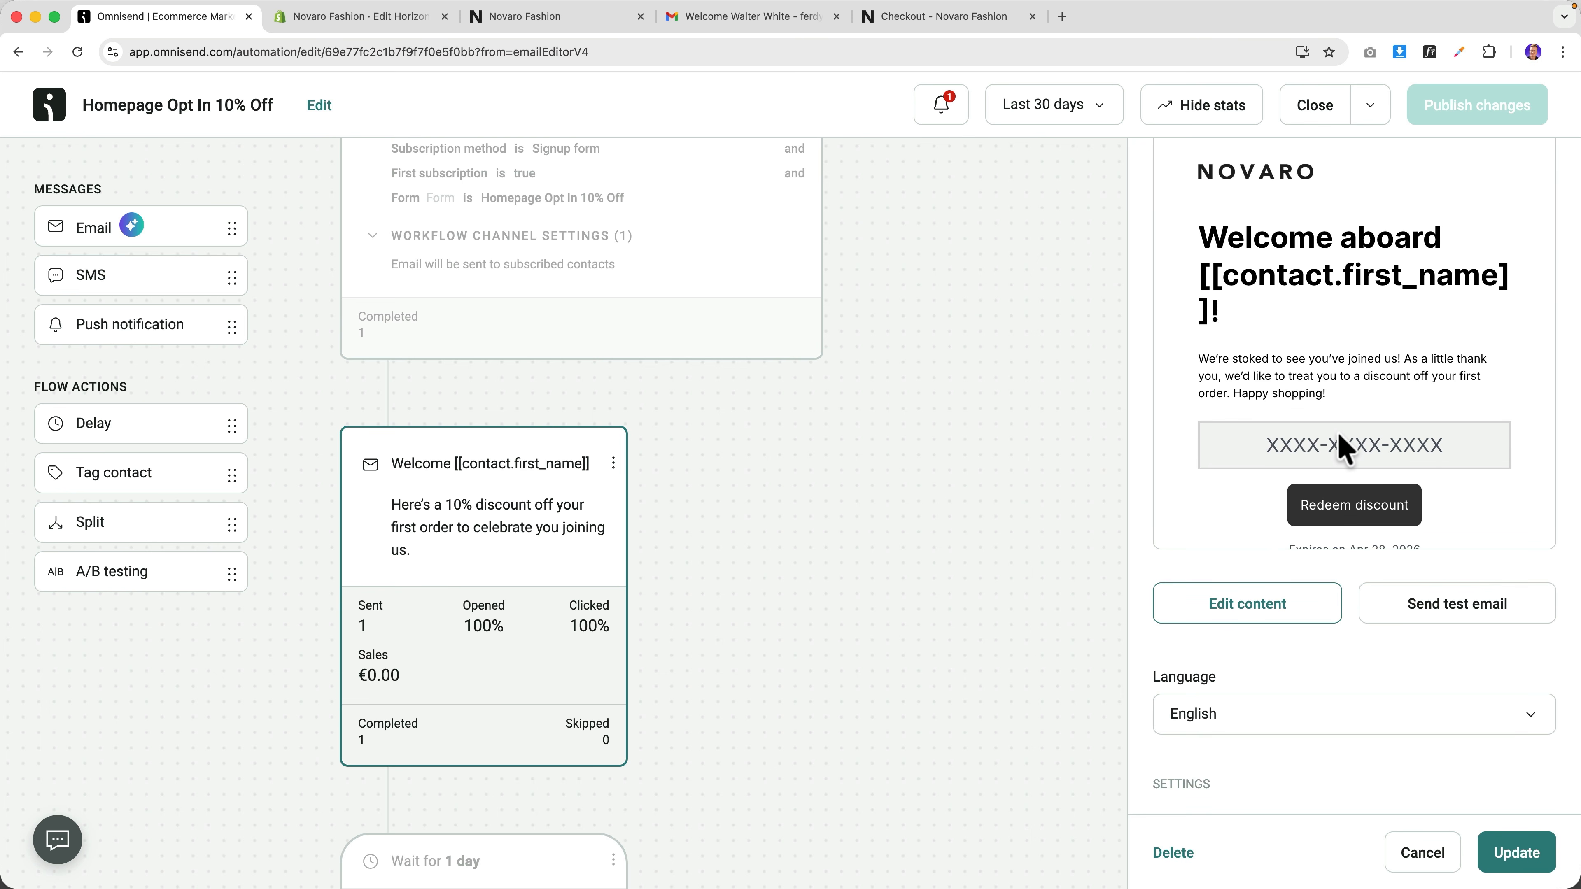
pyautogui.scroll(-10, 641, 545)
pyautogui.click(486, 548)
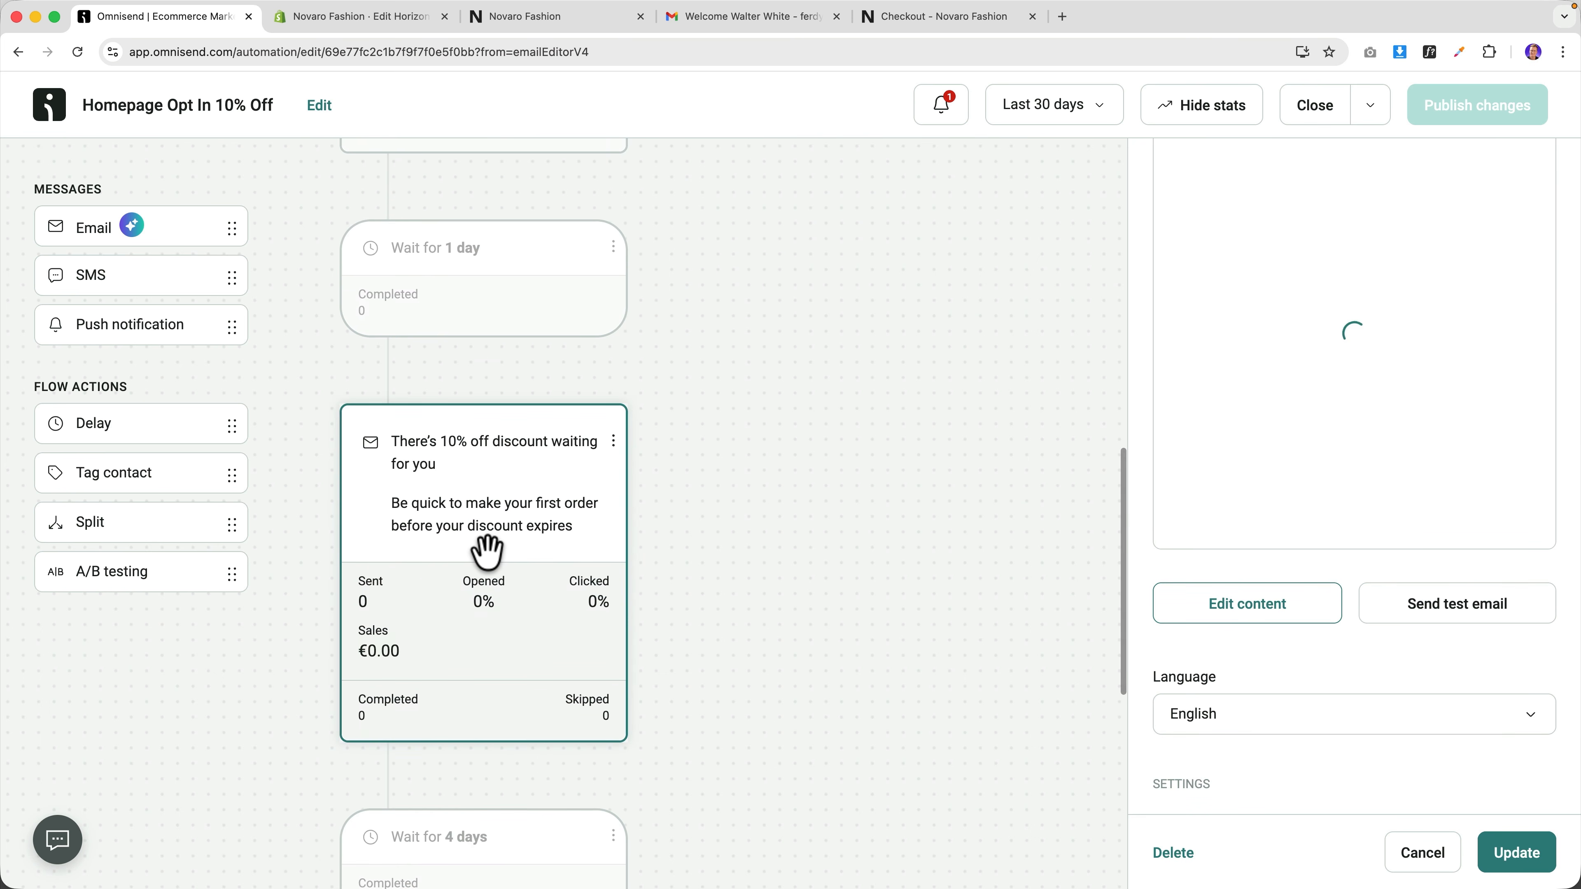
pyautogui.click(1248, 609)
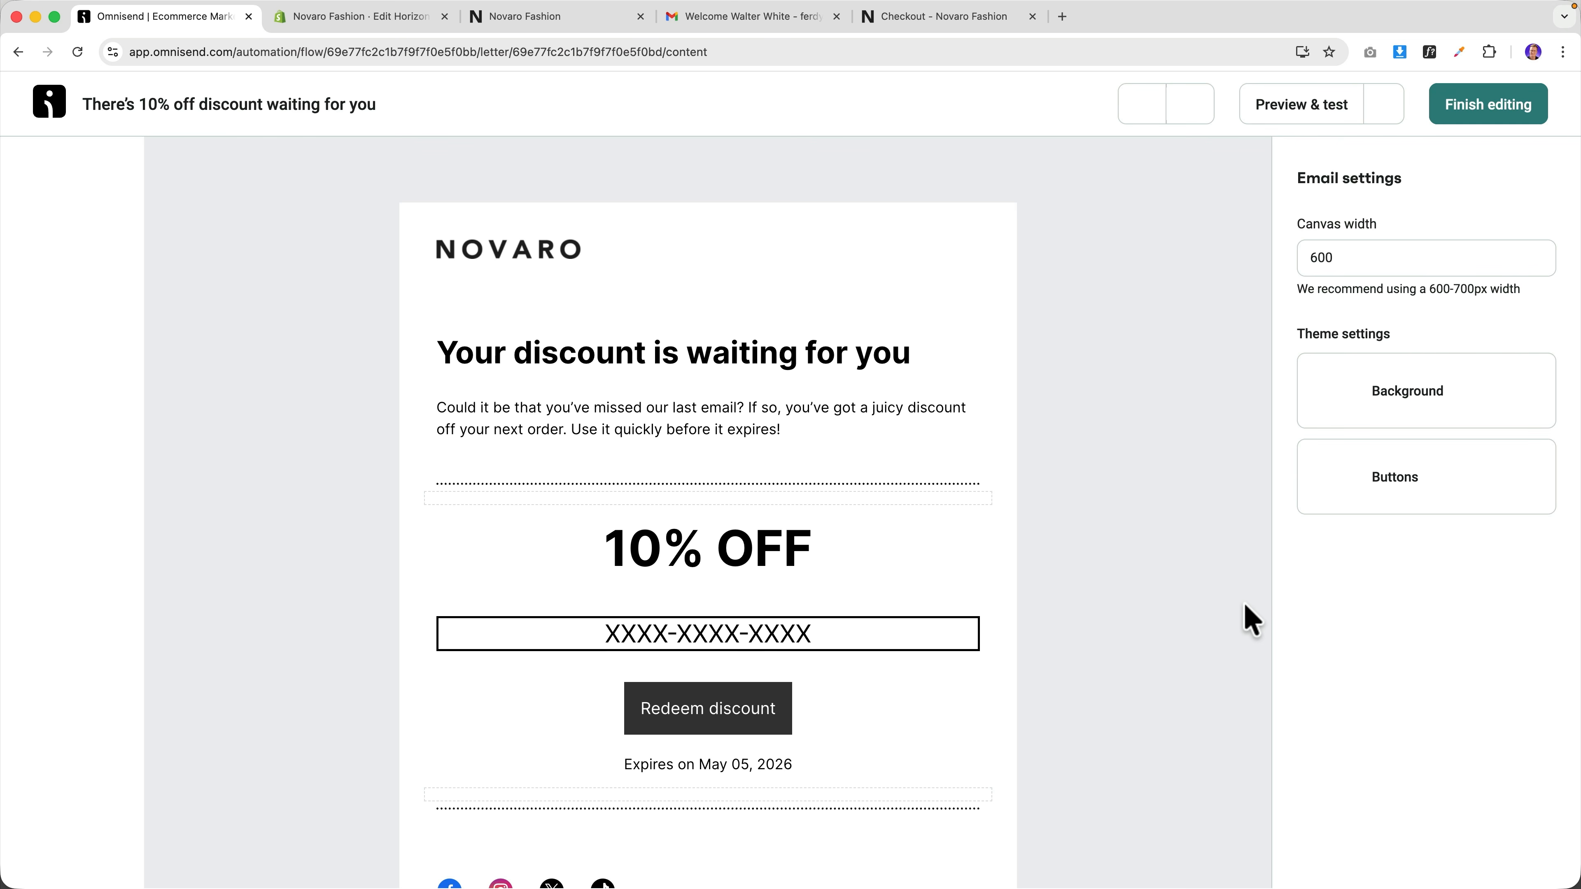
# Replace the old discount block with a new Discount element below the intro text and finish editing.
pyautogui.click(380, 494)
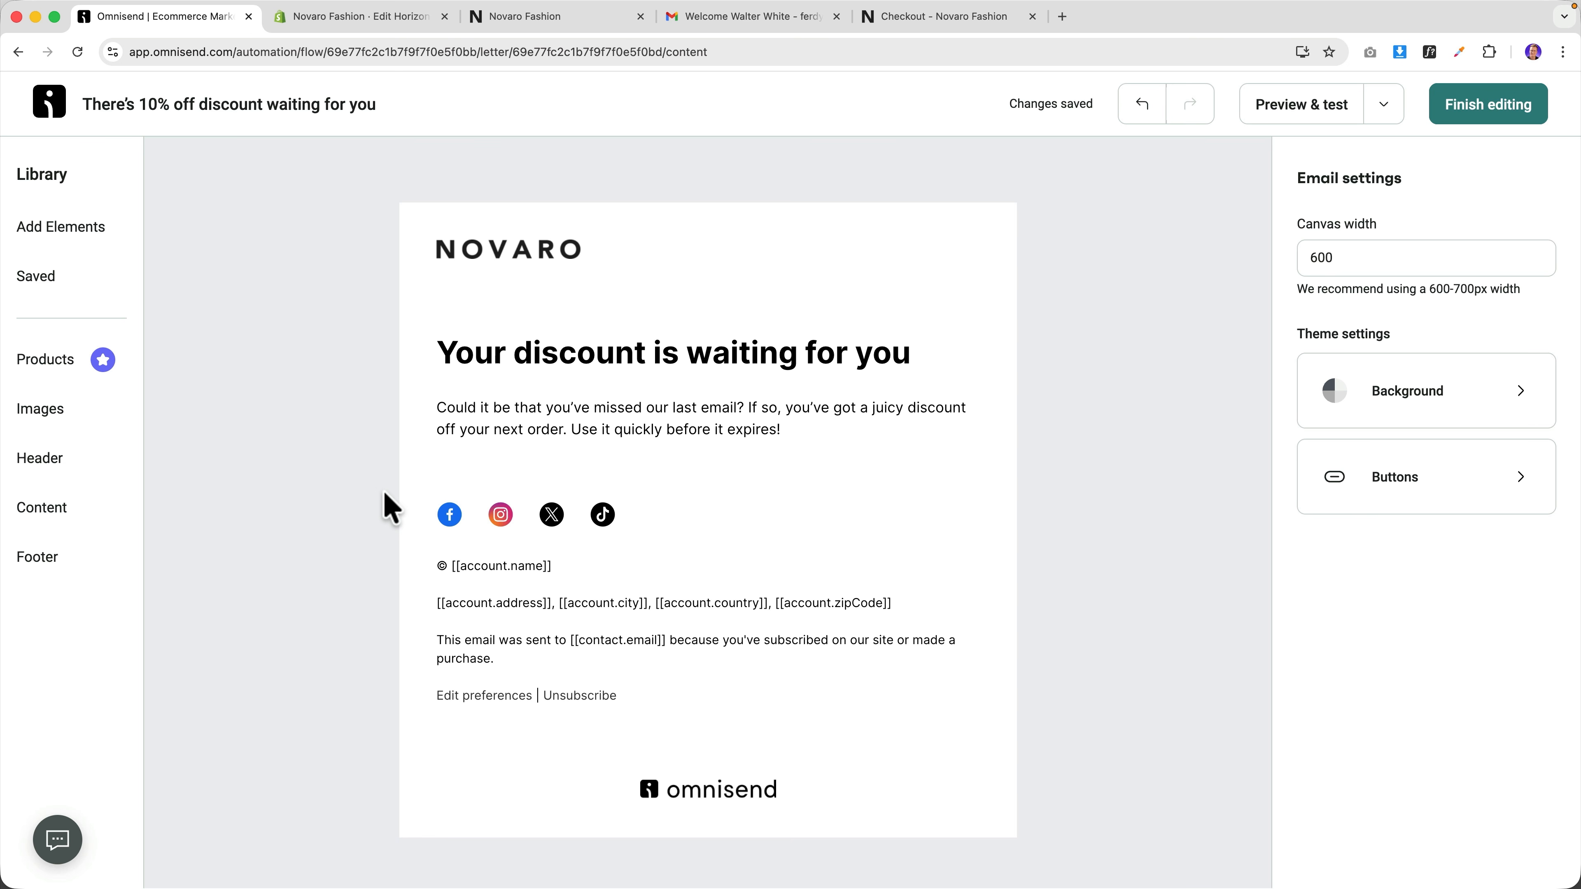
pyautogui.click(50, 231)
pyautogui.scroll(-1, 314, 523)
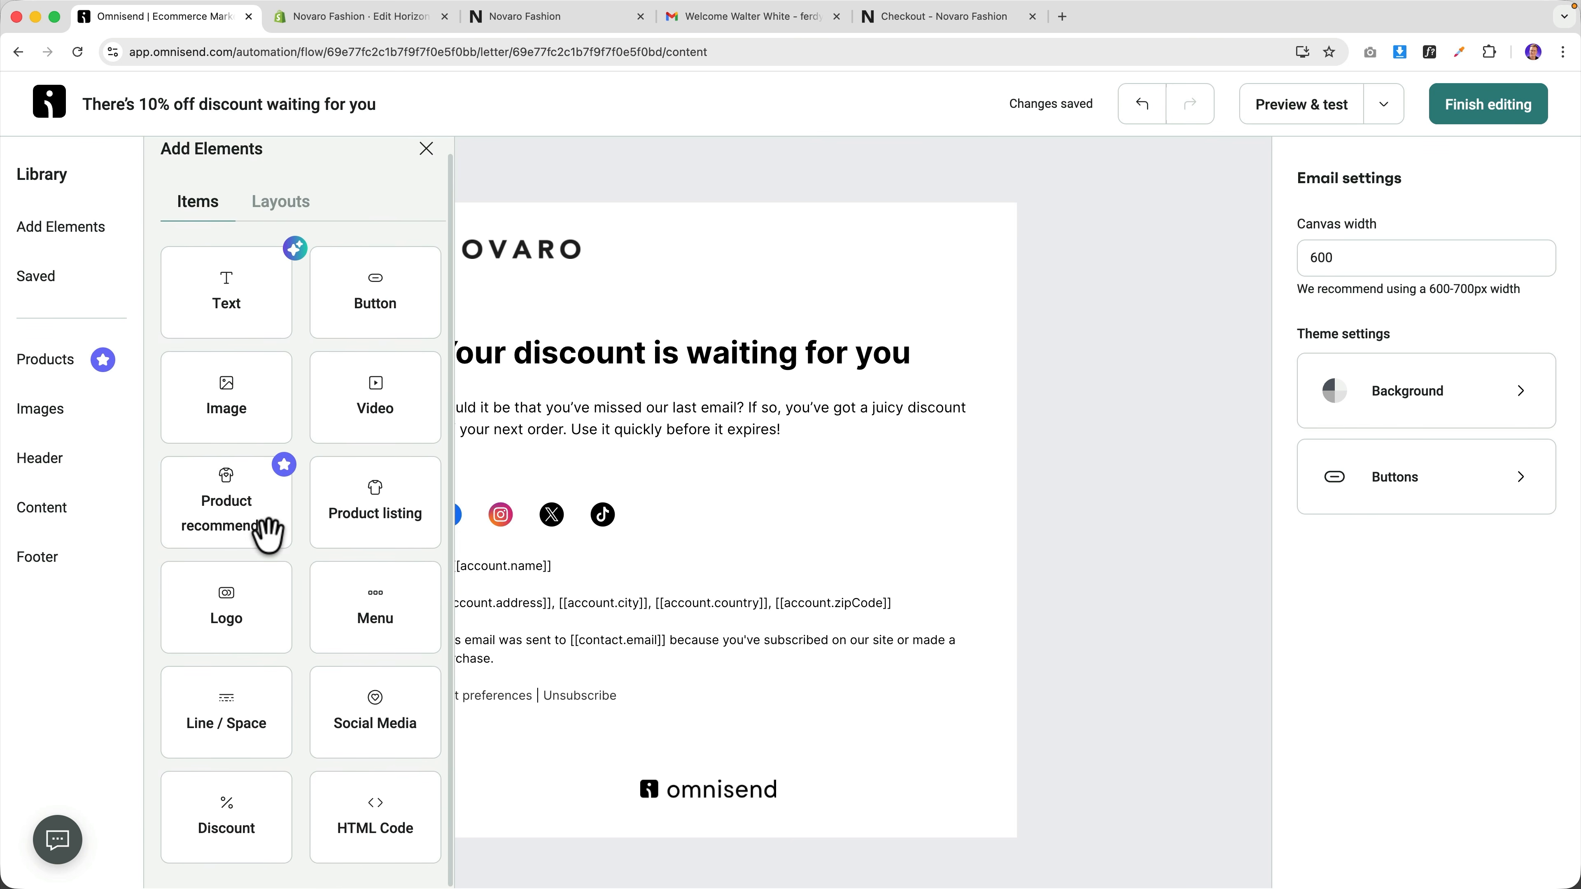
pyautogui.moveTo(225, 813); pyautogui.dragTo(551, 505)
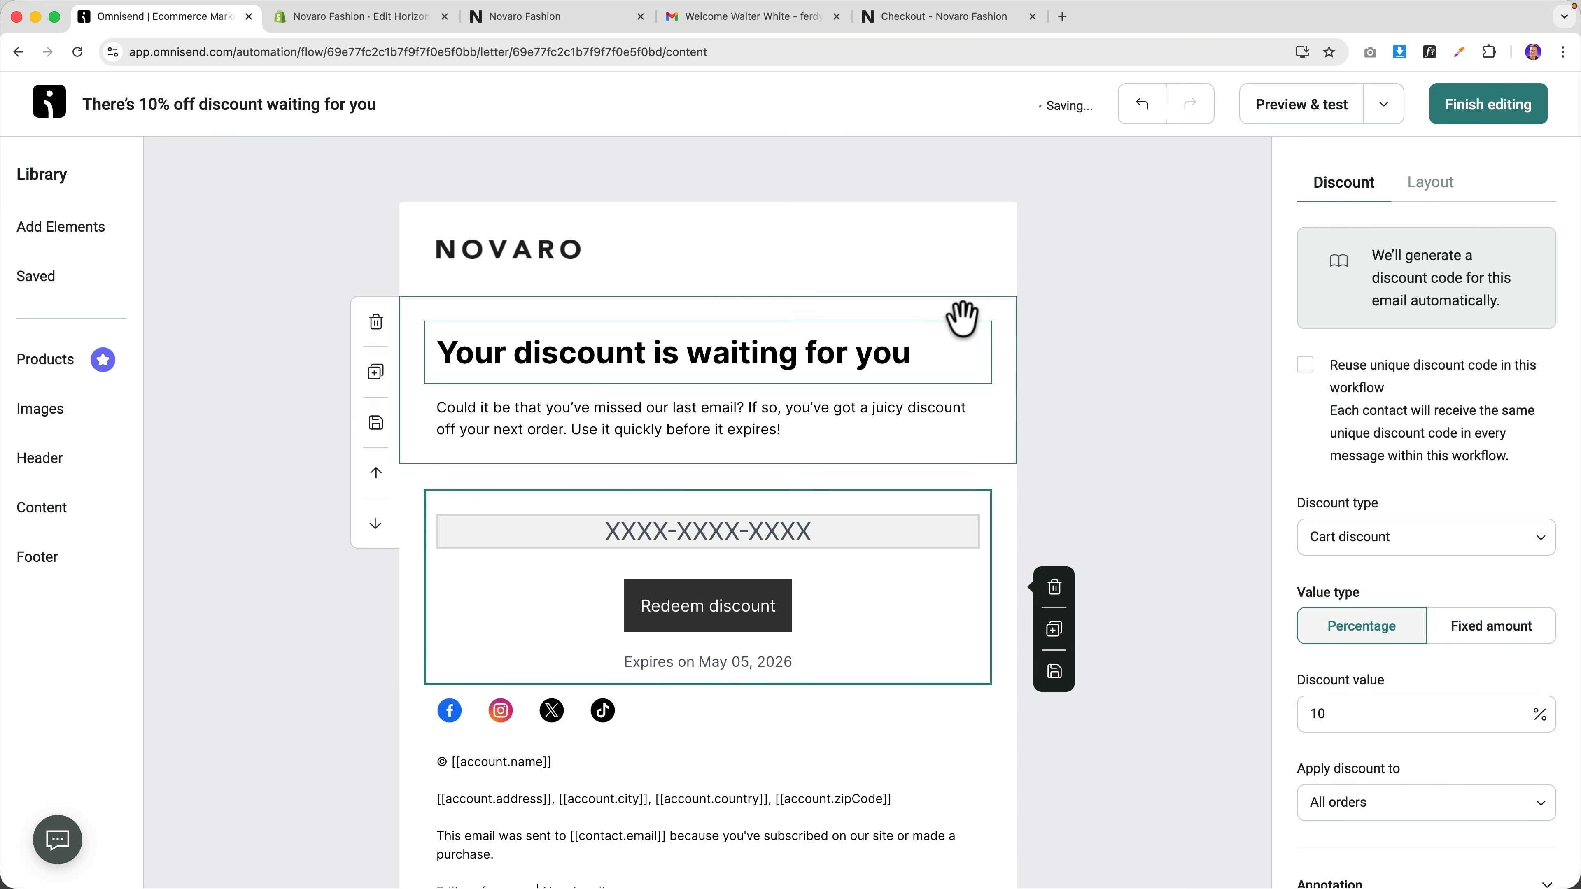
pyautogui.click(1472, 107)
pyautogui.scroll(-5, 769, 529)
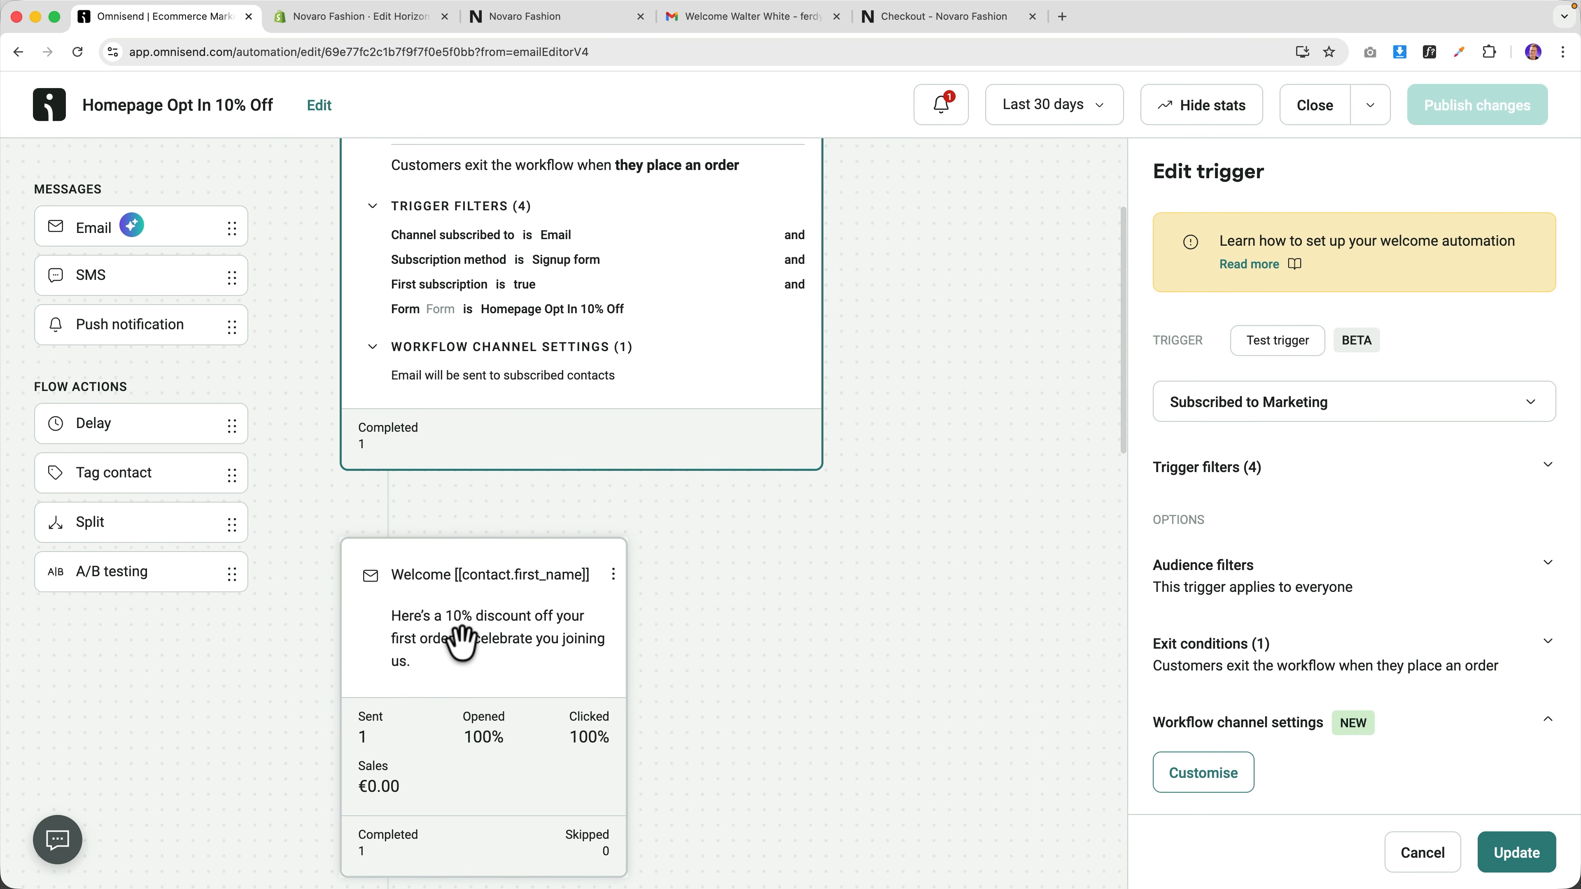
# Enable 'Reuse unique discount code in this workflow' on the welcome email's discount block.
pyautogui.click(461, 641)
pyautogui.scroll(-6, 1388, 607)
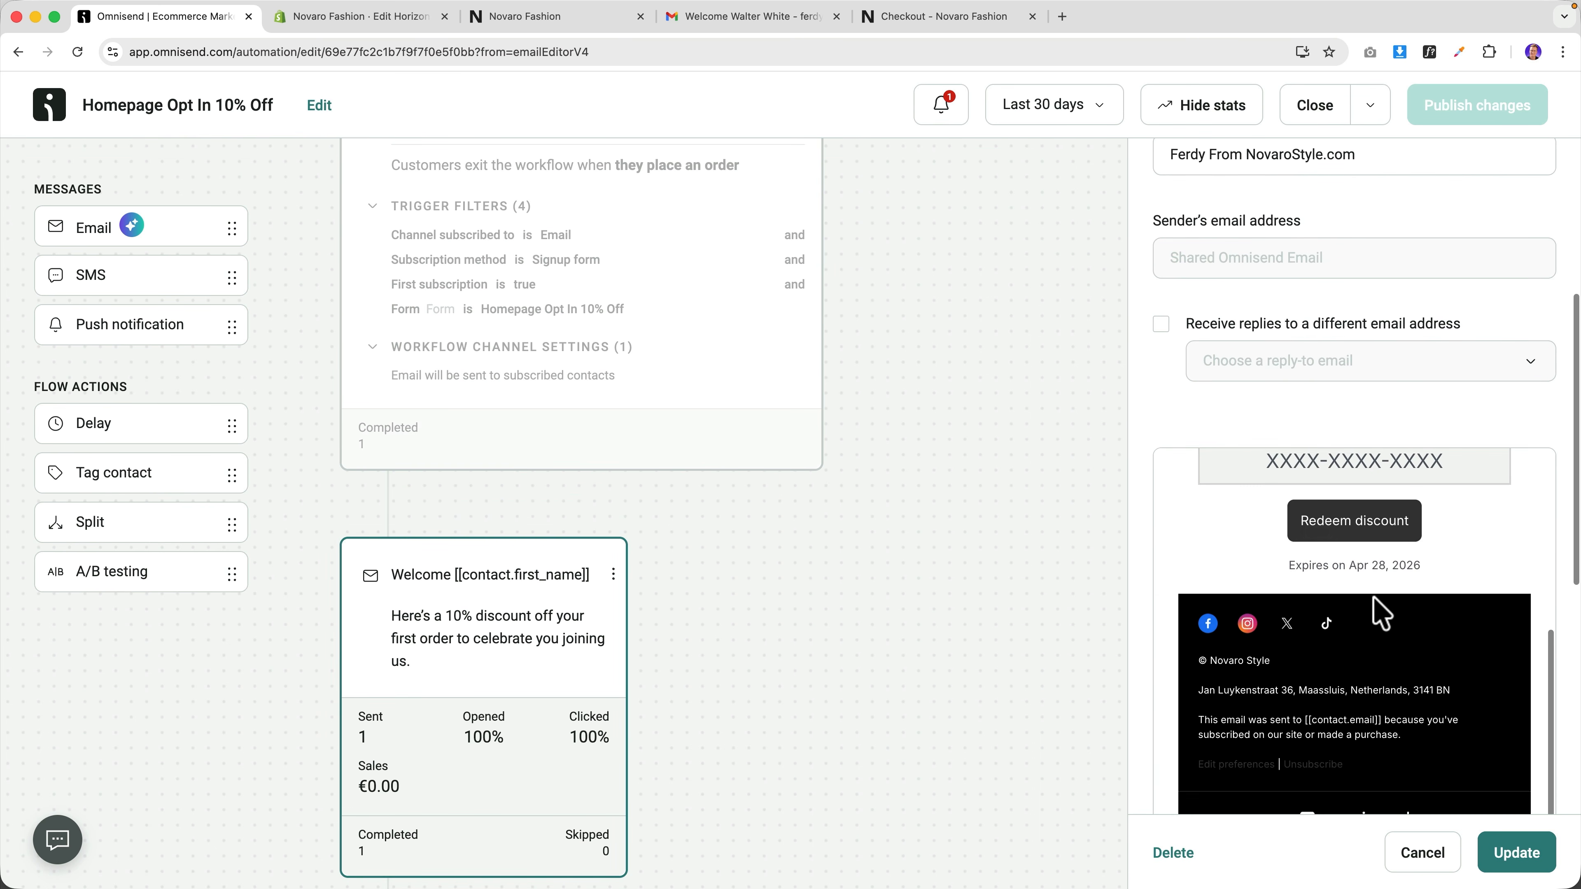
pyautogui.scroll(-5, 1381, 614)
pyautogui.click(1239, 697)
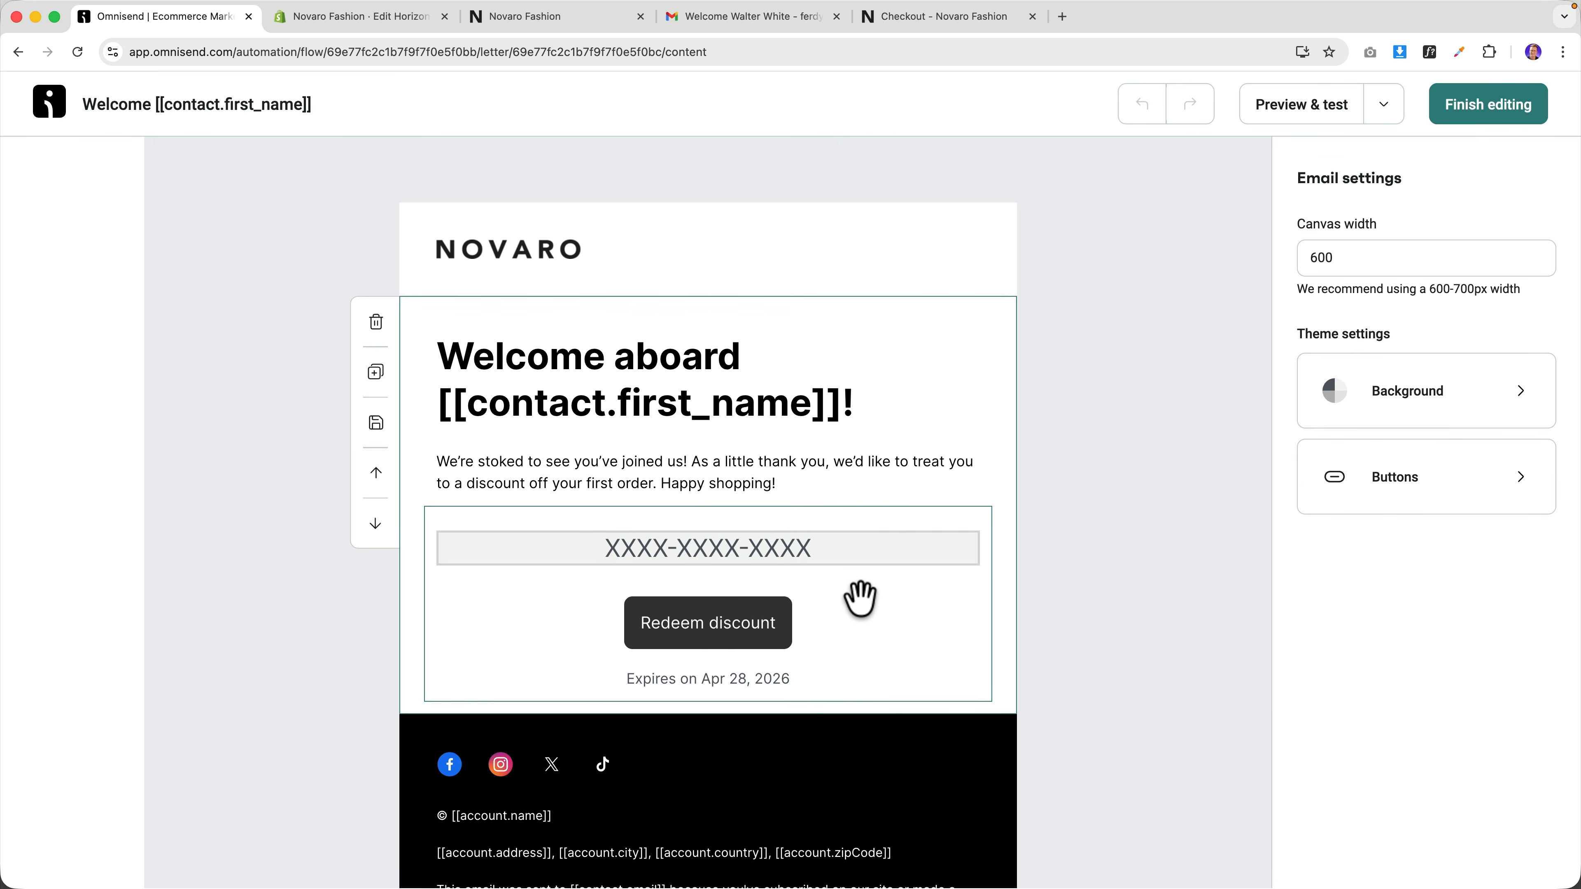
pyautogui.click(863, 602)
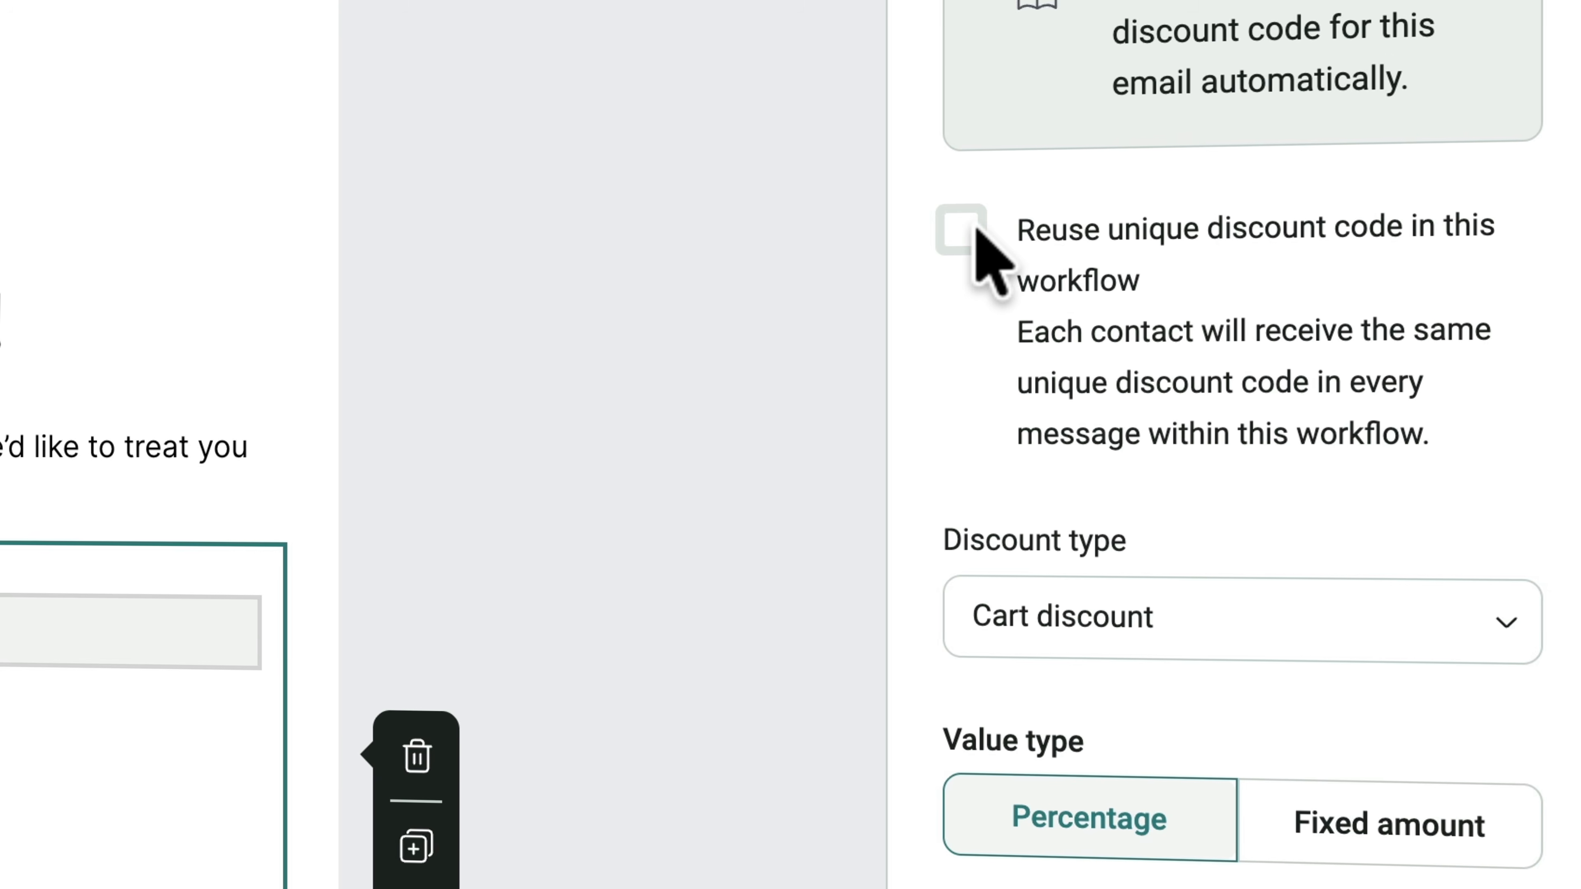
pyautogui.click(962, 230)
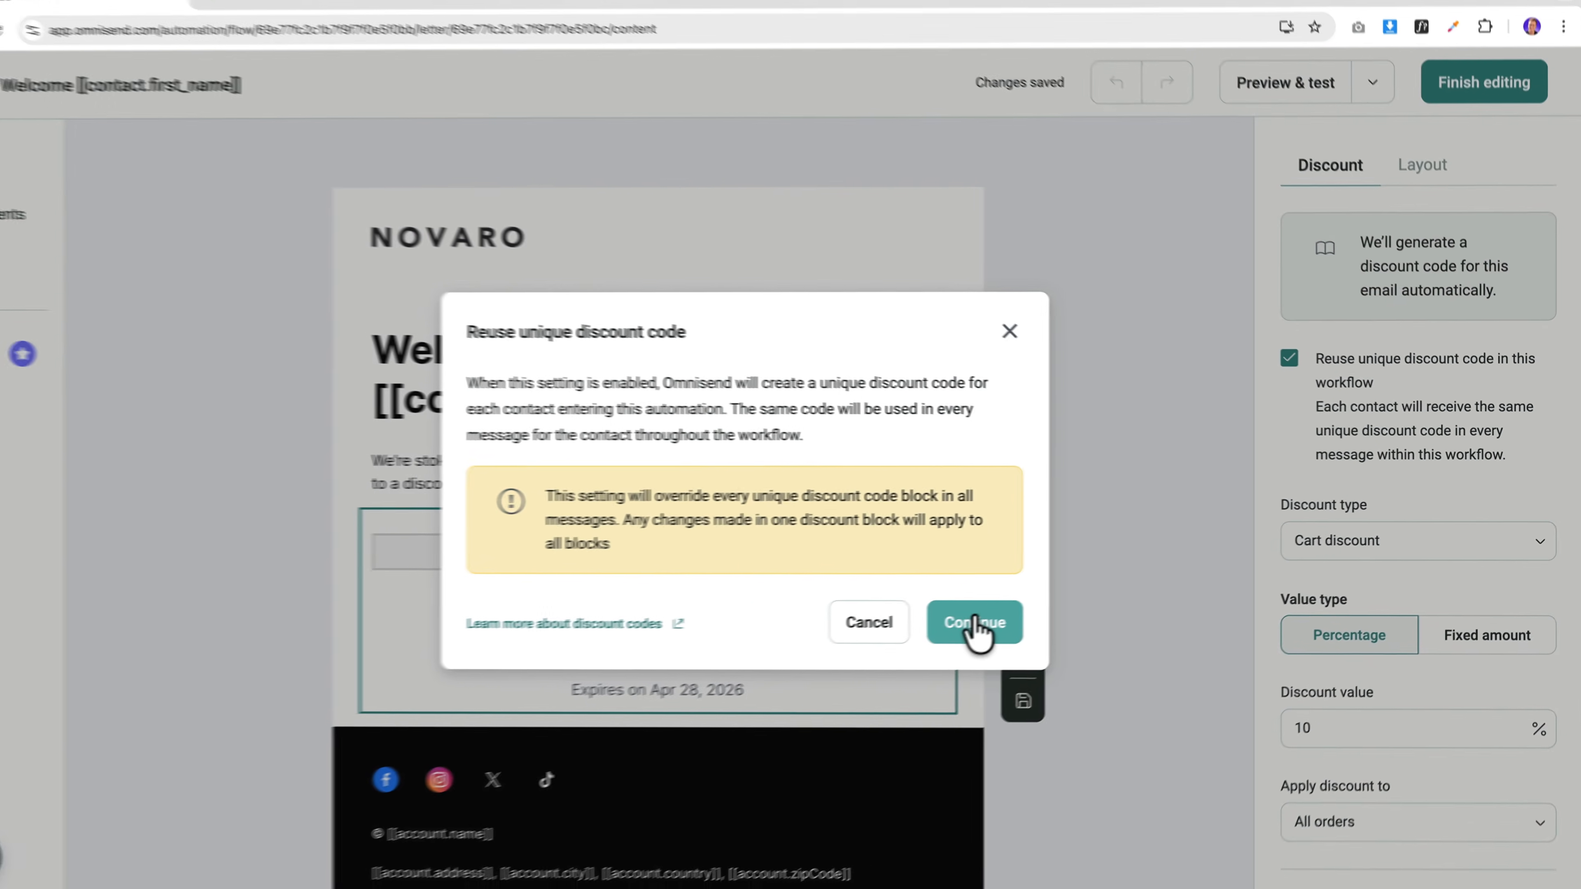
pyautogui.click(977, 622)
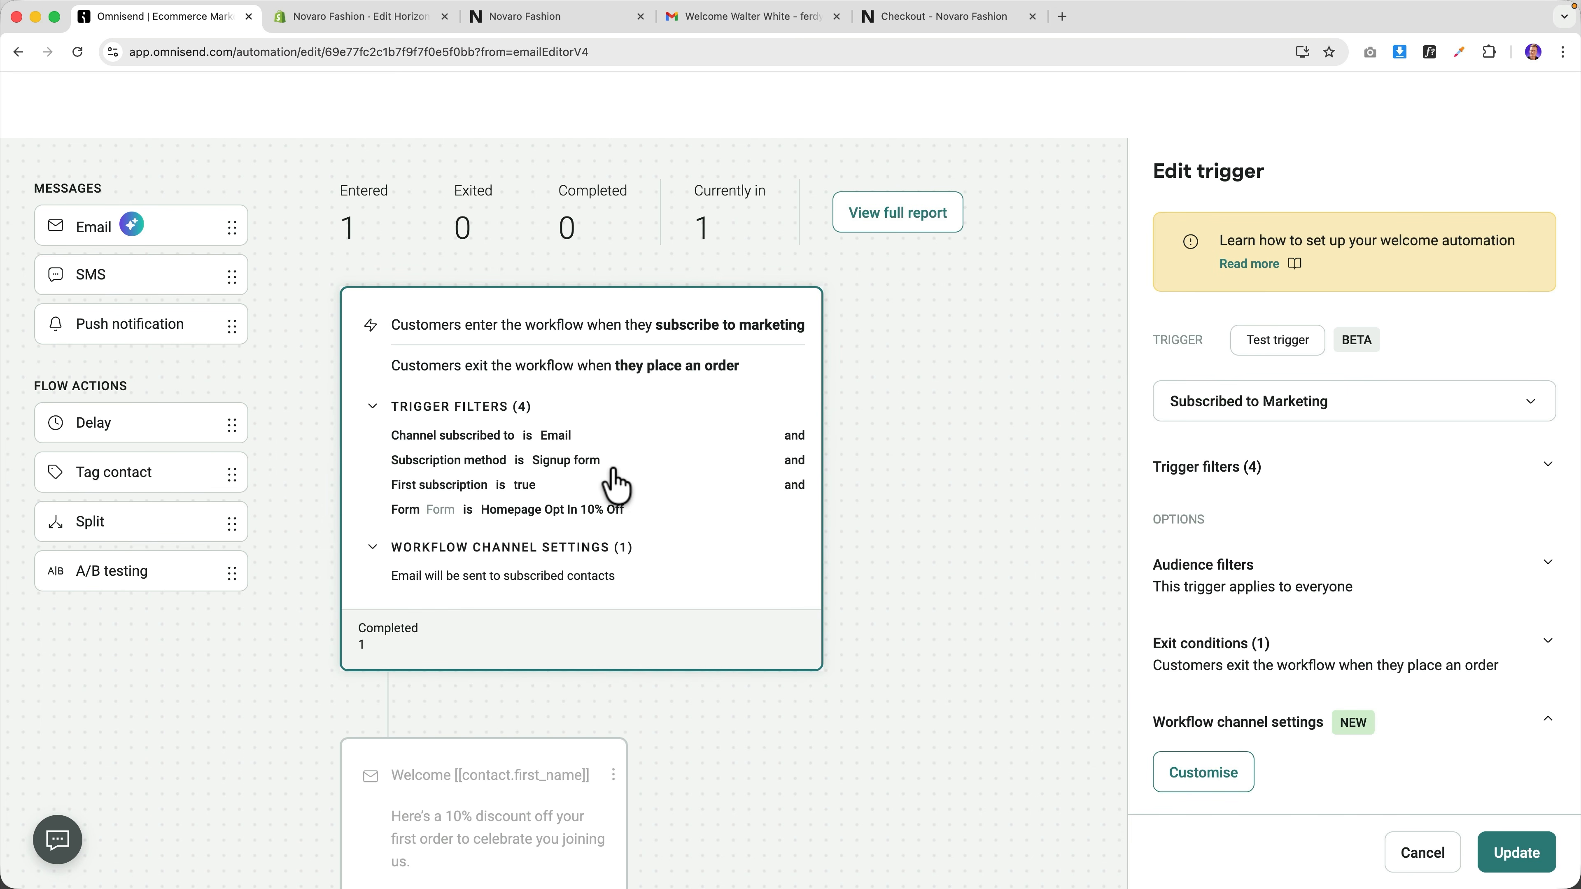
# Check the reminder discount email step, then close the workflow editor.
pyautogui.scroll(-10, 522, 476)
pyautogui.click(516, 545)
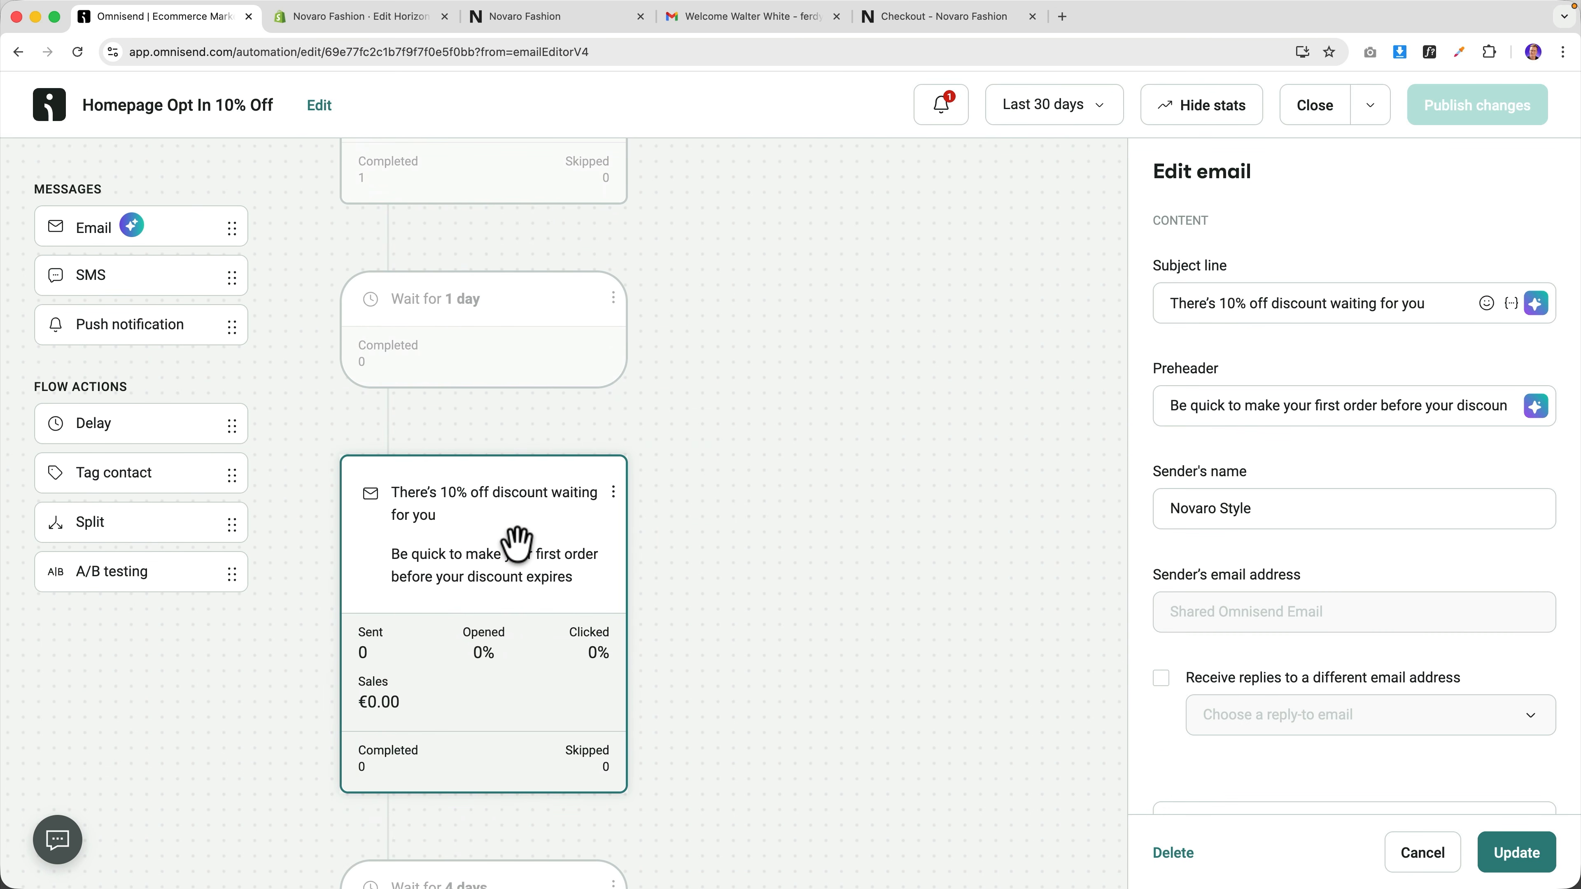
pyautogui.scroll(-10, 1298, 483)
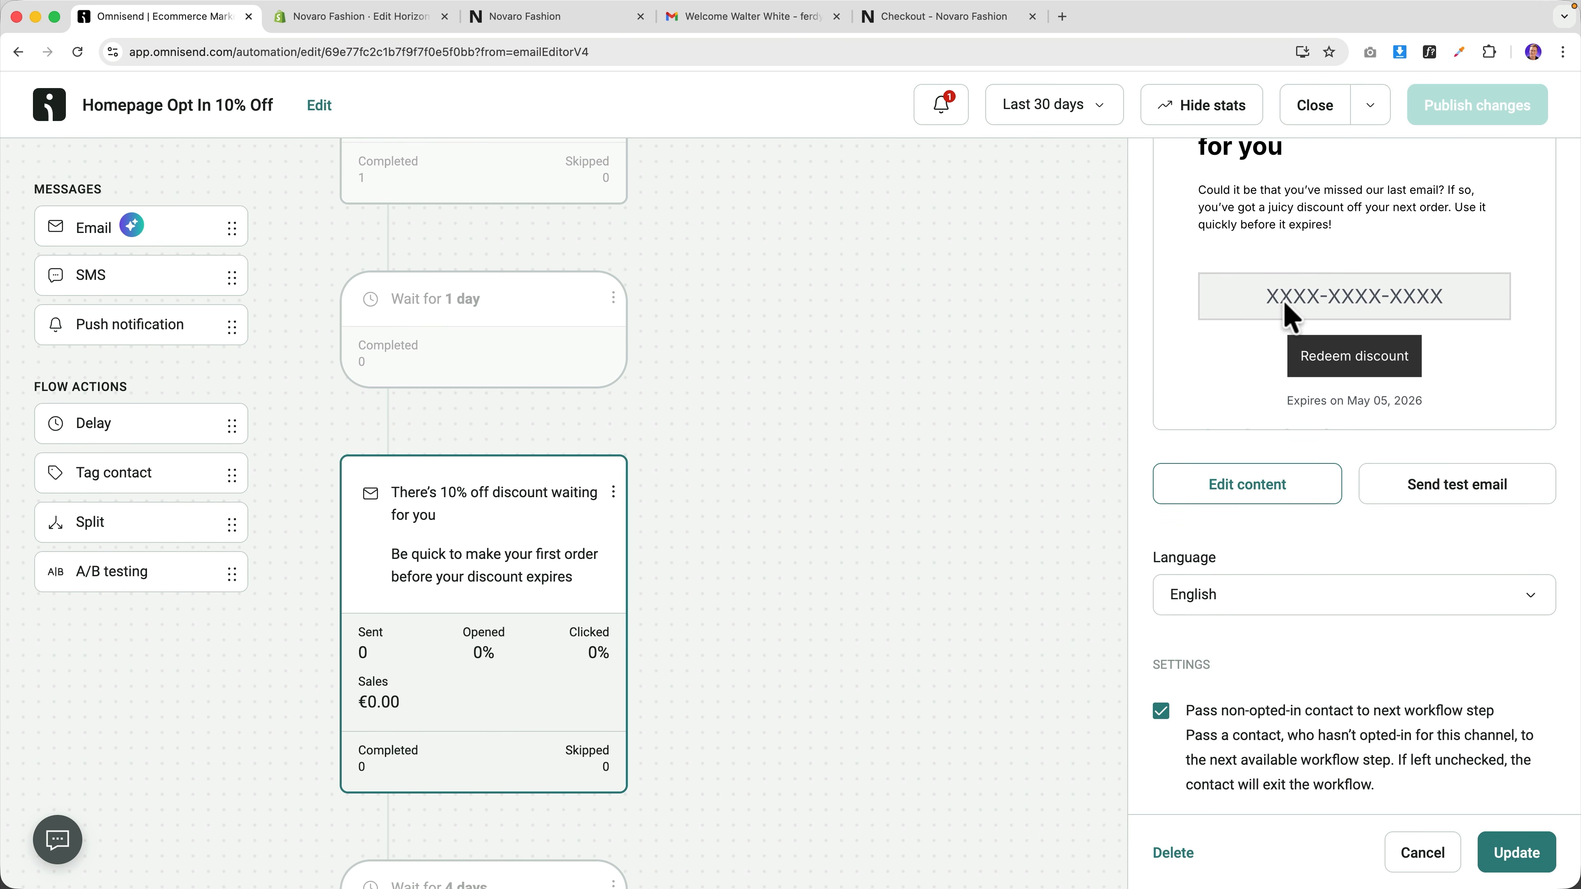
pyautogui.scroll(2, 1288, 314)
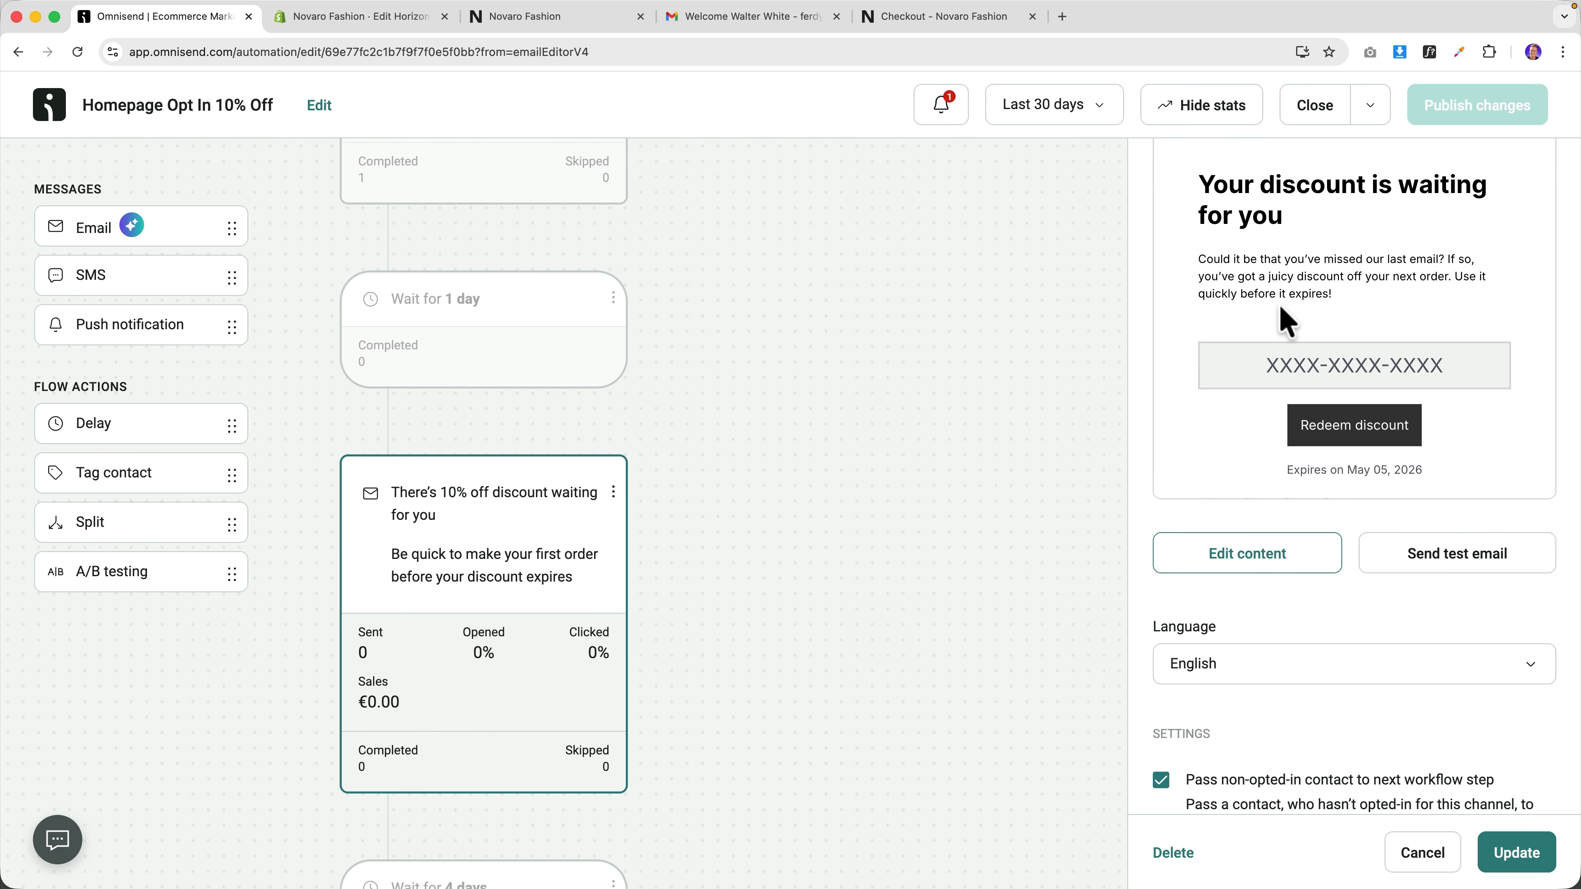
pyautogui.click(1314, 106)
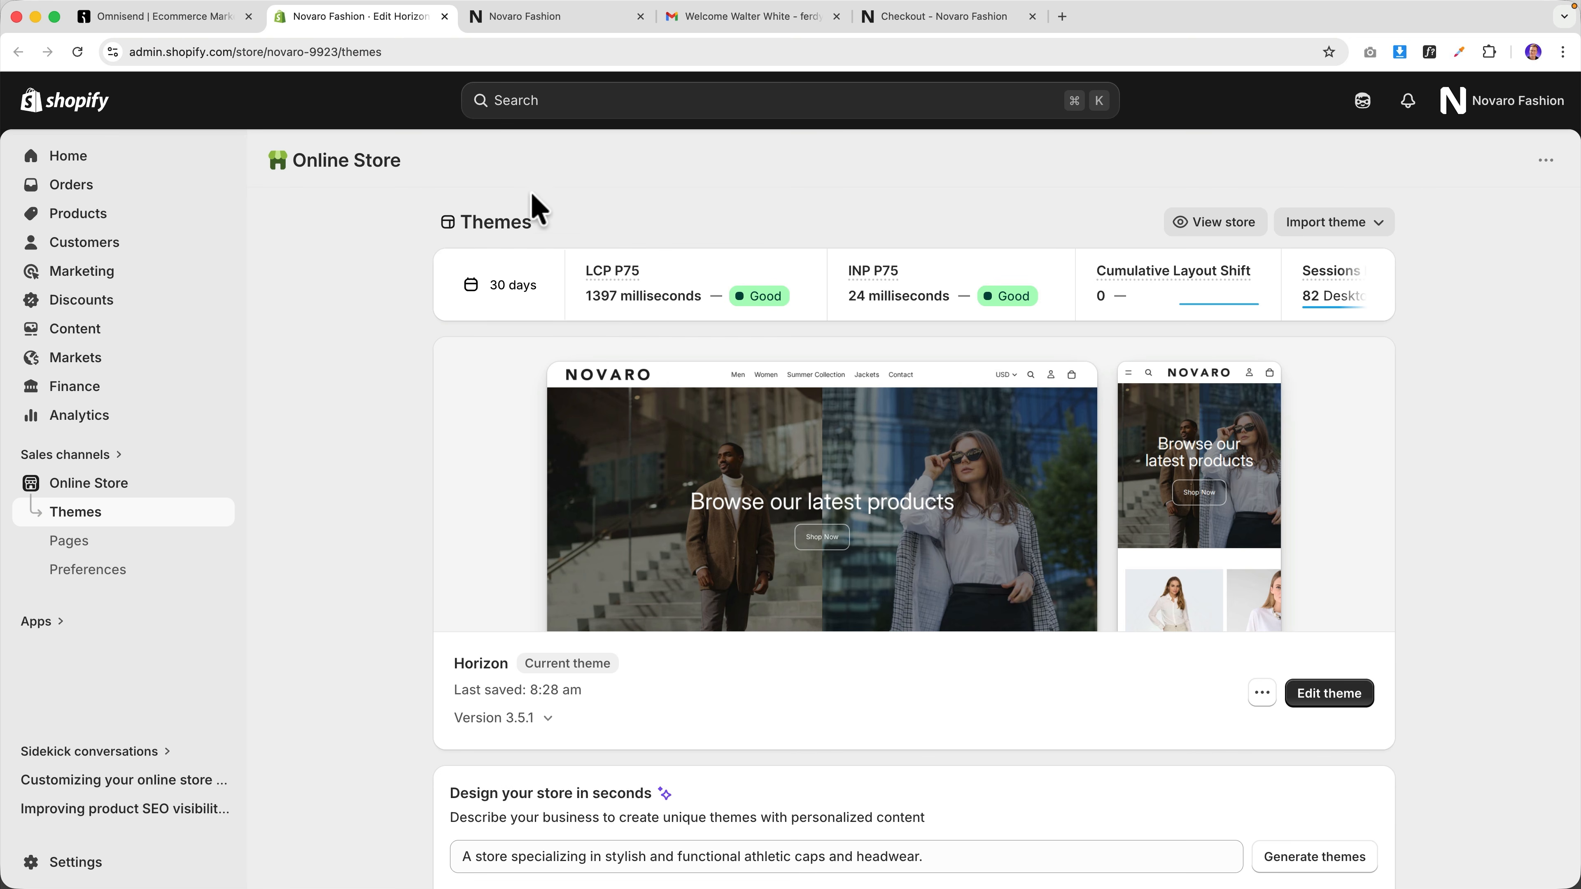
# Review the storefront home page and discounted checkout, then return to Omnisend's Automation list.
pyautogui.click(505, 22)
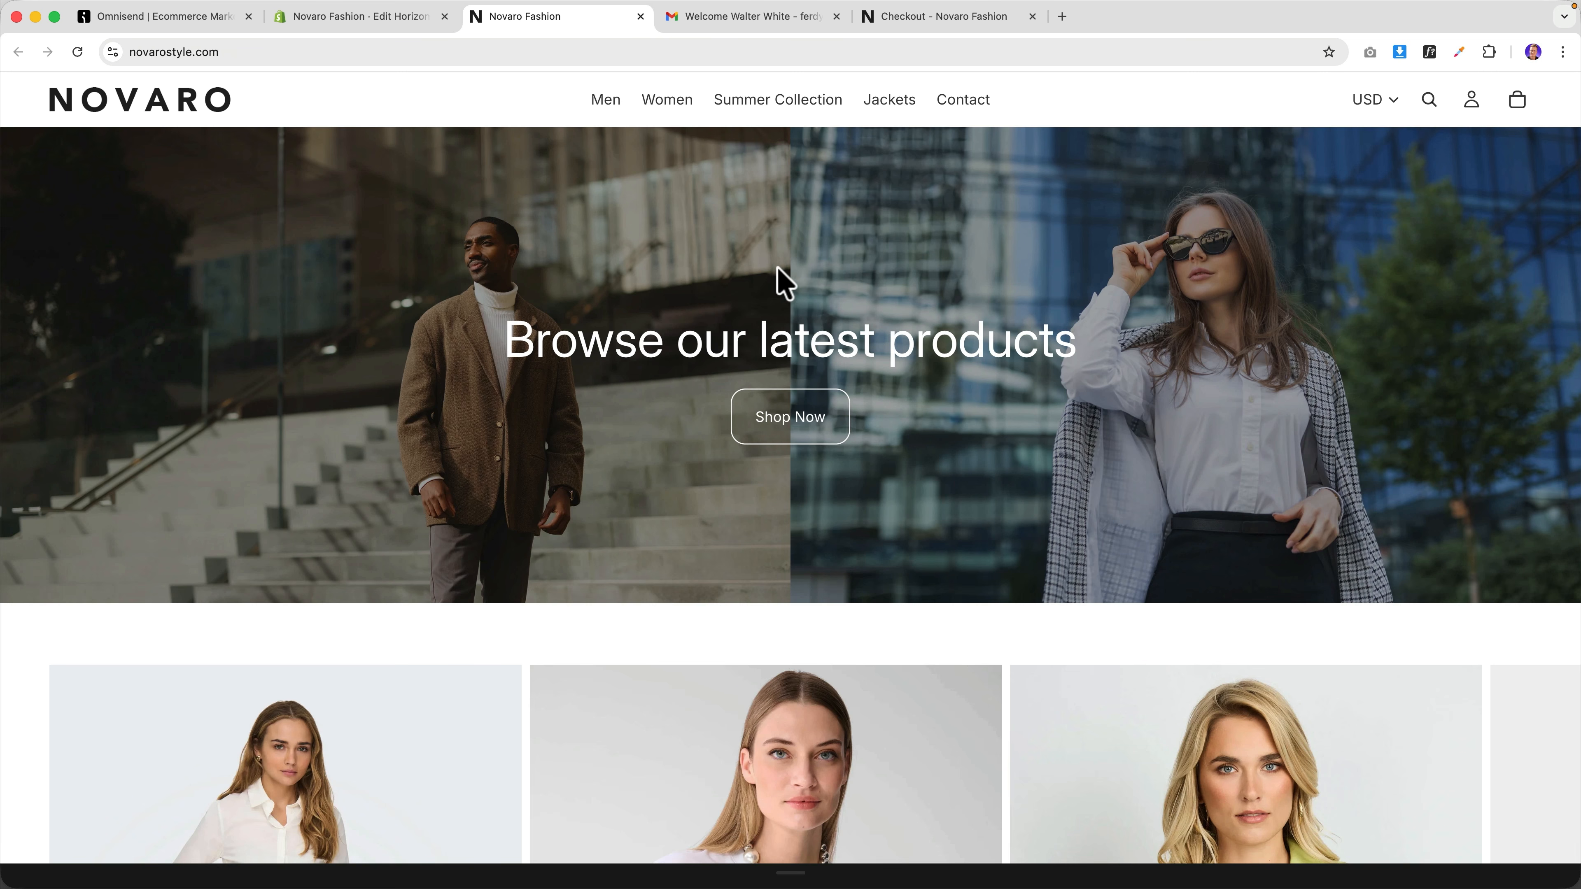
pyautogui.click(943, 17)
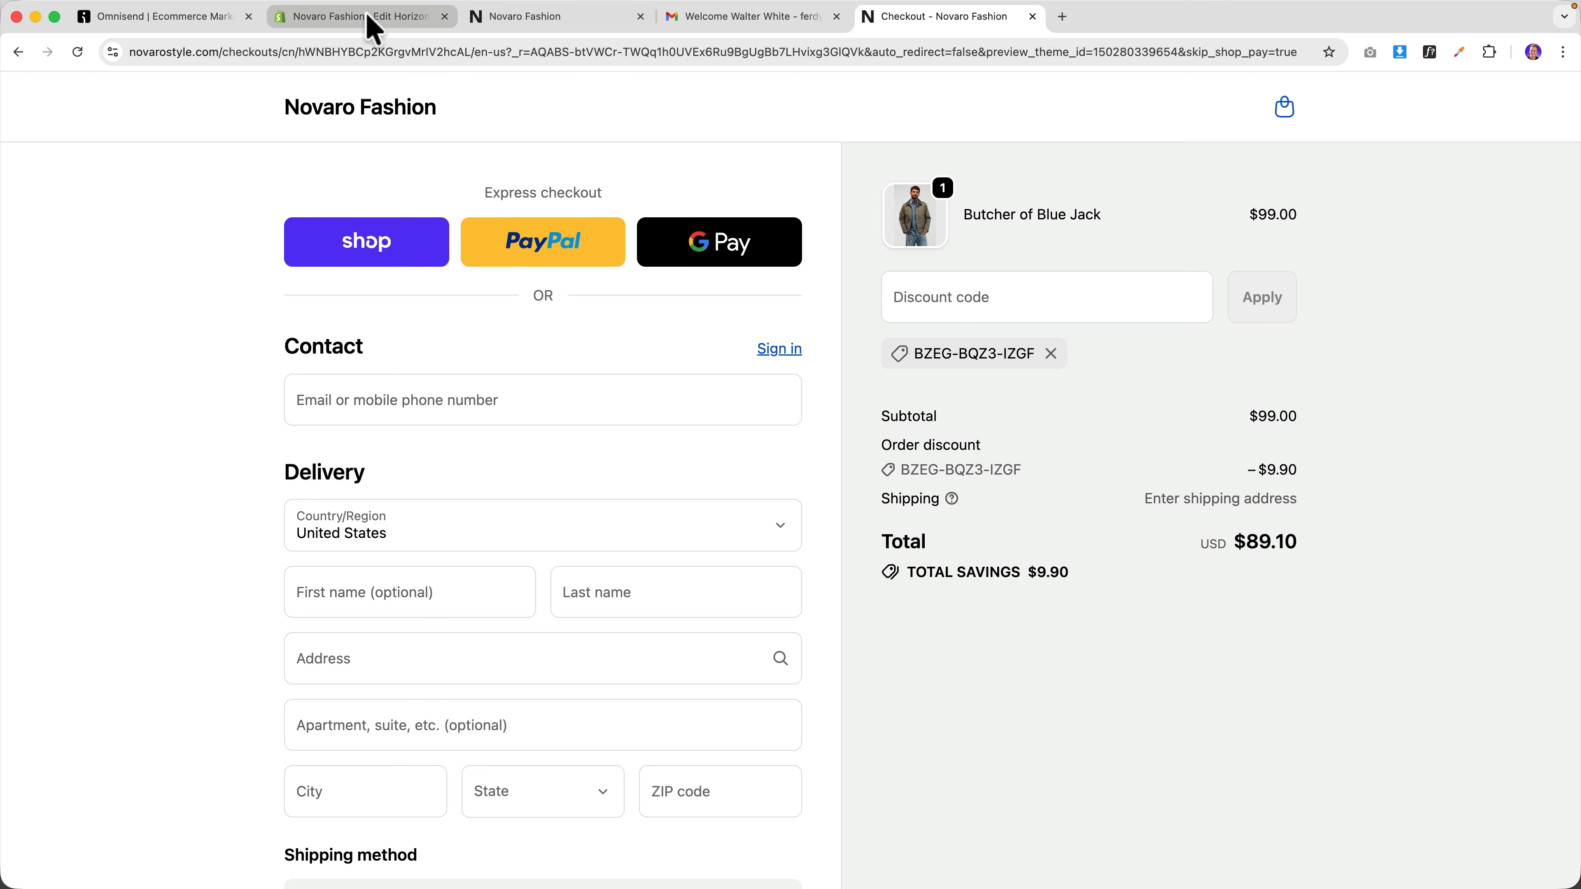
pyautogui.click(222, 19)
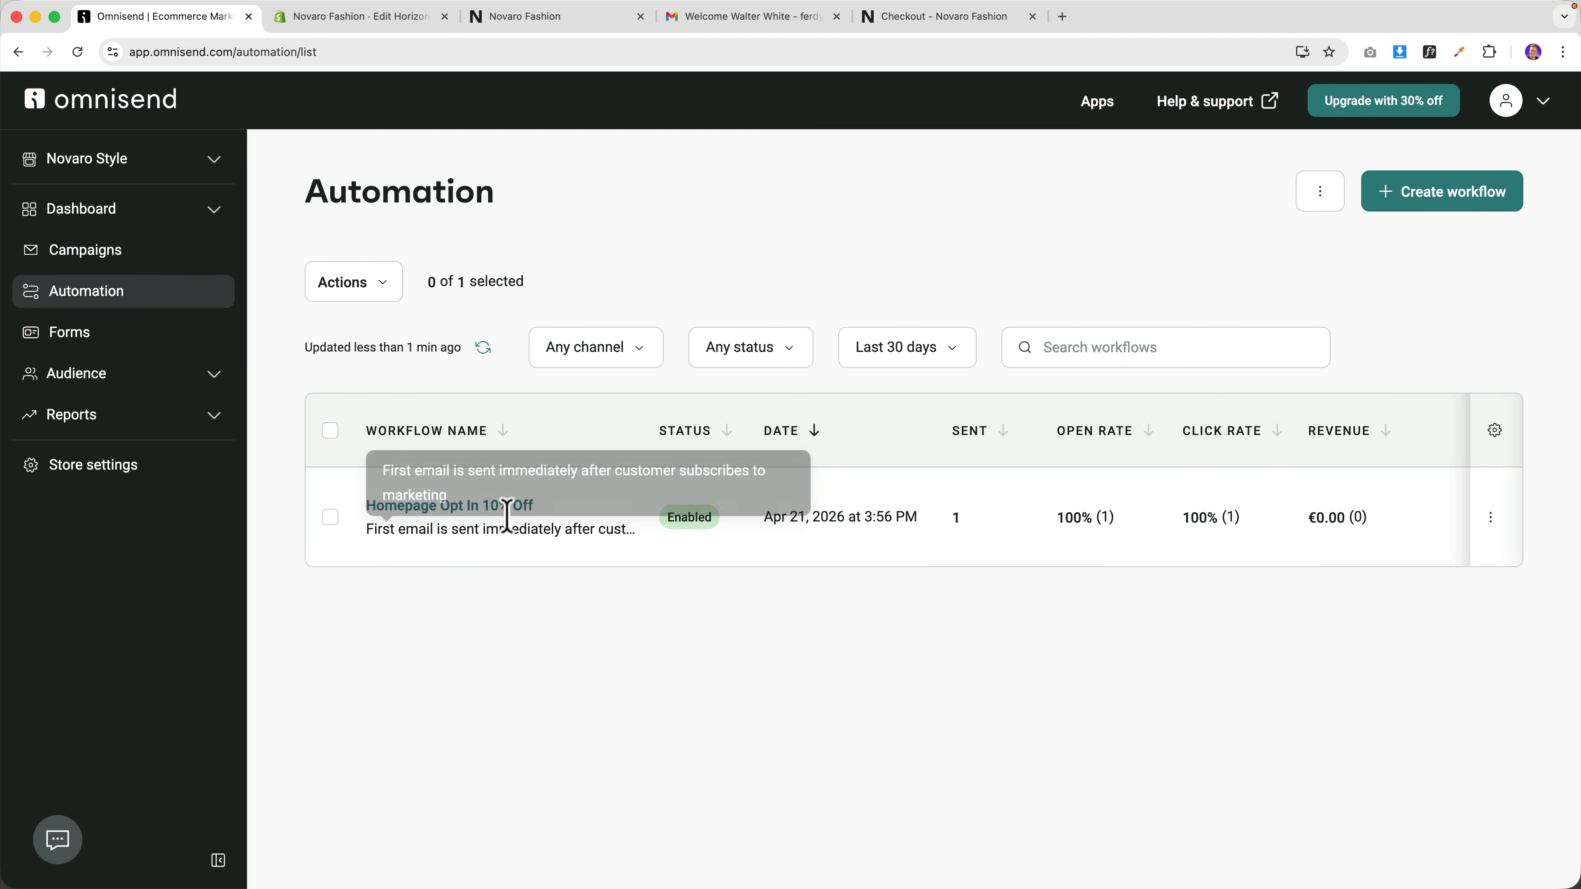
# Expand Audience in the Omnisend sidebar and open Contacts.
pyautogui.click(85, 376)
pyautogui.click(82, 415)
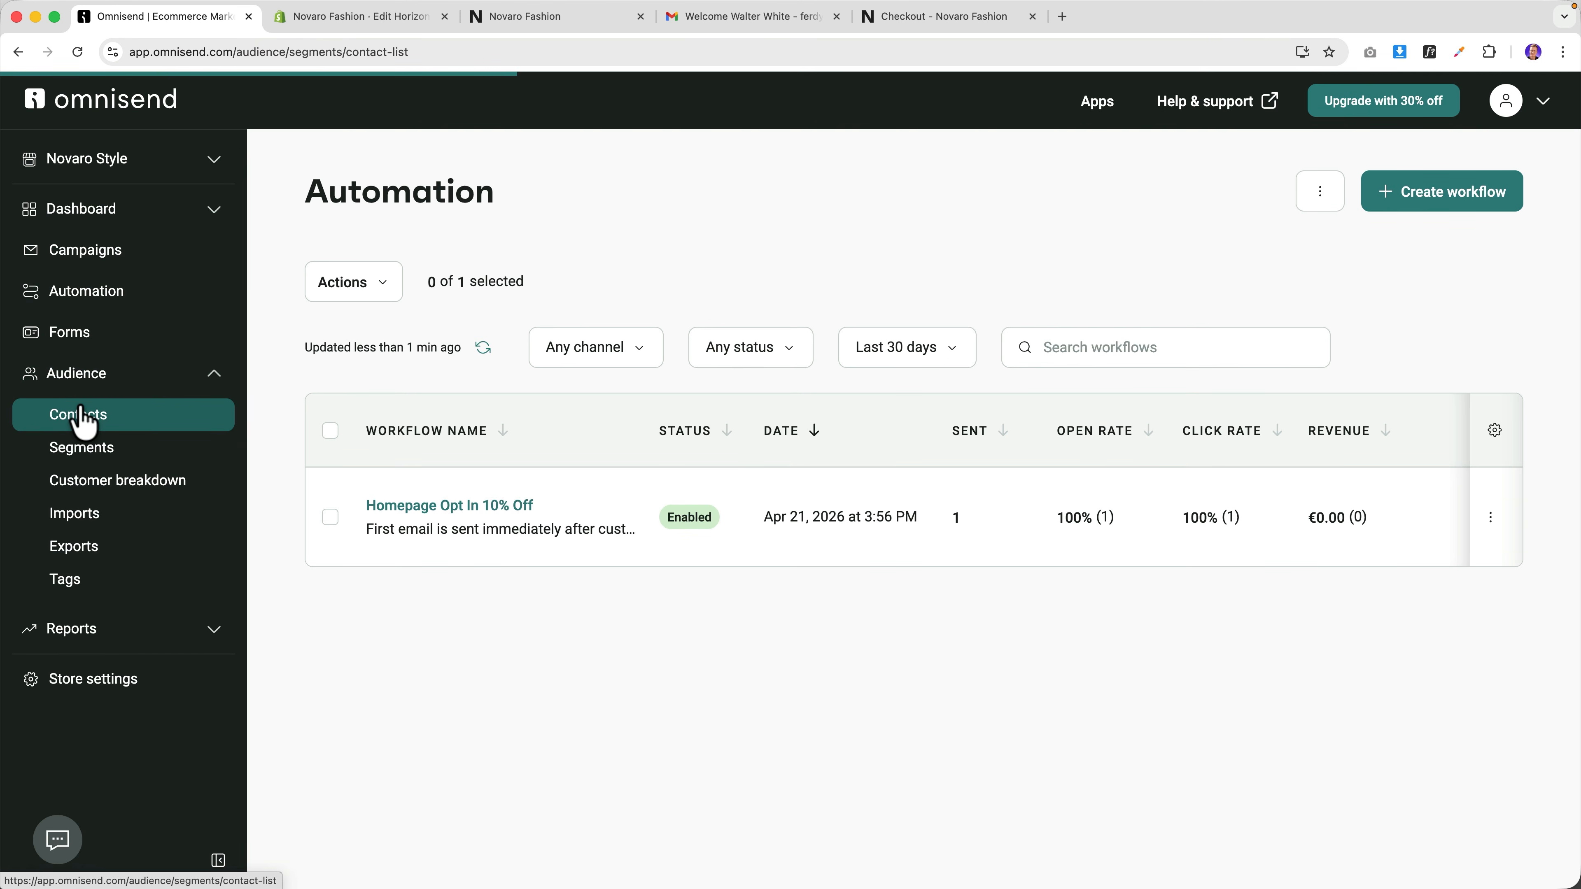
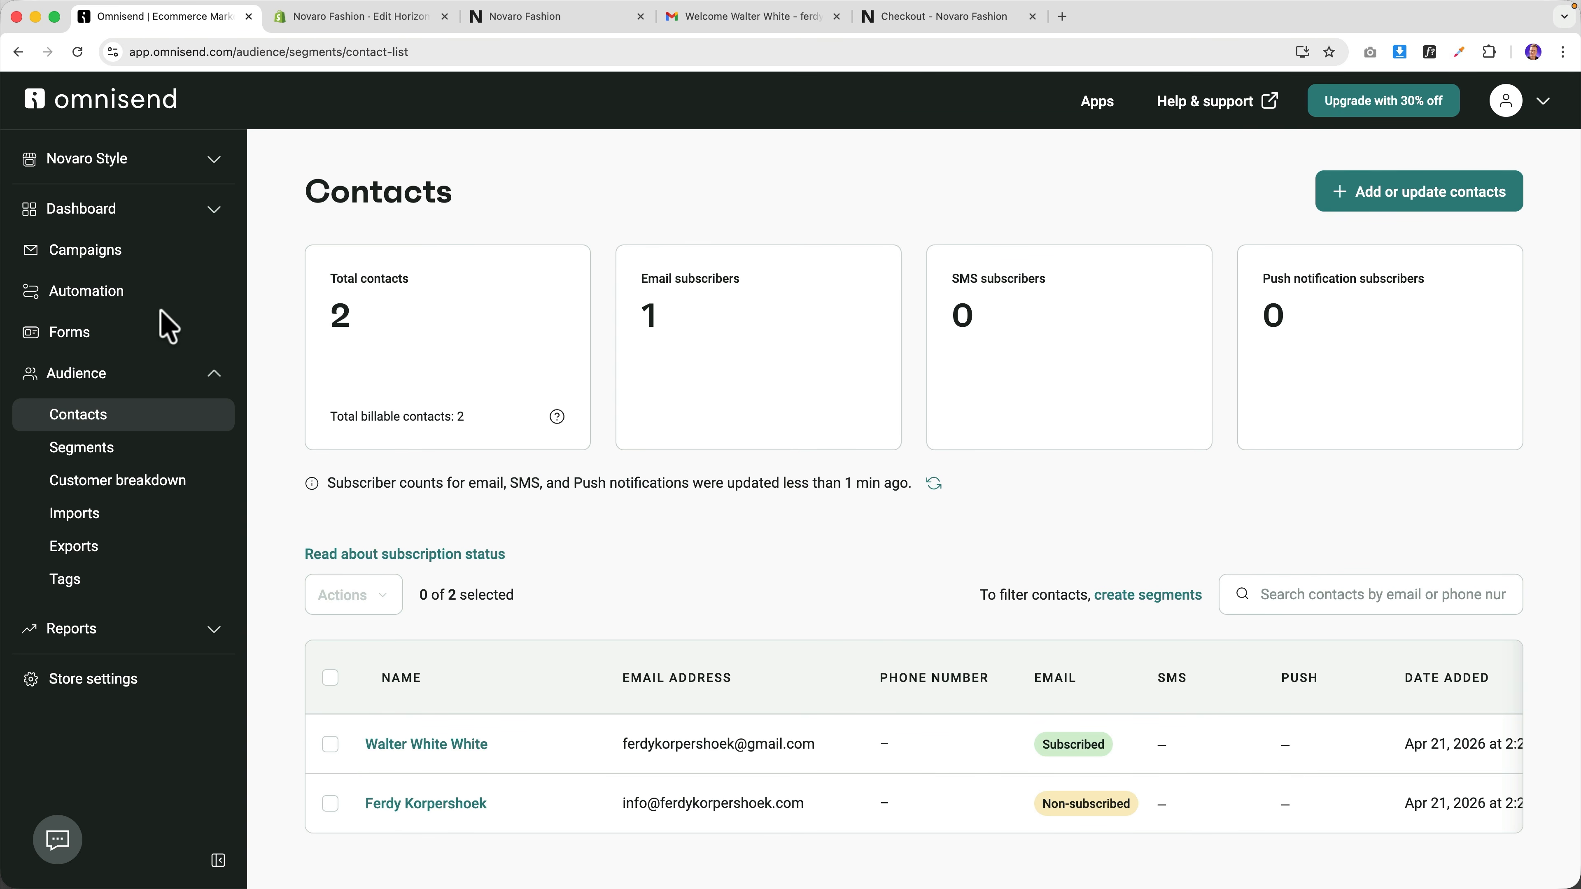
# Go to the Automation list showing the enabled Homepage Opt In 10% Off workflow.
pyautogui.click(137, 309)
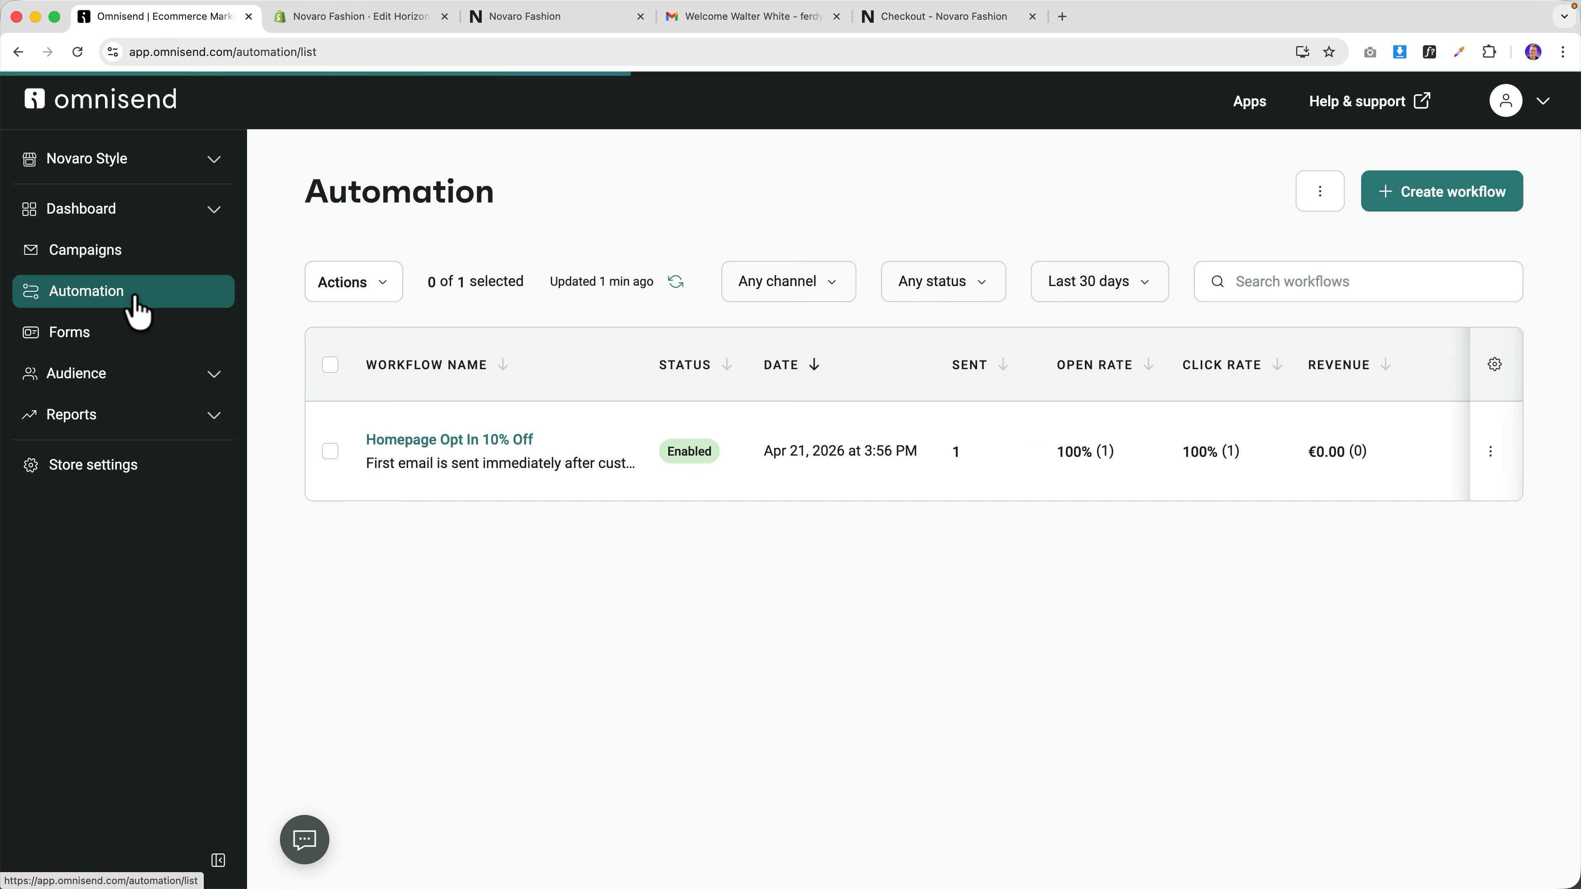
# Open the Homepage Opt In 10% Off workflow, scroll through its steps, and briefly check the checkout tab.
pyautogui.click(427, 440)
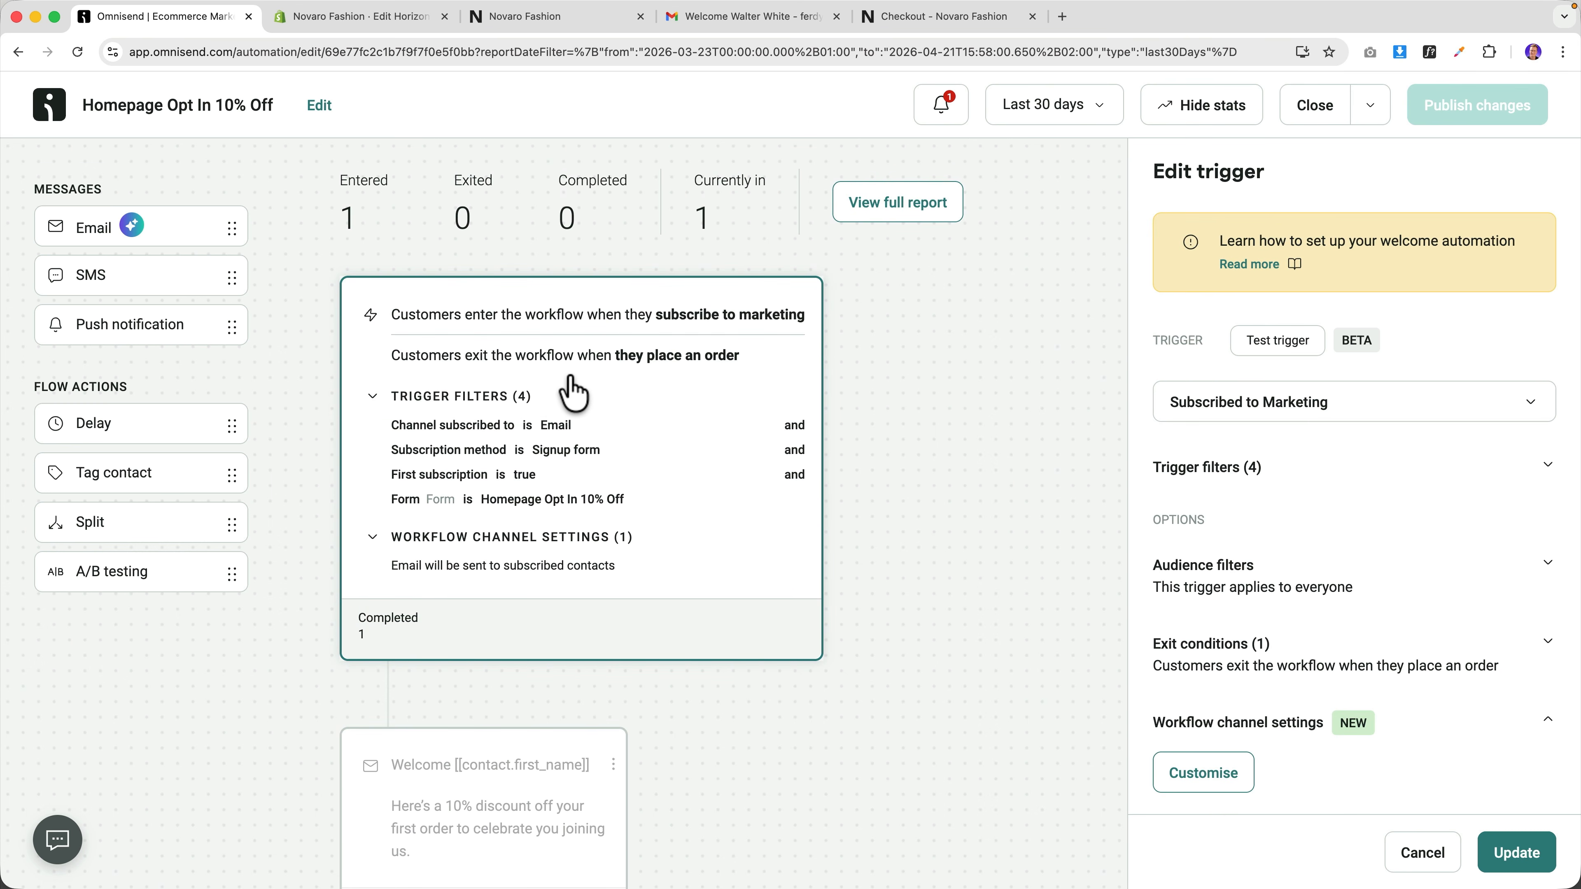
pyautogui.scroll(-10, 572, 392)
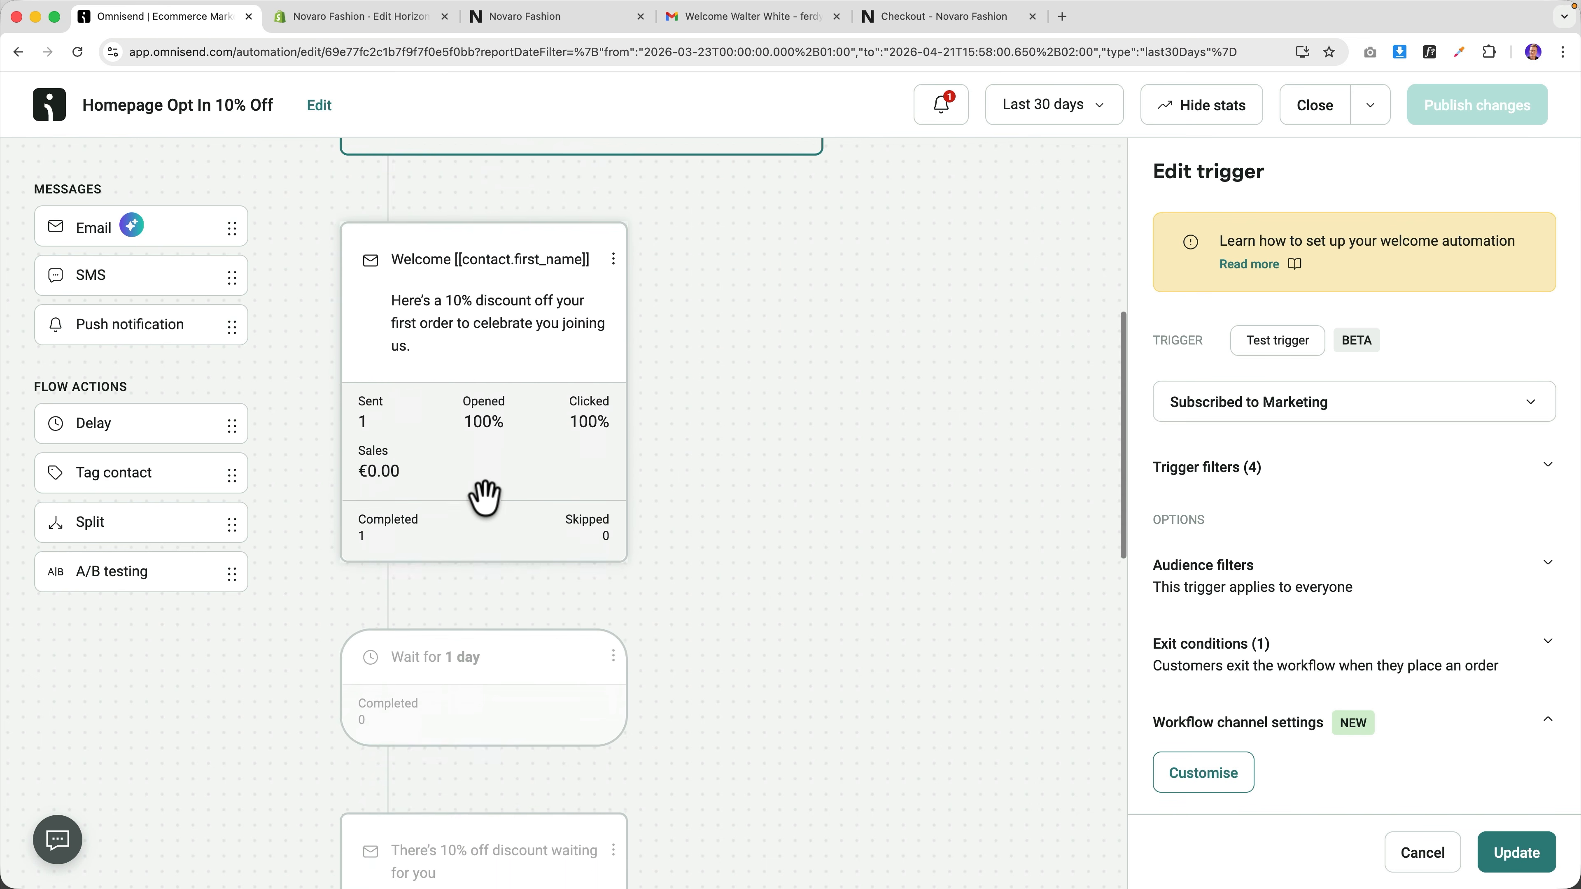
pyautogui.scroll(-7, 501, 604)
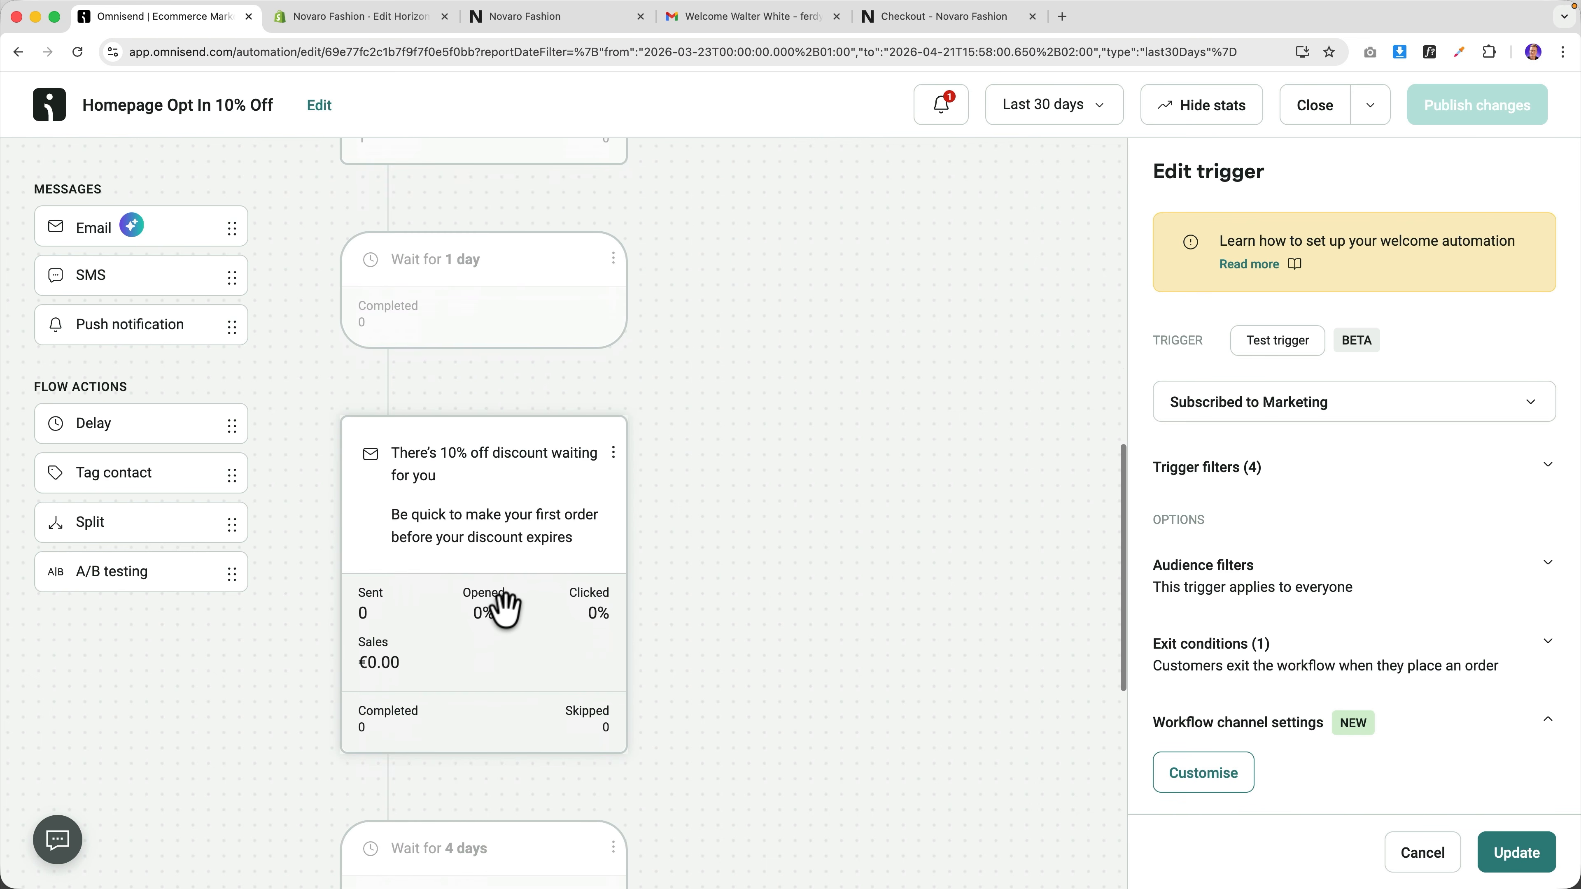
pyautogui.scroll(-5, 489, 486)
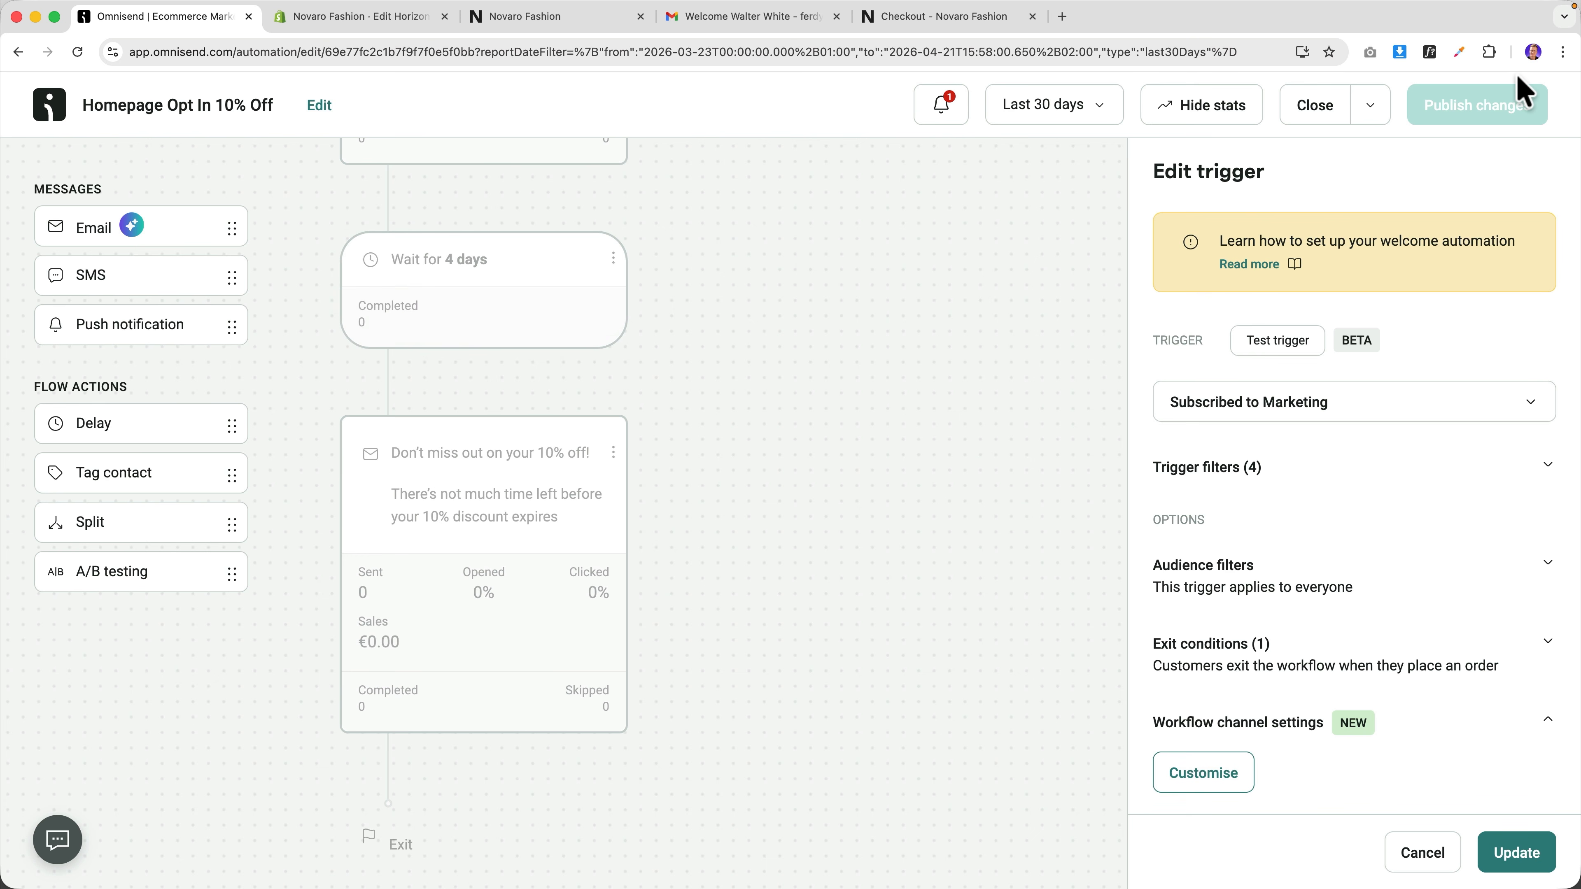
pyautogui.click(923, 27)
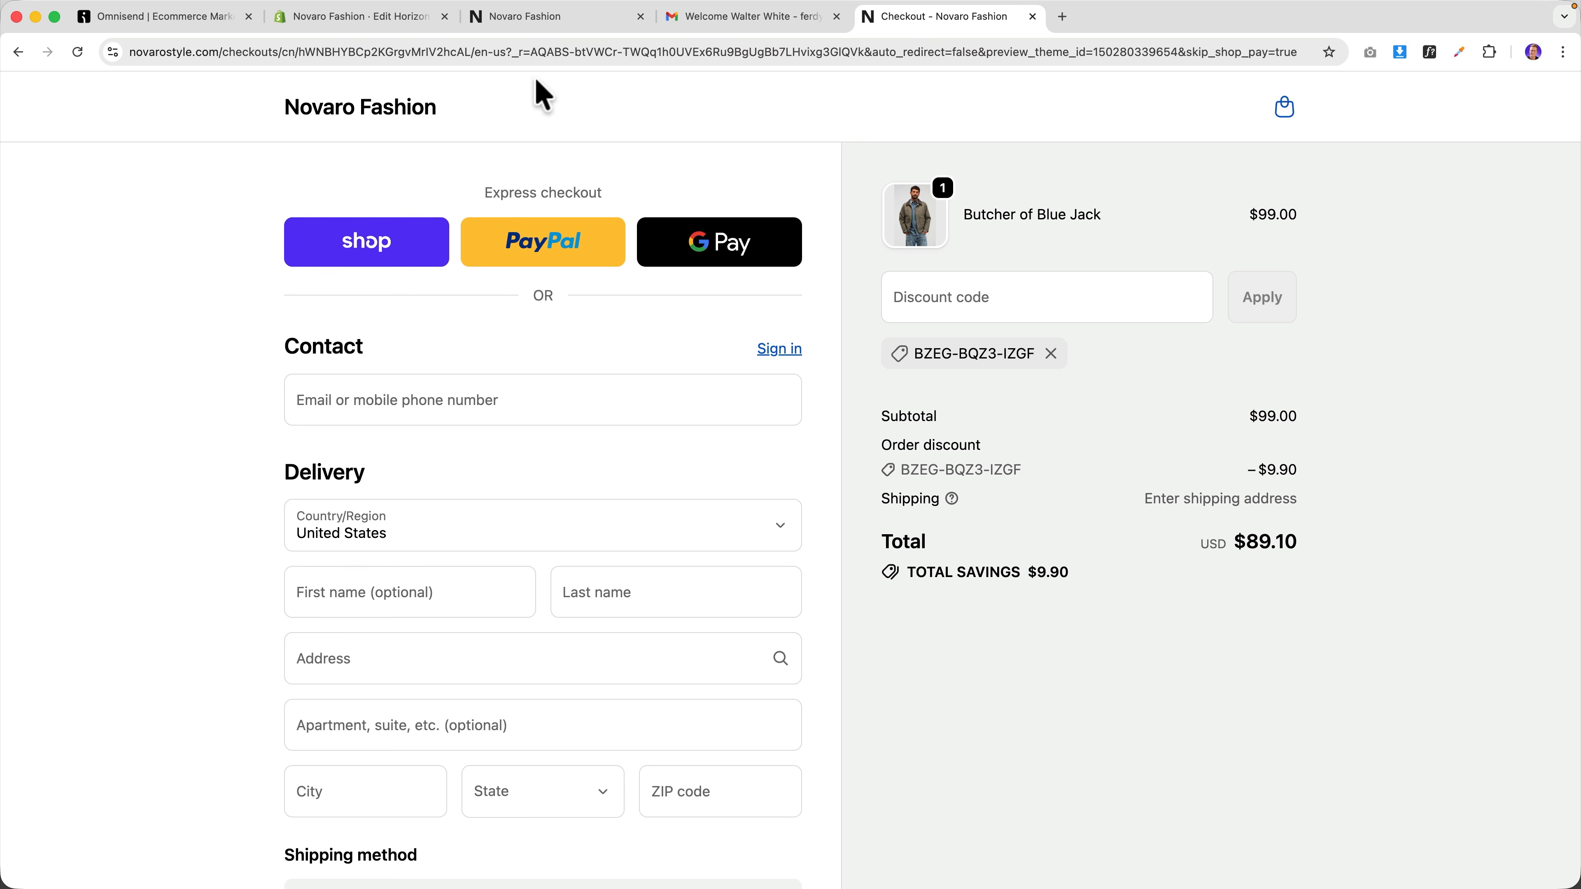
pyautogui.click(166, 17)
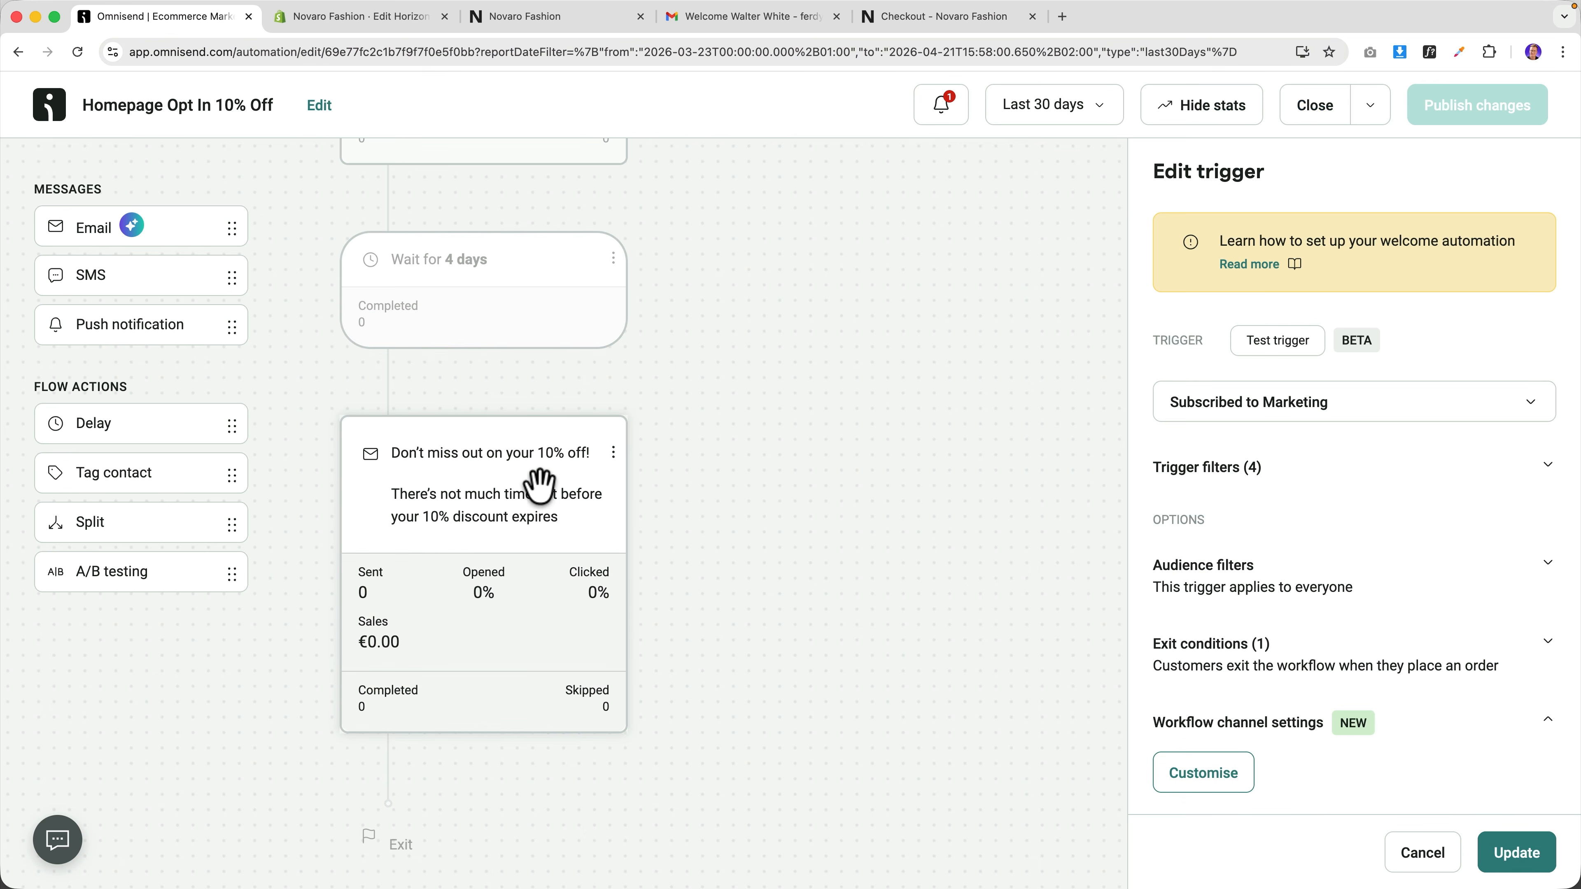
# Insert a Split step after the 4-day wait, before the final reminder email.
pyautogui.moveTo(127, 325); pyautogui.dragTo(505, 380)
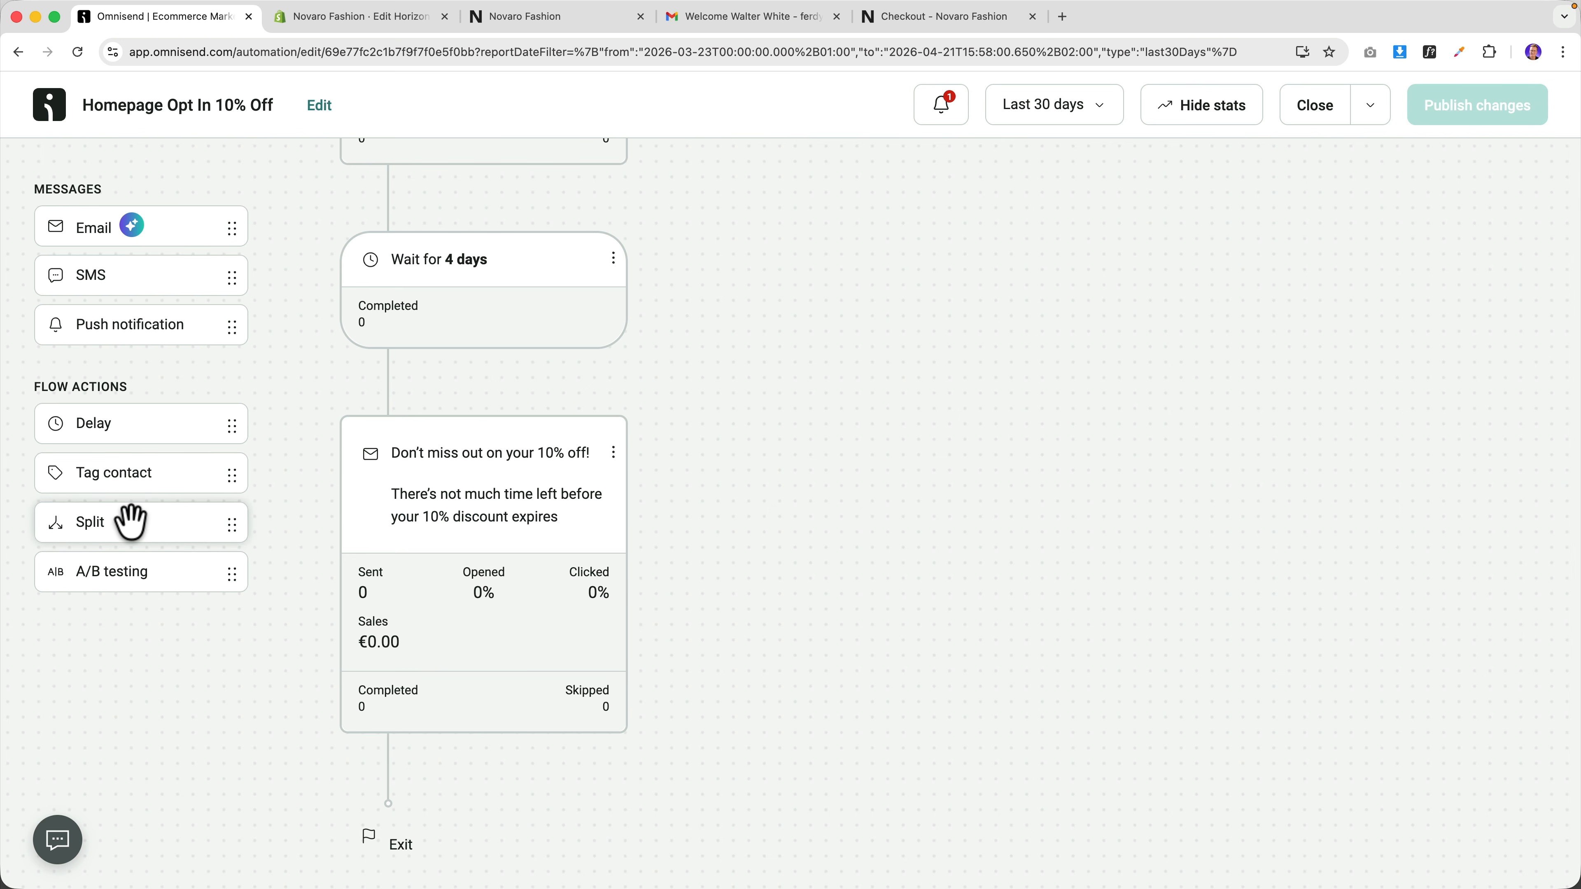
pyautogui.moveTo(131, 523); pyautogui.dragTo(378, 391)
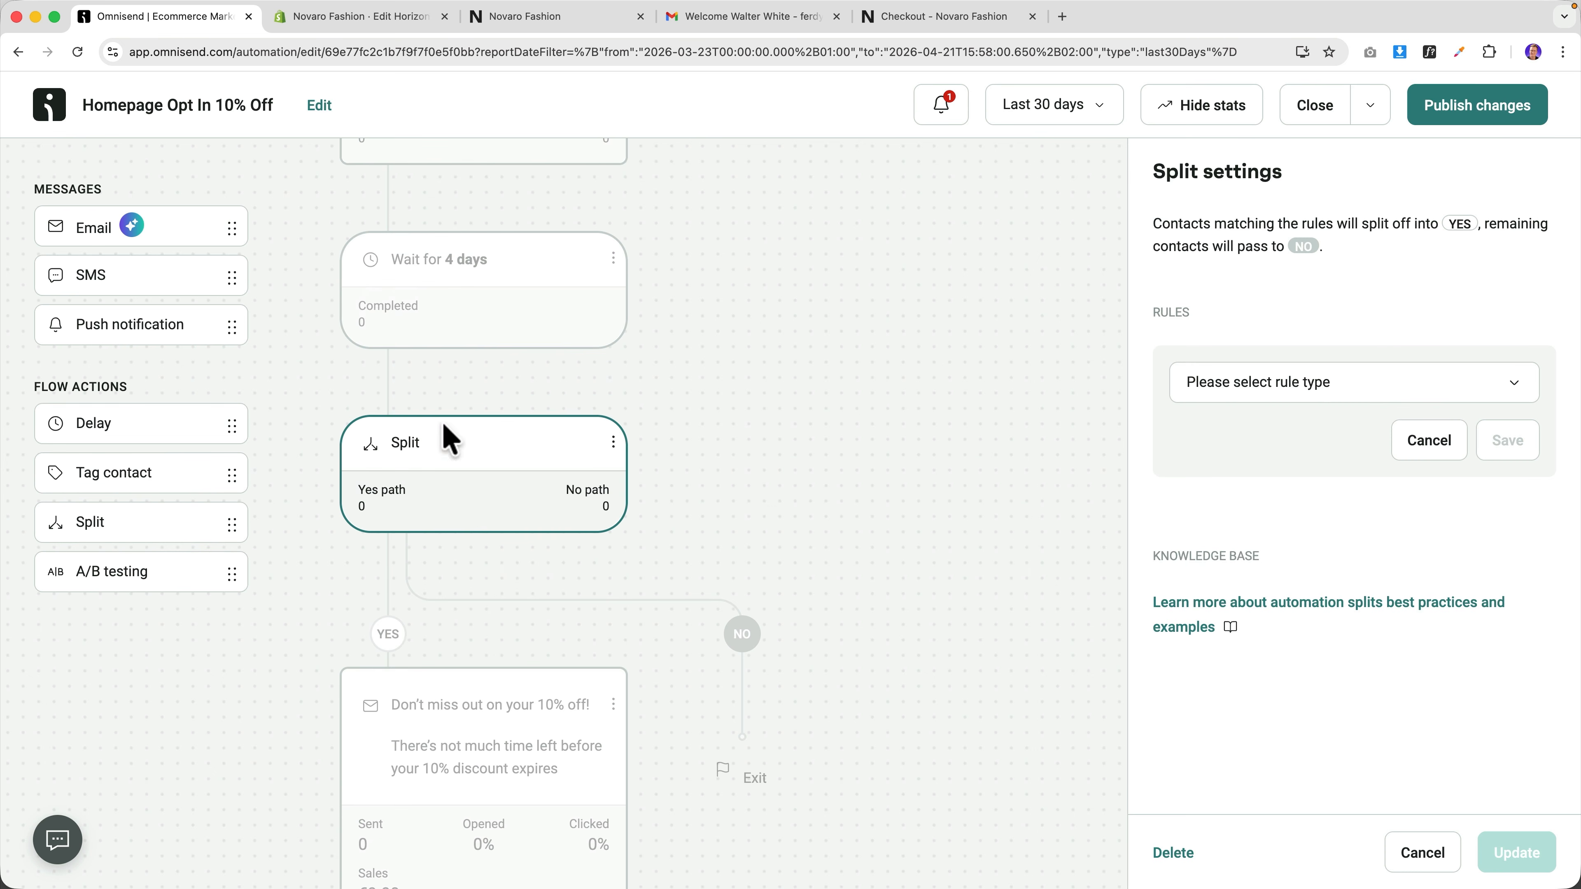
pyautogui.scroll(-4, 478, 436)
pyautogui.moveTo(442, 446); pyautogui.dragTo(390, 381)
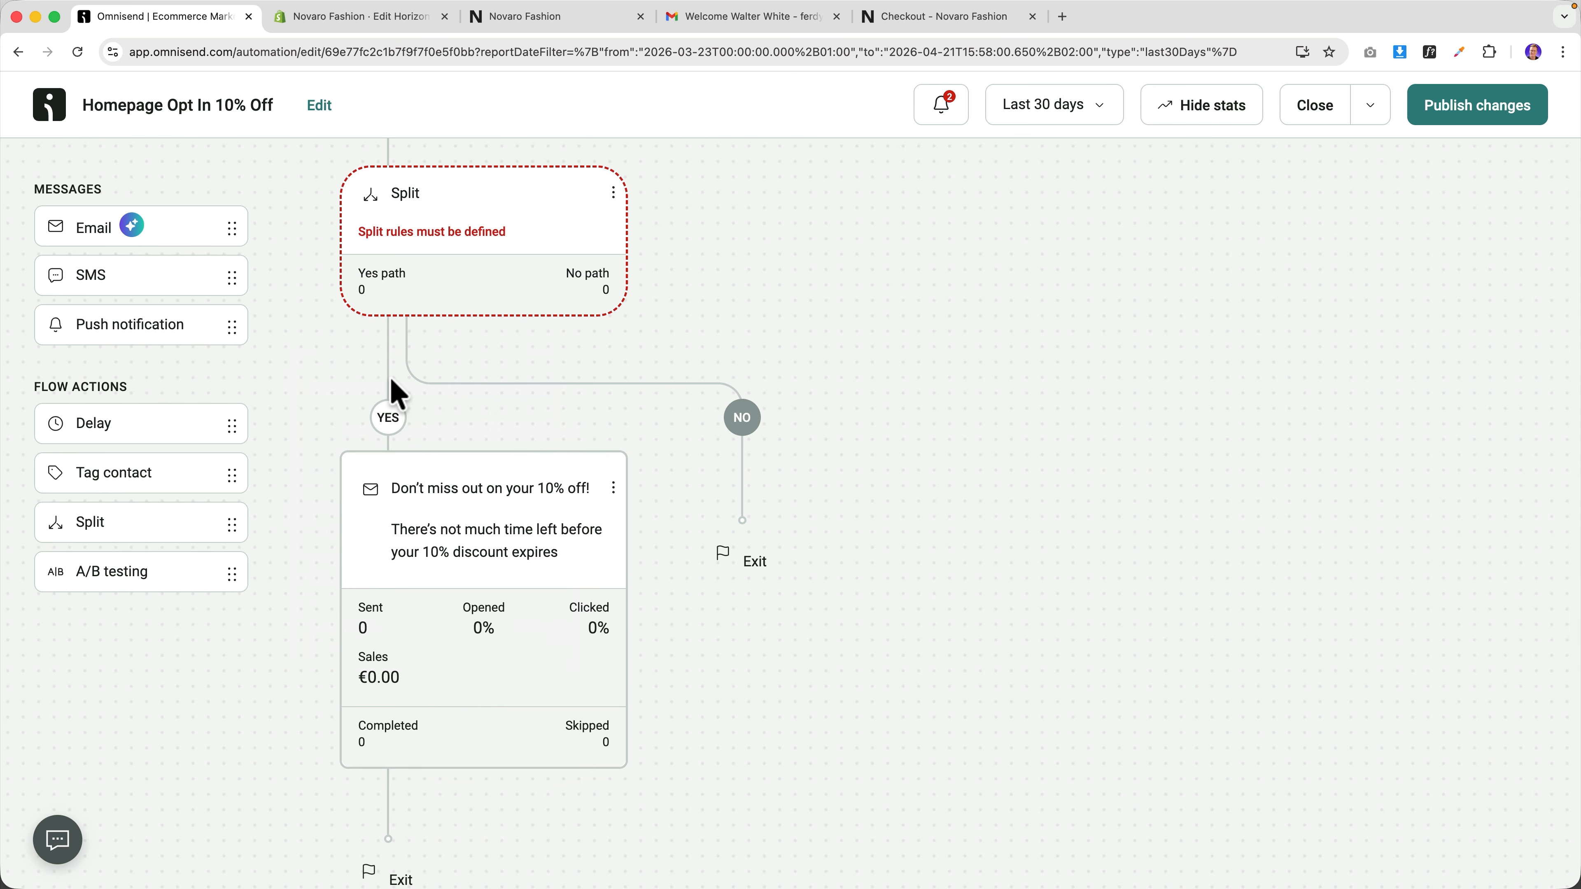
# Duplicate the reminder email onto the NO branch and review the split's settings.
pyautogui.click(613, 487)
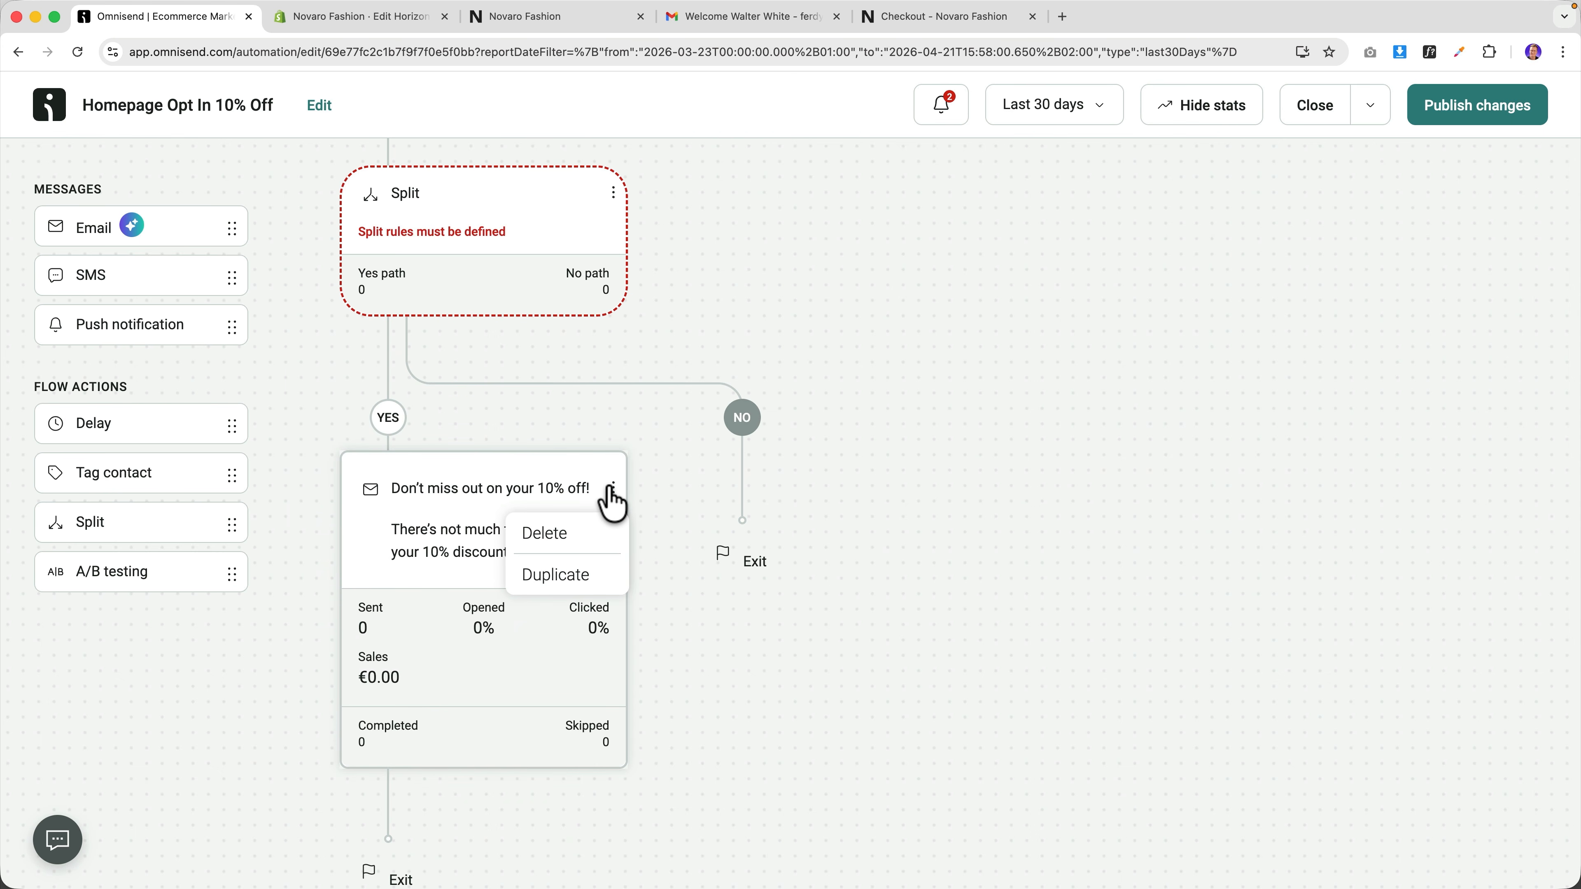
pyautogui.click(562, 578)
pyautogui.moveTo(509, 765); pyautogui.dragTo(769, 367)
pyautogui.click(473, 283)
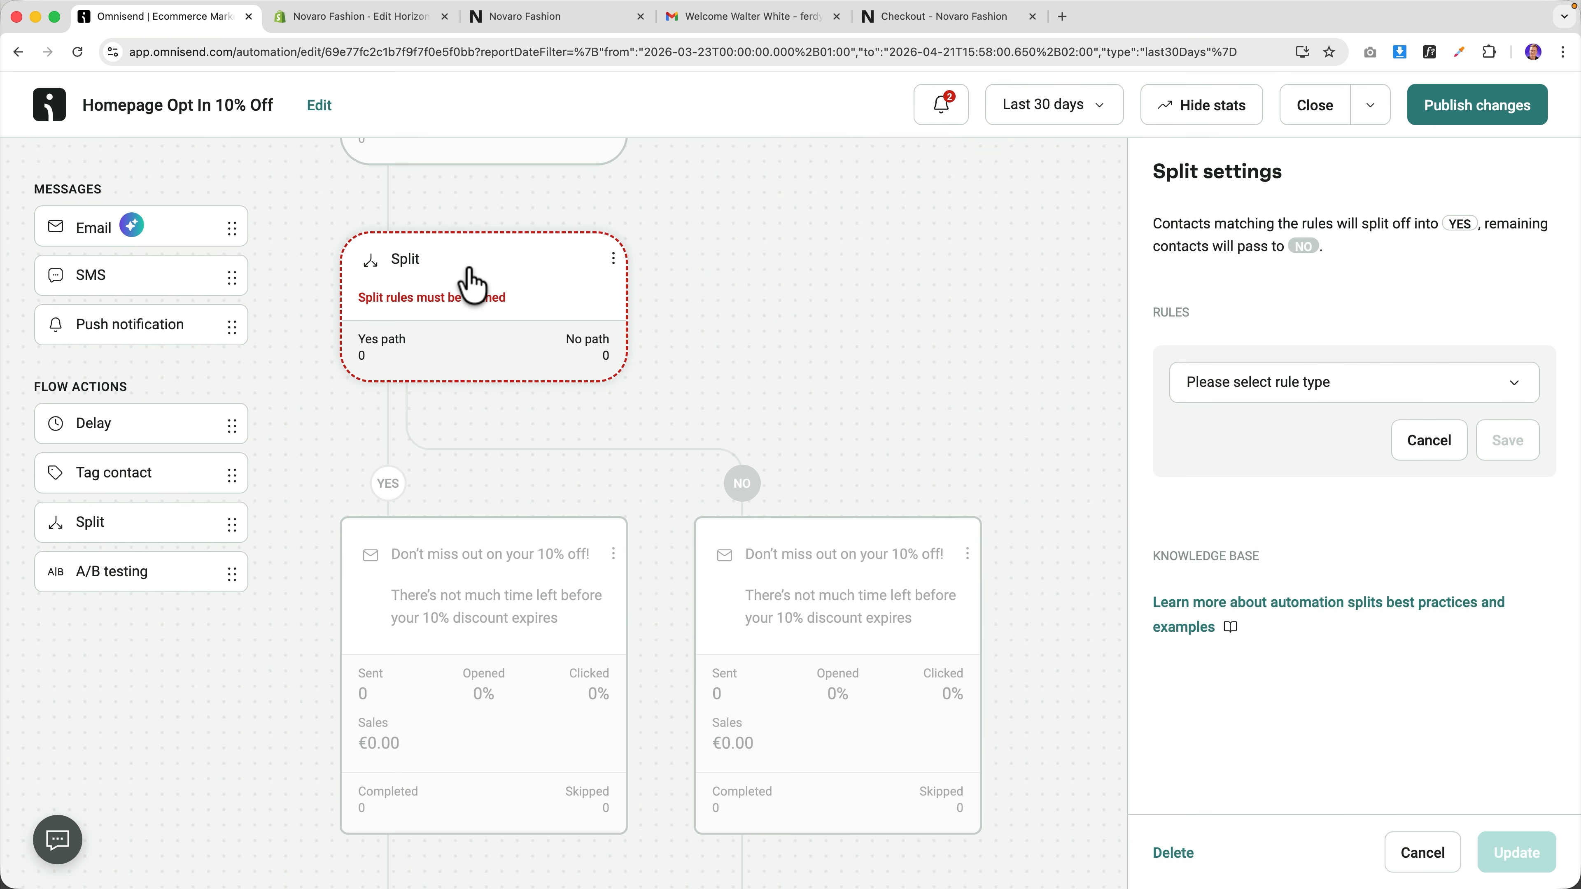
pyautogui.scroll(5, 479, 280)
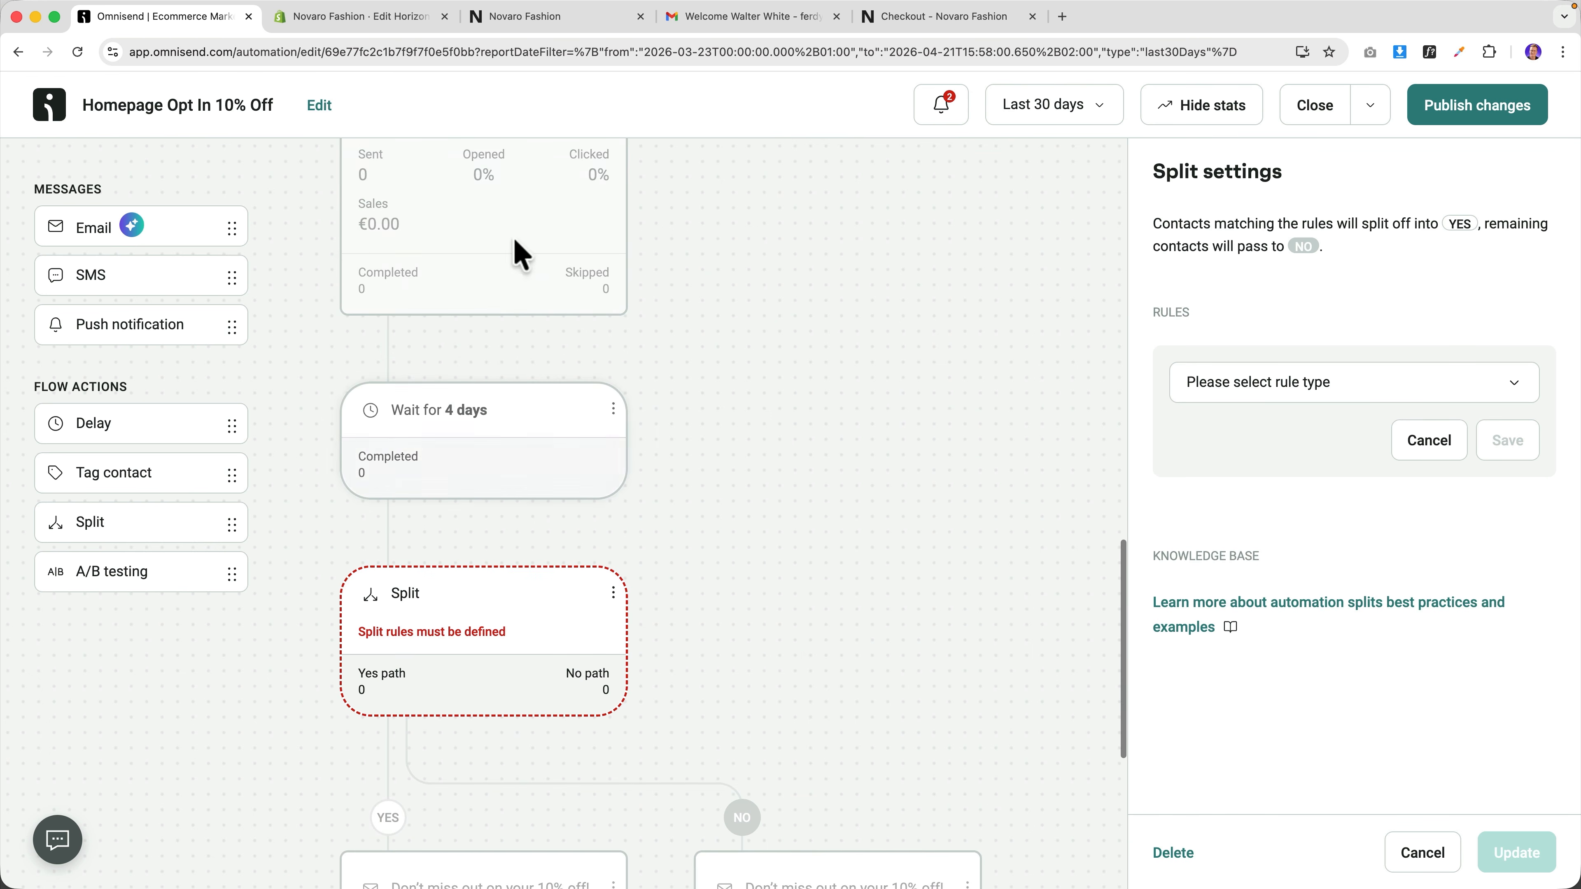
pyautogui.scroll(-4, 505, 247)
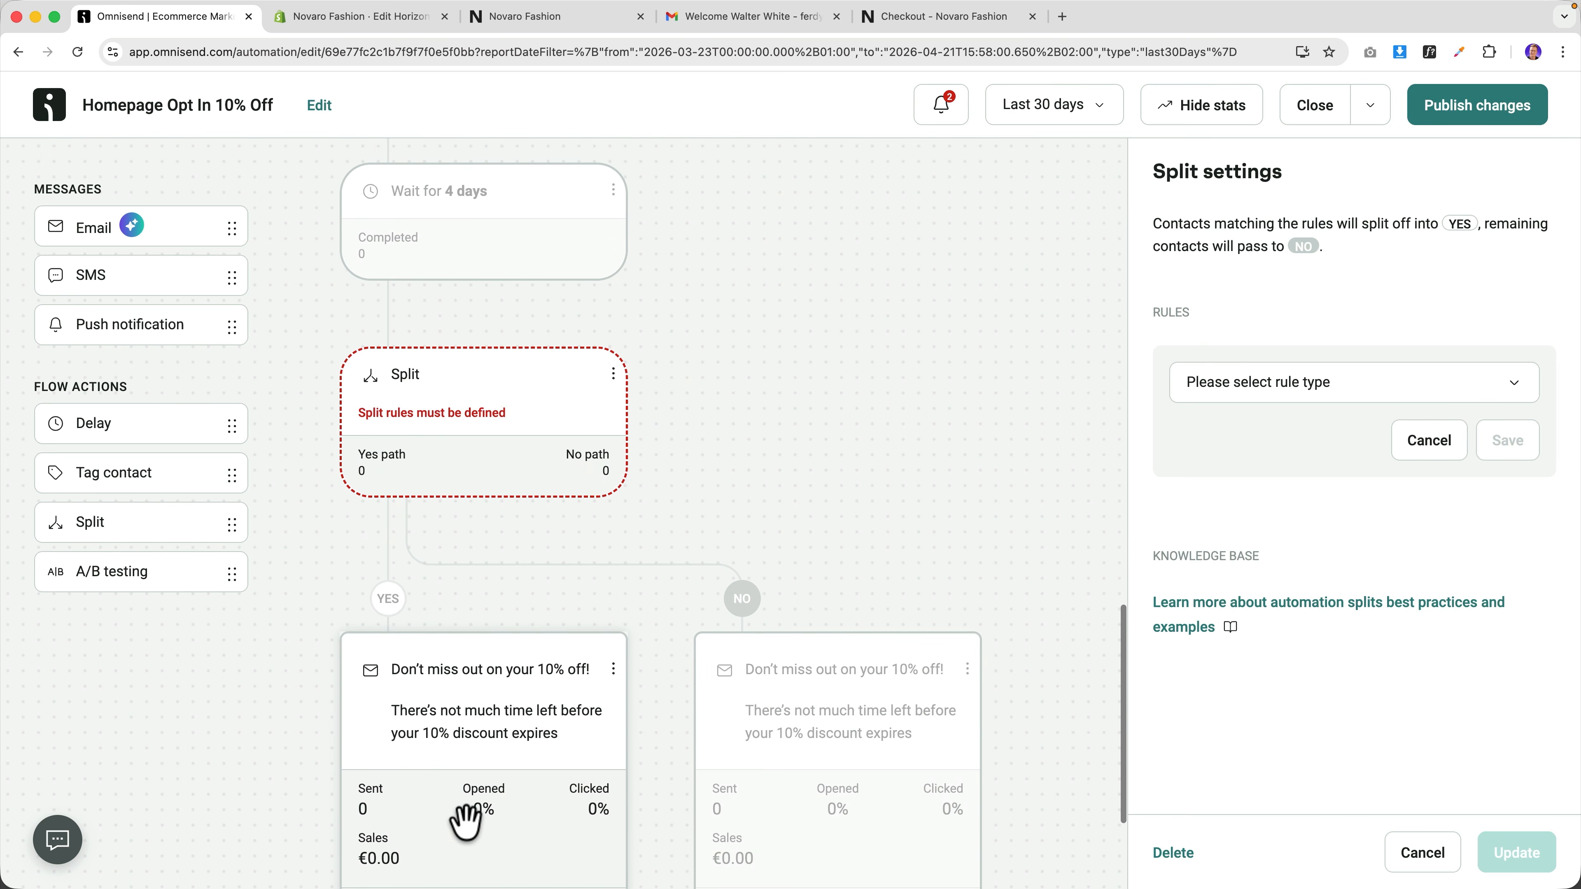
pyautogui.scroll(4, 520, 355)
pyautogui.scroll(-2, 519, 410)
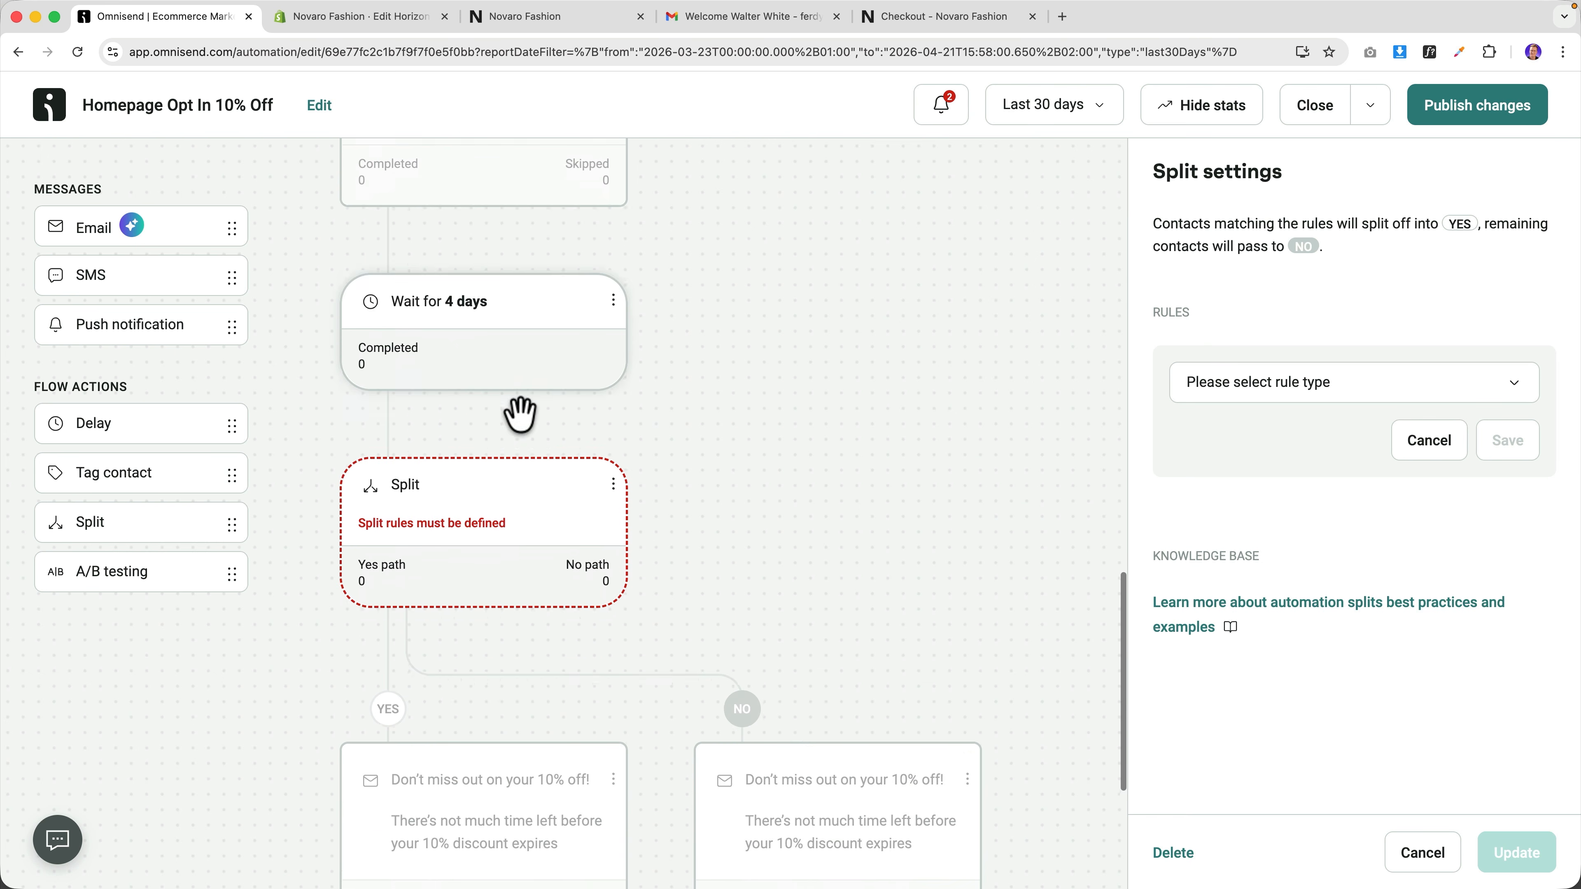
# Change the NO-path email subject to "Don't miss out on your 15% off!".
pyautogui.click(858, 803)
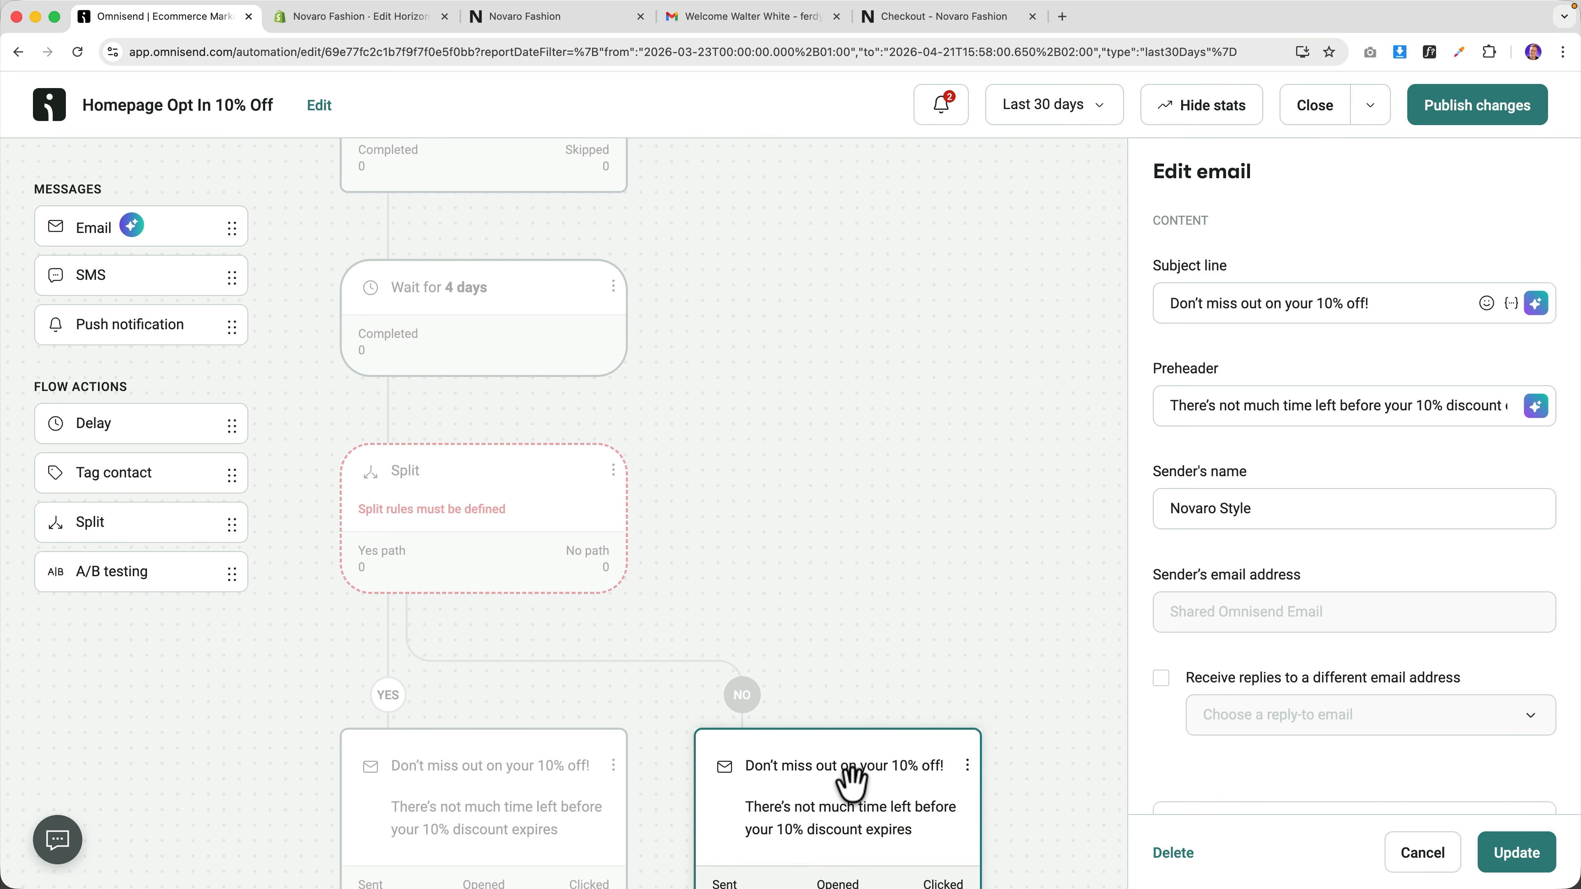
pyautogui.click(1324, 303)
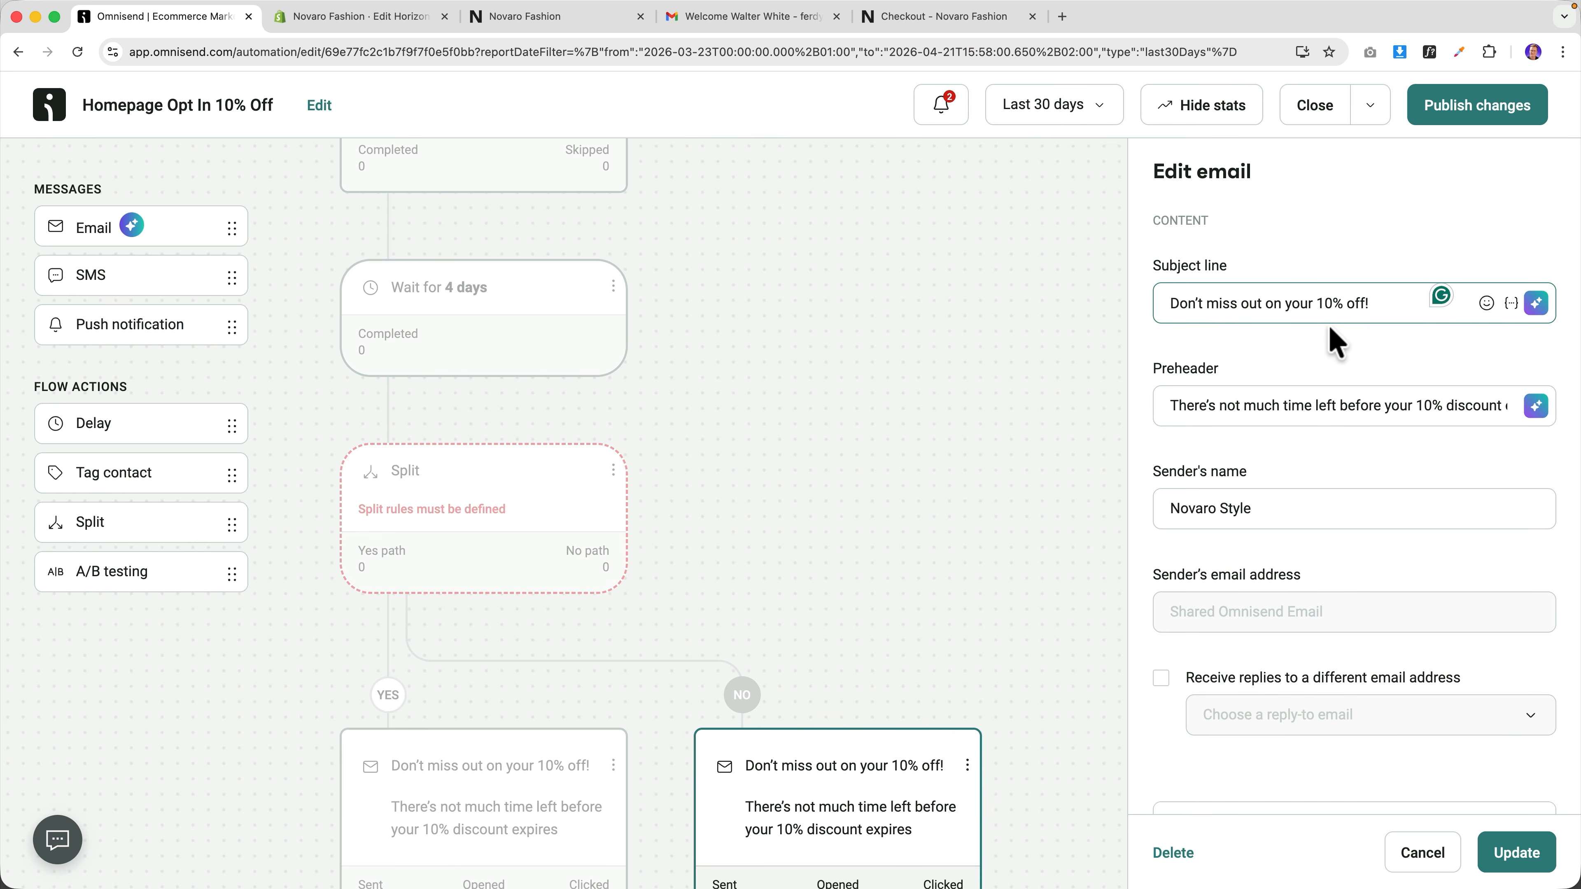
pyautogui.press('Delete')
pyautogui.write('5')
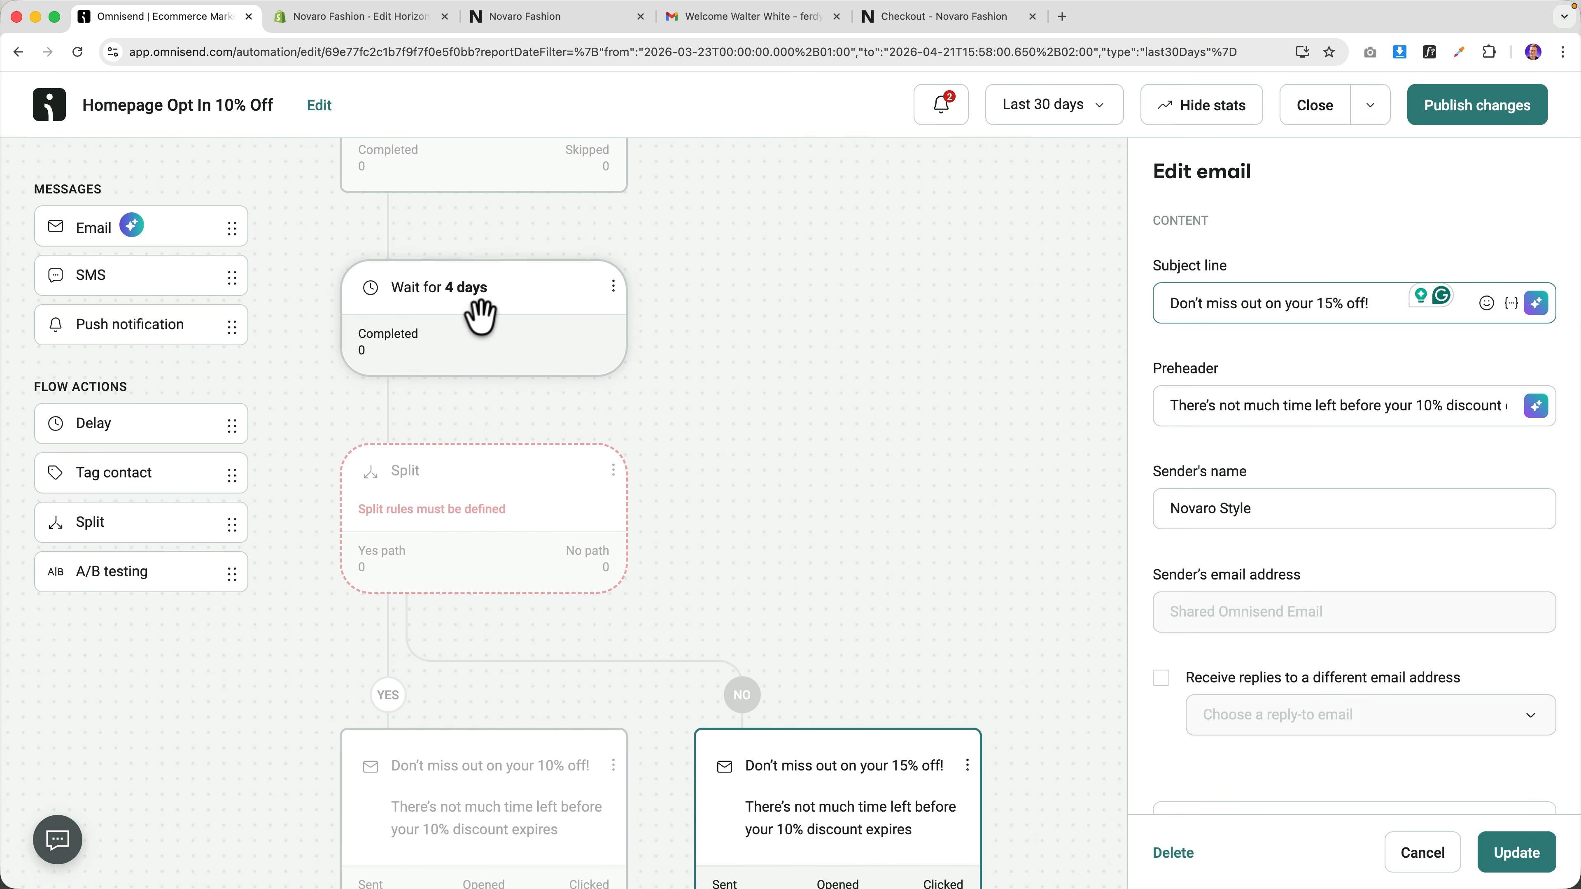
pyautogui.scroll(-3, 500, 324)
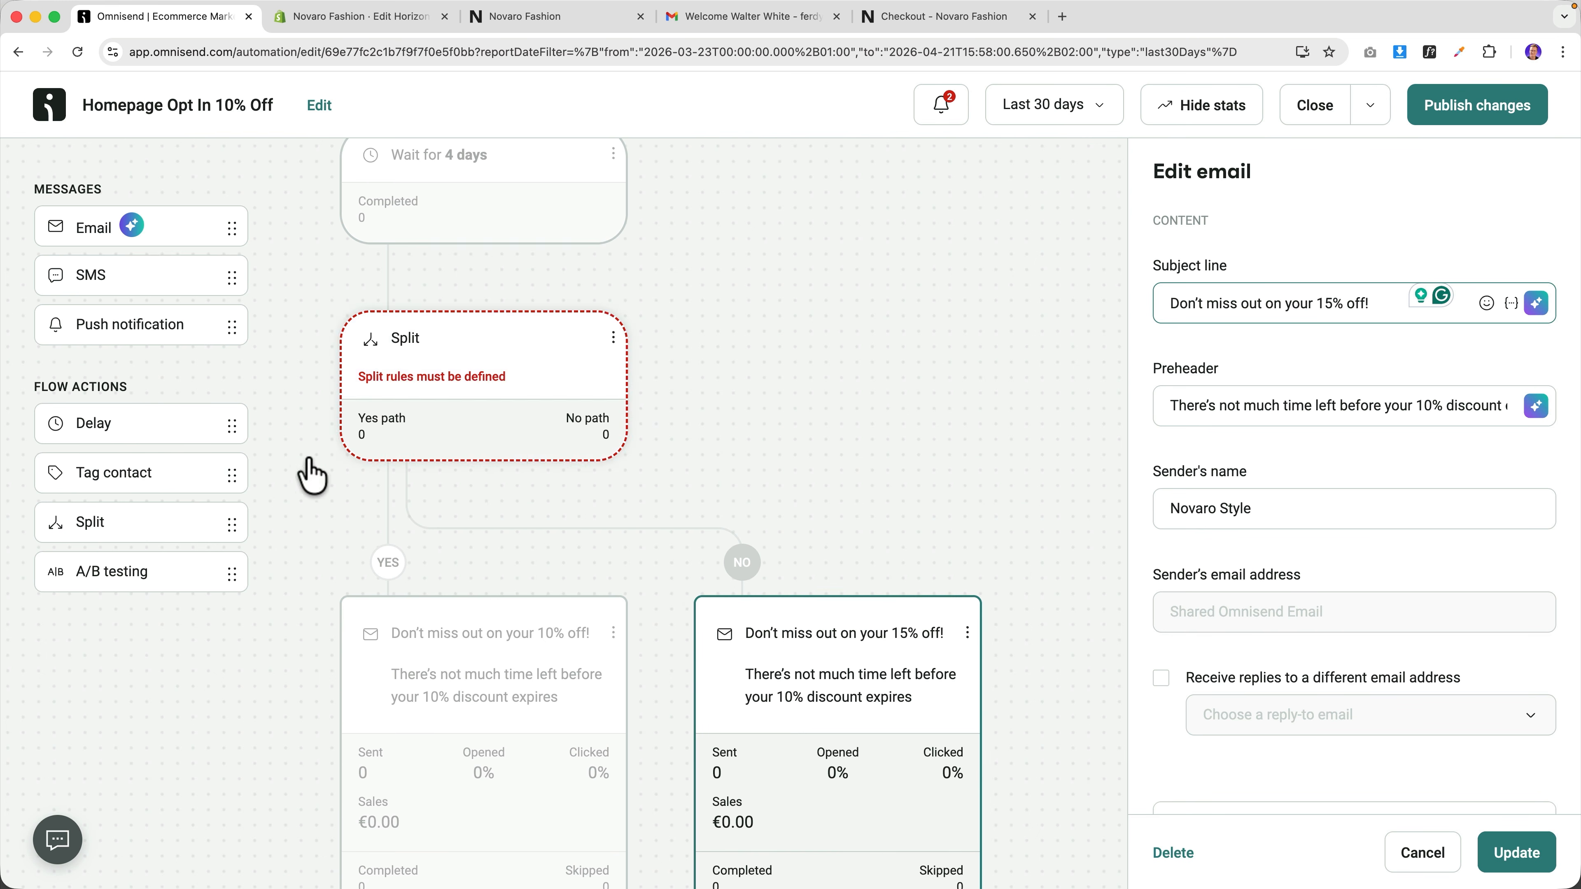
# Add an A/B test step with the 10% email under A and the 15% email under B.
pyautogui.moveTo(101, 568); pyautogui.dragTo(405, 355)
pyautogui.scroll(-5, 500, 597)
pyautogui.moveTo(428, 787); pyautogui.dragTo(420, 333)
pyautogui.scroll(-4, 663, 561)
pyautogui.moveTo(810, 850); pyautogui.dragTo(747, 554)
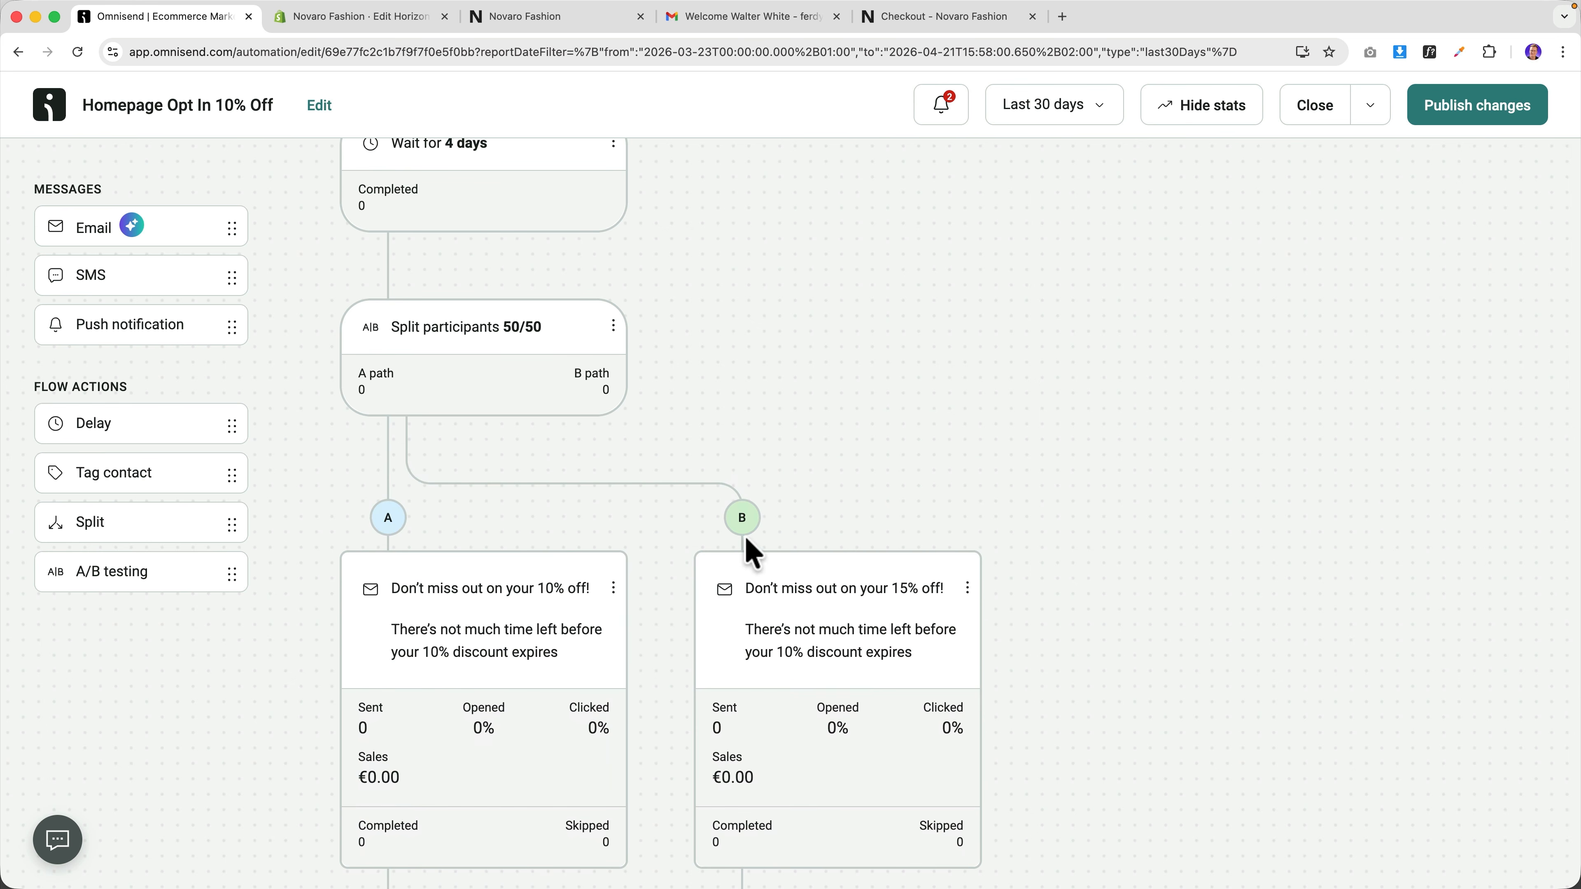
pyautogui.scroll(-3, 505, 600)
# Inspect the settings of both the 10% and 15% off reminder emails.
pyautogui.click(487, 476)
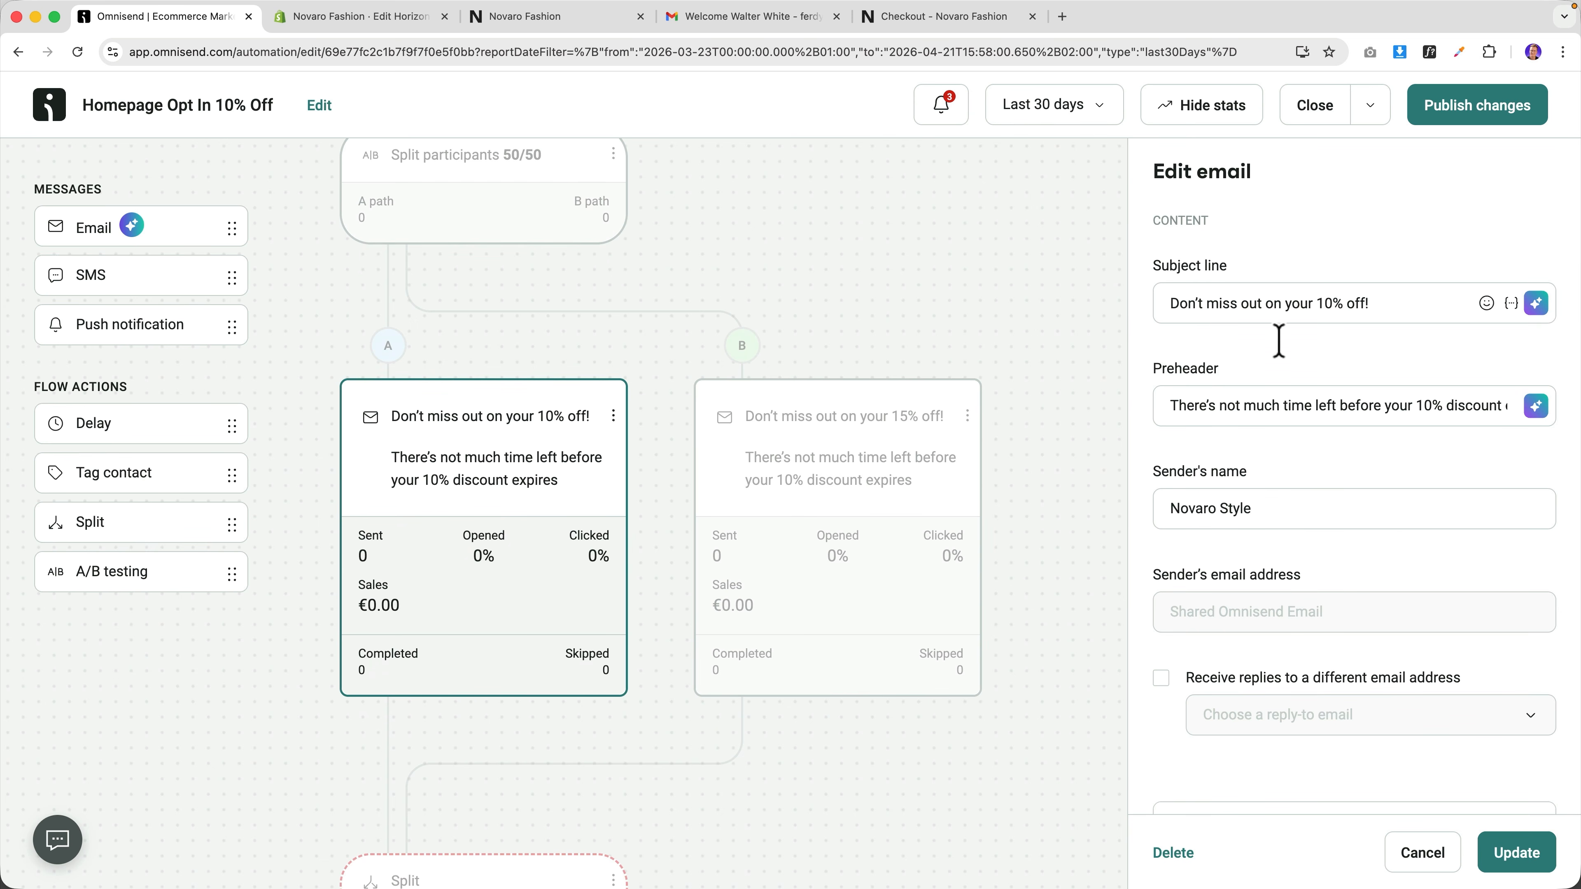
pyautogui.scroll(-10, 1287, 492)
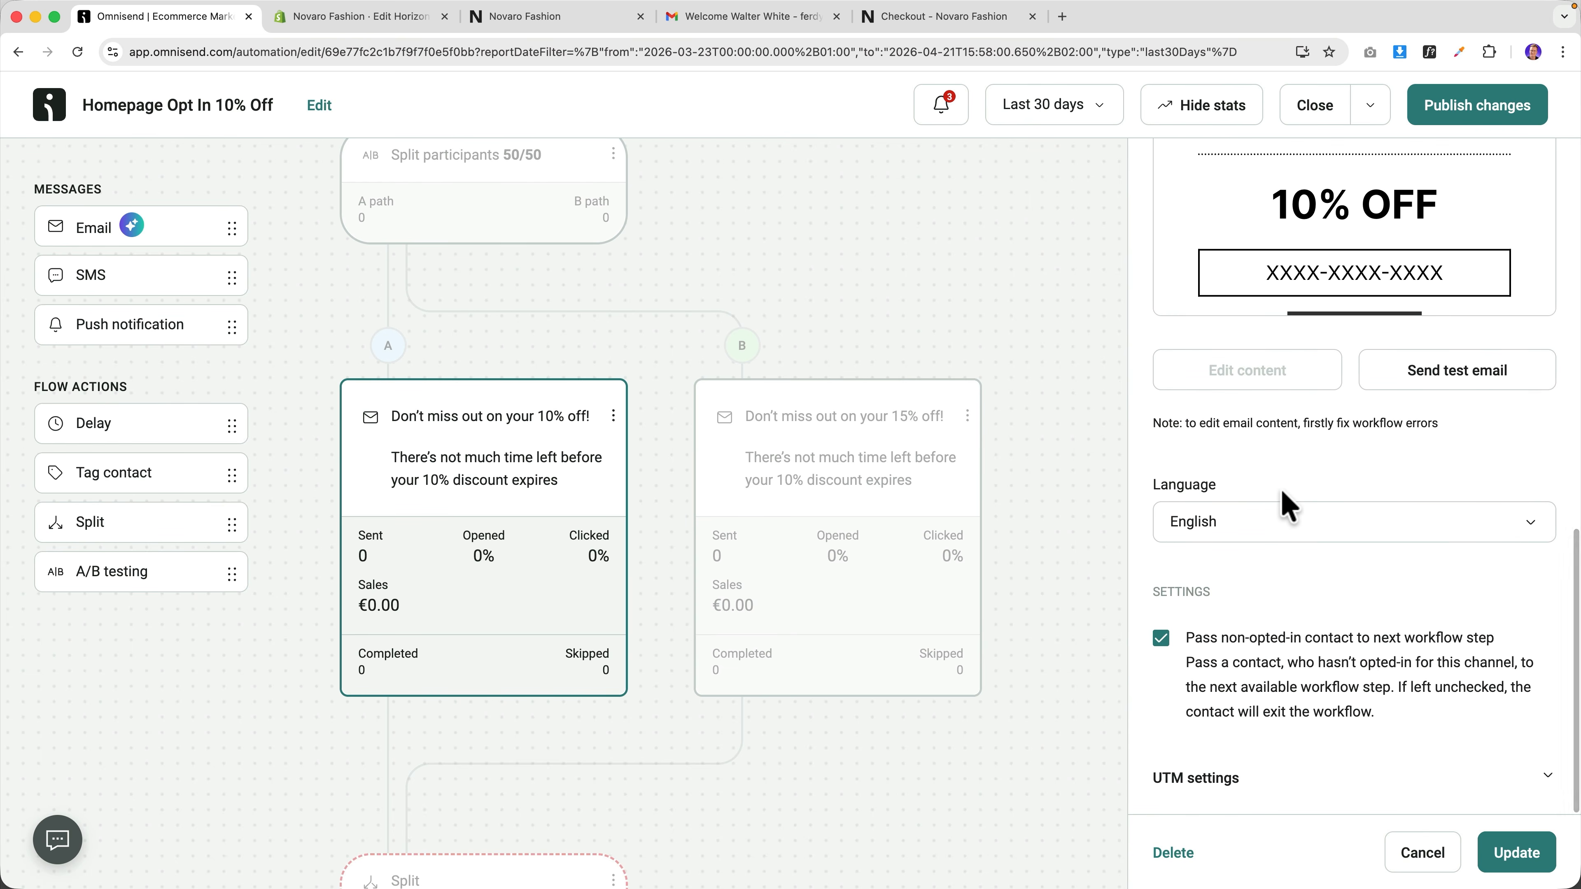
pyautogui.click(800, 448)
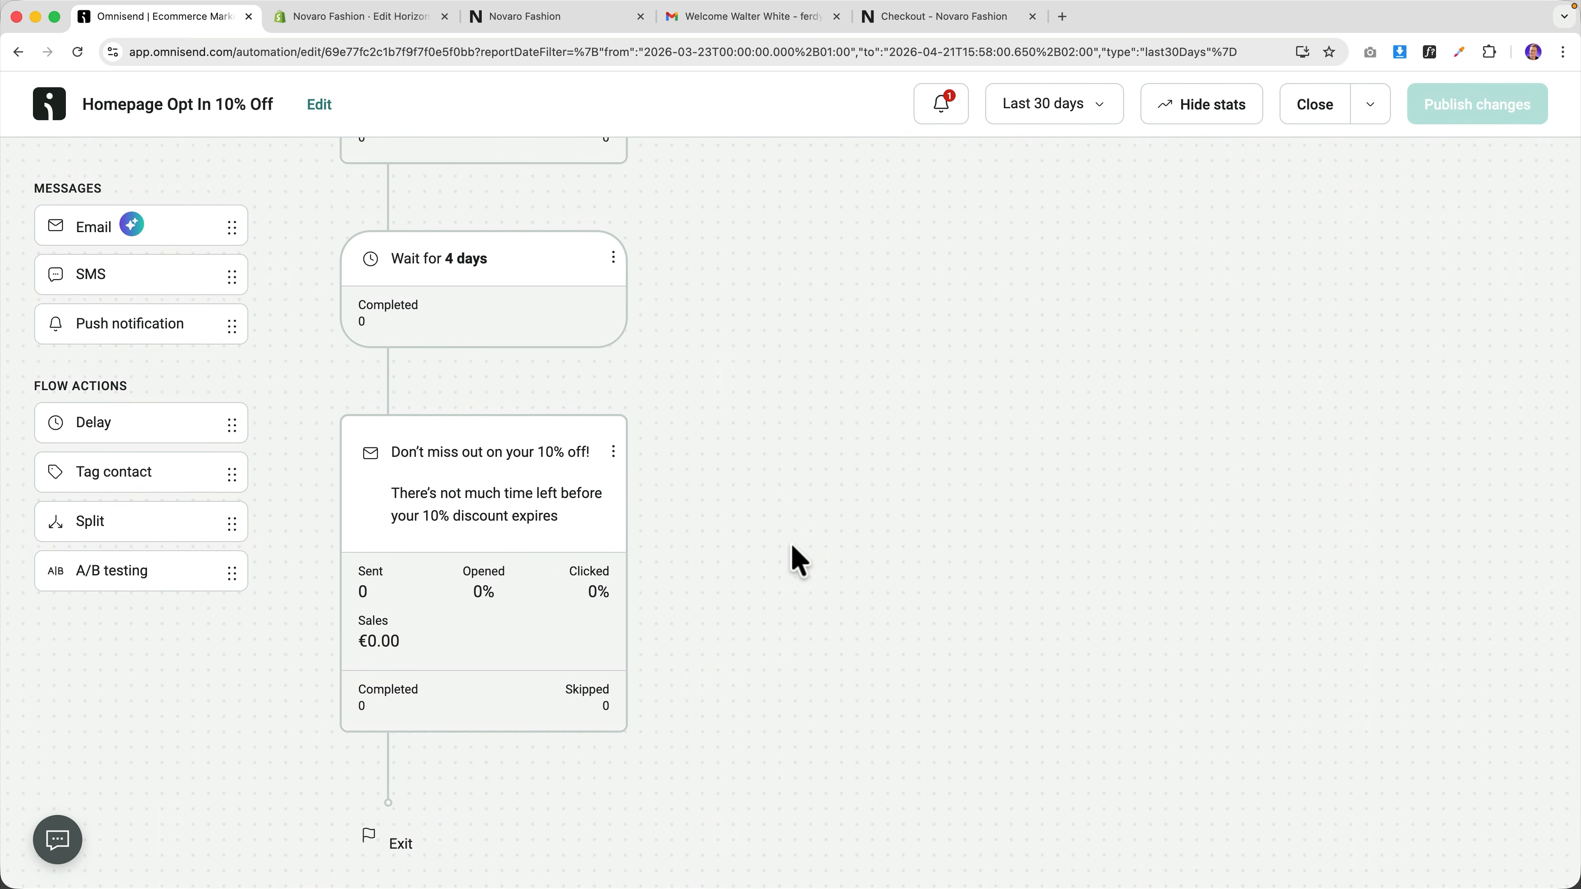
pyautogui.scroll(10, 795, 558)
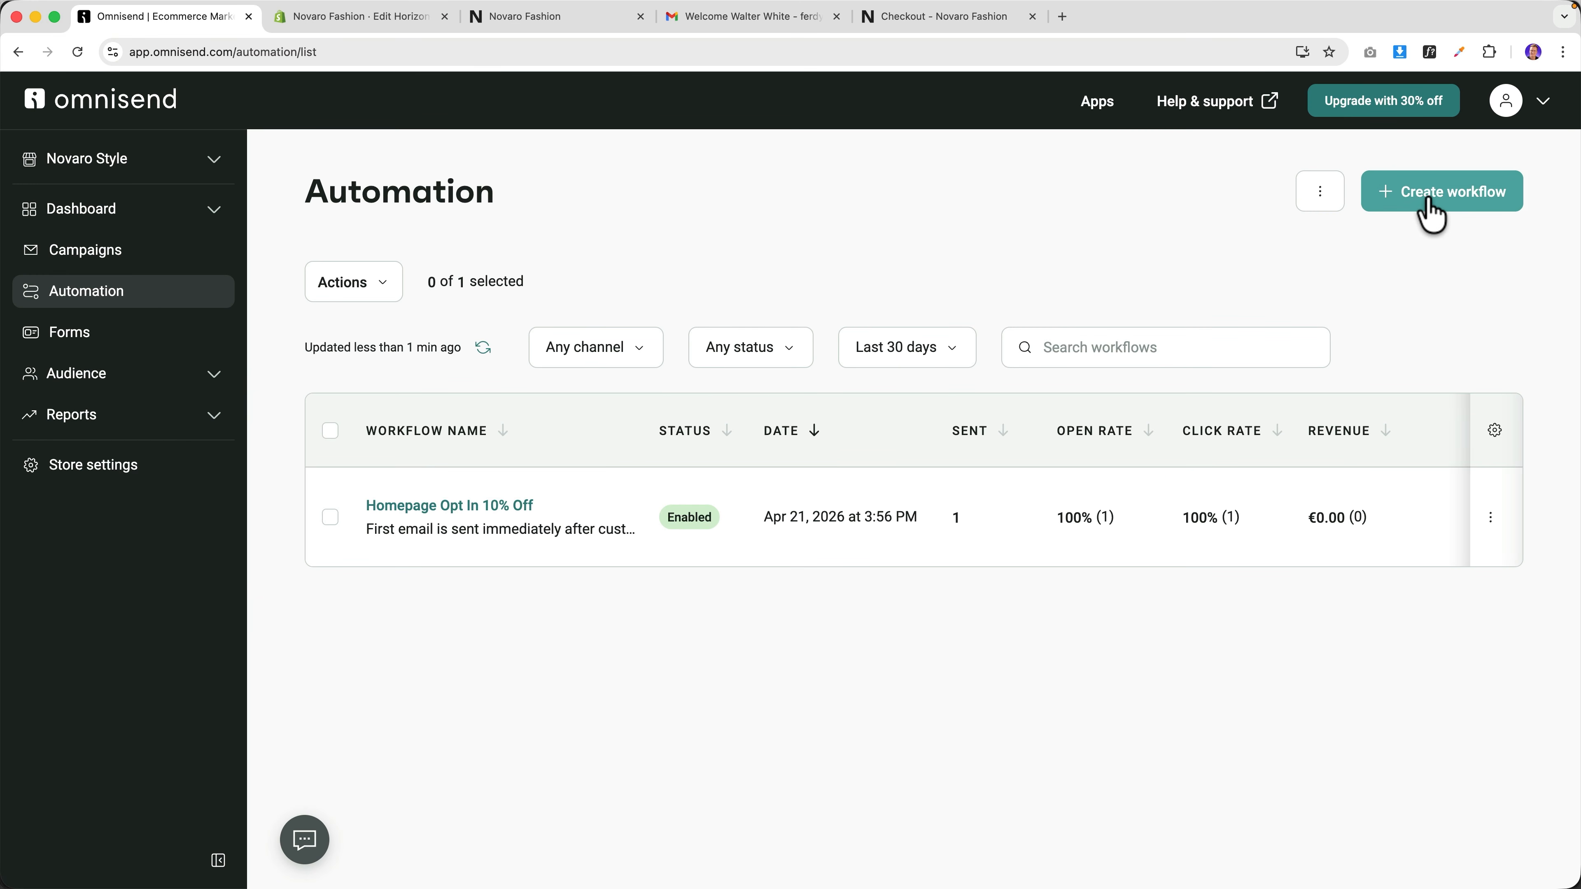
# Create a new workflow from the Customer Reactivation template, closing the stray checkout tab.
pyautogui.click(1432, 215)
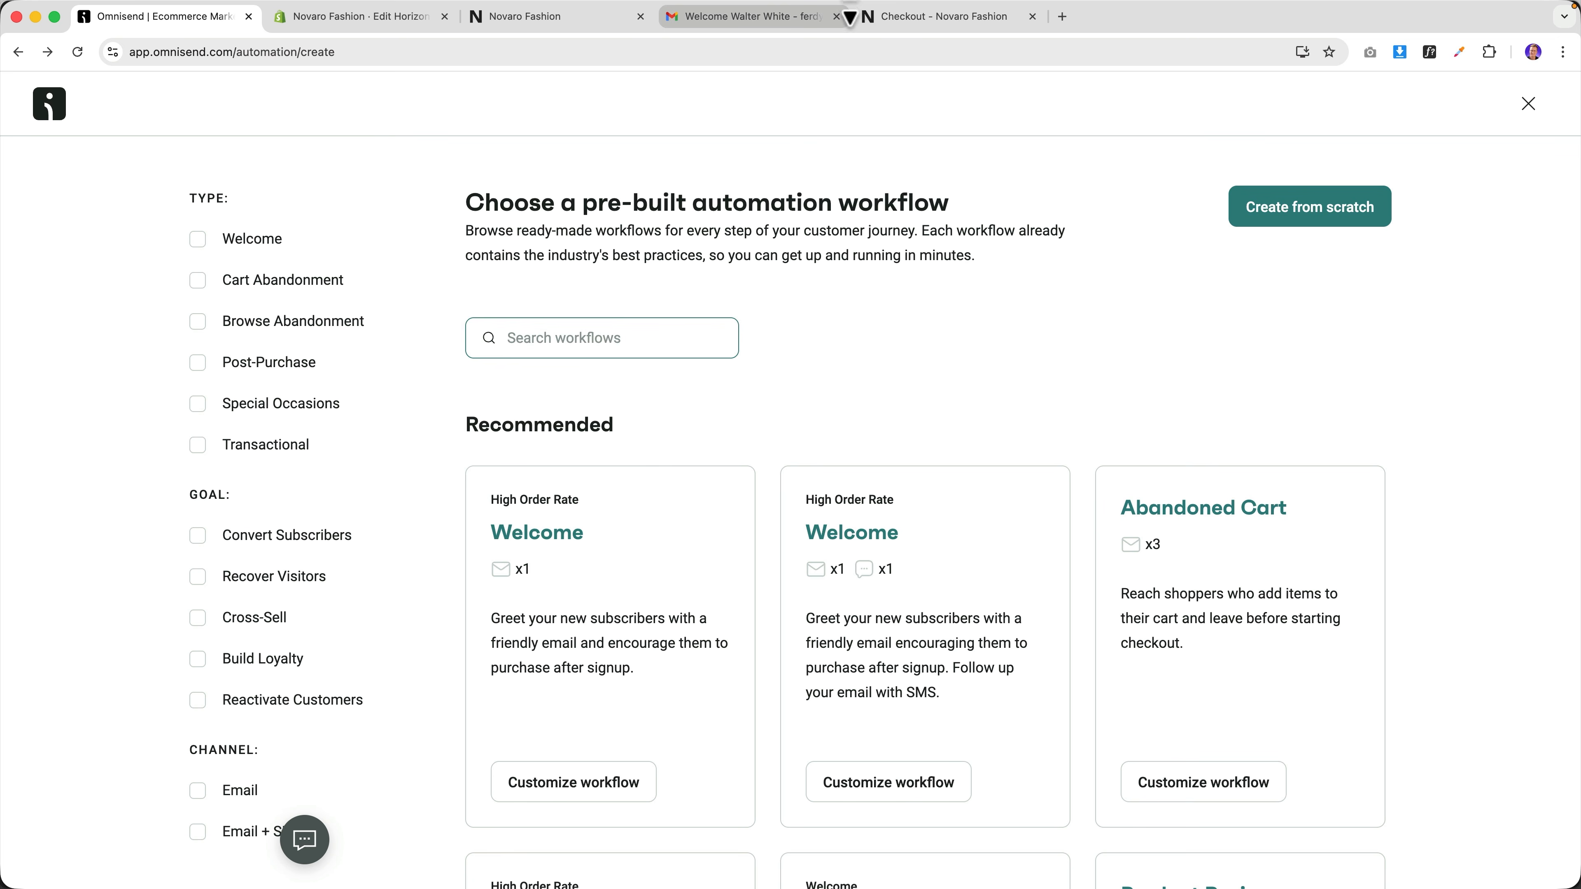
pyautogui.click(912, 19)
pyautogui.click(1033, 16)
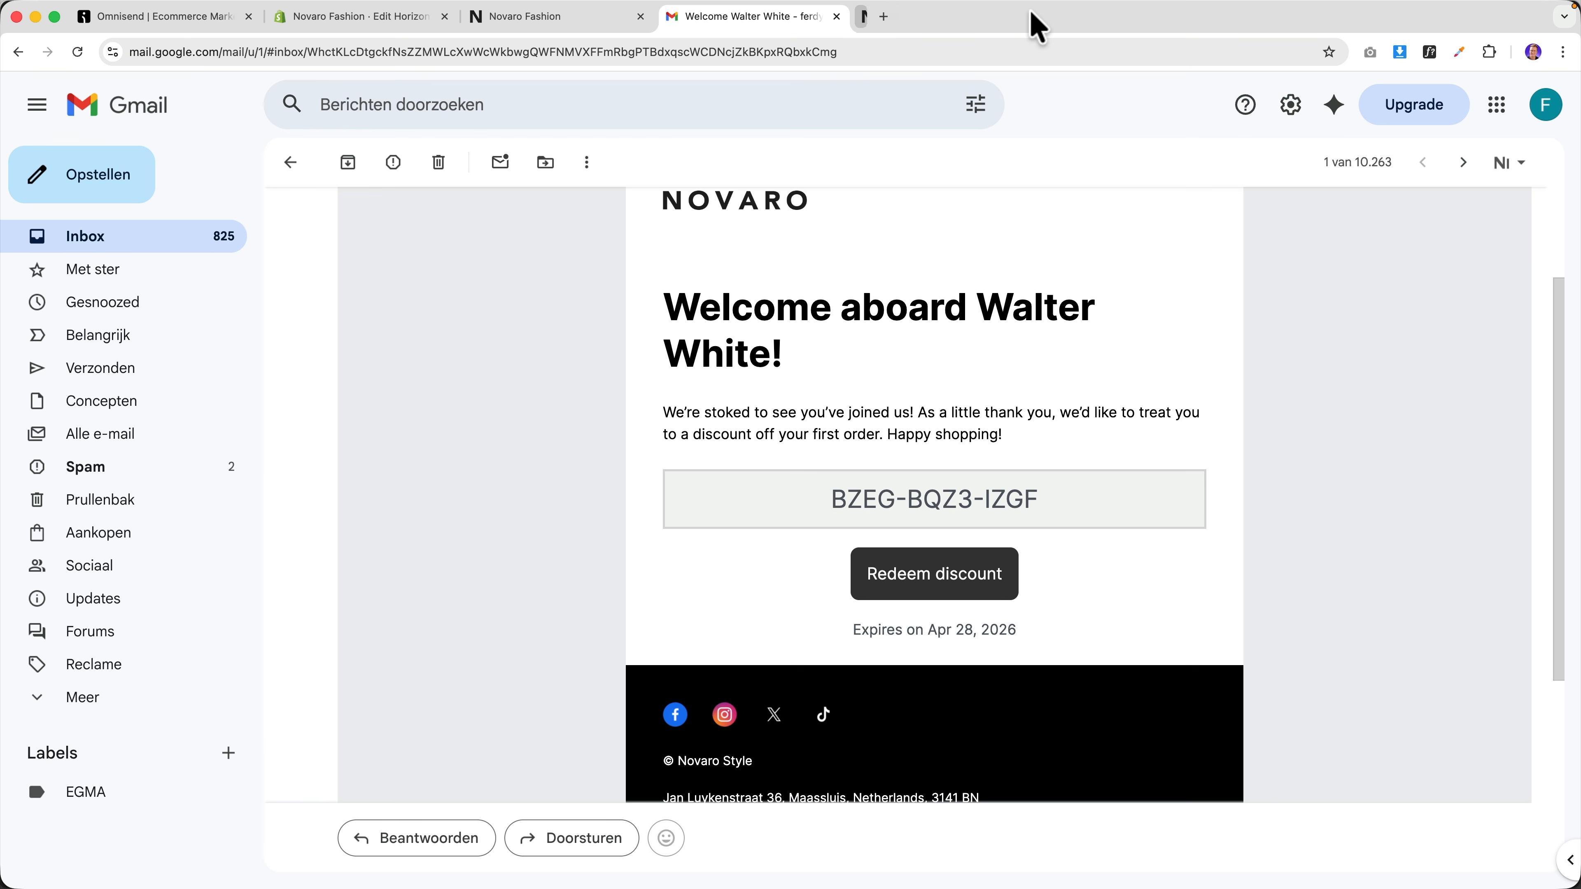
pyautogui.click(187, 18)
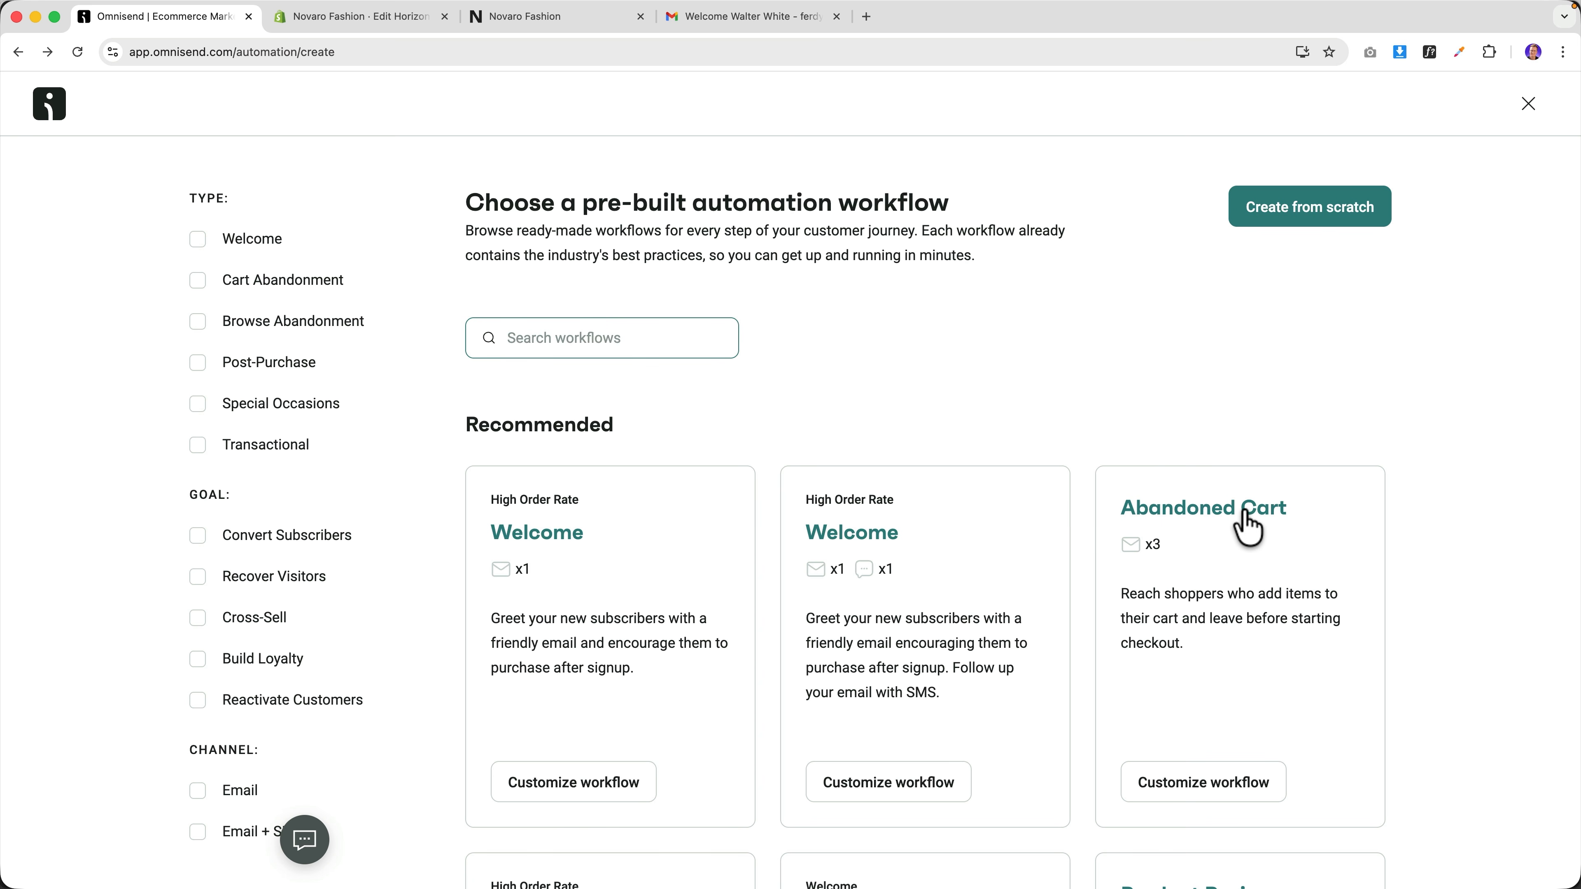
pyautogui.scroll(-10, 1083, 523)
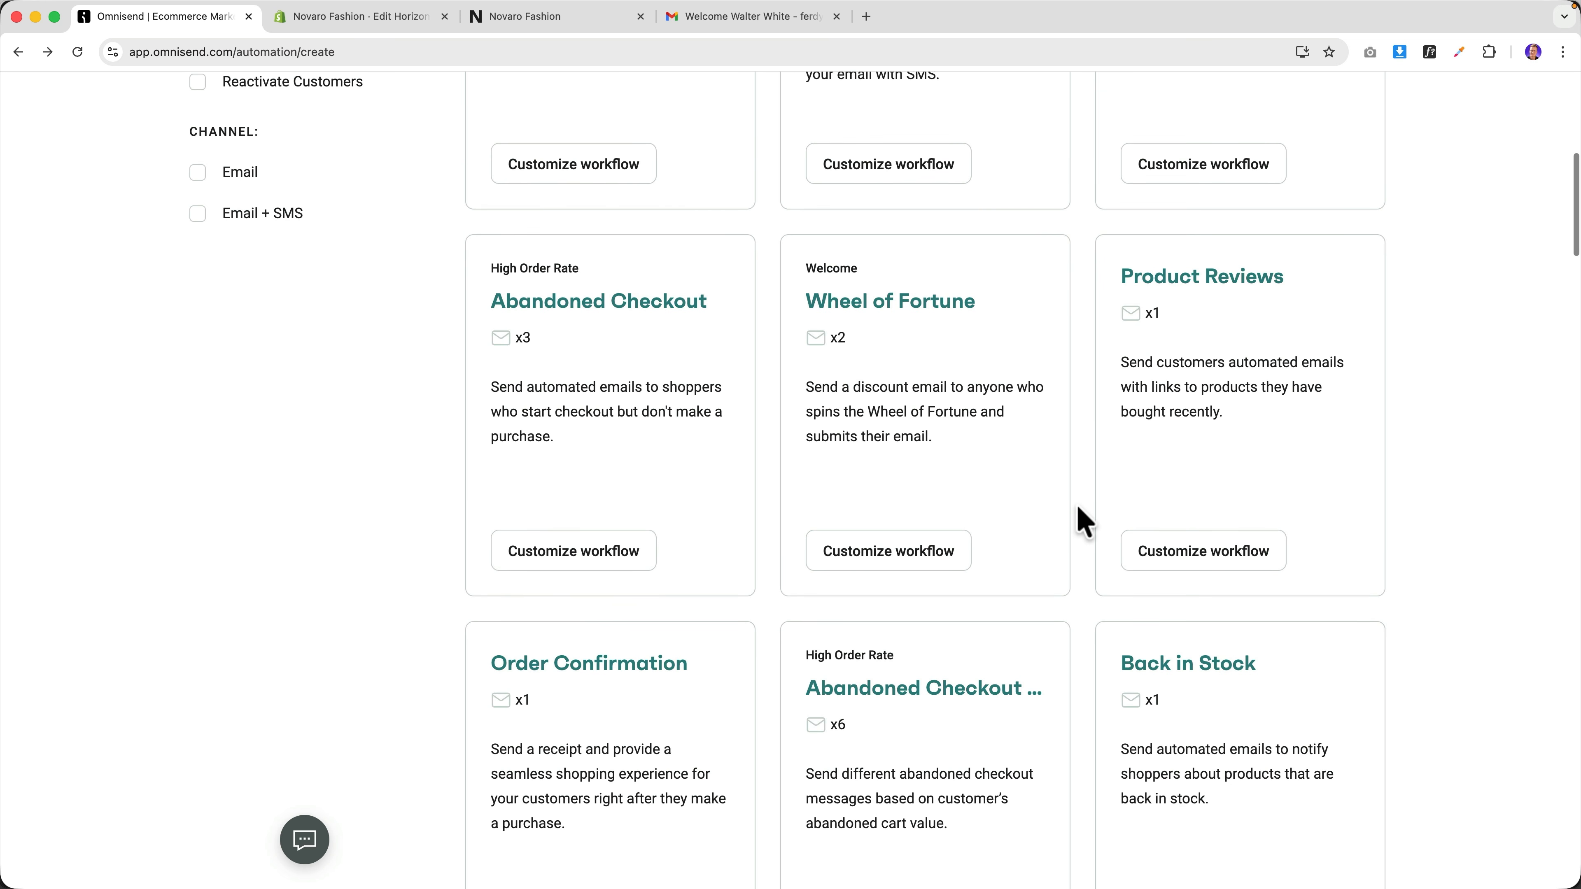
pyautogui.scroll(-10, 1083, 522)
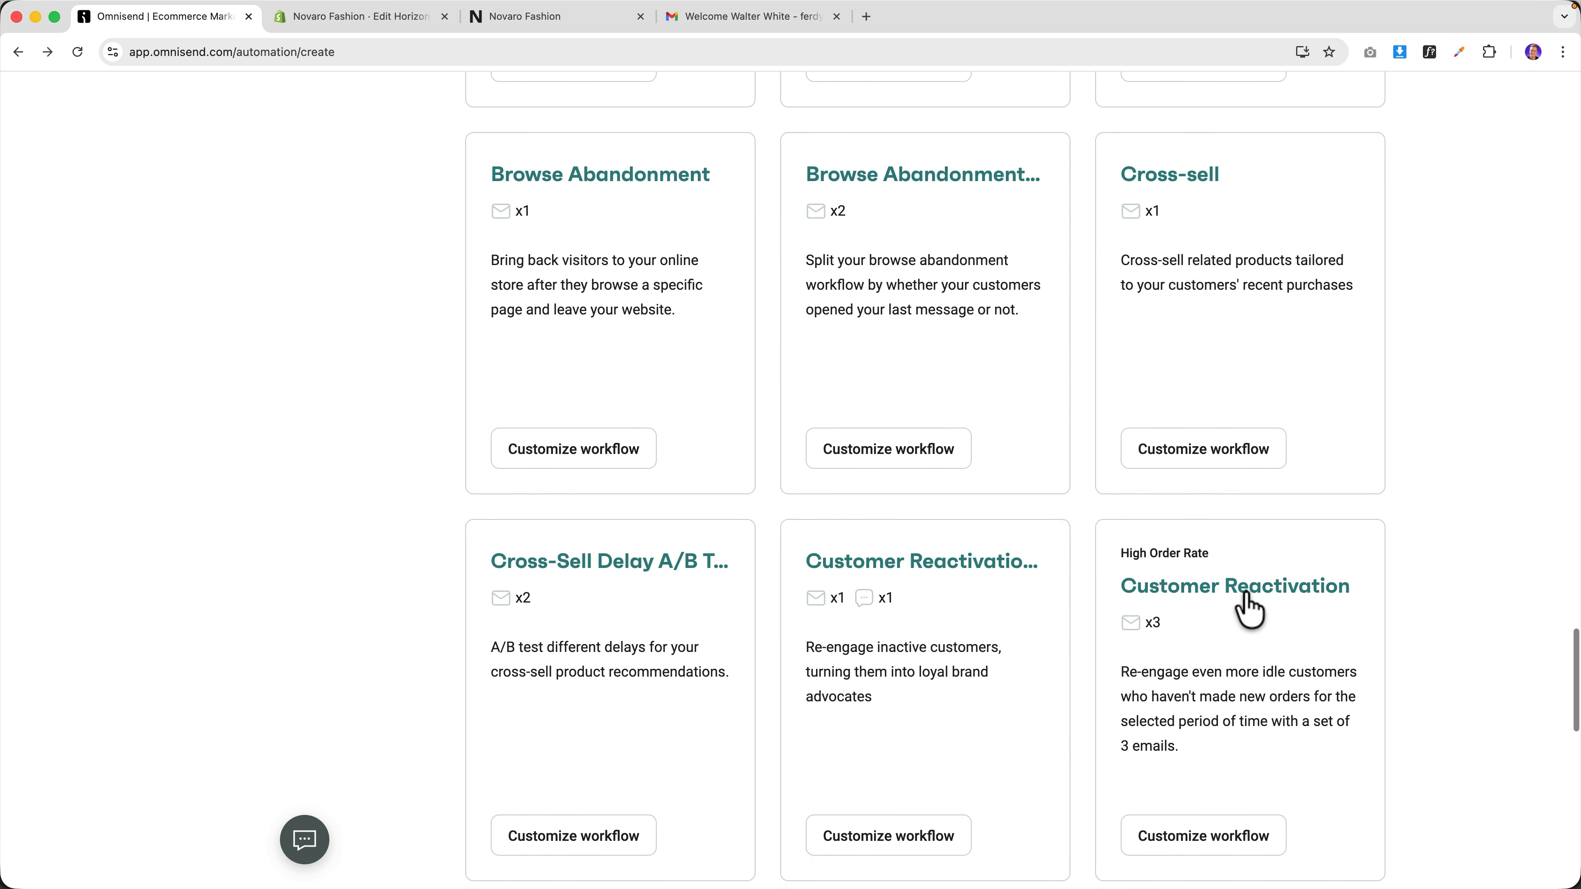
pyautogui.click(1270, 608)
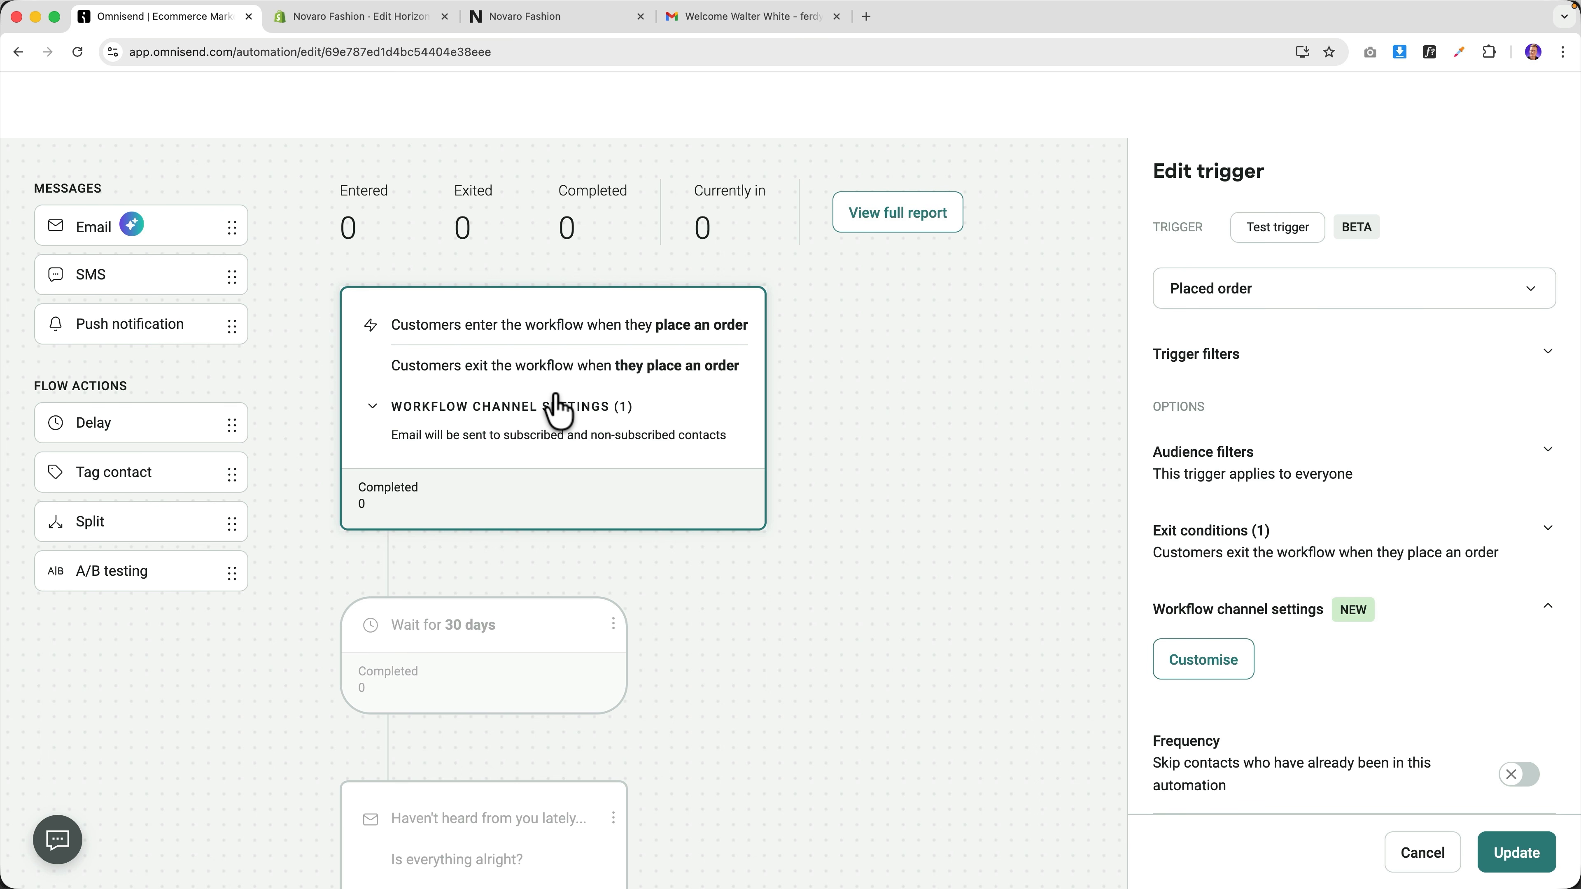
# Review the reactivation email, save the workflow, then reopen and start it so it's Enabled.
pyautogui.scroll(-6, 558, 411)
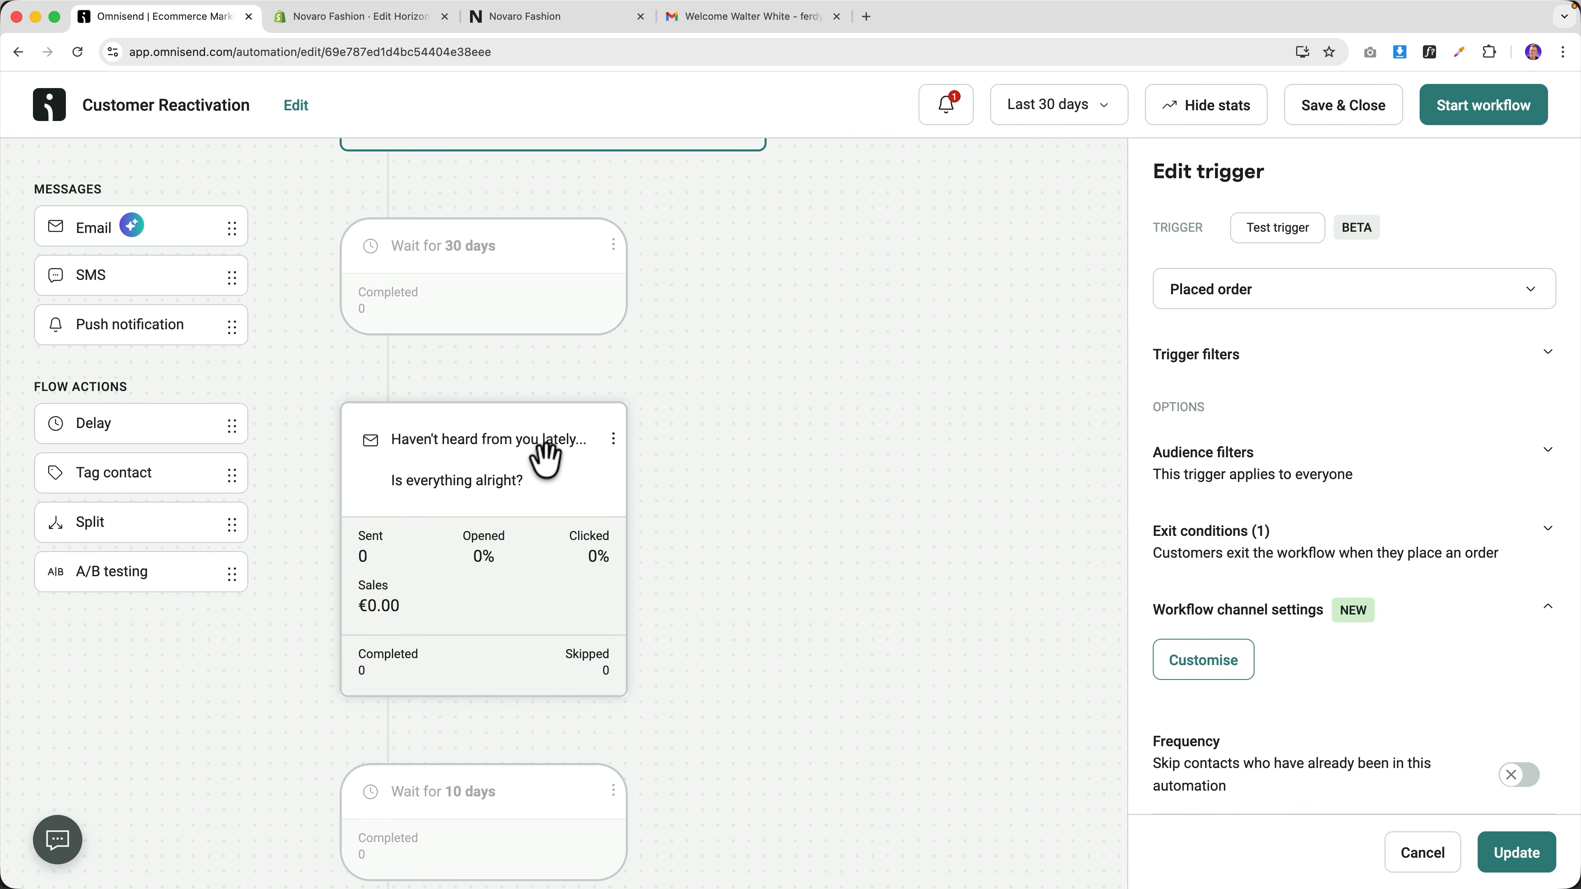
pyautogui.click(546, 461)
pyautogui.scroll(-10, 1401, 592)
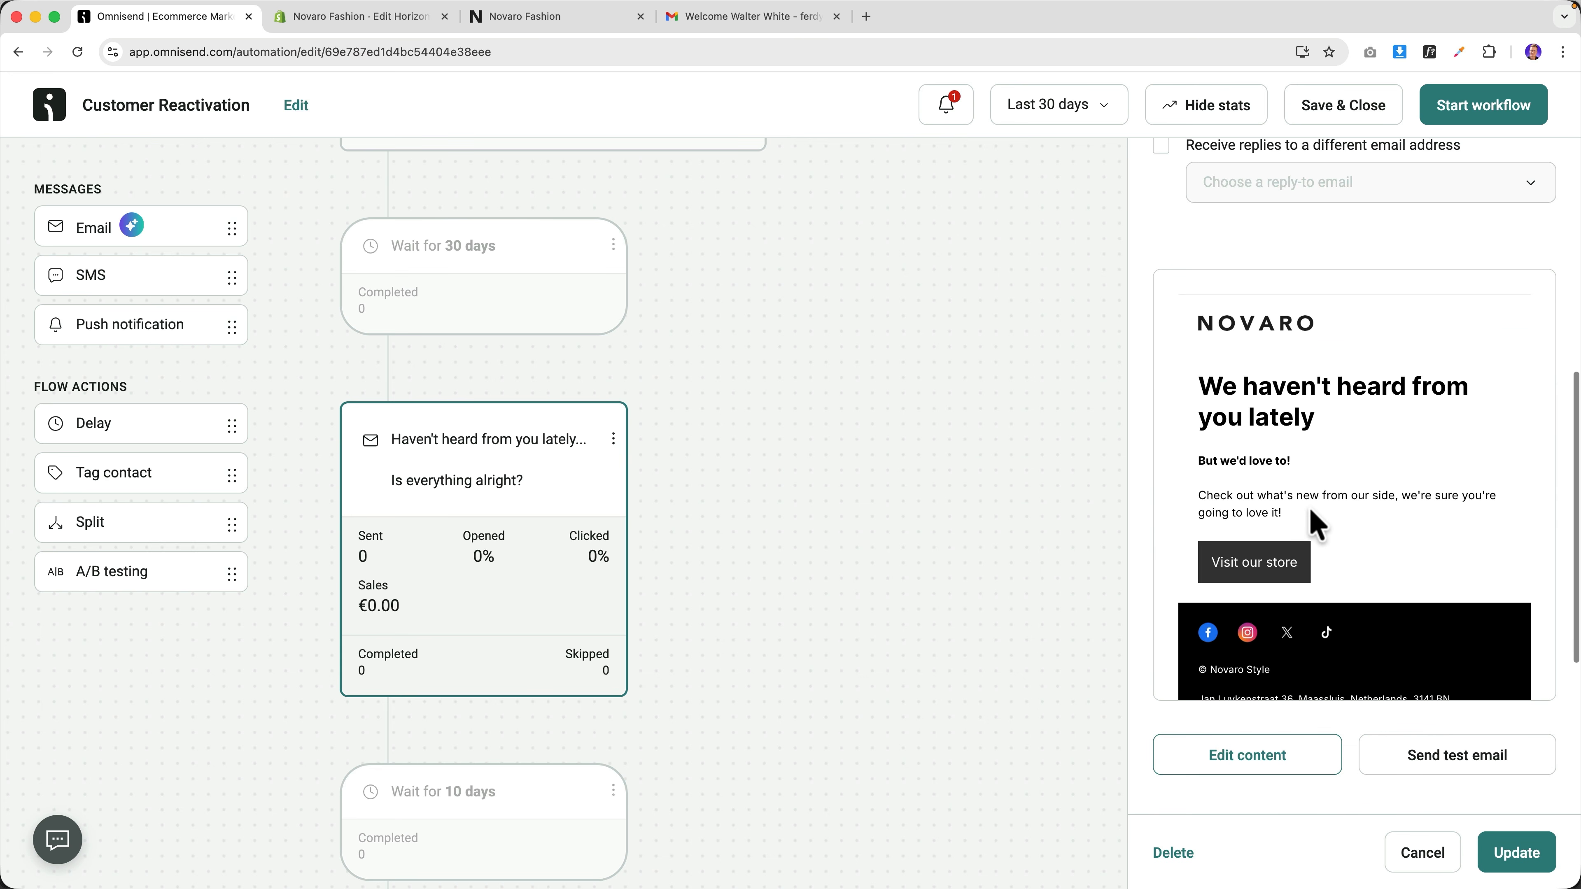
pyautogui.scroll(-2, 1317, 524)
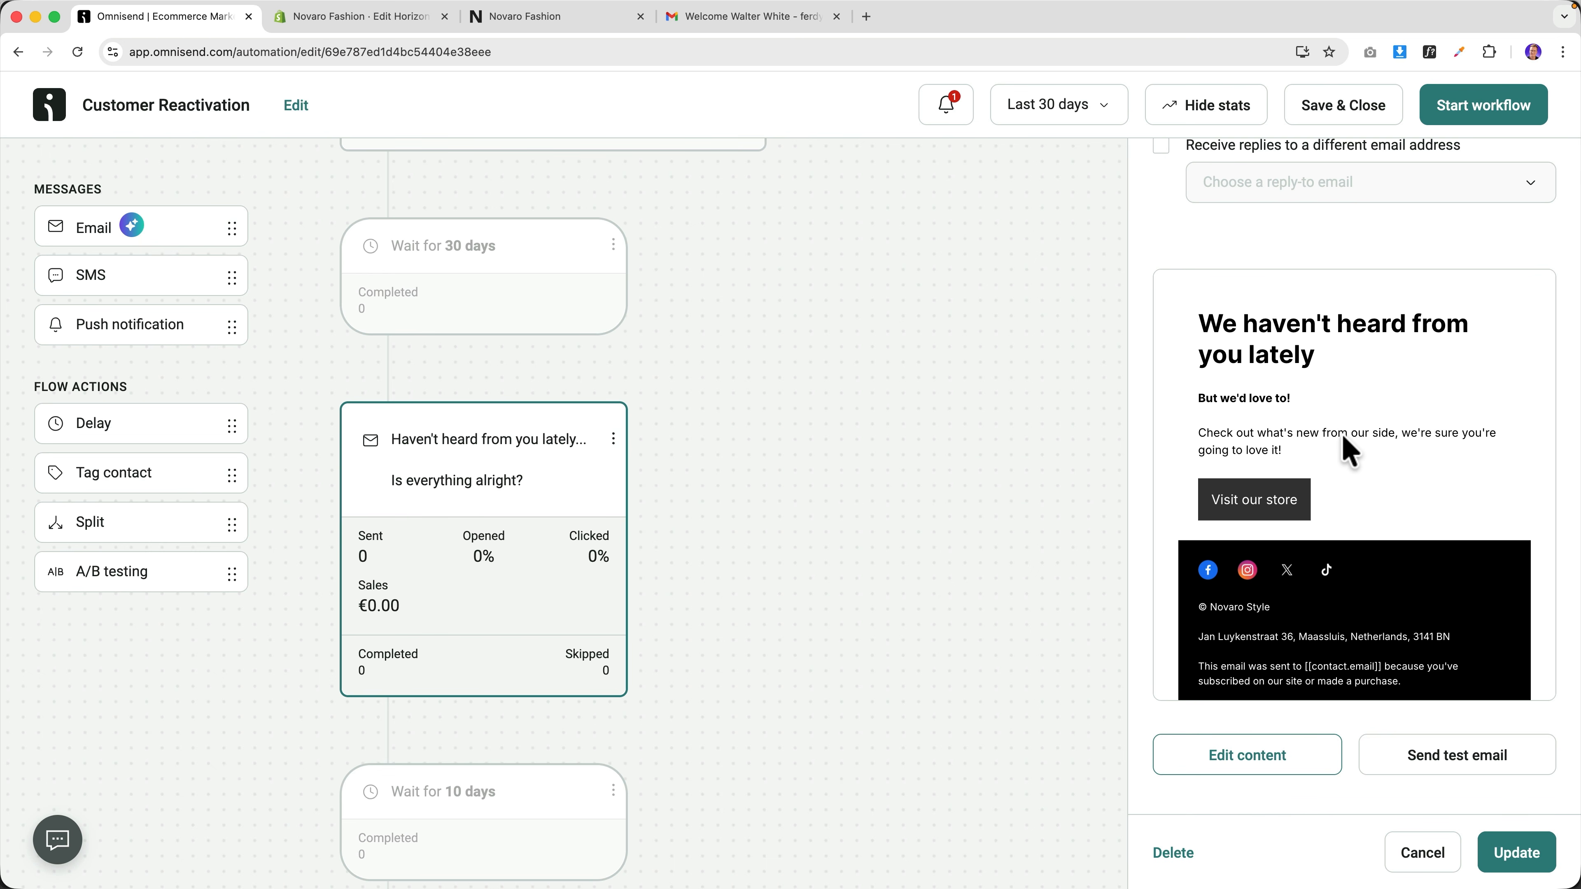
pyautogui.click(1371, 114)
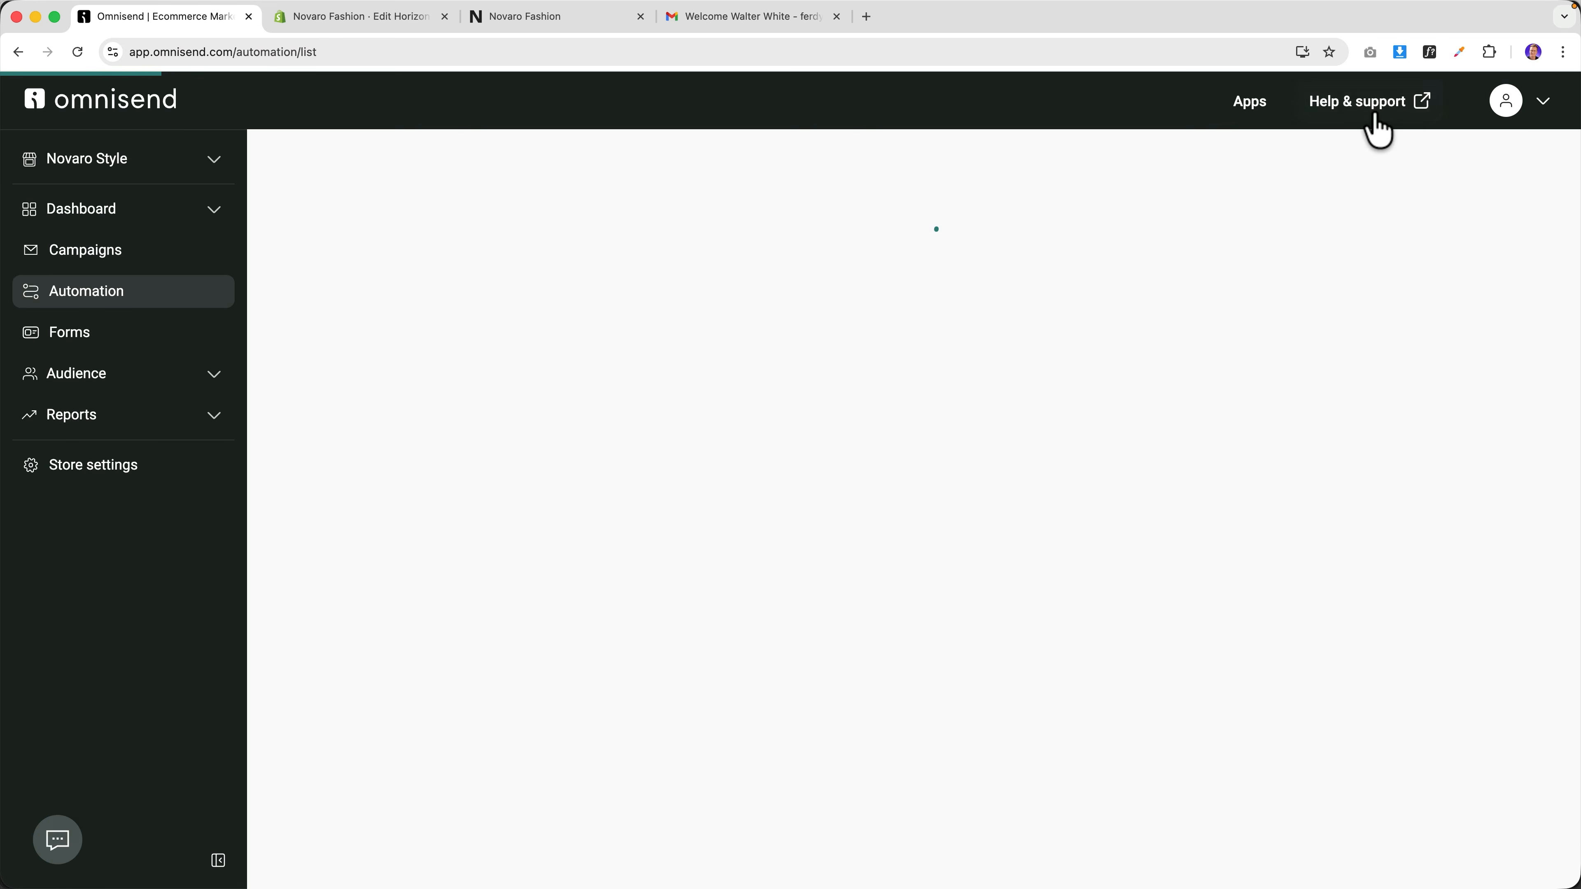
pyautogui.click(453, 530)
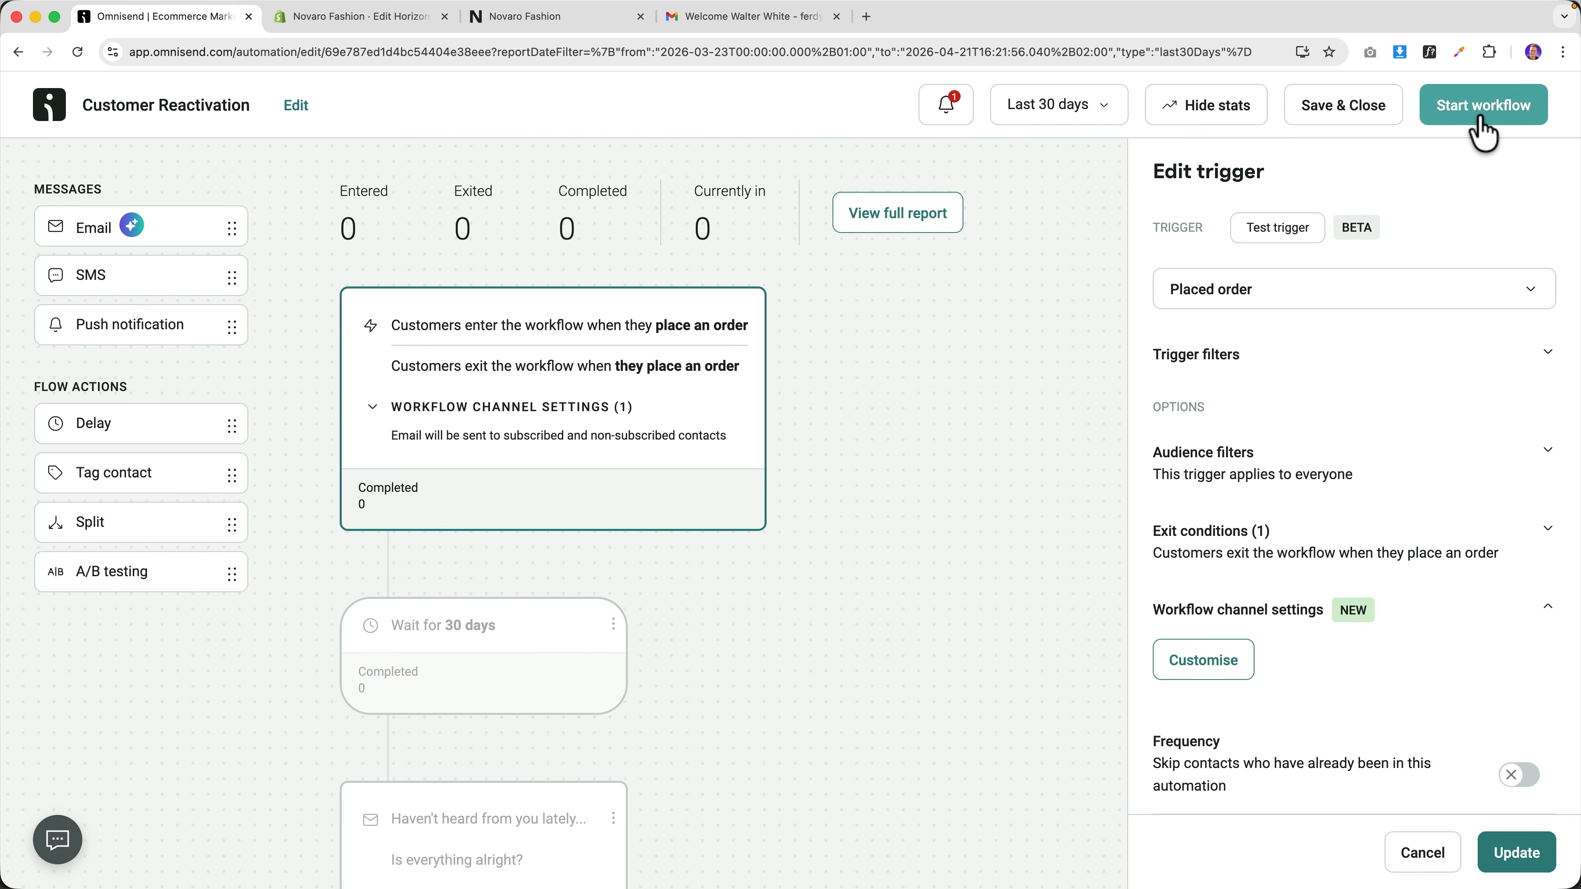
pyautogui.click(1484, 106)
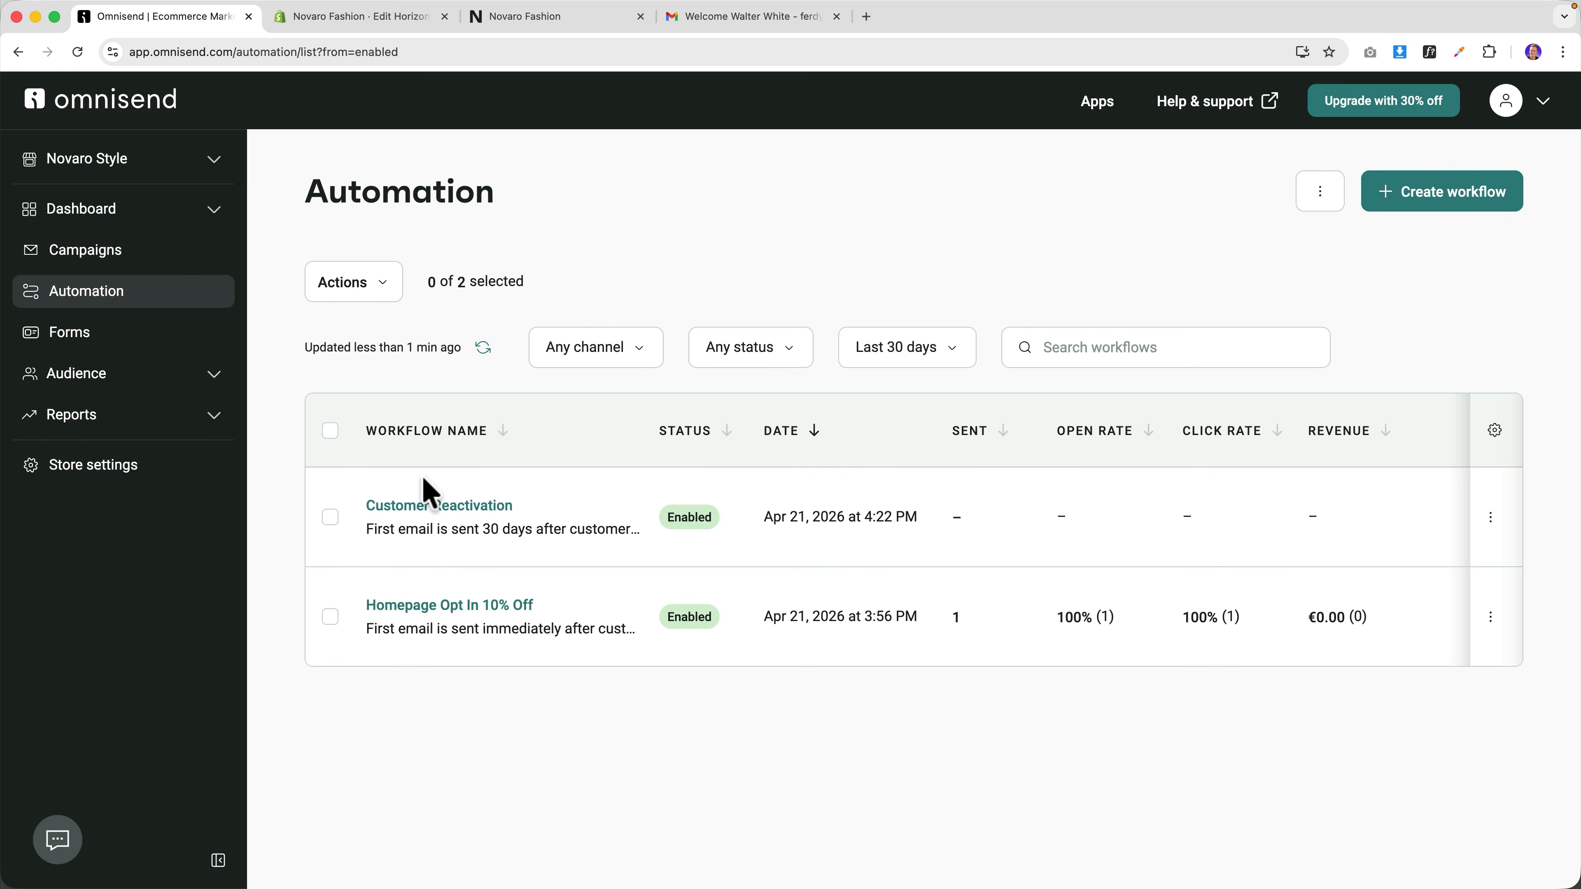
# From Audience > Segments, create a new blank segment from scratch.
pyautogui.click(95, 377)
pyautogui.click(90, 450)
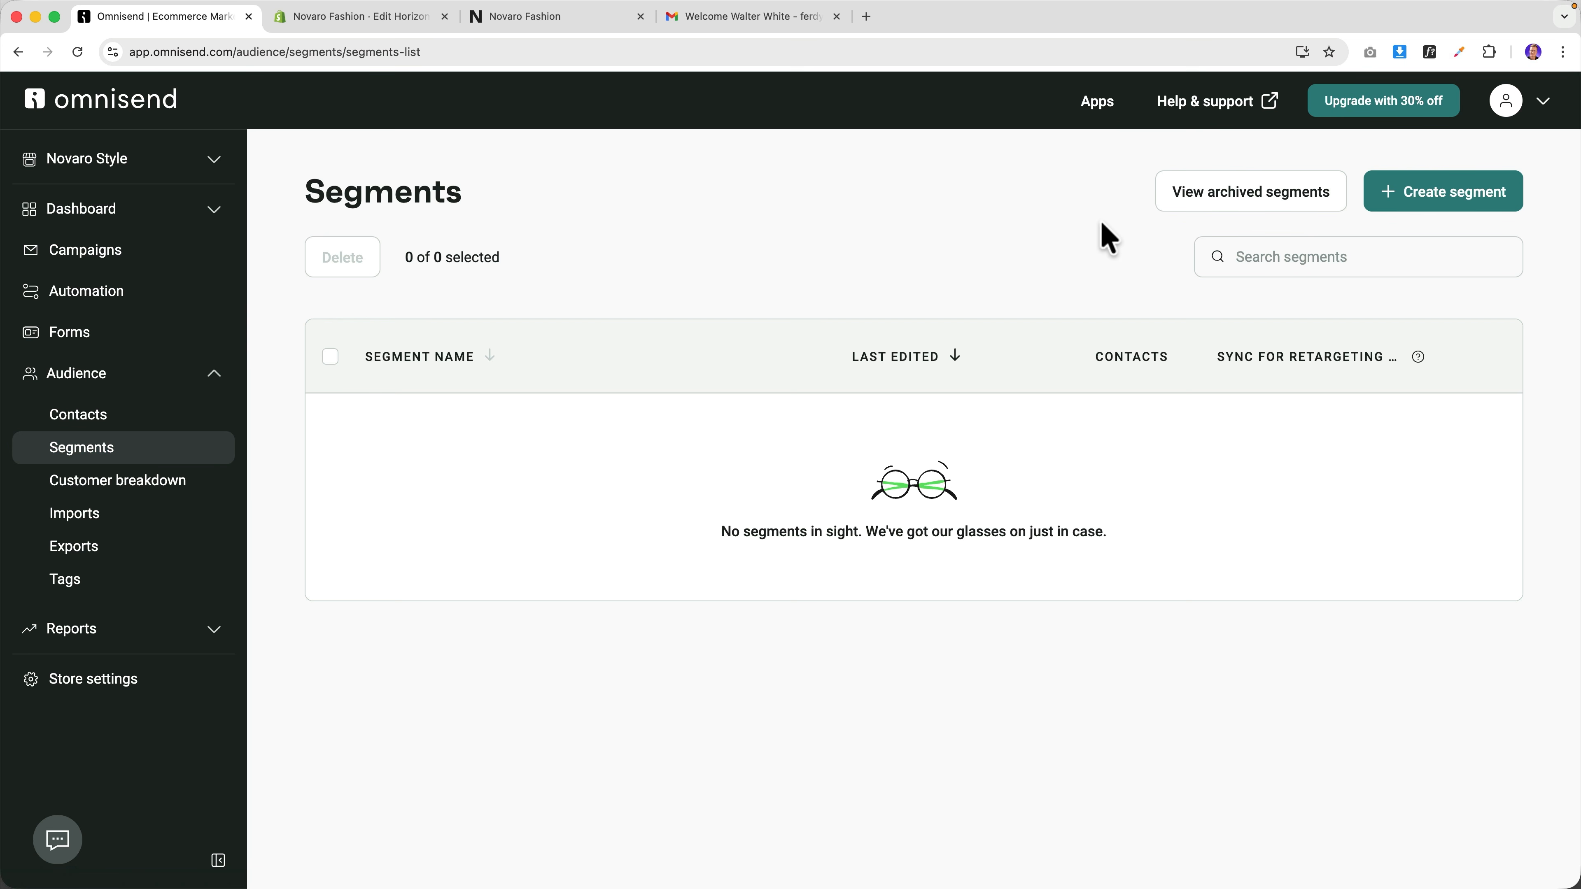
pyautogui.click(1441, 198)
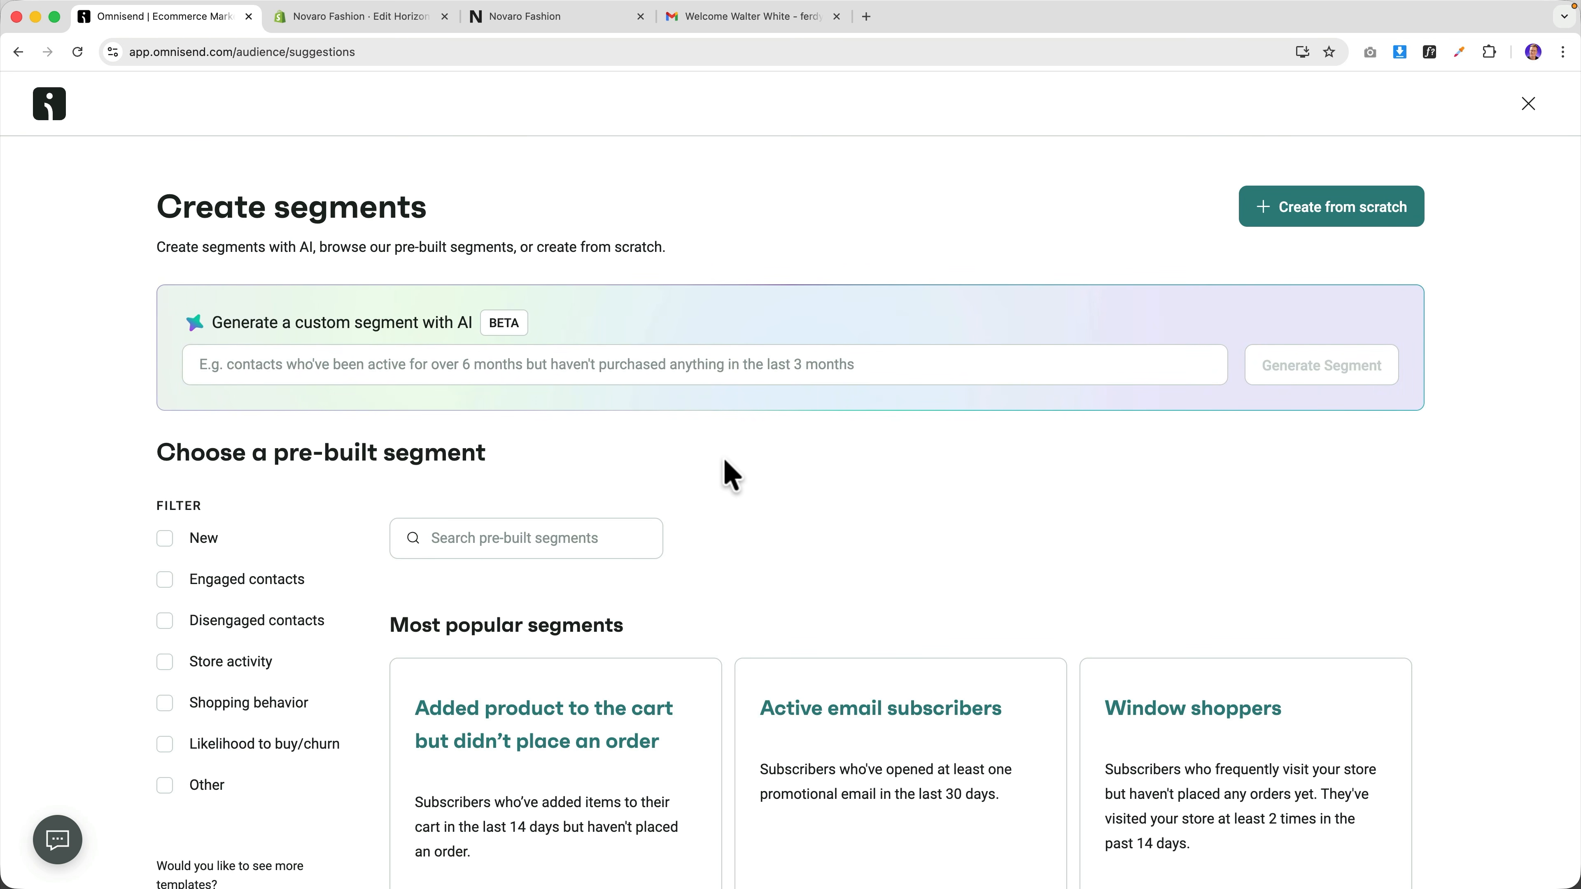
pyautogui.scroll(-5, 732, 475)
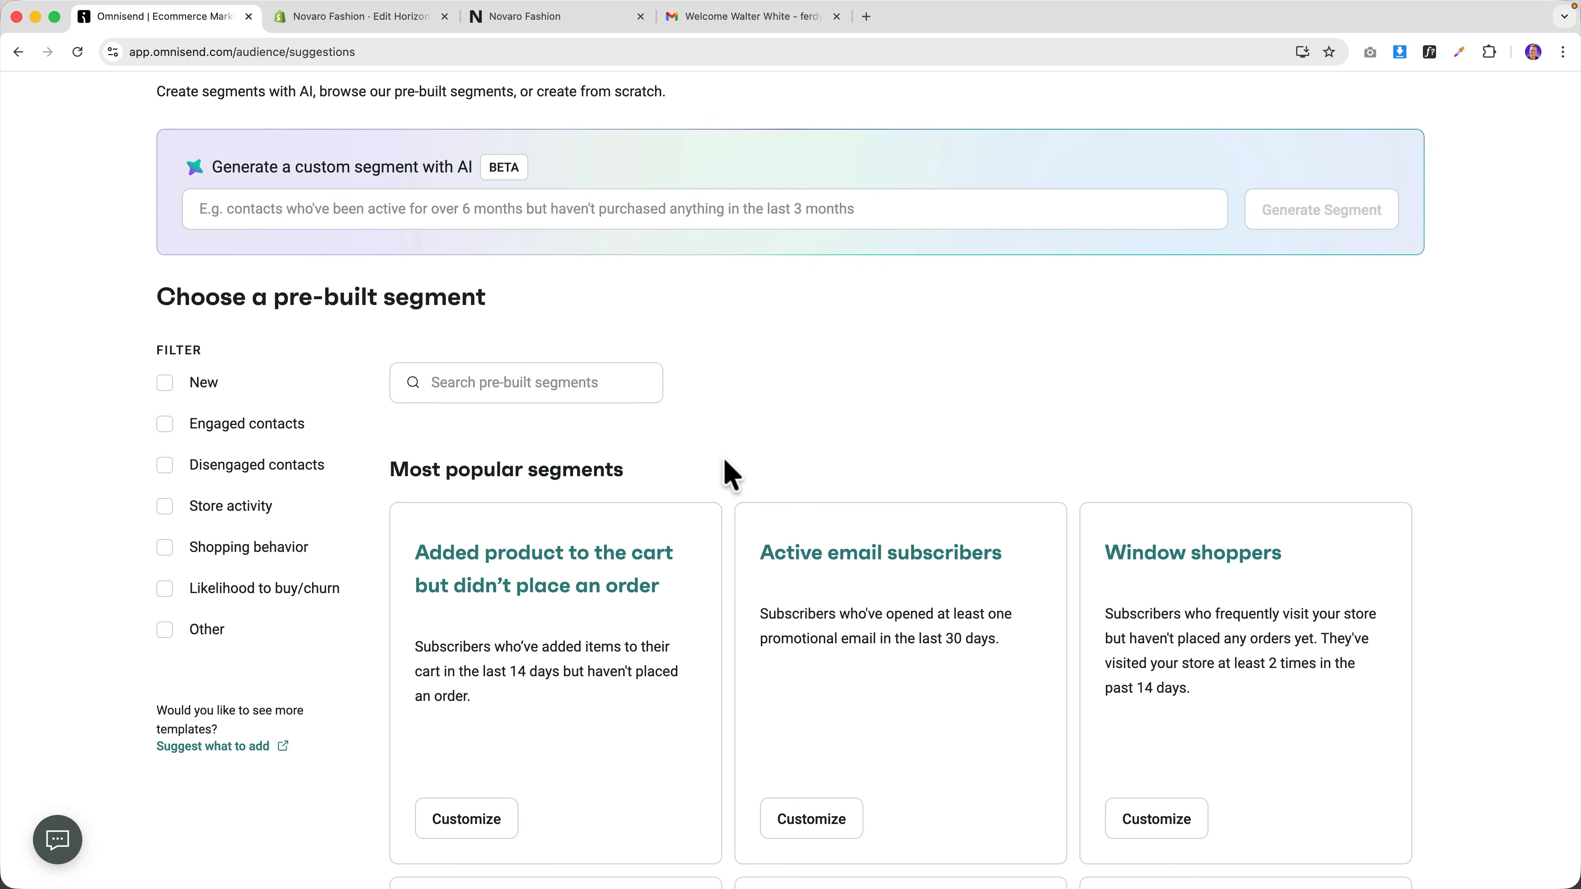
pyautogui.scroll(3, 731, 473)
pyautogui.click(1305, 219)
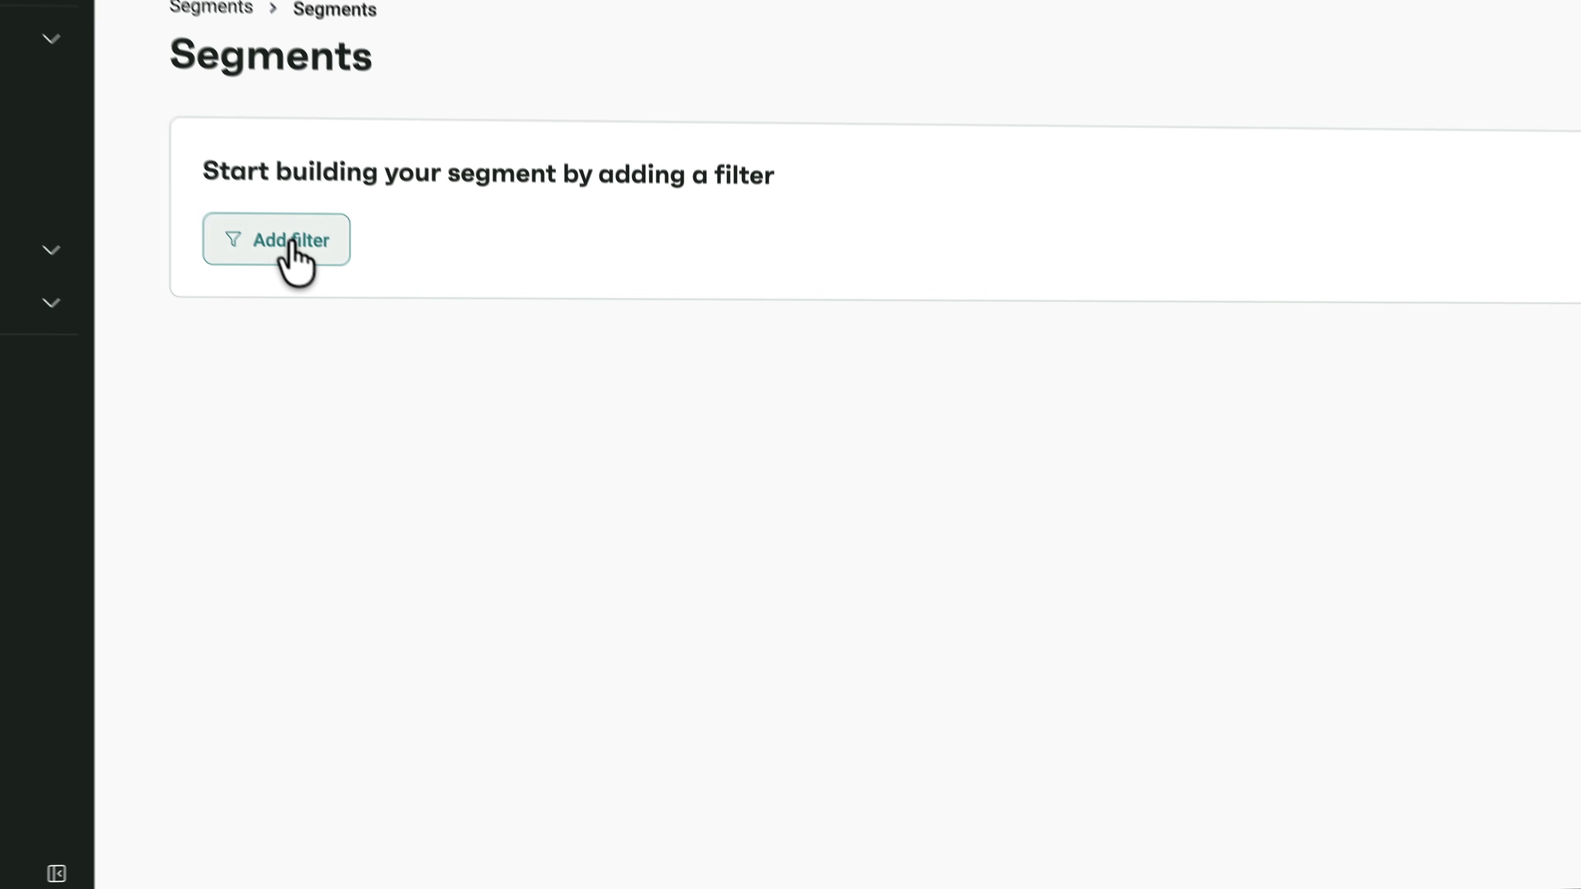
# Add a Total spent filter set to more than 1000.
pyautogui.click(292, 243)
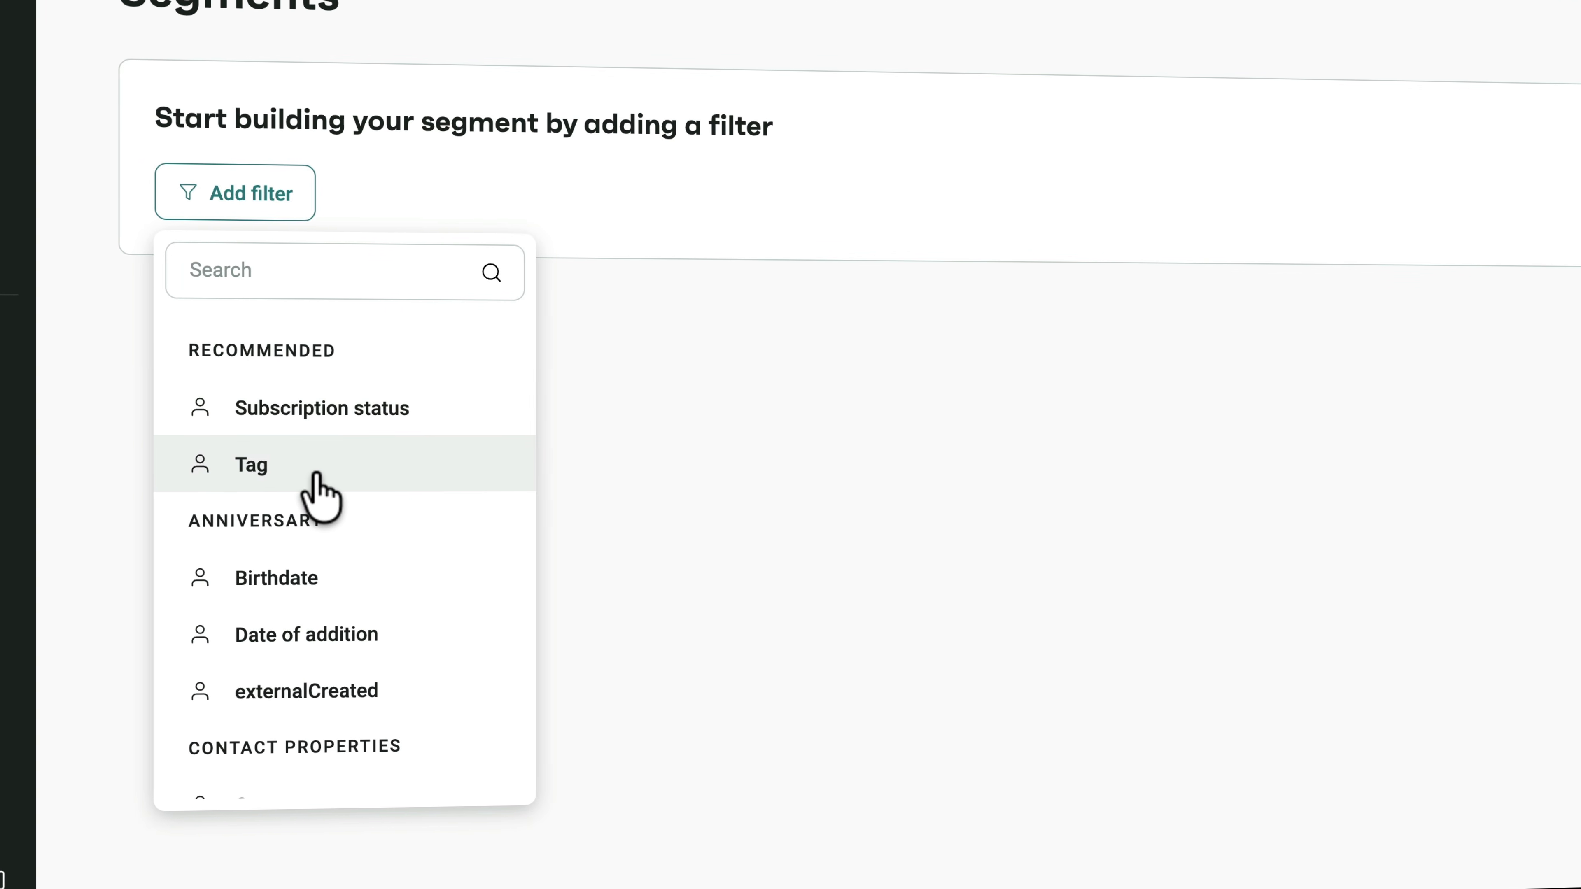
pyautogui.scroll(-2, 370, 494)
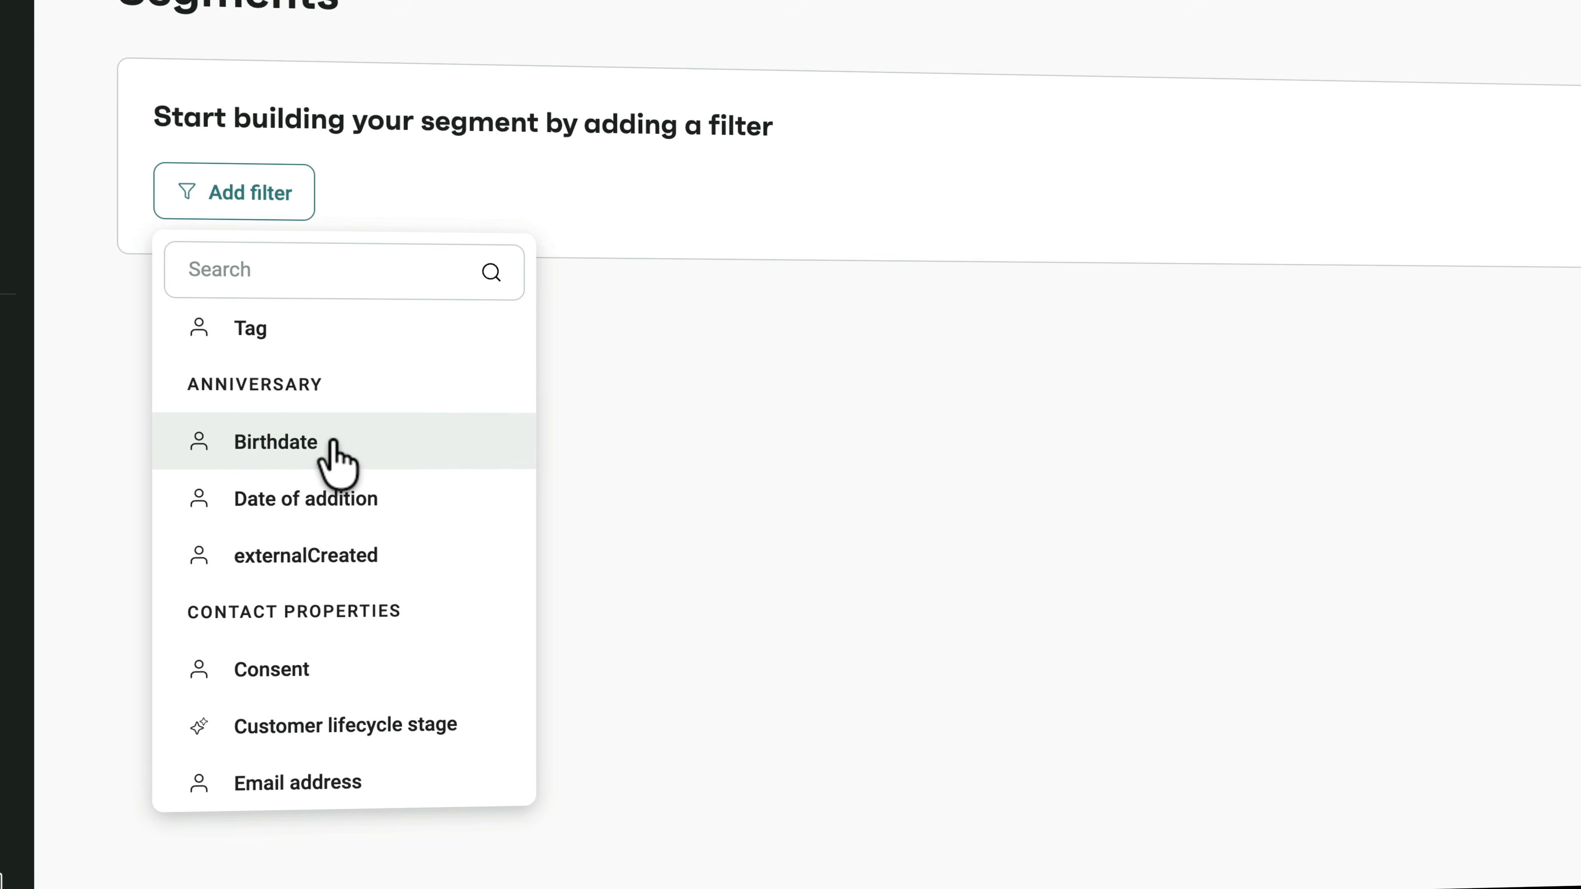
pyautogui.scroll(-4, 335, 442)
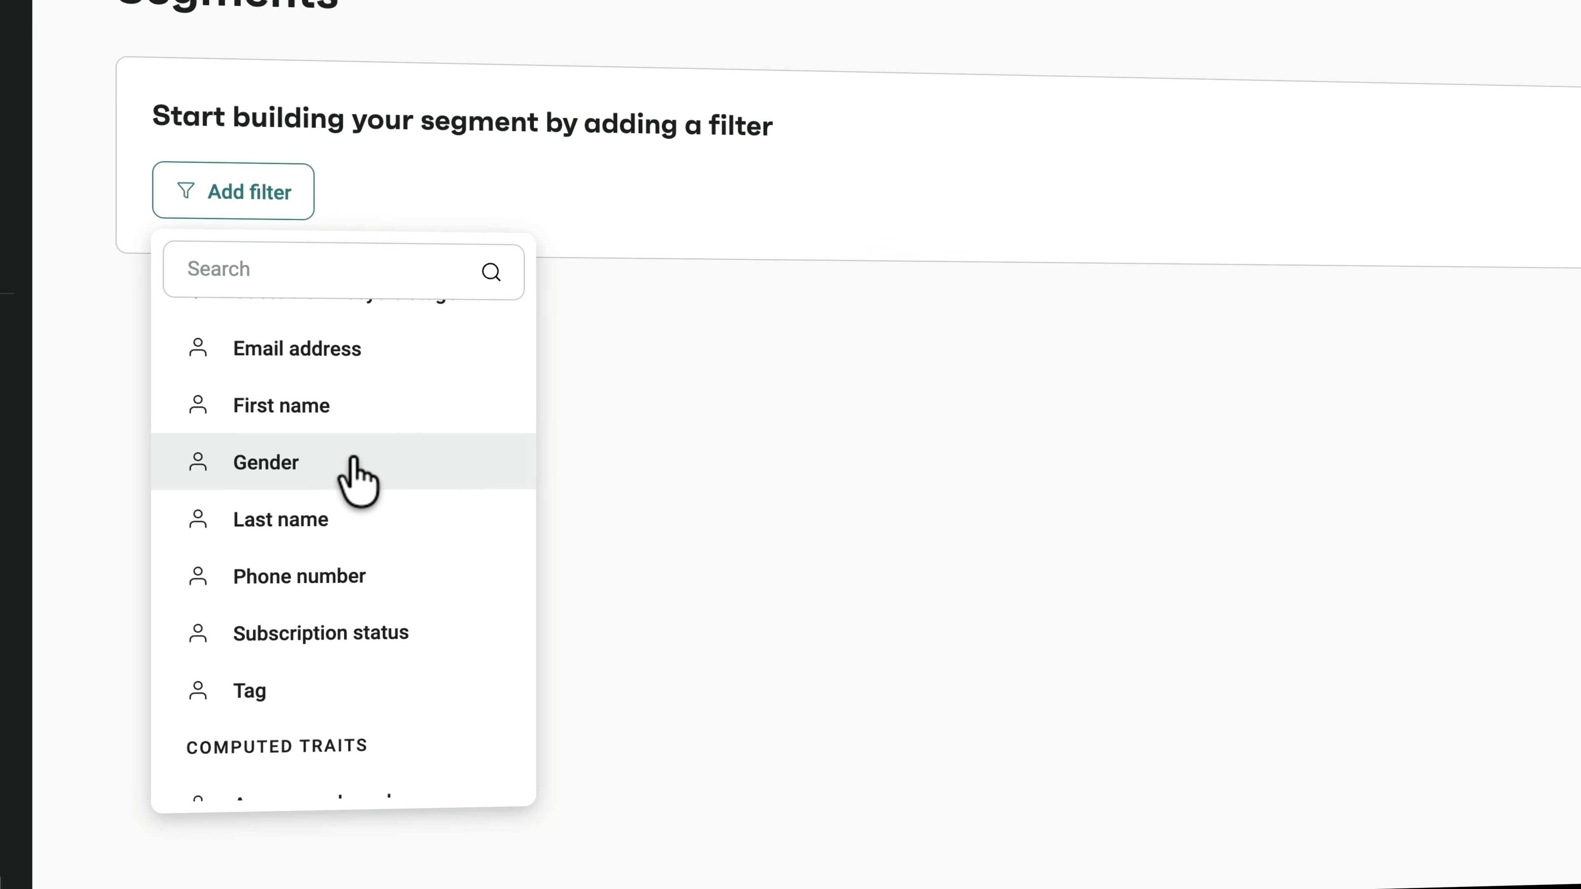
pyautogui.scroll(-5, 349, 456)
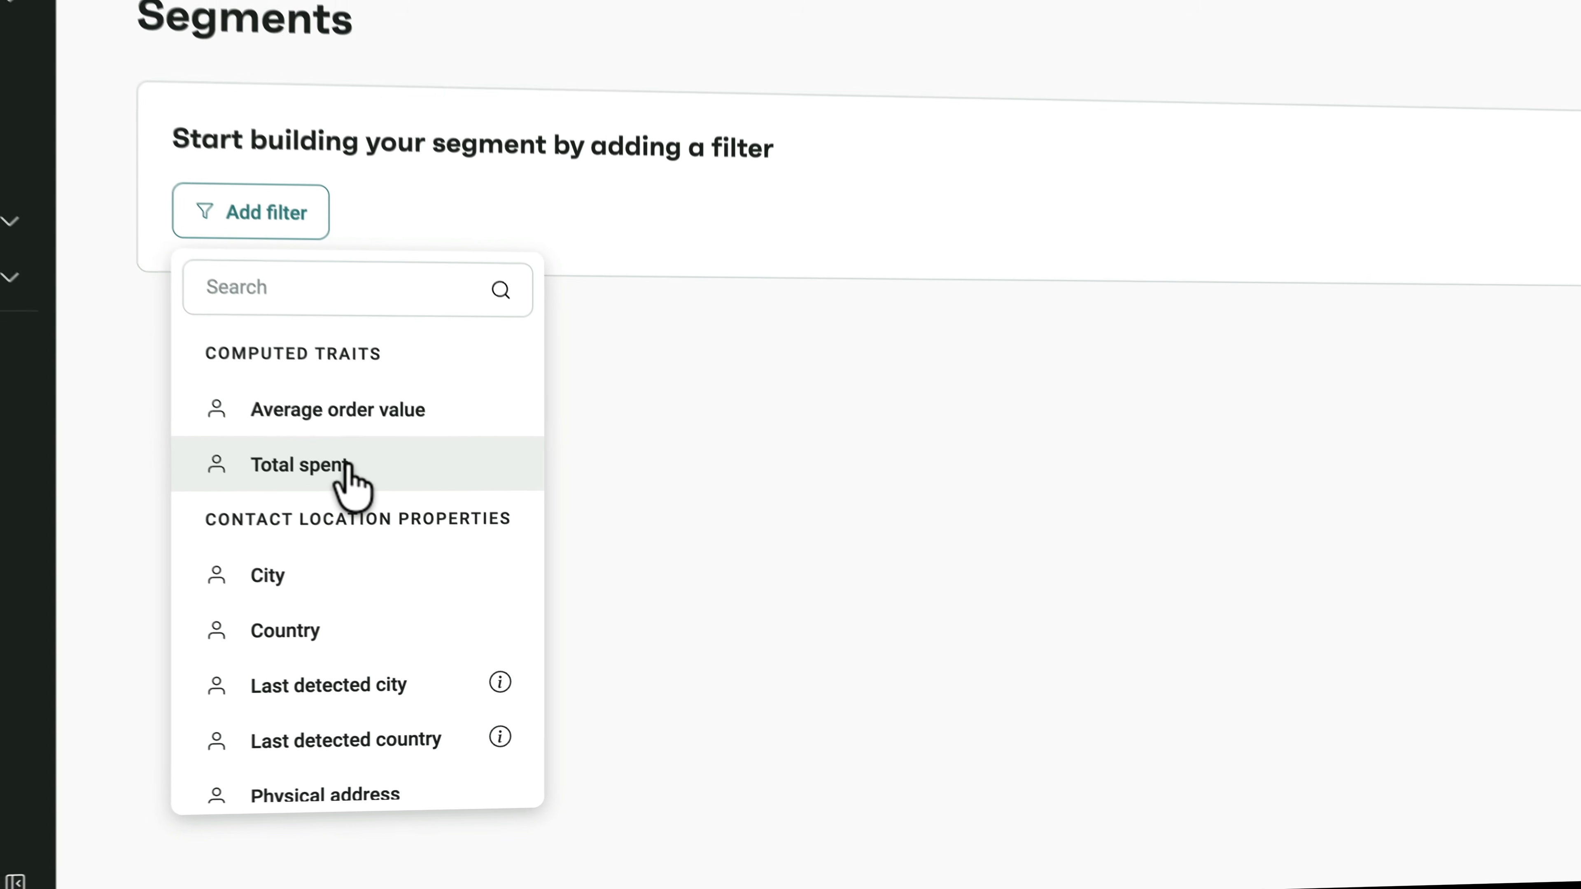
pyautogui.click(346, 467)
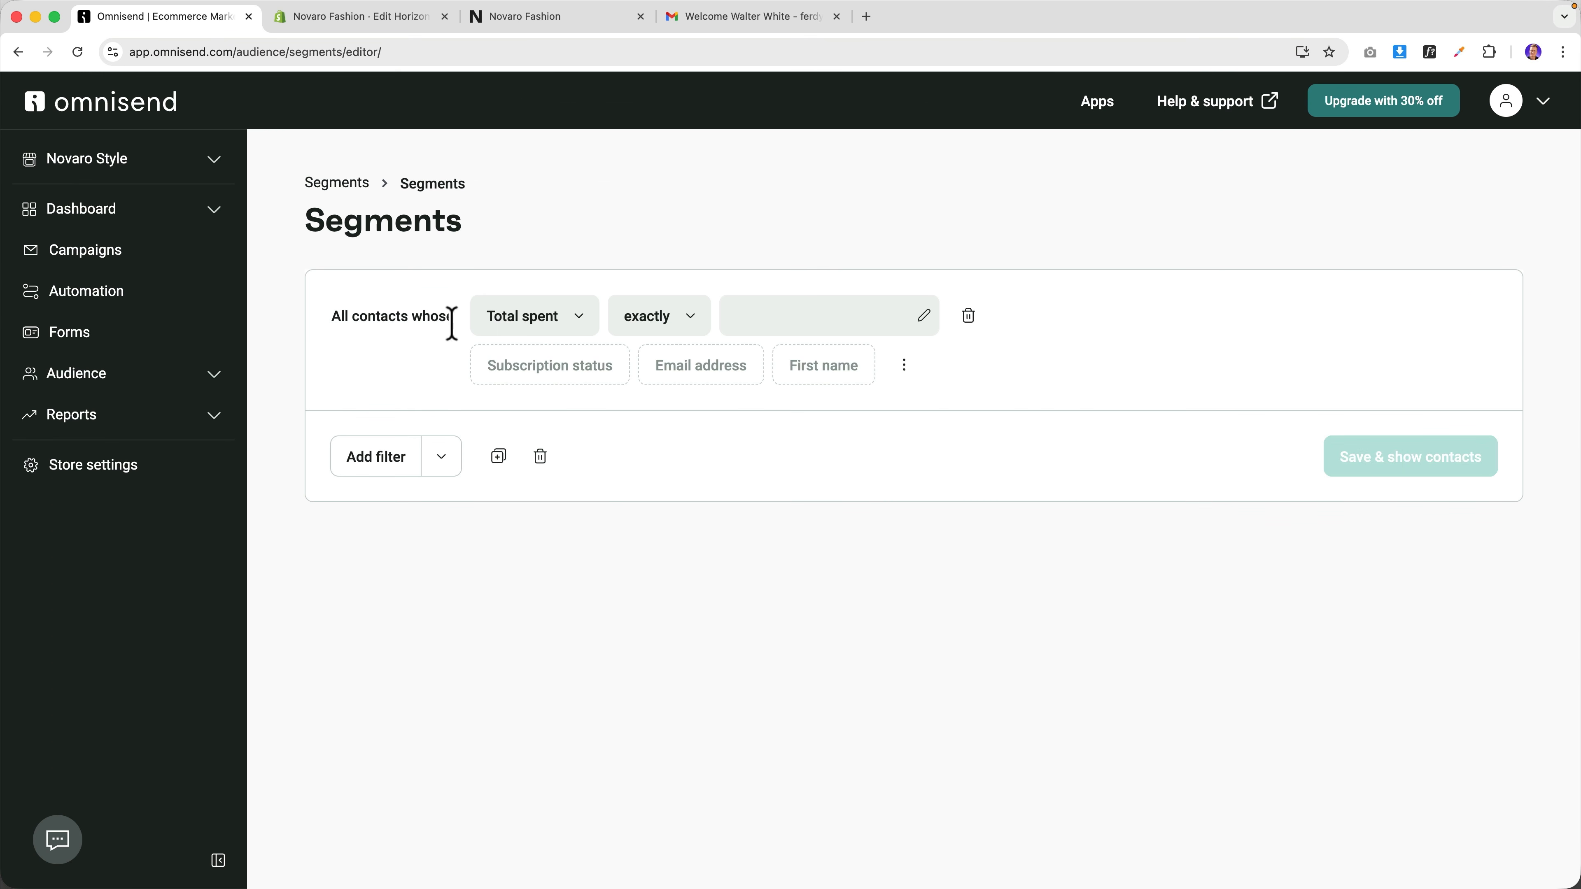
pyautogui.click(677, 328)
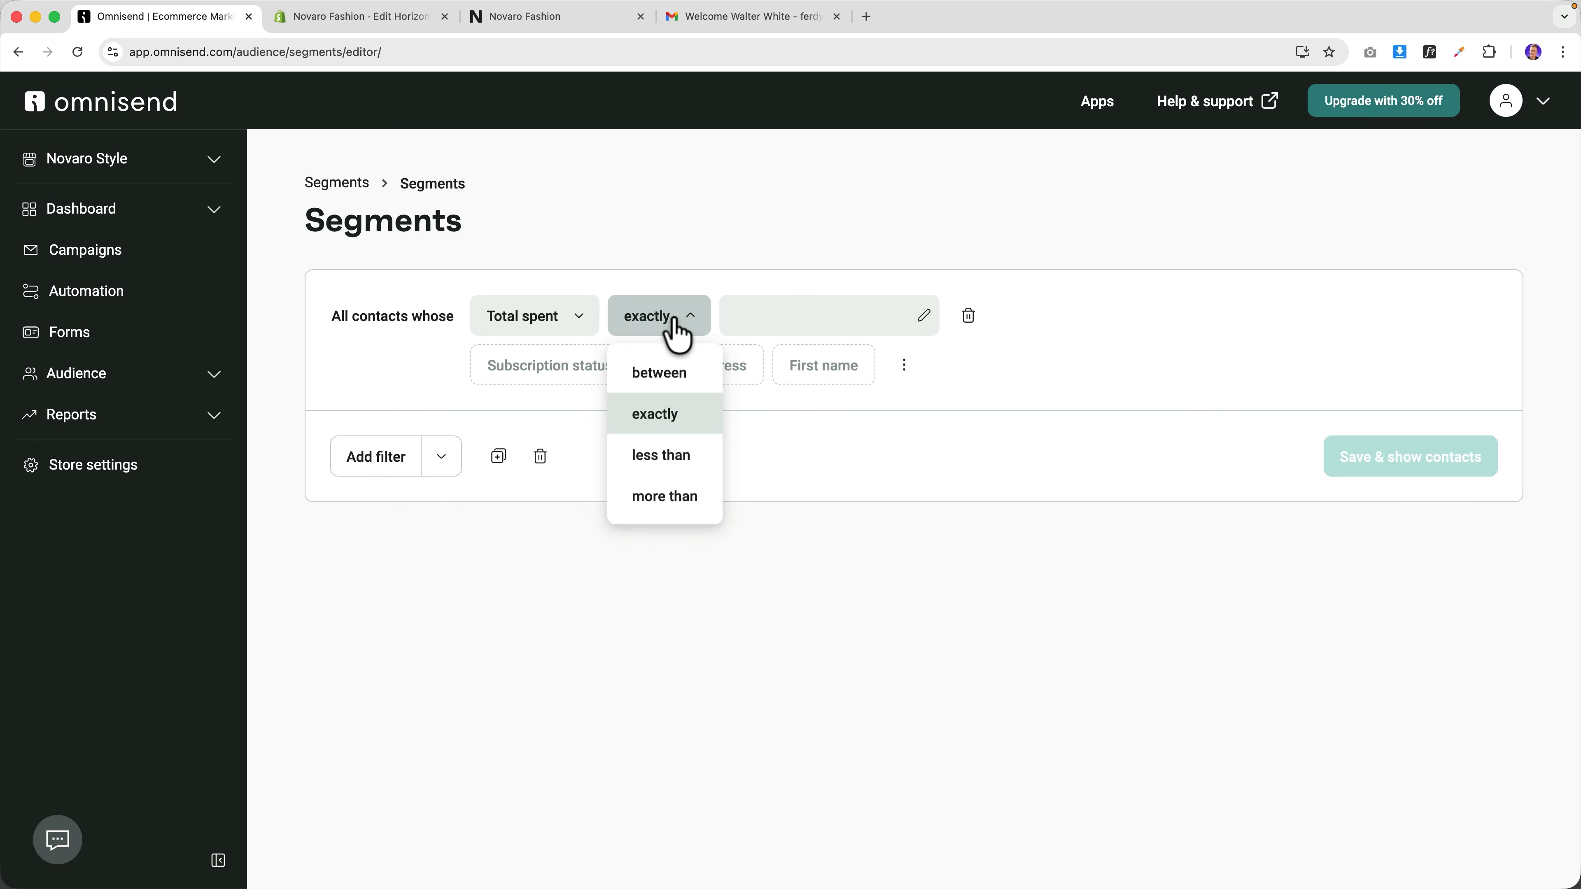
pyautogui.click(654, 498)
pyautogui.click(809, 328)
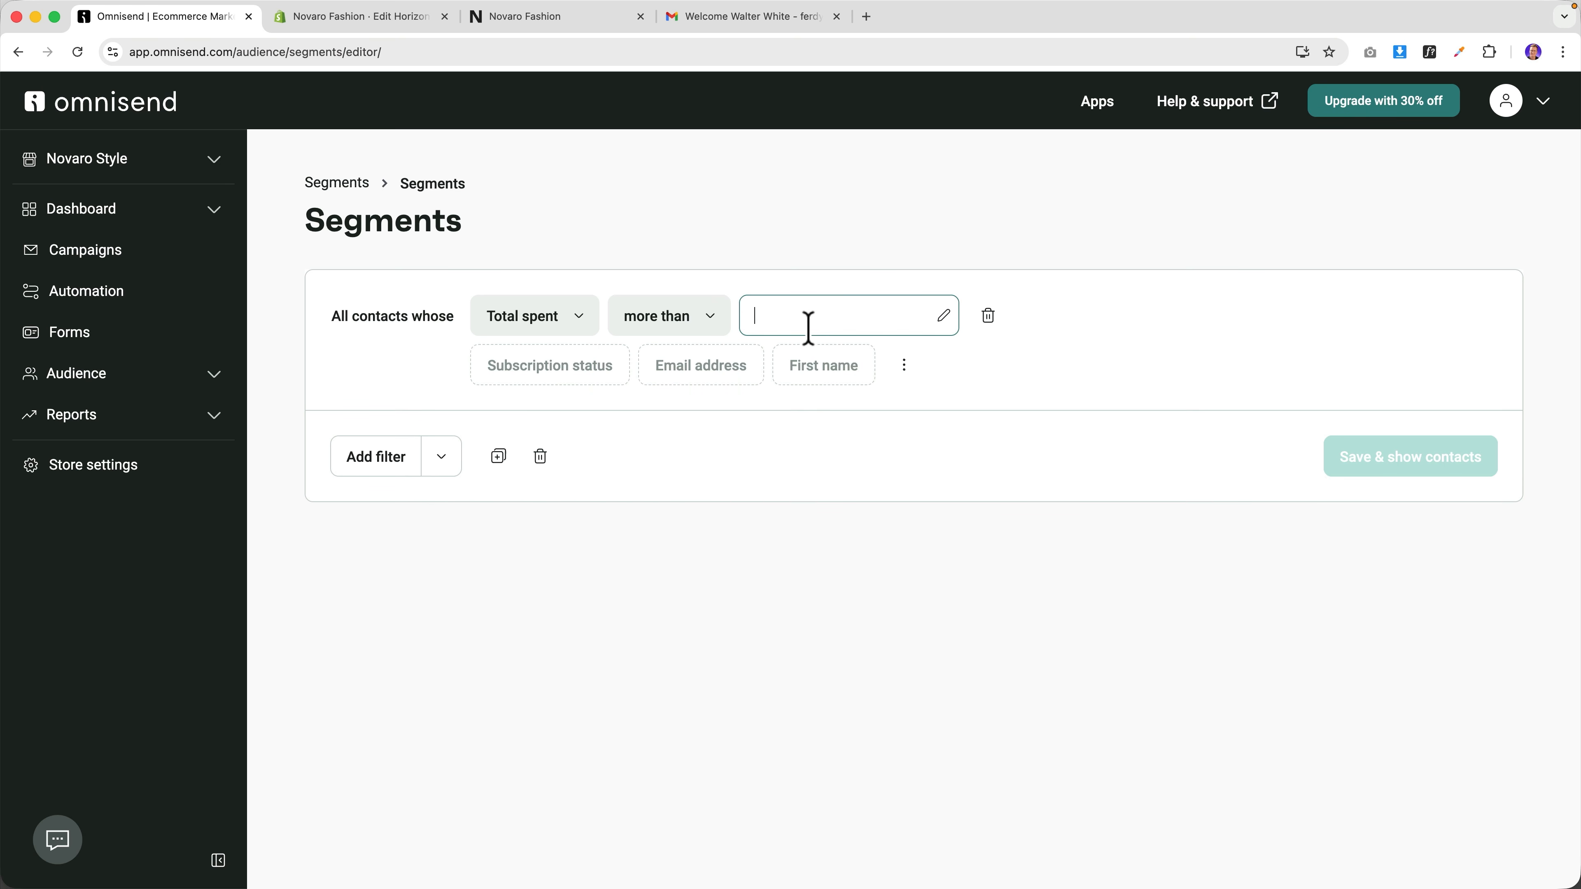
pyautogui.write('1000')
pyautogui.press('Return')
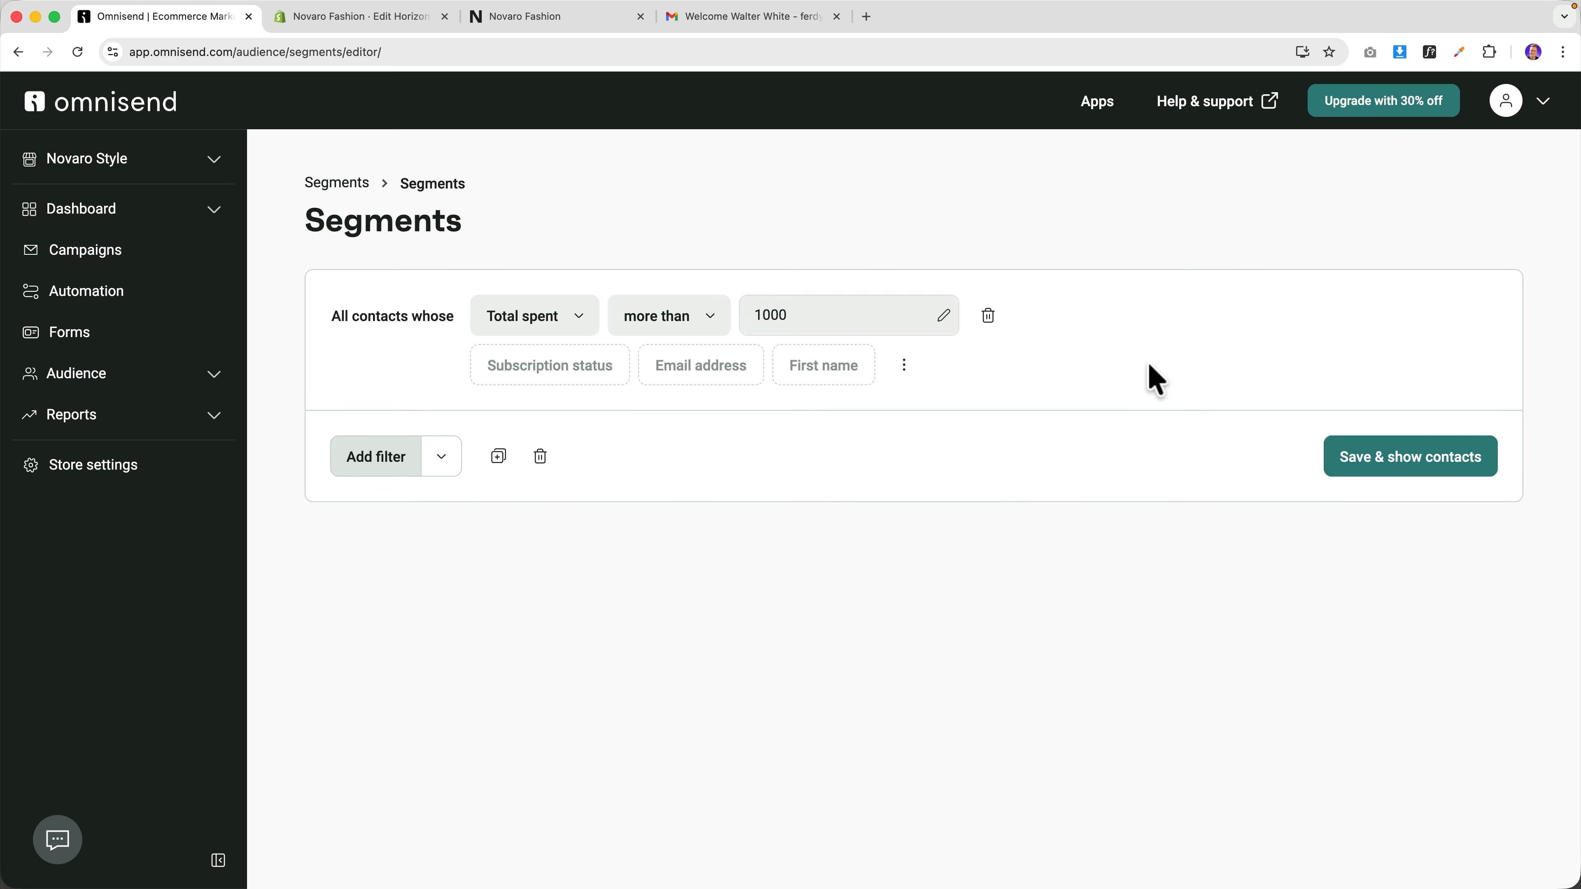
# Save the segment under the name 1000 Dollar Shoppers.
pyautogui.click(1398, 473)
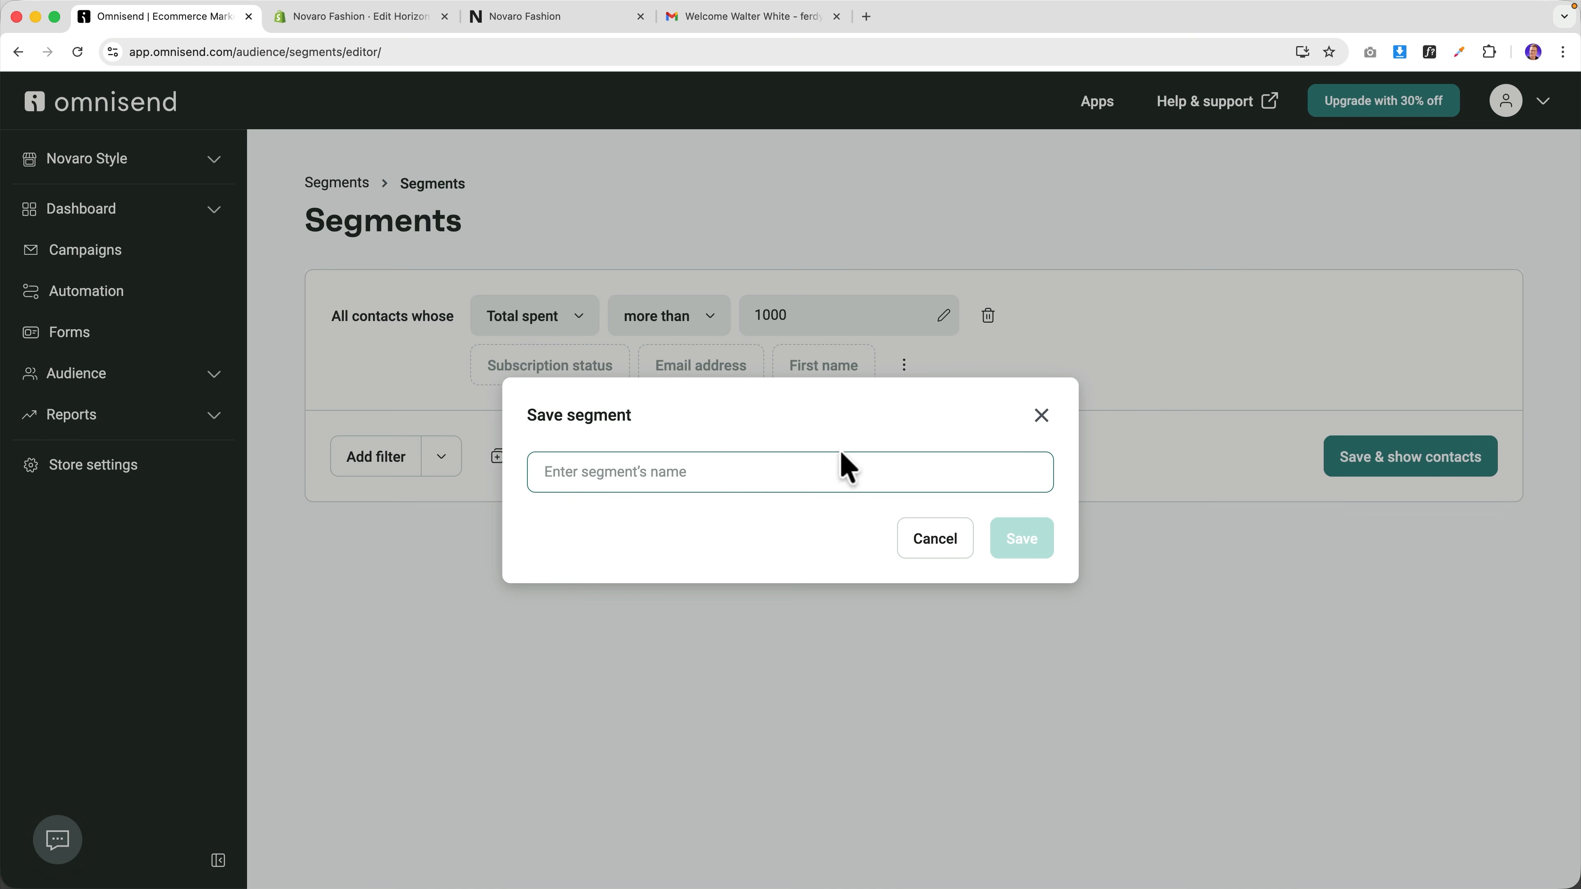
pyautogui.write('1000 Dollar Shoppers')
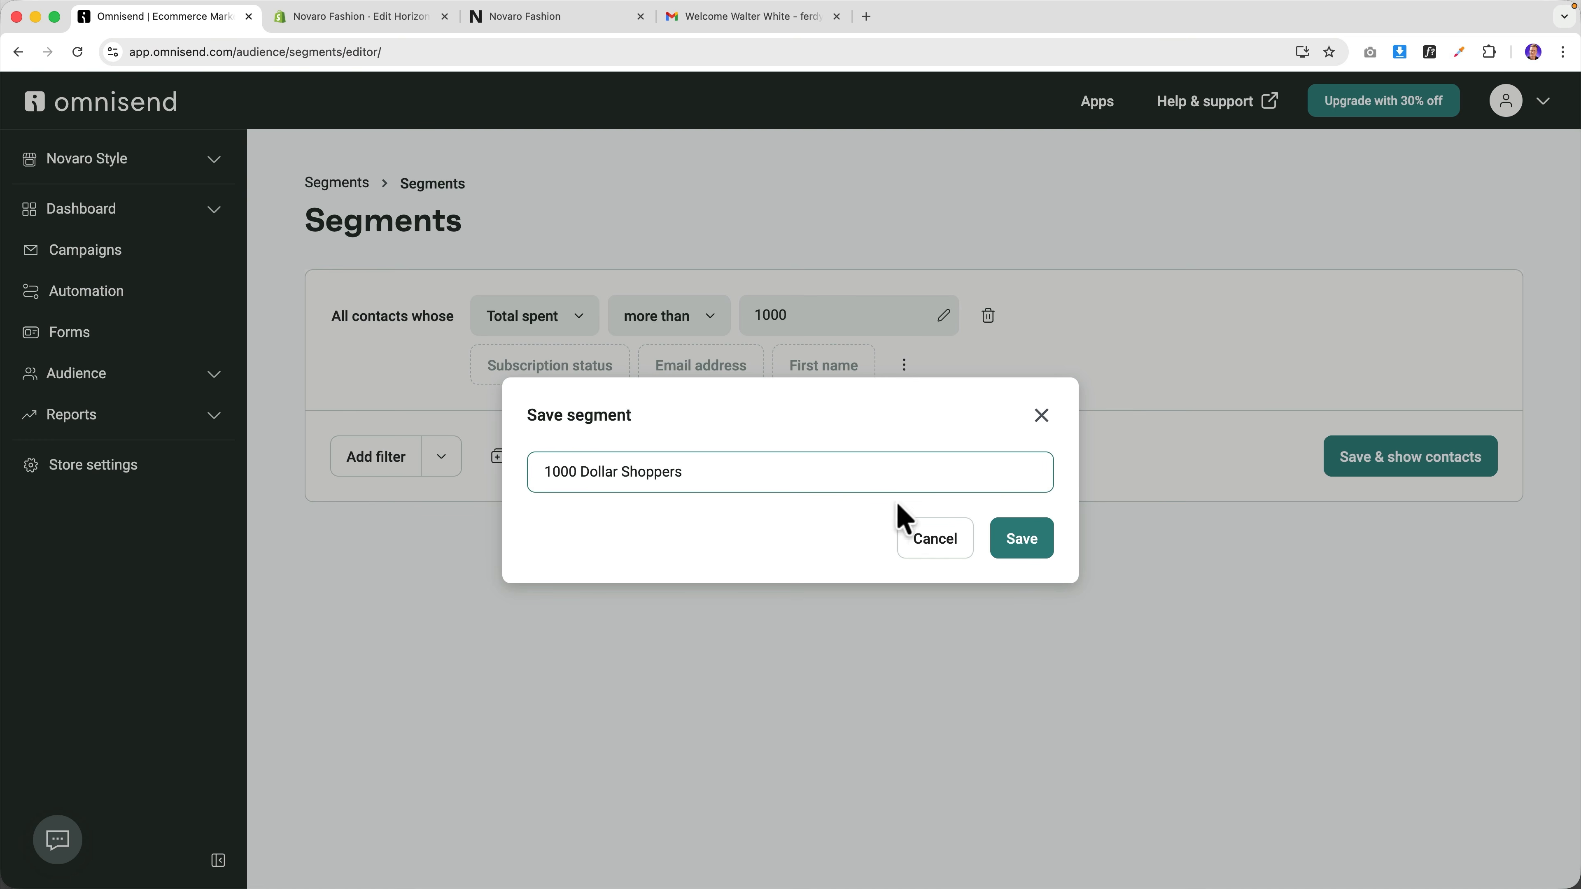
pyautogui.click(1028, 549)
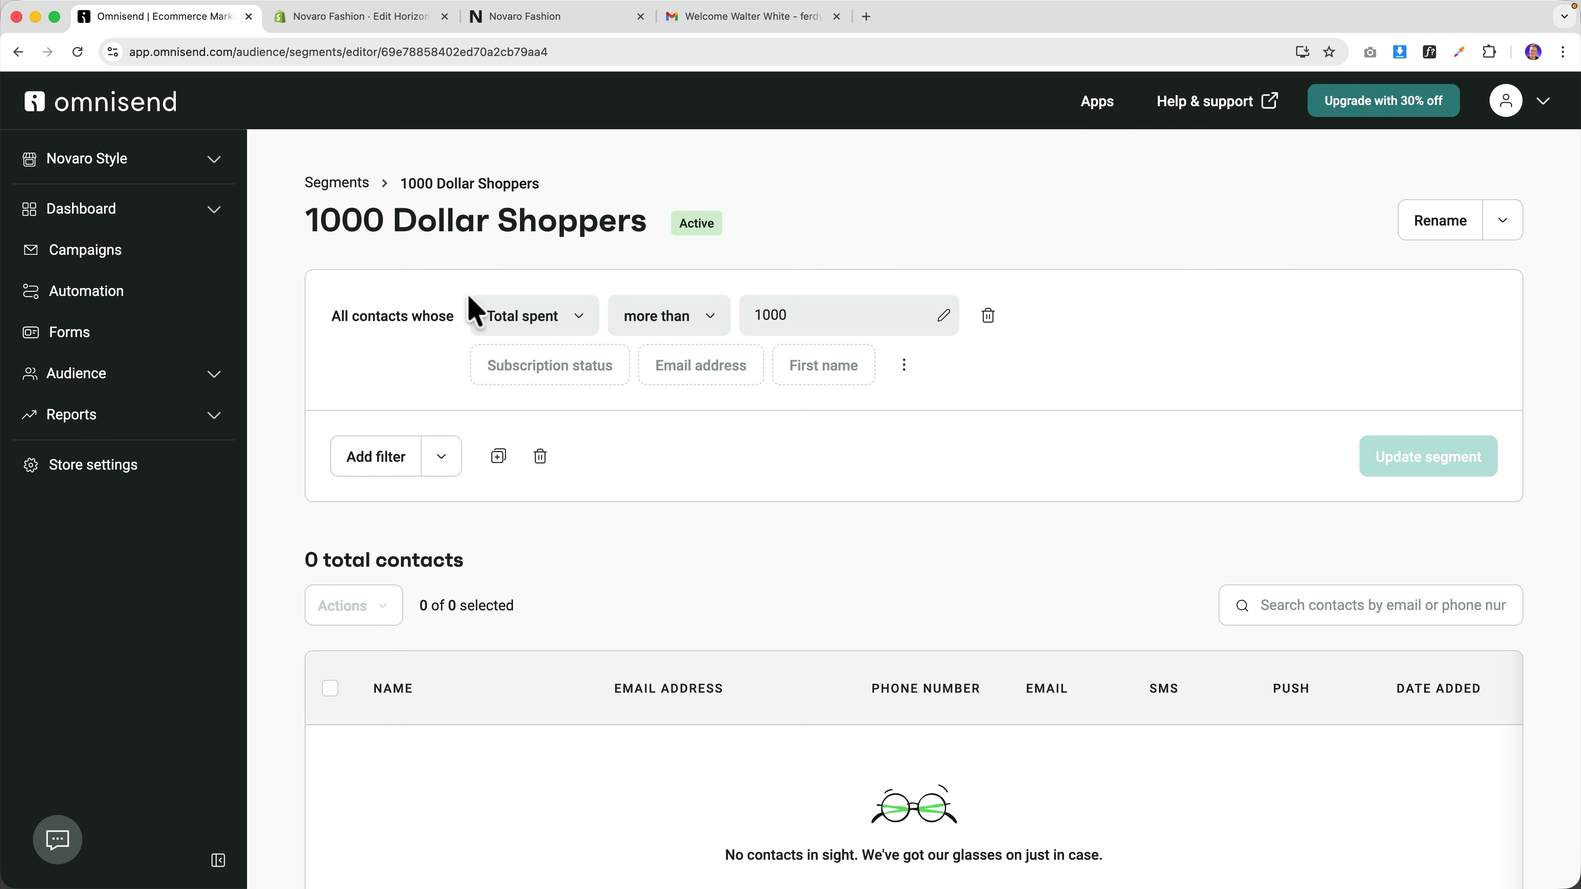
# Return to Audience > Segments and open the pre-built segment templates via Create segment.
pyautogui.click(134, 376)
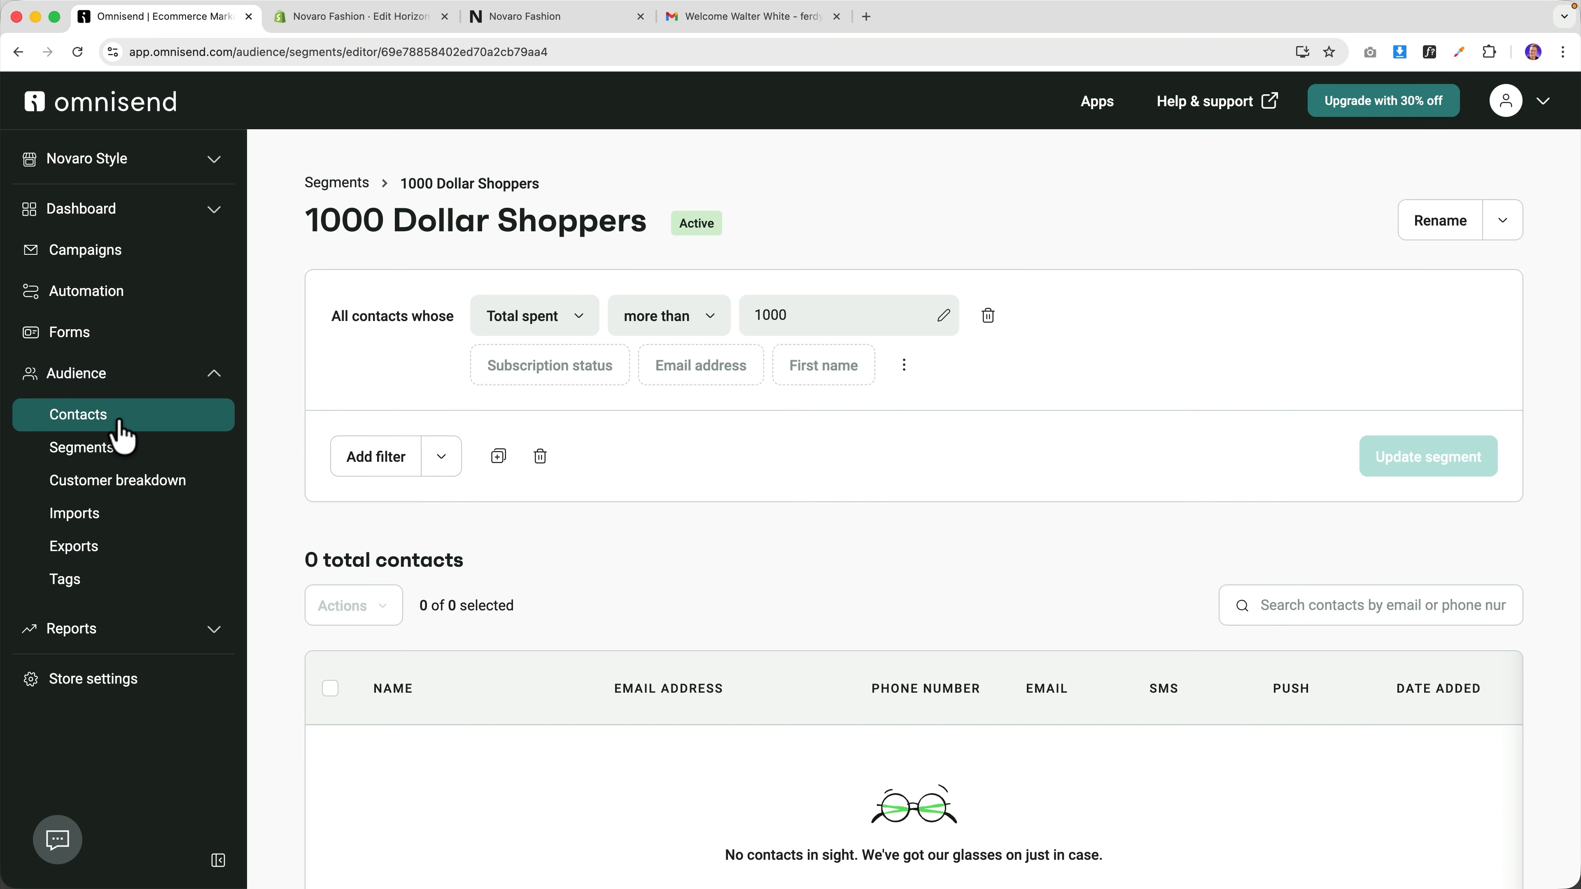
pyautogui.click(109, 448)
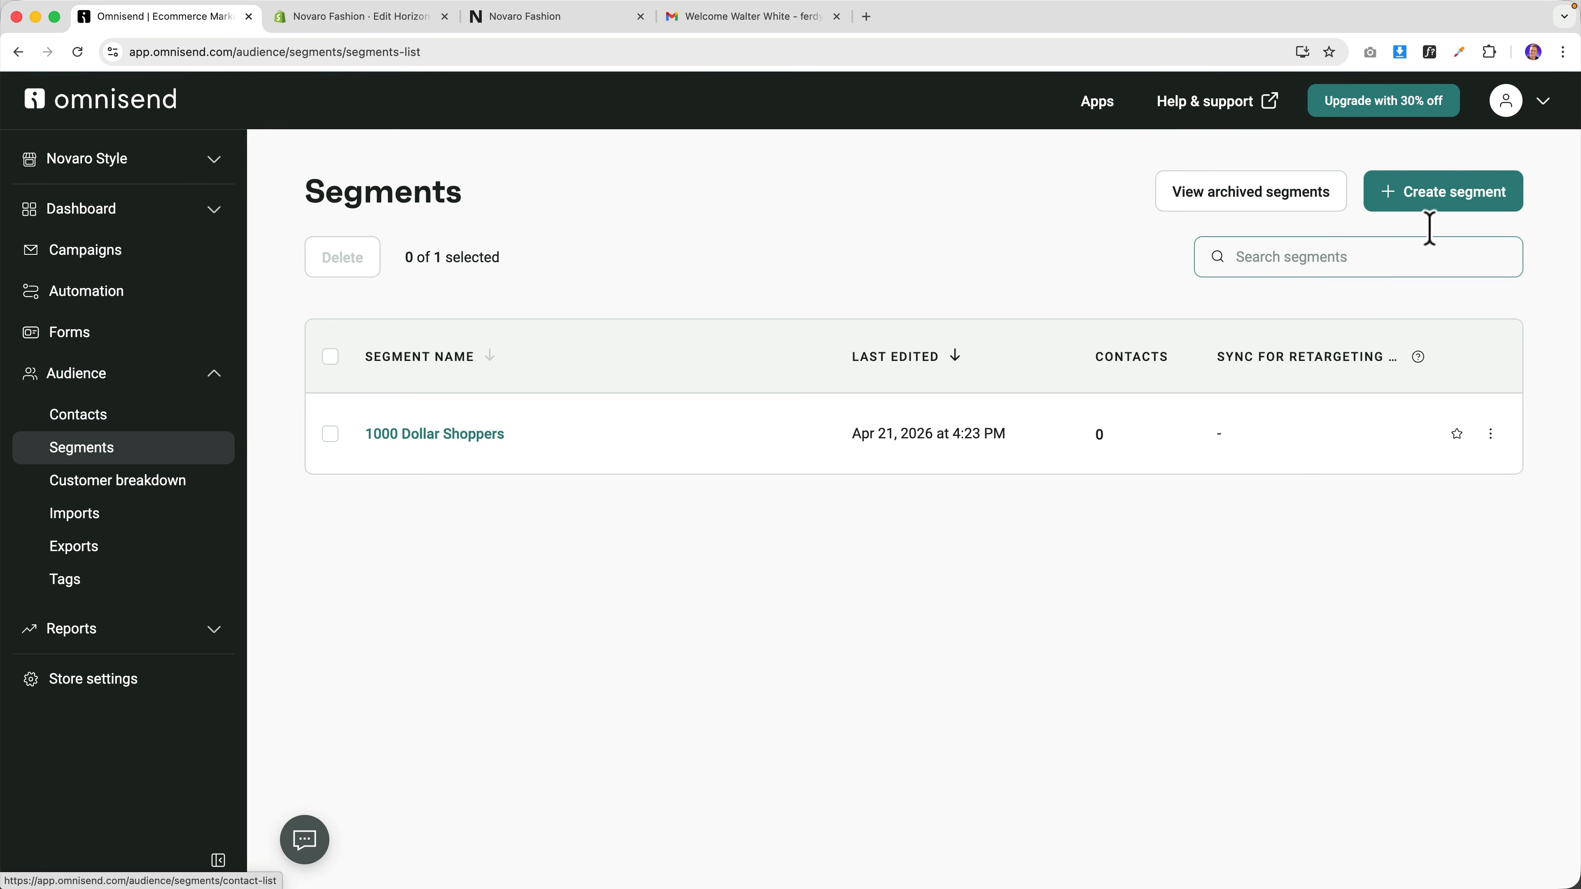
pyautogui.click(1463, 199)
pyautogui.scroll(-15, 713, 512)
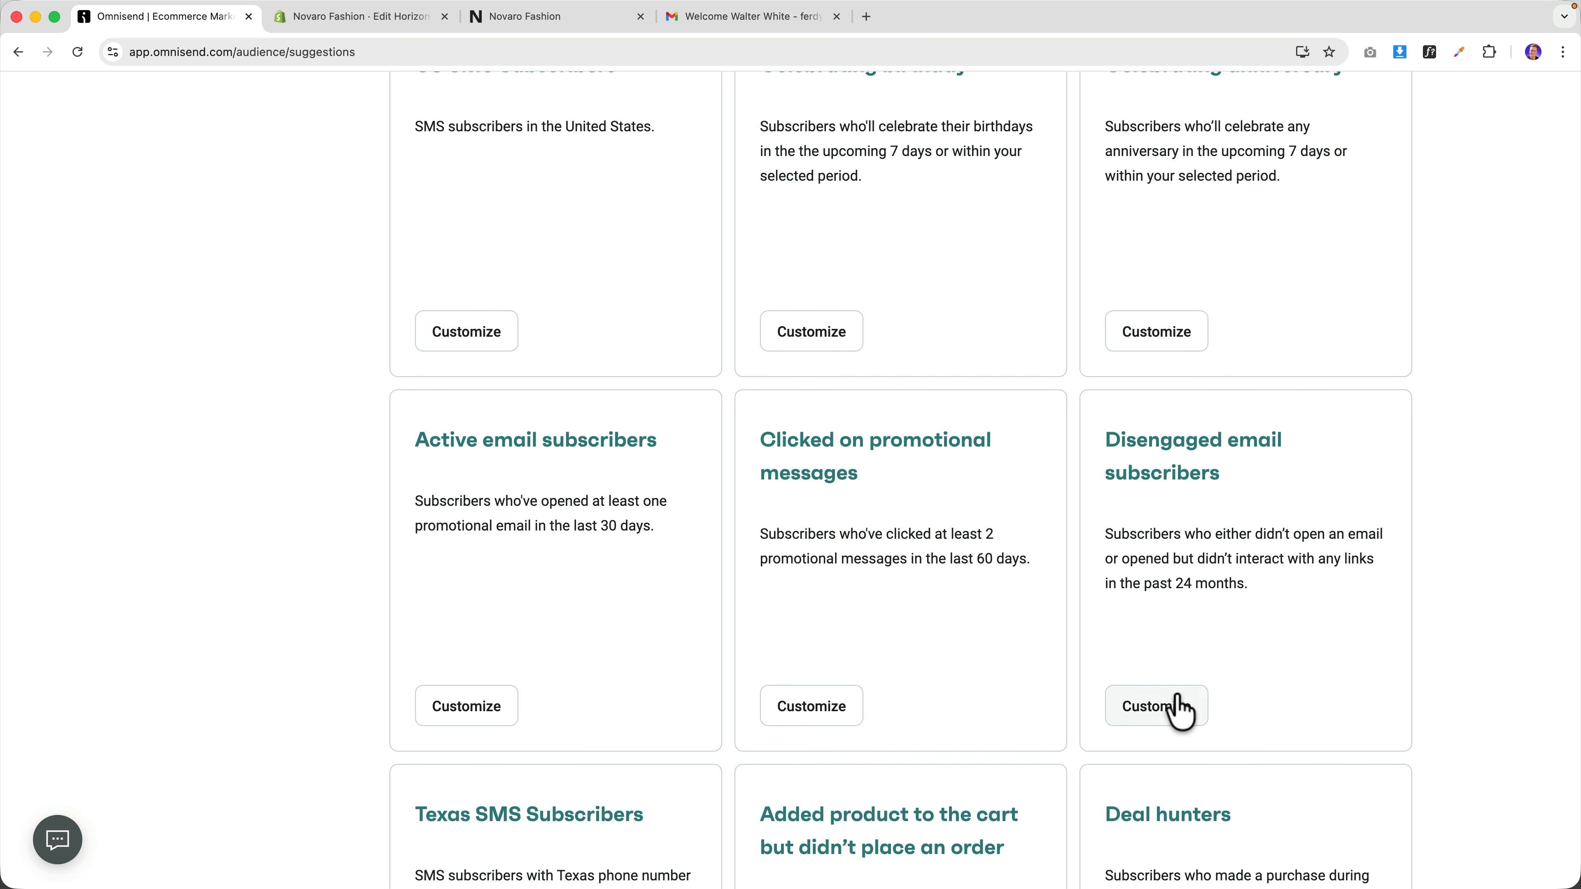
# Customize the Disengaged email subscribers segment template and look through its filters.
pyautogui.click(1180, 707)
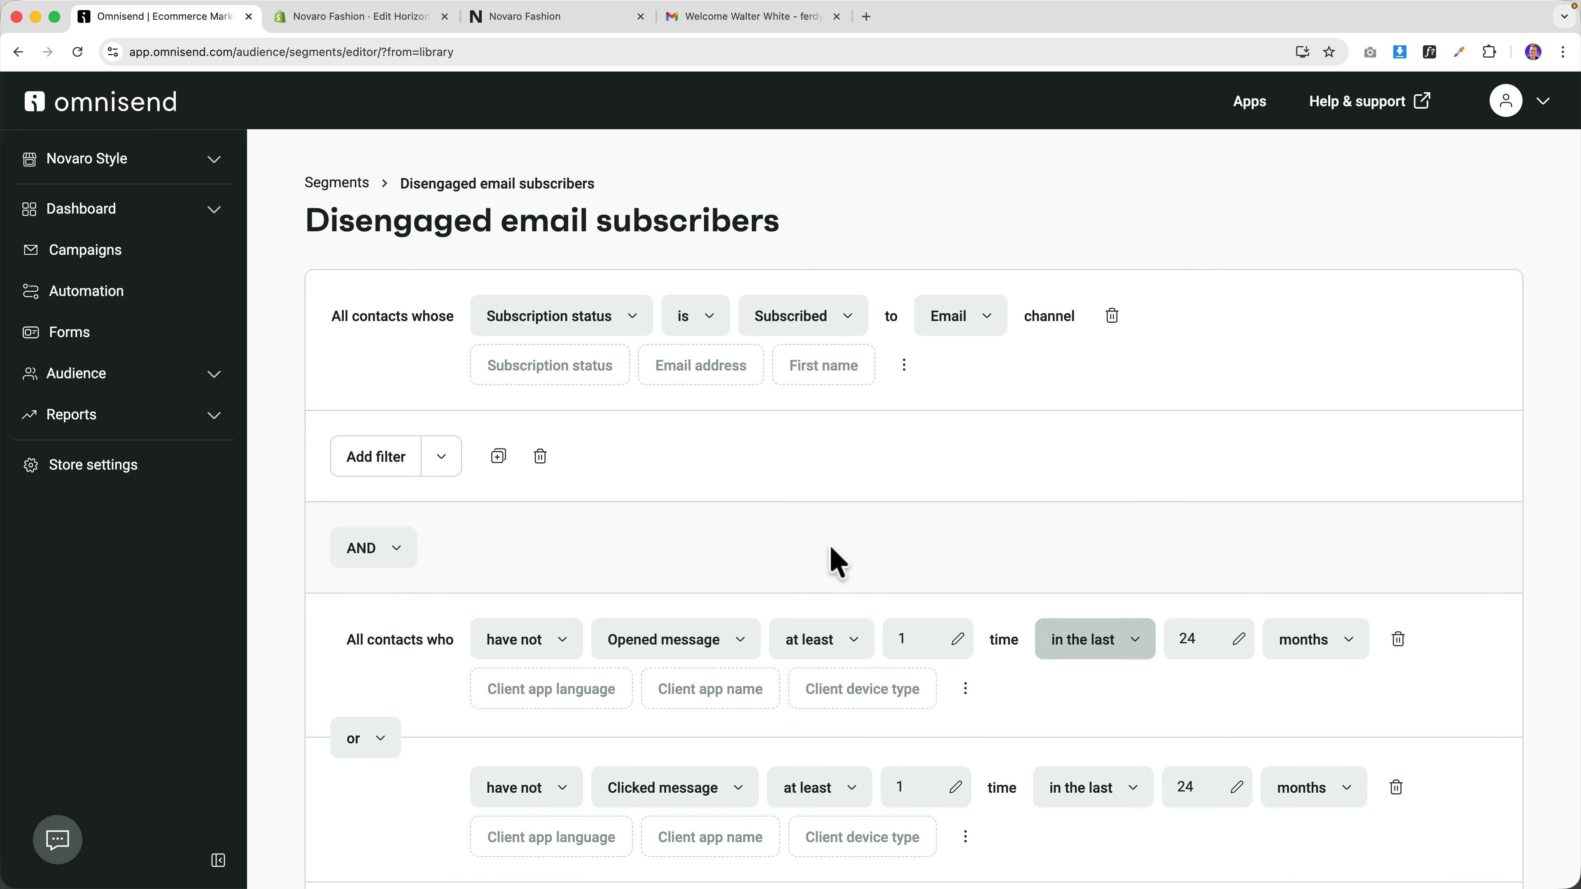
pyautogui.scroll(-3, 837, 558)
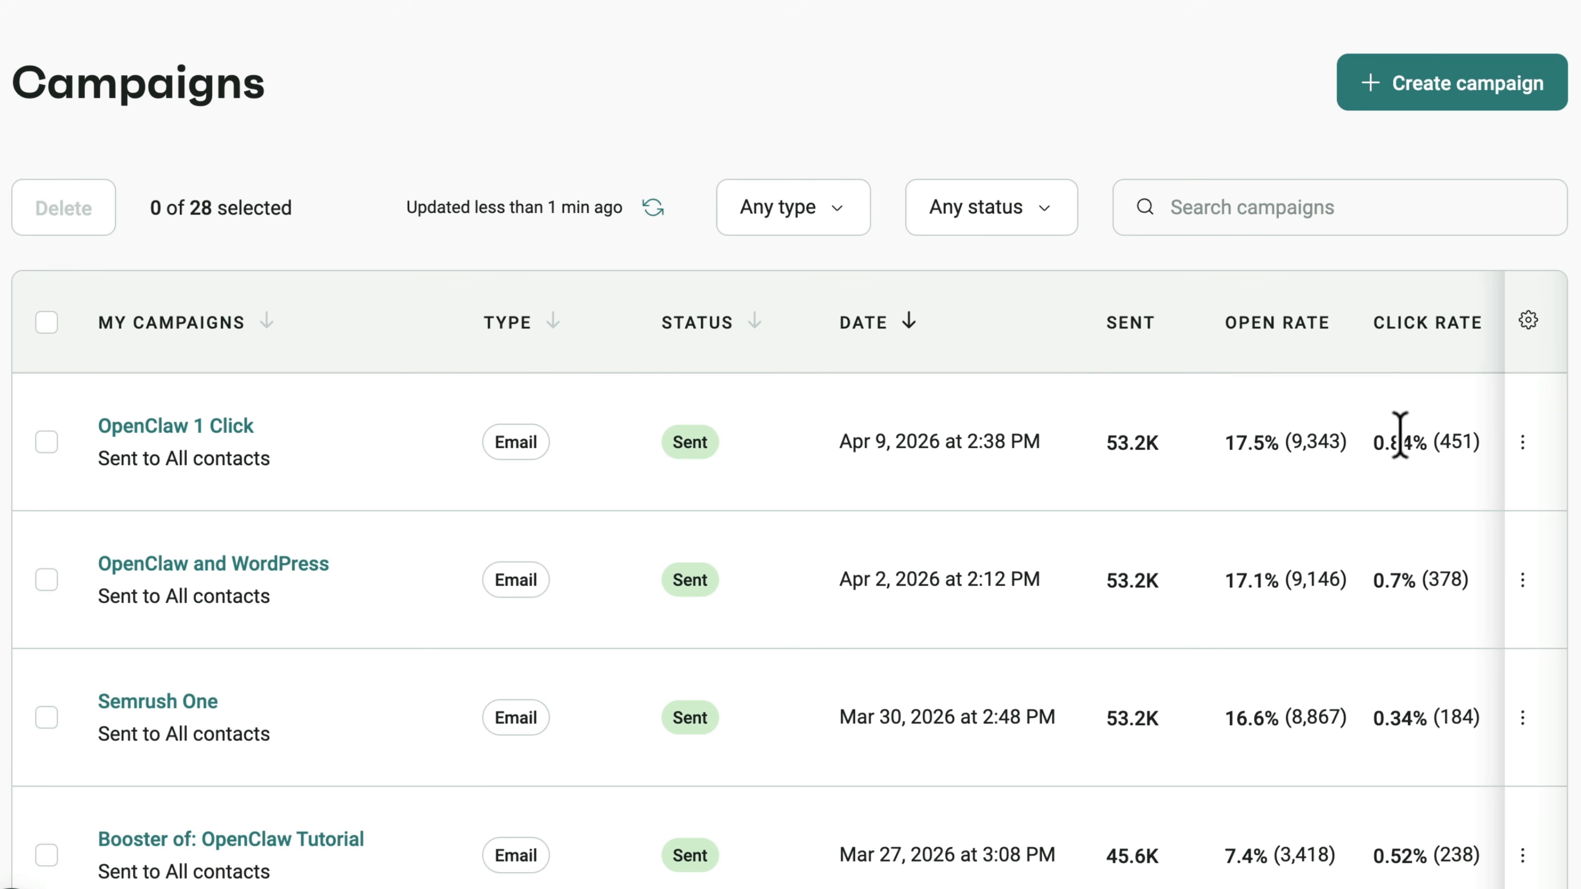
# Create a new regular one-time email campaign.
pyautogui.scroll(-1, 1401, 435)
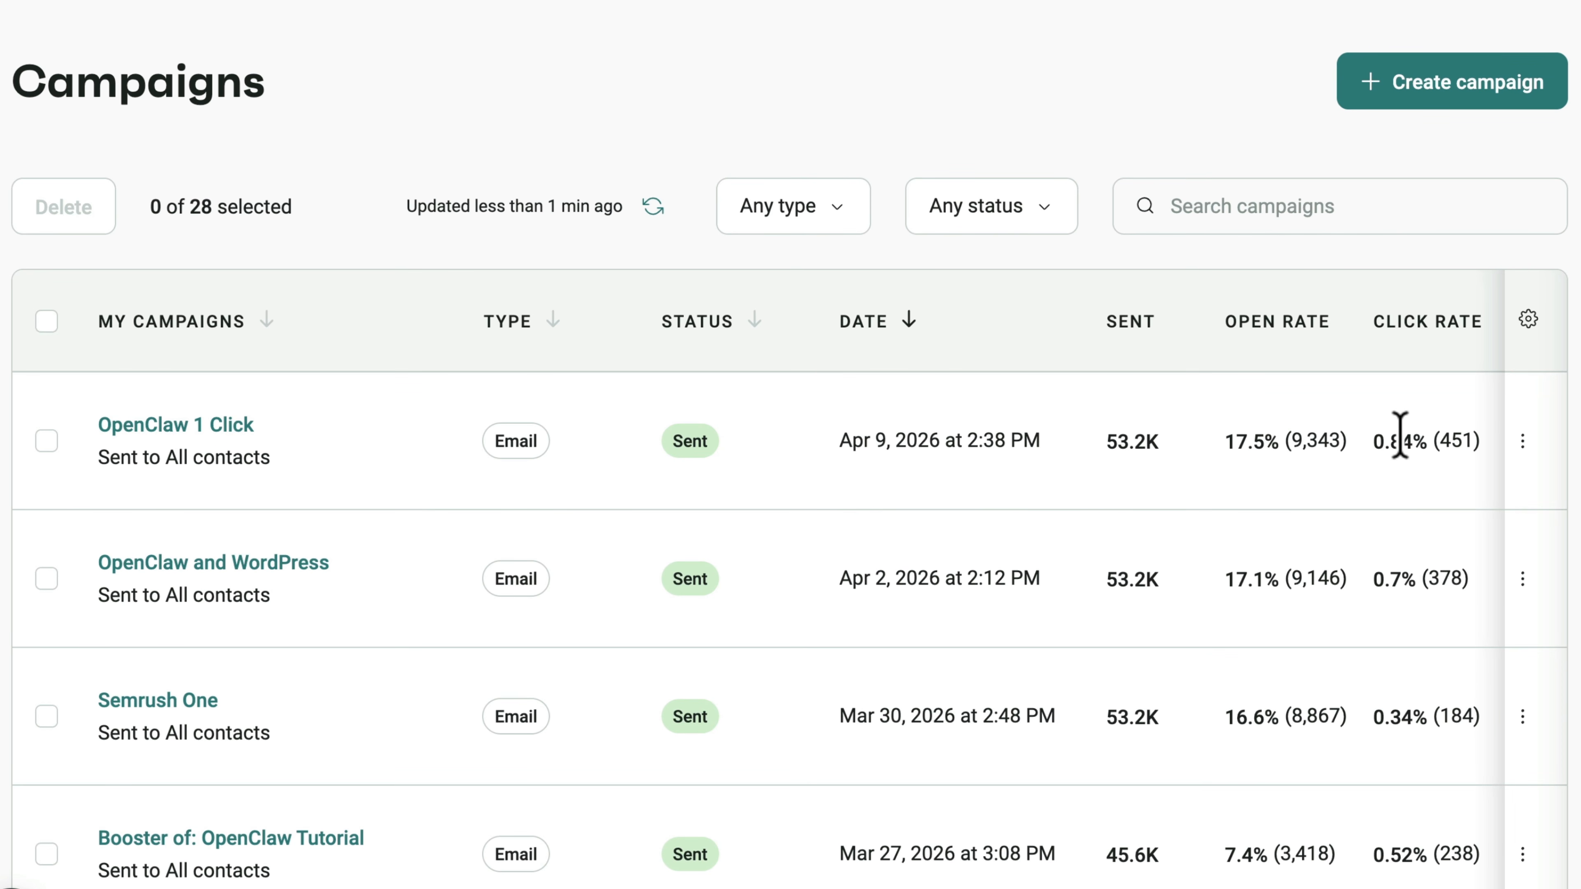
pyautogui.click(1447, 100)
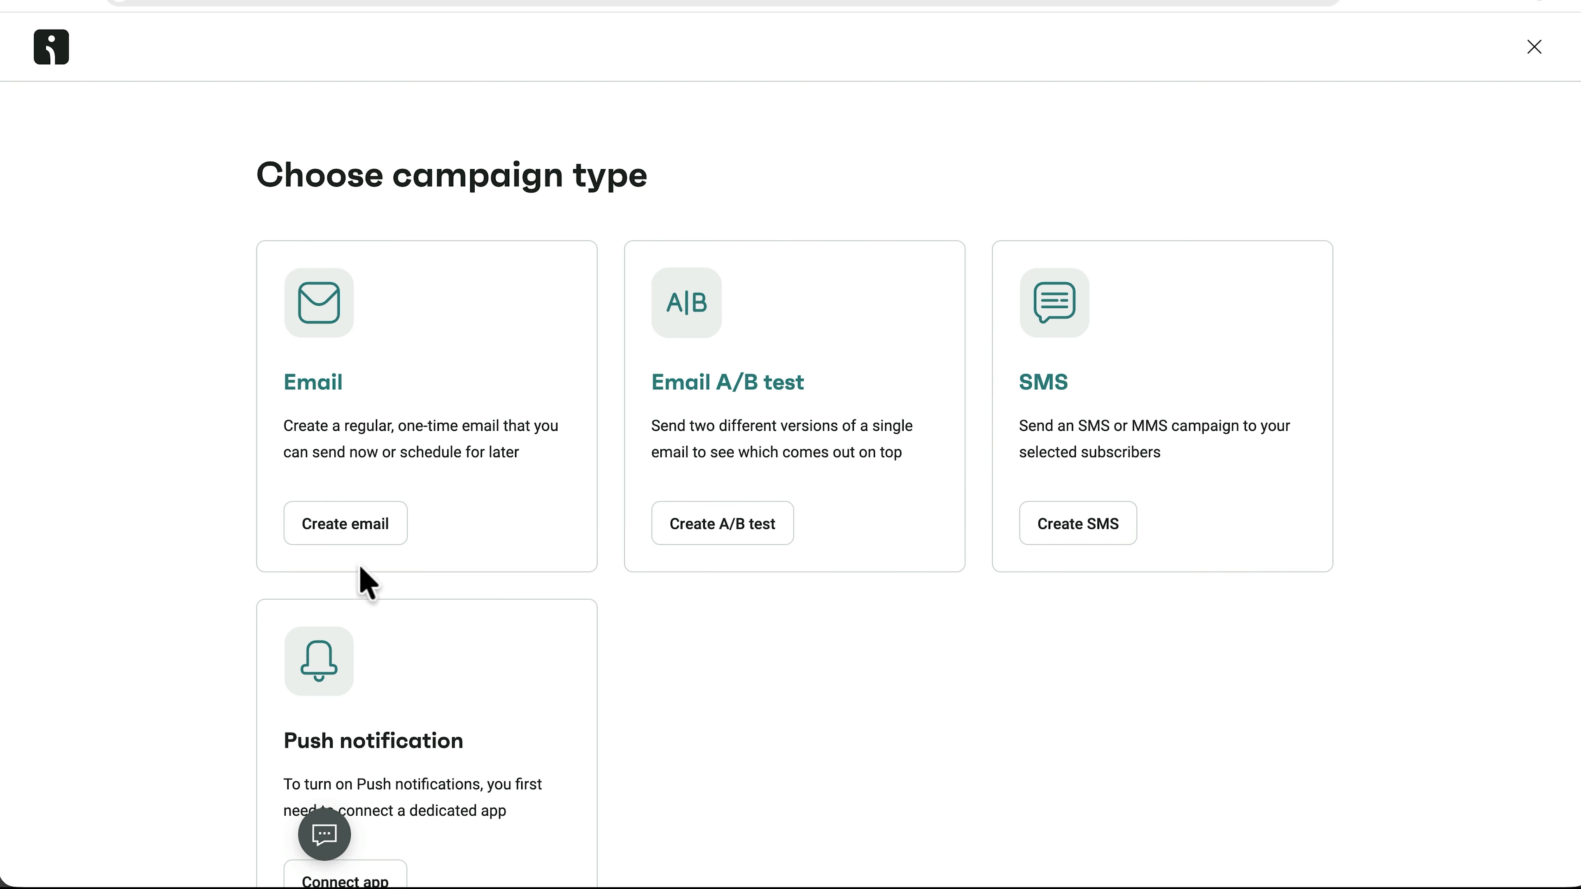
pyautogui.click(342, 526)
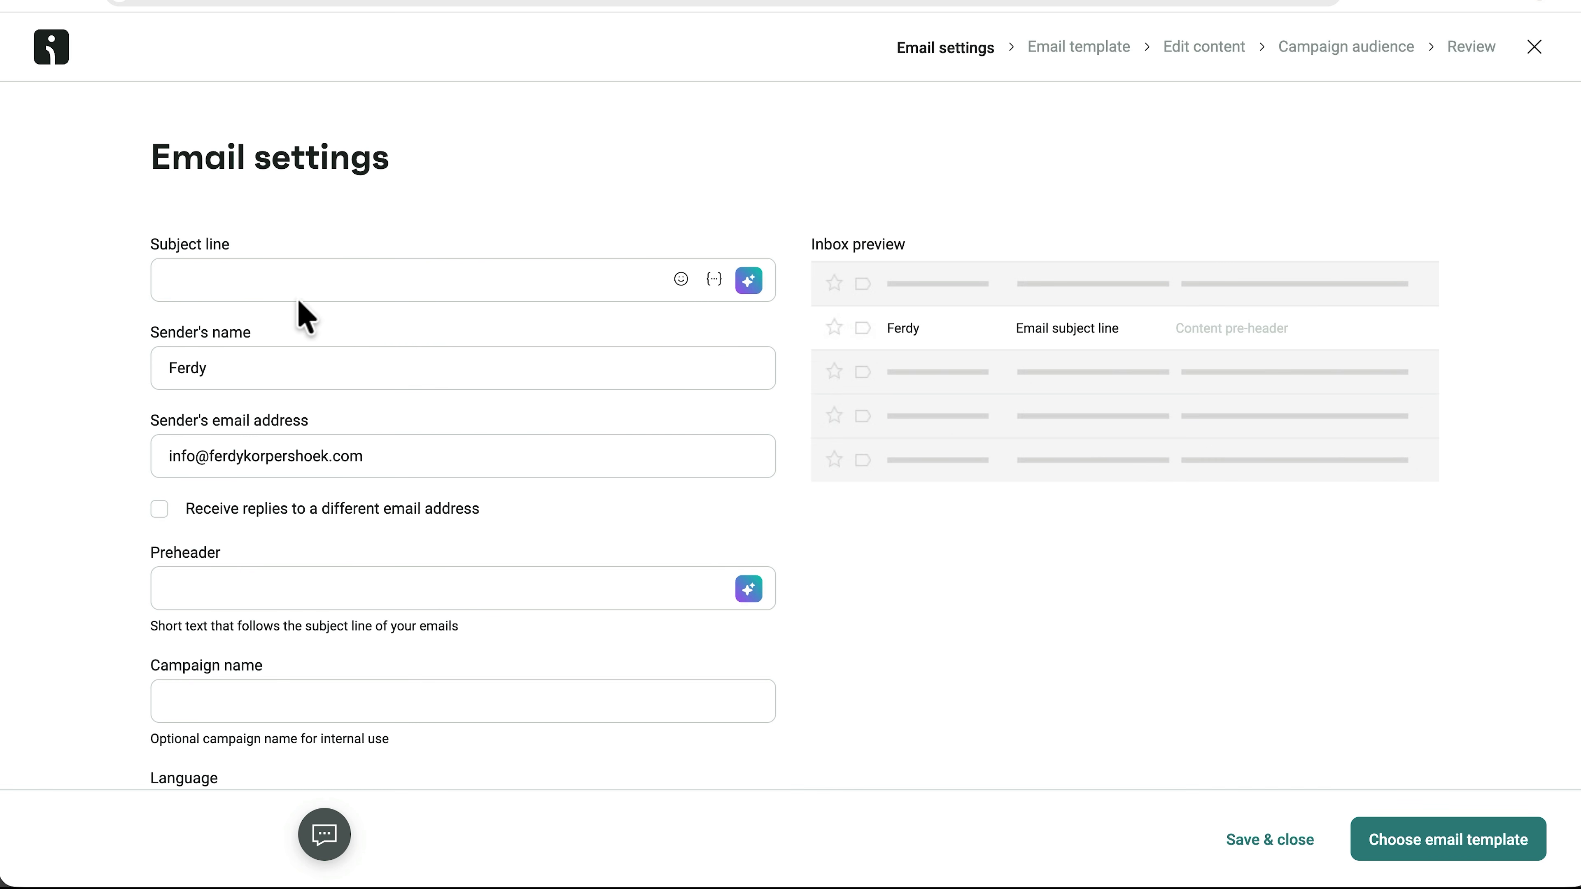
# Set the email subject line to the first Omnisend AI-rephrased suggestion.
pyautogui.click(299, 288)
pyautogui.write('New Omnisend Tutorial')
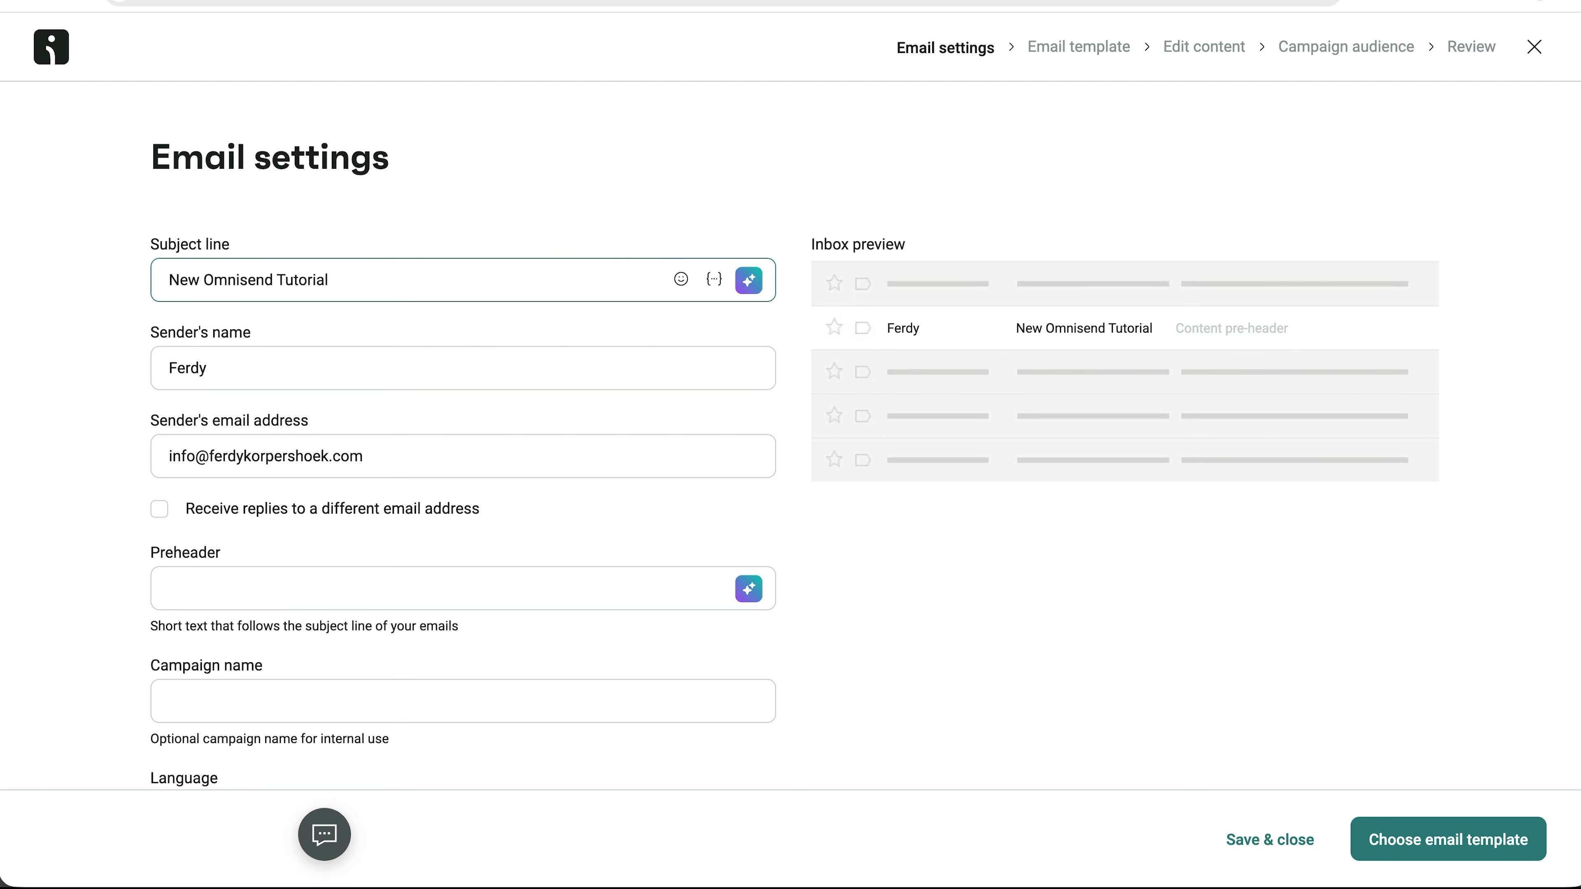
pyautogui.click(748, 282)
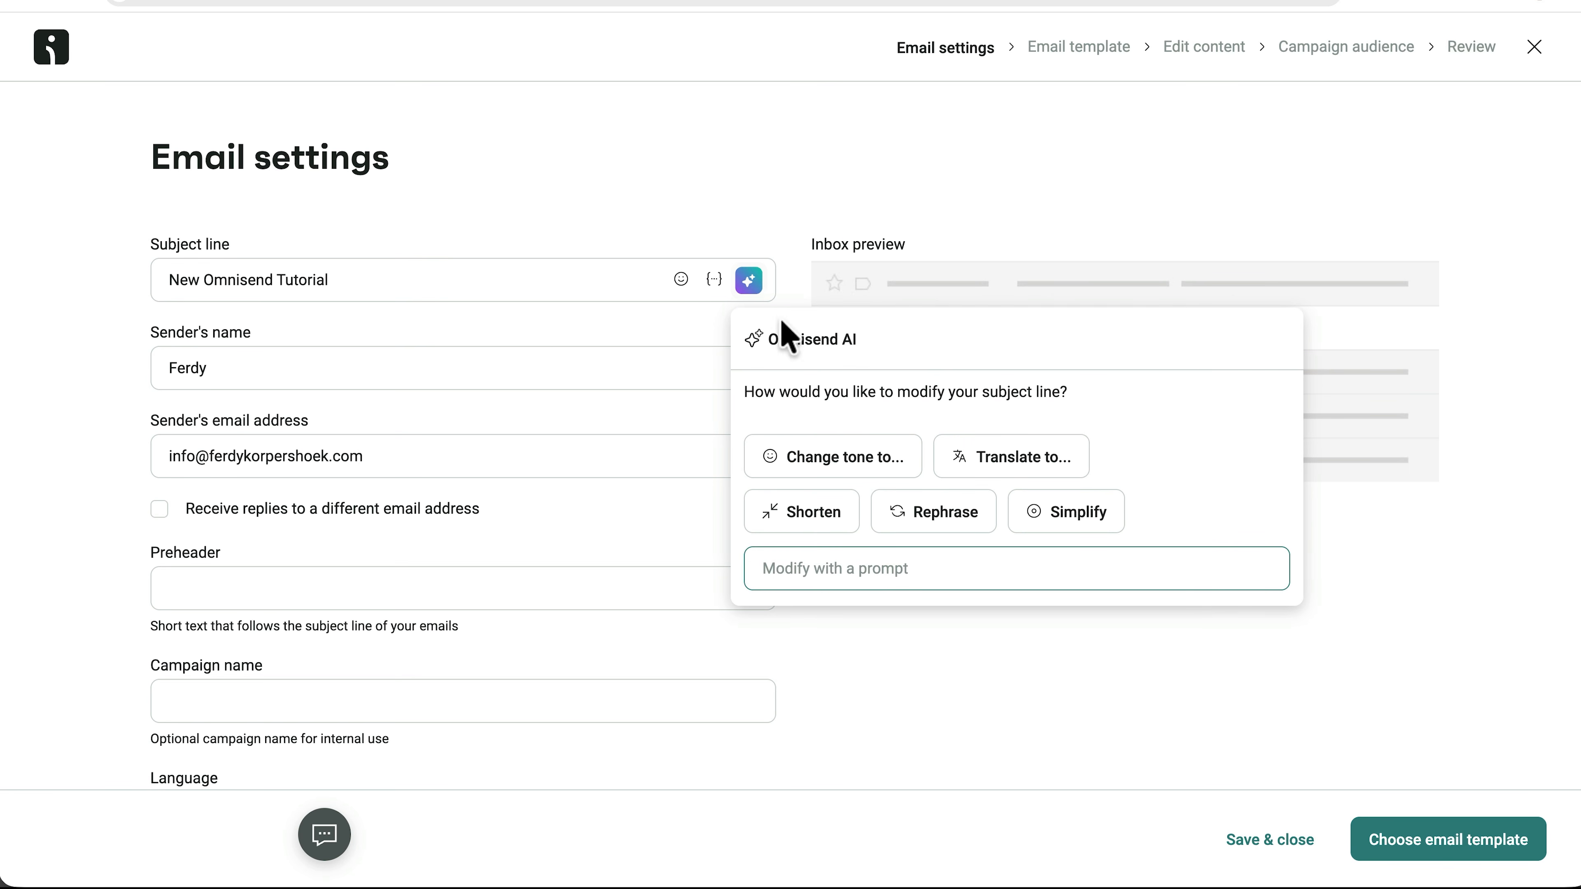
pyautogui.click(946, 515)
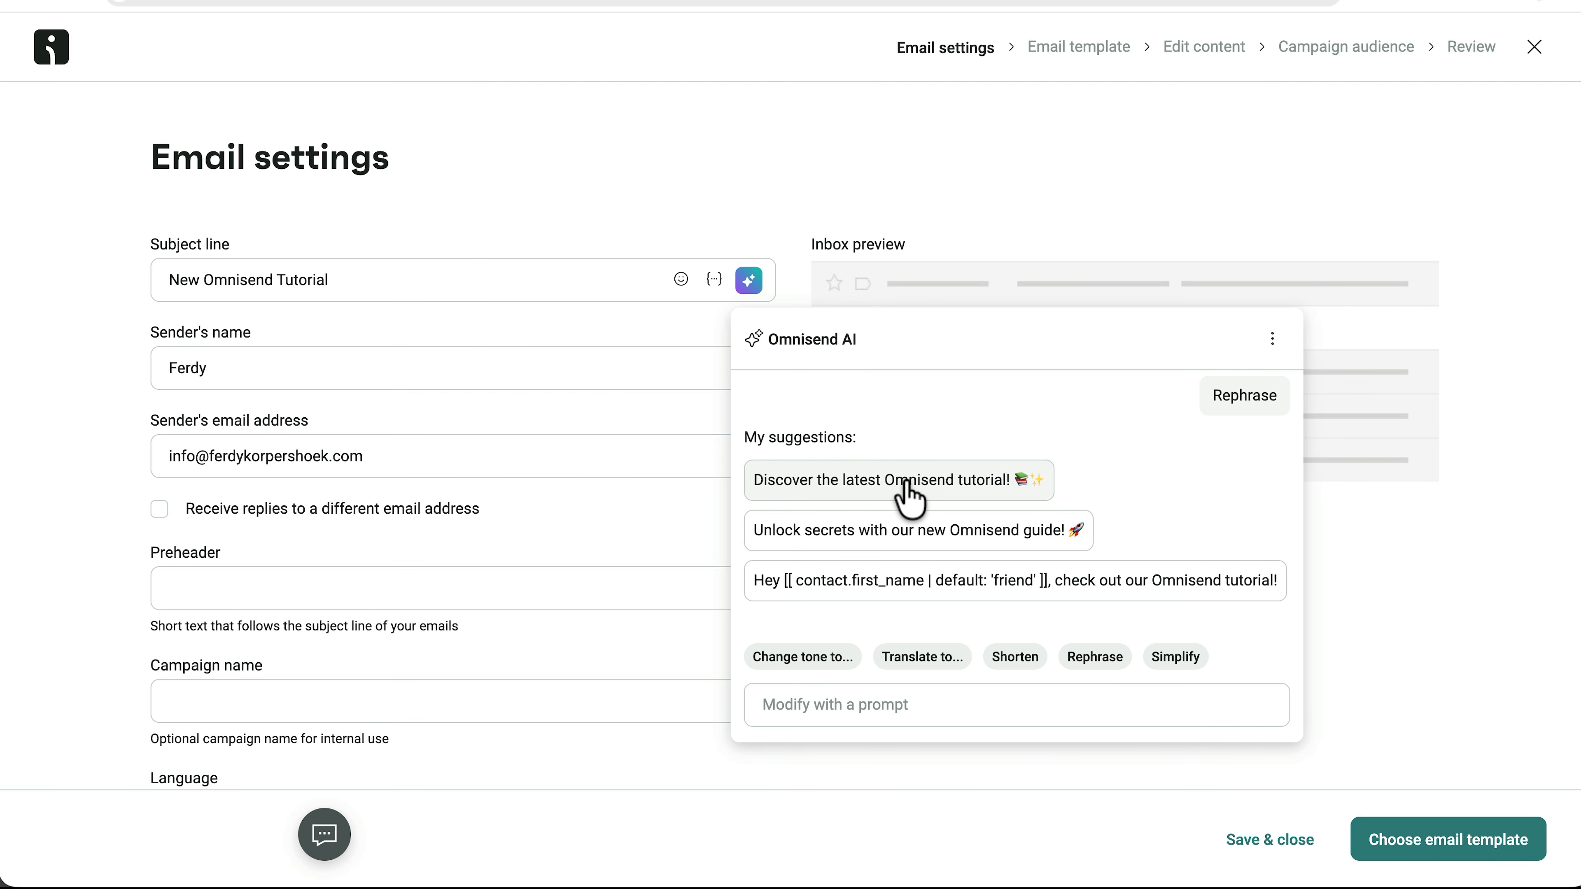
pyautogui.click(907, 495)
pyautogui.click(413, 360)
pyautogui.click(332, 445)
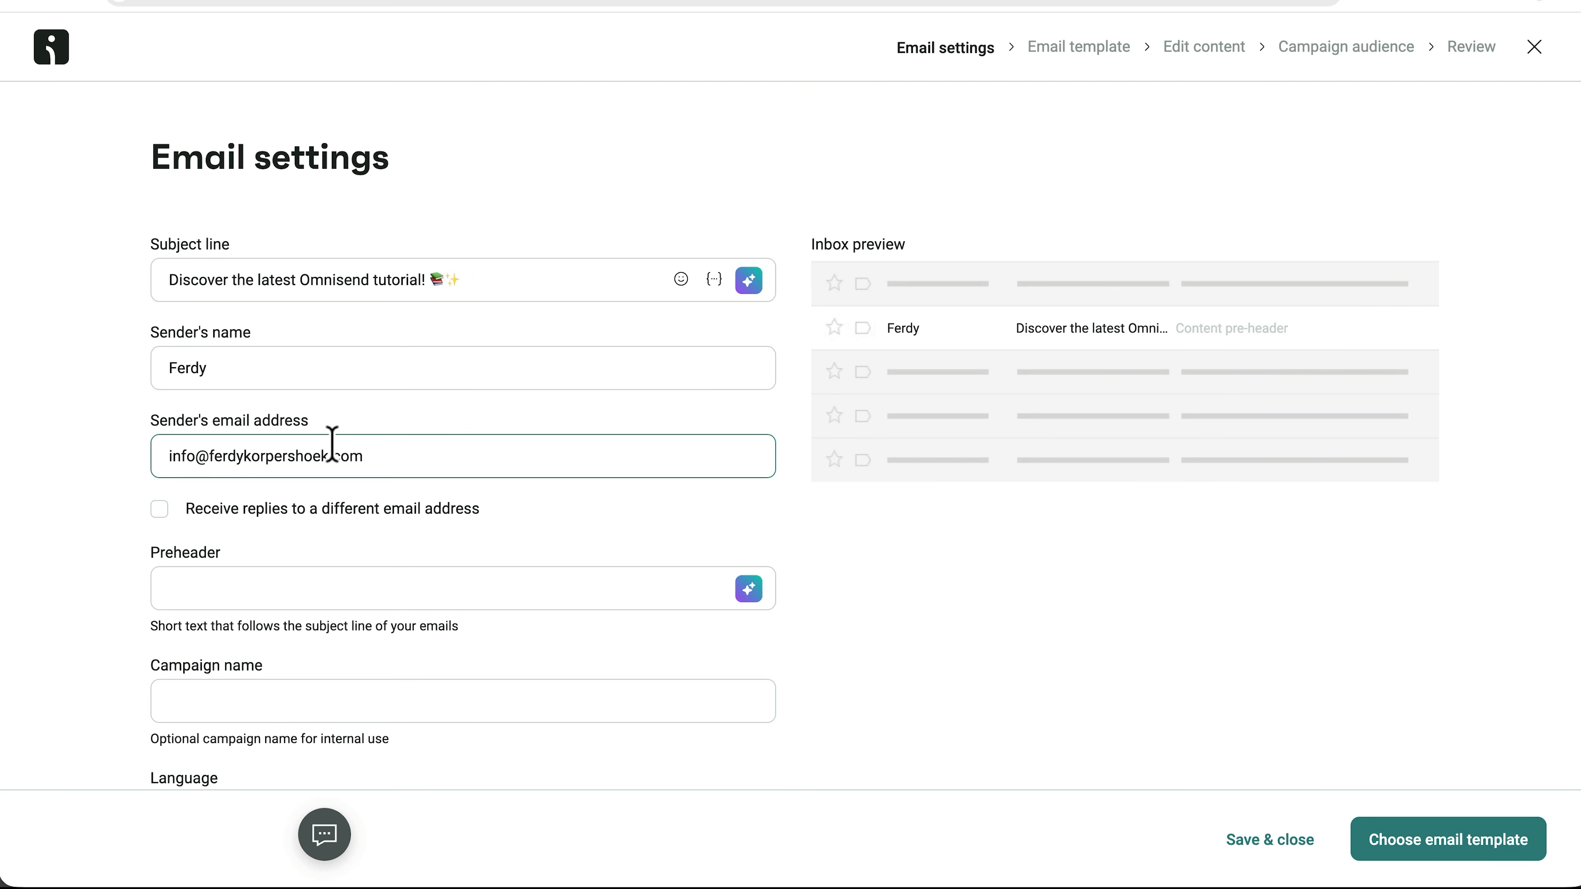
# Enter the sales-boosting preheader and campaign name 'Omnisend Shopify Tutorial 2026', then continue to templates.
pyautogui.click(304, 579)
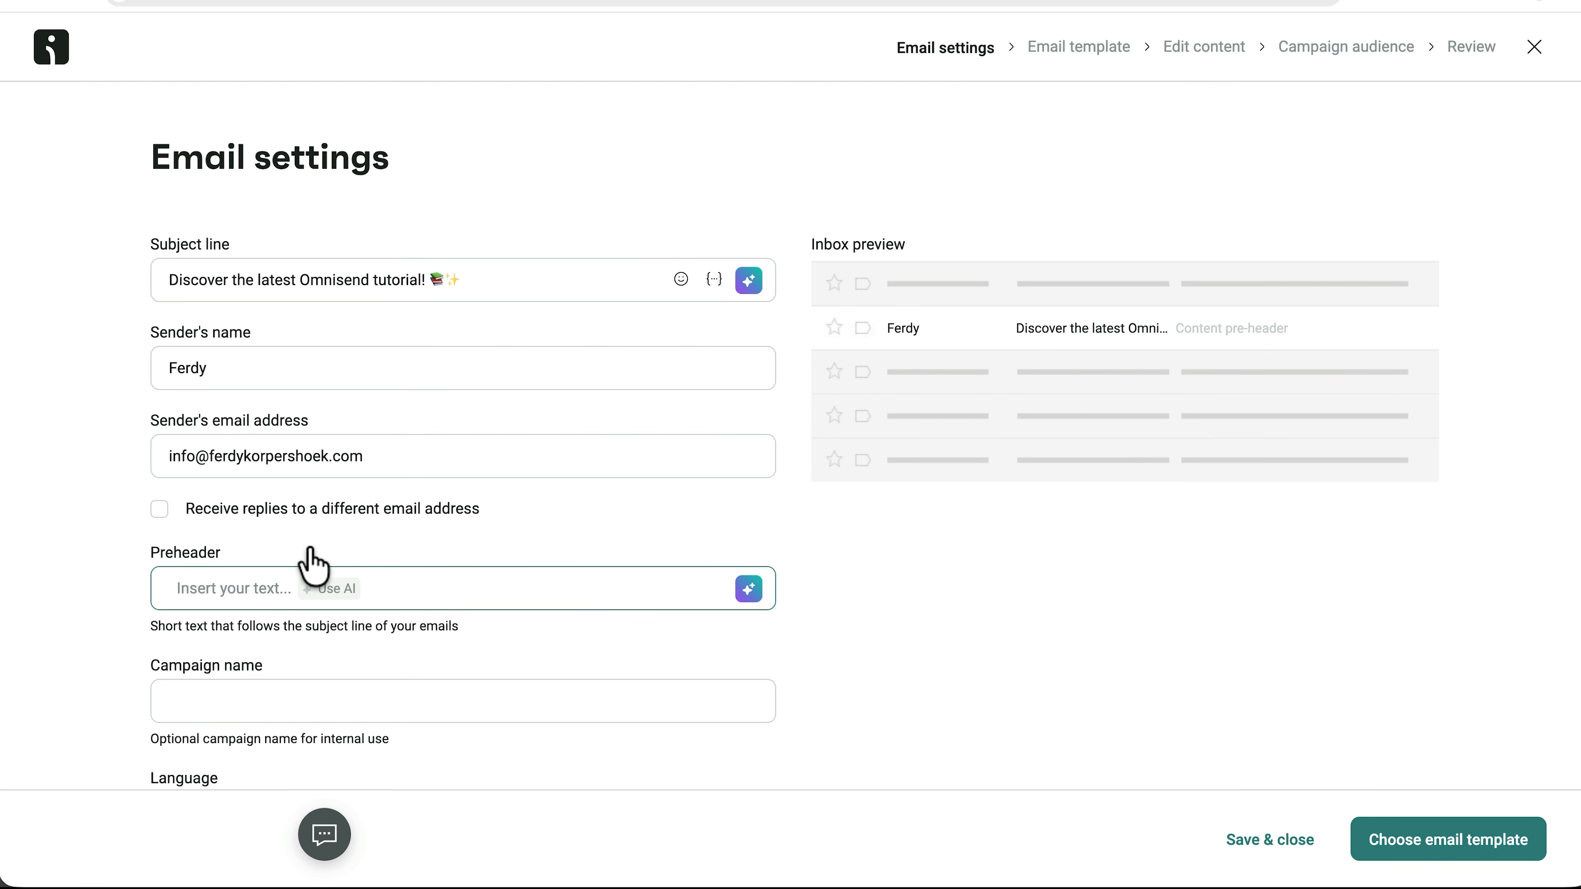
pyautogui.write('Increase your sales with email marketing')
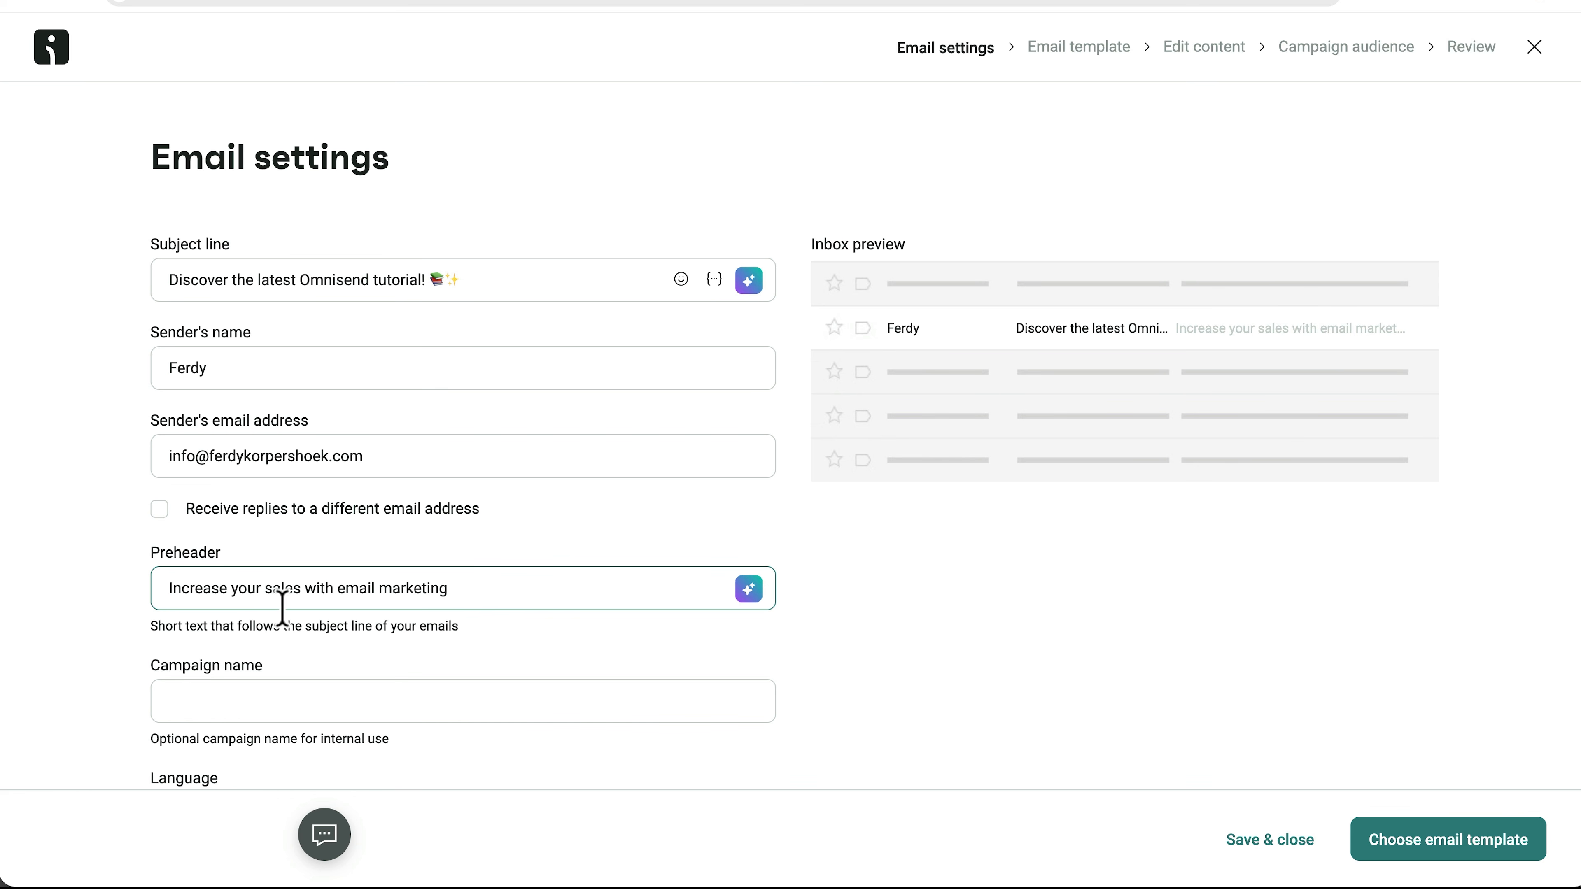
pyautogui.click(282, 698)
pyautogui.scroll(-3, 441, 681)
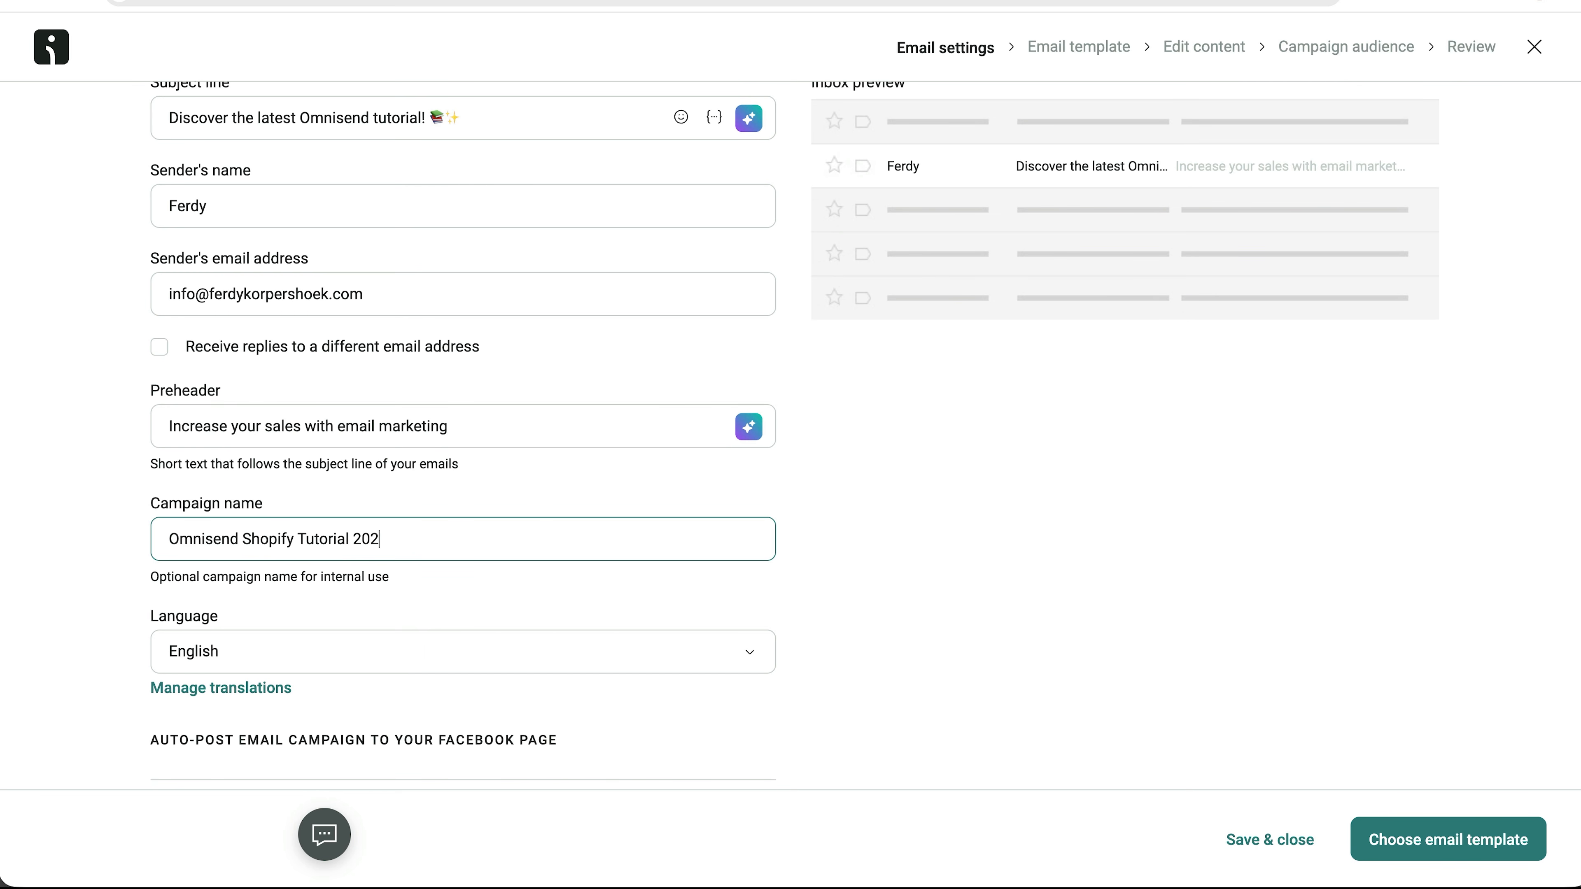
pyautogui.scroll(-4, 523, 632)
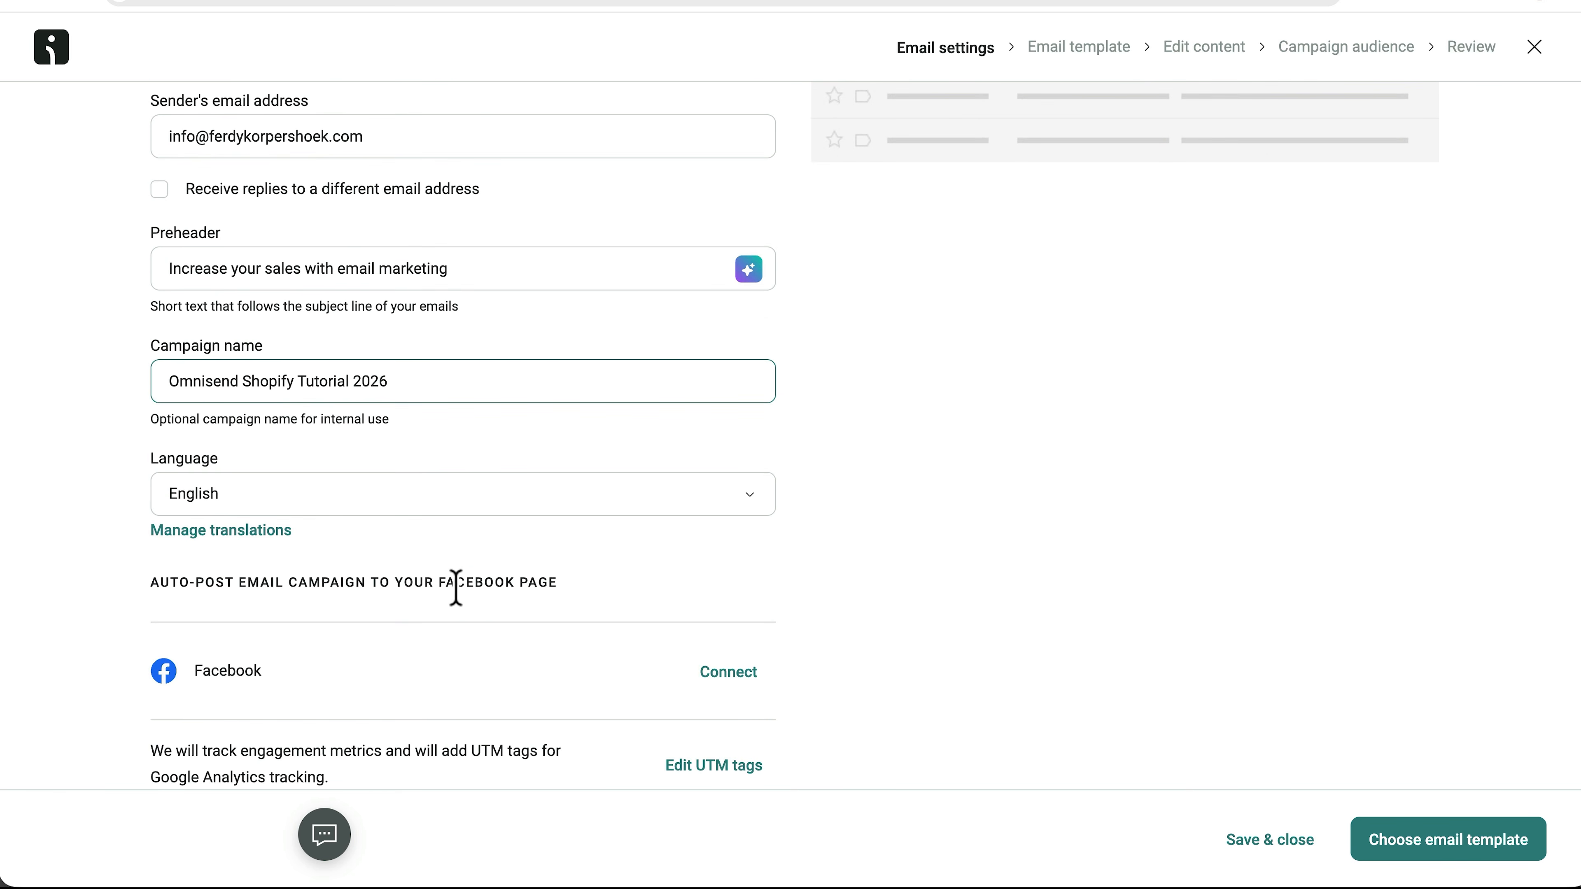
pyautogui.click(1442, 846)
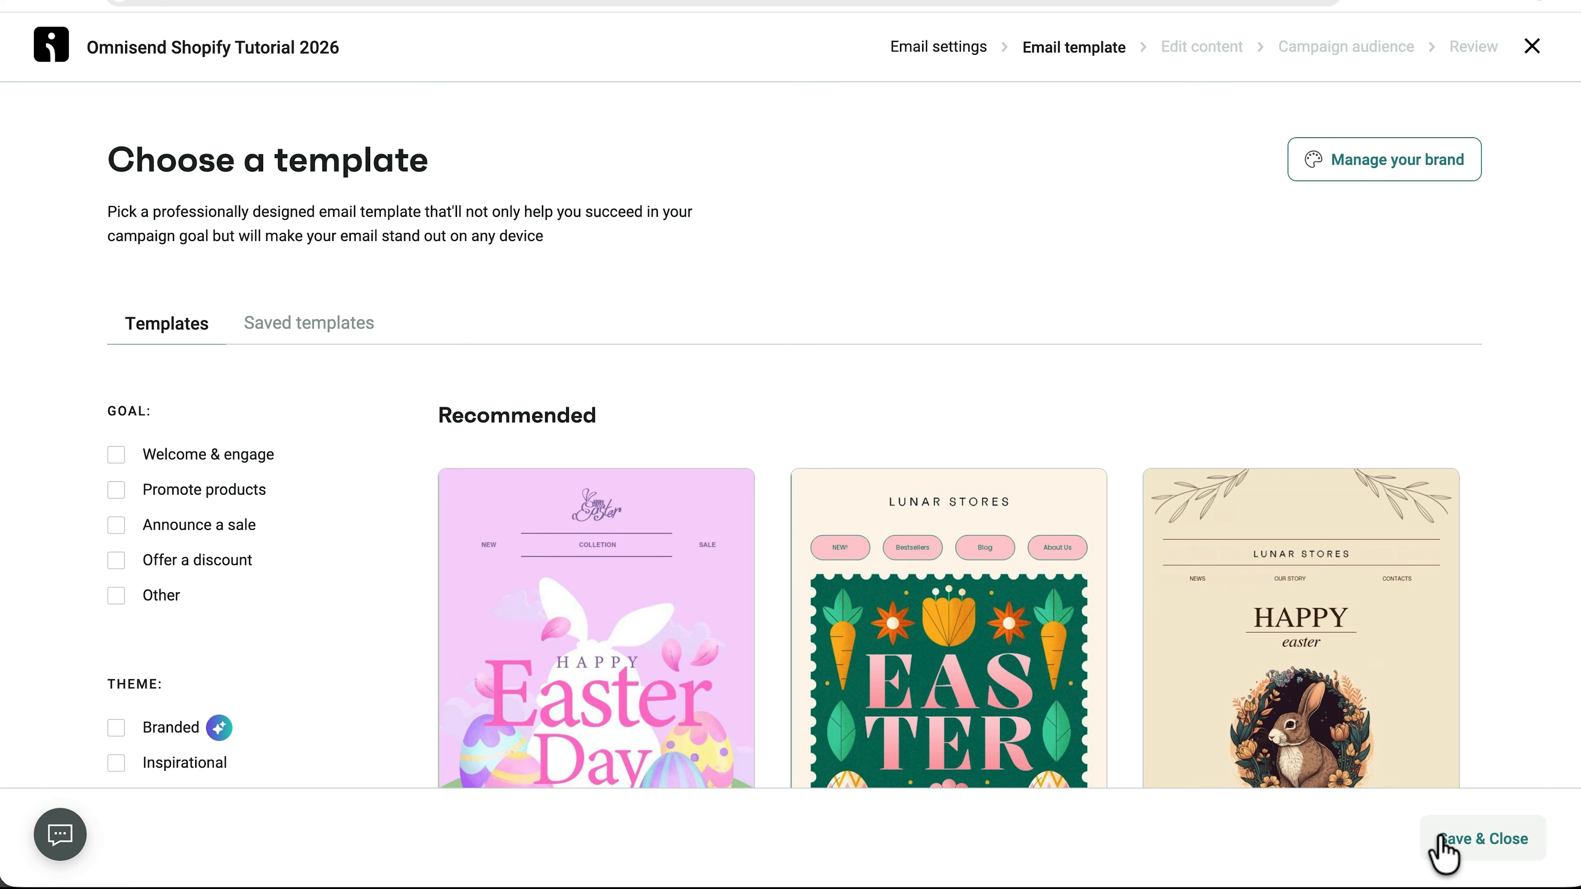
# Apply the Ferdy.com Template from the Saved templates tab to the campaign email.
pyautogui.scroll(-5, 790, 582)
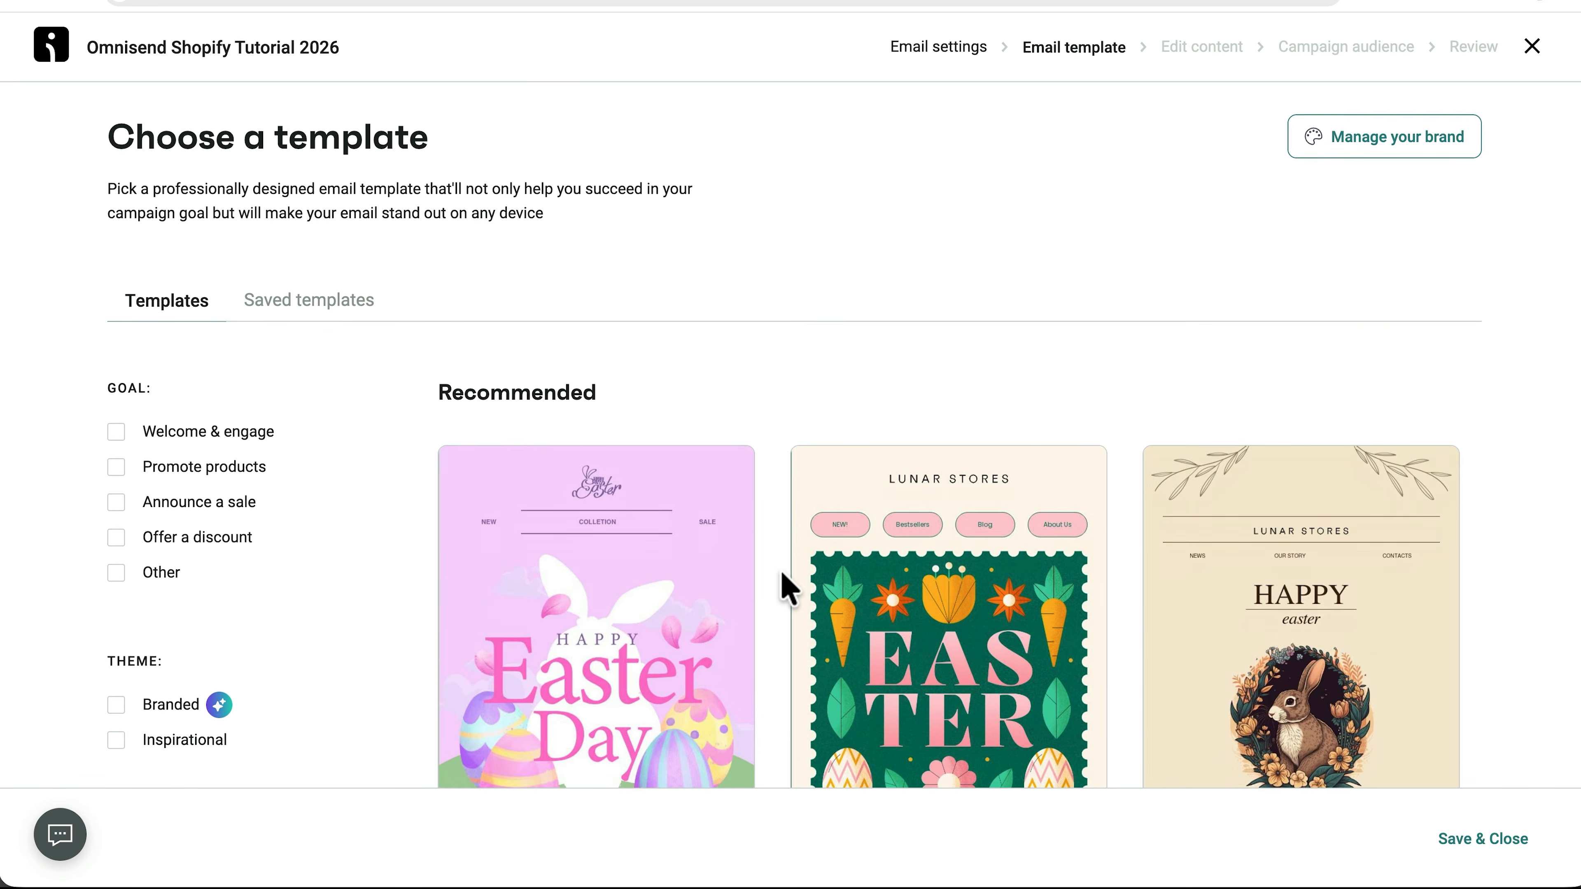
pyautogui.scroll(-20, 812, 563)
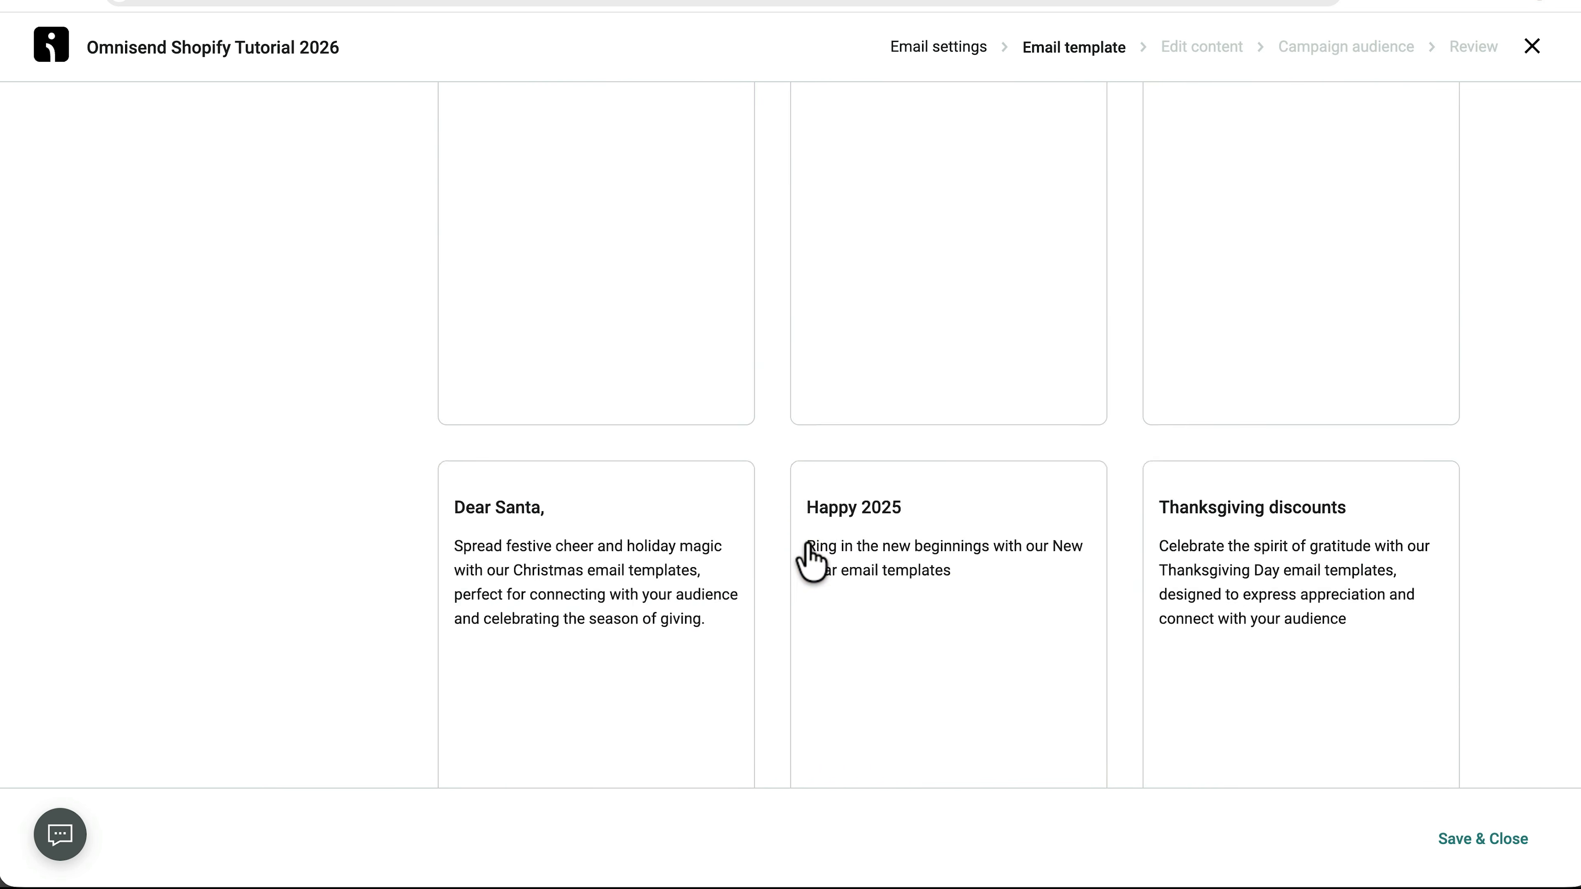
pyautogui.scroll(-20, 786, 548)
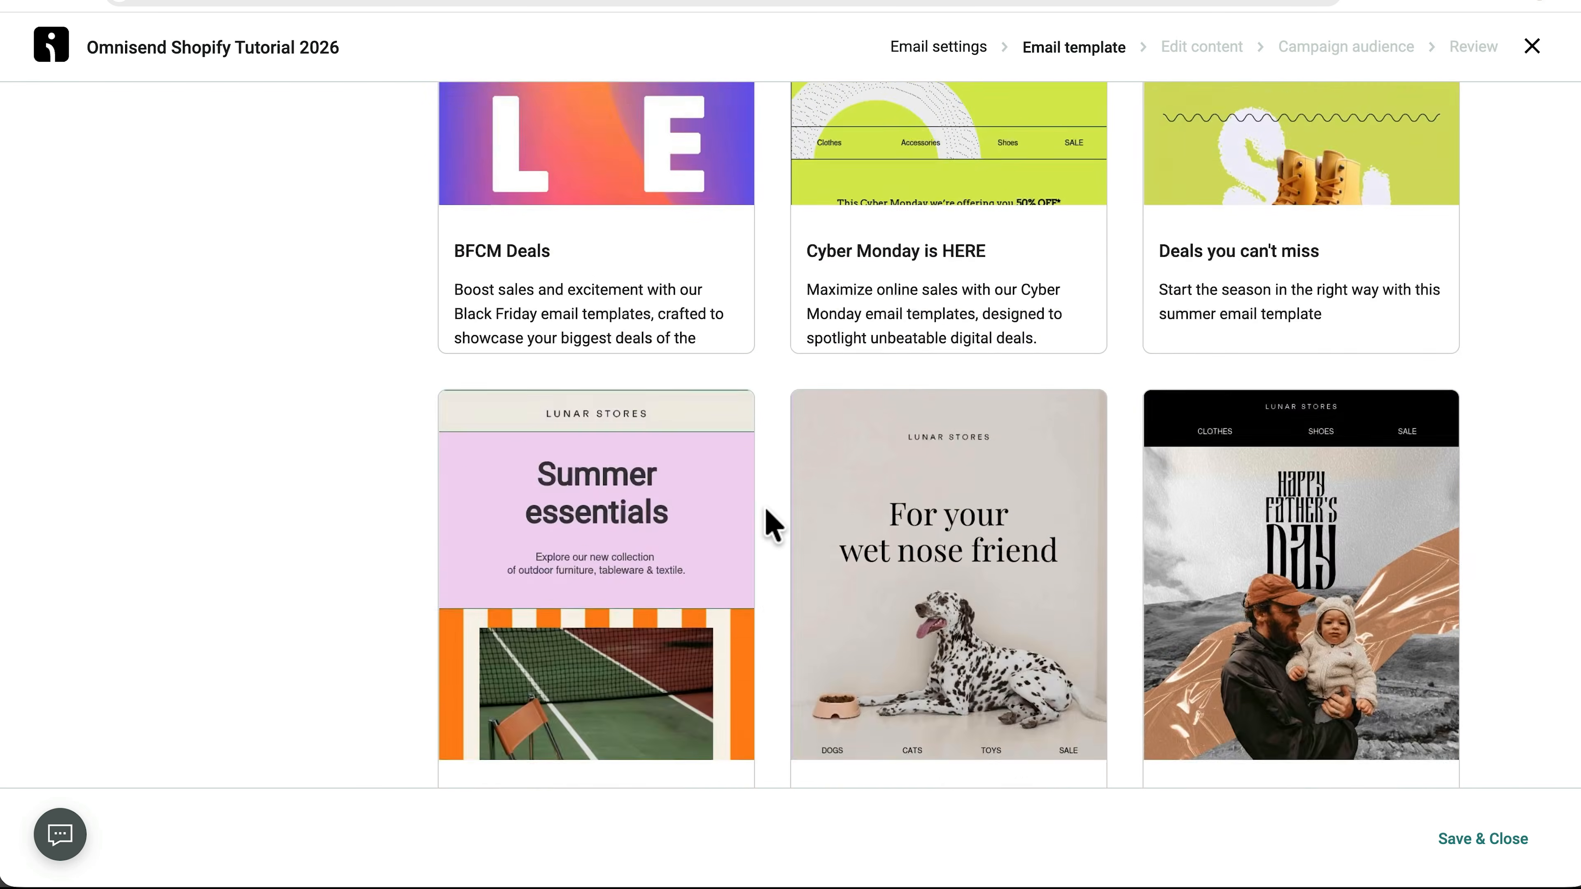
pyautogui.scroll(20, 772, 495)
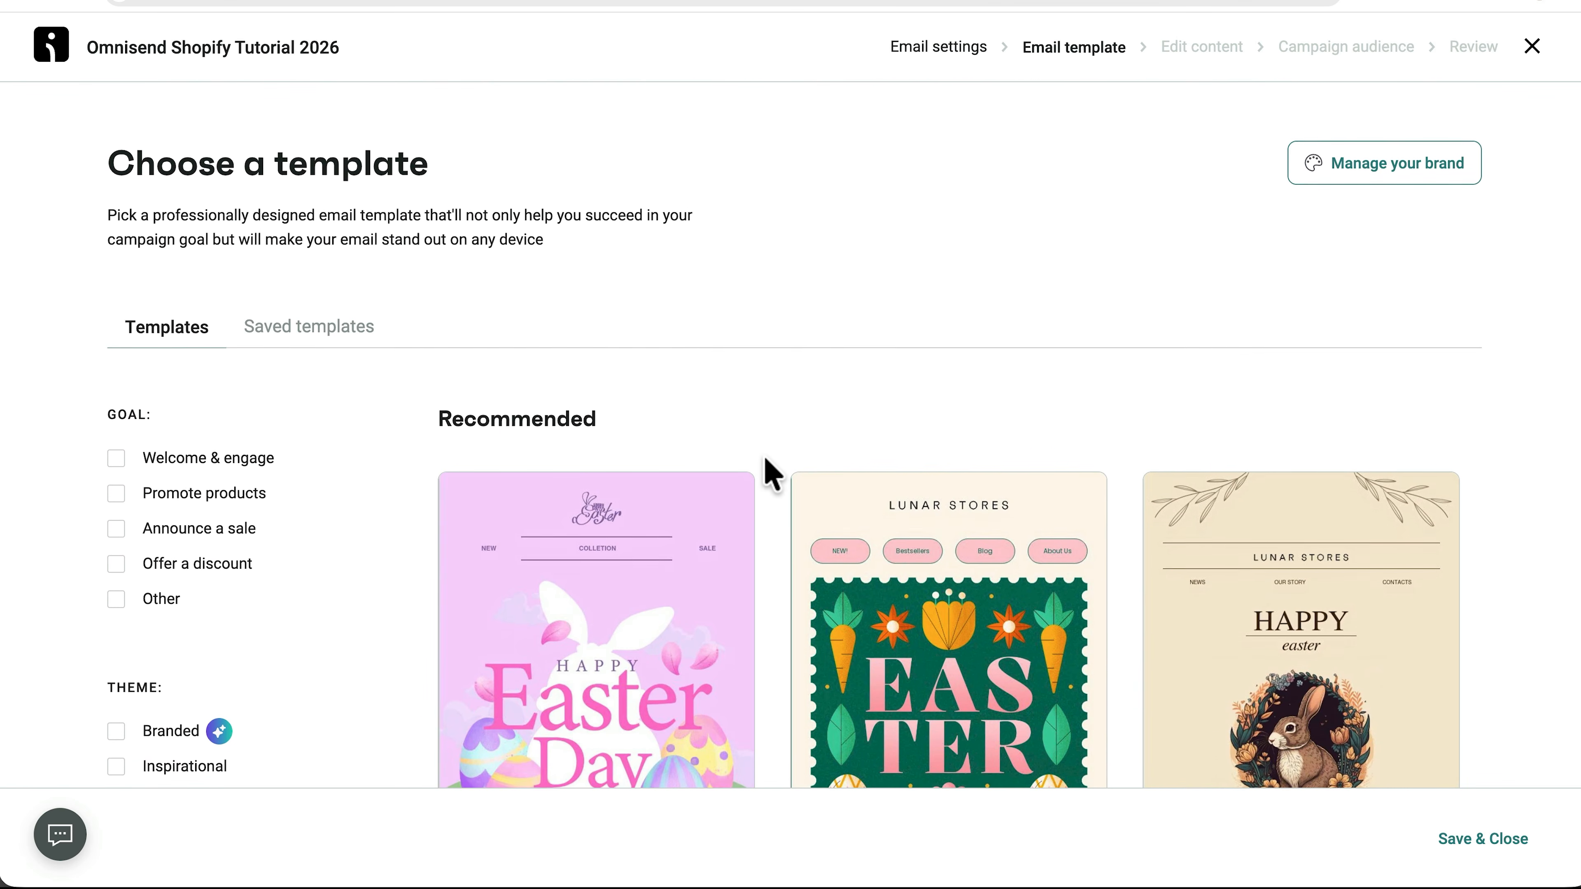
pyautogui.click(277, 323)
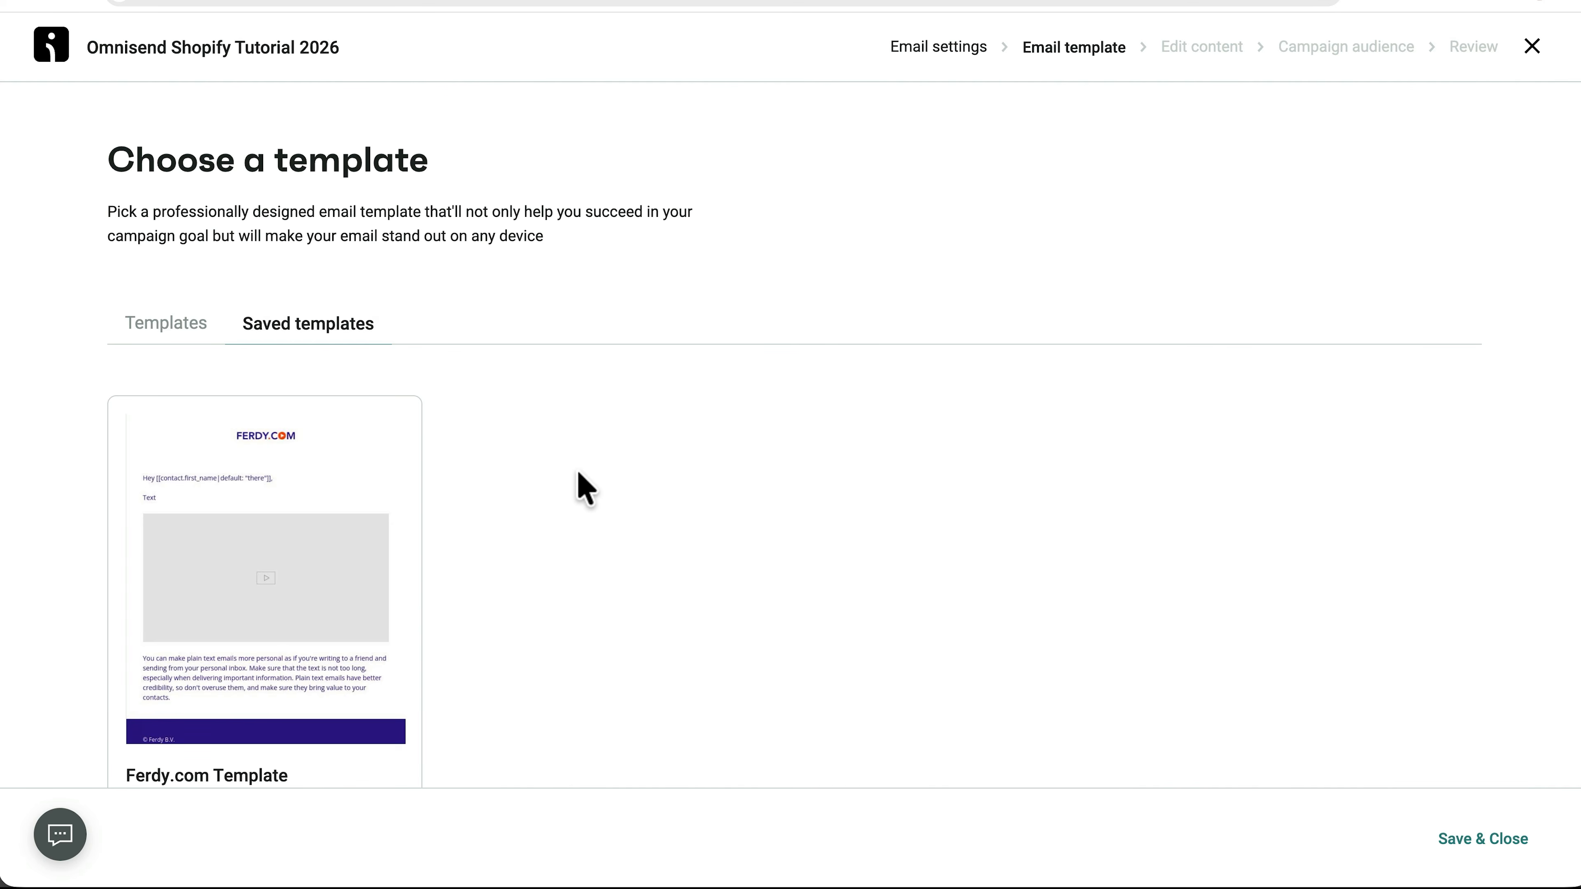
pyautogui.scroll(-1, 585, 489)
pyautogui.scroll(-2, 585, 488)
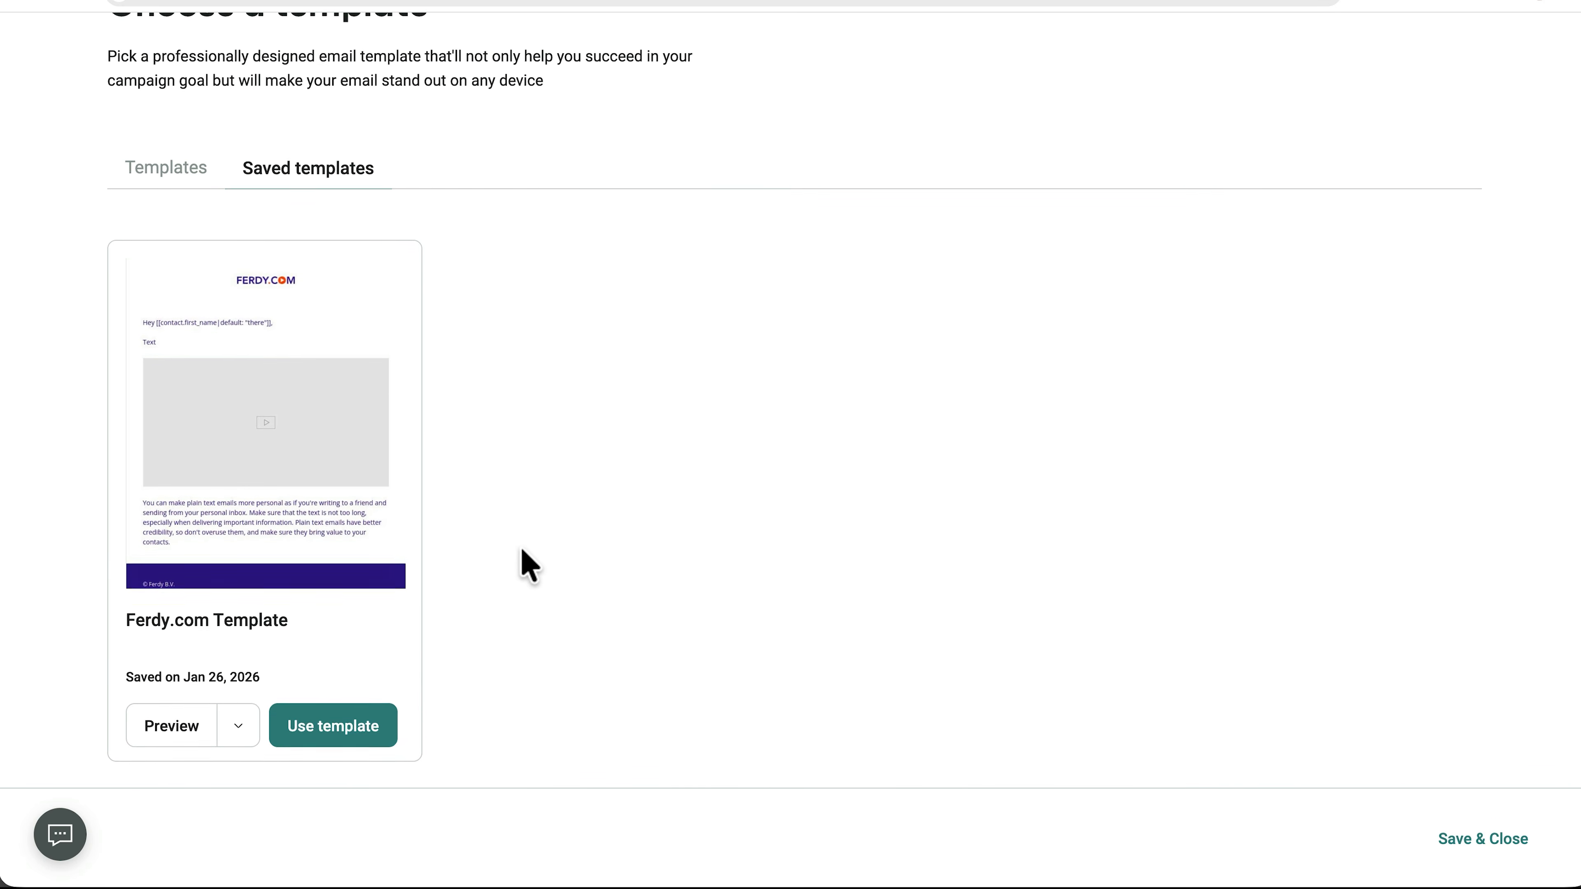
pyautogui.click(346, 738)
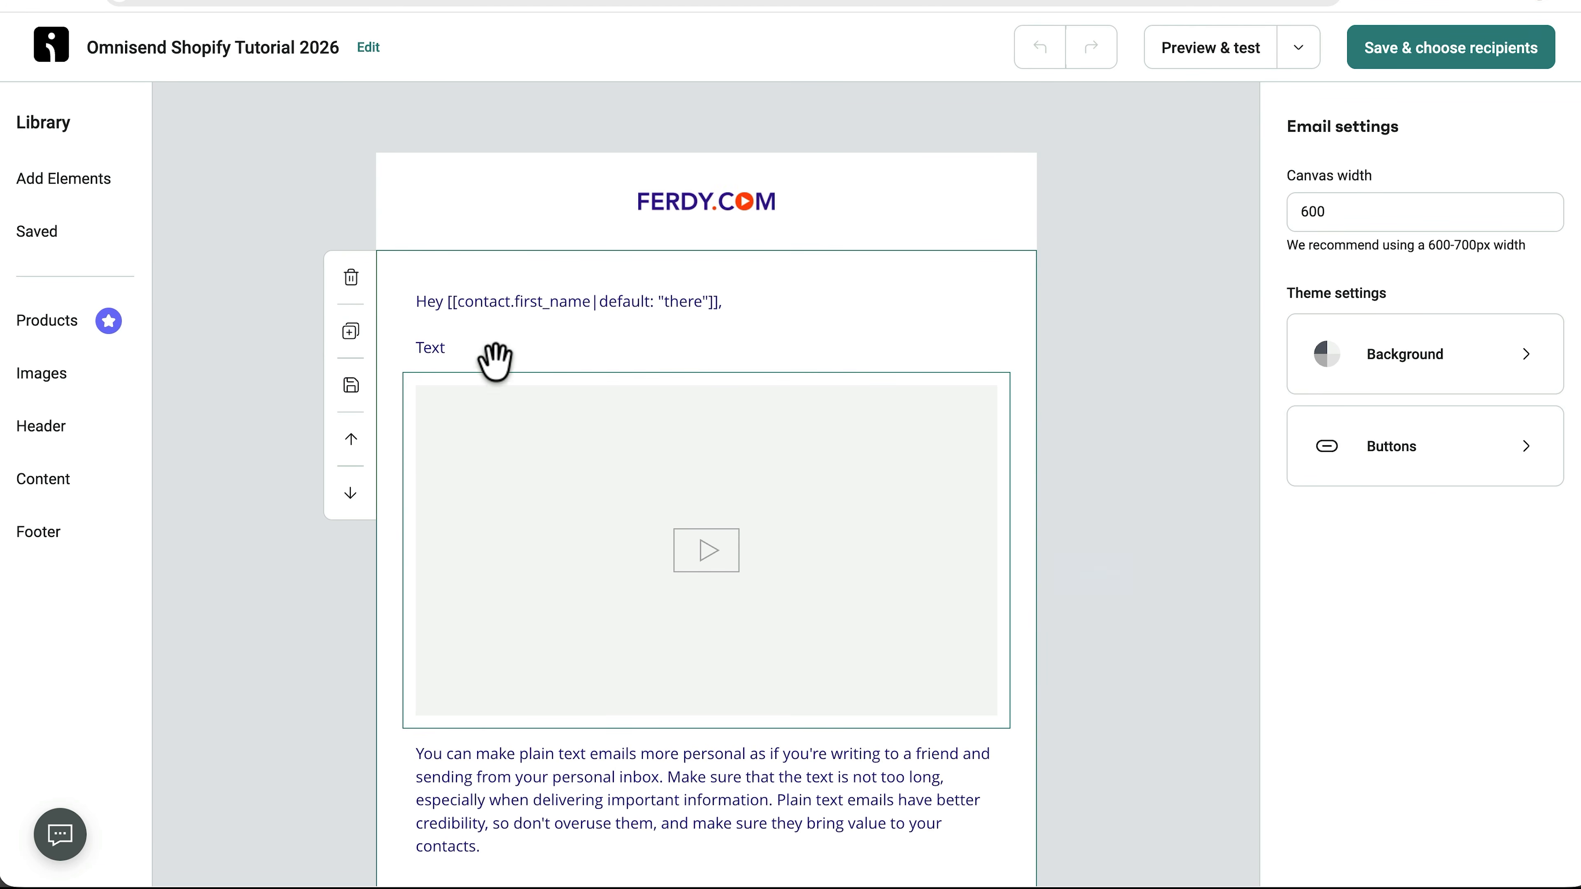
# Replace the paragraph below the video with a 'Cheers,' sign-off and the sender's name, then save.
pyautogui.click(453, 347)
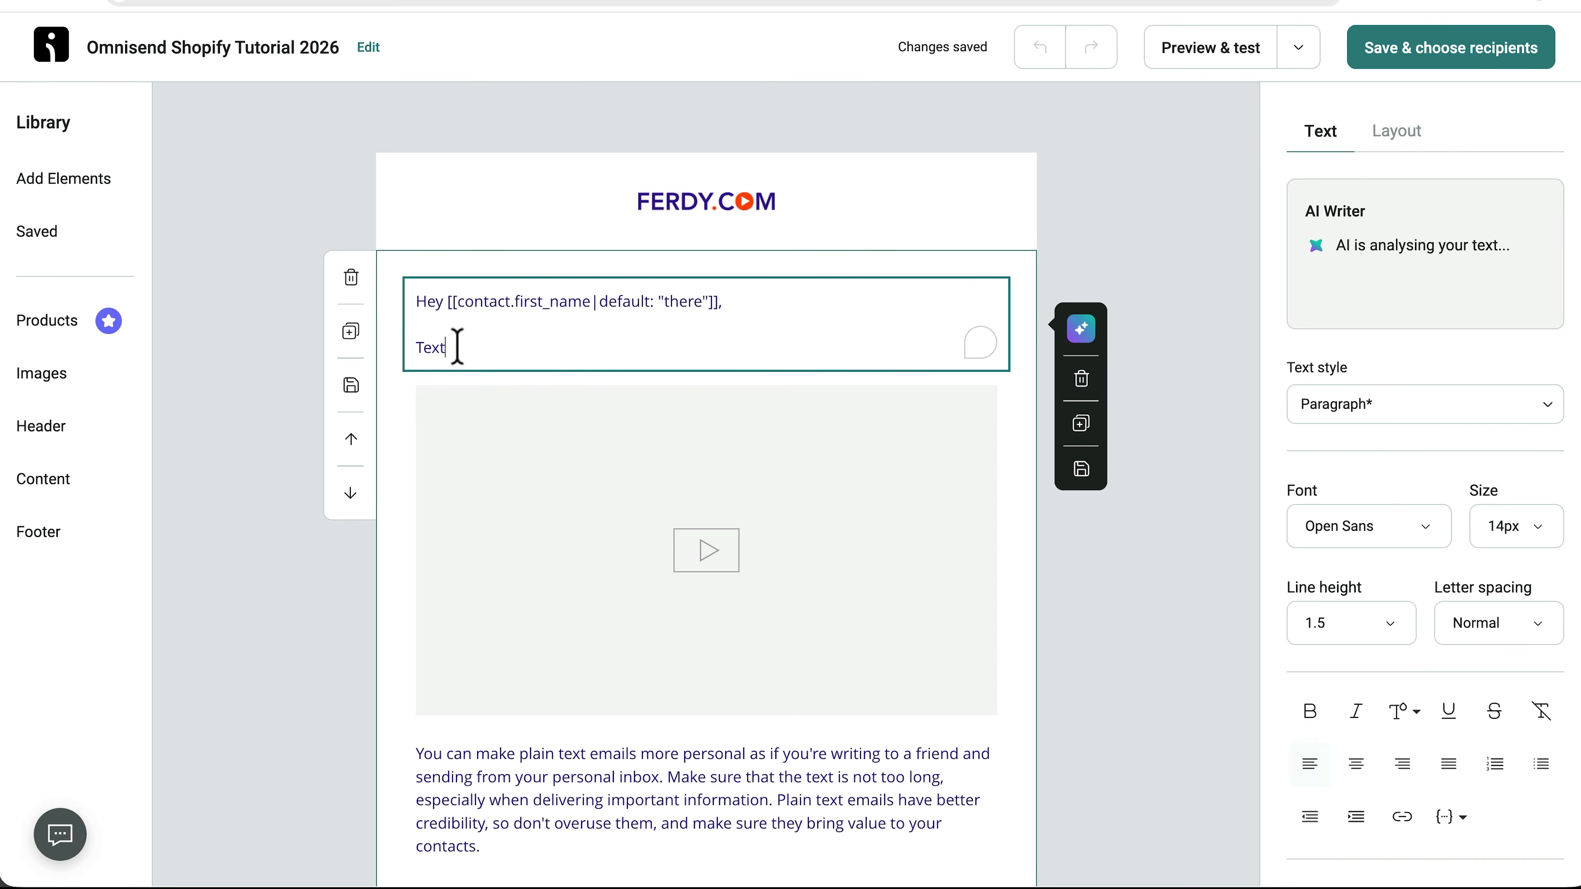
pyautogui.moveTo(449, 347); pyautogui.dragTo(417, 349)
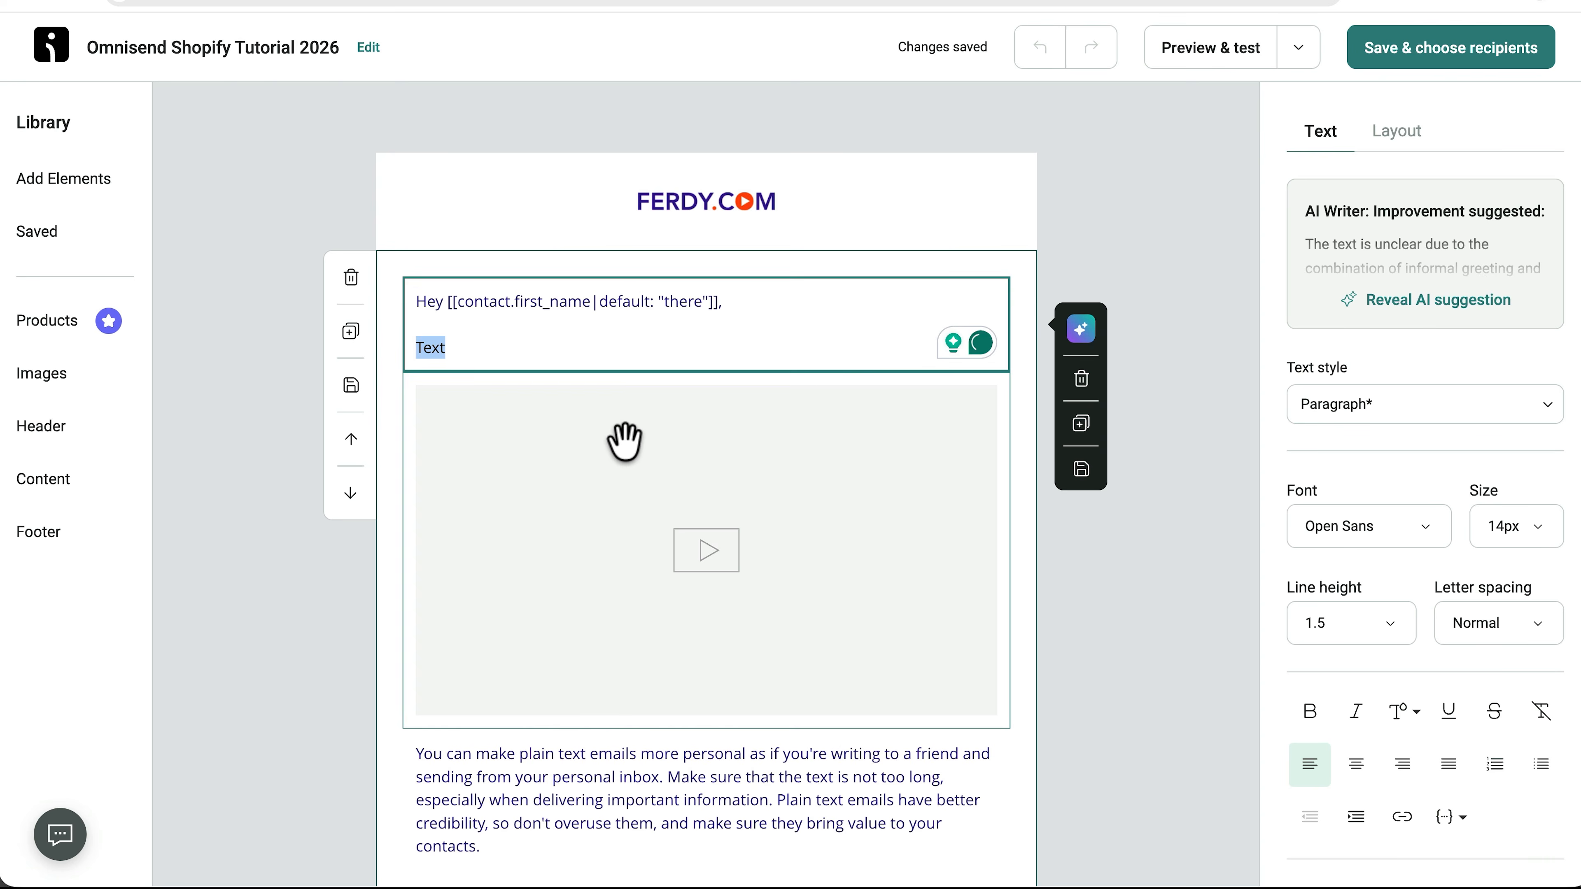
pyautogui.click(616, 460)
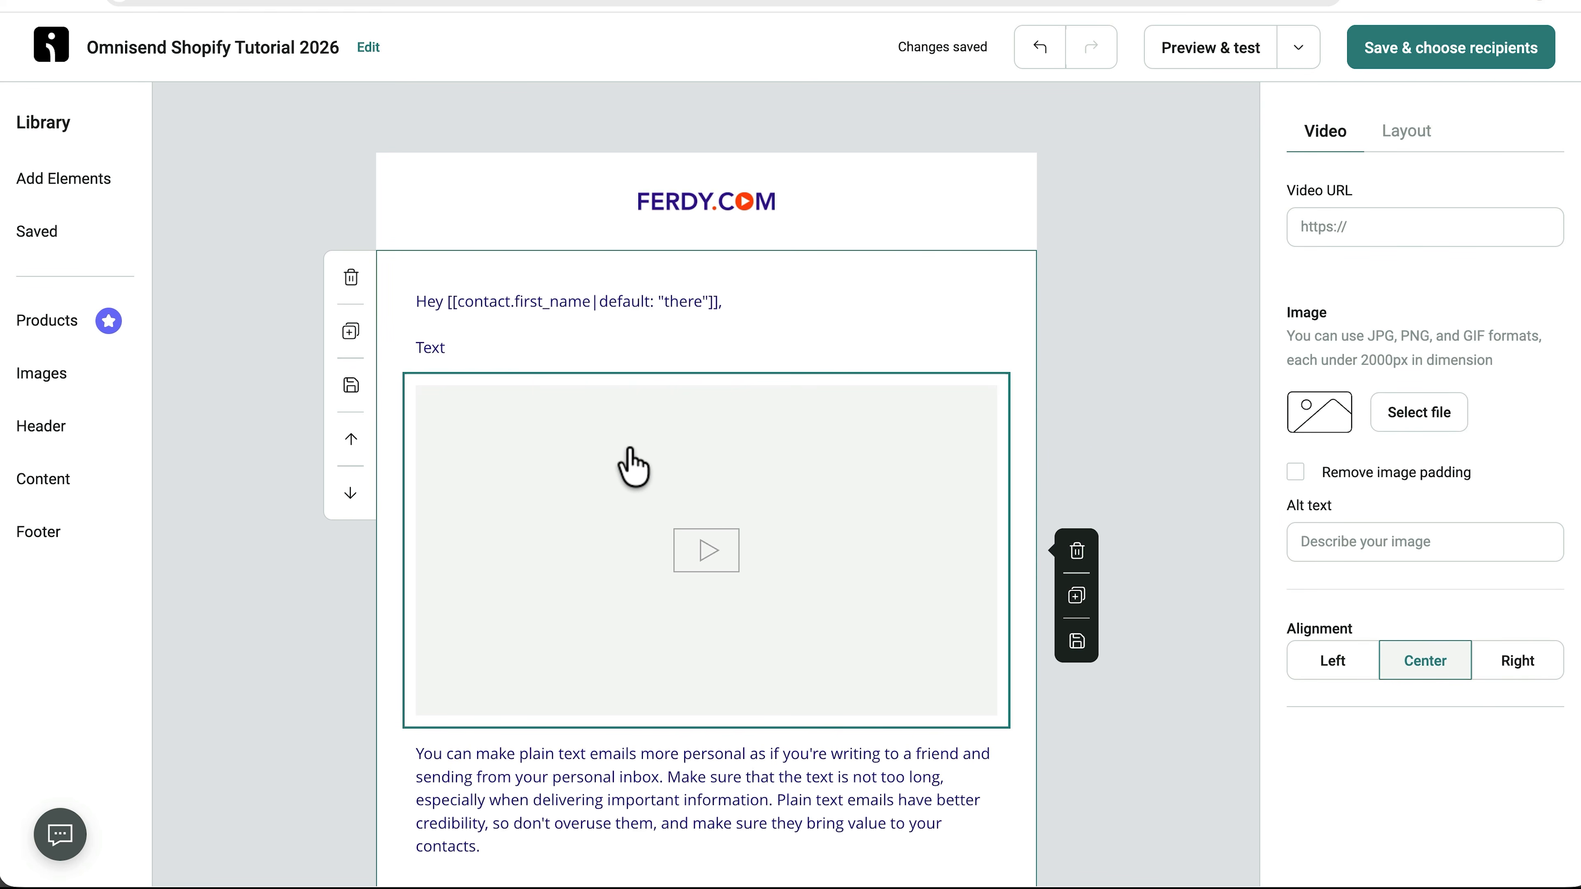
pyautogui.scroll(-3, 628, 469)
pyautogui.click(601, 616)
pyautogui.hotkey('ctrl', 'a')
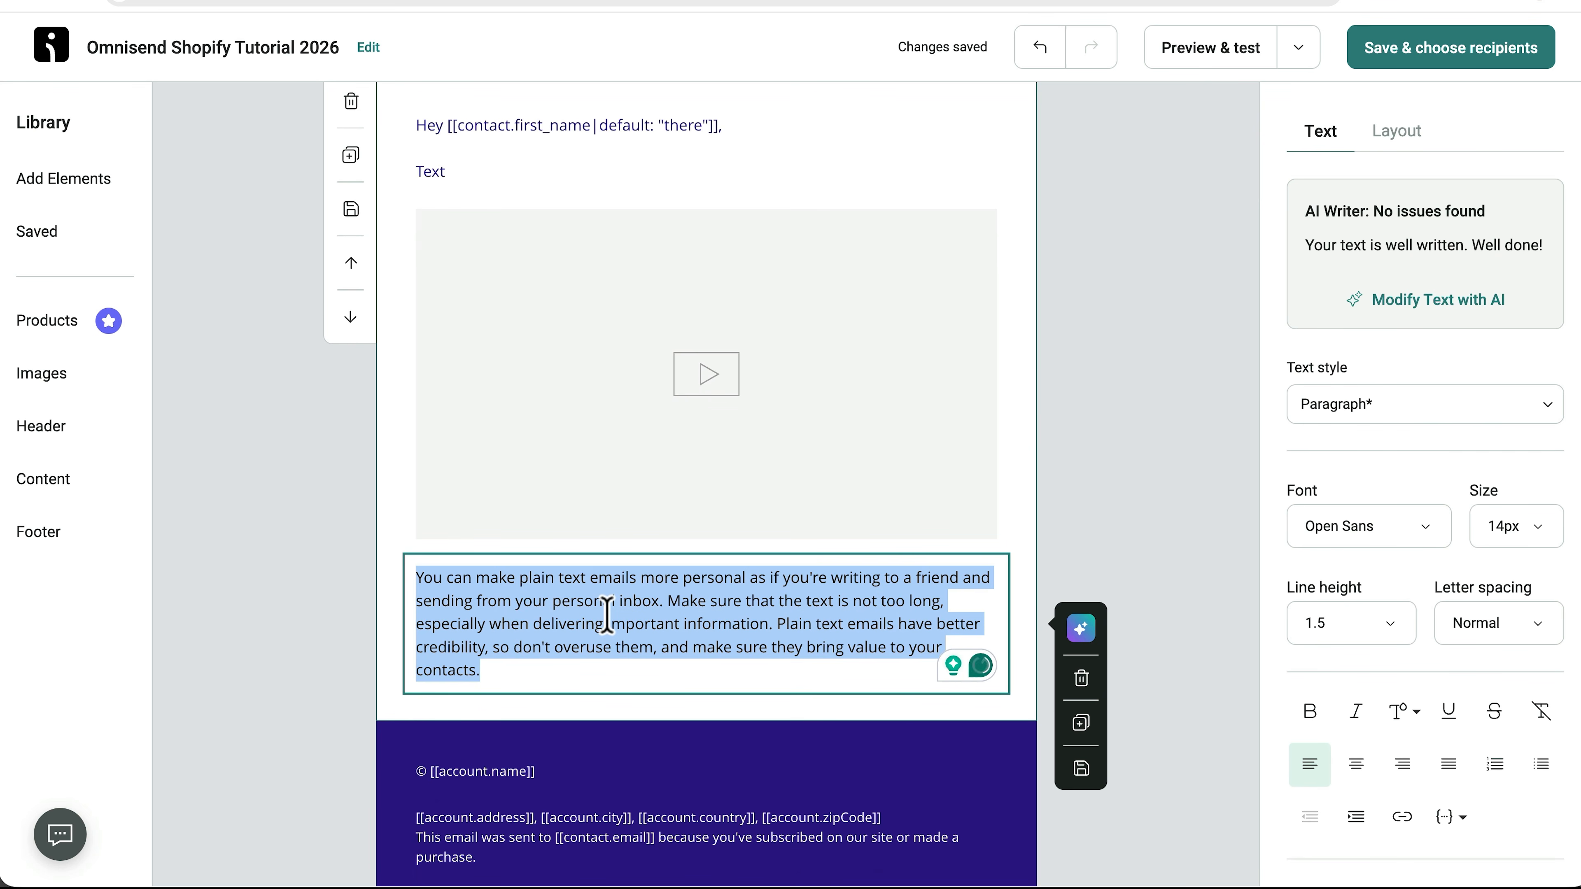
pyautogui.write('Cheers,')
pyautogui.press('Return')
pyautogui.write('Ferdy')
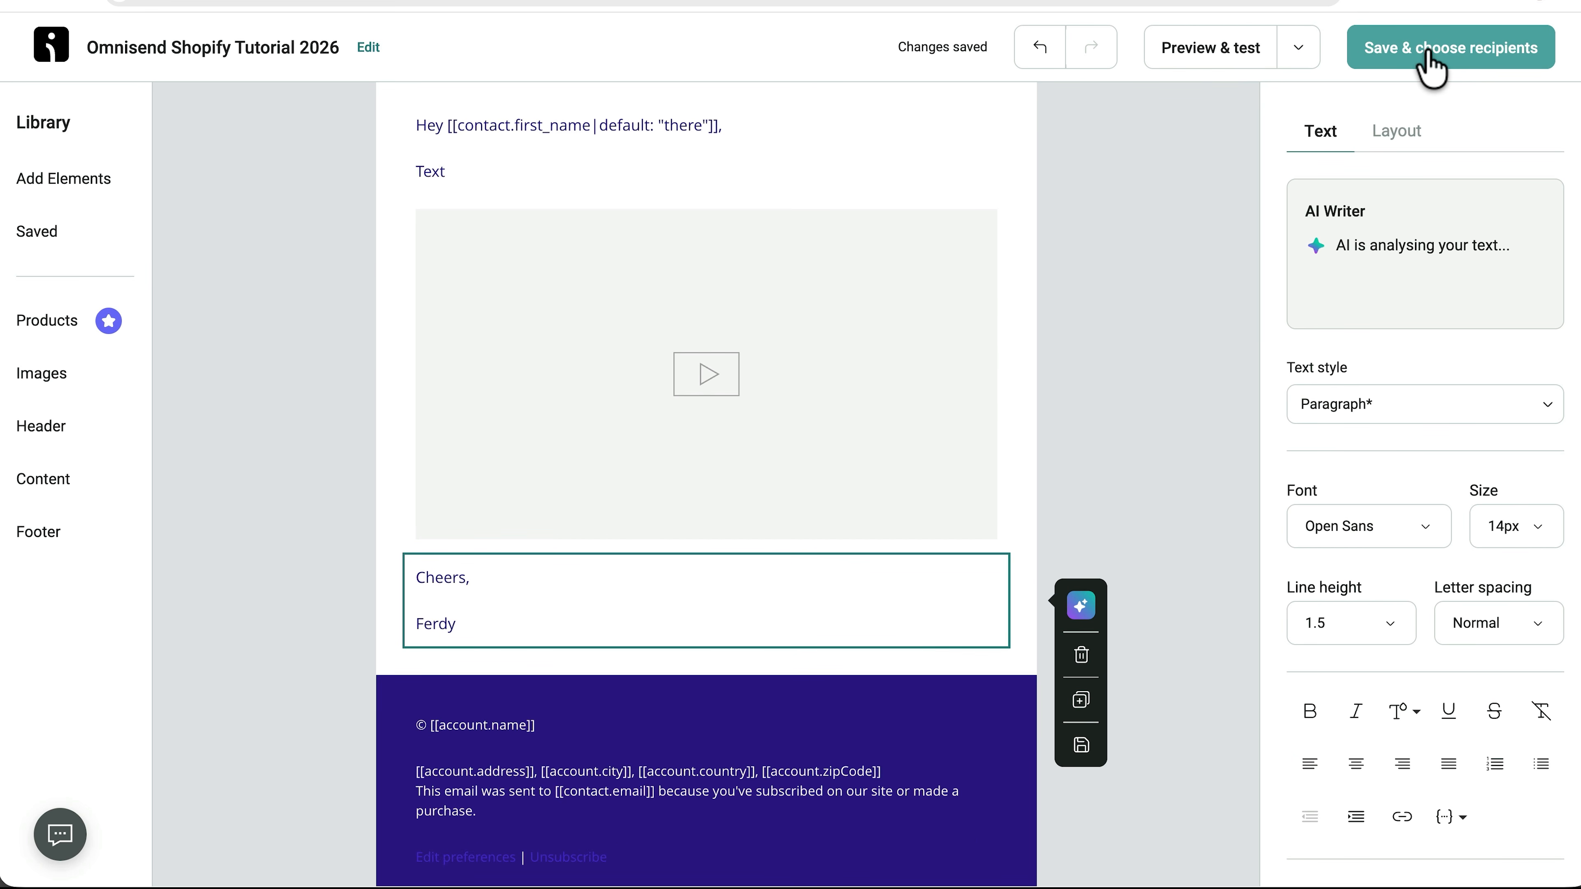
pyautogui.click(1430, 67)
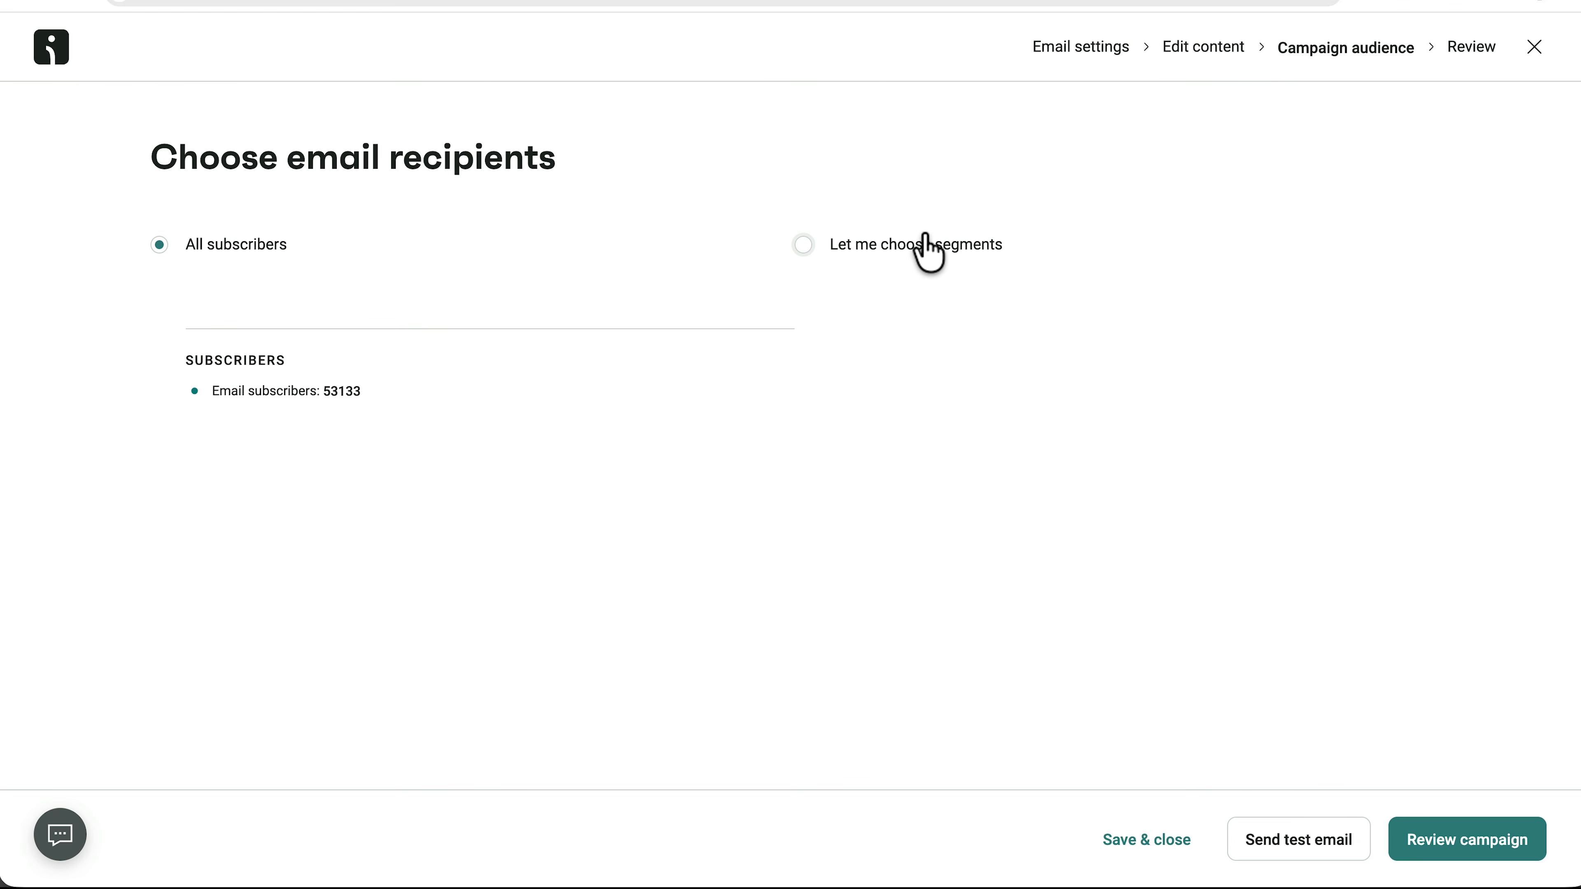
# Keep All subscribers as the recipients and proceed to campaign review.
pyautogui.click(913, 246)
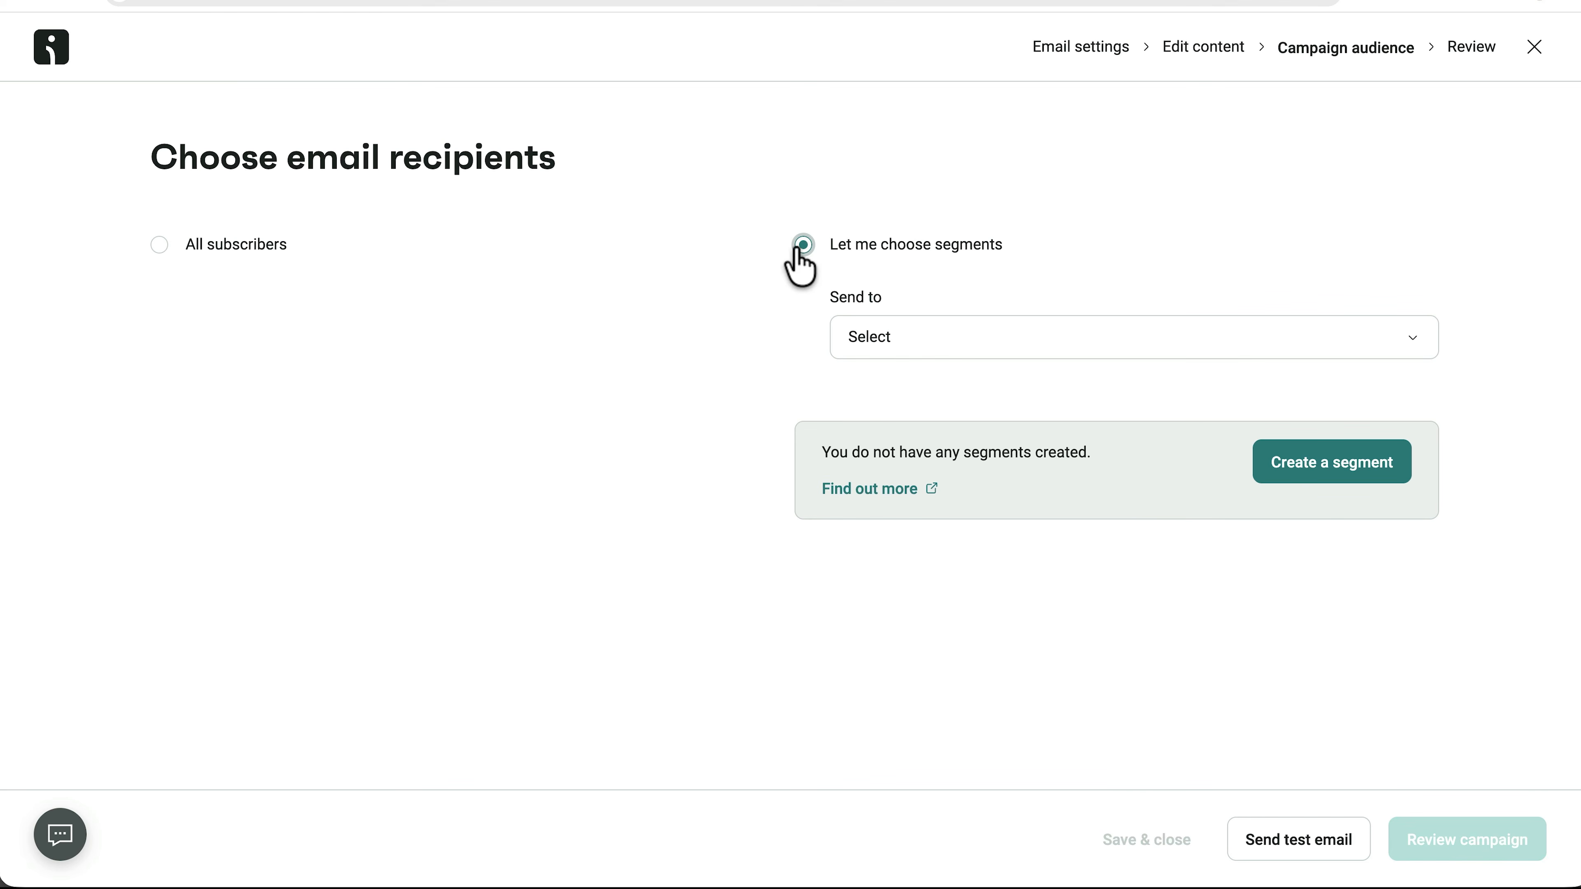
pyautogui.click(159, 242)
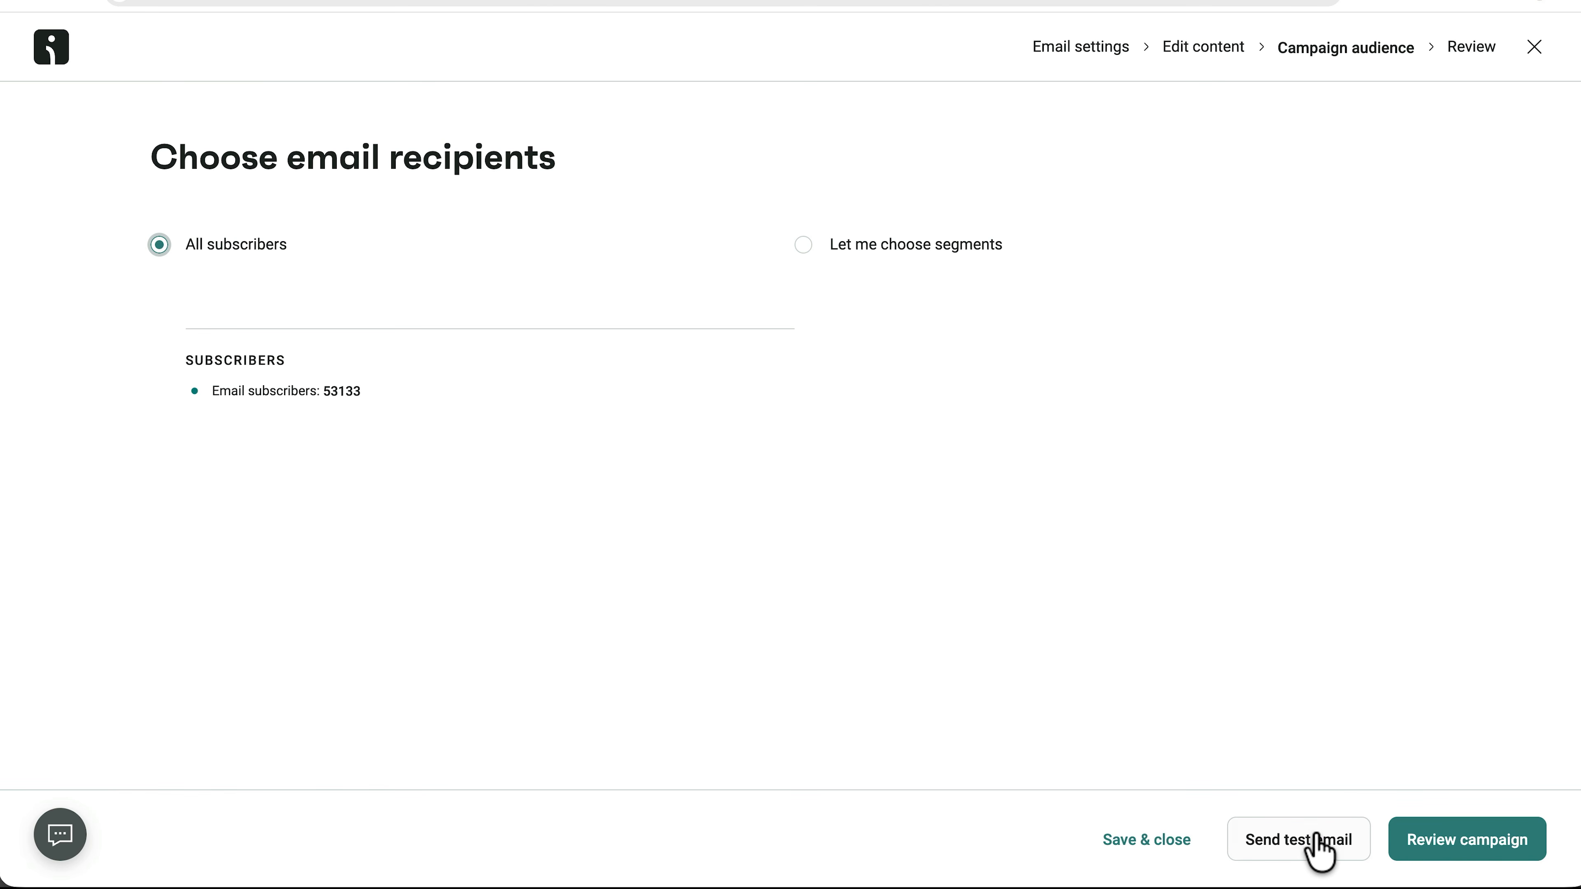
pyautogui.click(1453, 837)
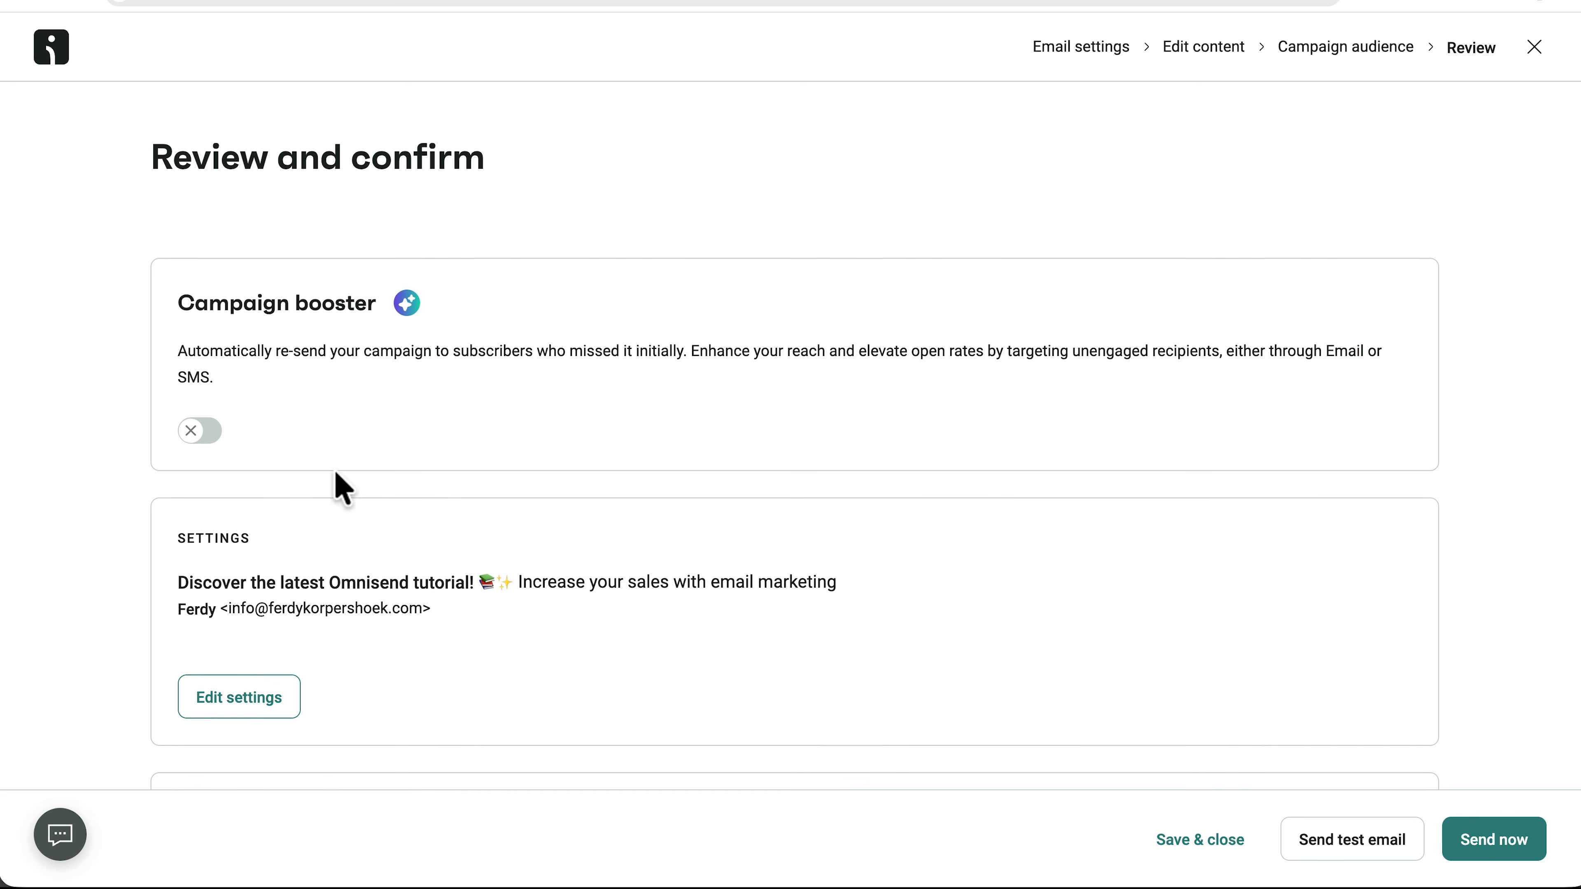
# Turn on Campaign booster with subject 'This is the best sale optimizer ever!'.
pyautogui.click(198, 432)
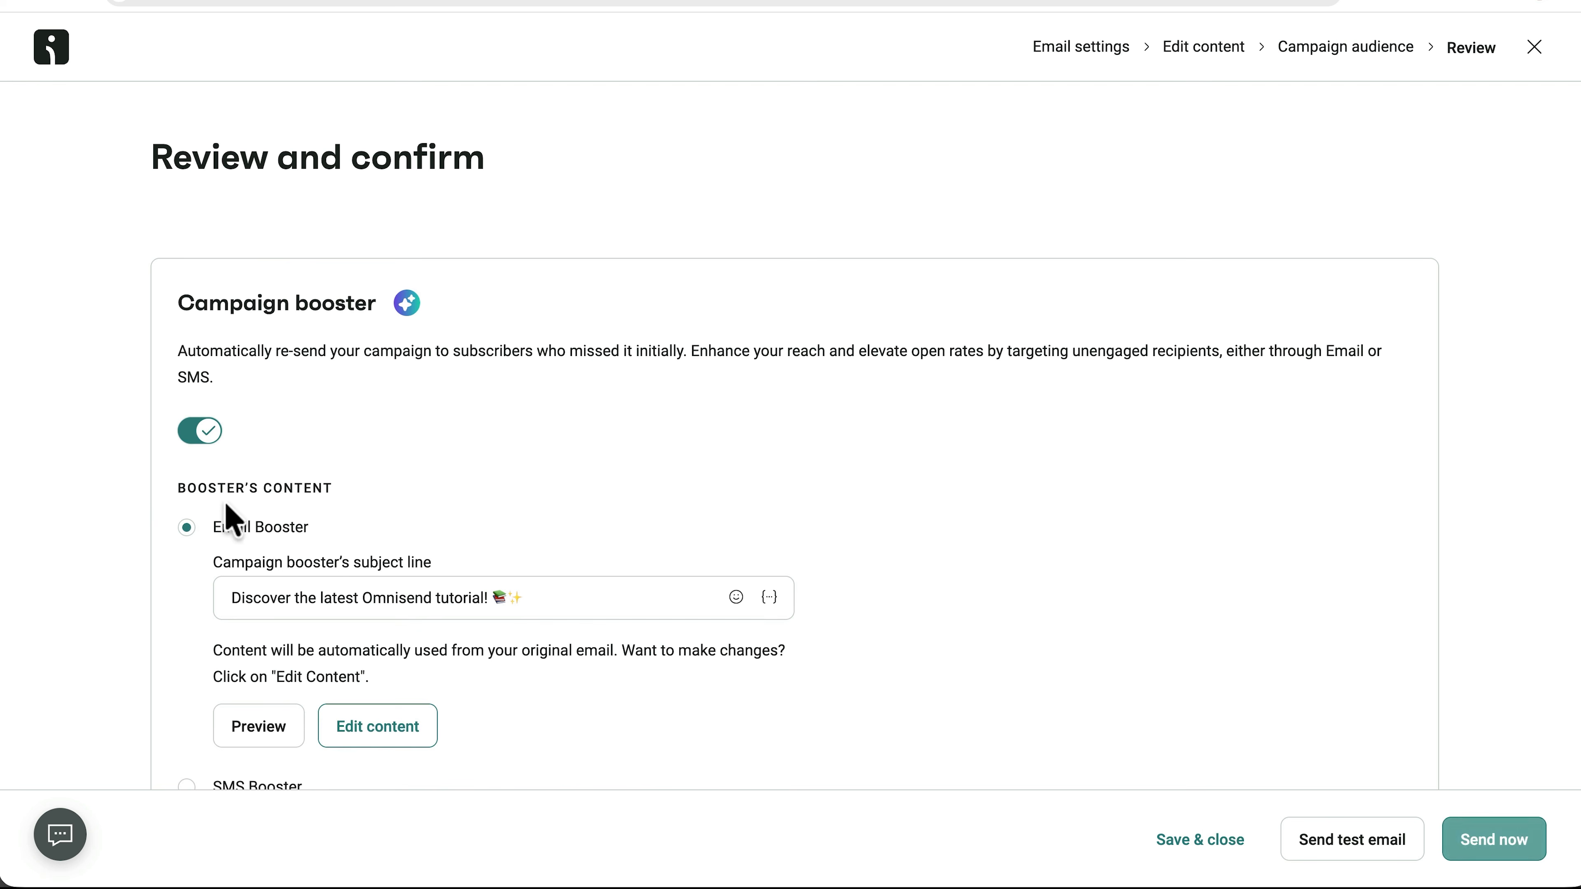
pyautogui.click(539, 598)
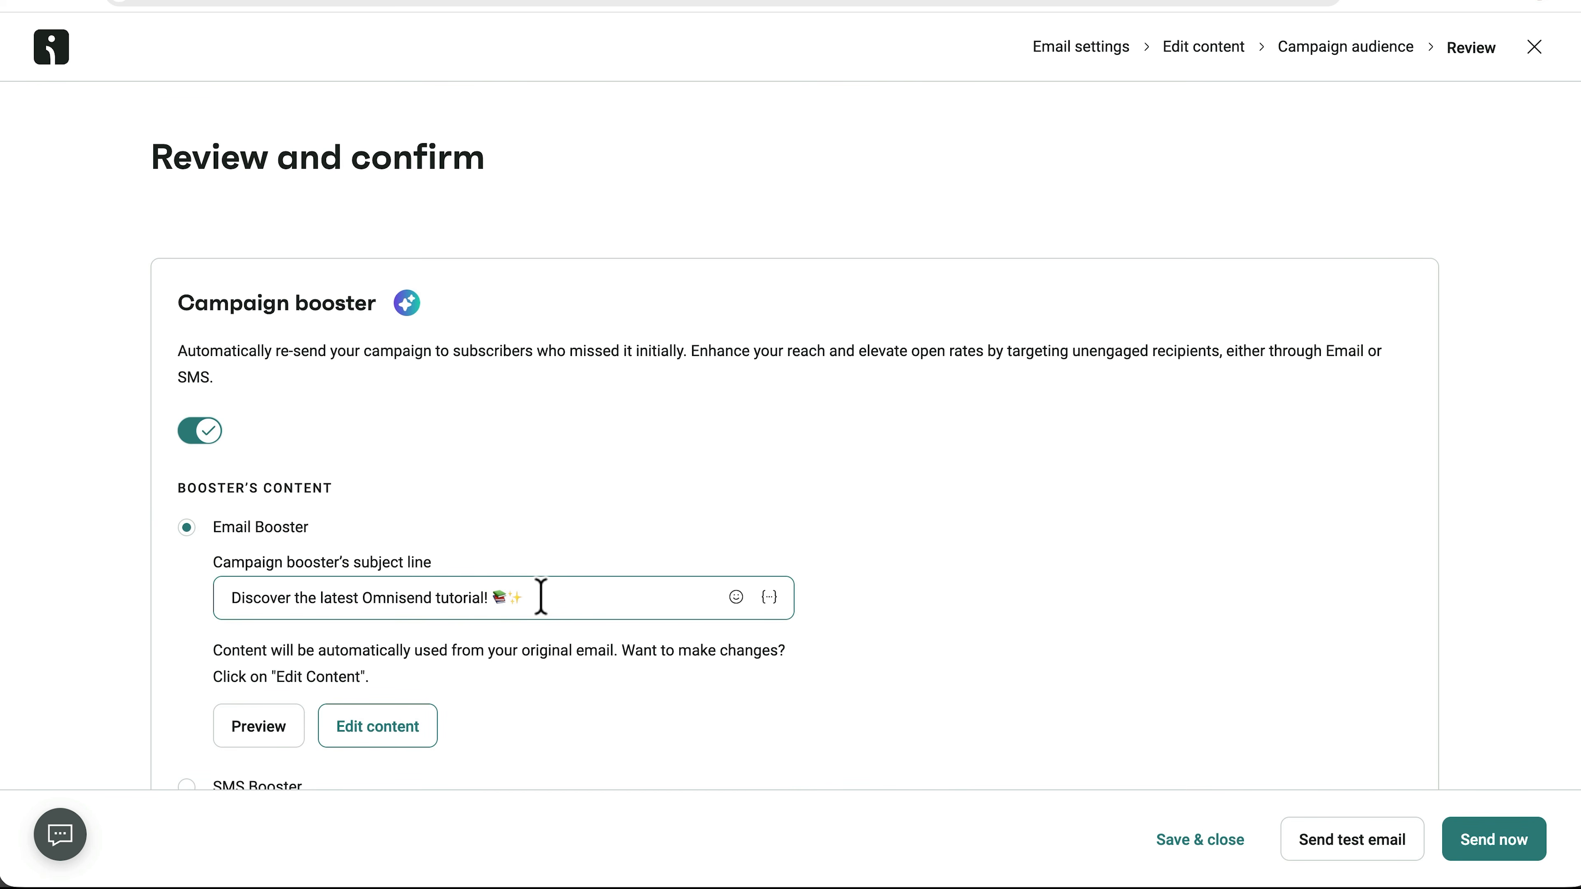
pyautogui.moveTo(541, 598); pyautogui.dragTo(229, 598)
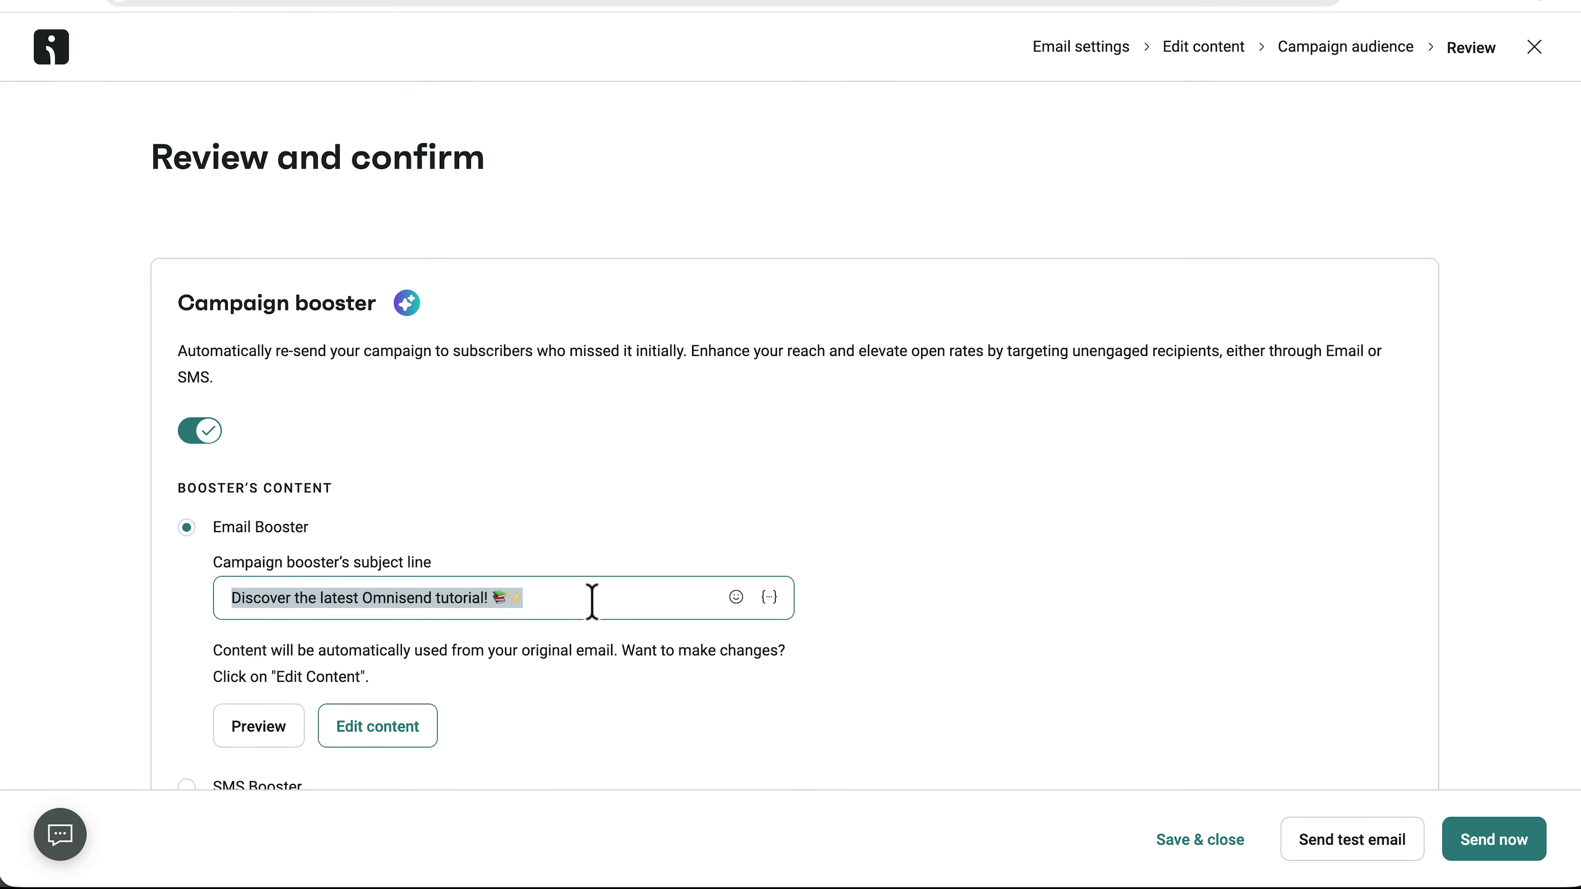
pyautogui.write('This is the best sale optimizer ever!')
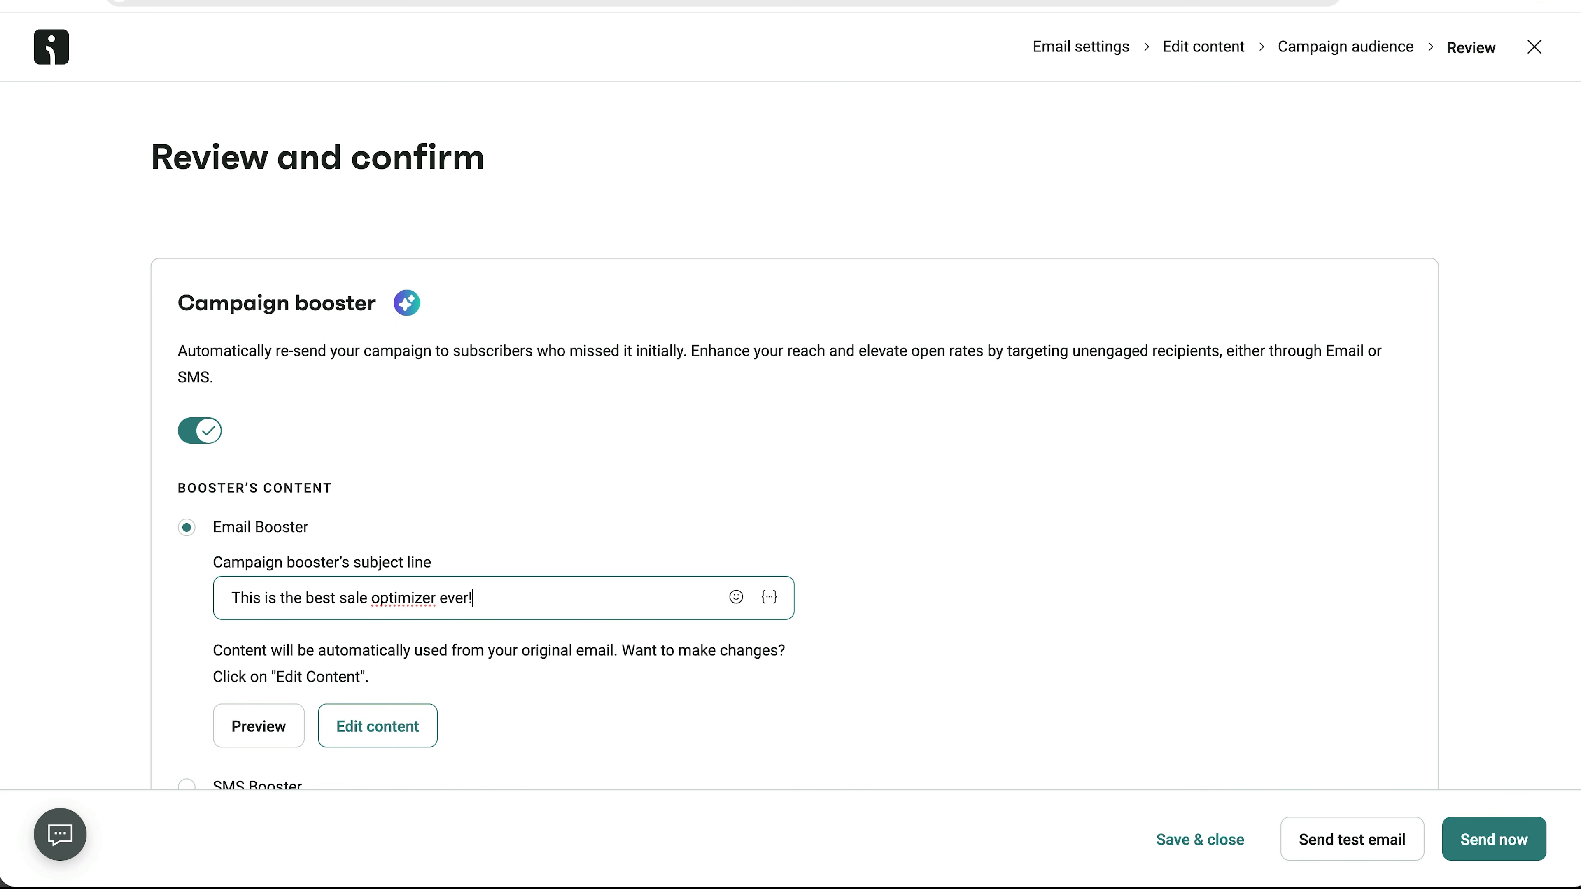
# Change the booster send delay from 48 to 24 hours.
pyautogui.scroll(-4, 462, 628)
pyautogui.scroll(-5, 336, 653)
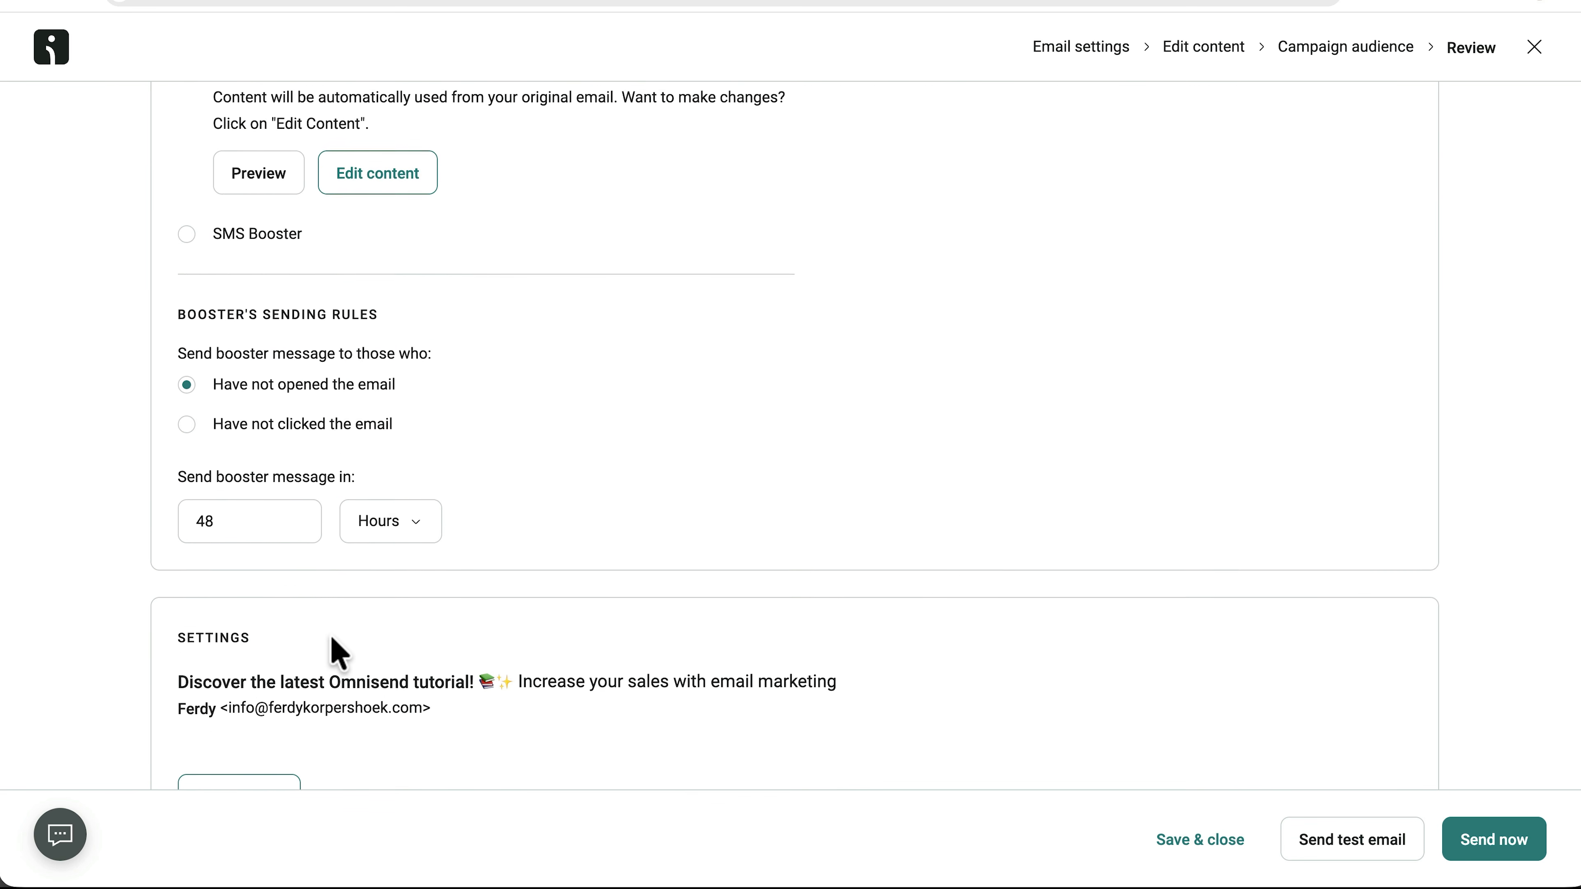
pyautogui.click(373, 467)
pyautogui.click(283, 455)
pyautogui.moveTo(283, 455); pyautogui.dragTo(152, 466)
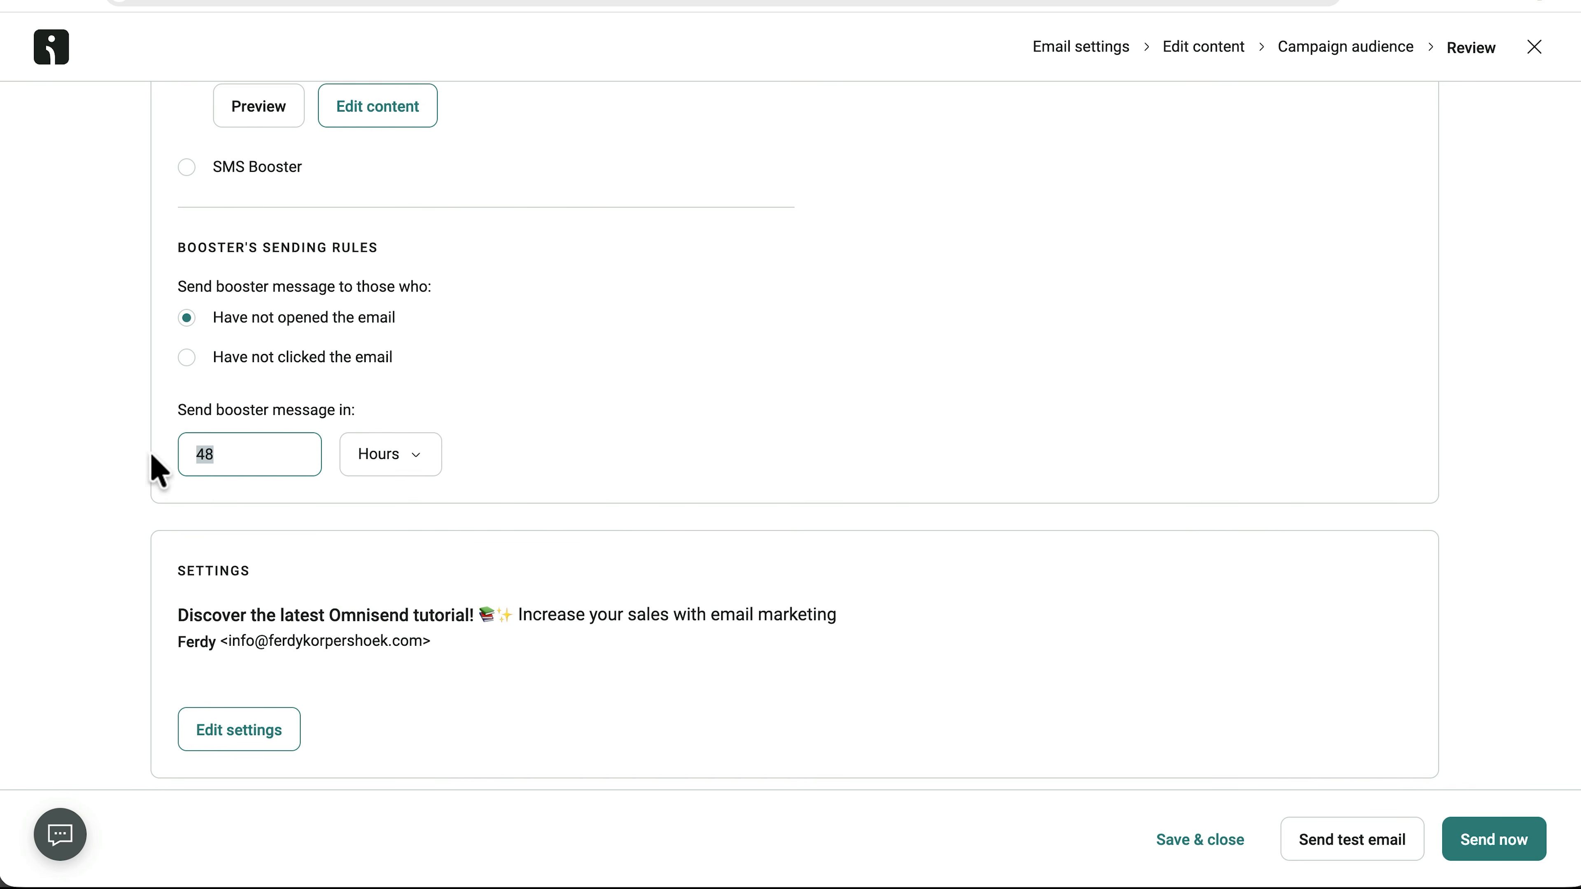
pyautogui.write('12')
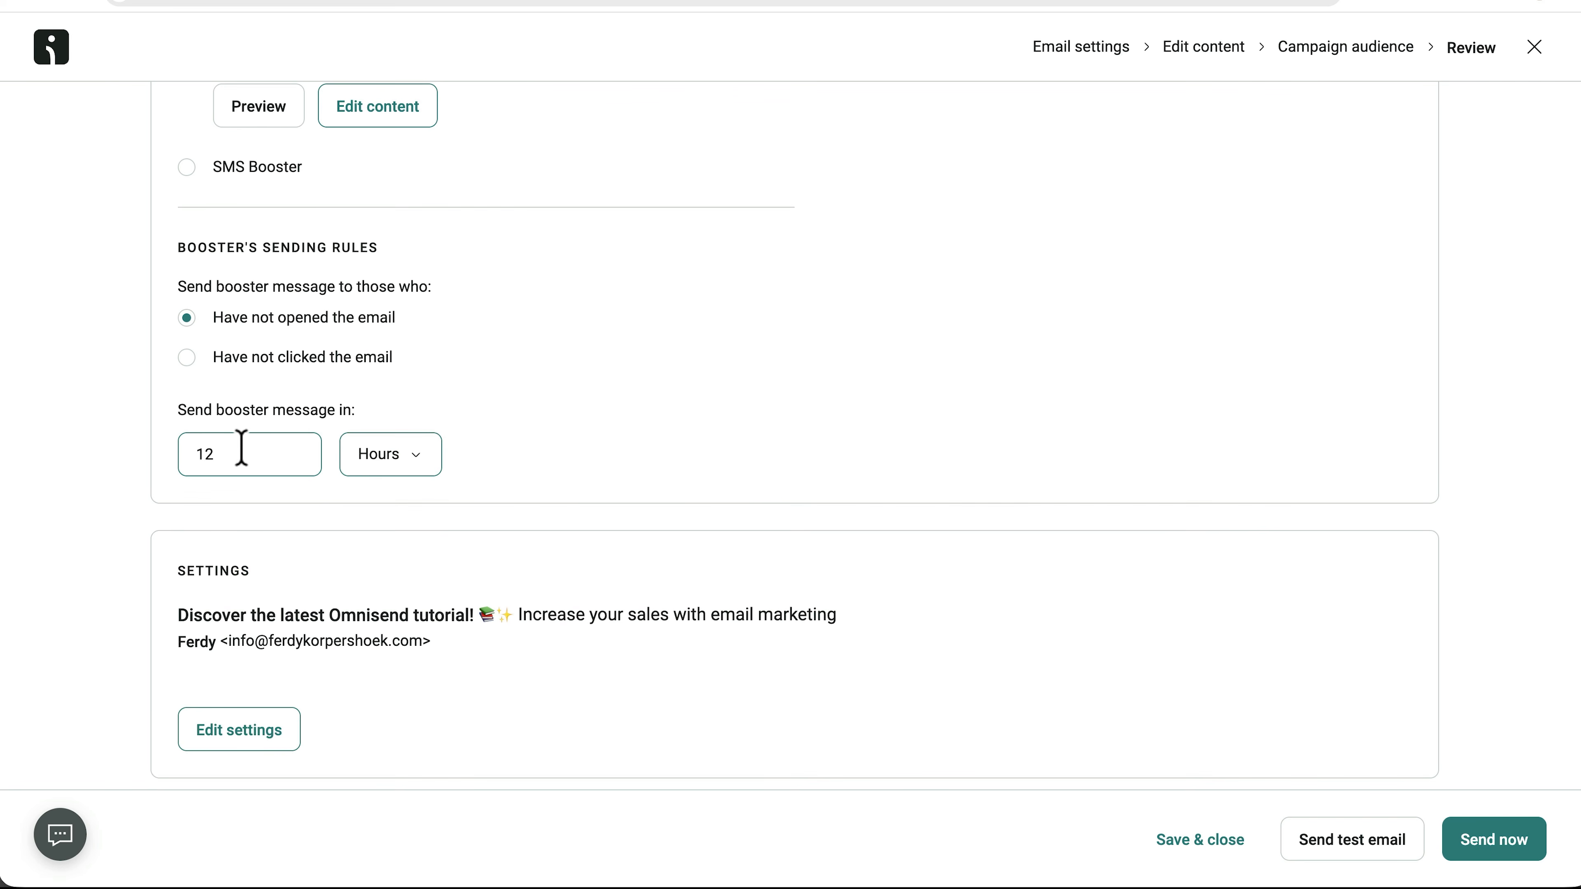
pyautogui.doubleClick(241, 454)
pyautogui.write('24')
pyautogui.scroll(10, 601, 392)
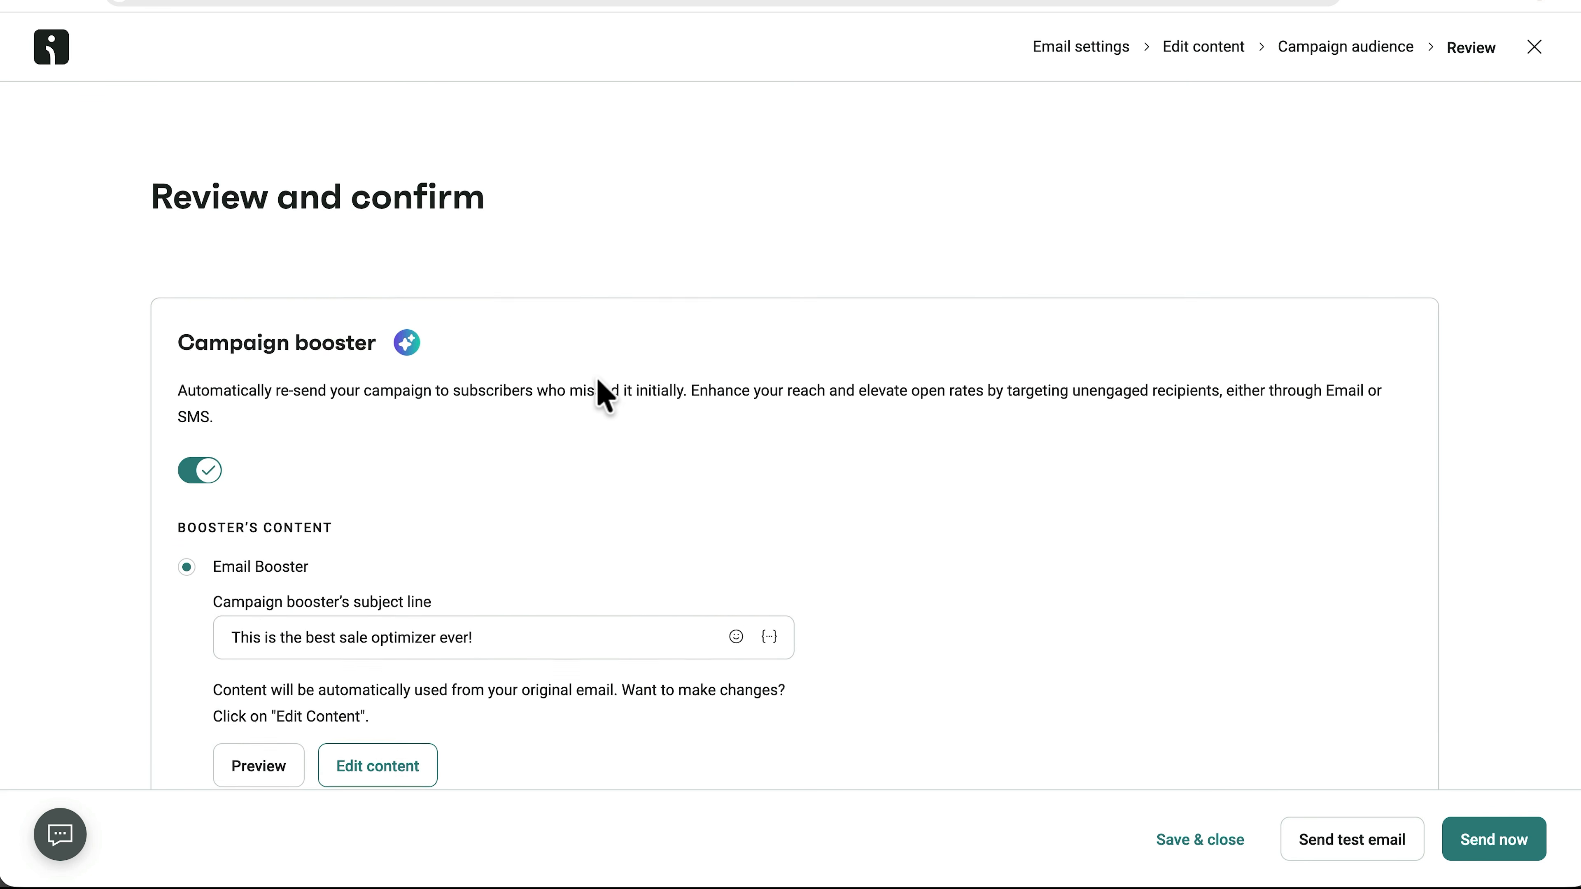